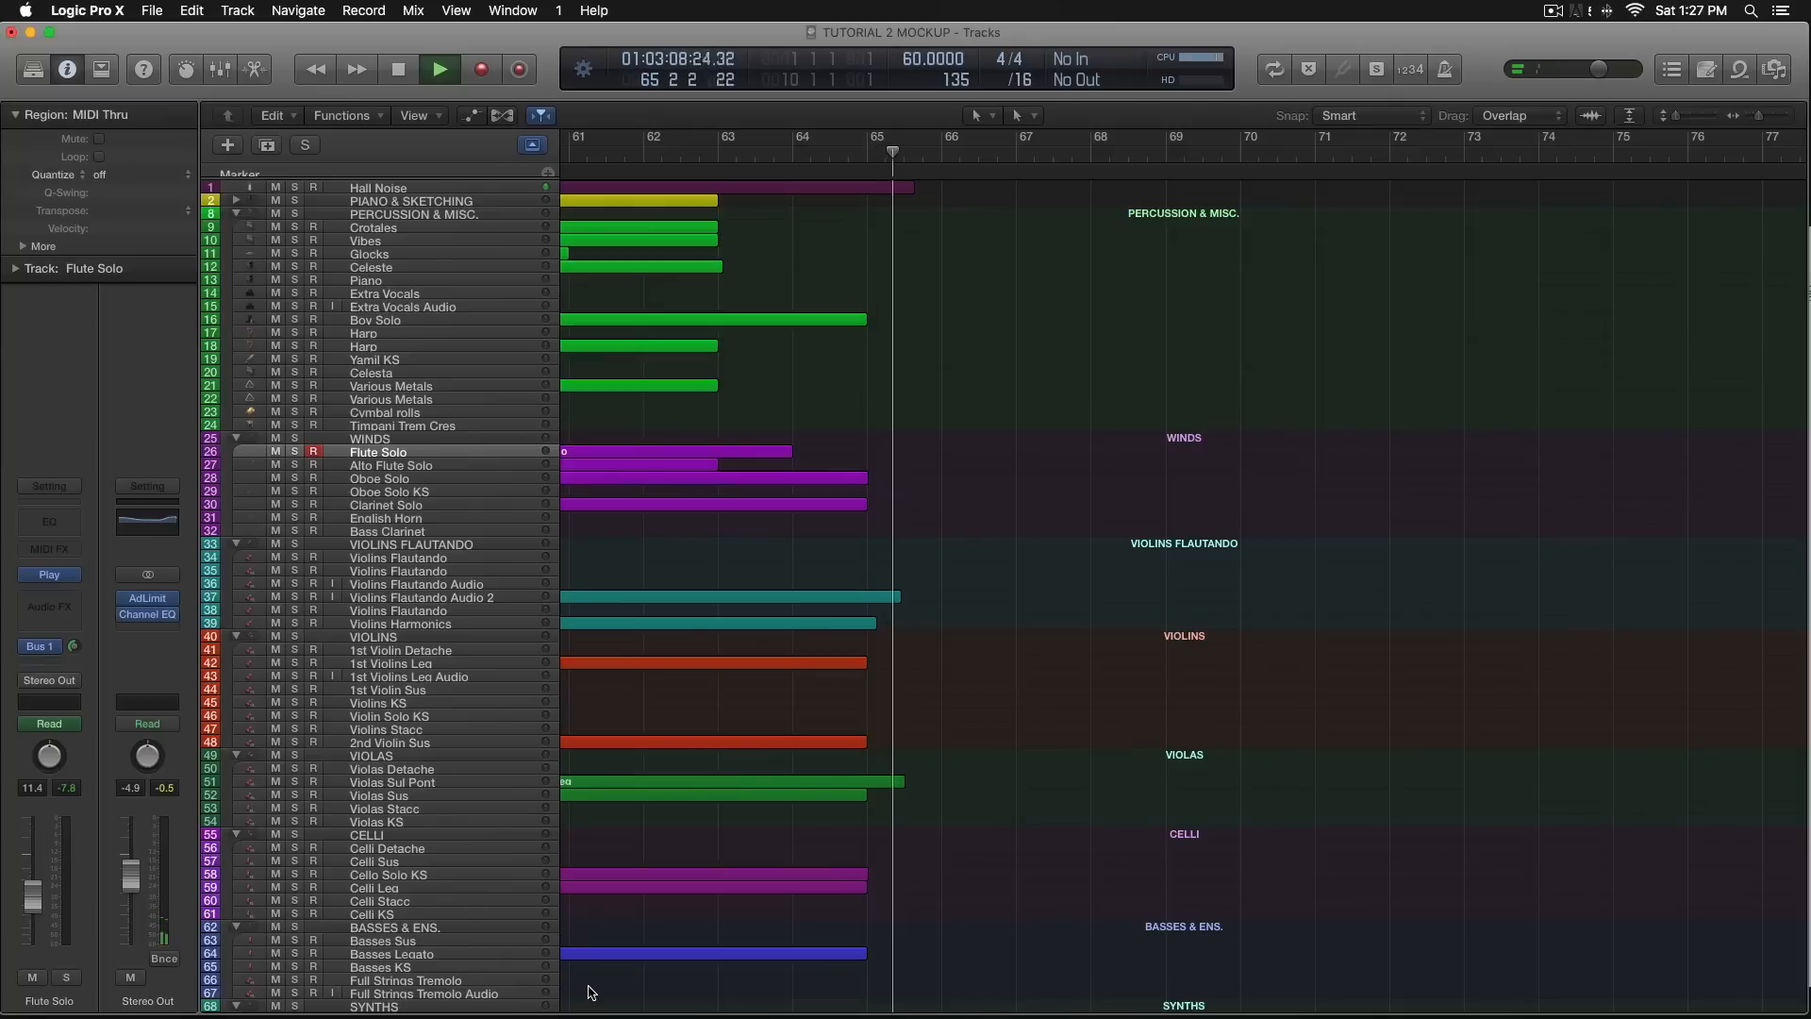
Stop playback and return the playhead to just before the START - SECTION A marker, at 21 4 1.
{"action": "key", "text": "space"}
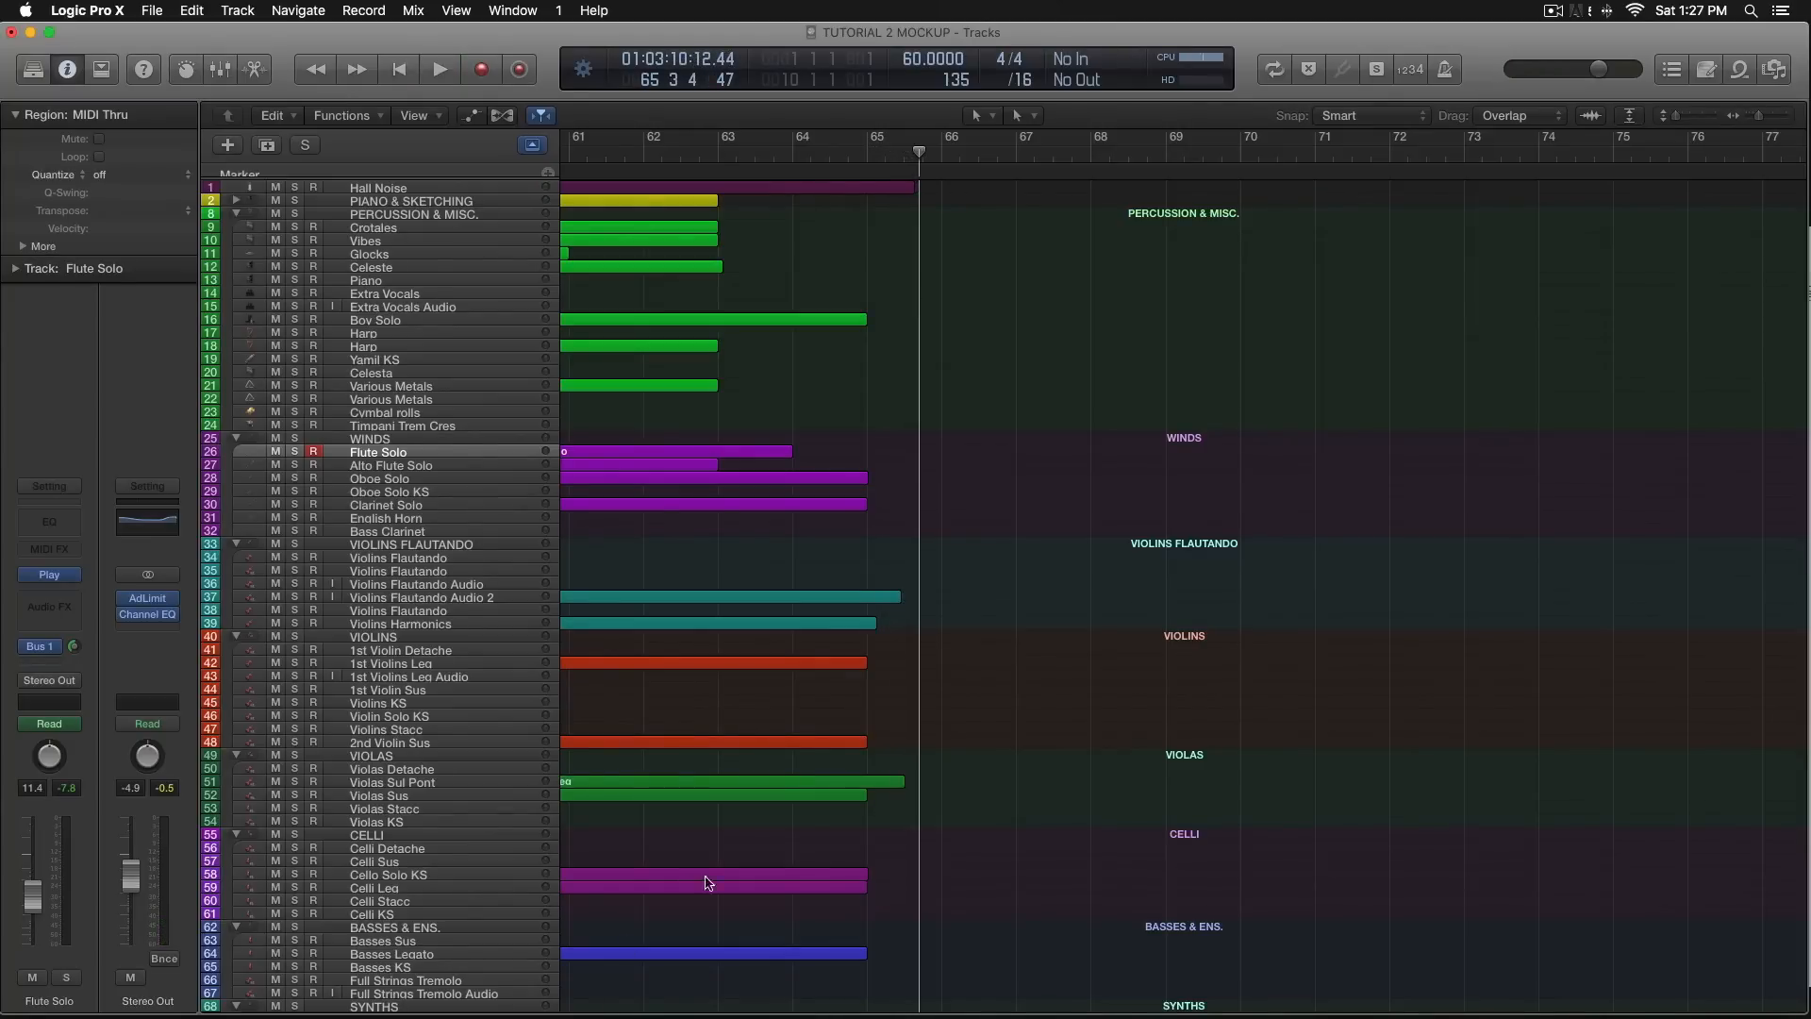
{"action": "scroll", "coordinate": [885, 437], "scroll_direction": "left", "scroll_amount": 20}
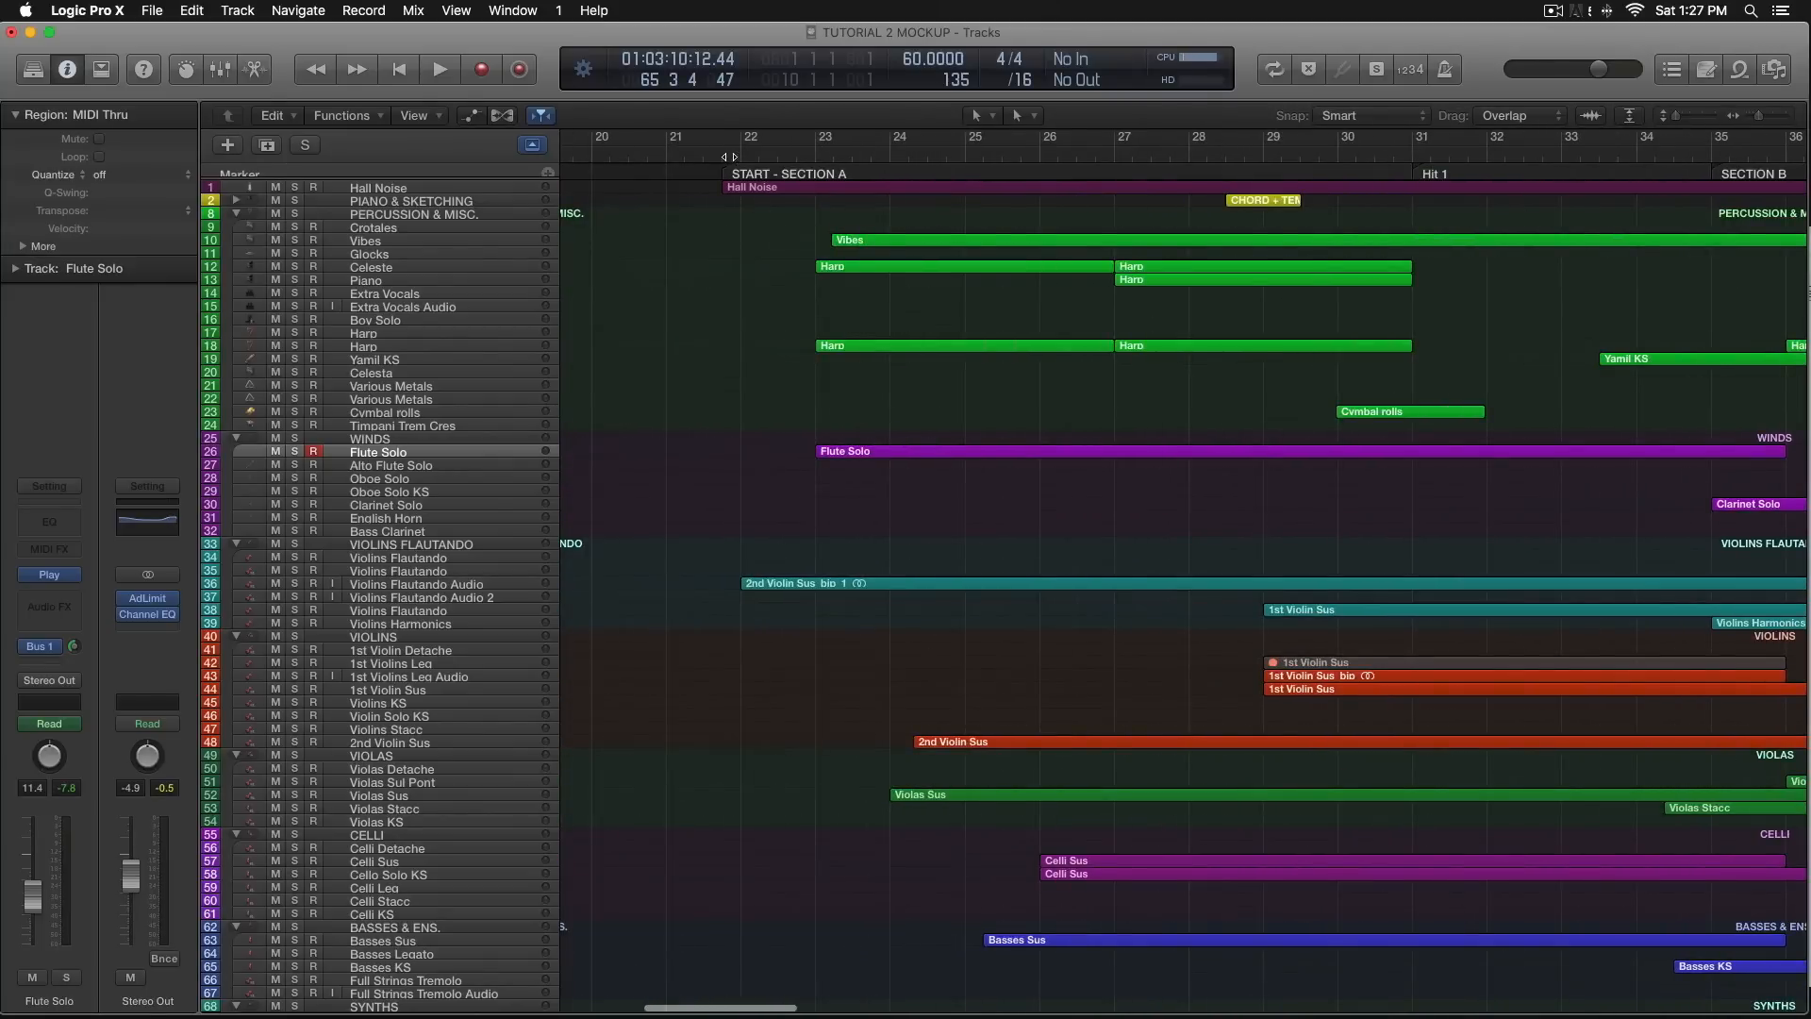
{"action": "left_click", "coordinate": [729, 157]}
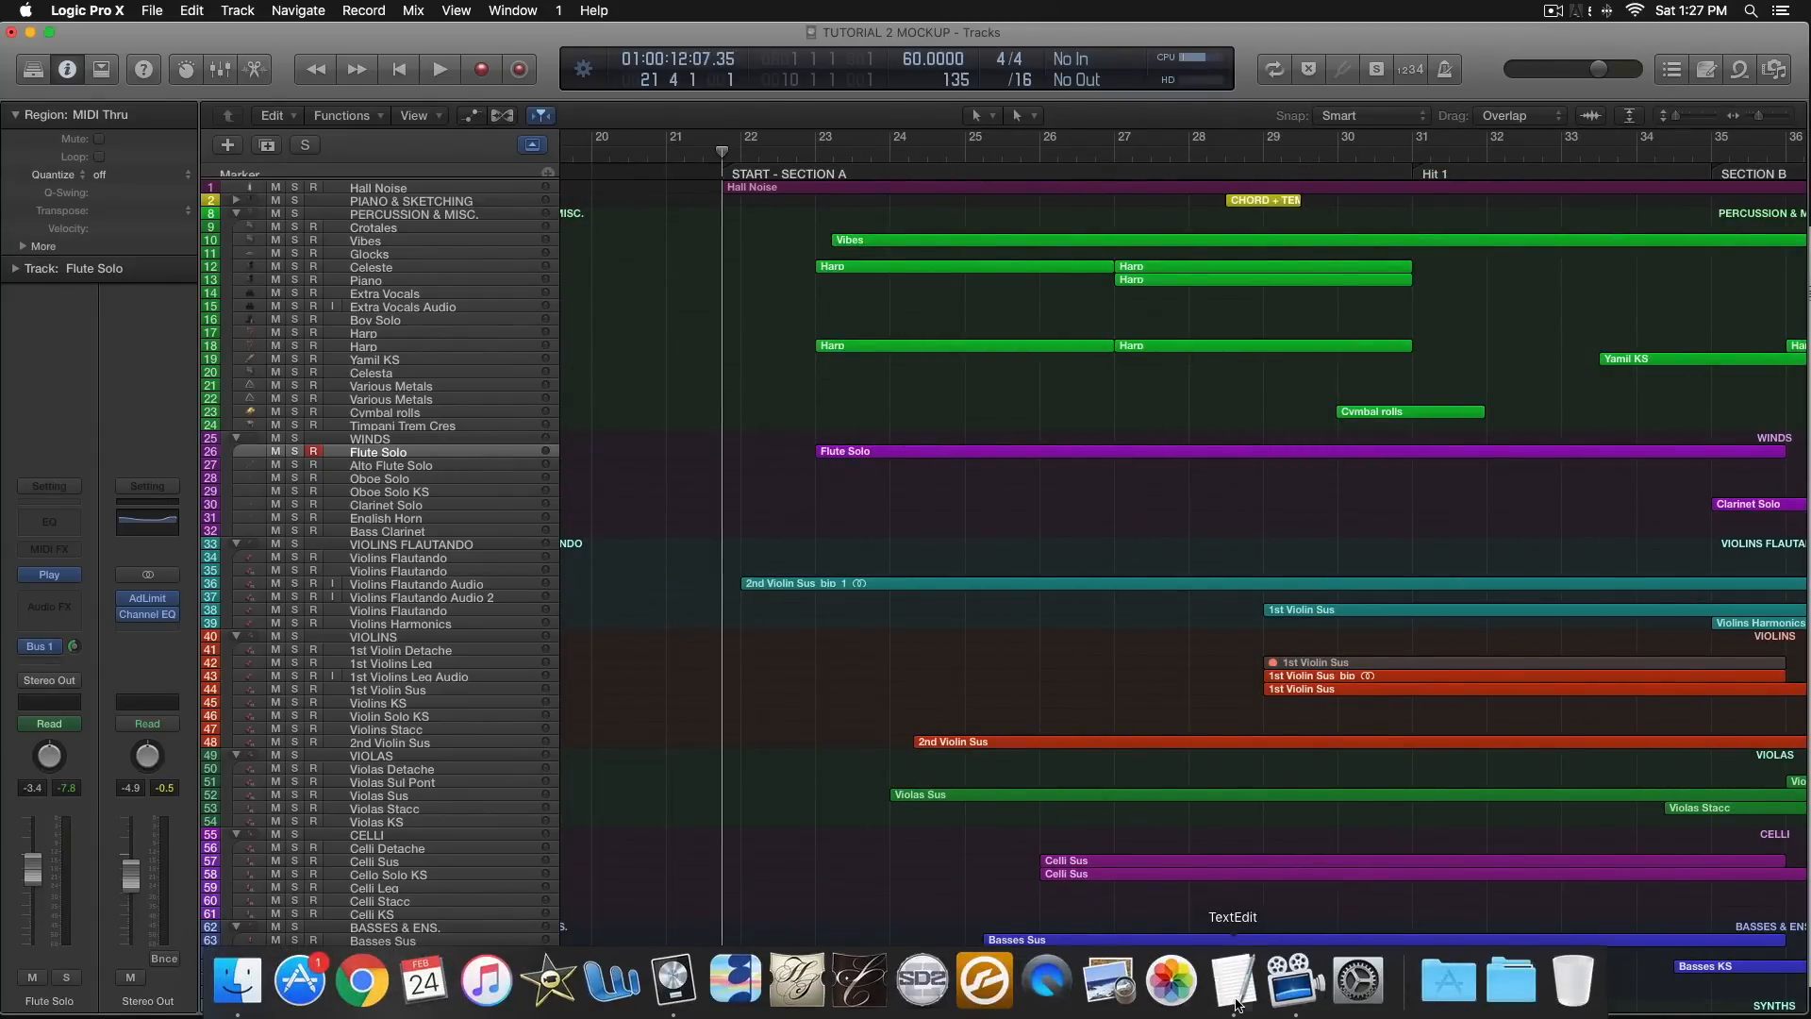
View the Tutorial 2 Notes in TextEdit, and back in Logic Pro X select tracks from Basses KS up to Oboe Solo one by one.
{"action": "left_click", "coordinate": [1236, 1004]}
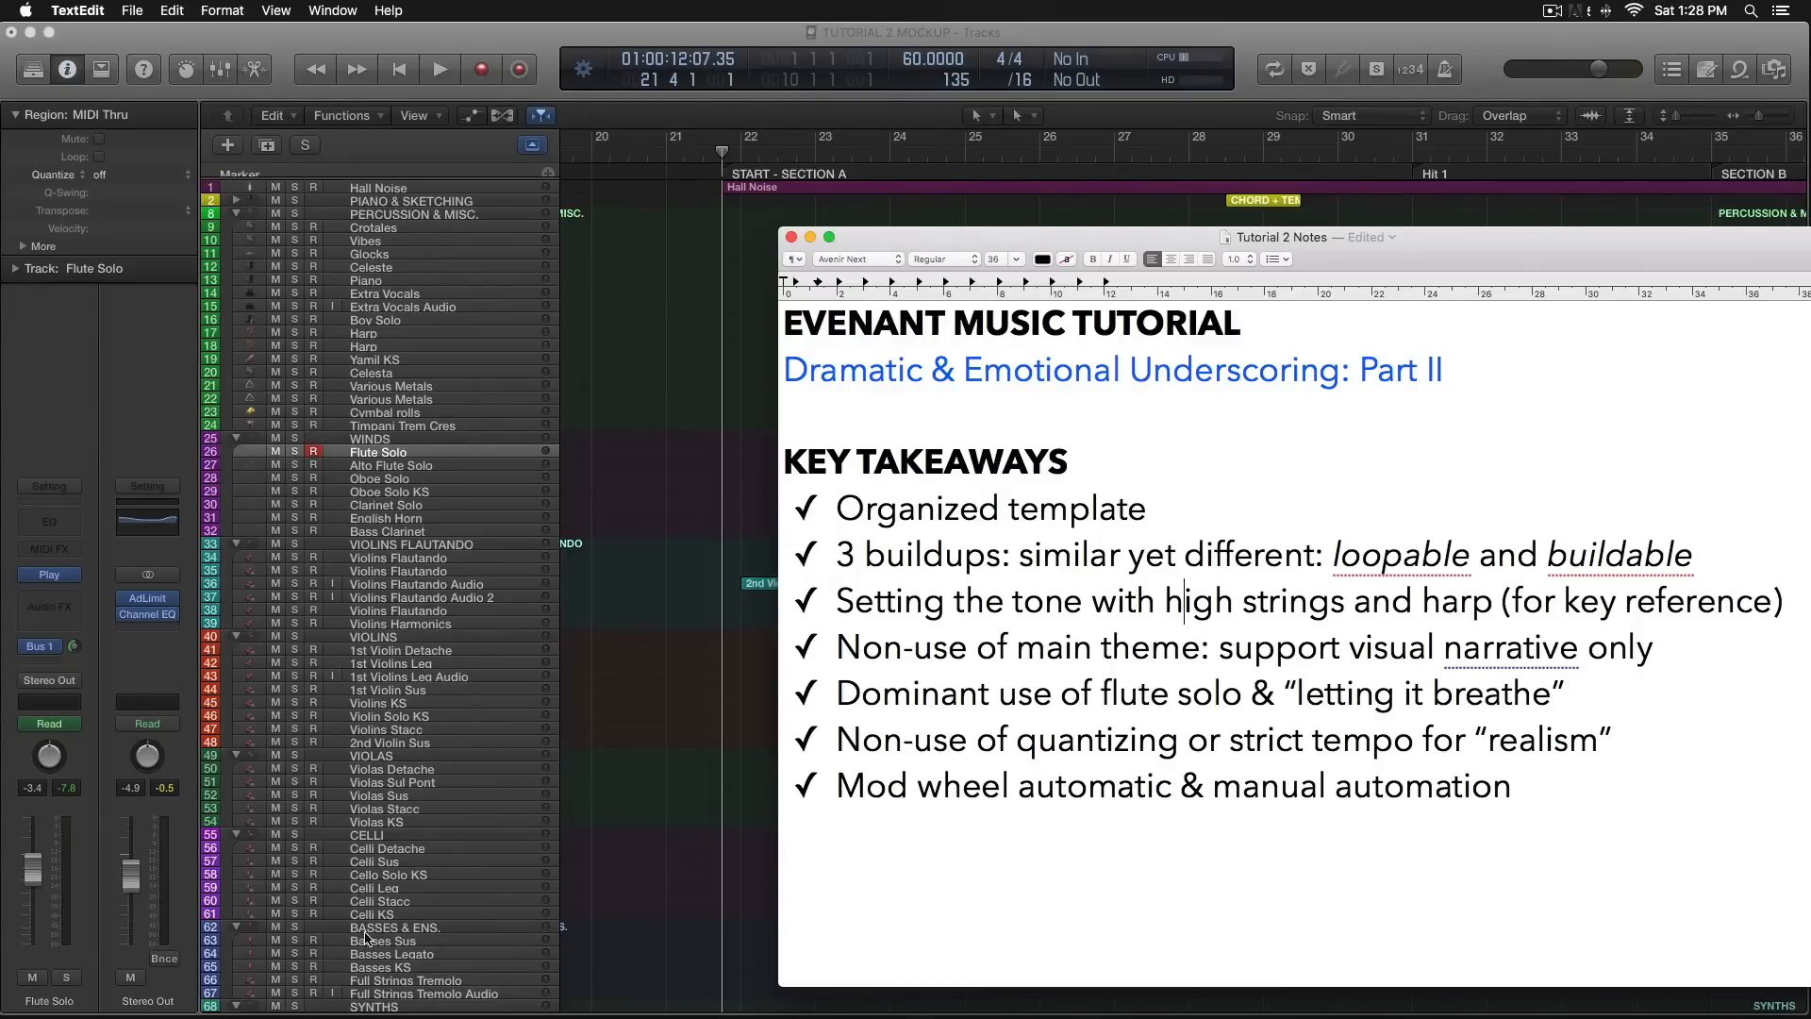
{"action": "left_click", "coordinate": [369, 973]}
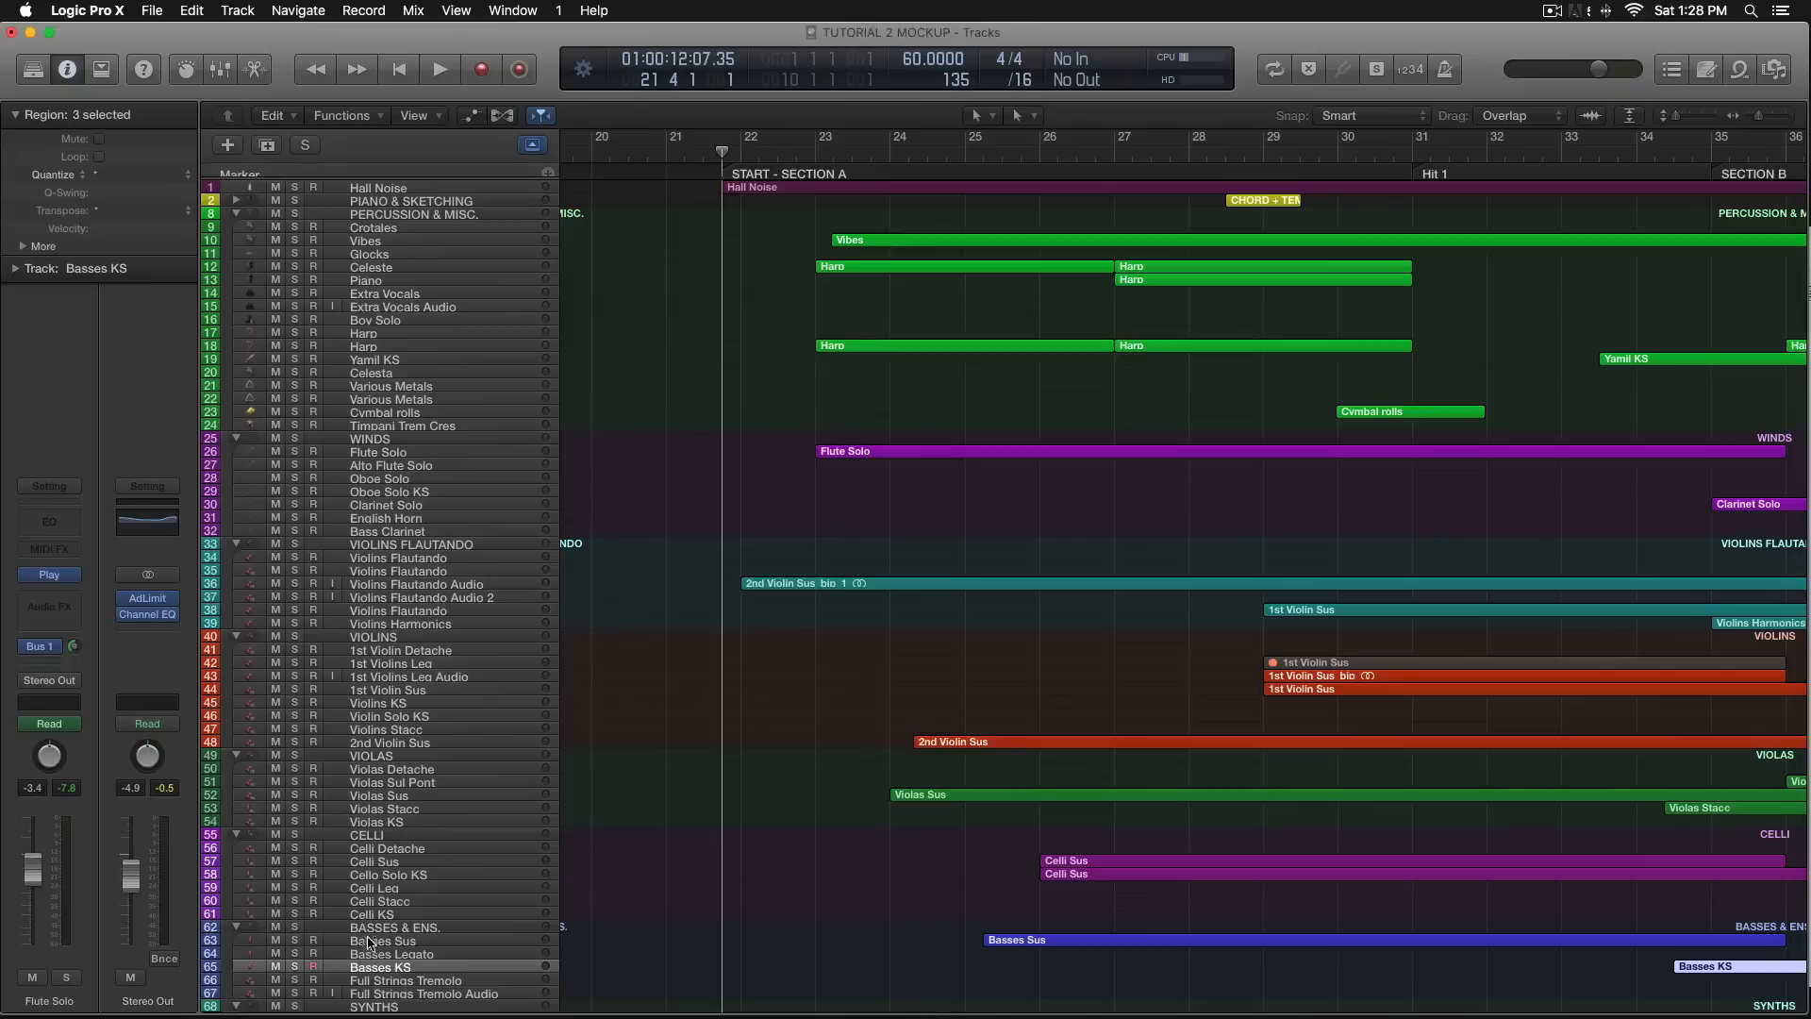
{"action": "left_click", "coordinate": [372, 887]}
{"action": "left_click", "coordinate": [373, 809]}
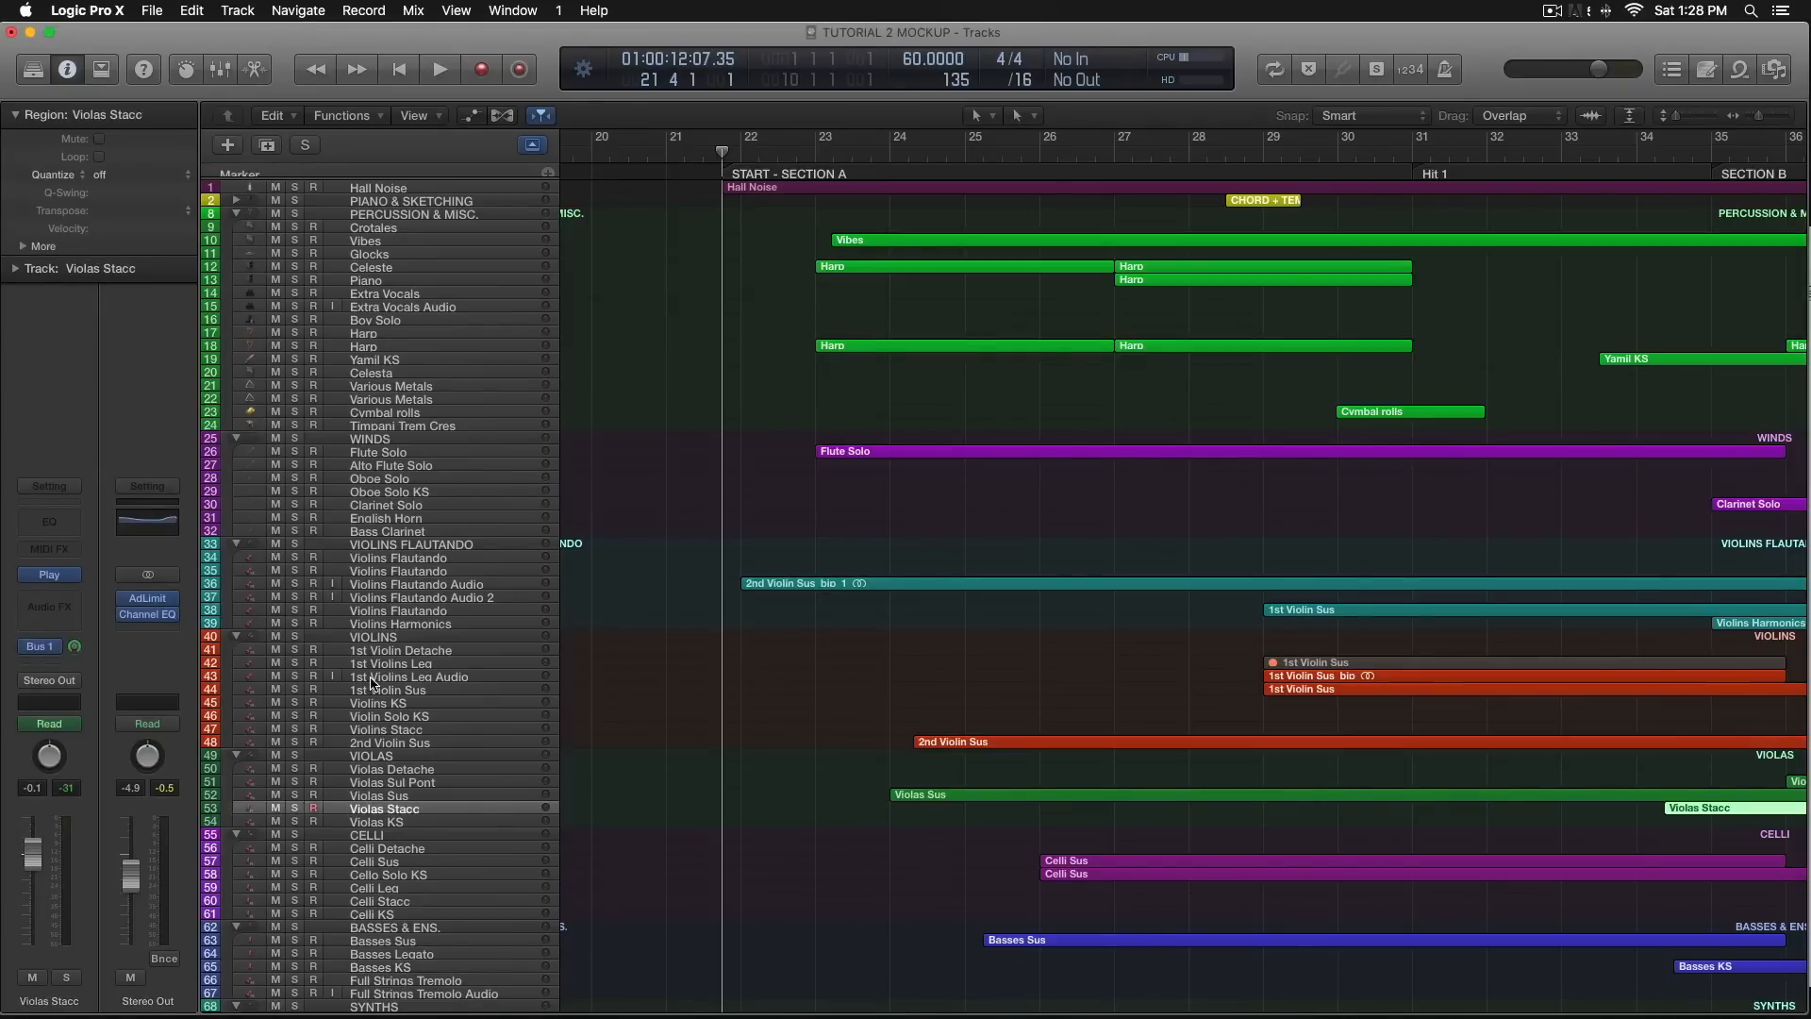
{"action": "left_click", "coordinate": [382, 598]}
{"action": "left_click", "coordinate": [384, 478]}
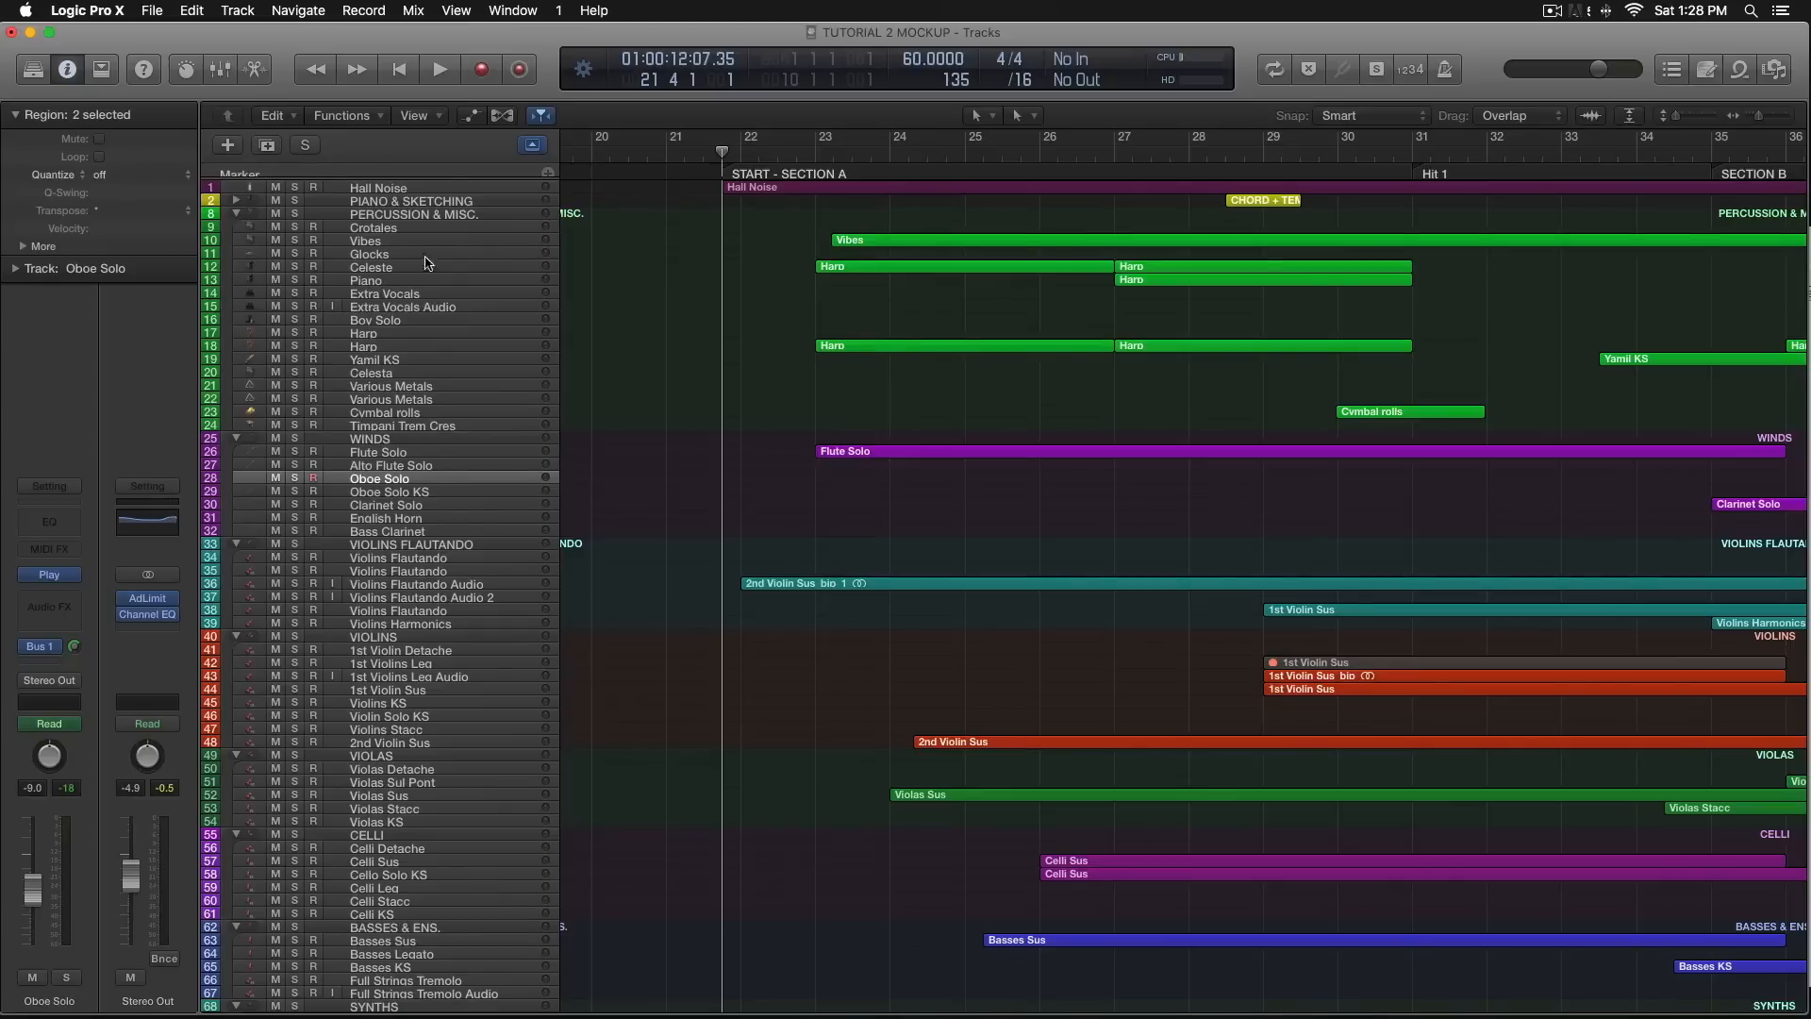
Collapse and re-expand the PERCUSSION & MISC. and VIOLINS FLAUTANDO track groups, and briefly expand PIANO & SKETCHING to view its tracks.
{"action": "left_click", "coordinate": [232, 214]}
{"action": "left_click", "coordinate": [237, 333]}
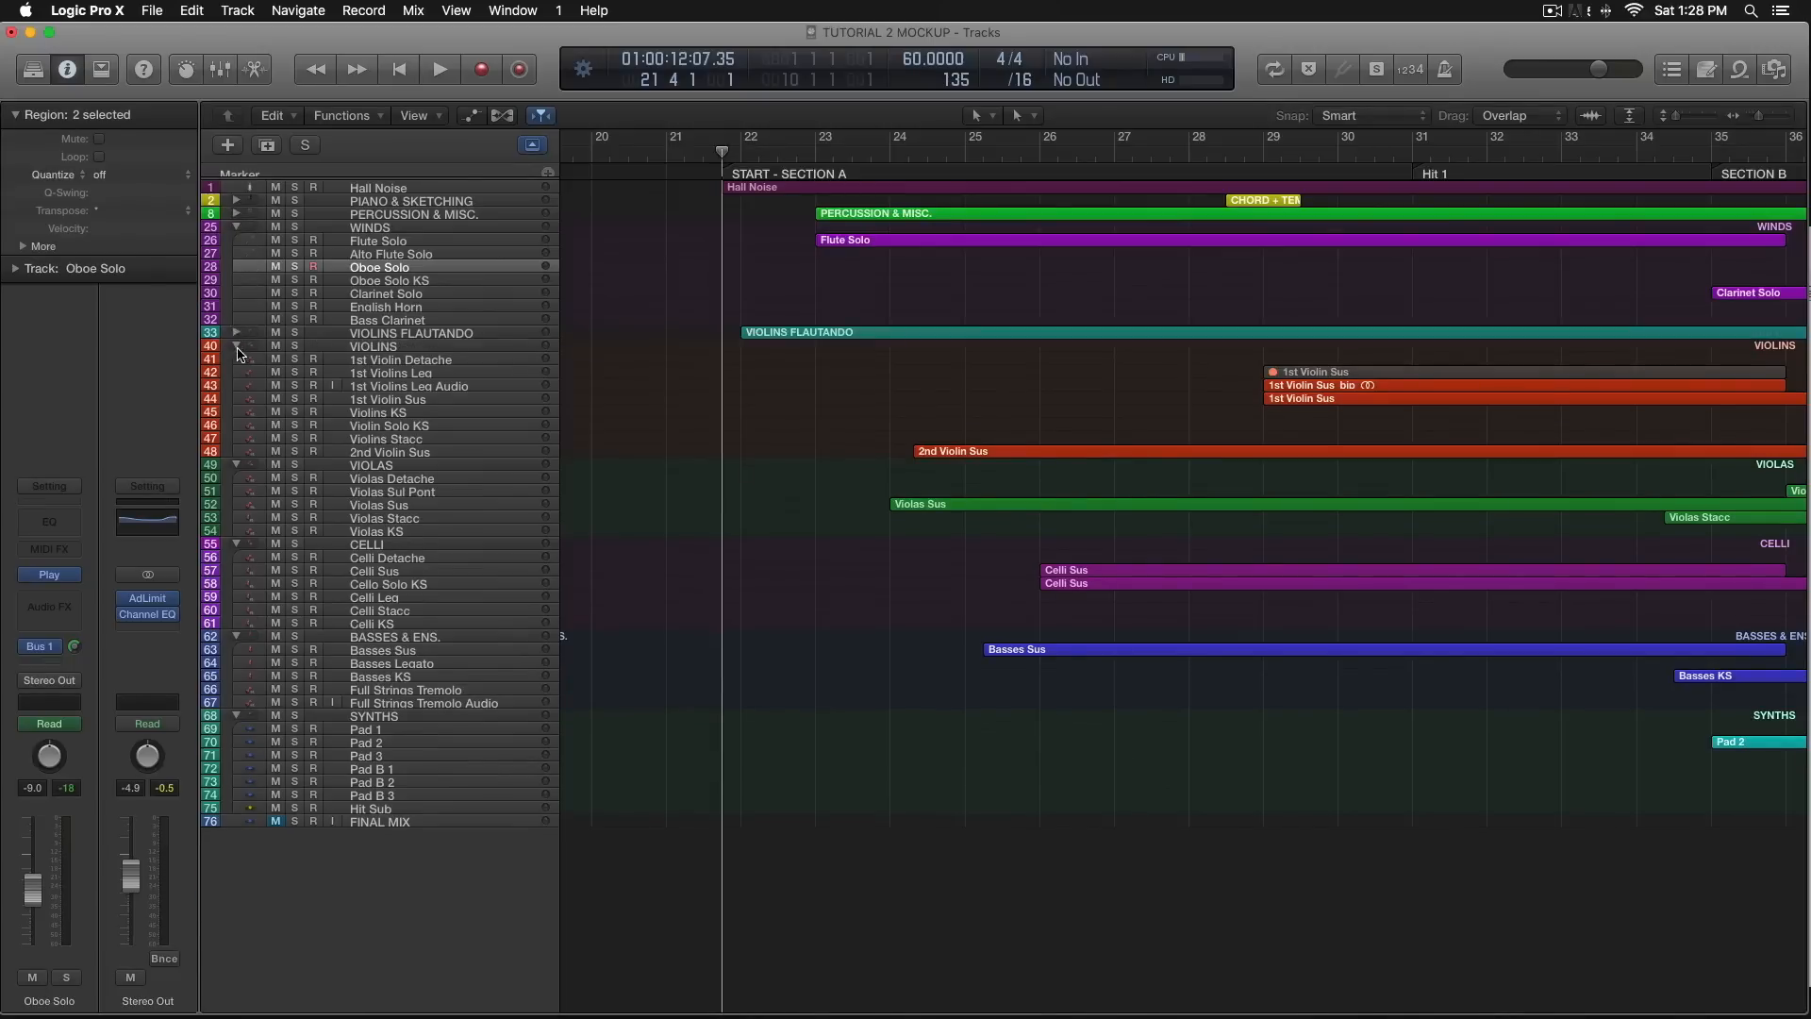
{"action": "left_click", "coordinate": [237, 333]}
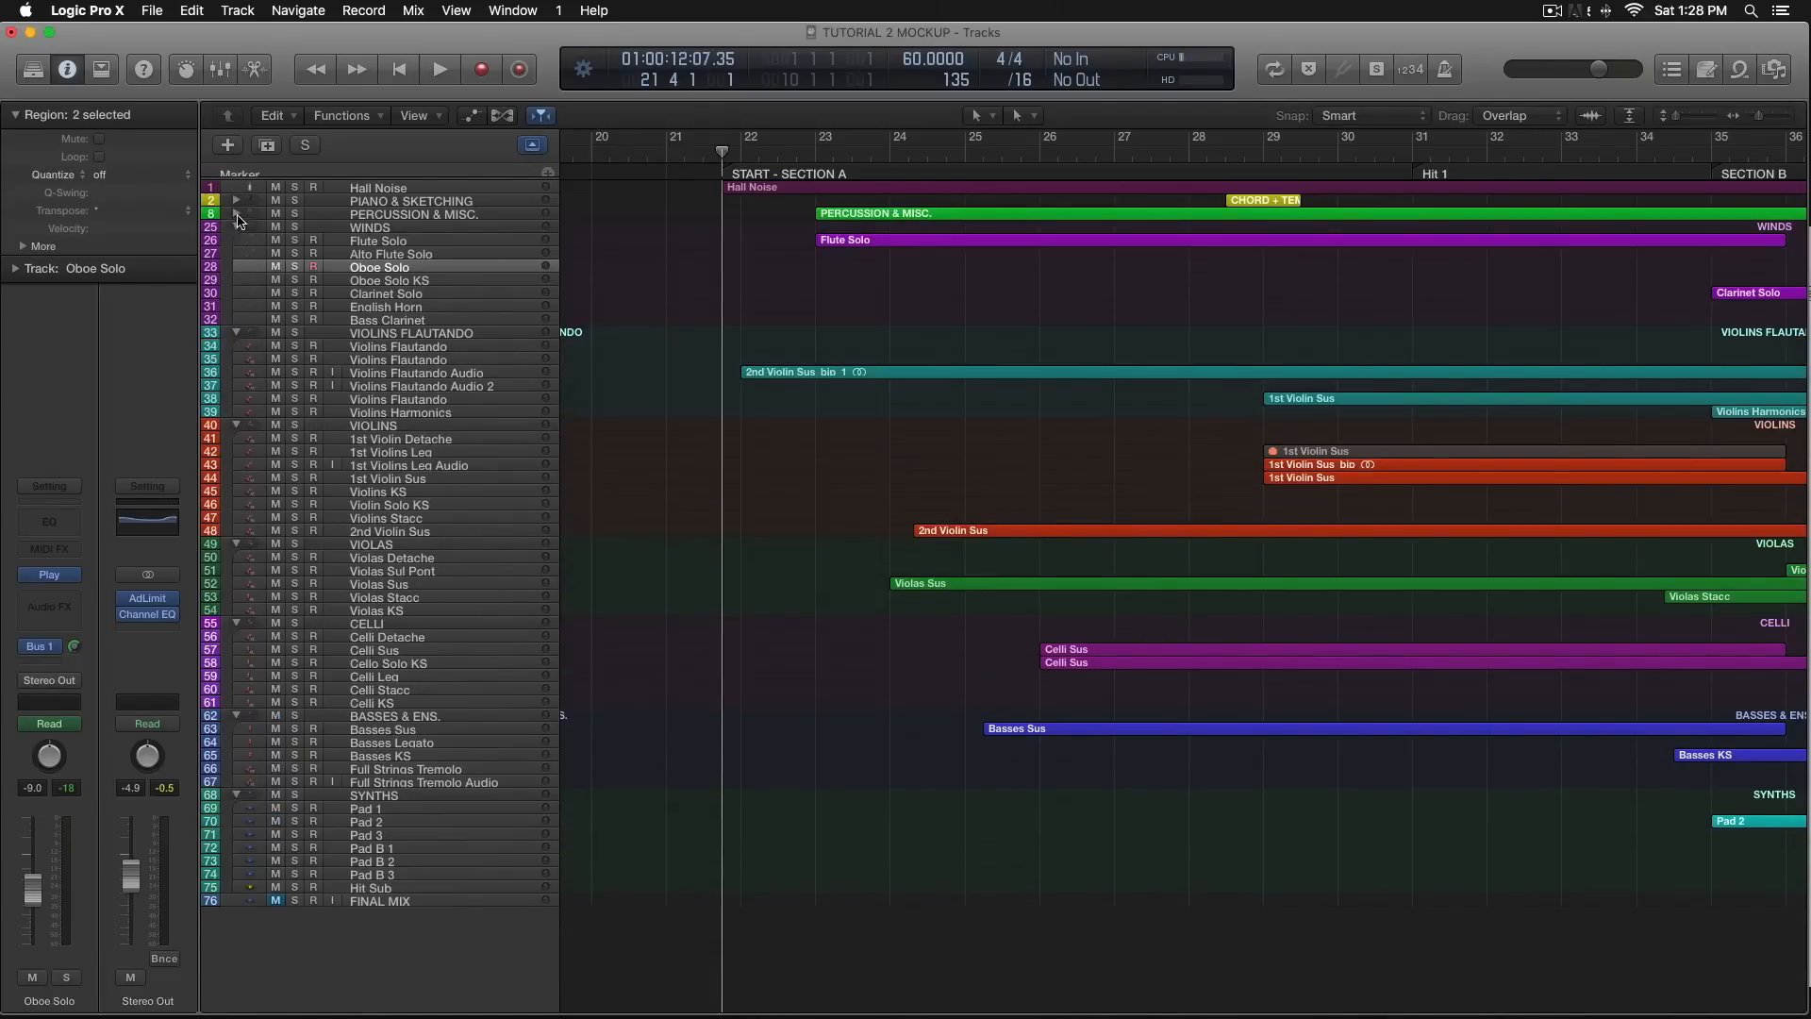
{"action": "left_click", "coordinate": [236, 214]}
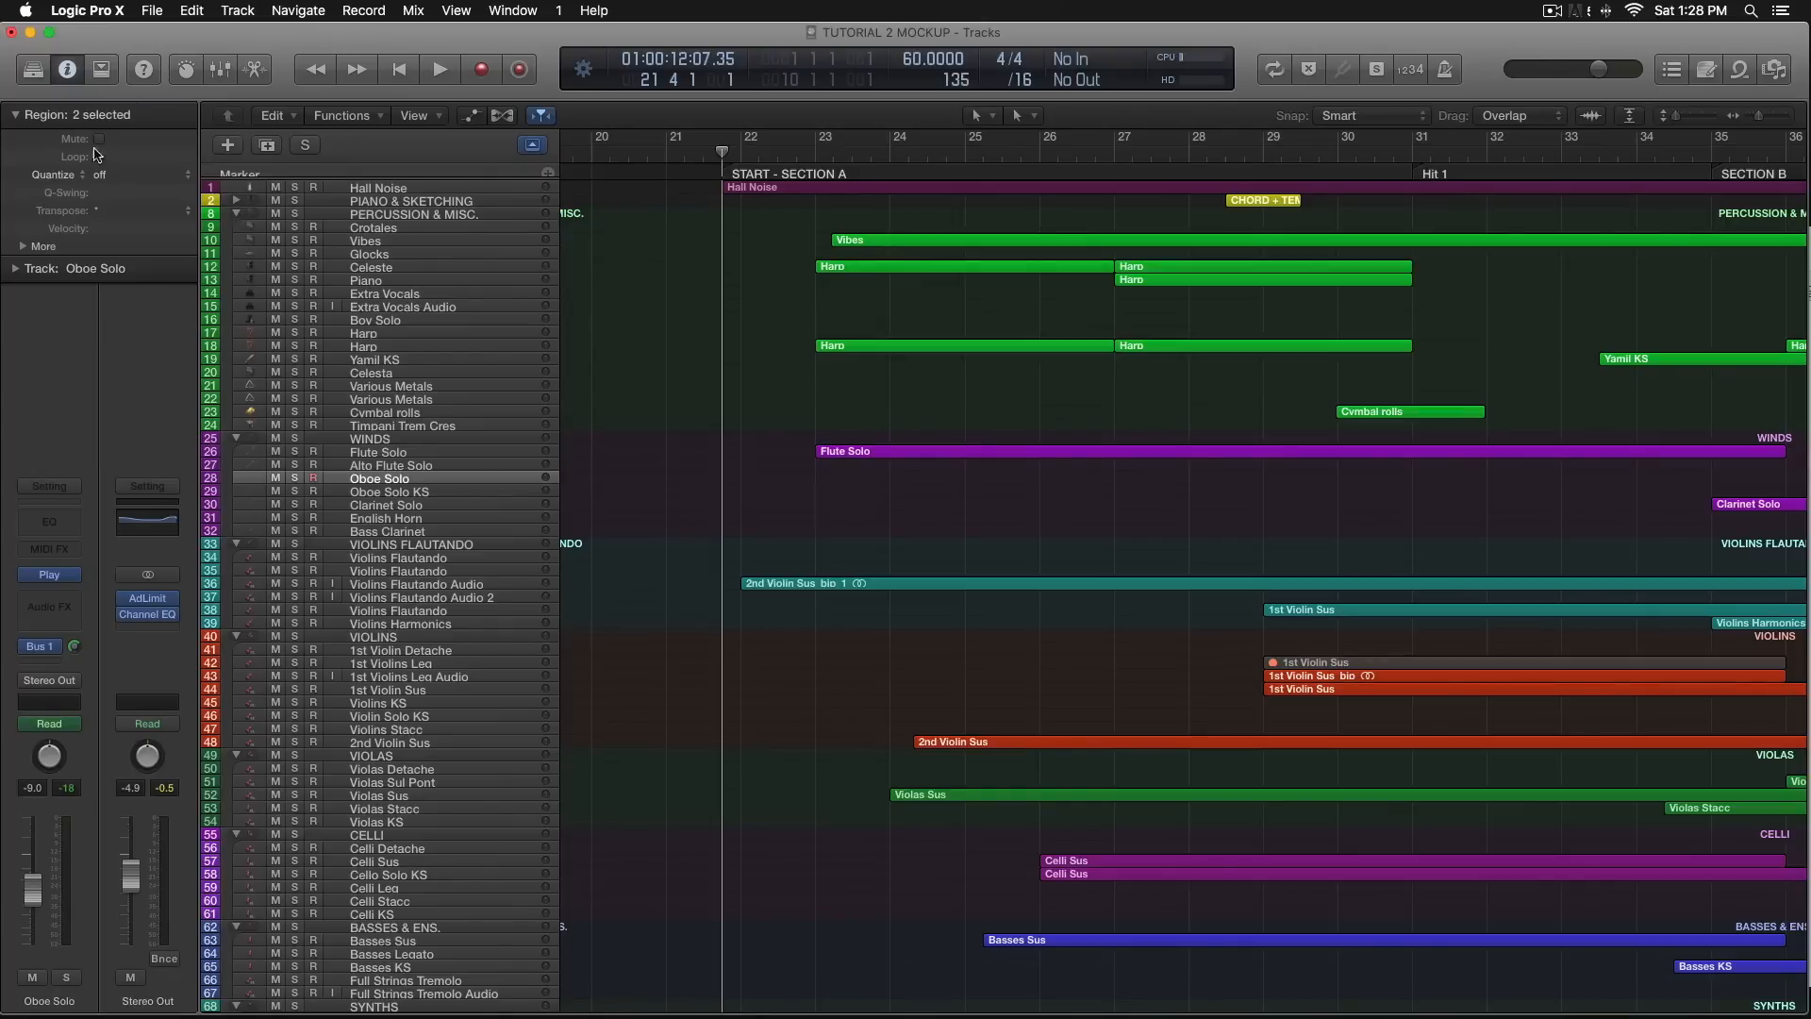
{"action": "left_click", "coordinate": [235, 201]}
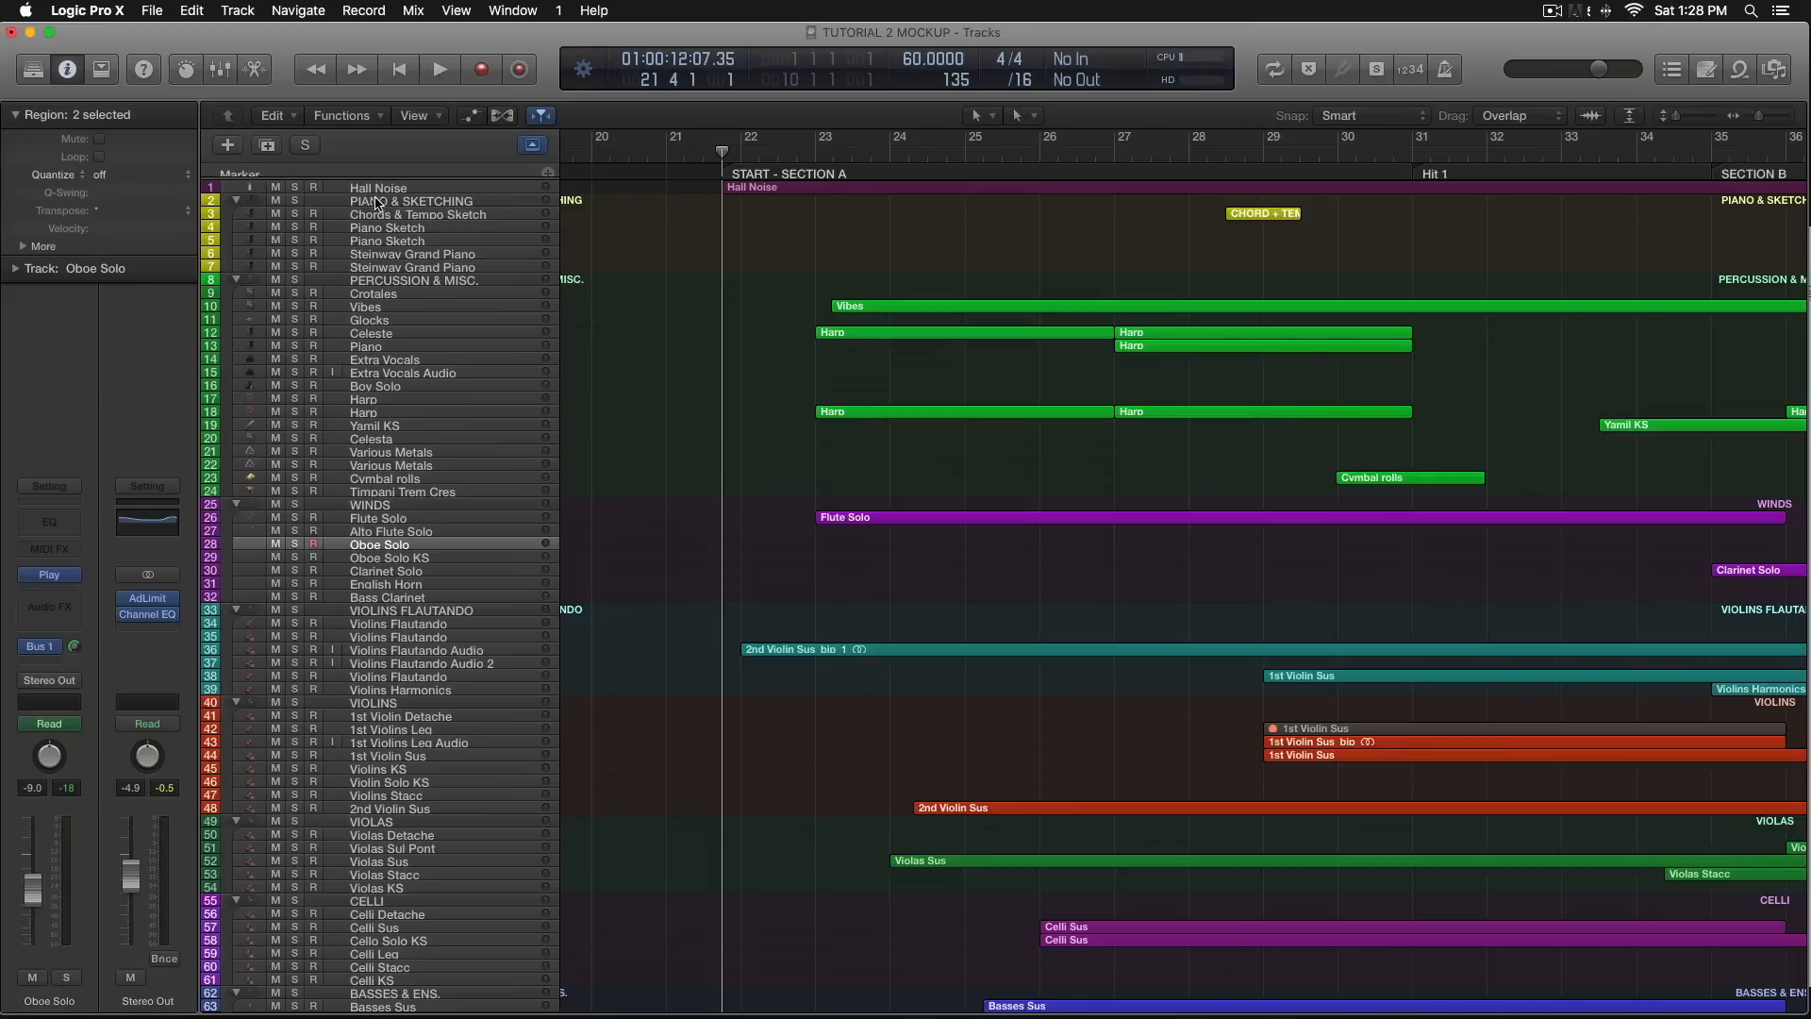
{"action": "left_click", "coordinate": [236, 201]}
Review the Tutorial 2 Notes in TextEdit and return to Logic Pro X, selecting the Violins Harmonics track.
{"action": "left_click", "coordinate": [1232, 1002]}
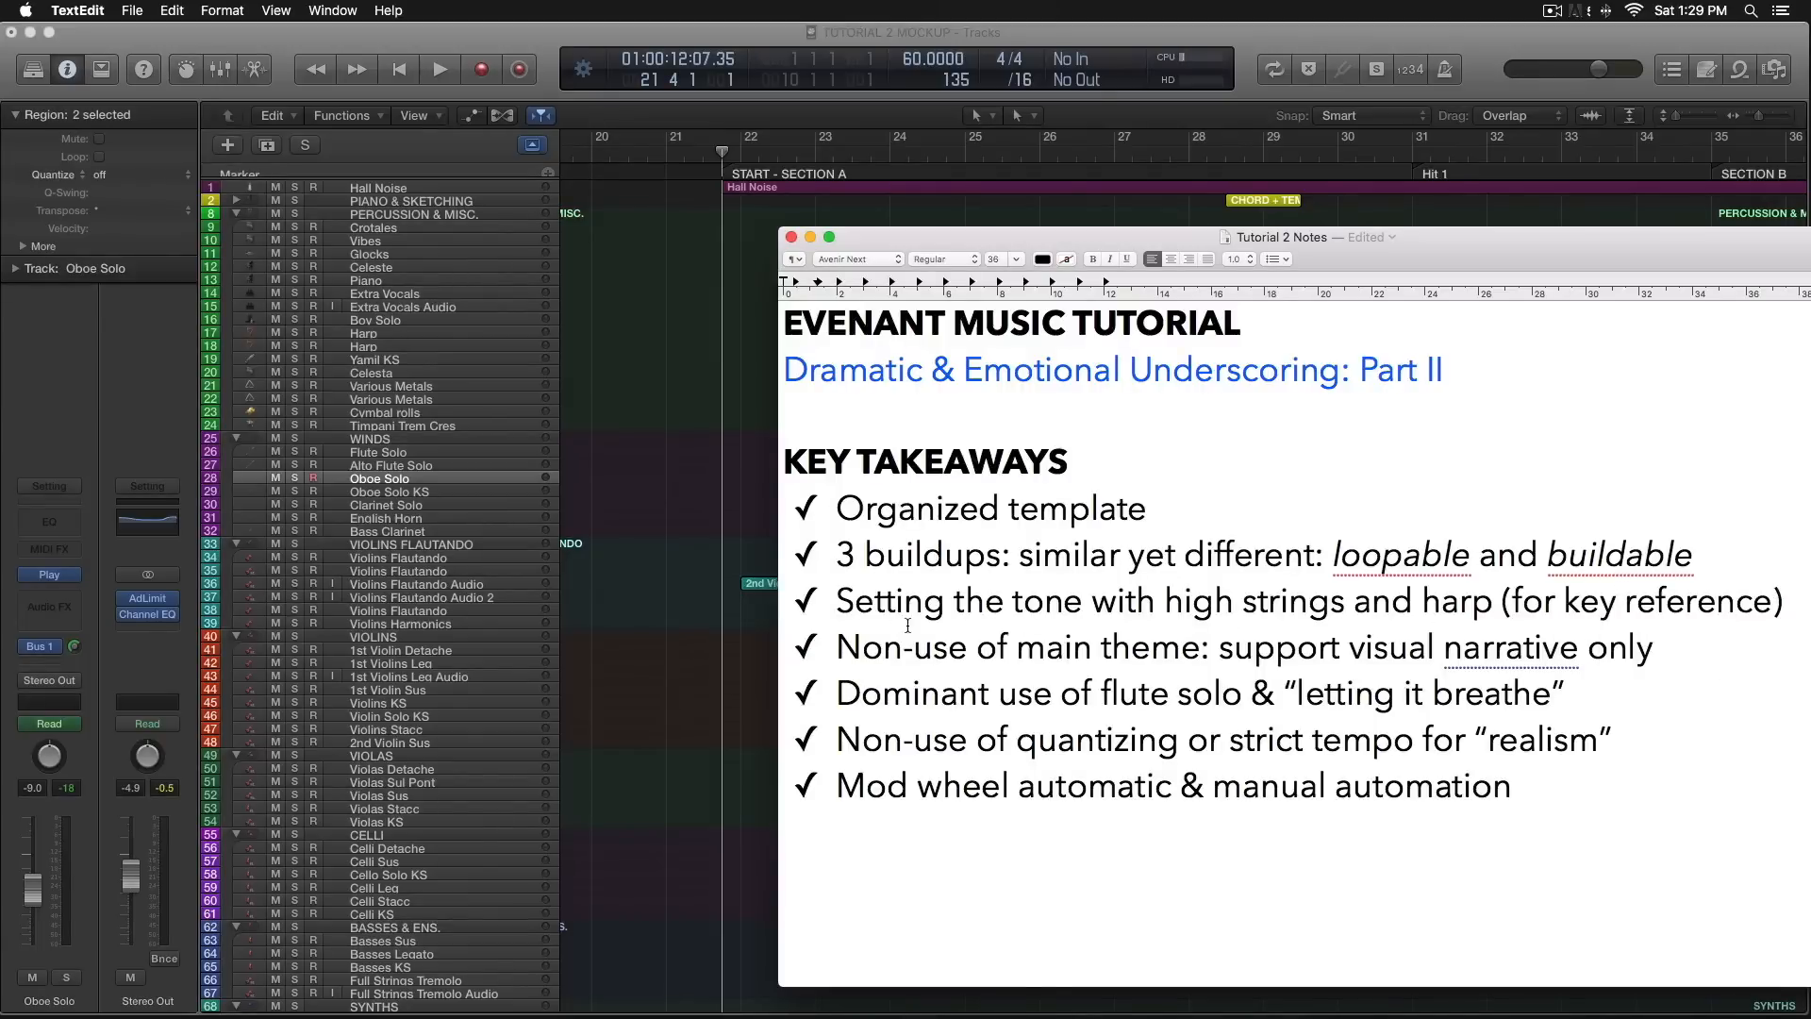
{"action": "left_click", "coordinate": [702, 580]}
{"action": "left_click", "coordinate": [776, 593]}
{"action": "left_click", "coordinate": [463, 625]}
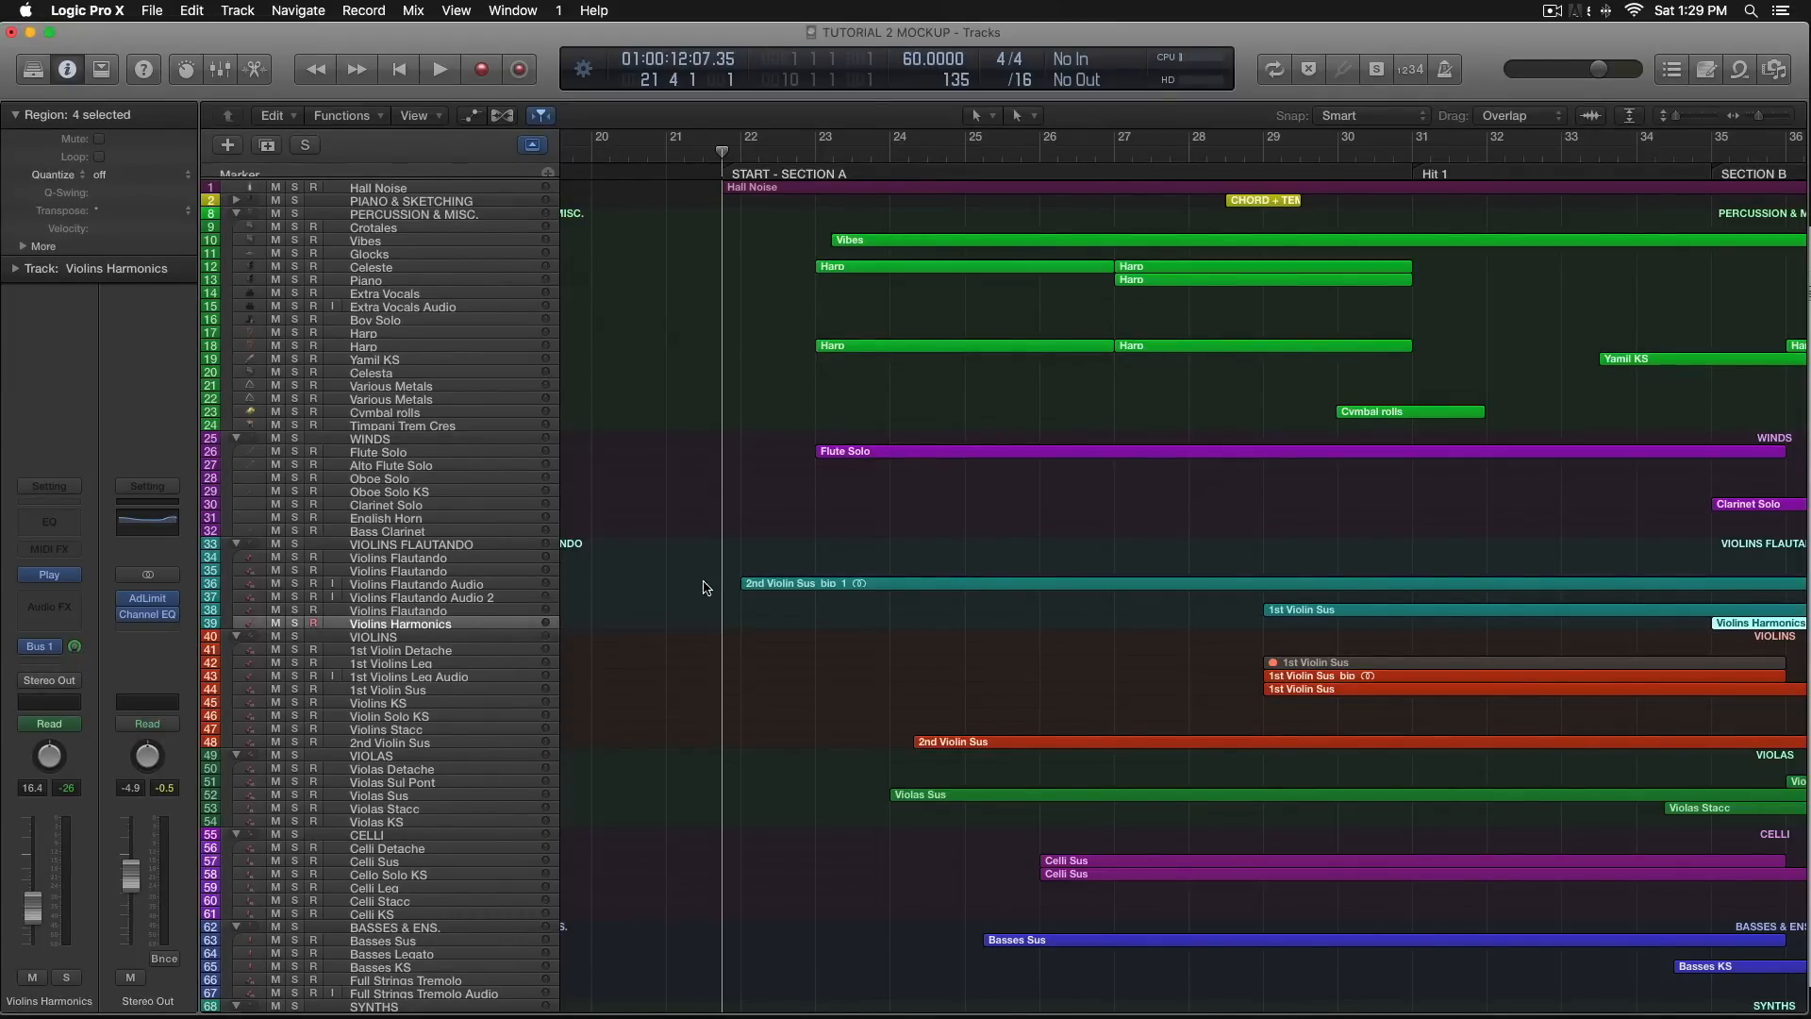
Audition the 2nd Violin Sus_bip_1 region with the Violins Flautando Audio track soloed, and stop playback.
{"action": "left_click", "coordinate": [779, 583]}
{"action": "key", "text": "space"}
{"action": "left_click", "coordinate": [295, 601]}
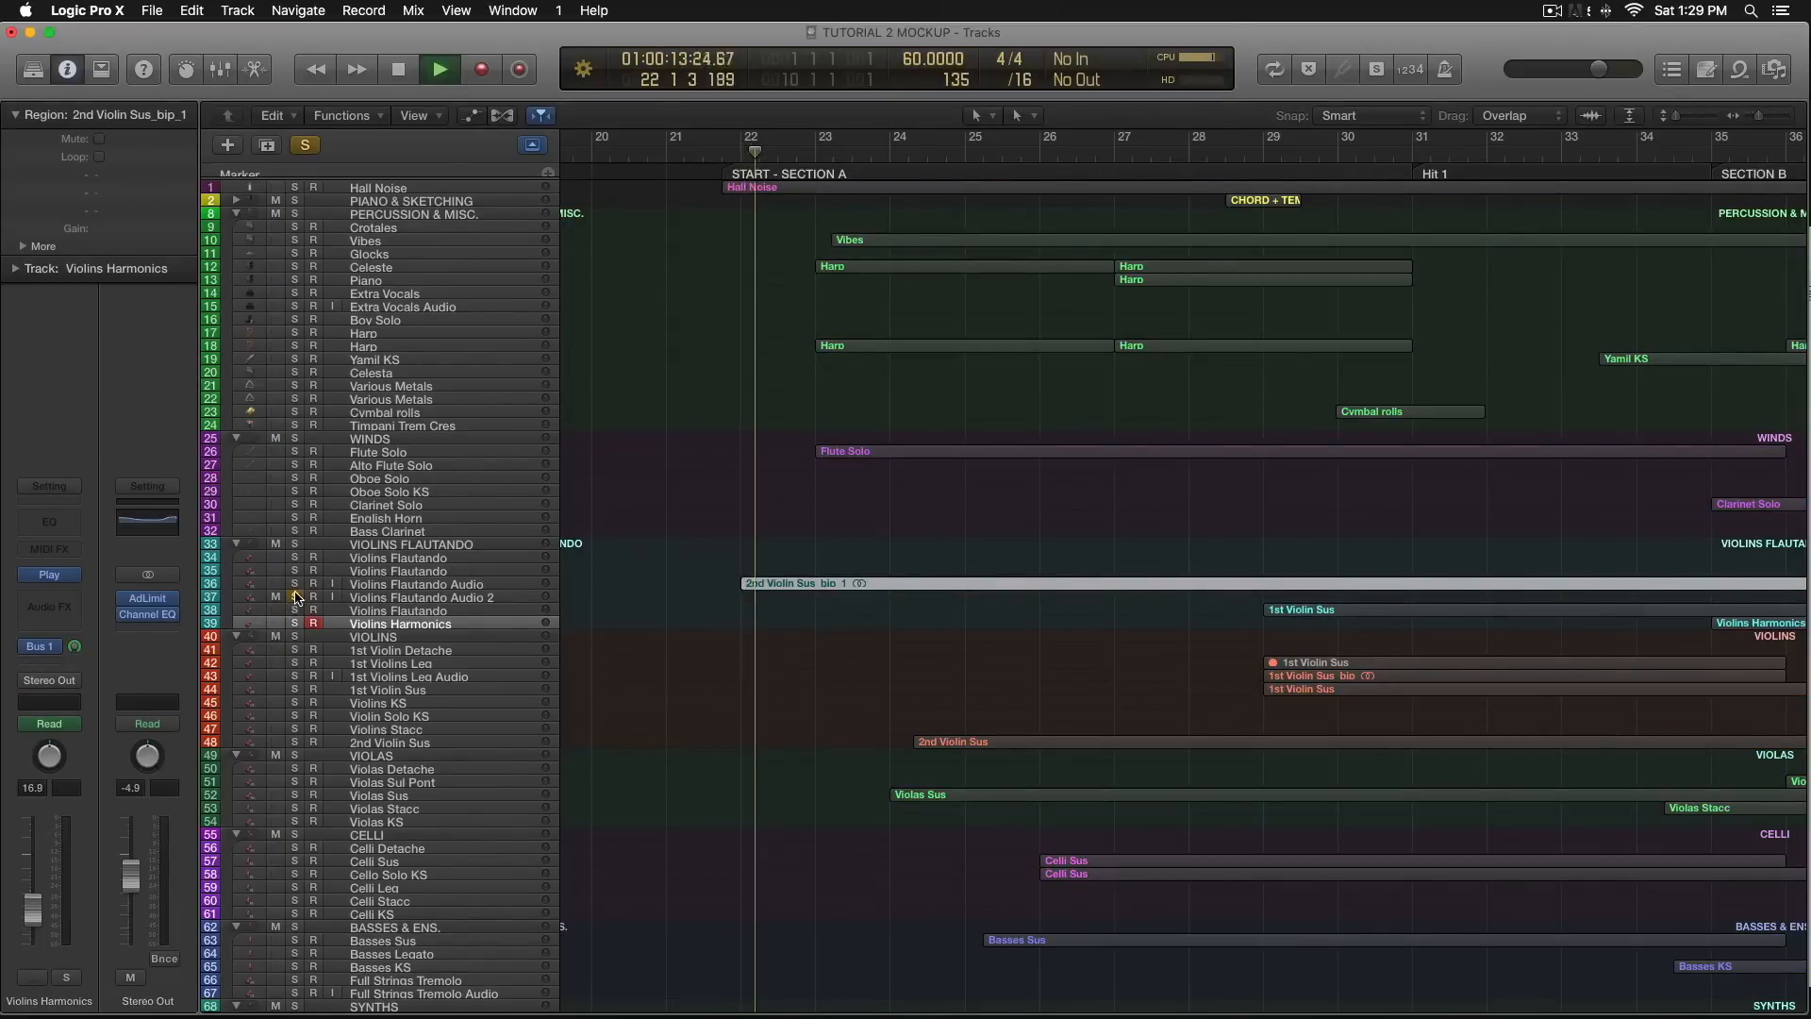
{"action": "left_click", "coordinate": [297, 598]}
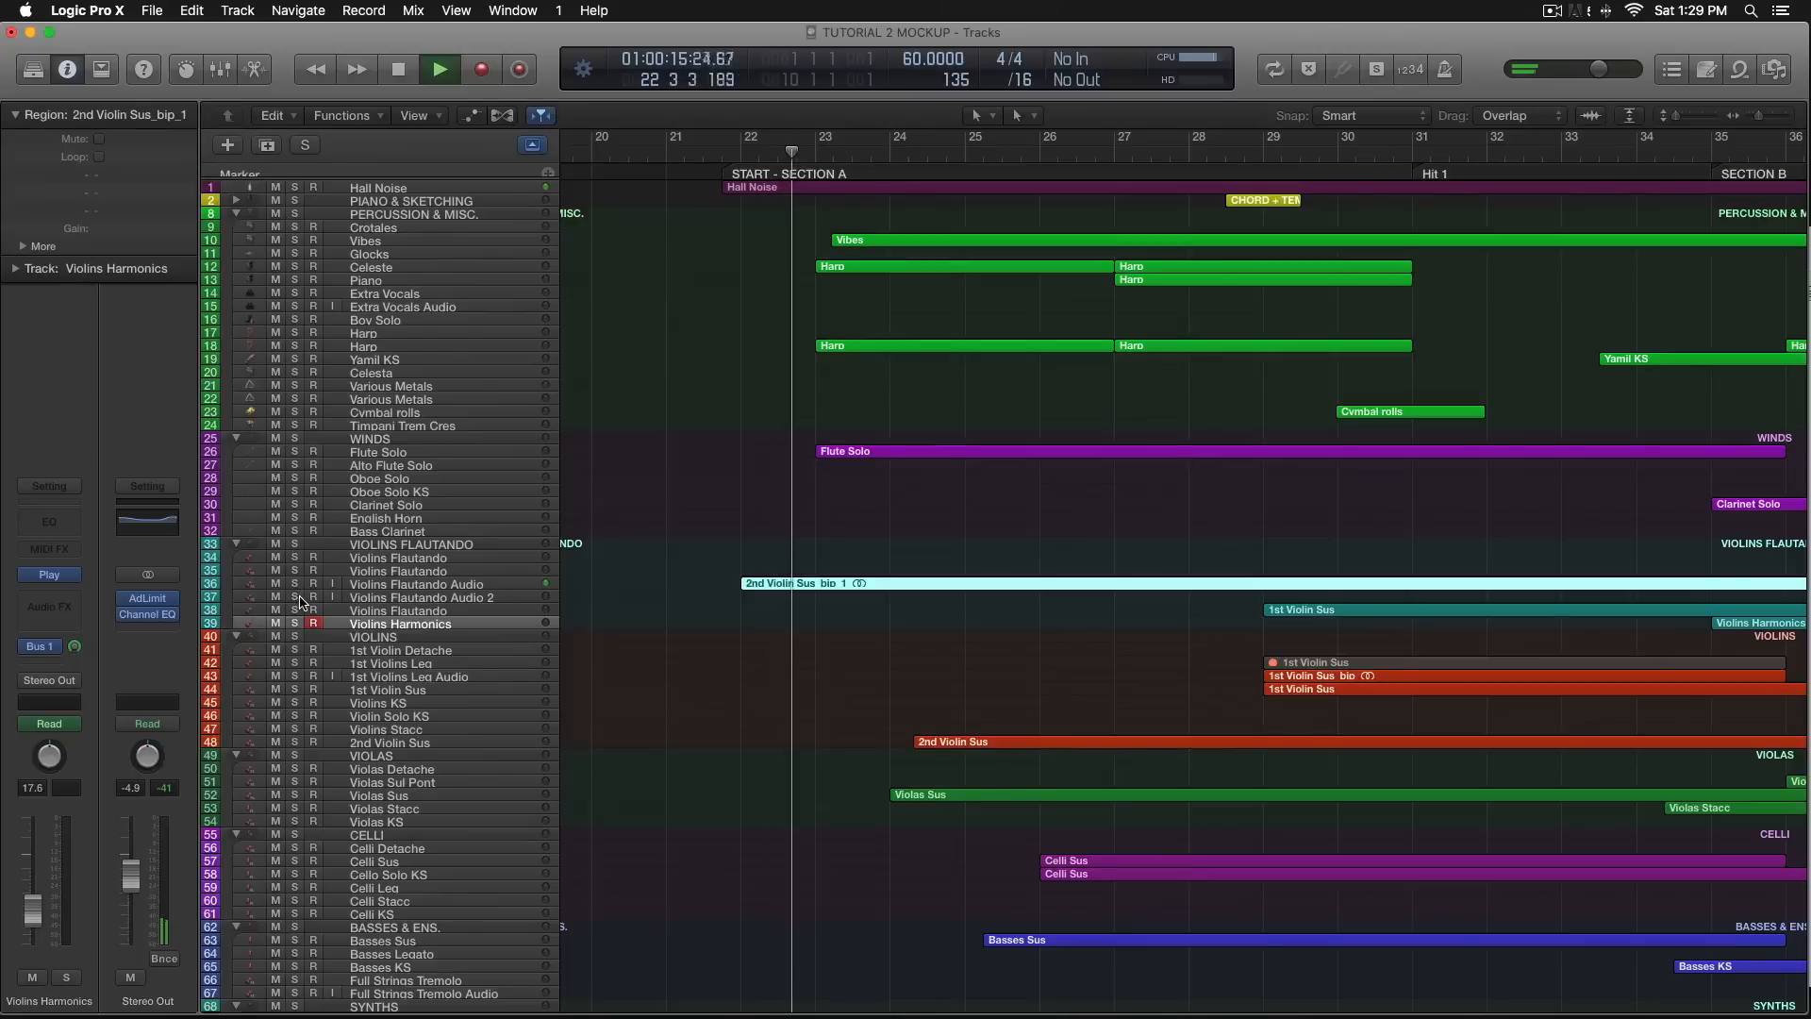
{"action": "left_click", "coordinate": [297, 598]}
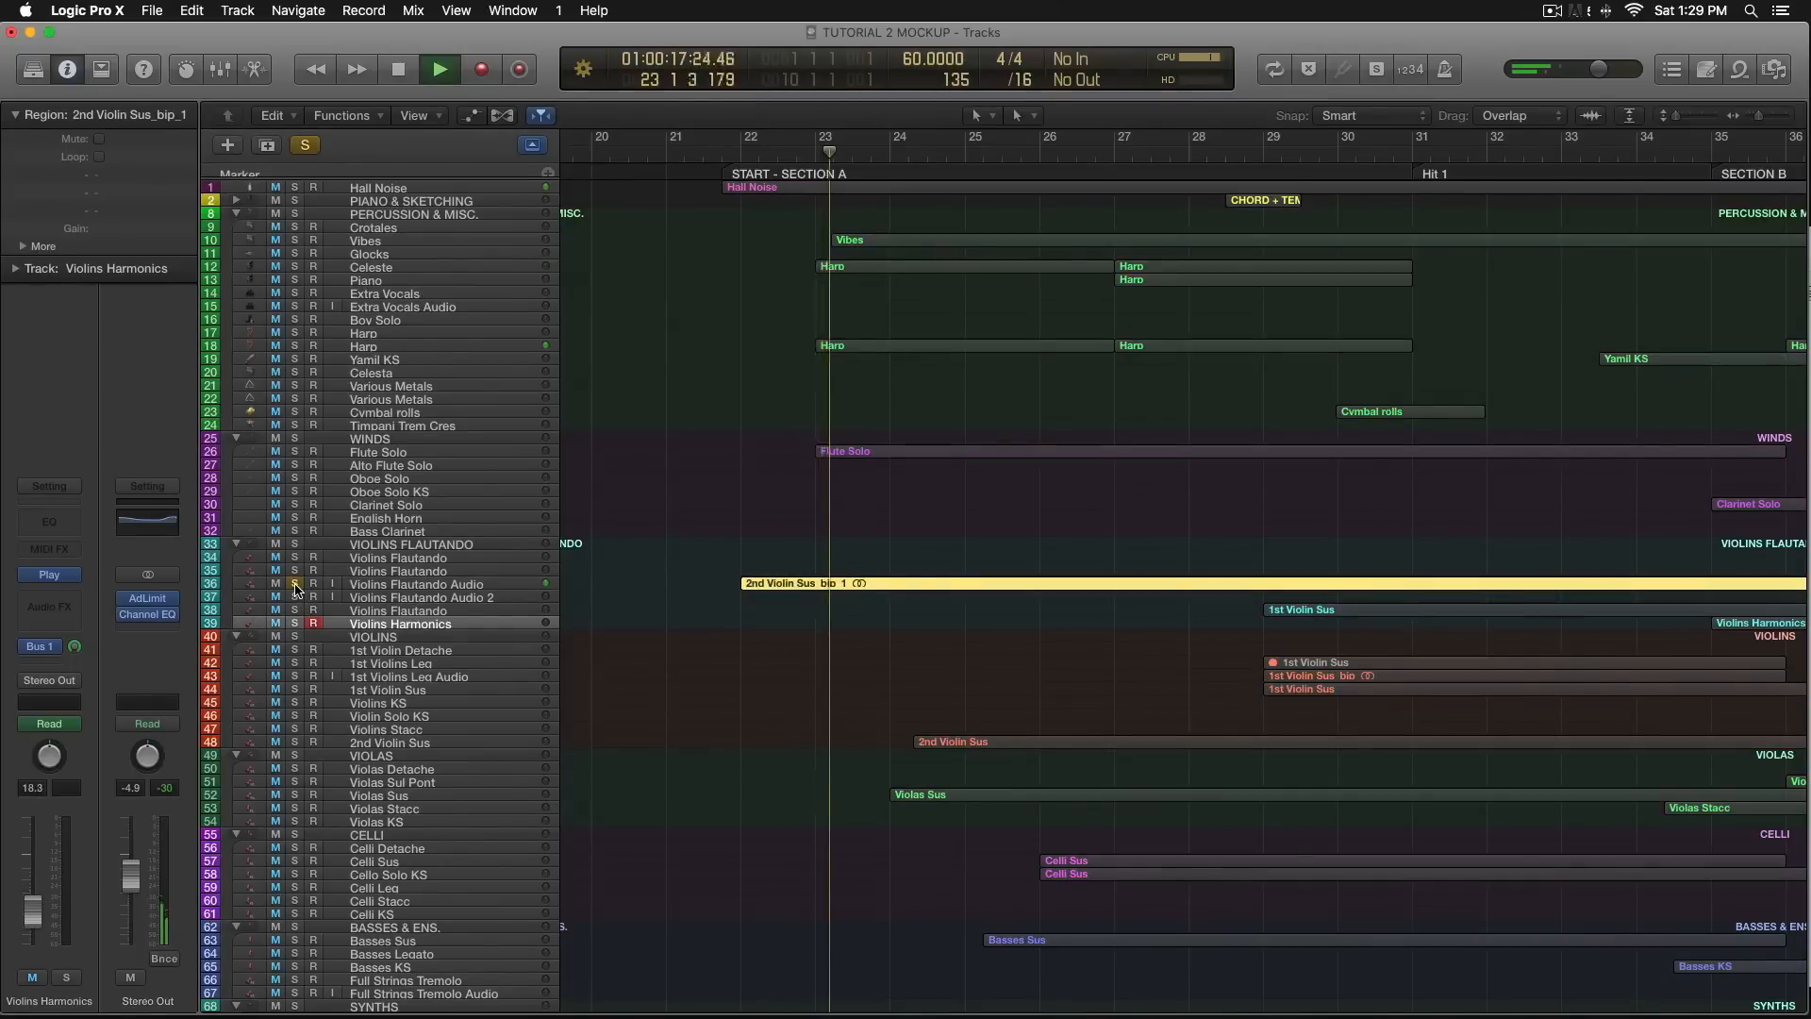
{"action": "key", "text": "space"}
Solo Violins Flautando Audio 2 to examine its long region through the ending, and clear the solo on both Flautando audio tracks.
{"action": "scroll", "coordinate": [802, 594], "scroll_direction": "right", "scroll_amount": 15}
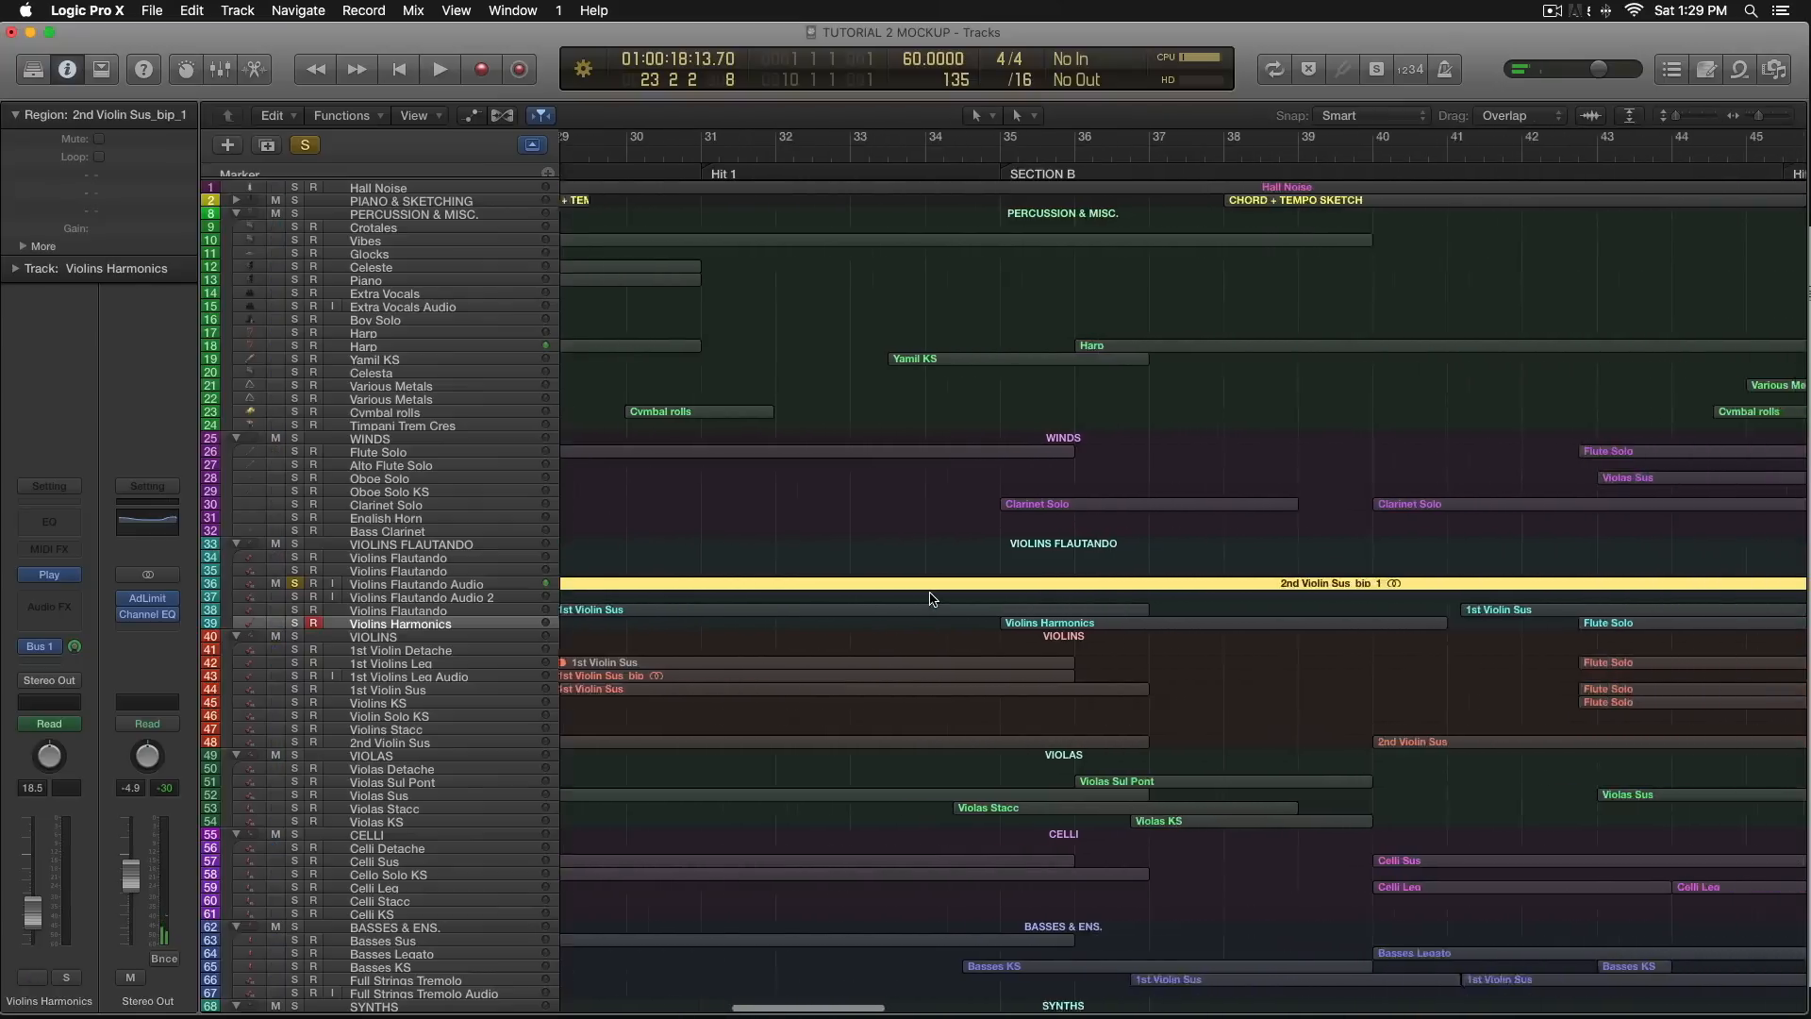
{"action": "scroll", "coordinate": [937, 599], "scroll_direction": "right", "scroll_amount": 15}
{"action": "left_click", "coordinate": [894, 597]}
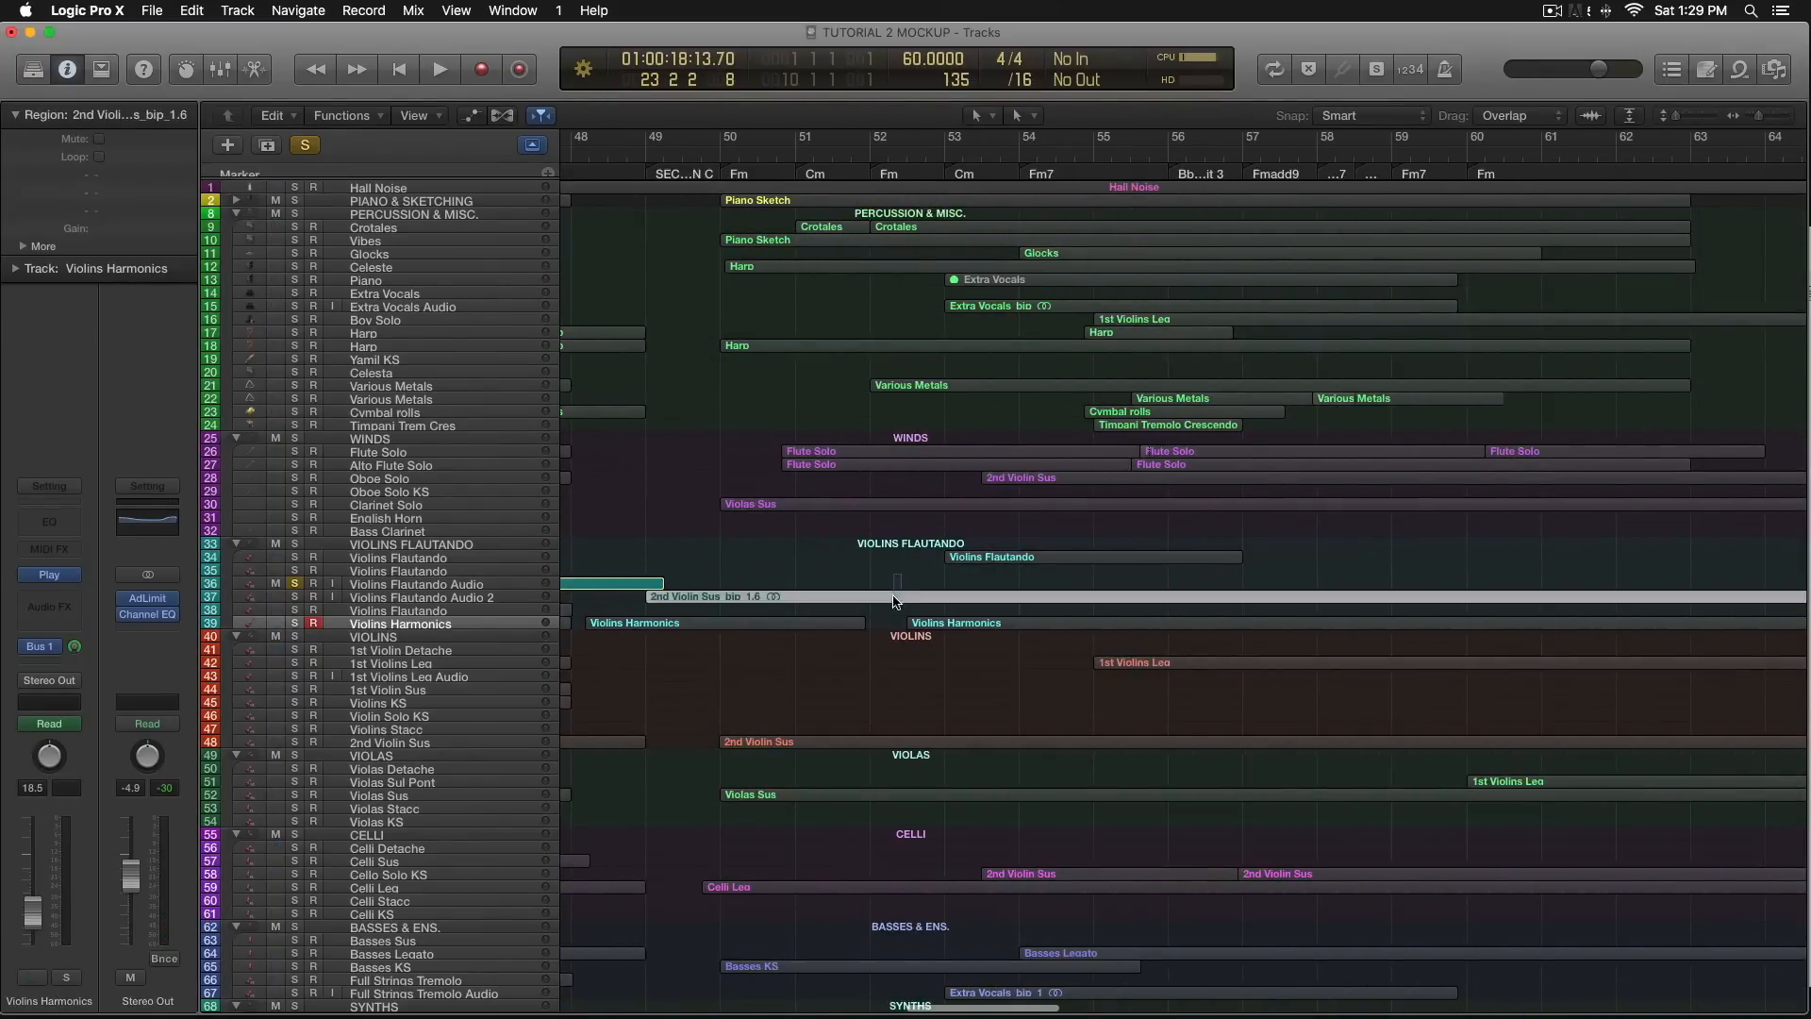
{"action": "left_click", "coordinate": [295, 597]}
{"action": "scroll", "coordinate": [863, 547], "scroll_direction": "right", "scroll_amount": 5}
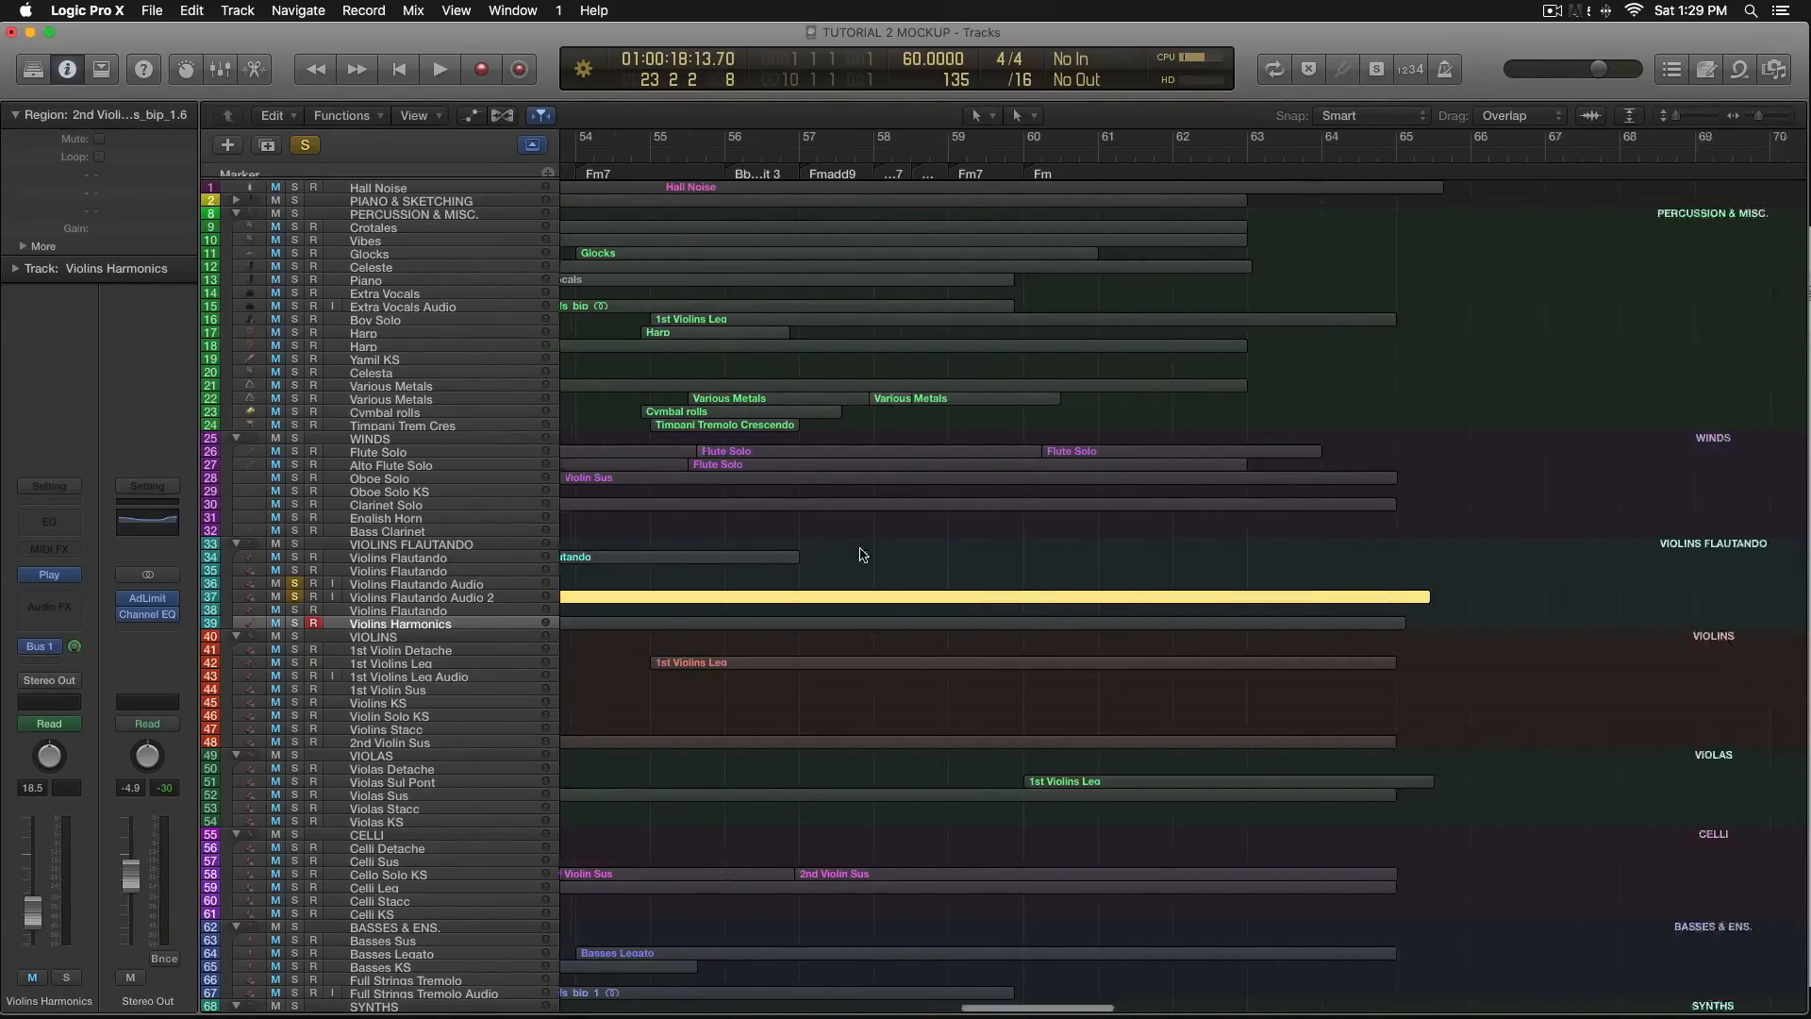
{"action": "scroll", "coordinate": [863, 540], "scroll_direction": "left", "scroll_amount": 10}
{"action": "left_click", "coordinate": [295, 597]}
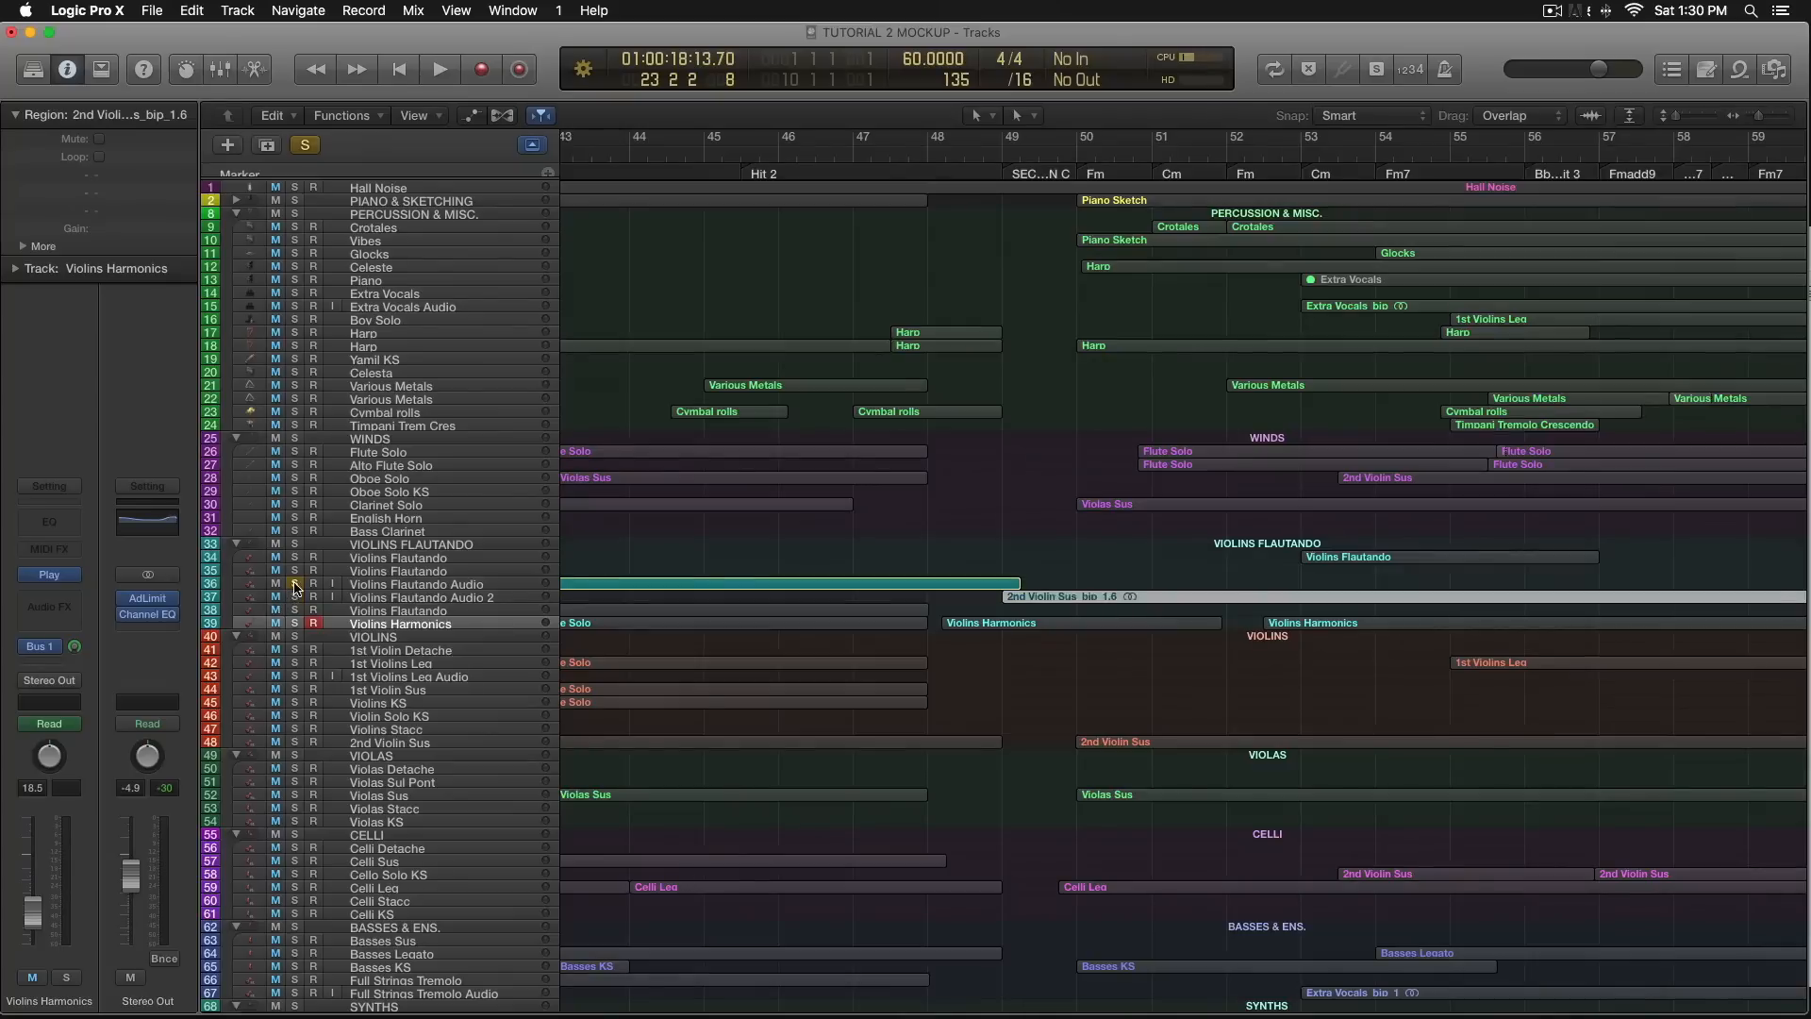
Solo track 18, Harp, with its Section B region selected, and place the playhead at the start of bar 36.
{"action": "scroll", "coordinate": [1000, 374], "scroll_direction": "left", "scroll_amount": 10}
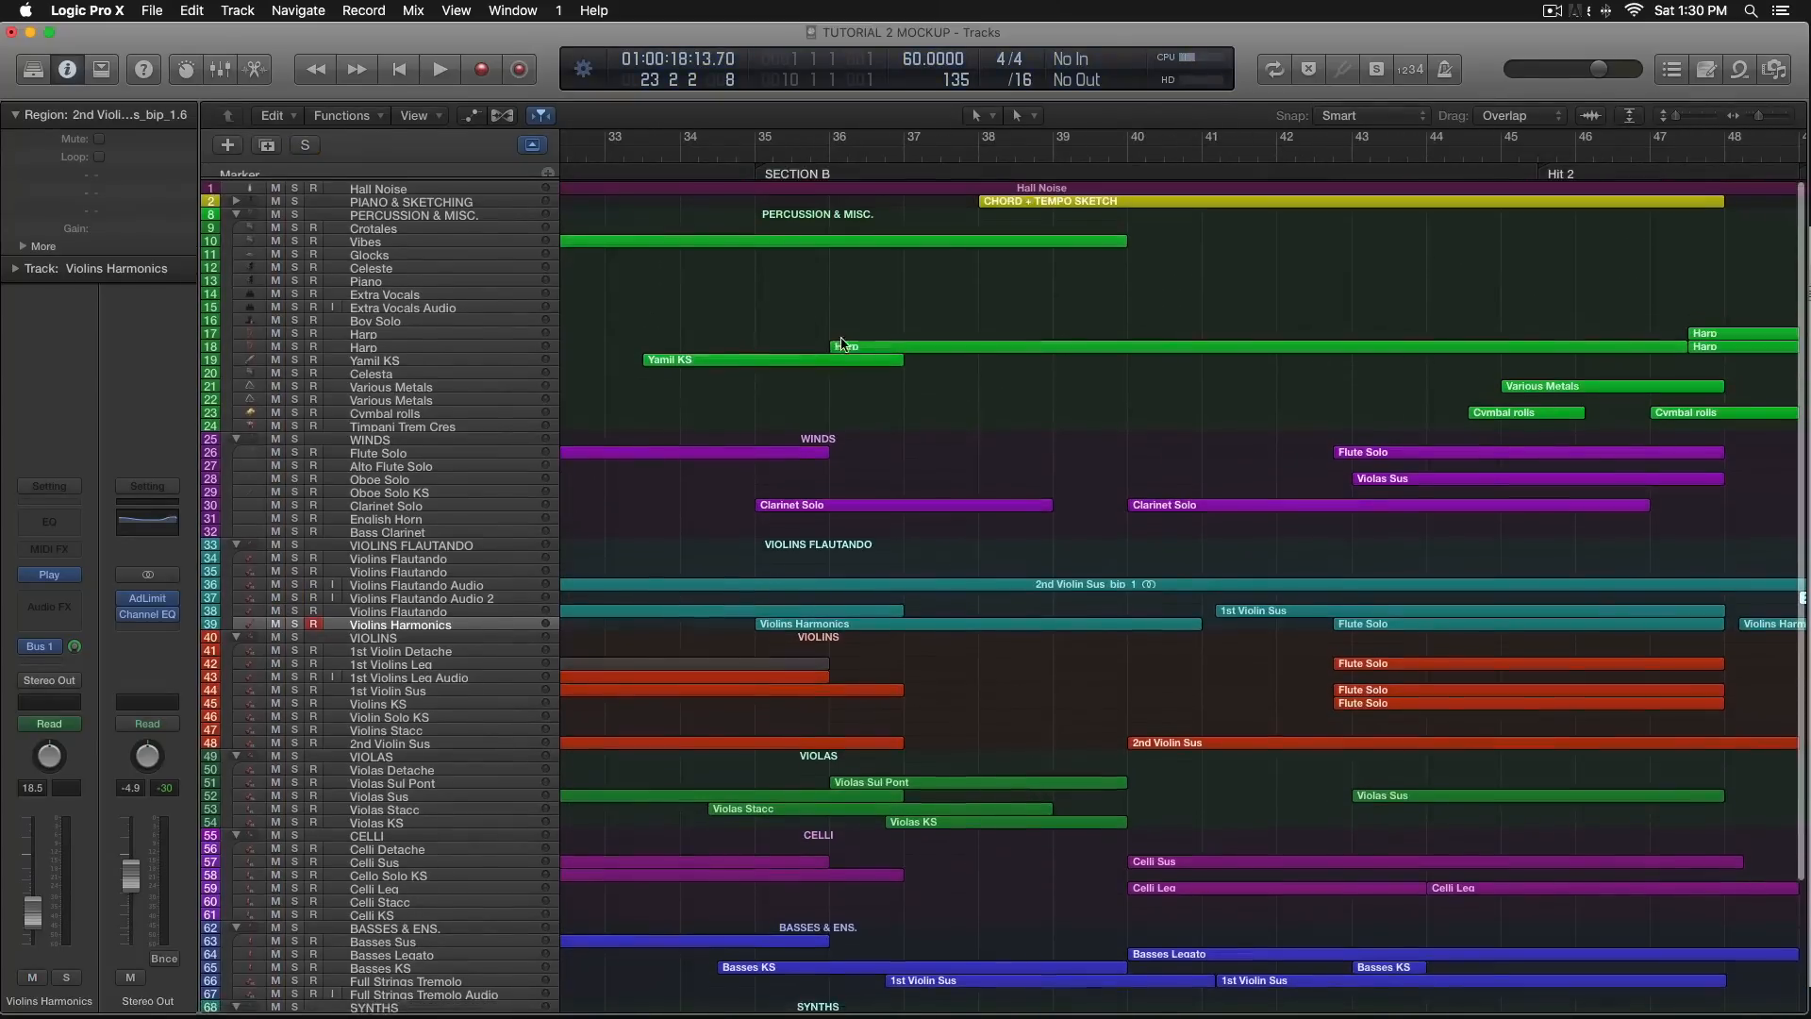
{"action": "left_click", "coordinate": [854, 345]}
{"action": "left_click", "coordinate": [294, 345]}
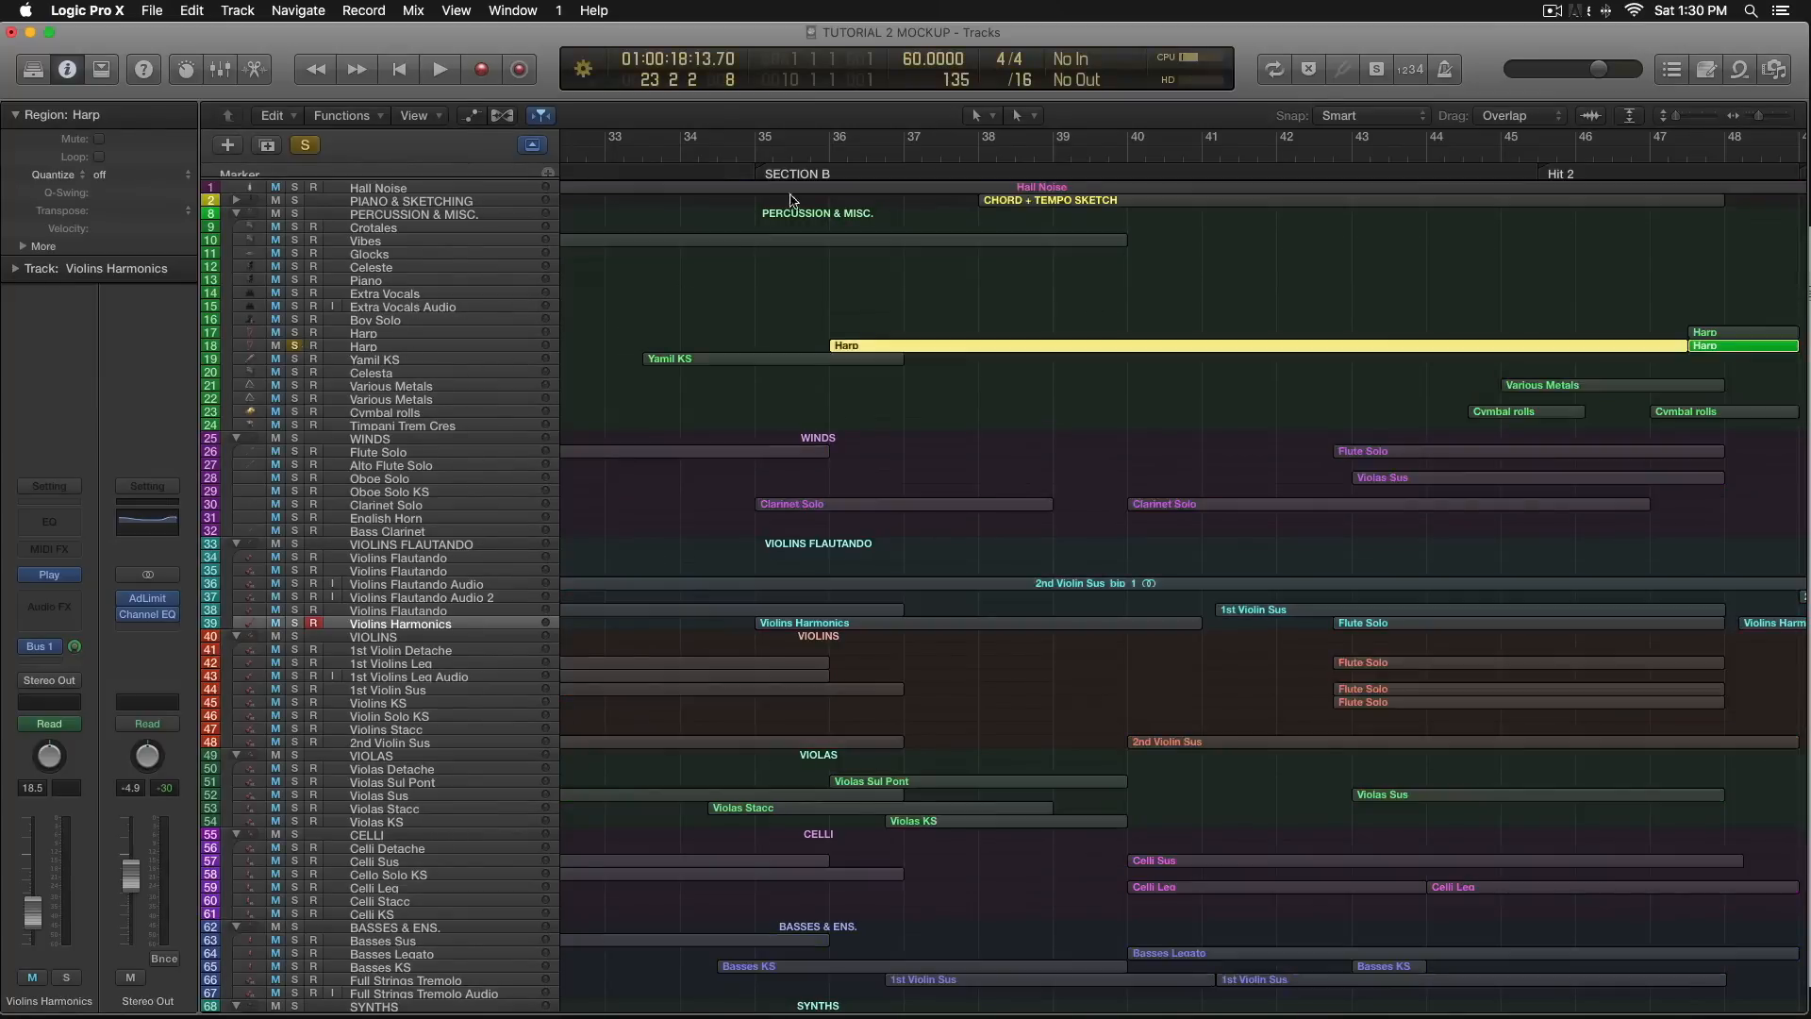
{"action": "left_click", "coordinate": [818, 158]}
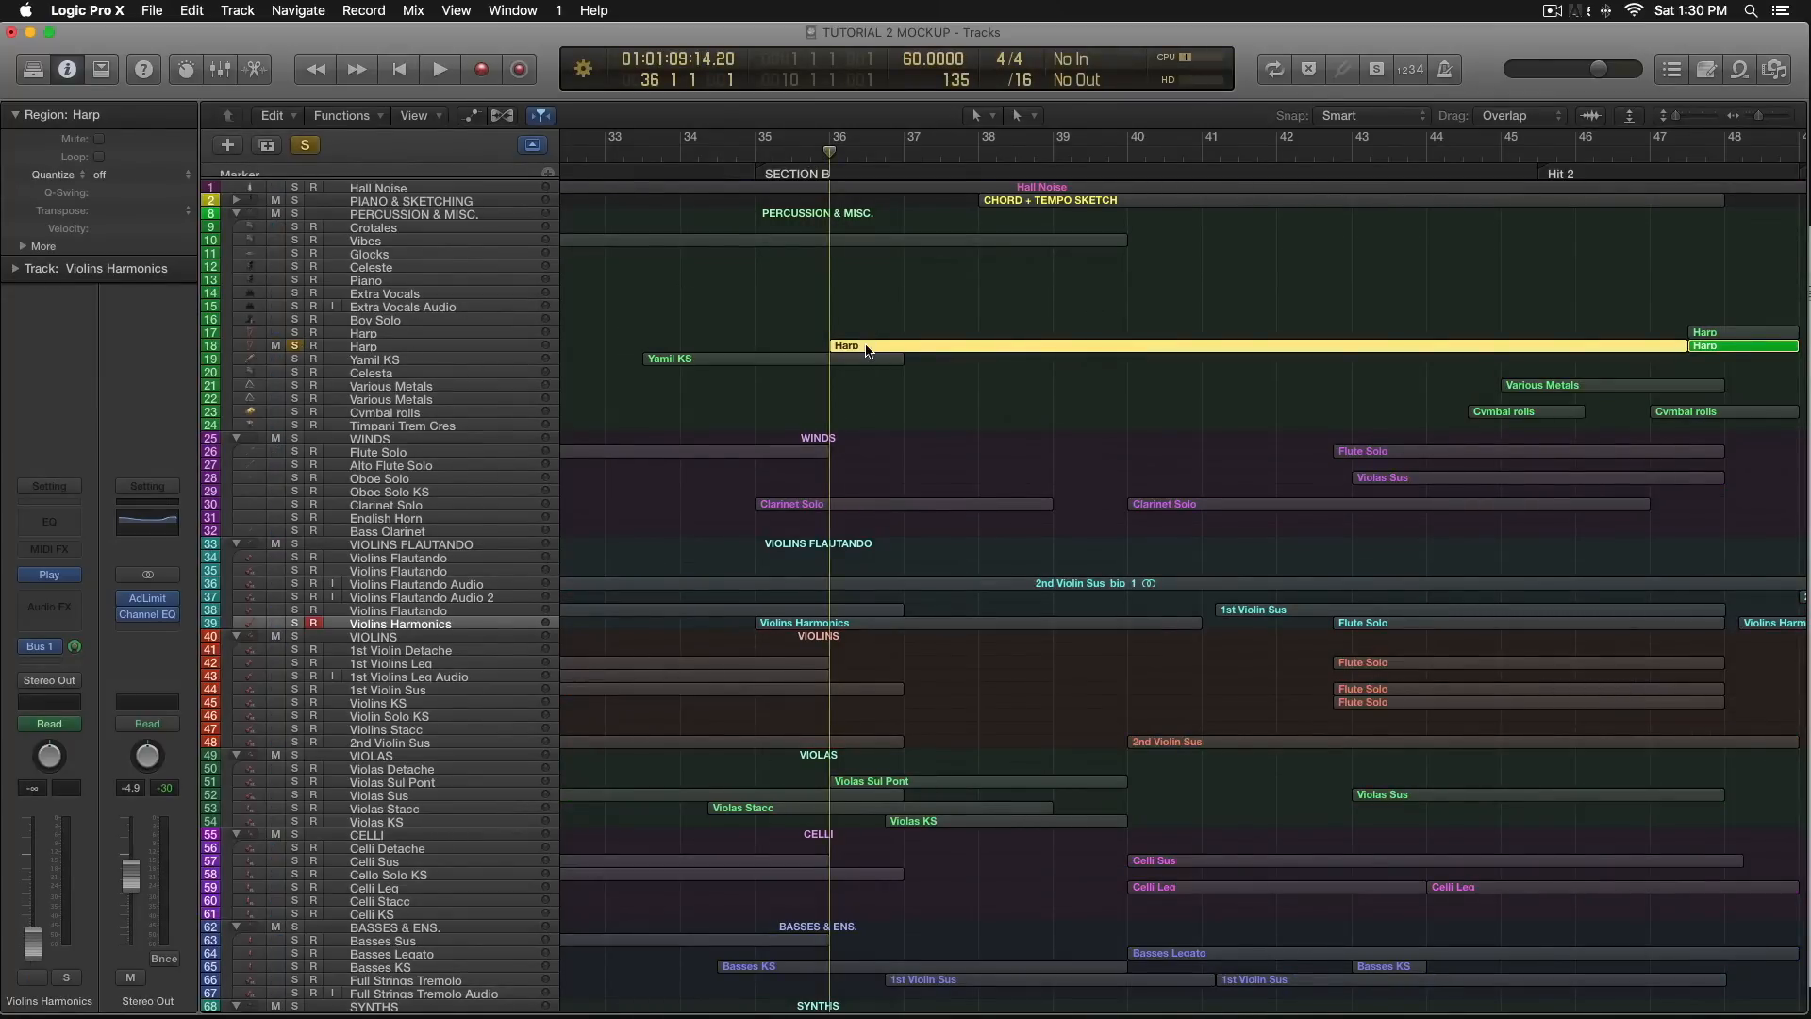
Open the Section B Harp region in the Piano Roll and play back its opening notes.
{"action": "key", "text": "p"}
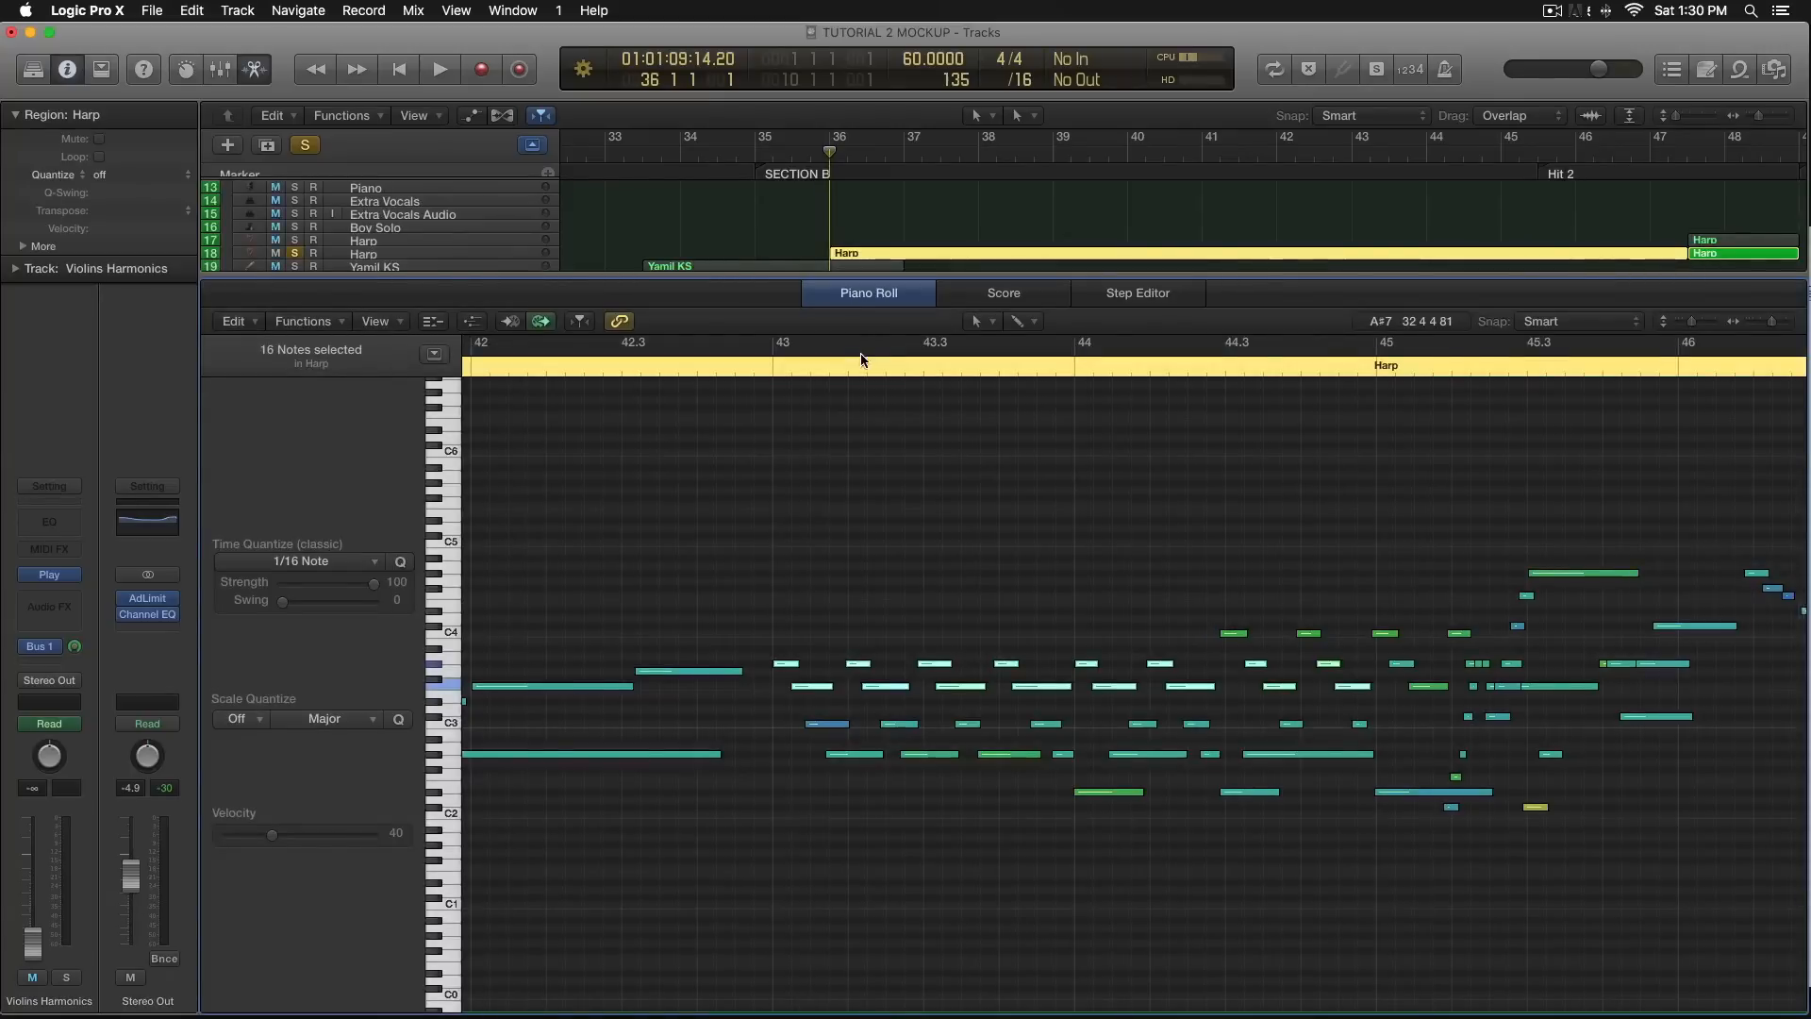
{"action": "key", "text": "space"}
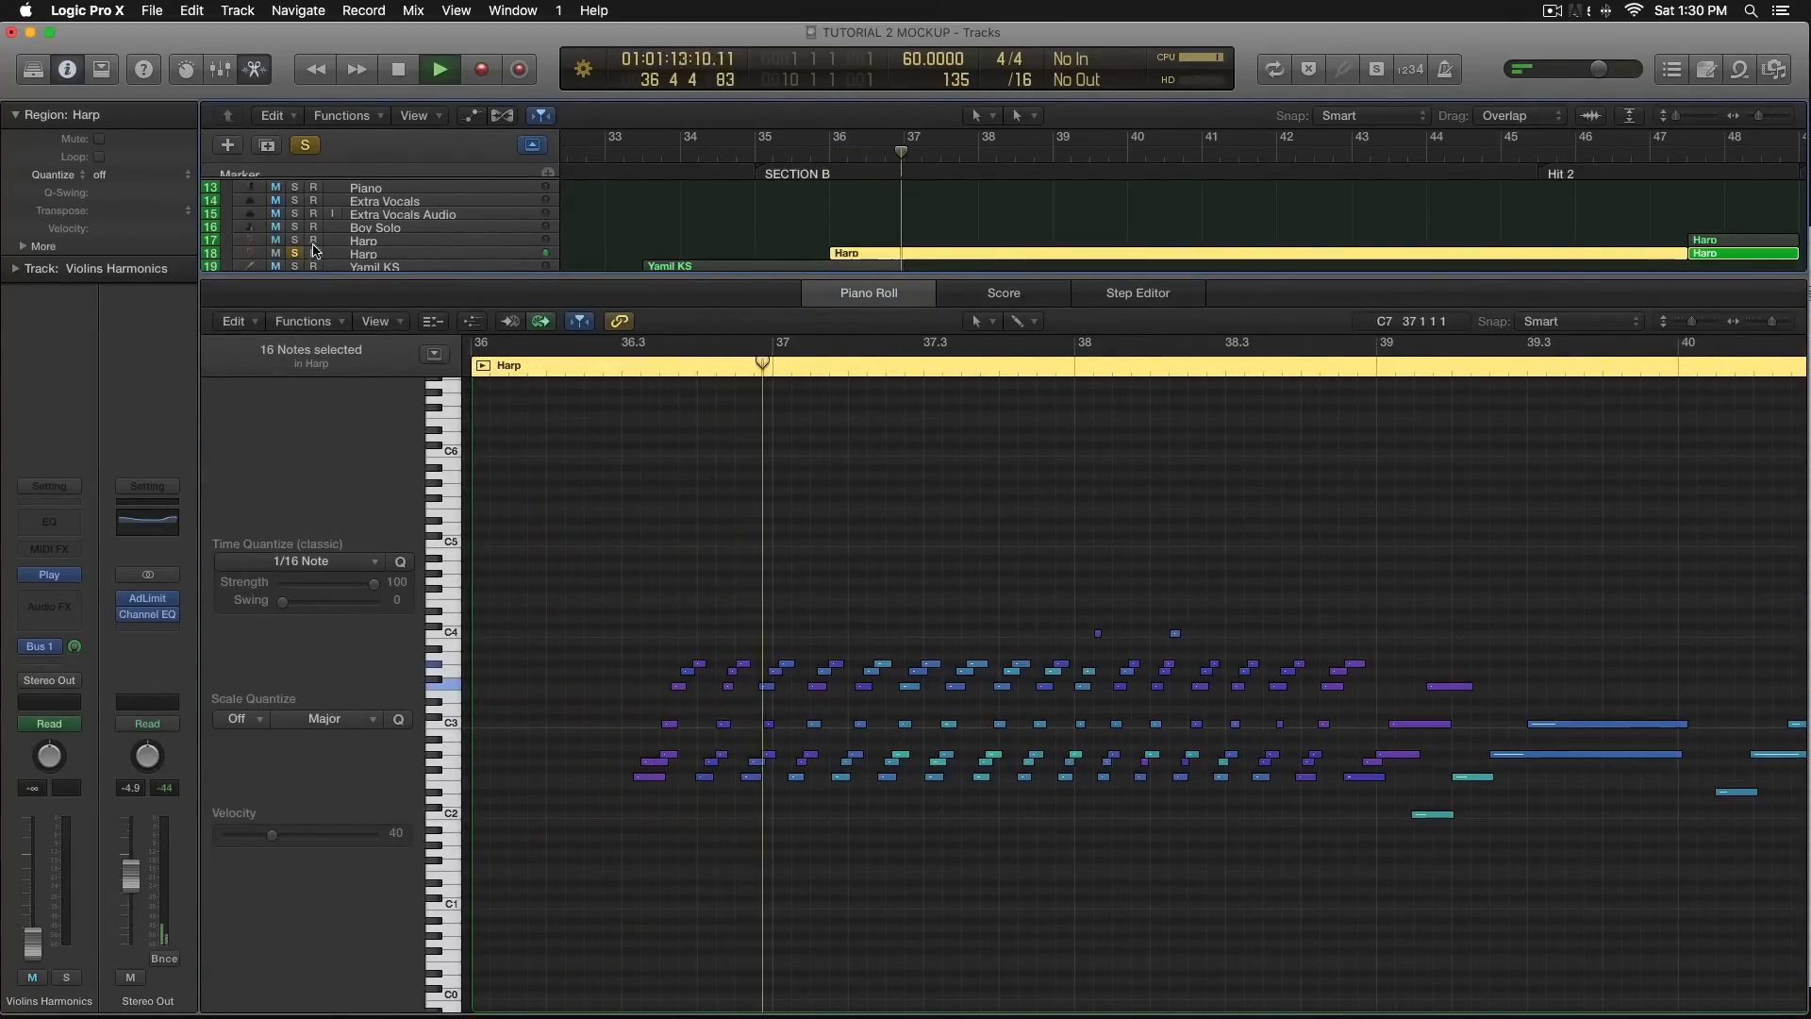
{"action": "key", "text": "space"}
Play the soloed Harp from just before bar 23 with its first Section A region in the Piano Roll, and close the editor.
{"action": "scroll", "coordinate": [775, 220], "scroll_direction": "left", "scroll_amount": 10}
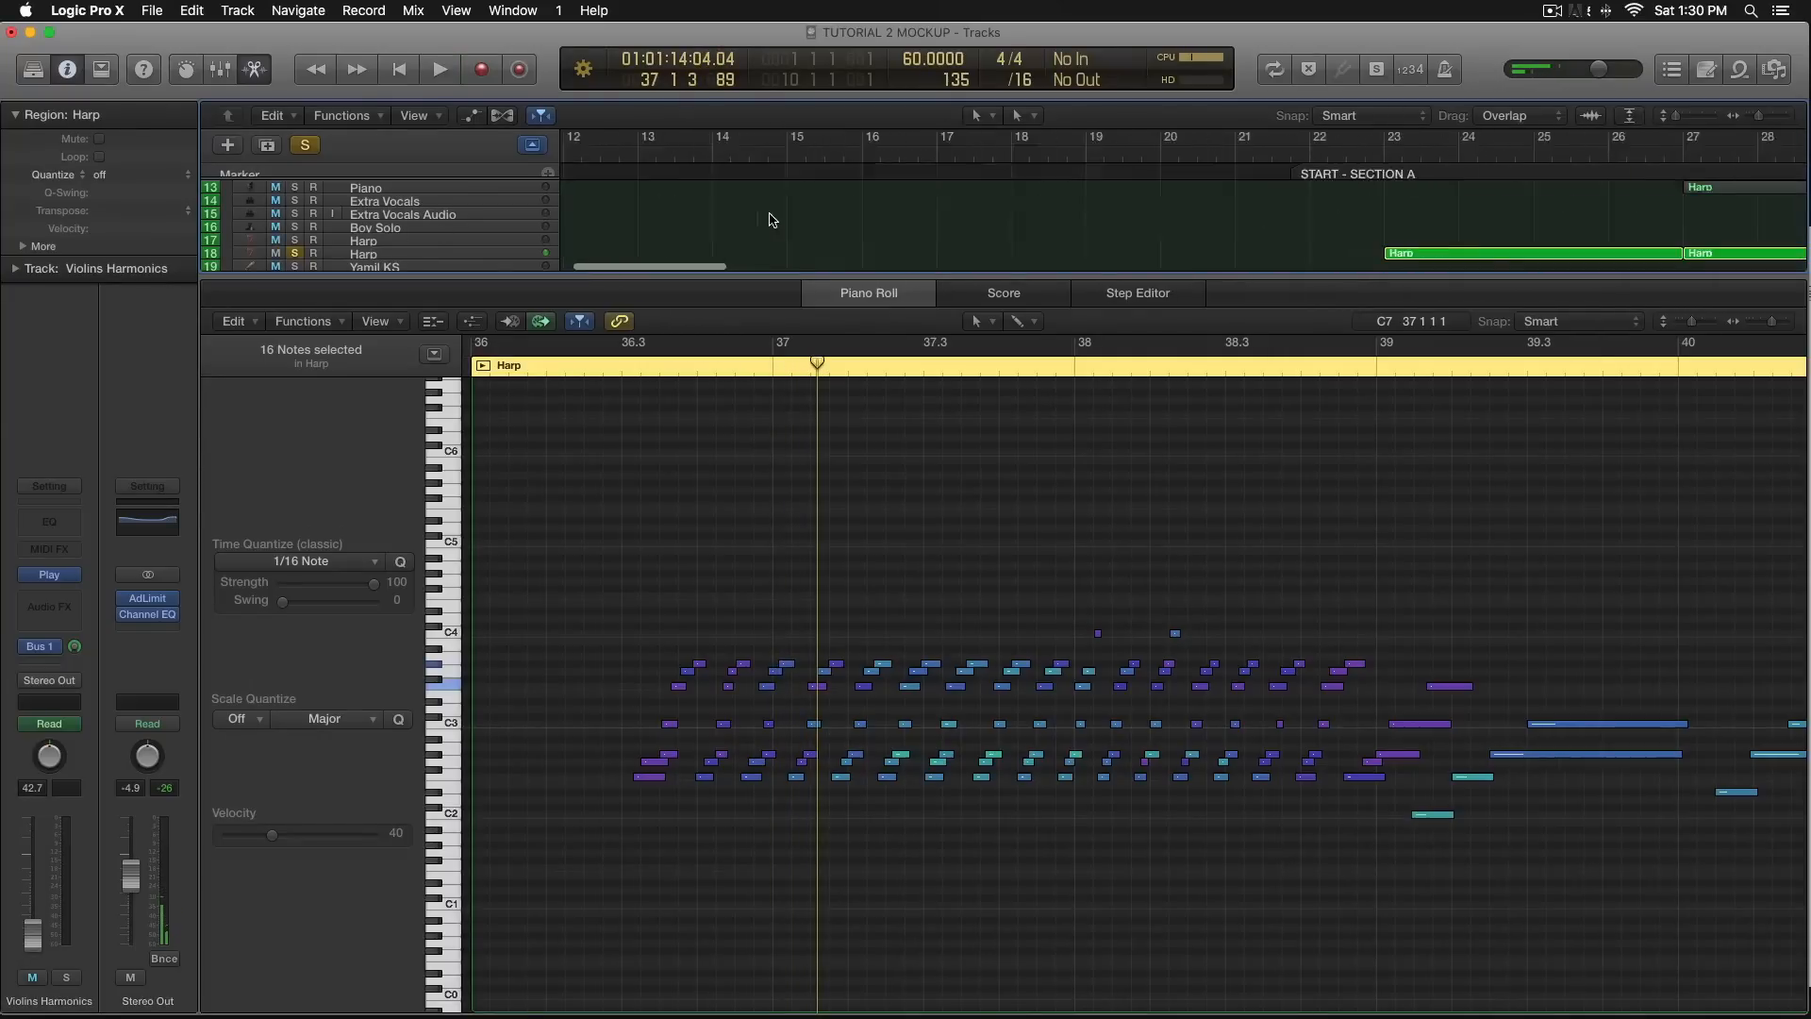
{"action": "left_click", "coordinate": [960, 152]}
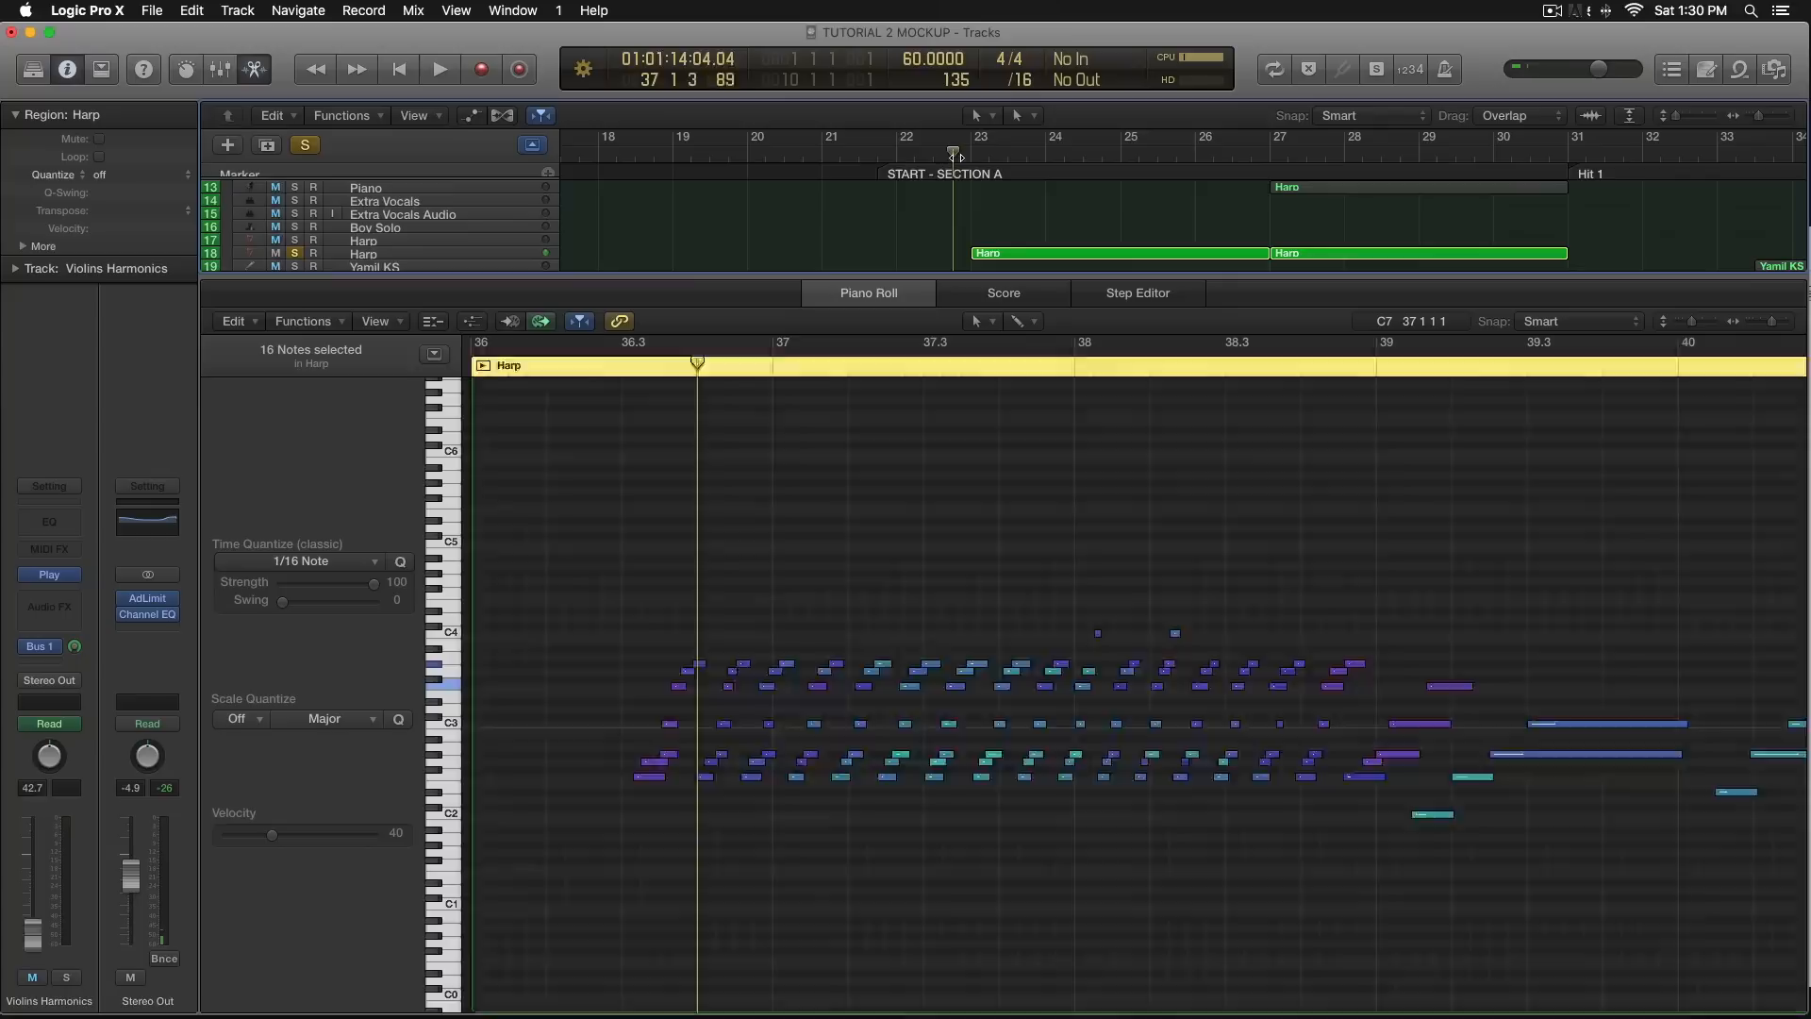
{"action": "key", "text": "space"}
{"action": "left_click", "coordinate": [994, 255]}
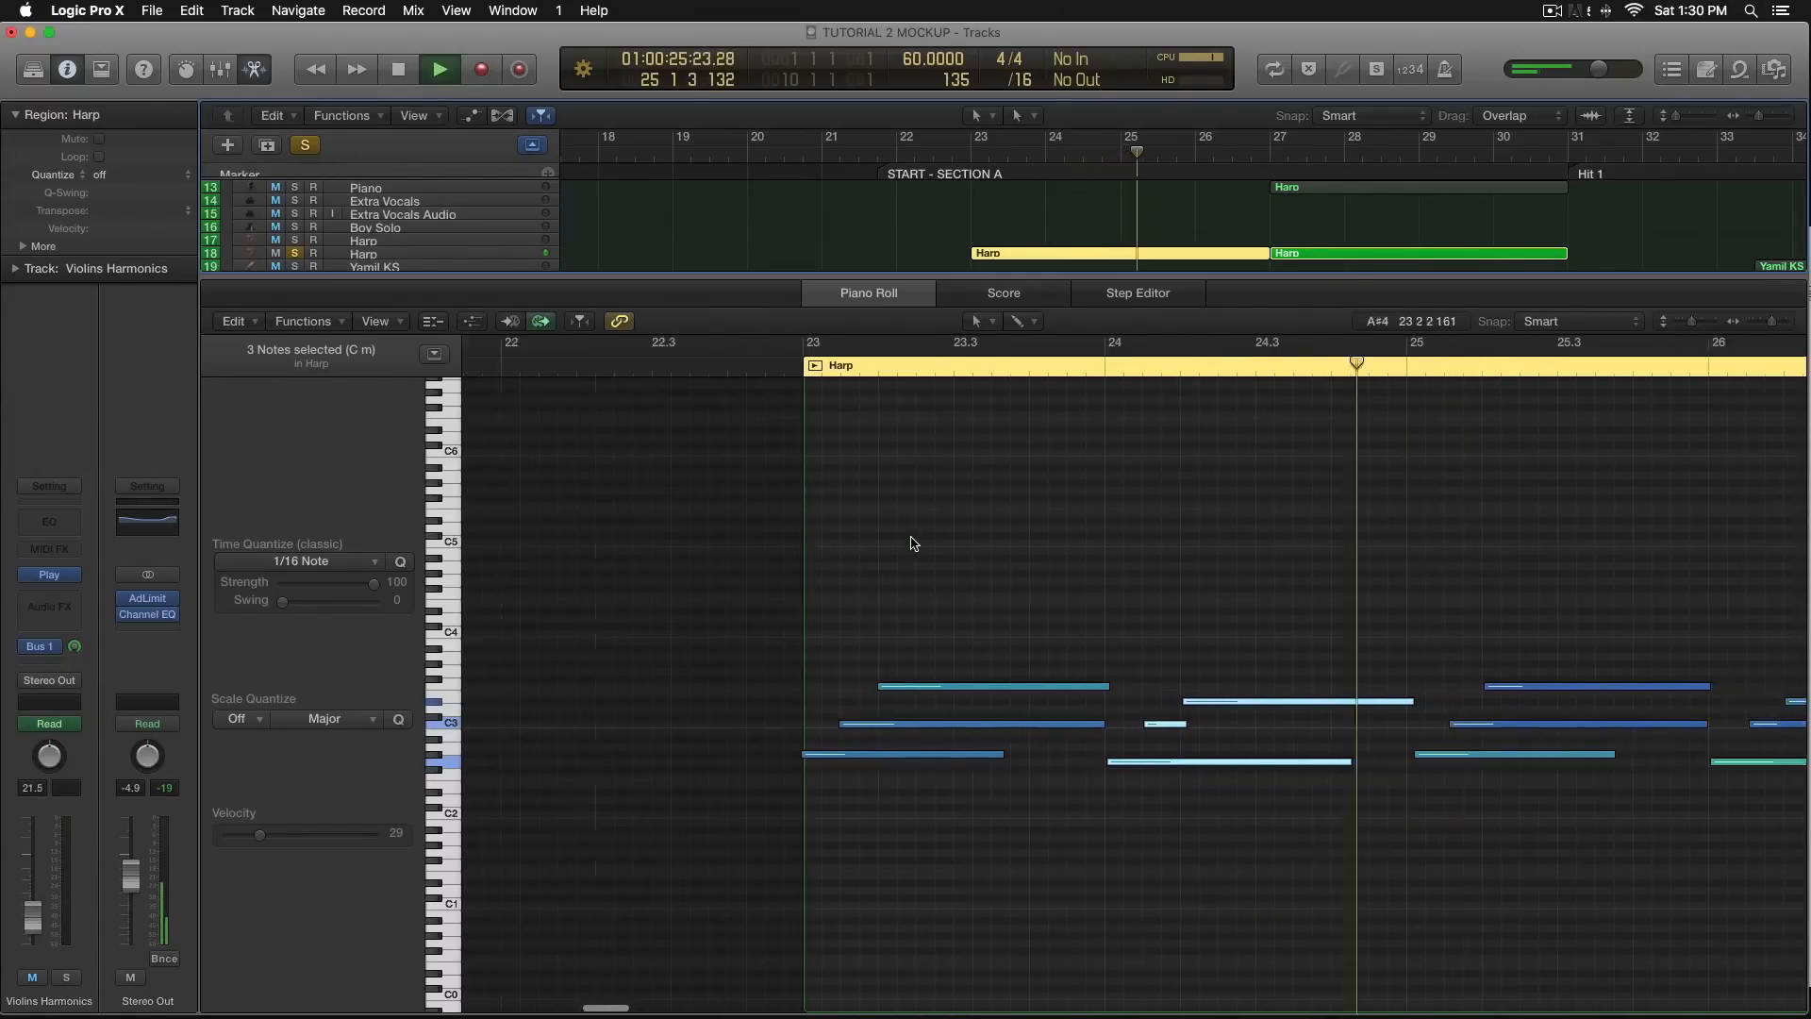
{"action": "key", "text": "space"}
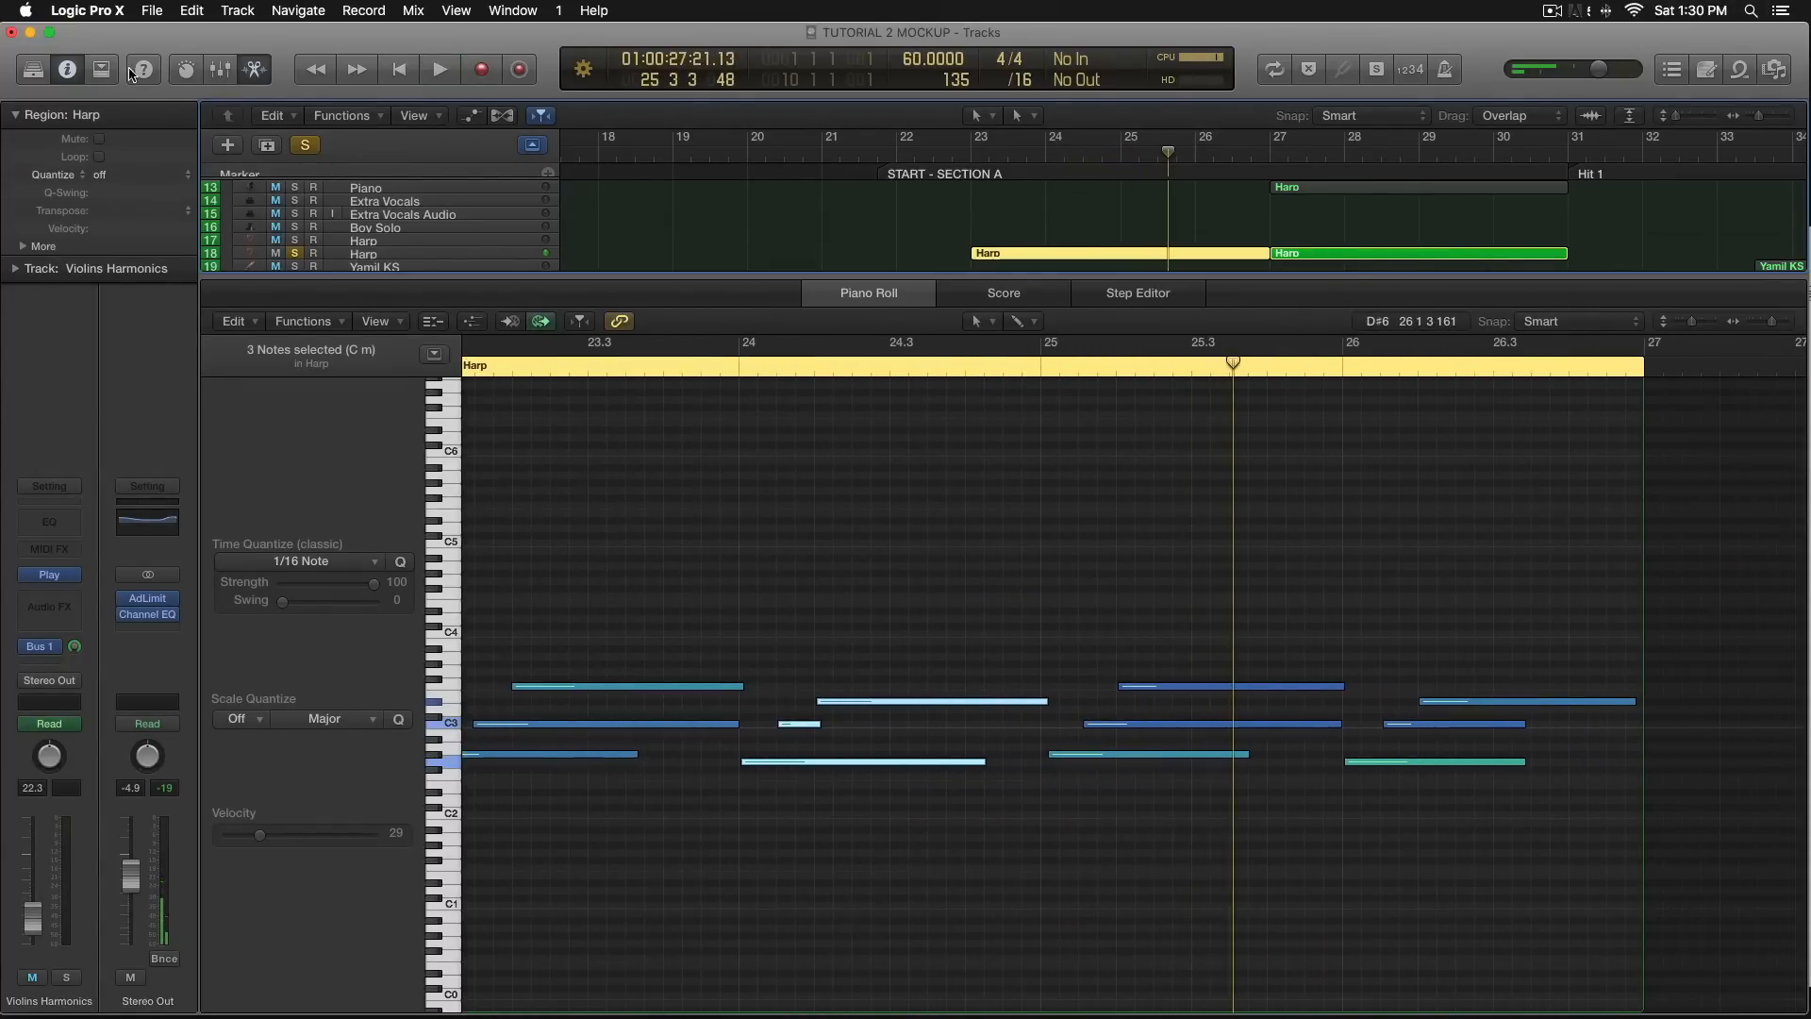
{"action": "left_click", "coordinate": [256, 69]}
{"action": "left_click", "coordinate": [922, 299]}
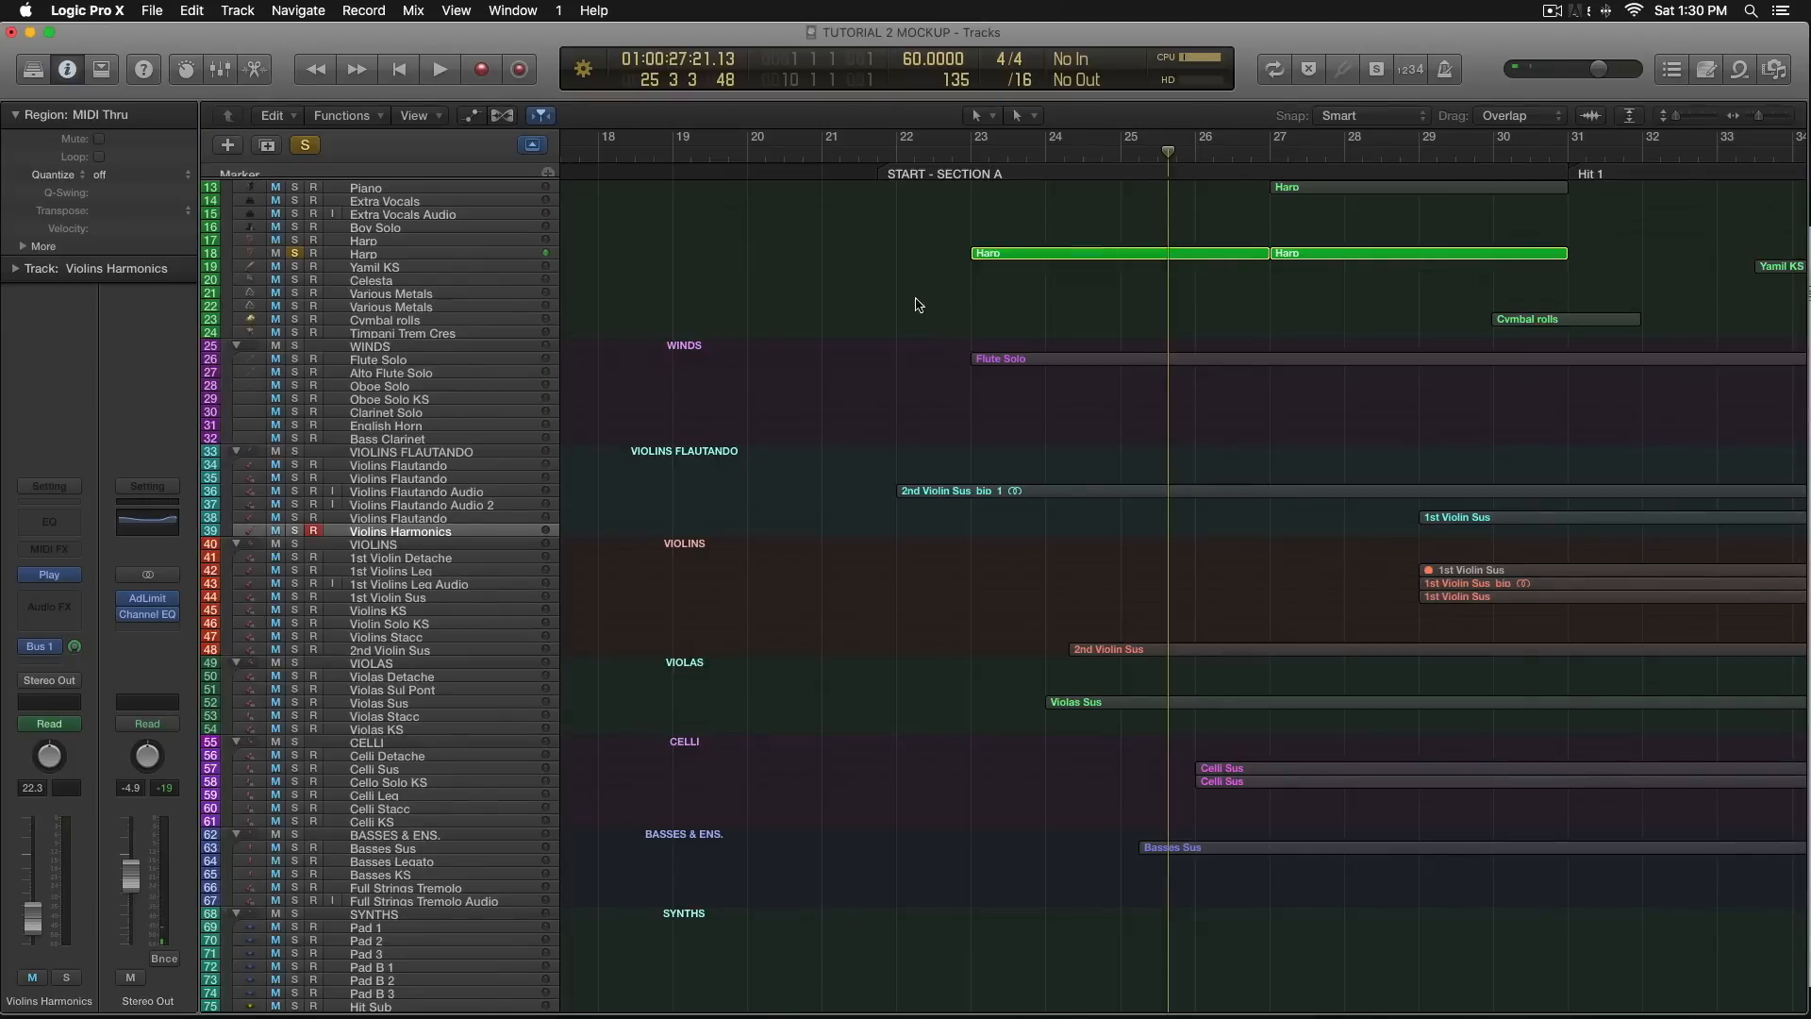
Clear all track solos and place the playhead at bar 31, by the Hit 1 marker.
{"action": "scroll", "coordinate": [849, 236], "scroll_direction": "right", "scroll_amount": 4}
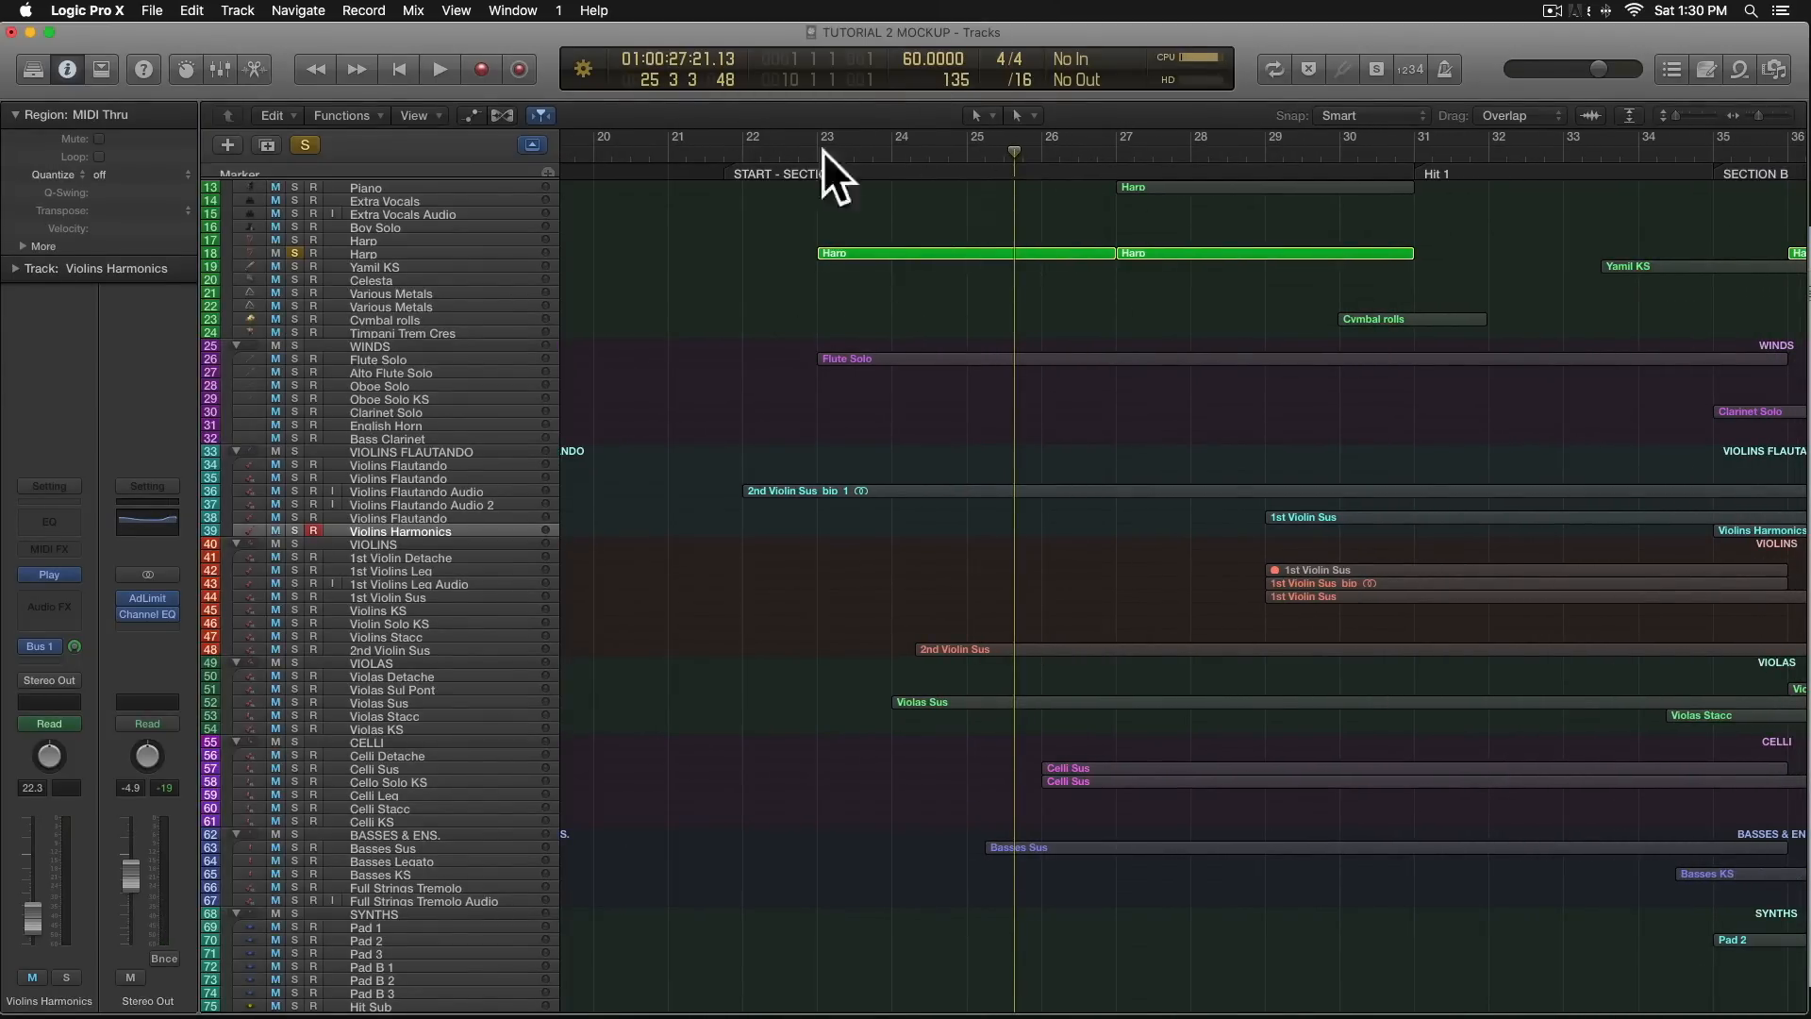
{"action": "scroll", "coordinate": [1003, 323], "scroll_direction": "right", "scroll_amount": 6}
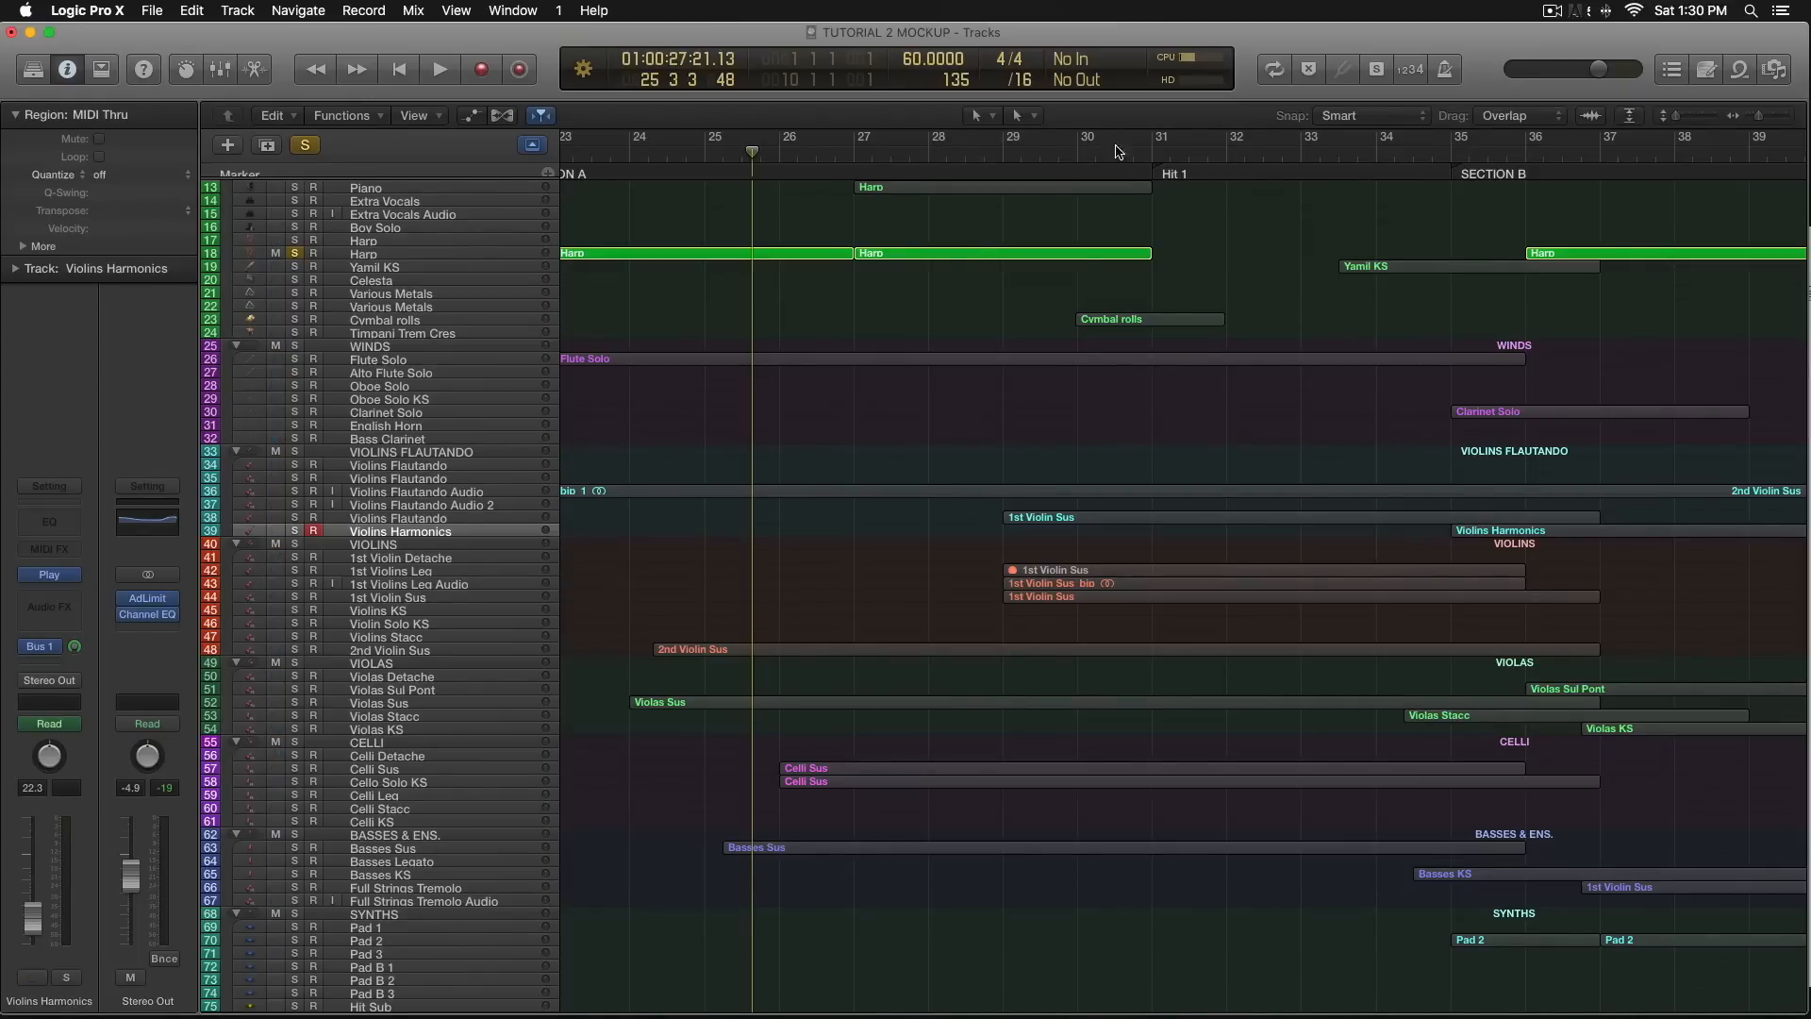
{"action": "left_click", "coordinate": [306, 148]}
{"action": "left_click", "coordinate": [1157, 160]}
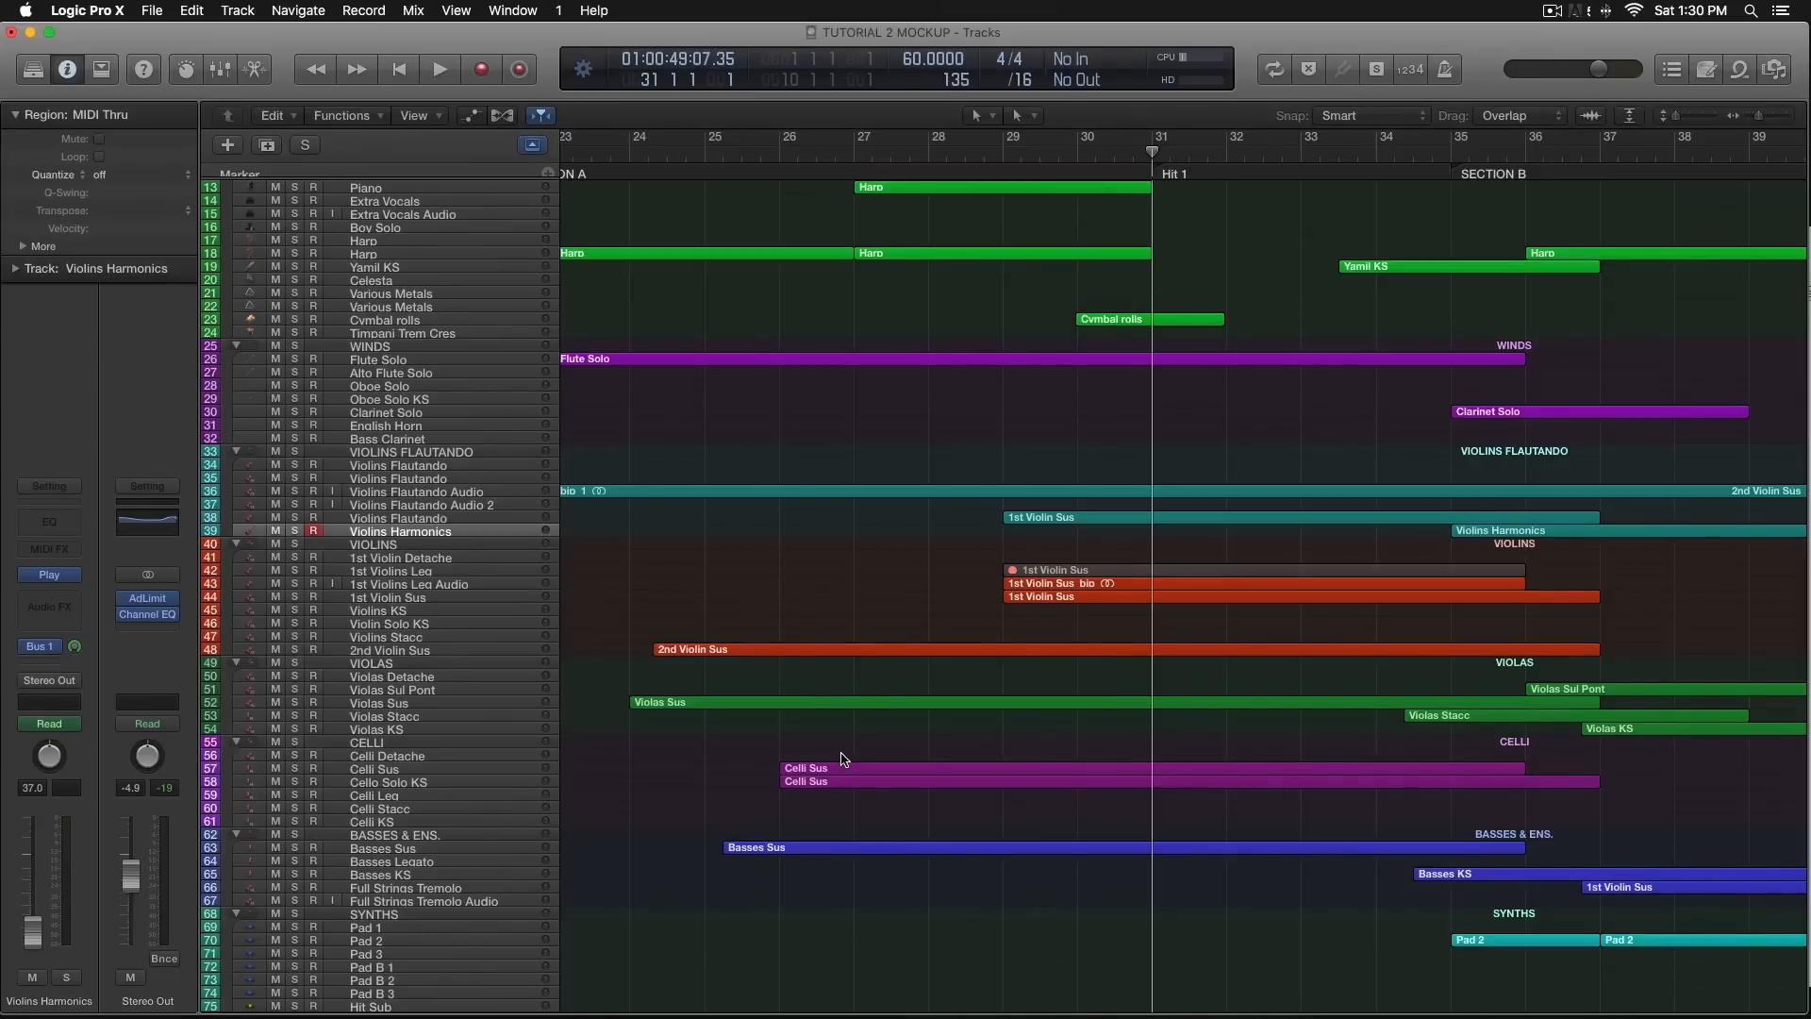
Select the six 1st Violin, 2nd Violin, Violas, Celli and Basses Sus regions and open them together in the Piano Roll.
{"action": "left_click_drag", "start_coordinate": [921, 700], "coordinate": [1030, 854]}
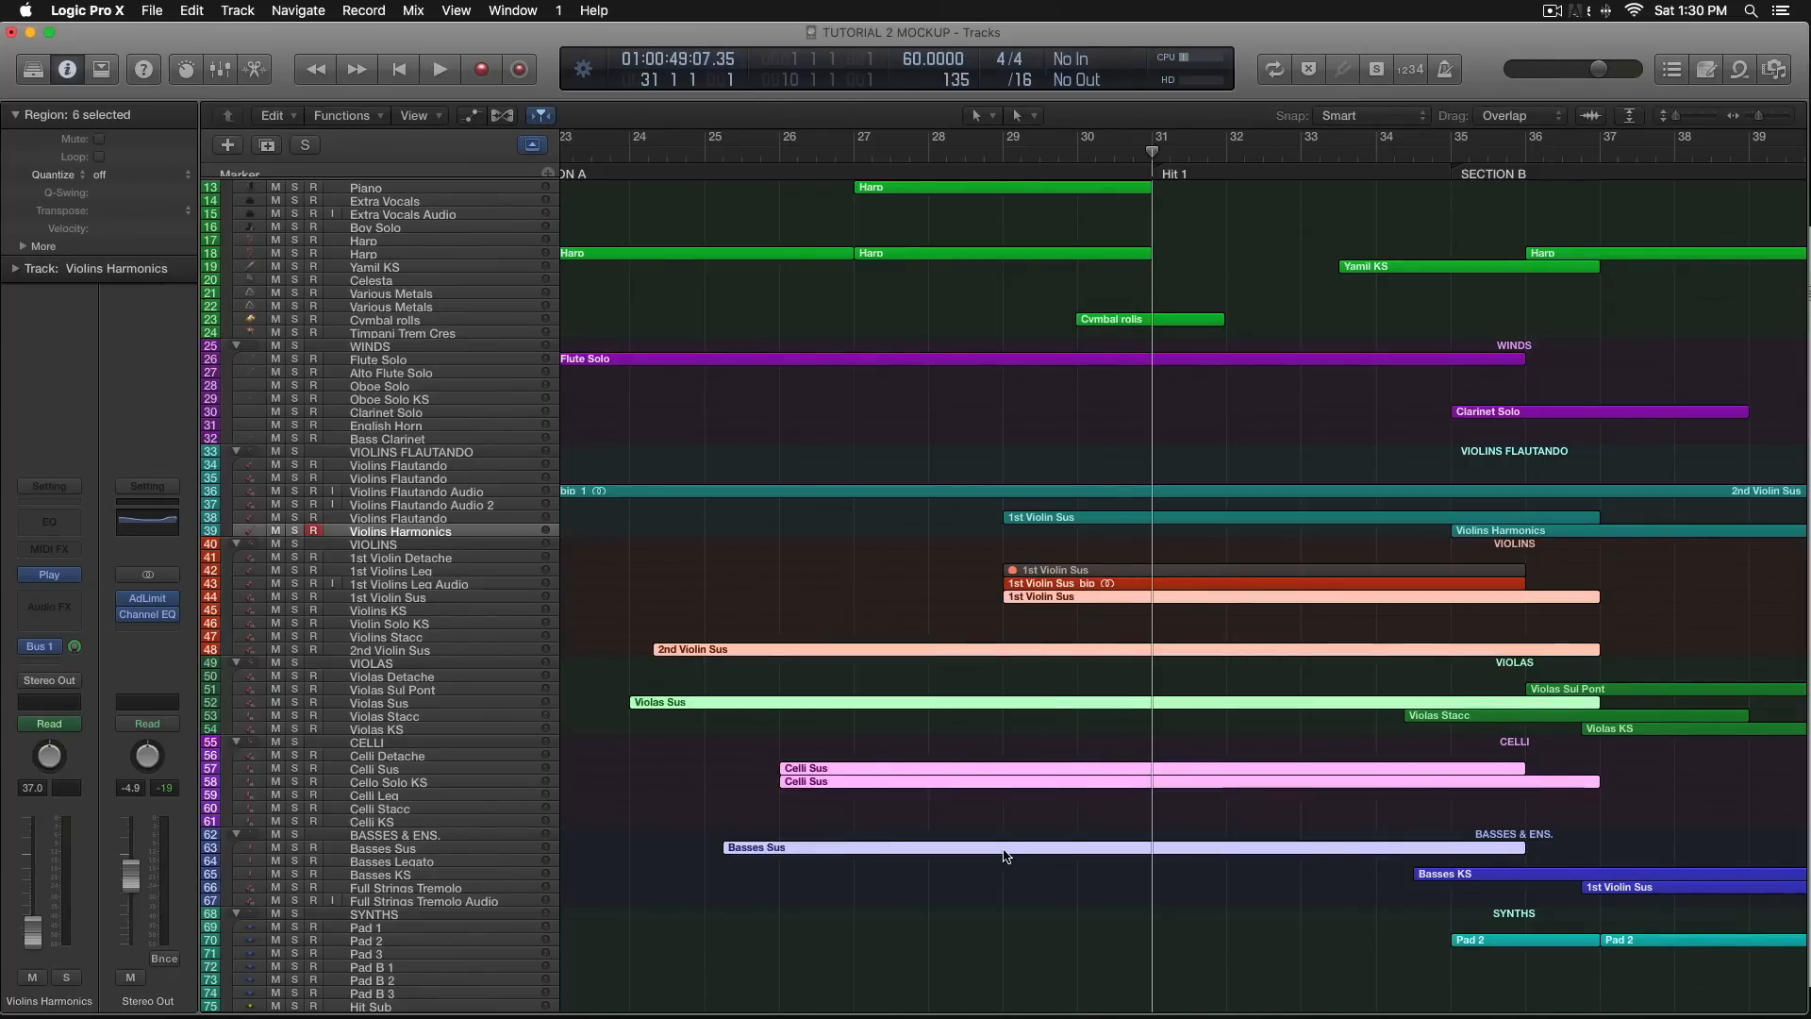
{"action": "key", "text": "p"}
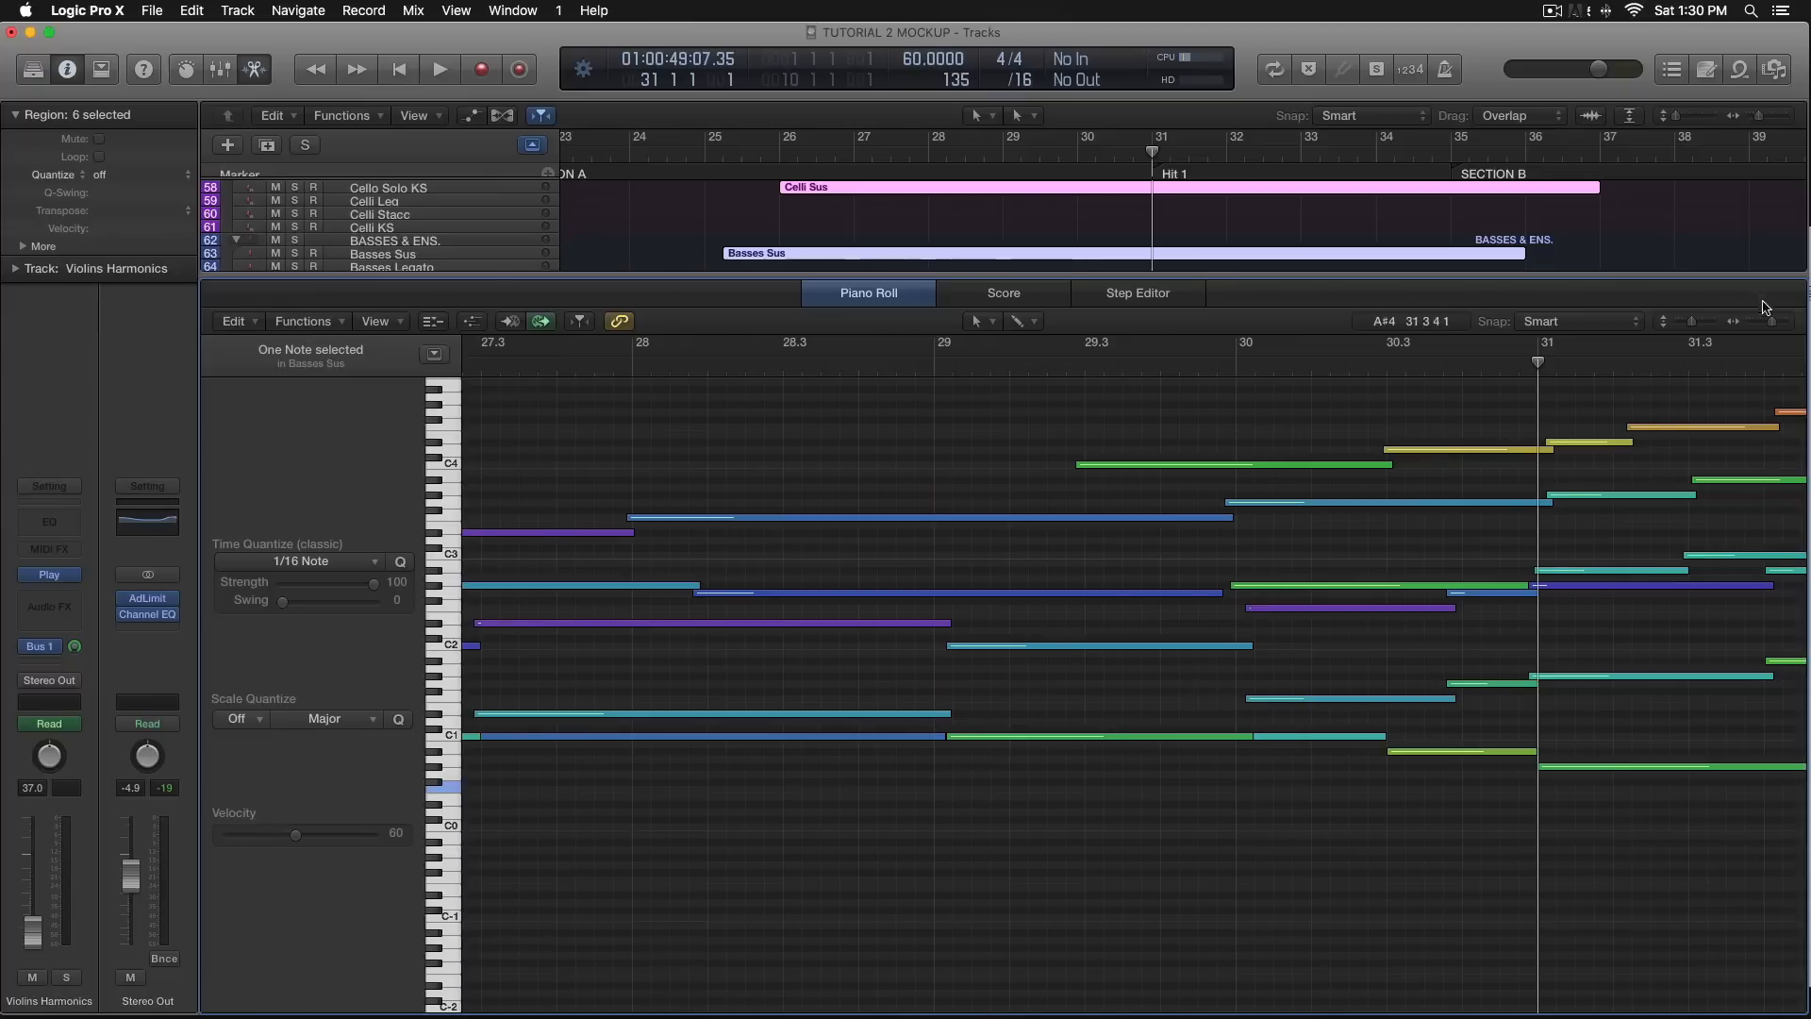
Examine the combined string notes across bars 24 to 36, briefly selecting the notes of the opening bars and deselecting them.
{"action": "left_click_drag", "start_coordinate": [1771, 322], "coordinate": [1753, 327]}
{"action": "scroll", "coordinate": [1265, 720], "scroll_direction": "right", "scroll_amount": 10}
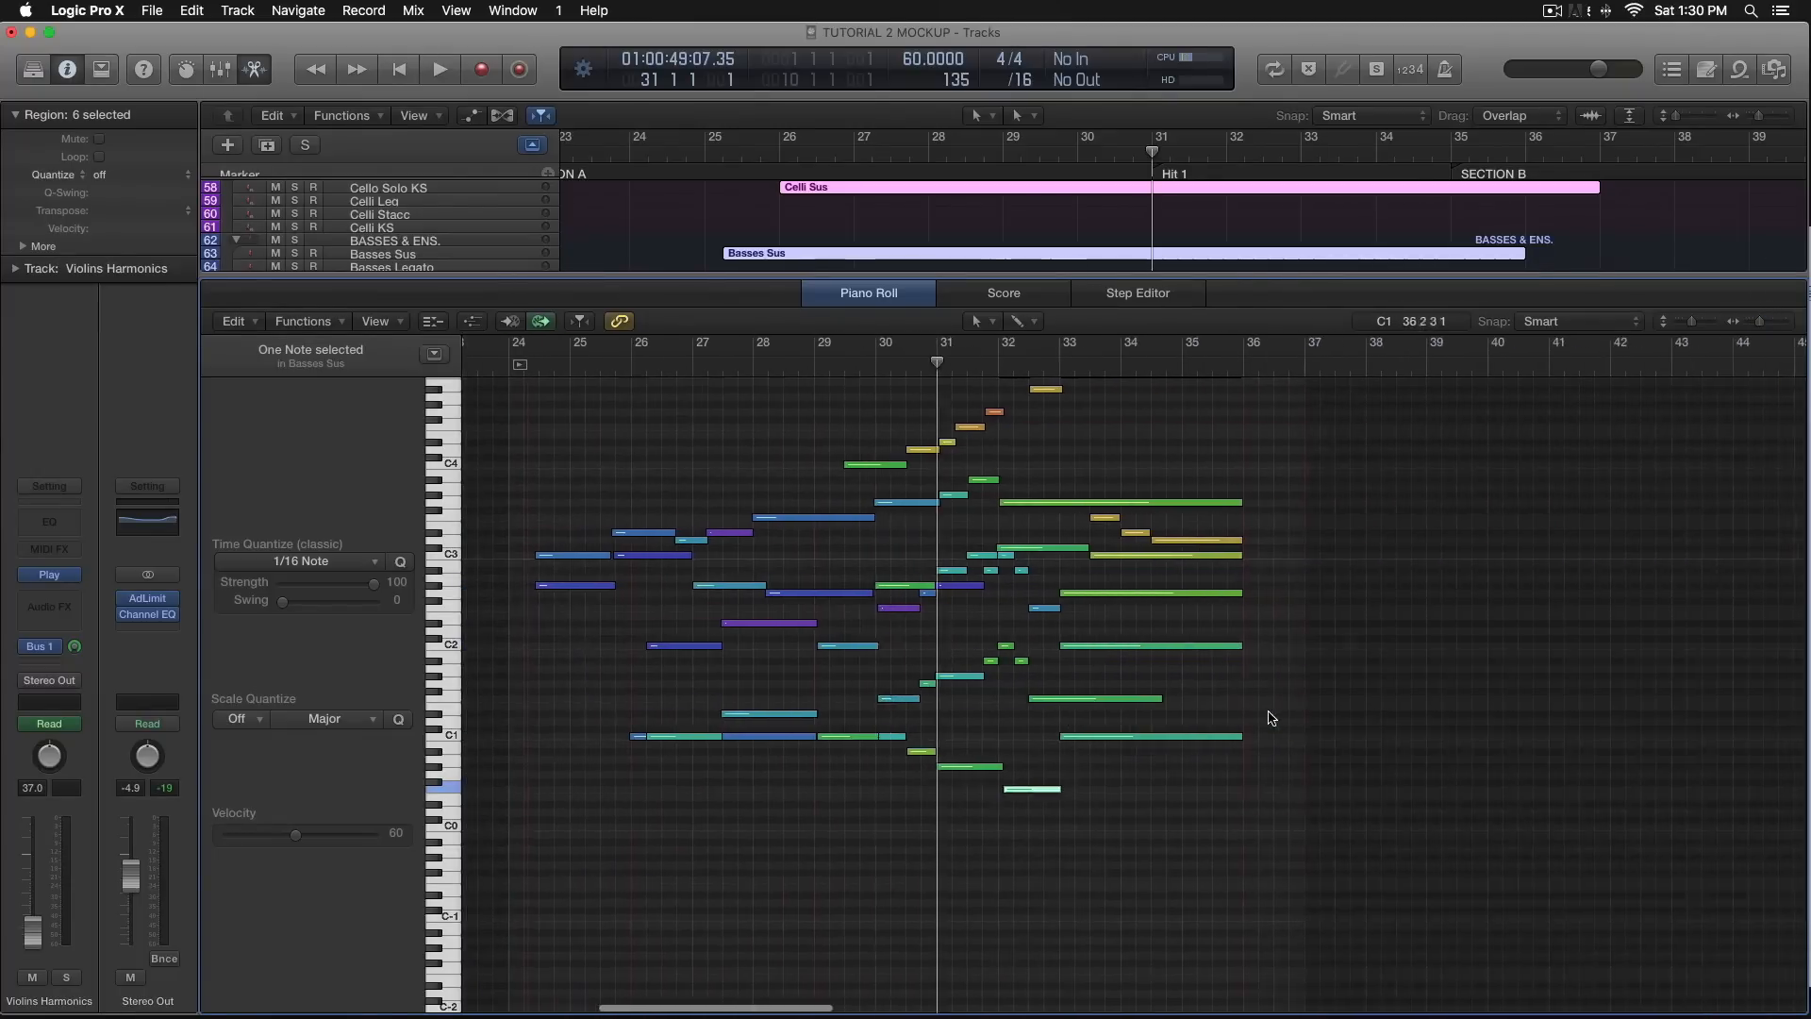
{"action": "scroll", "coordinate": [1157, 720], "scroll_direction": "up", "scroll_amount": 3}
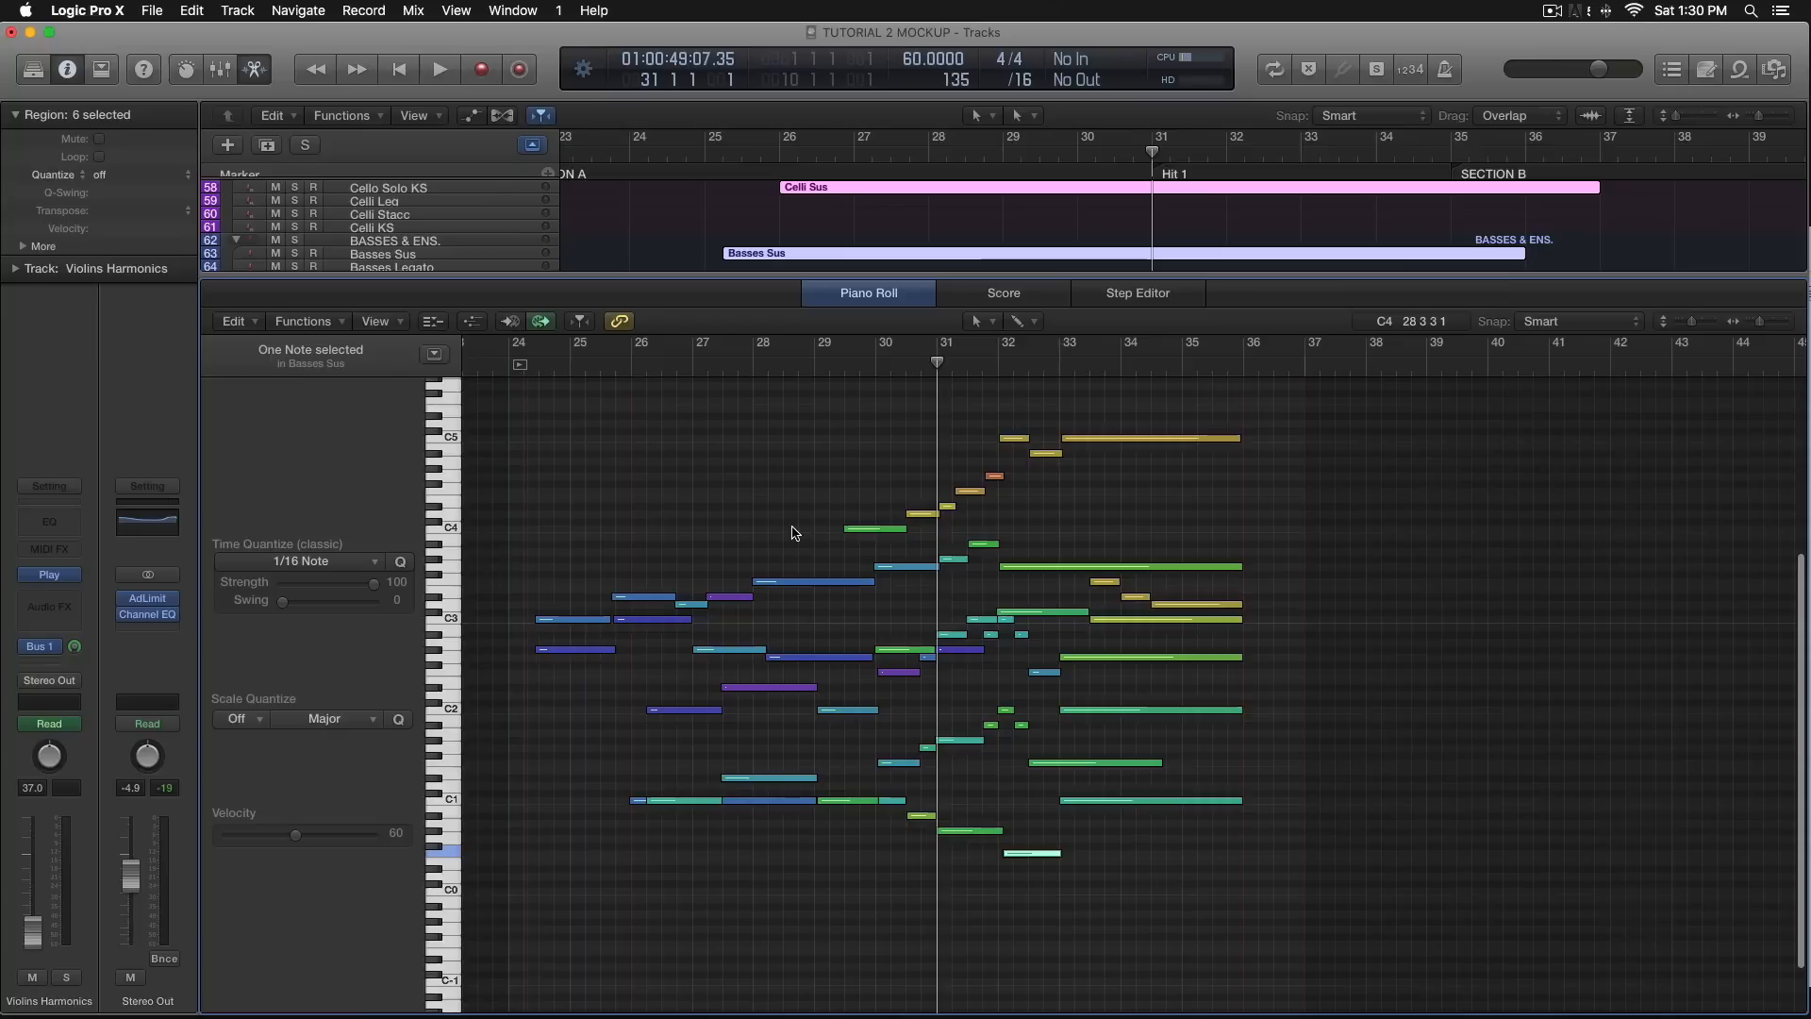
{"action": "left_click_drag", "start_coordinate": [562, 532], "coordinate": [836, 829]}
{"action": "left_click", "coordinate": [573, 559]}
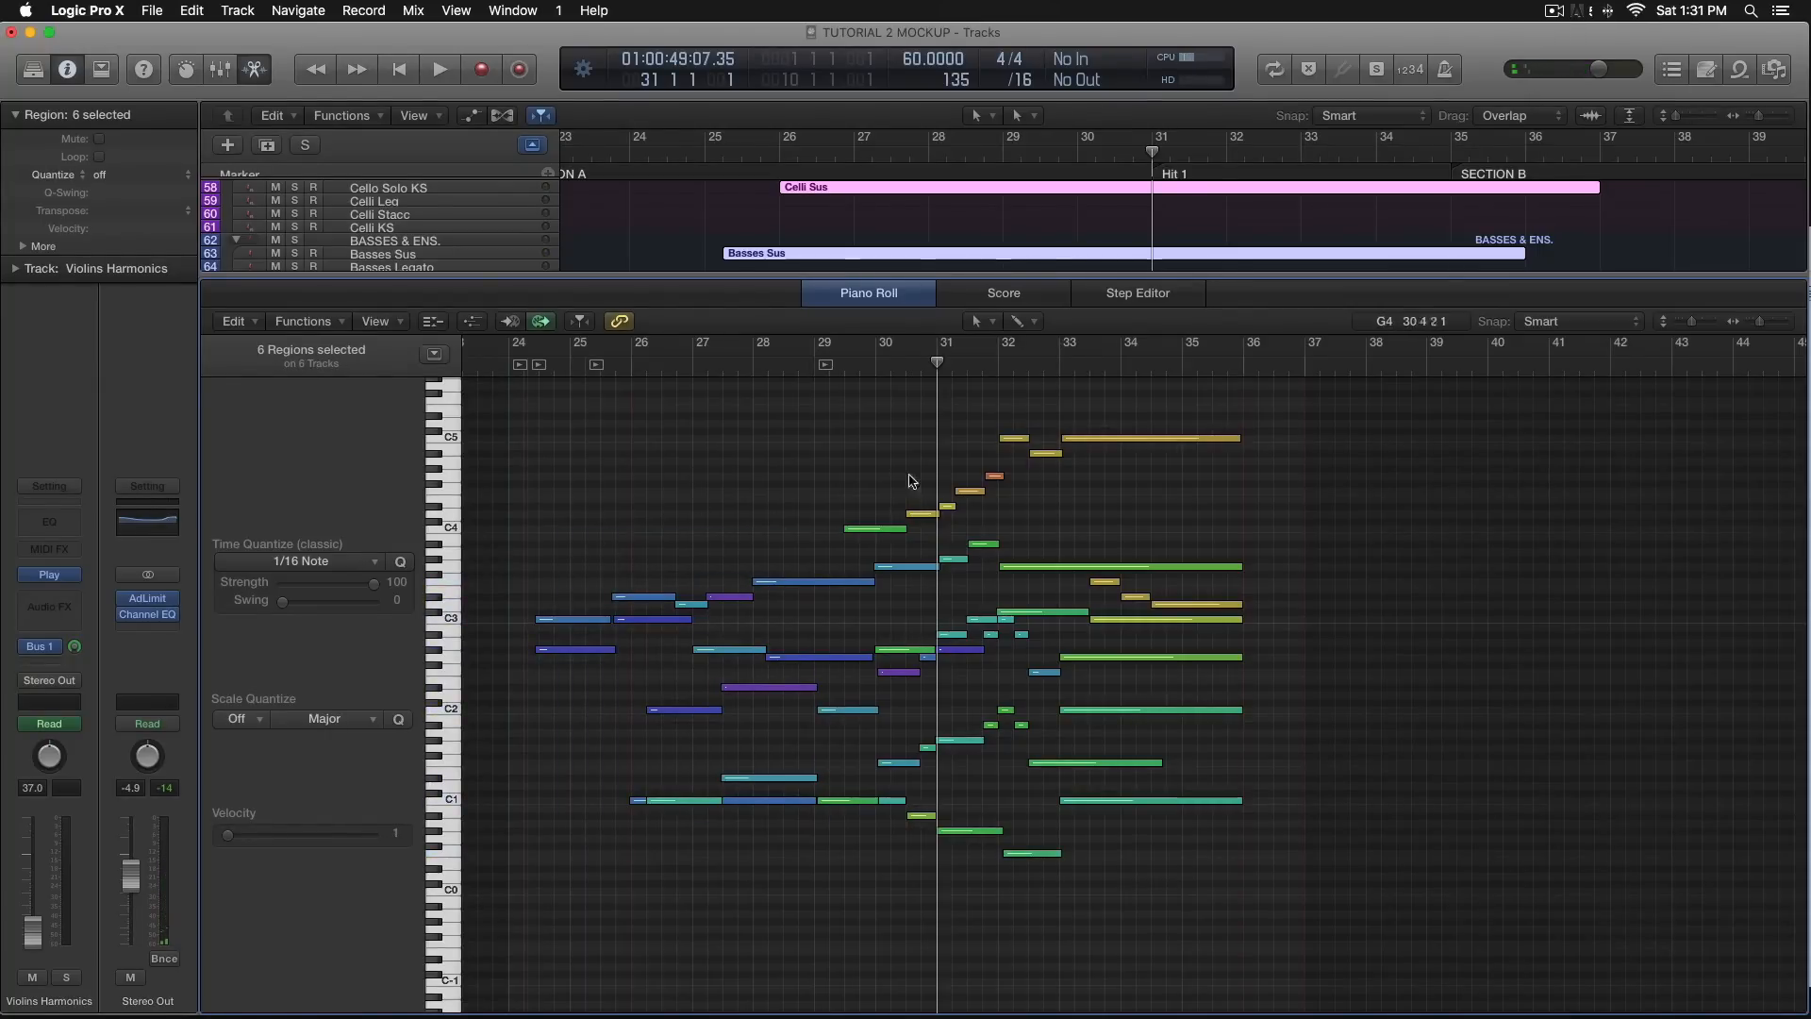
Move the playhead to bar 30 and on to bar 34 in the Piano Roll, and close the editor.
{"action": "left_click_drag", "start_coordinate": [877, 366], "coordinate": [834, 366]}
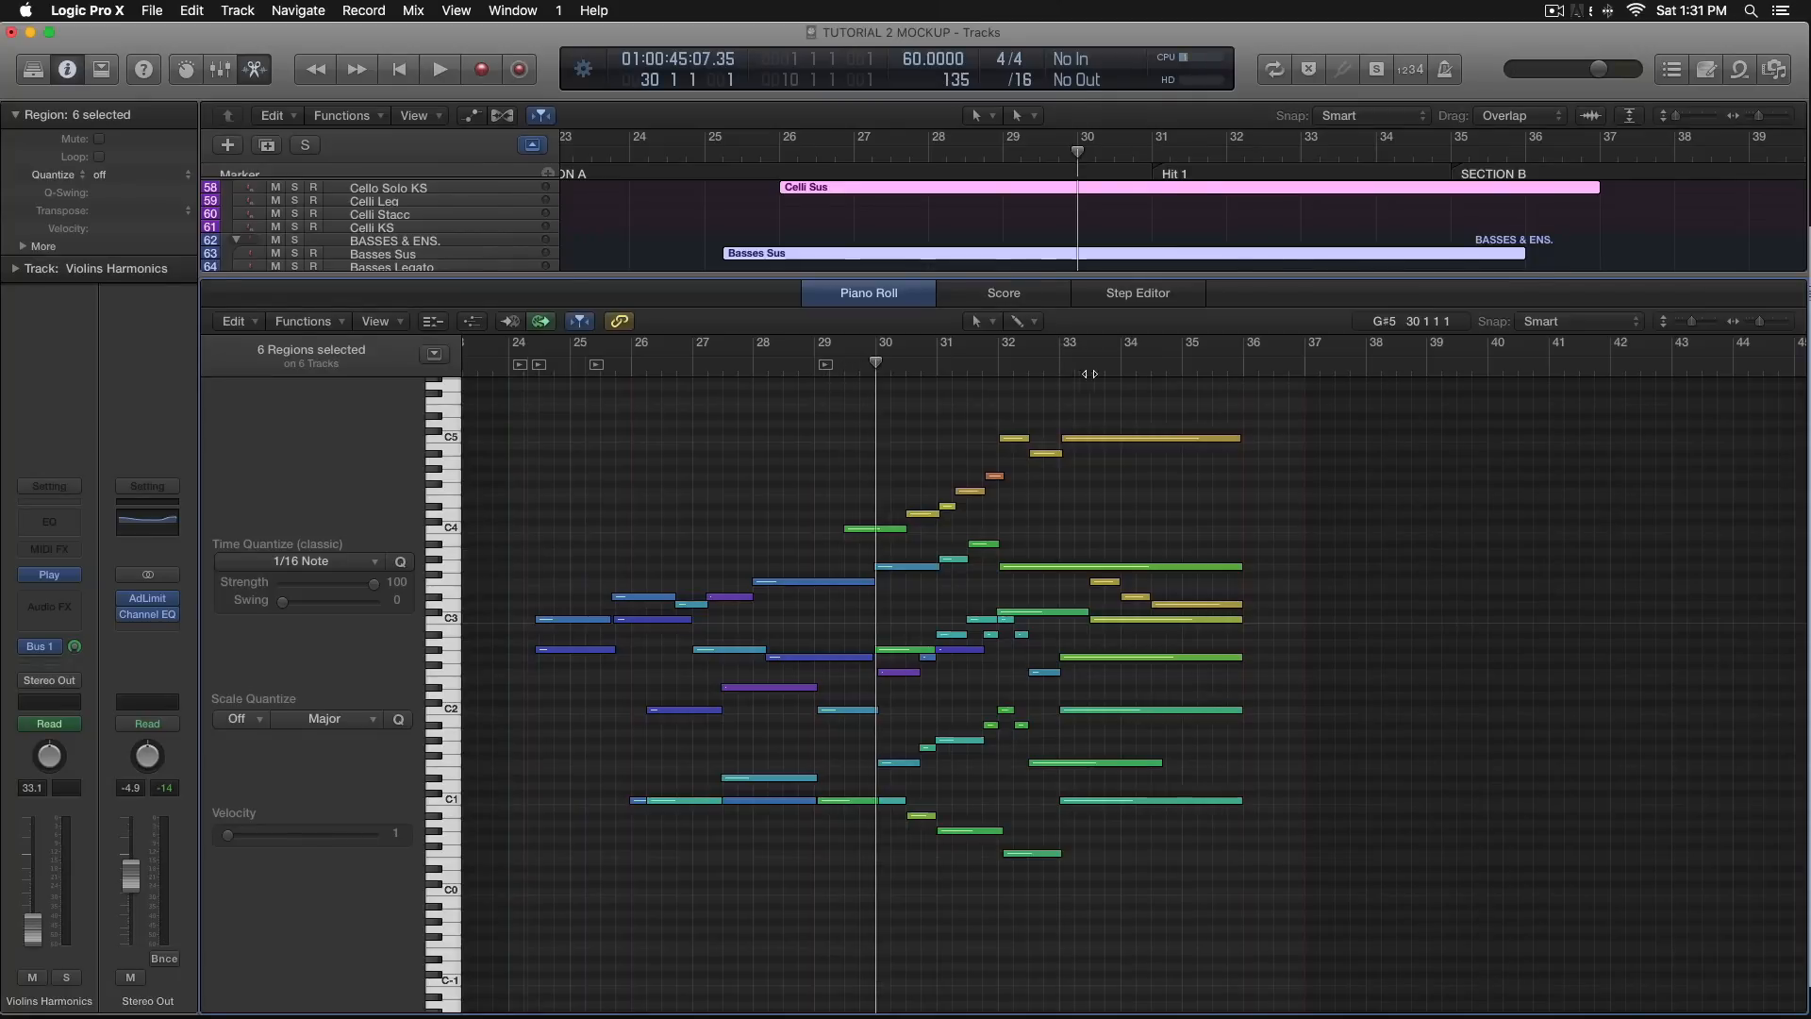
{"action": "left_click", "coordinate": [1121, 366]}
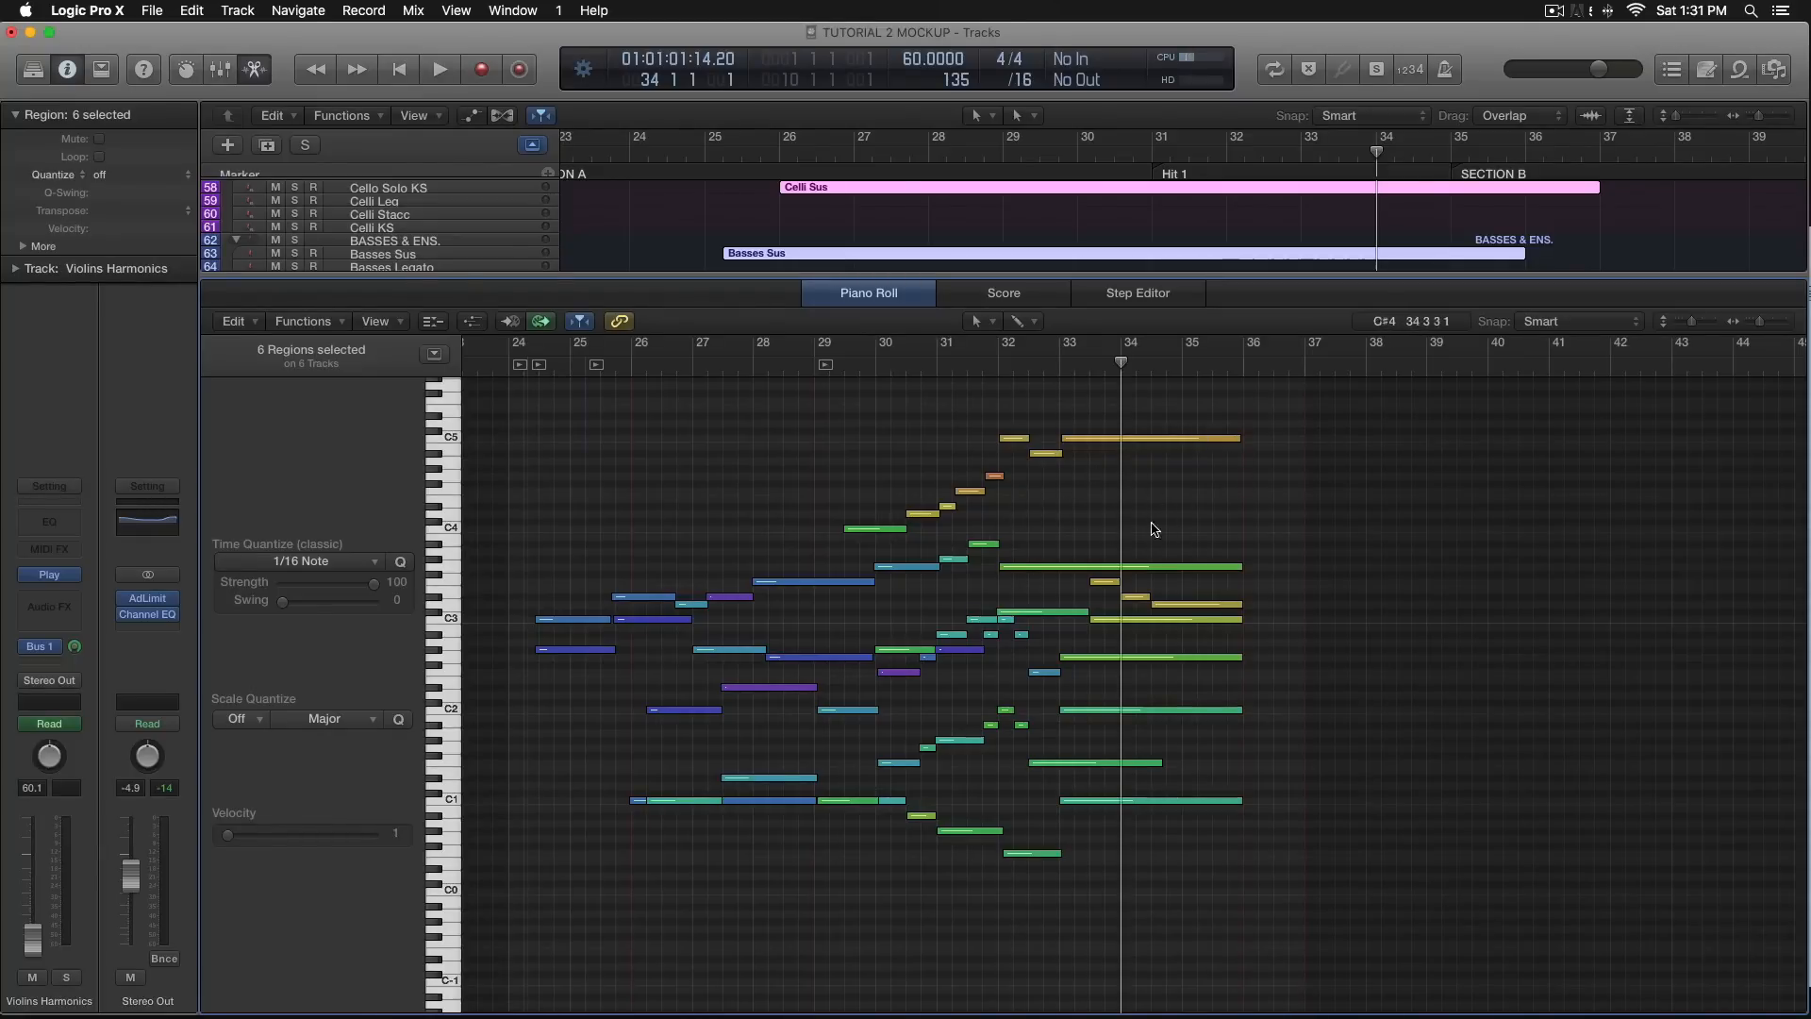
{"action": "left_click", "coordinate": [265, 74]}
Step the playhead through the Section A buildup from bar 23 over bar 27 to bar 31 at the Hit 1 marker.
{"action": "scroll", "coordinate": [881, 275], "scroll_direction": "right", "scroll_amount": 3}
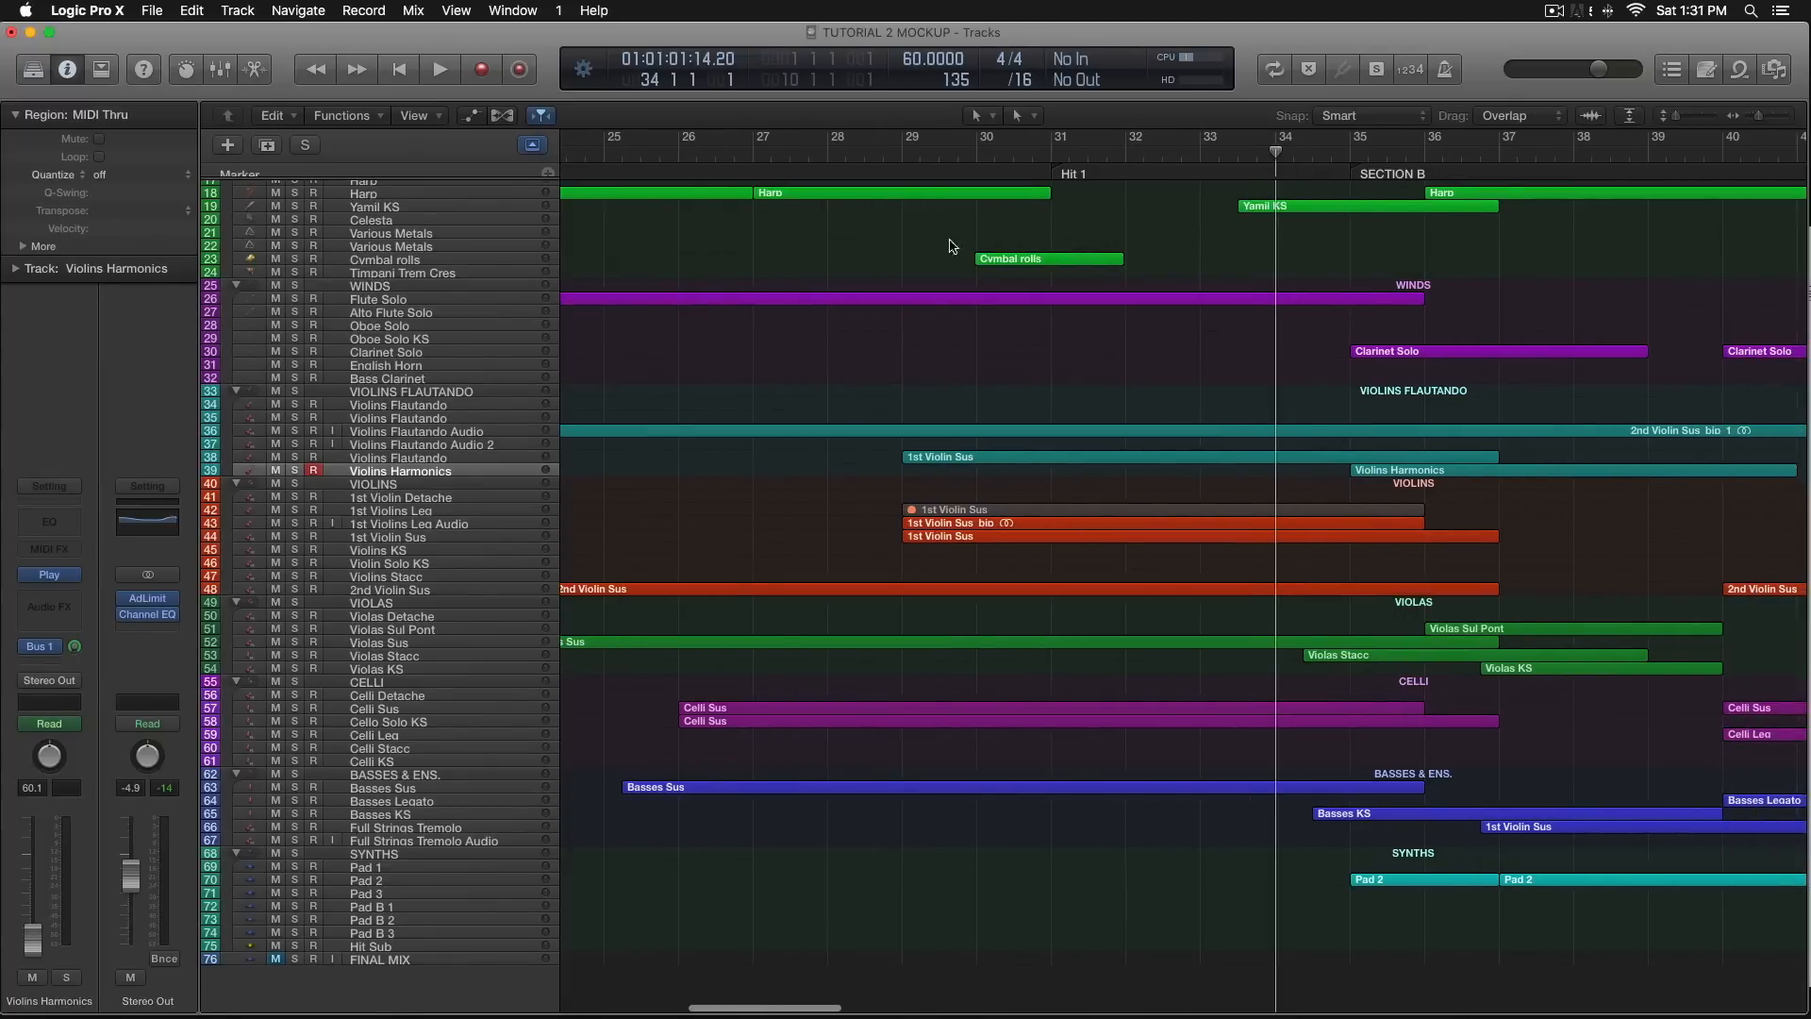
{"action": "scroll", "coordinate": [947, 230], "scroll_direction": "left", "scroll_amount": 6}
{"action": "scroll", "coordinate": [812, 151], "scroll_direction": "right", "scroll_amount": 2}
{"action": "scroll", "coordinate": [812, 151], "scroll_direction": "left", "scroll_amount": 1}
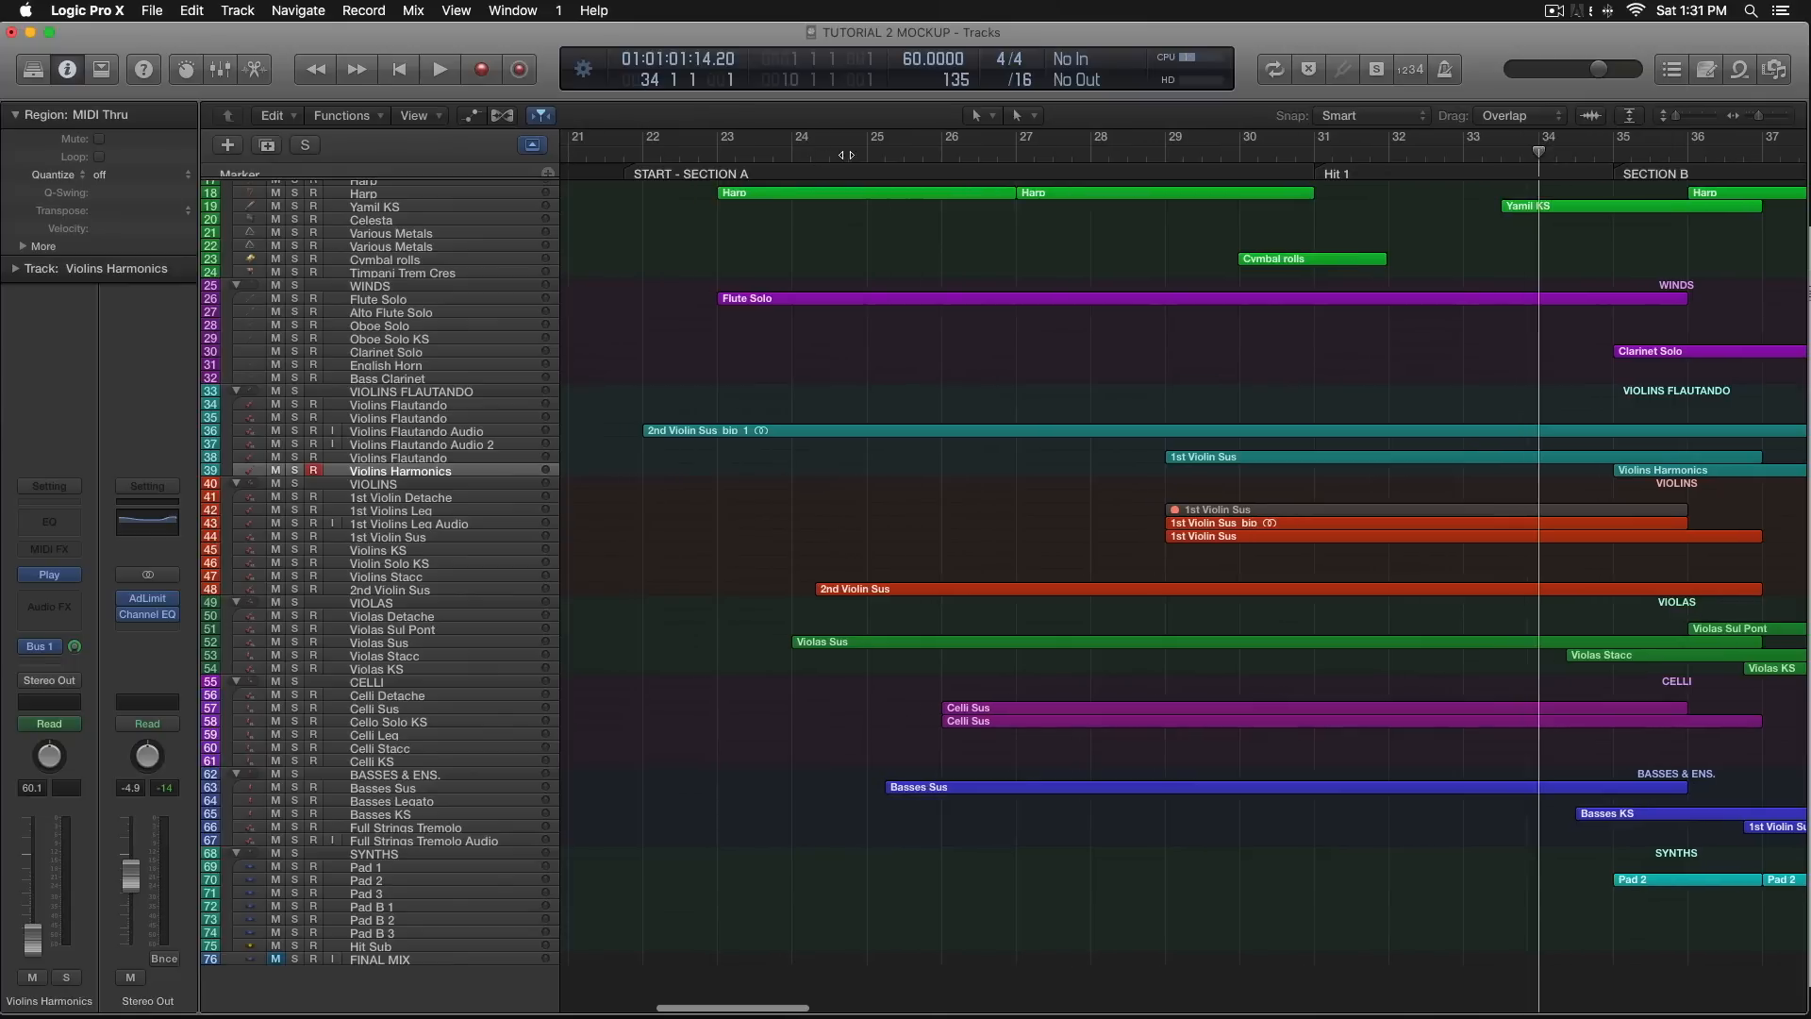
{"action": "left_click", "coordinate": [720, 158]}
{"action": "left_click", "coordinate": [1007, 155]}
{"action": "scroll", "coordinate": [991, 155], "scroll_direction": "right", "scroll_amount": 5}
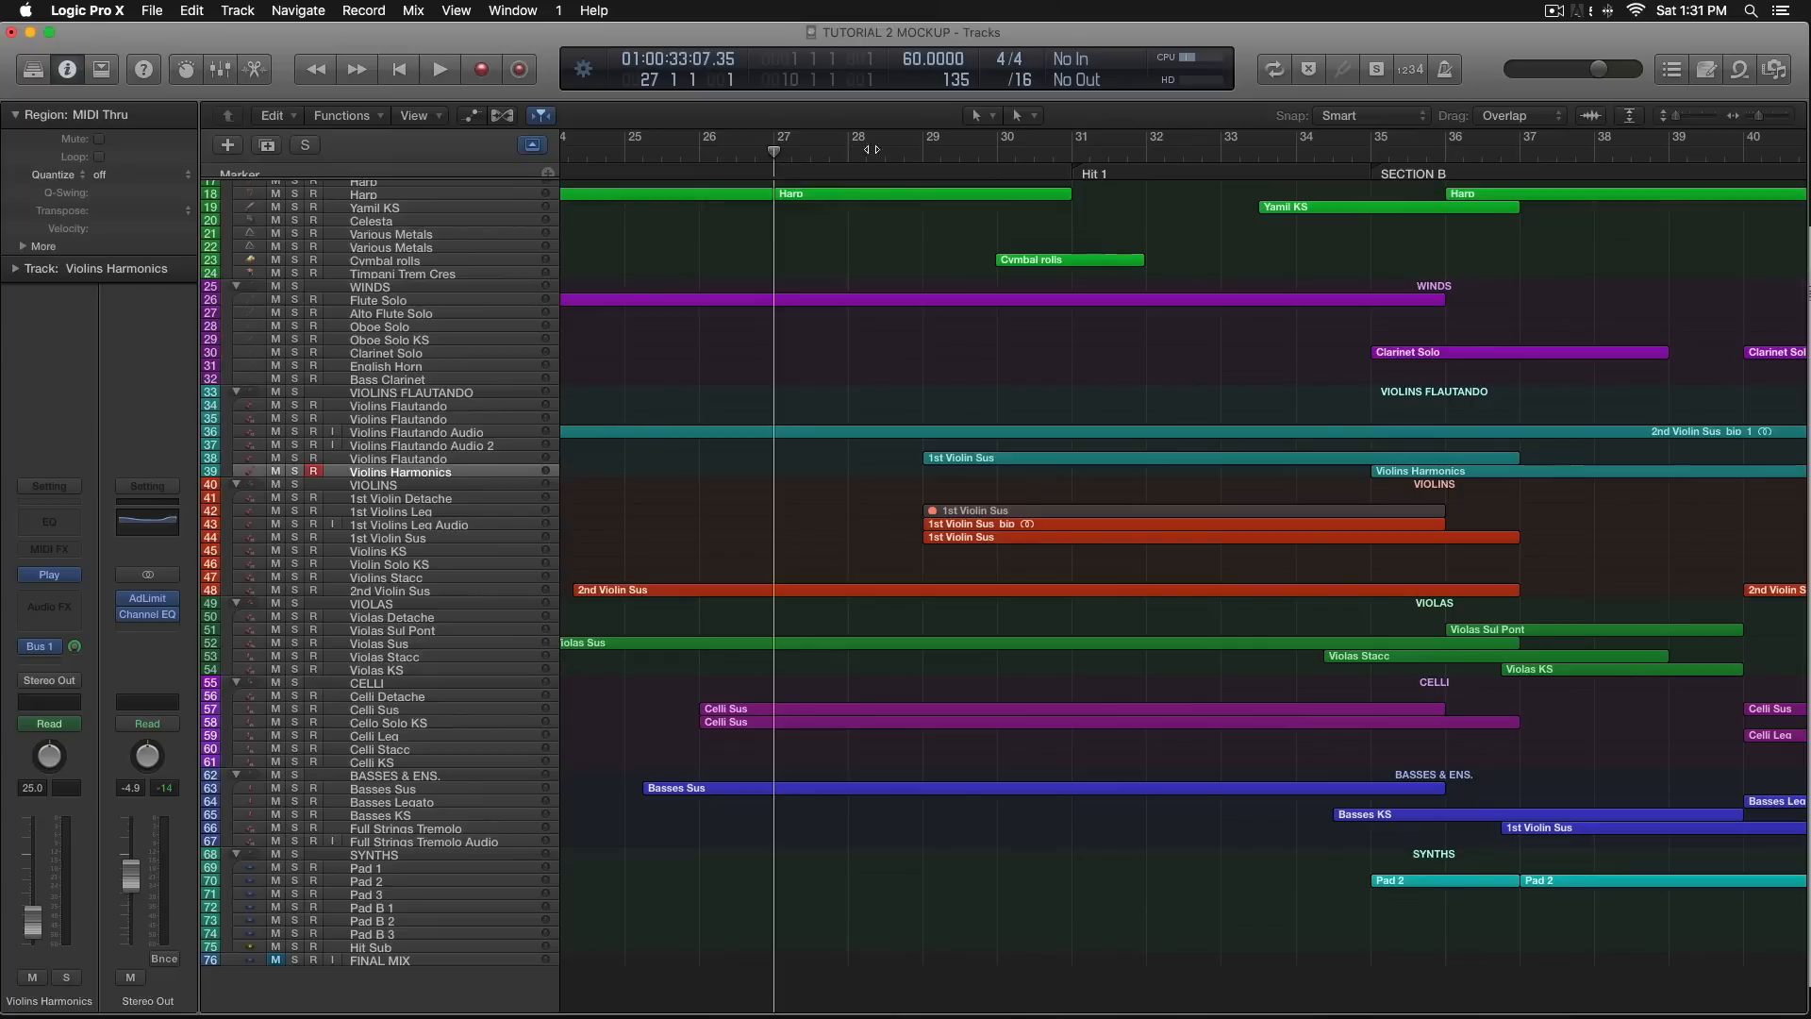
{"action": "left_click", "coordinate": [845, 157]}
{"action": "left_click", "coordinate": [1075, 156]}
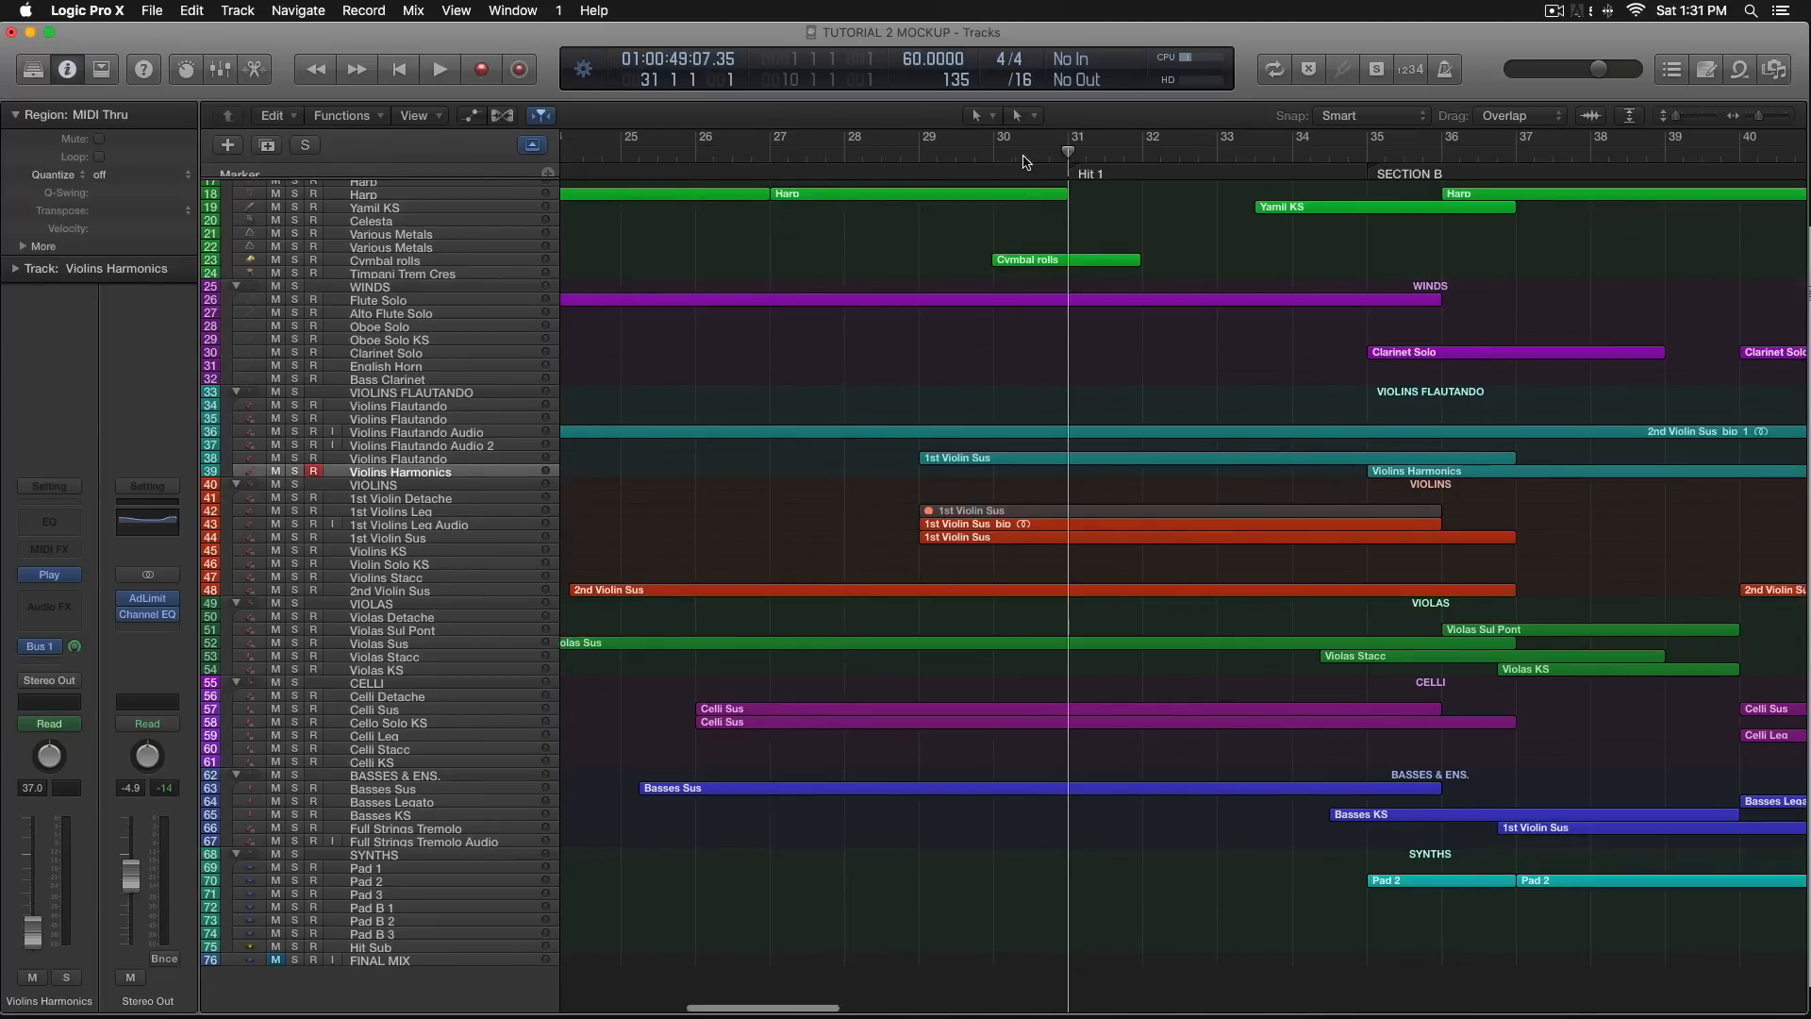
Select the twelve string regions of the Section B buildup starting around bar 40, and move the playhead to bar 45 near Hit 2.
{"action": "scroll", "coordinate": [1019, 160], "scroll_direction": "right", "scroll_amount": 12}
{"action": "scroll", "coordinate": [1010, 166], "scroll_direction": "up", "scroll_amount": 5}
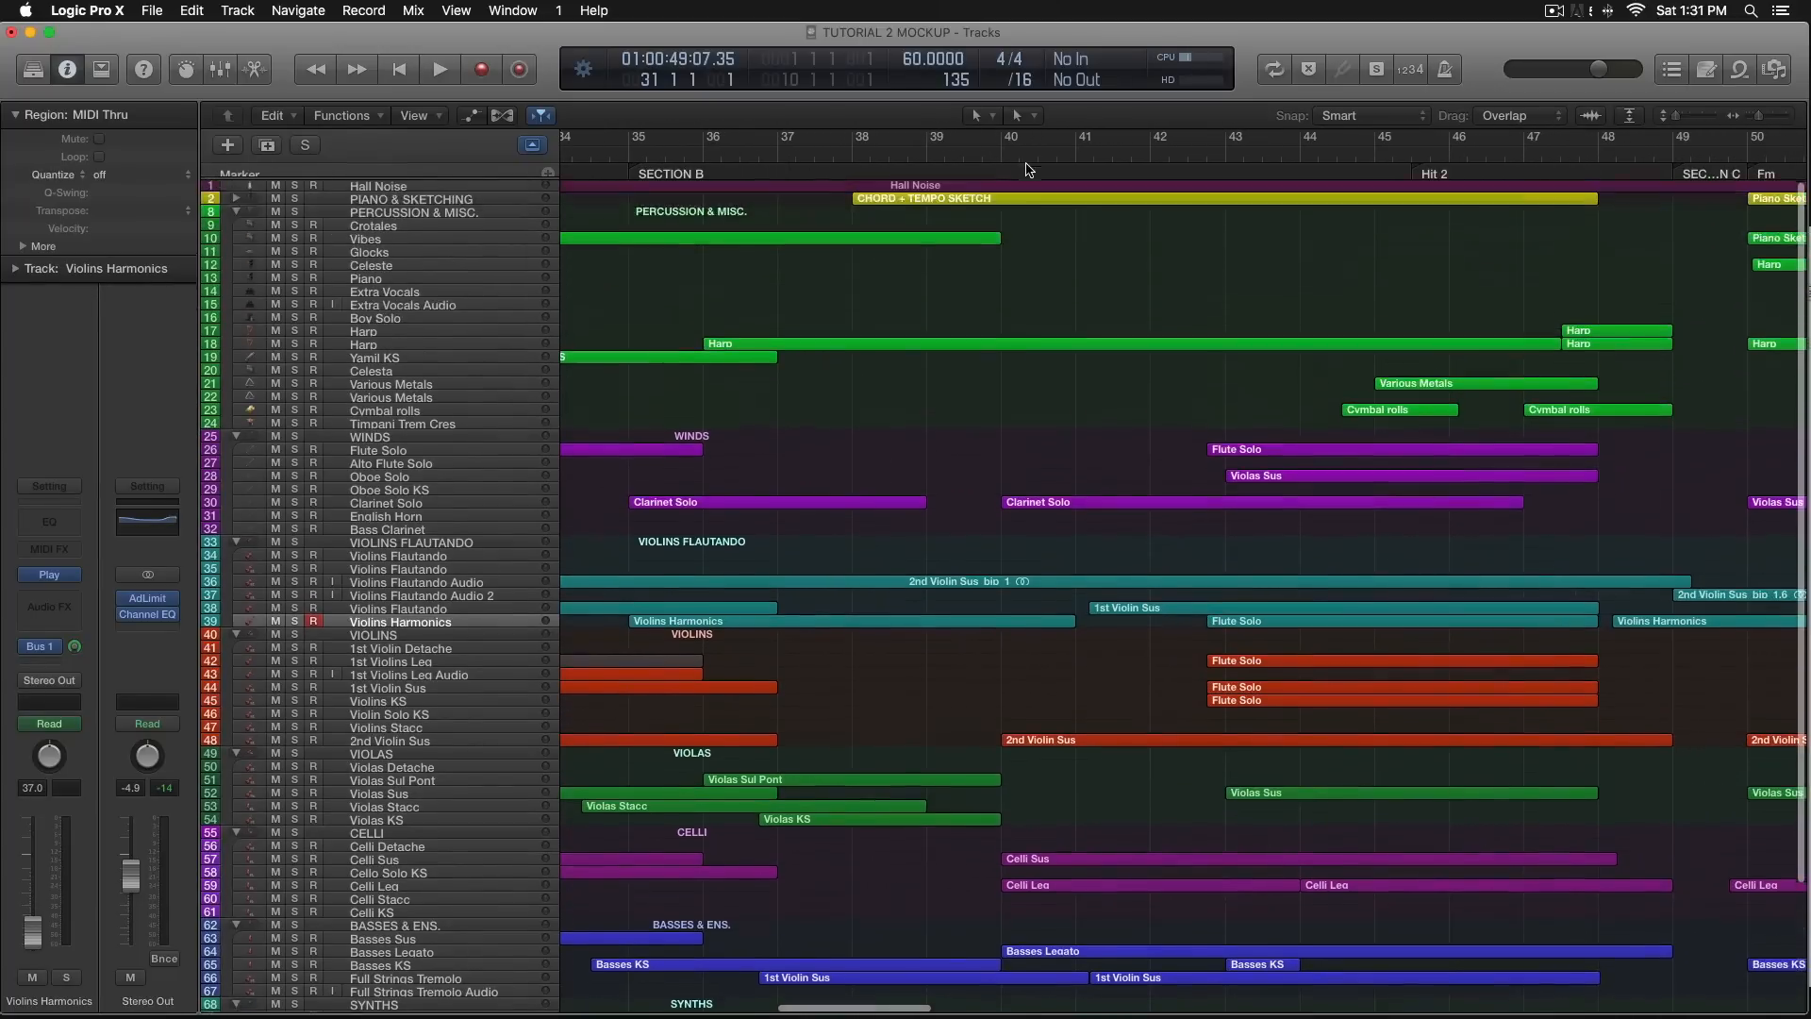
{"action": "left_click", "coordinate": [998, 150]}
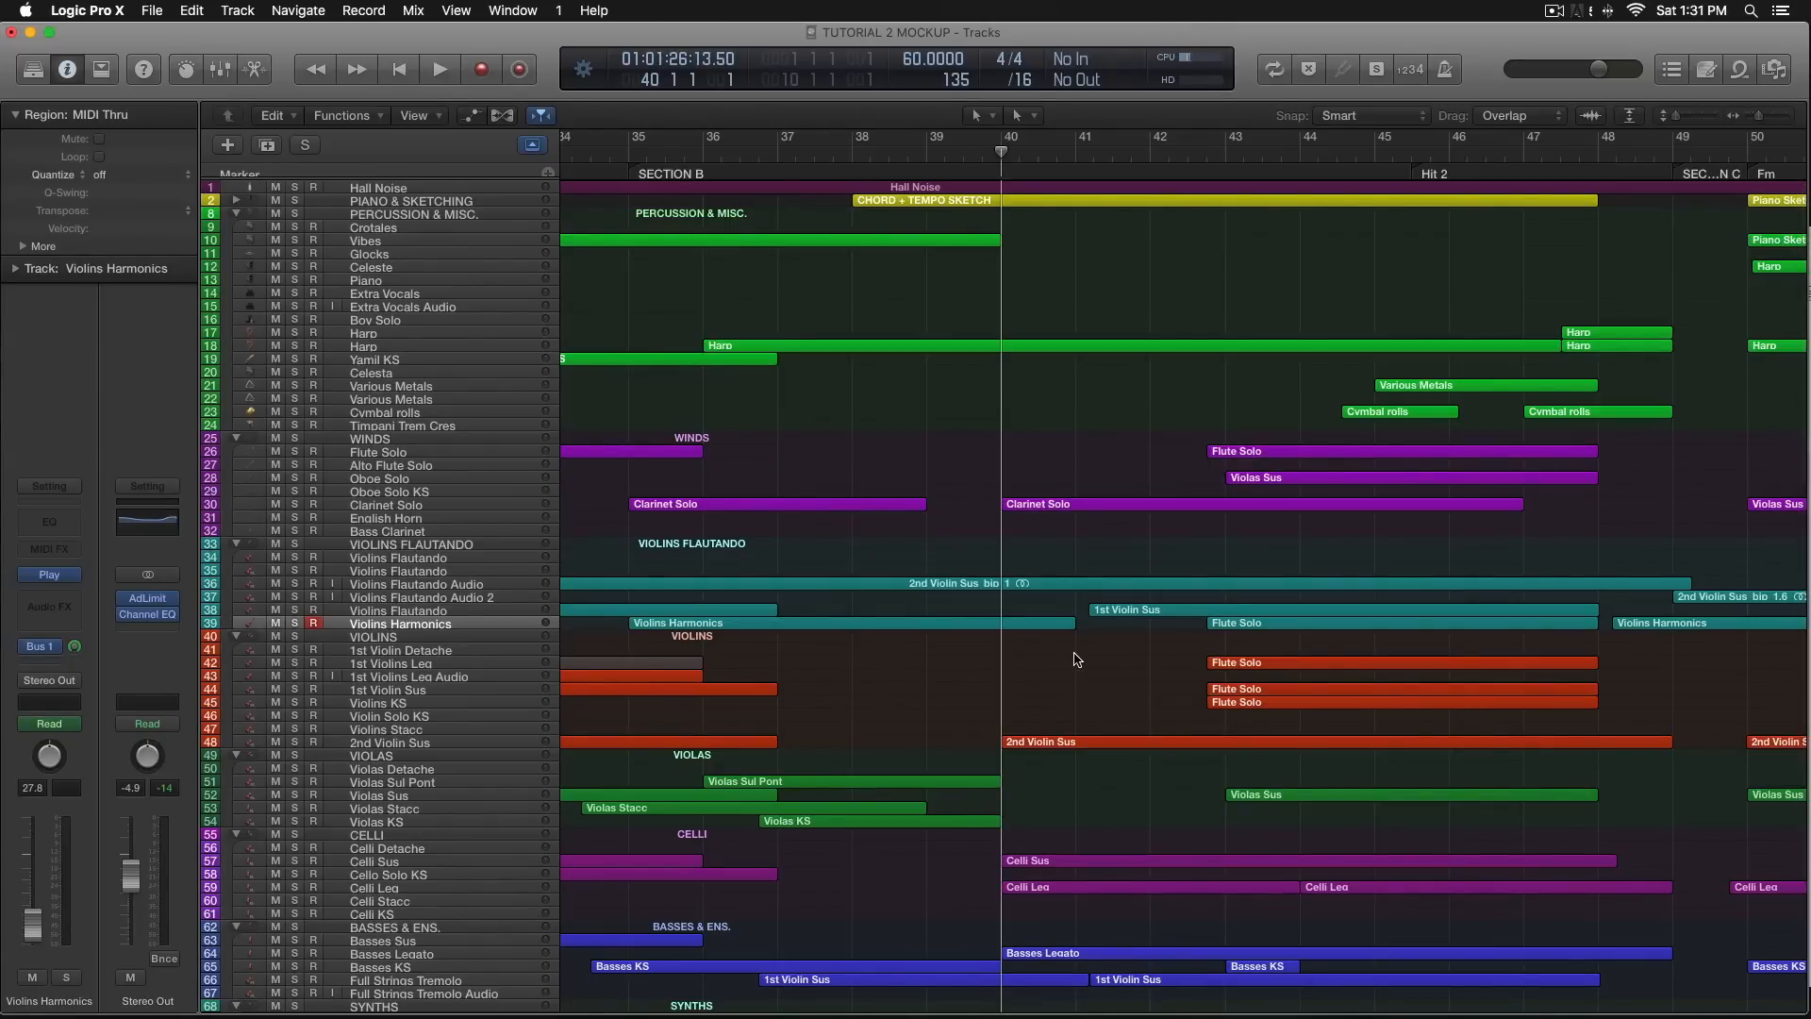
{"action": "left_click_drag", "start_coordinate": [1078, 615], "coordinate": [1232, 983]}
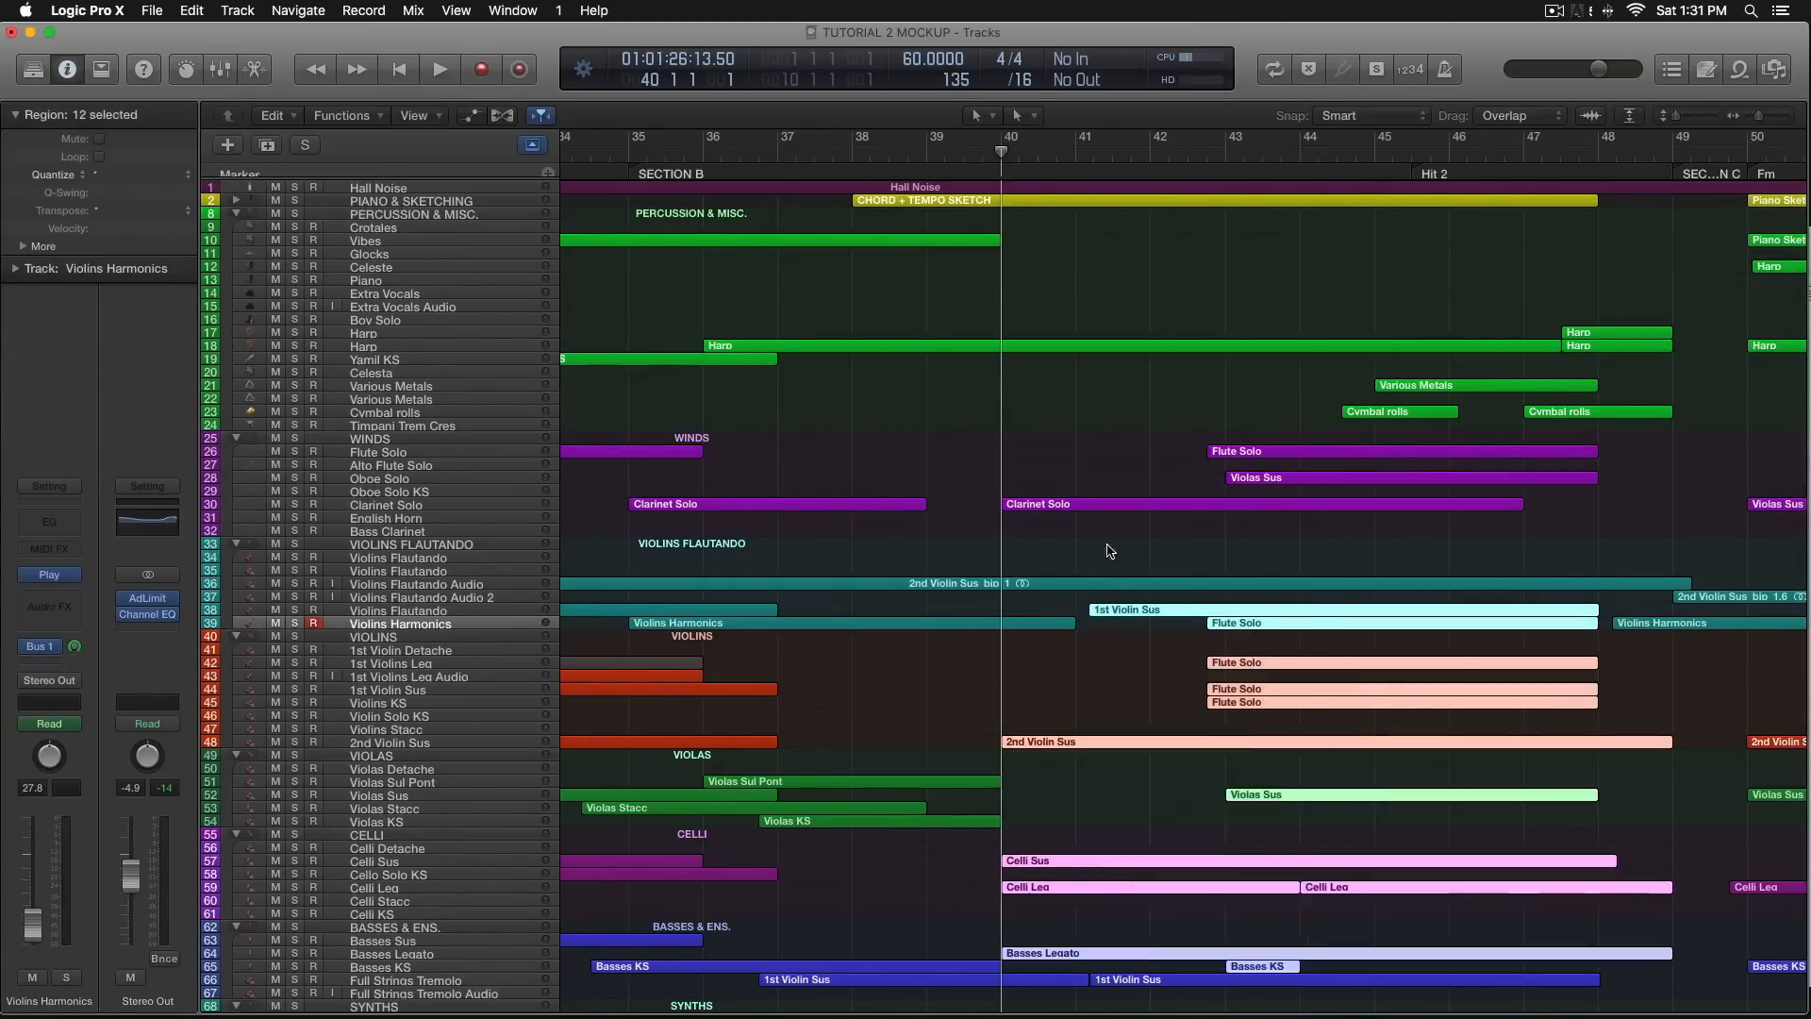
{"action": "scroll", "coordinate": [1227, 295], "scroll_direction": "right", "scroll_amount": 5}
{"action": "left_click", "coordinate": [1236, 150]}
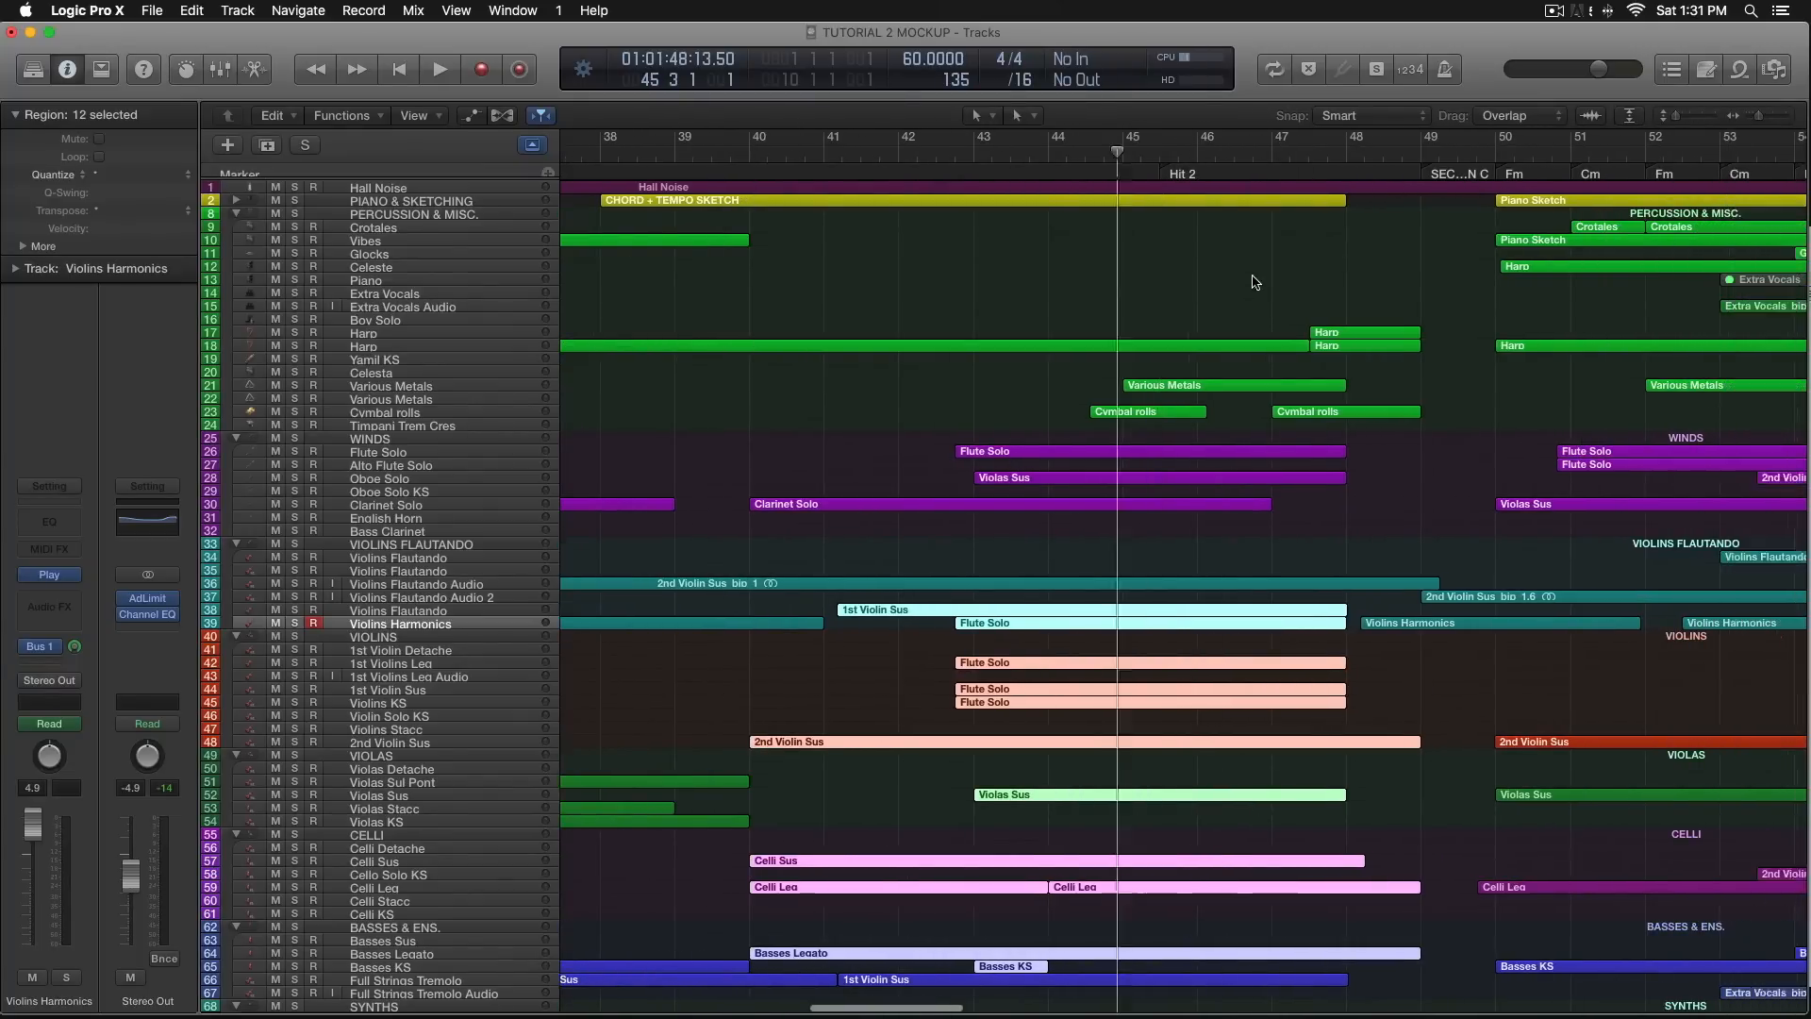
Deselect the string regions and place the playhead at bar 49, at the start of Section C.
{"action": "scroll", "coordinate": [1253, 283], "scroll_direction": "right", "scroll_amount": 10}
{"action": "scroll", "coordinate": [951, 236], "scroll_direction": "right", "scroll_amount": 4}
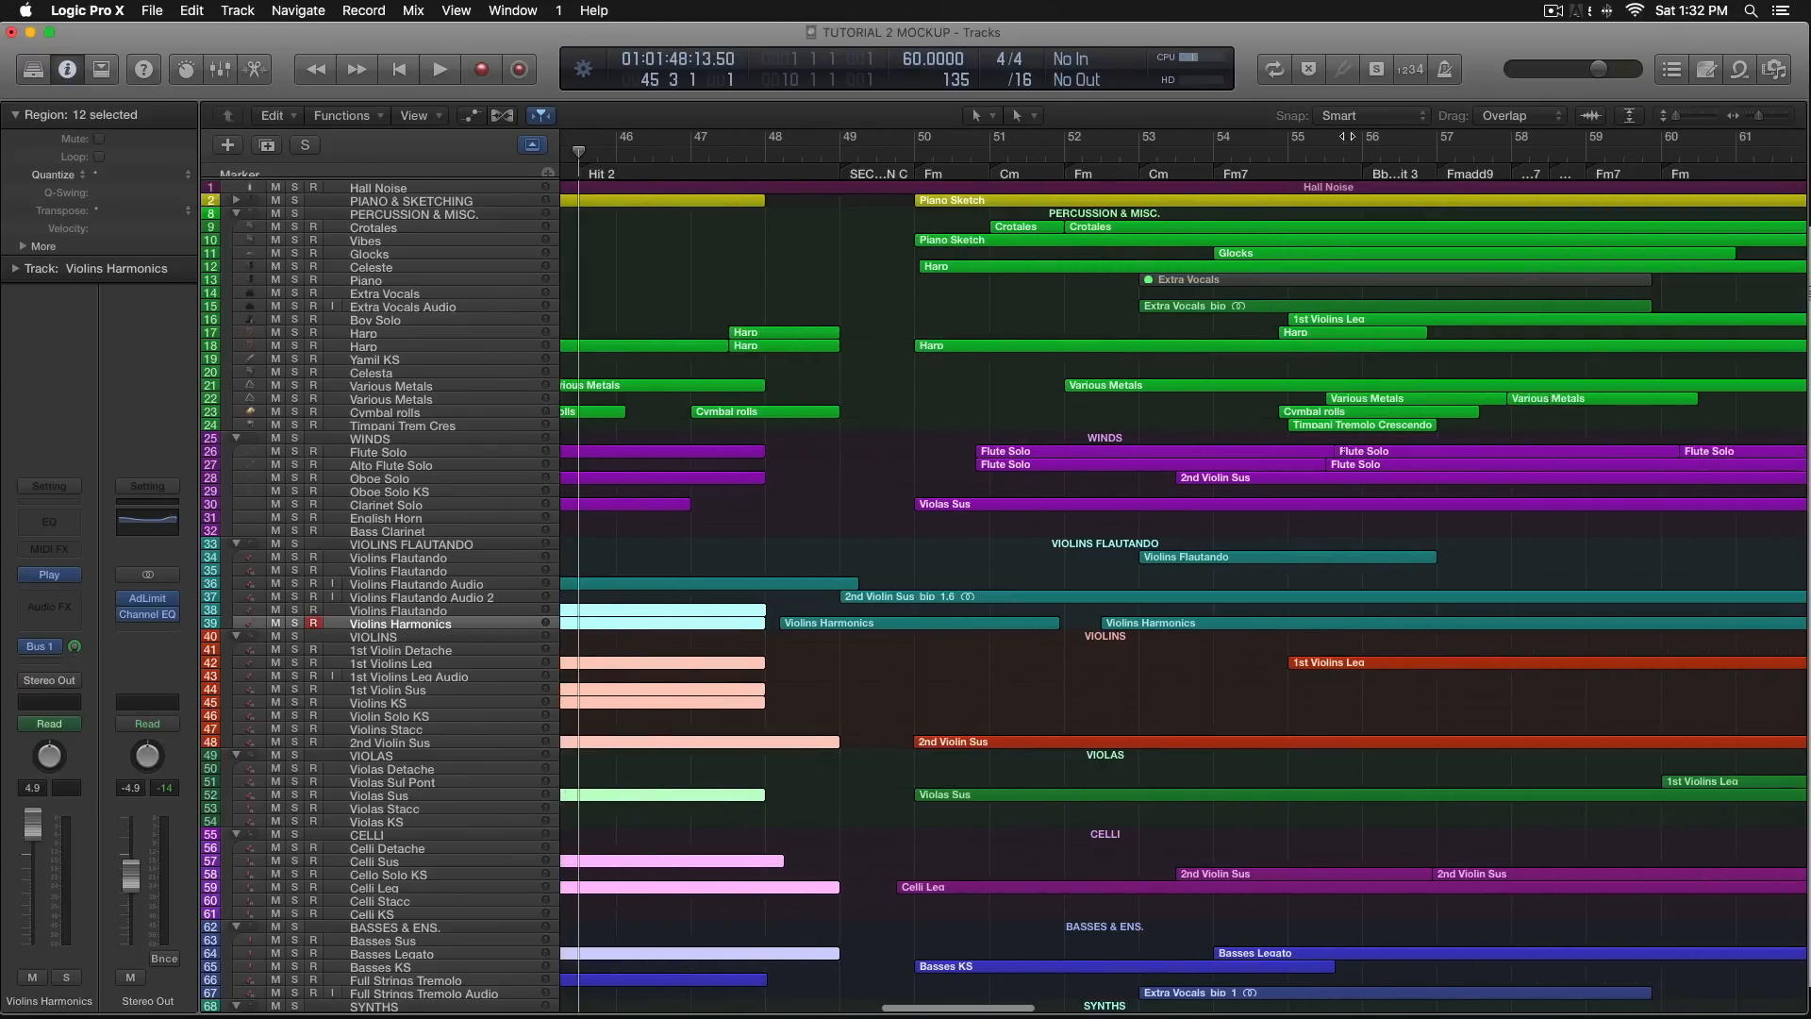
{"action": "left_click_drag", "start_coordinate": [1760, 117], "coordinate": [1762, 117]}
{"action": "scroll", "coordinate": [991, 316], "scroll_direction": "right", "scroll_amount": 5}
{"action": "left_click", "coordinate": [774, 280]}
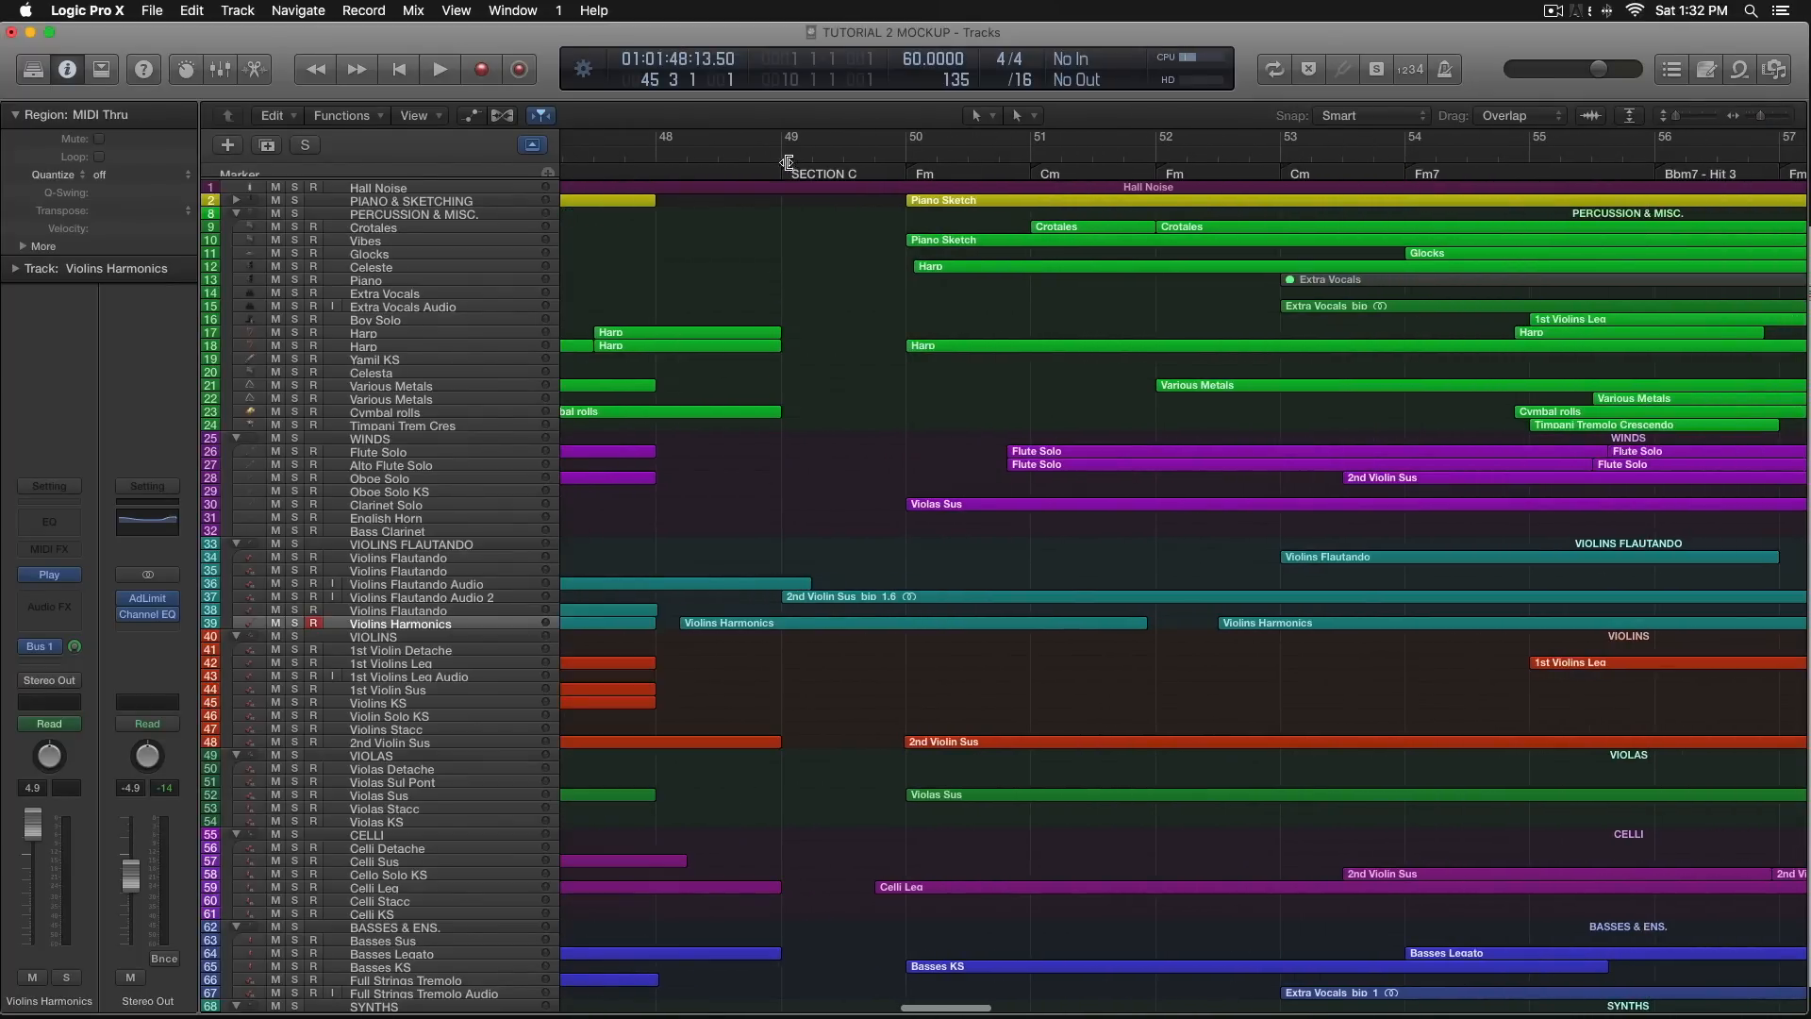
{"action": "left_click", "coordinate": [786, 158]}
Step the playhead through the Section C chord markers to bar 56 at Bbm7 - Hit 3, and view the section's remaining regions.
{"action": "scroll", "coordinate": [882, 170], "scroll_direction": "right", "scroll_amount": 4}
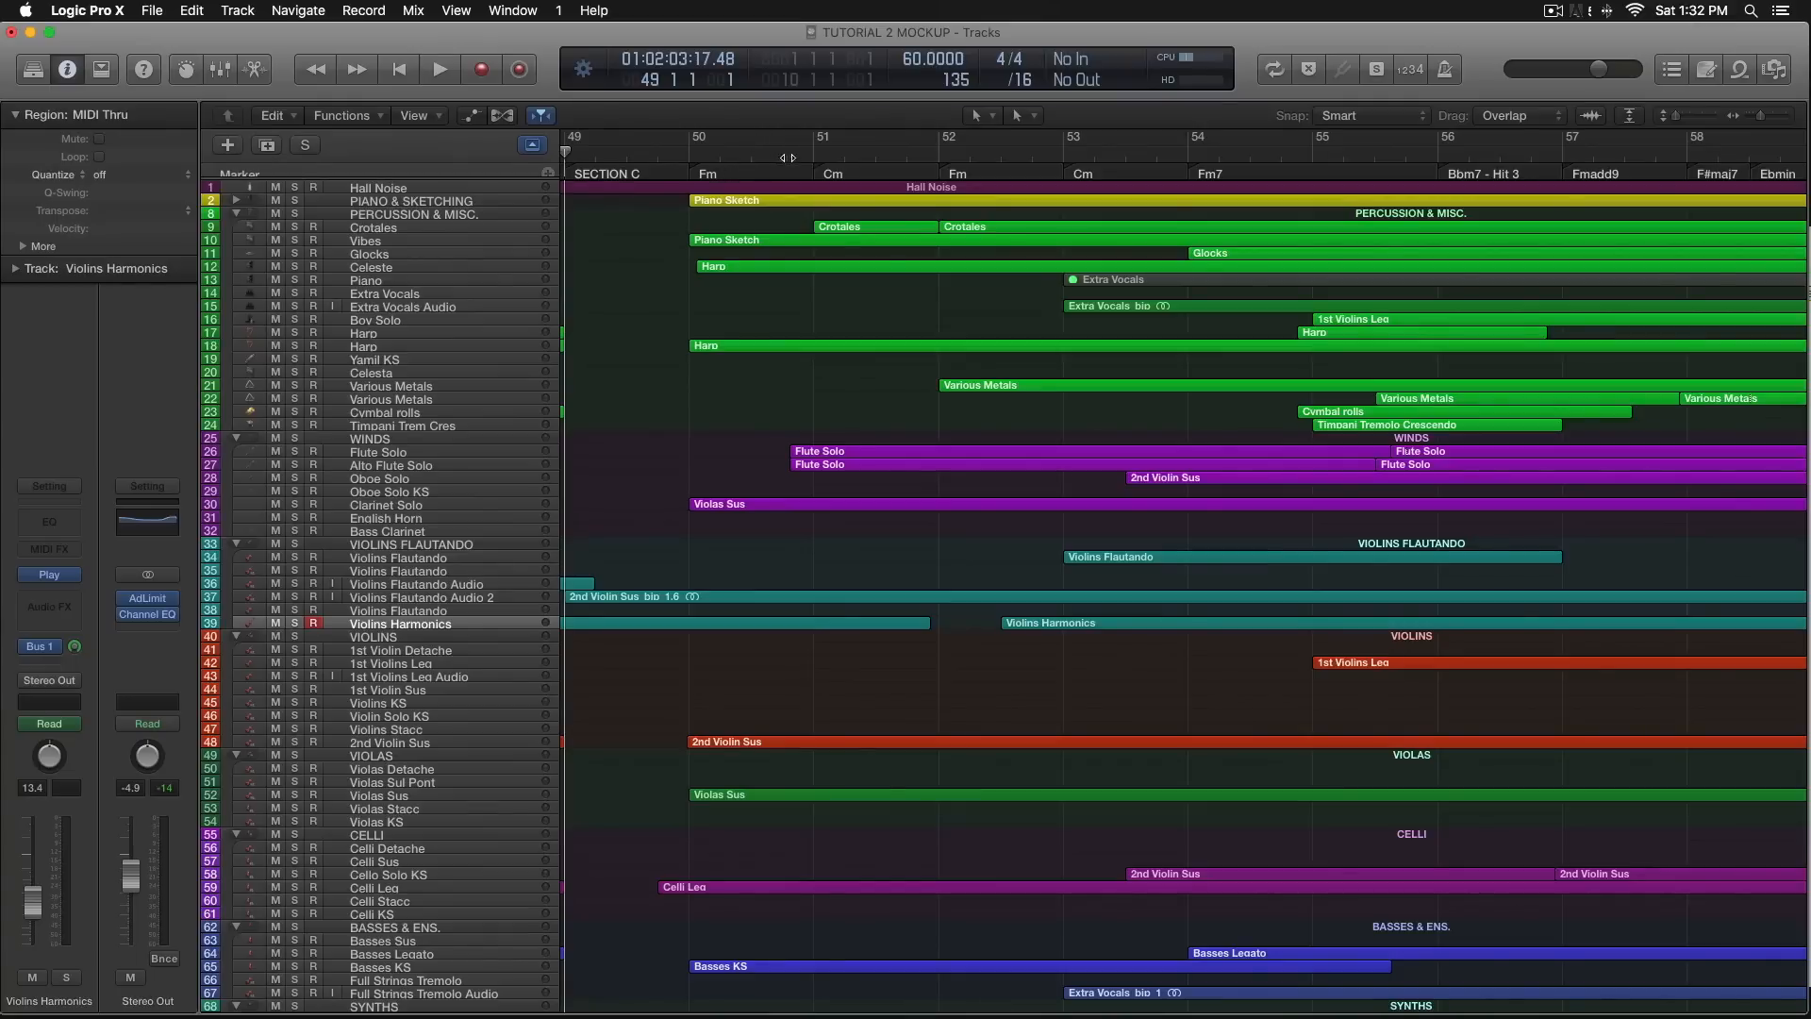
{"action": "left_click", "coordinate": [845, 148]}
{"action": "left_click", "coordinate": [969, 151]}
{"action": "left_click", "coordinate": [1095, 151]}
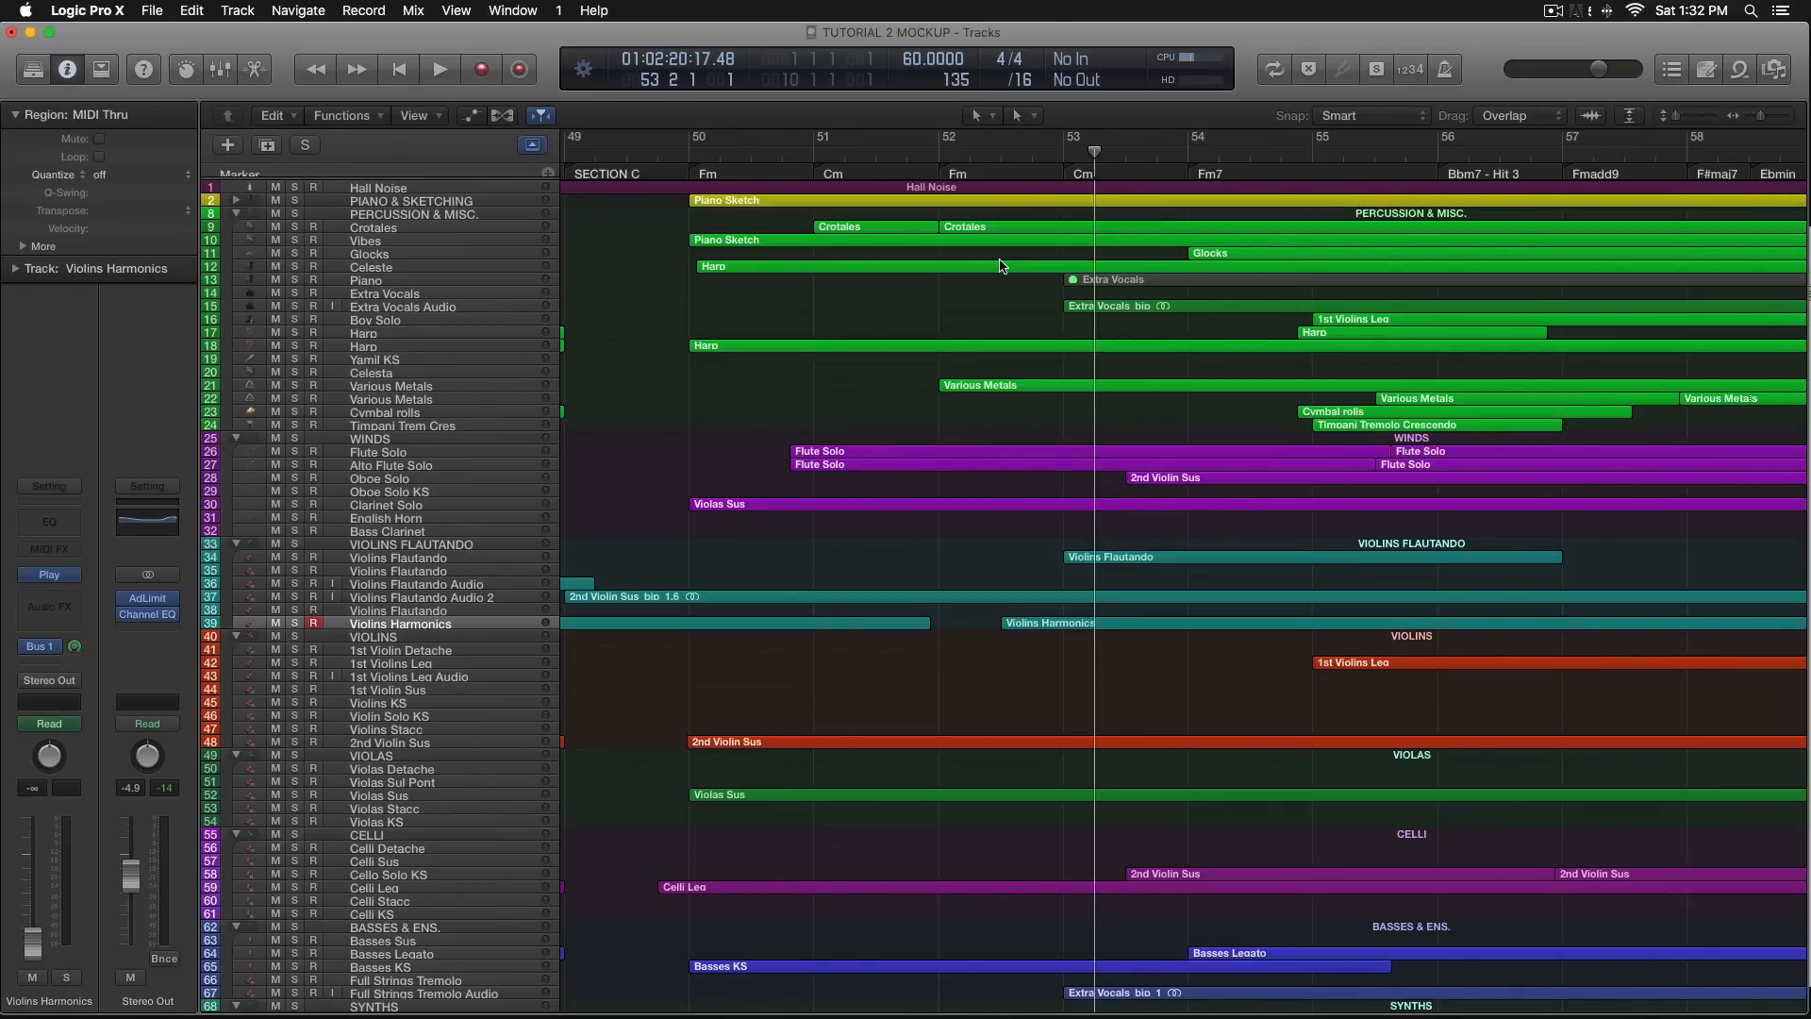
{"action": "scroll", "coordinate": [898, 271], "scroll_direction": "right", "scroll_amount": 5}
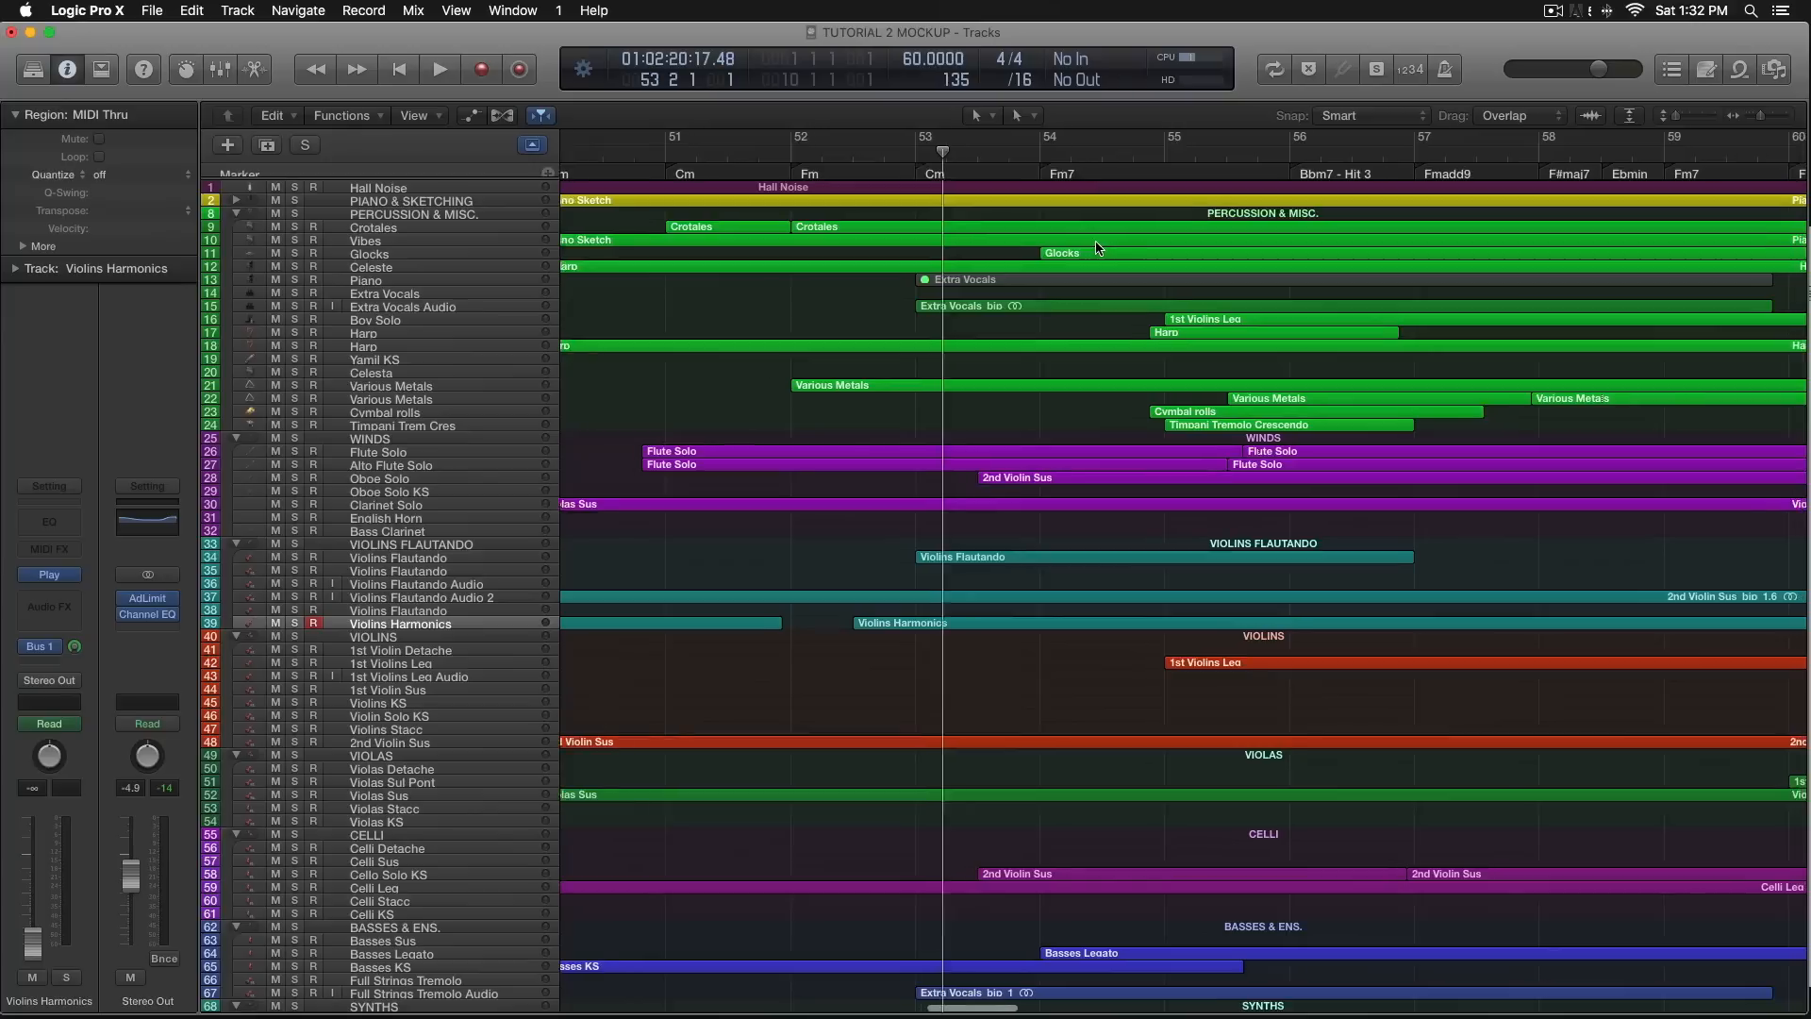
{"action": "left_click", "coordinate": [1198, 153]}
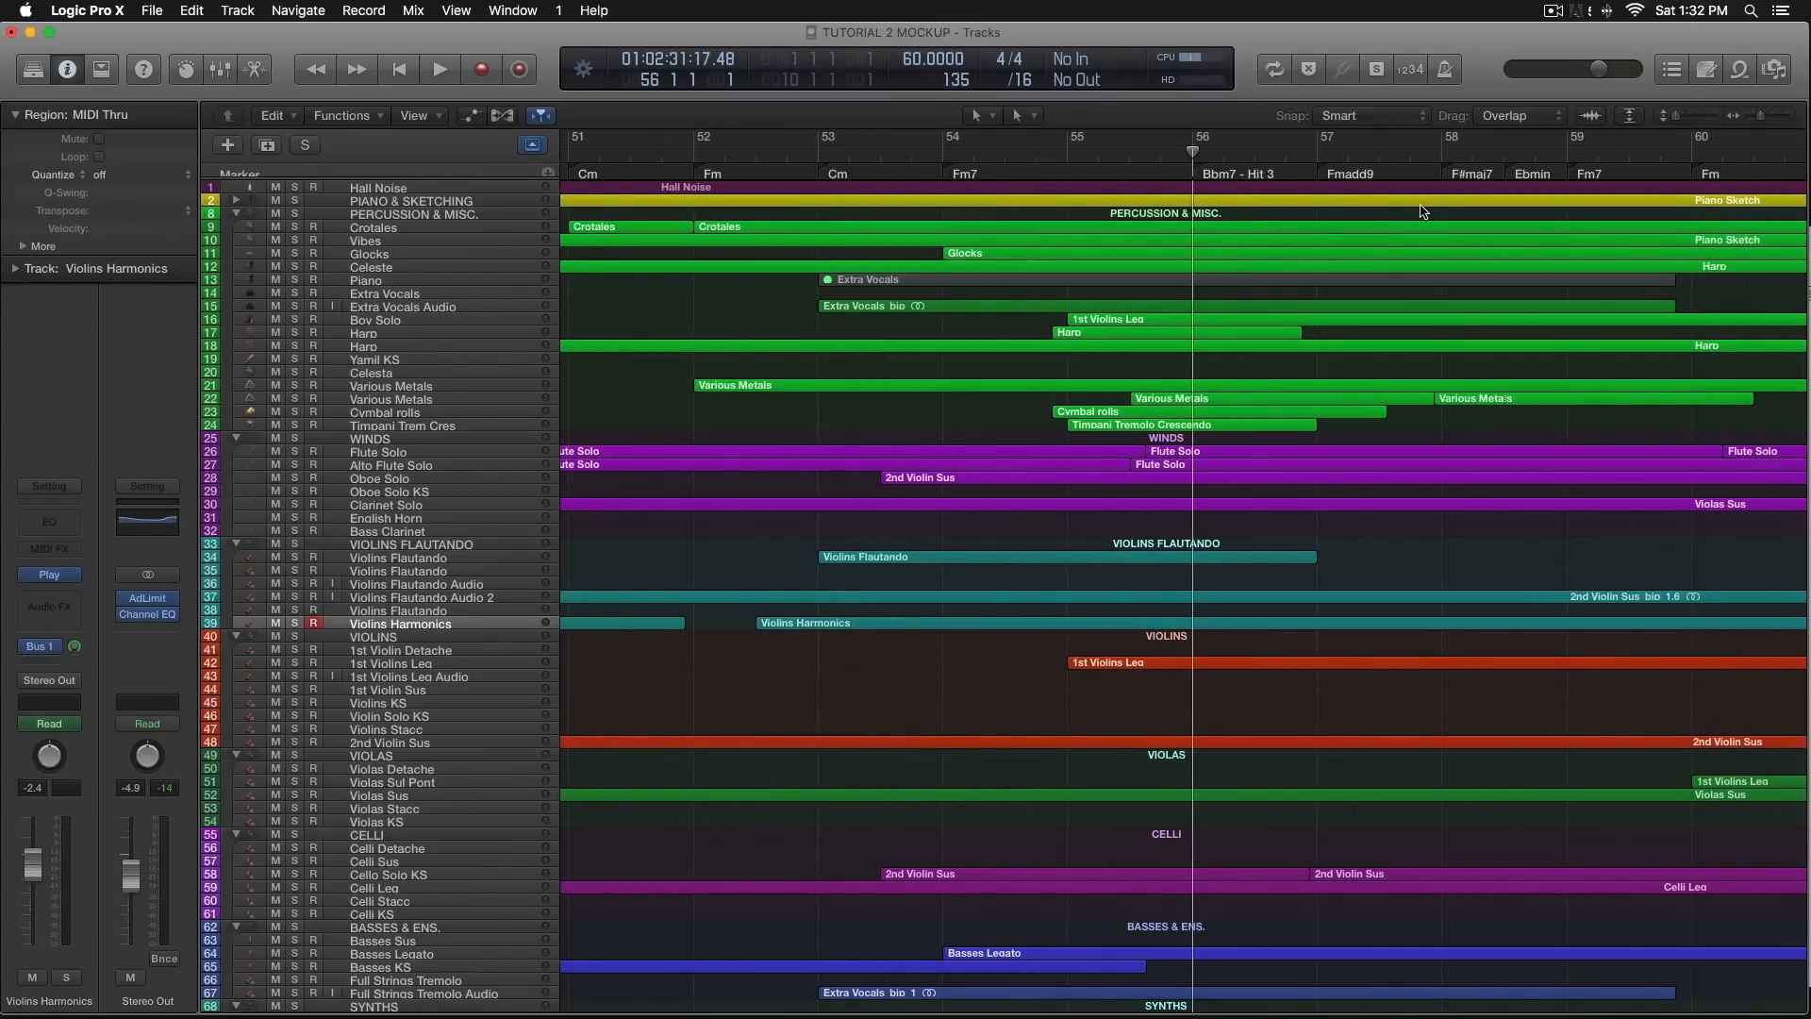
{"action": "scroll", "coordinate": [1420, 212], "scroll_direction": "right", "scroll_amount": 10}
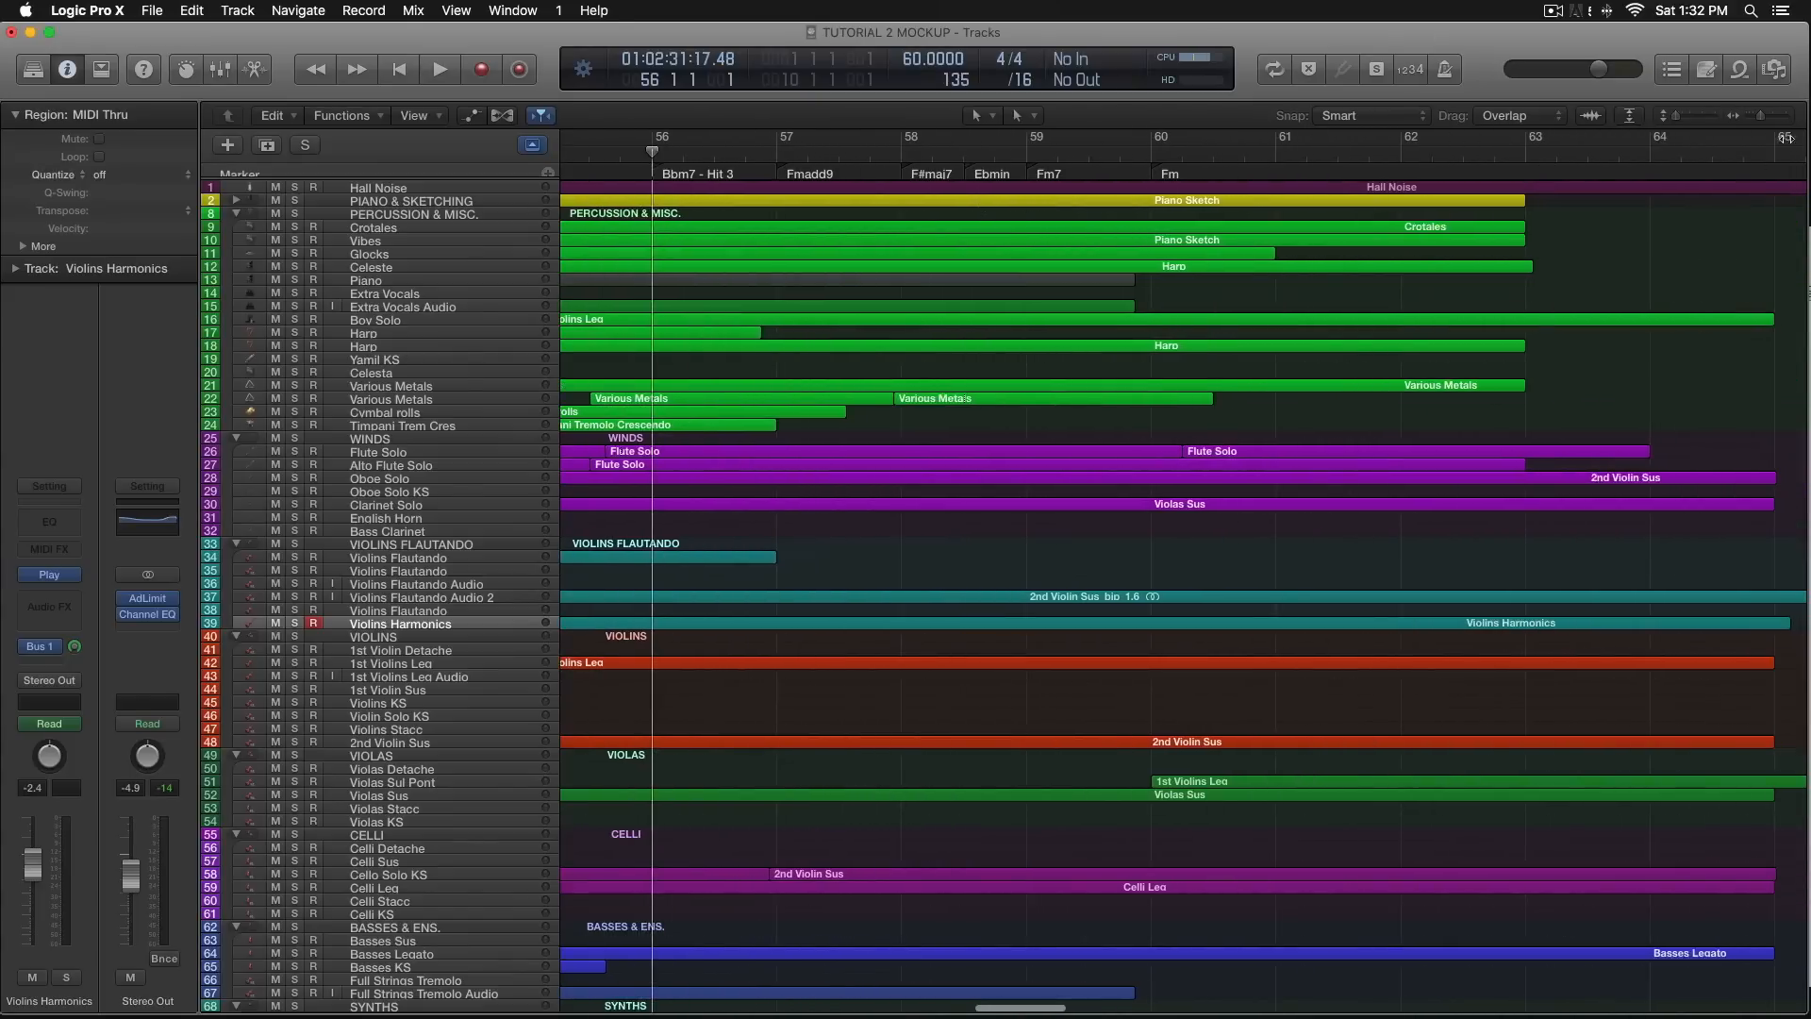
Switch to the Tutorial 2 Notes in TextEdit to review the key takeaways, and return to Logic Pro X.
{"action": "scroll", "coordinate": [1248, 242], "scroll_direction": "left", "scroll_amount": 15}
{"action": "left_click_drag", "start_coordinate": [1760, 116], "coordinate": [1762, 119]}
{"action": "mouse_move", "coordinate": [984, 976]}
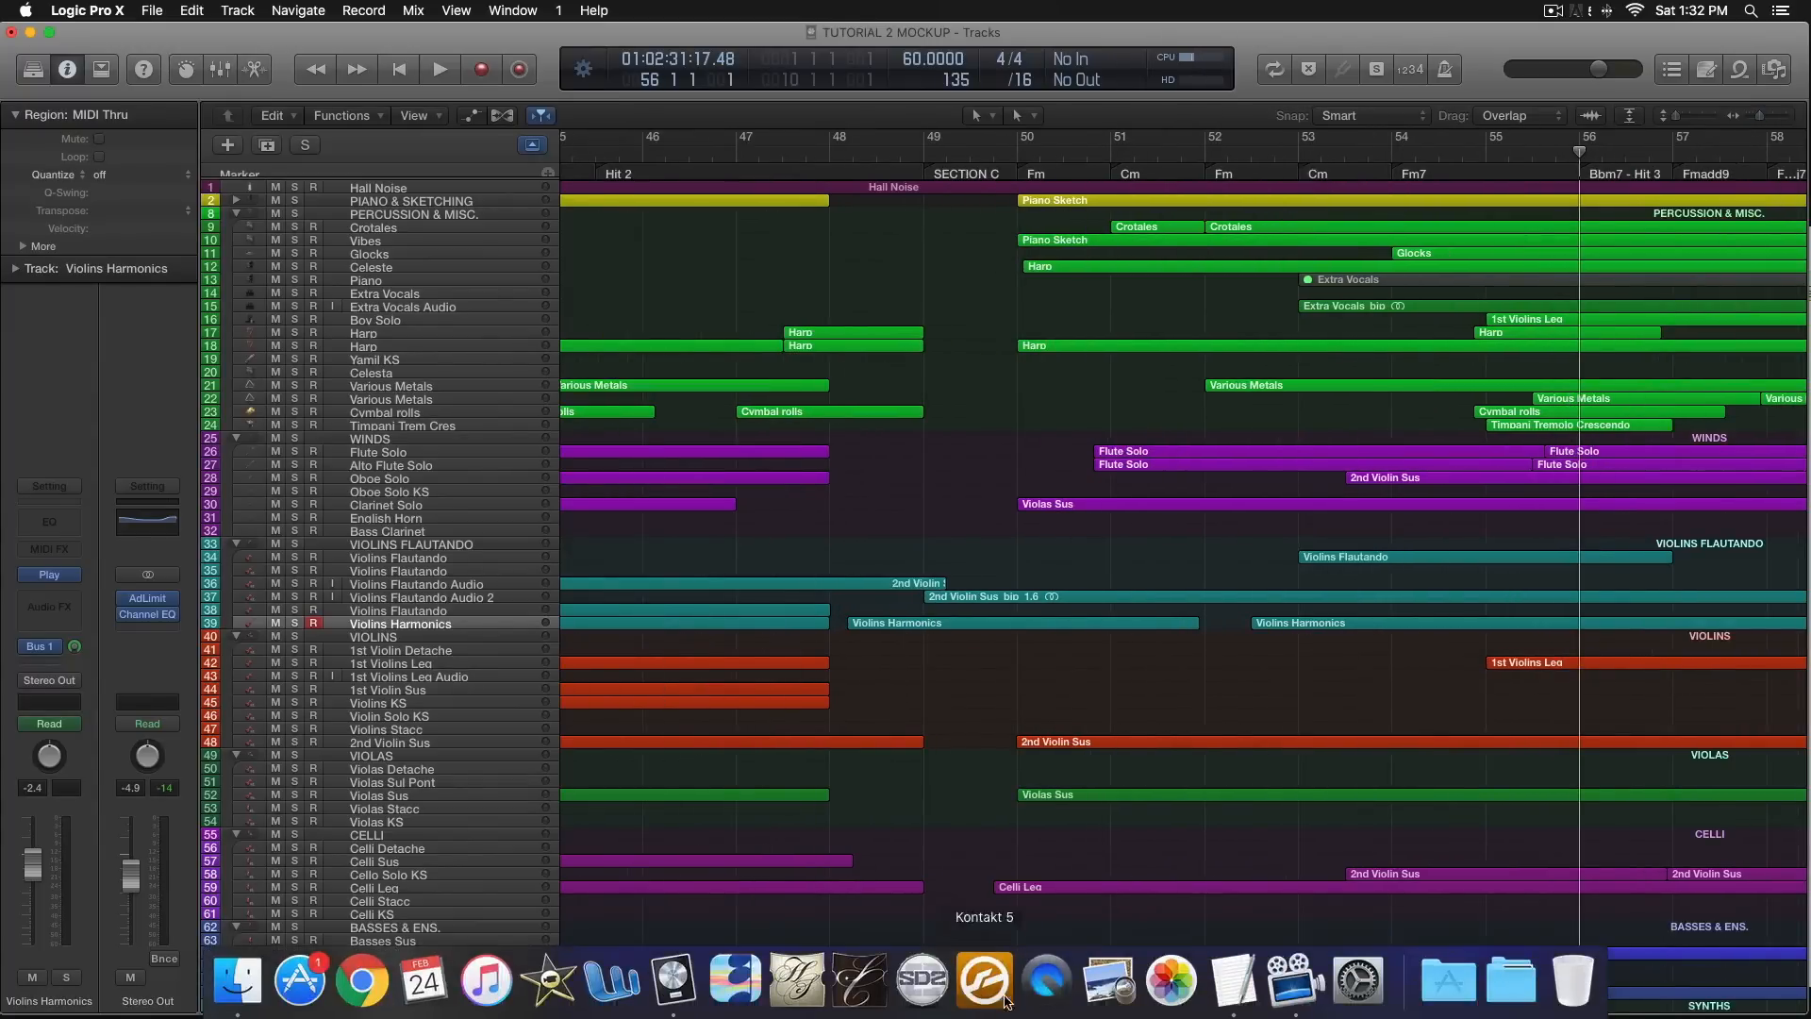
{"action": "left_click", "coordinate": [1227, 976]}
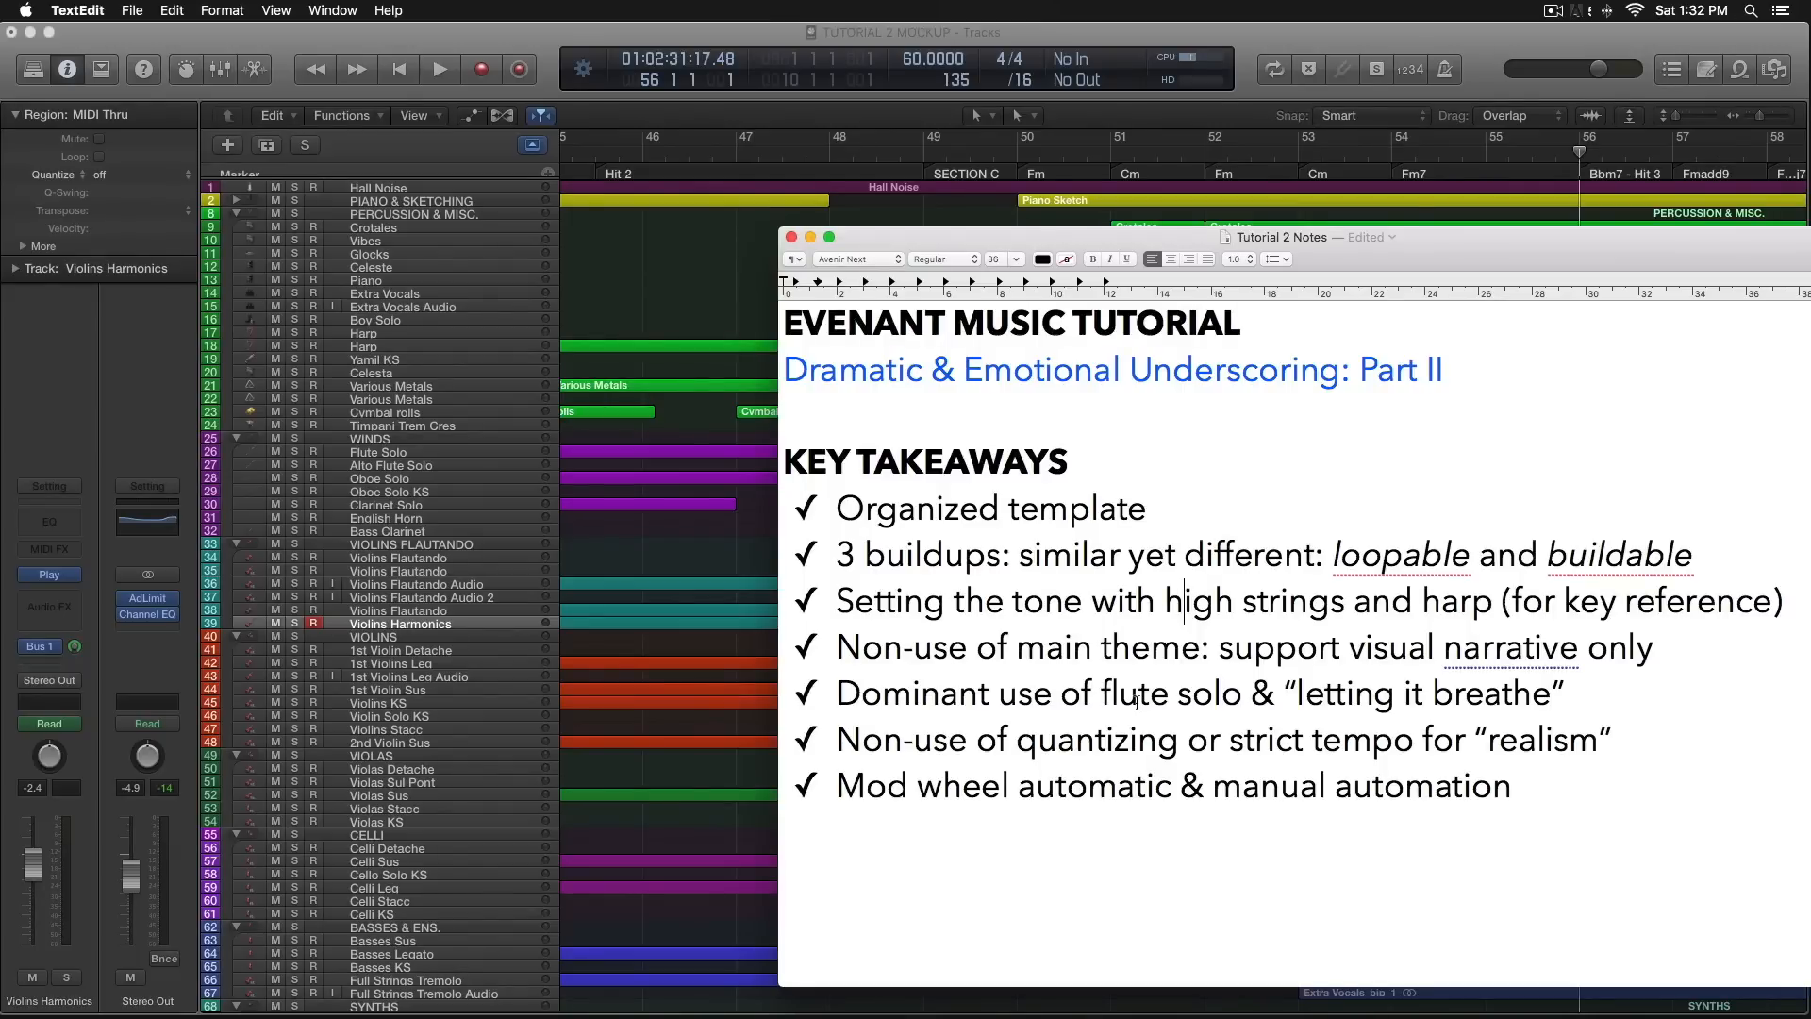
{"action": "left_click", "coordinate": [649, 547]}
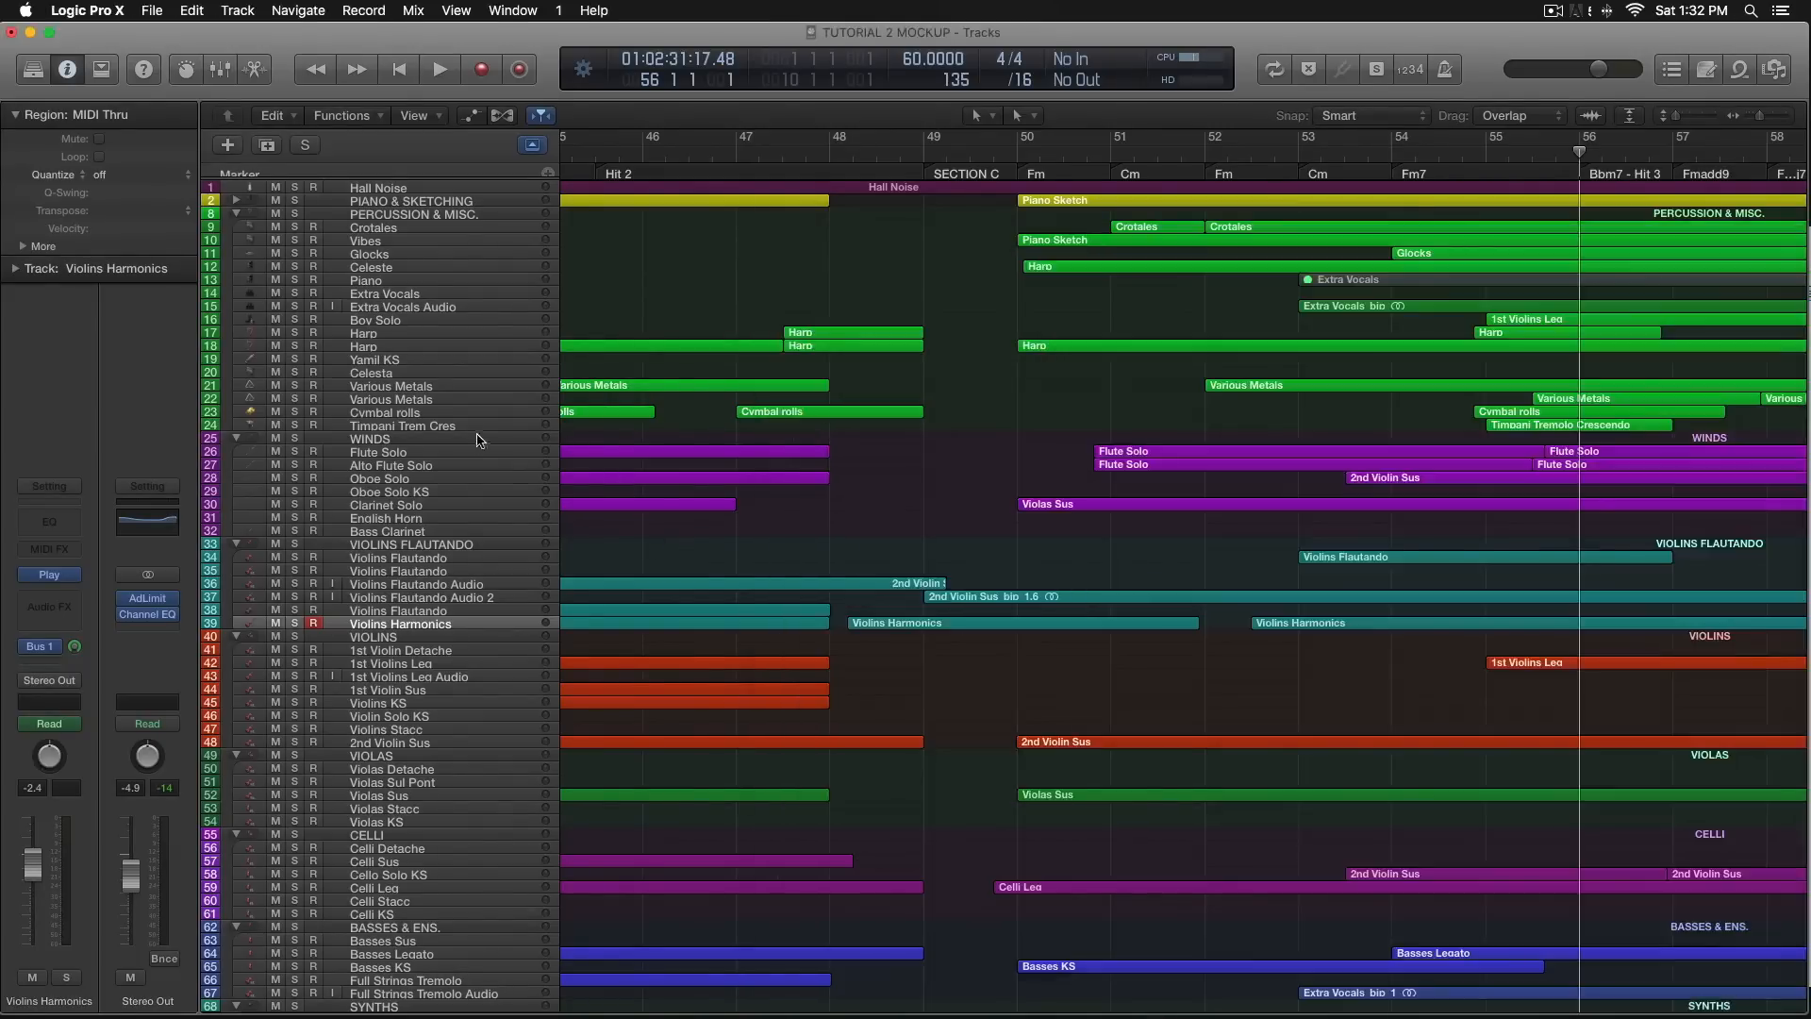
Select the Flute Solo track, find its Section A region starting at bar 23, and open that region in the Piano Roll.
{"action": "left_click", "coordinate": [641, 452]}
{"action": "scroll", "coordinate": [797, 502], "scroll_direction": "left", "scroll_amount": 10}
{"action": "scroll", "coordinate": [798, 502], "scroll_direction": "left", "scroll_amount": 10}
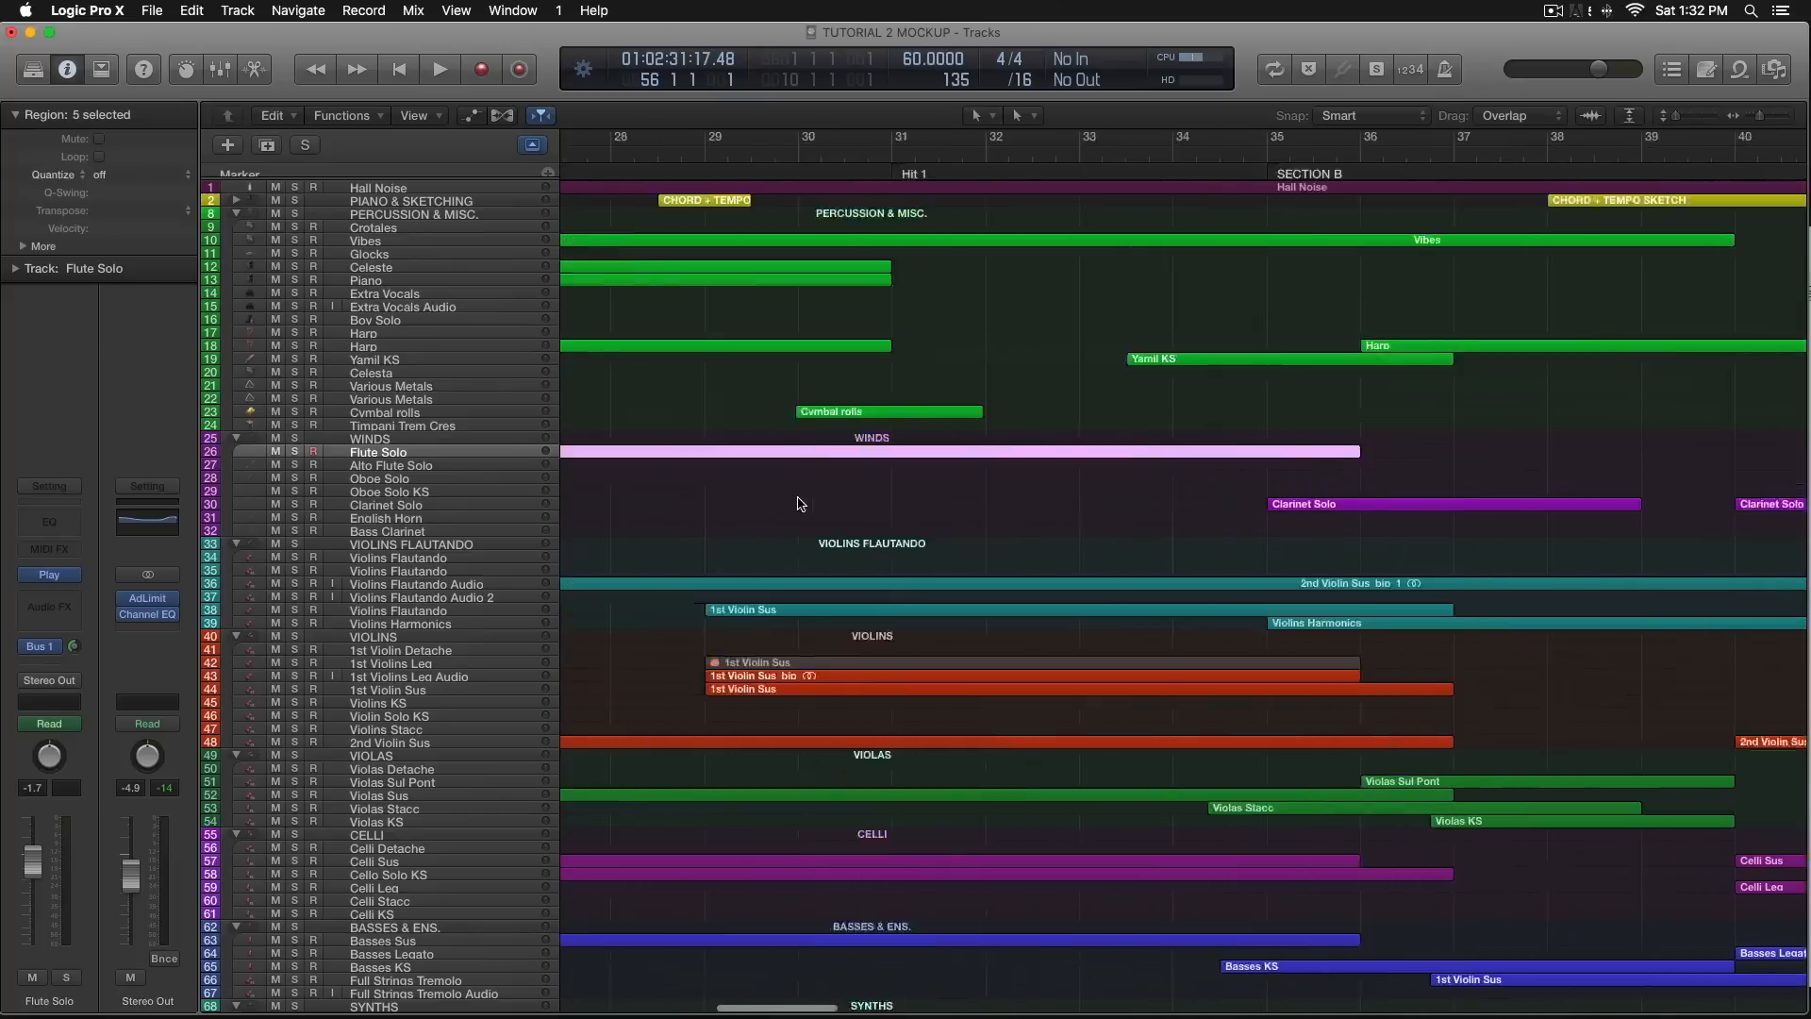
{"action": "scroll", "coordinate": [877, 512], "scroll_direction": "left", "scroll_amount": 5}
{"action": "left_click", "coordinate": [882, 511]}
{"action": "left_click", "coordinate": [998, 460]}
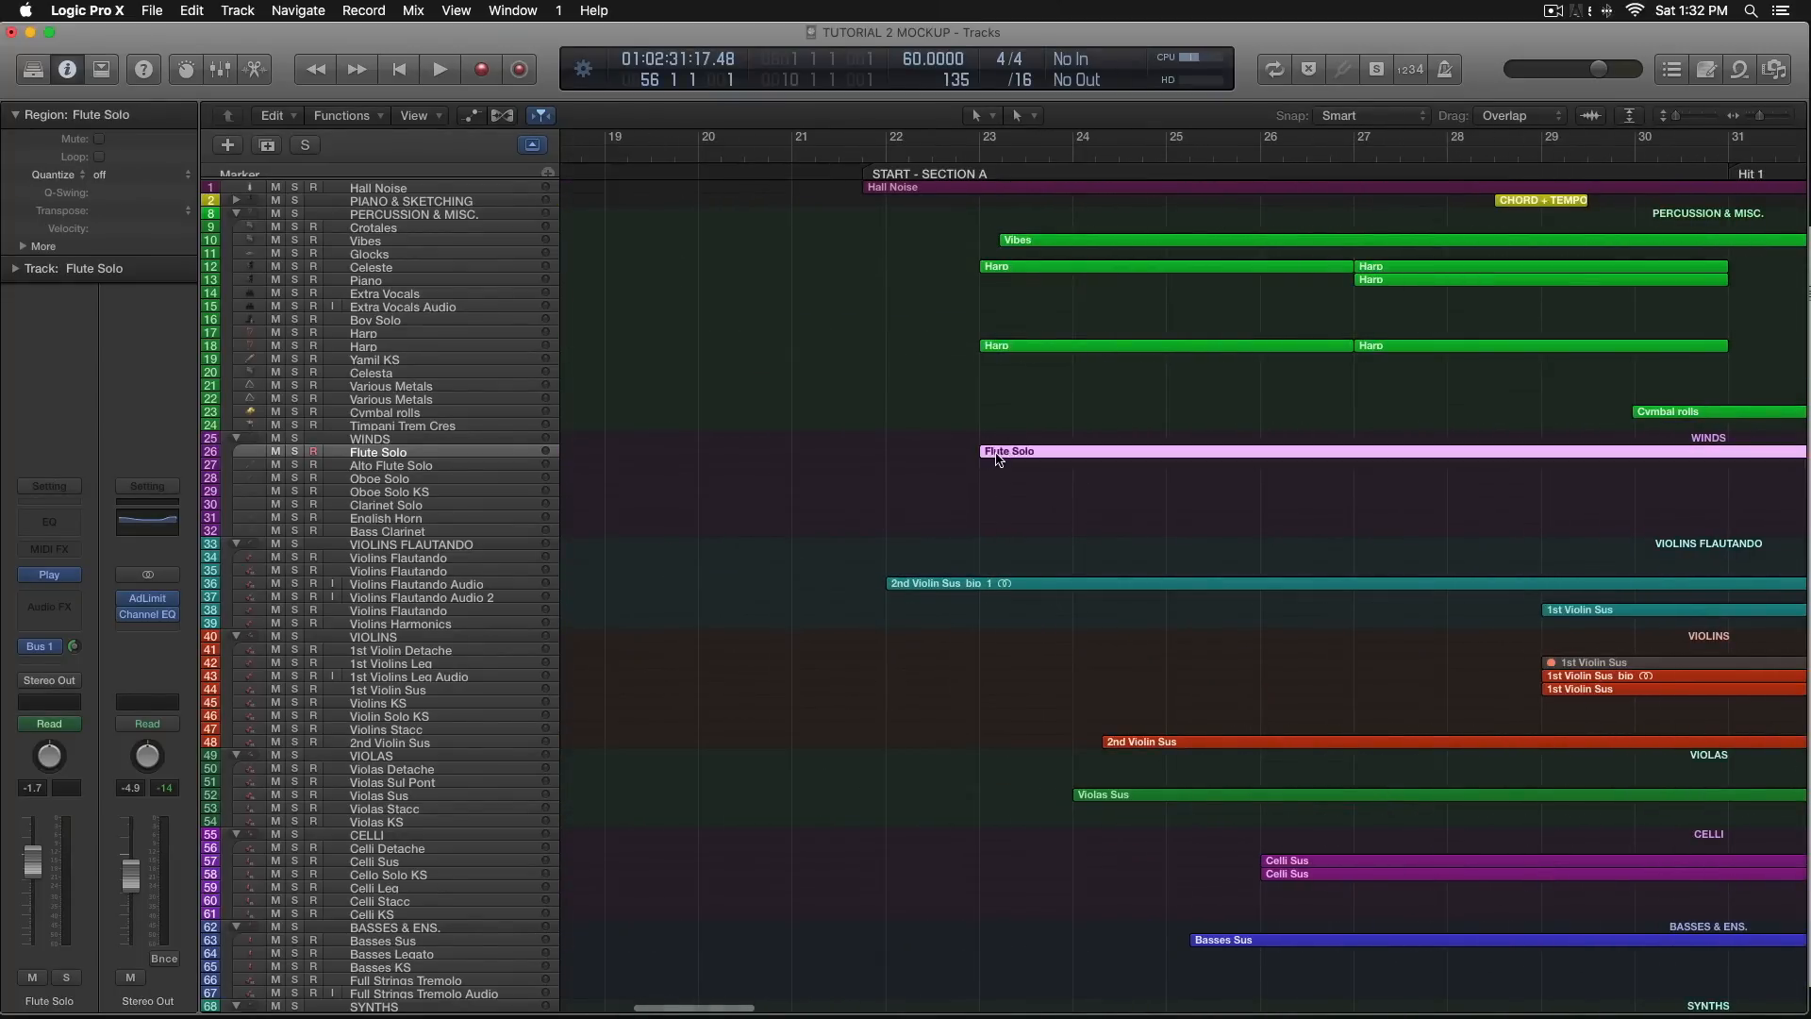
{"action": "double_click", "coordinate": [998, 458]}
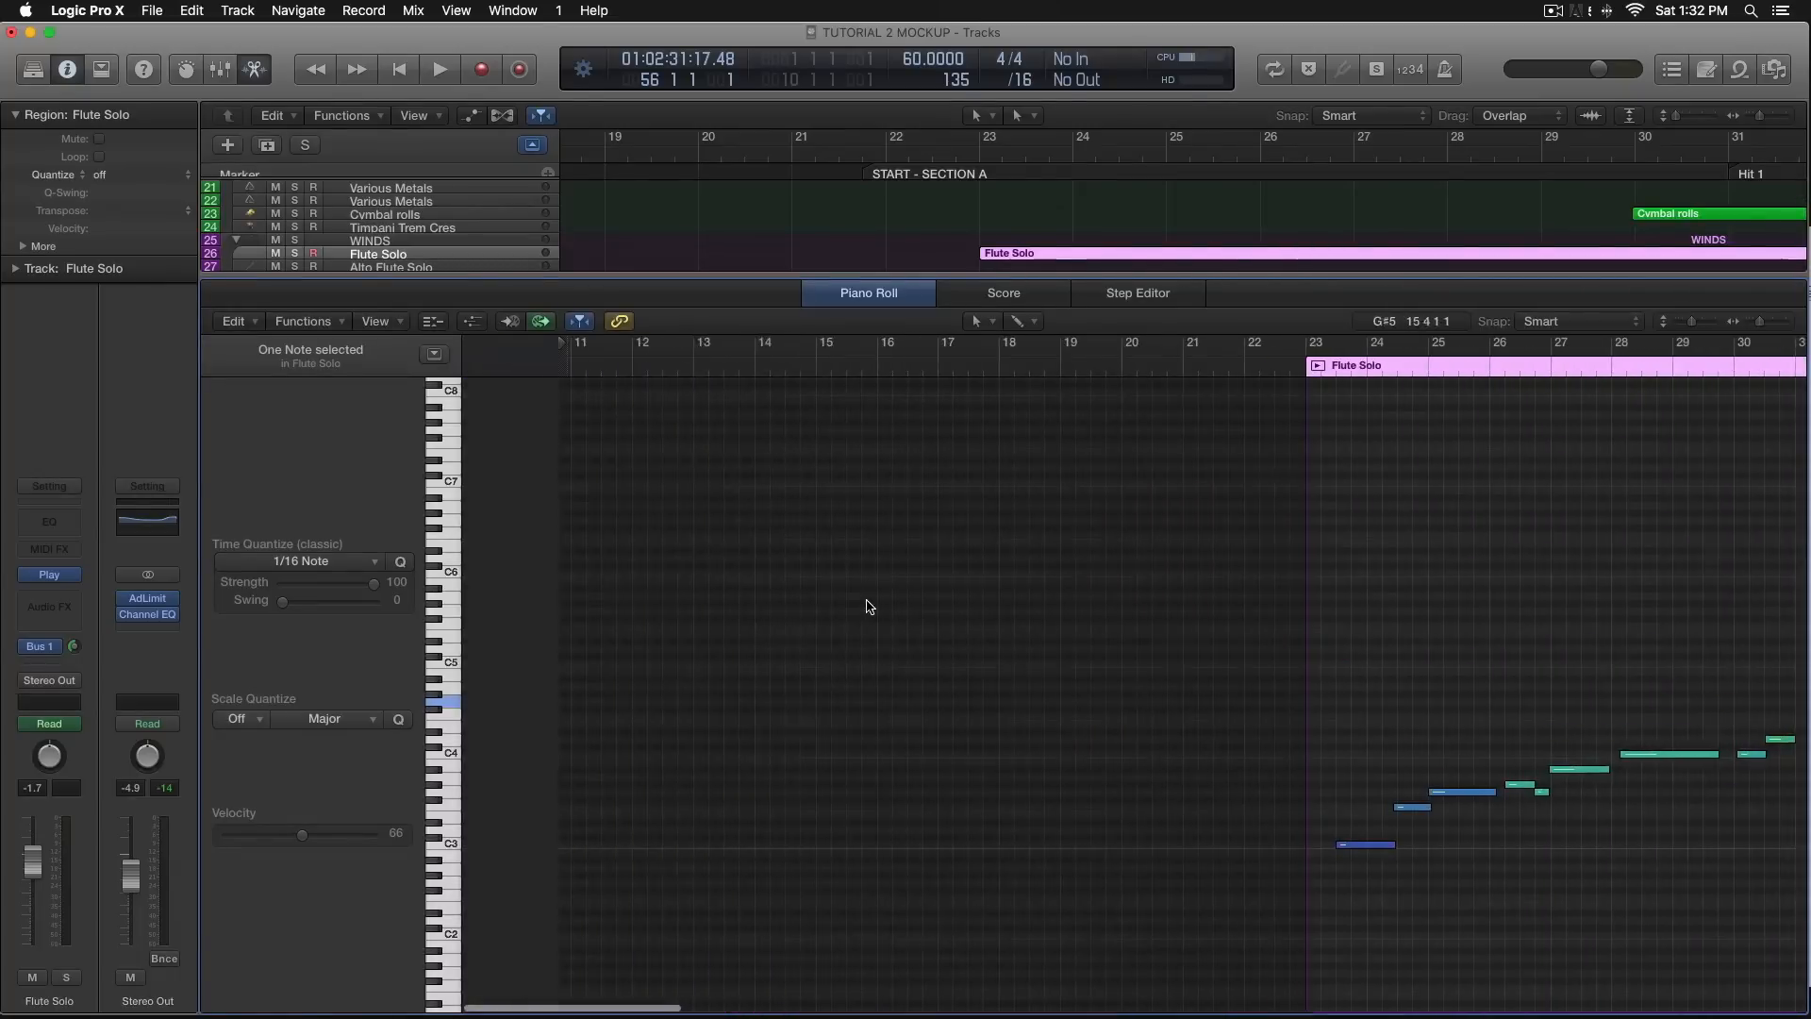
Place the playhead at beat 3 of bar 22, just before the flute solo region, and close the Piano Roll.
{"action": "left_click", "coordinate": [545, 364]}
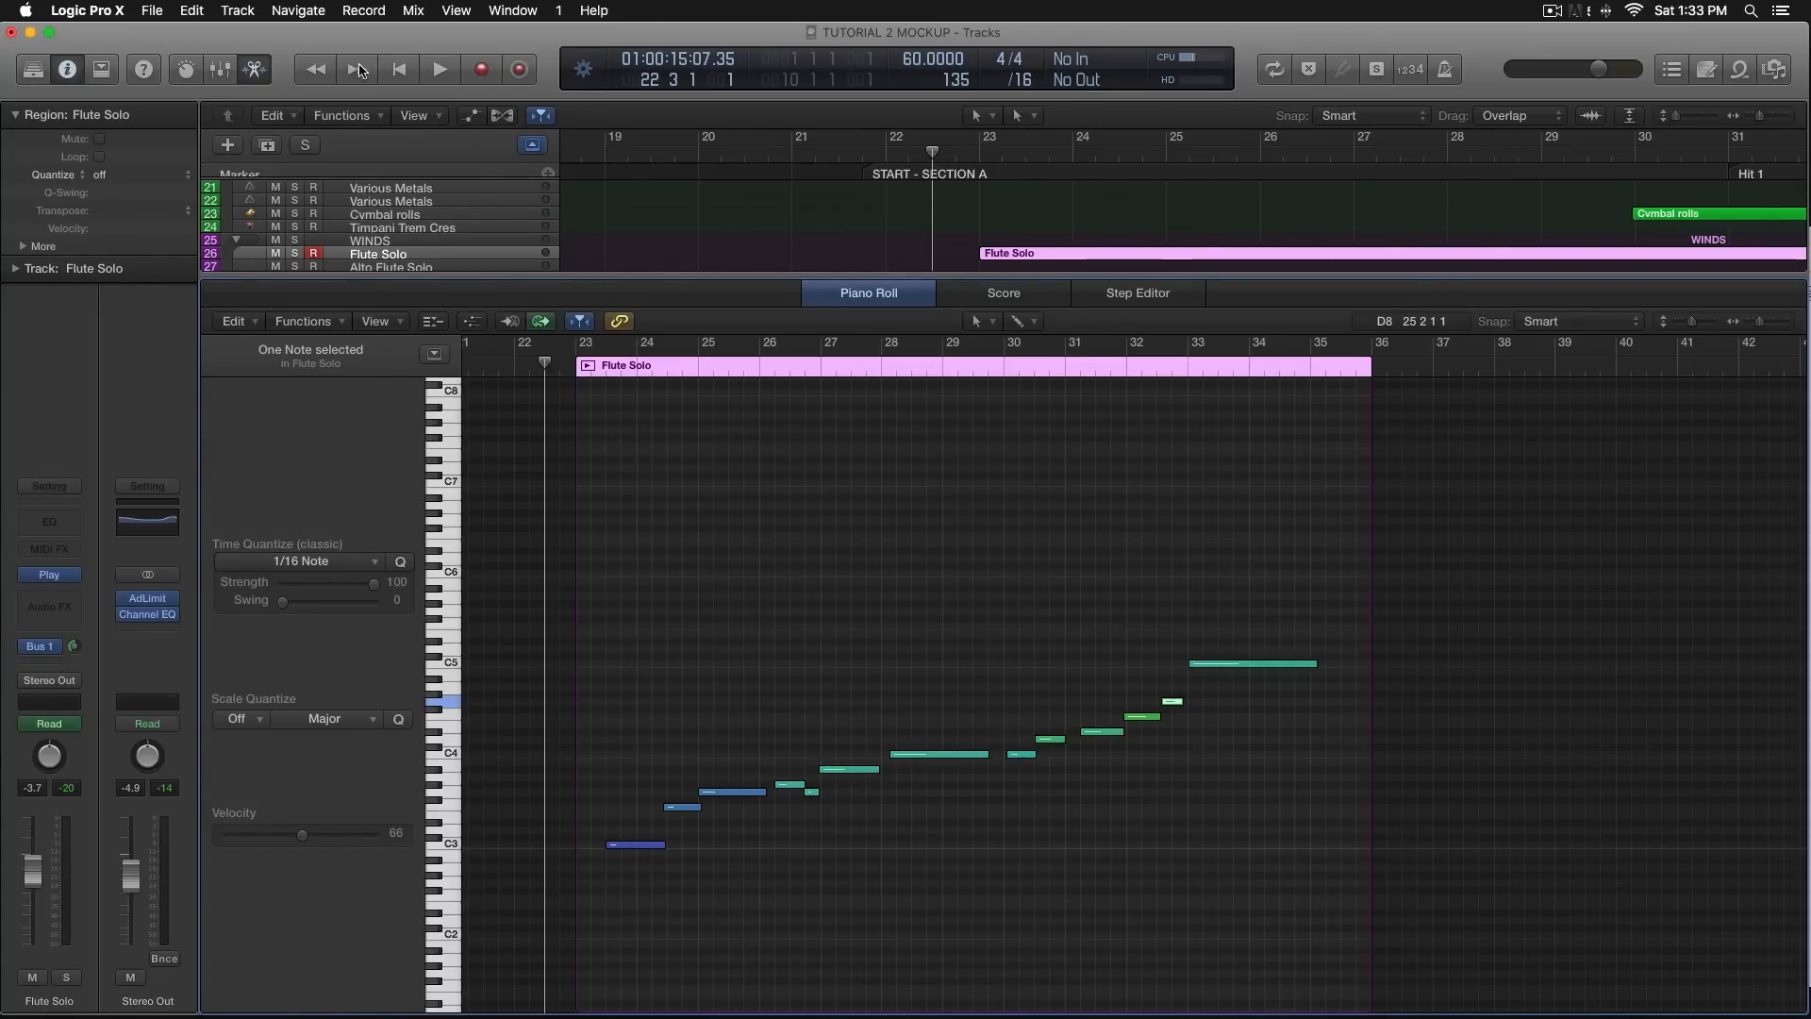
{"action": "left_click", "coordinate": [255, 69]}
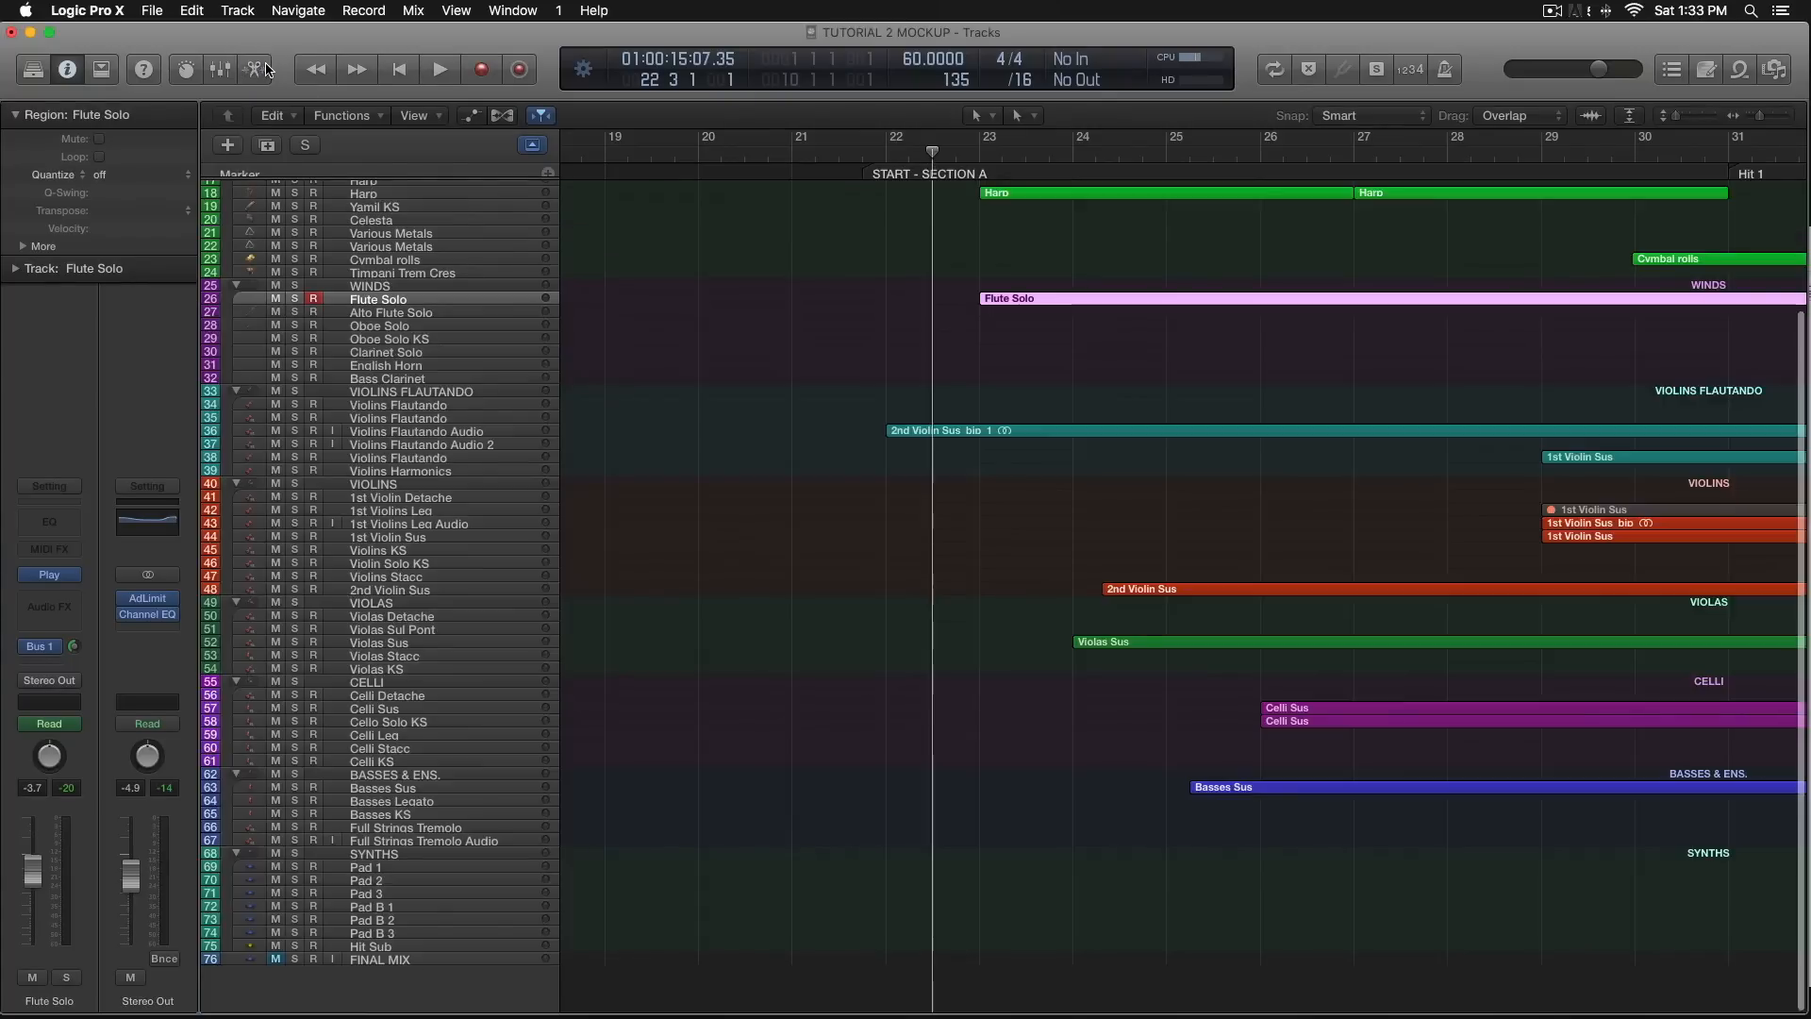
{"action": "scroll", "coordinate": [1029, 397], "scroll_direction": "right", "scroll_amount": 2}
{"action": "scroll", "coordinate": [1029, 397], "scroll_direction": "right", "scroll_amount": 2}
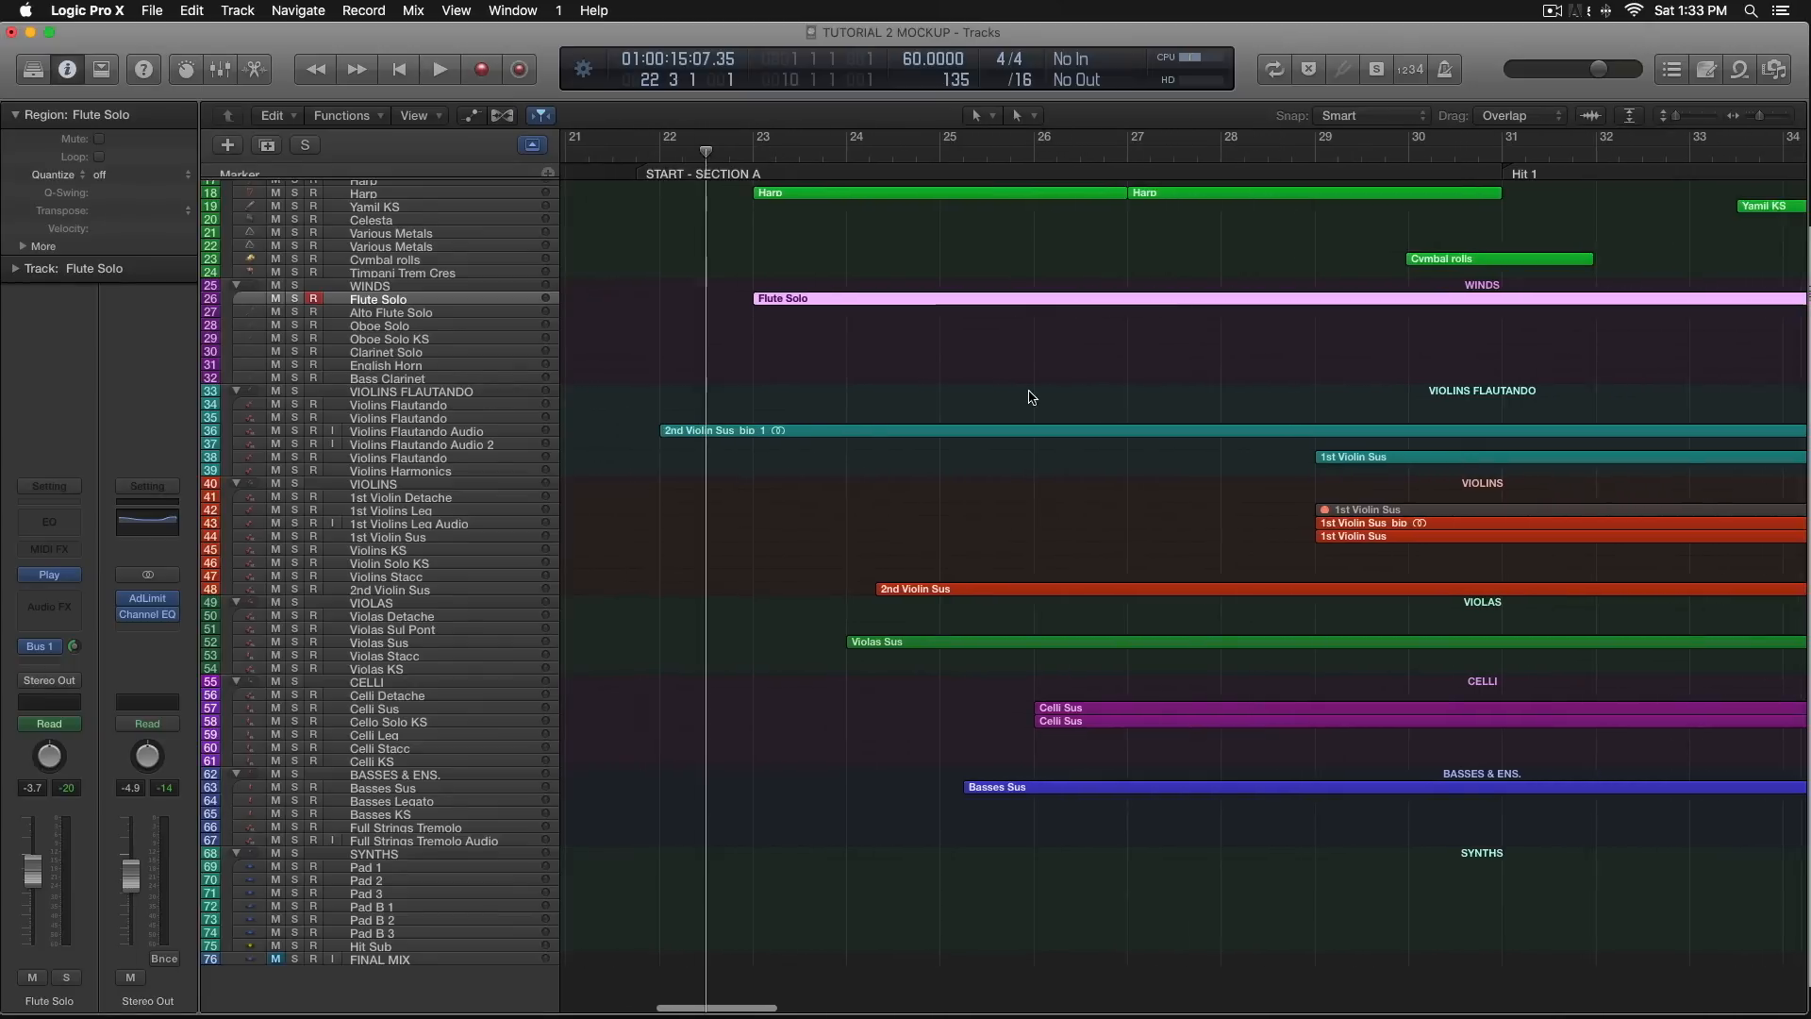
{"action": "scroll", "coordinate": [1027, 397], "scroll_direction": "up", "scroll_amount": 1}
Deselect the Flute Solo region and check the flute solo takeaway in TextEdit's Tutorial 2 Notes before returning to Logic Pro X.
{"action": "left_click", "coordinate": [936, 328]}
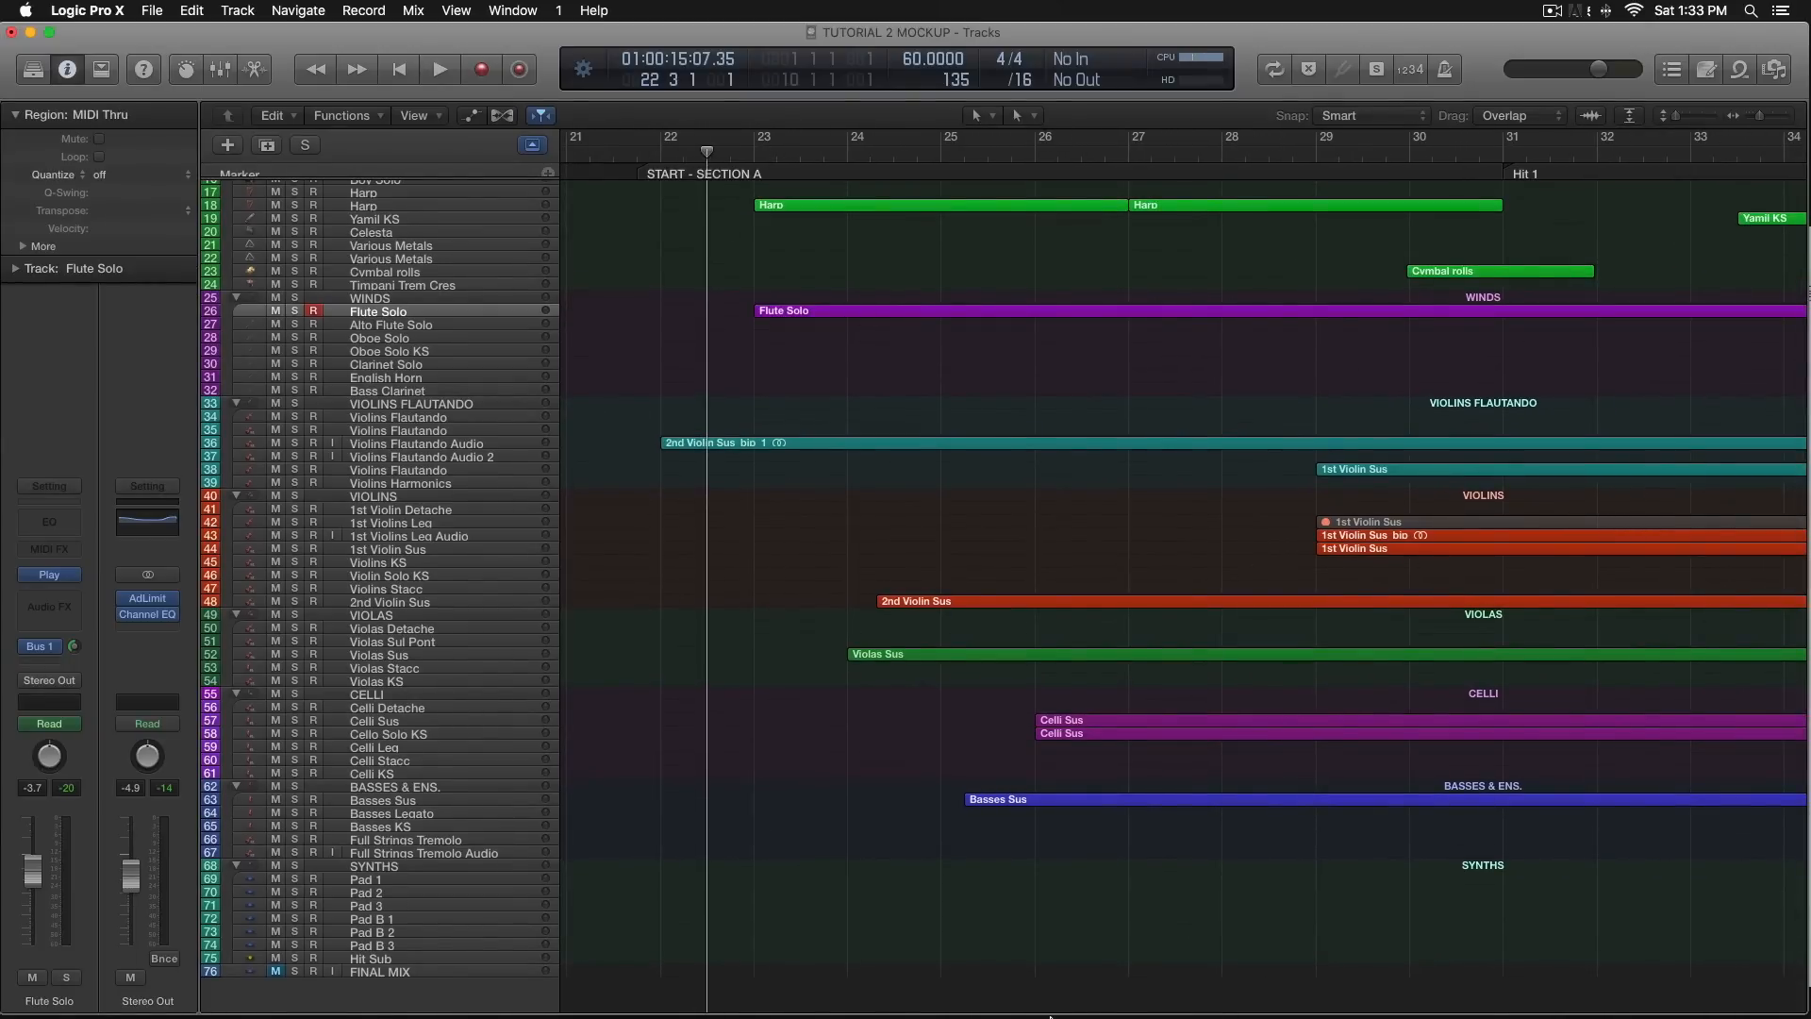
{"action": "left_click", "coordinate": [1237, 976]}
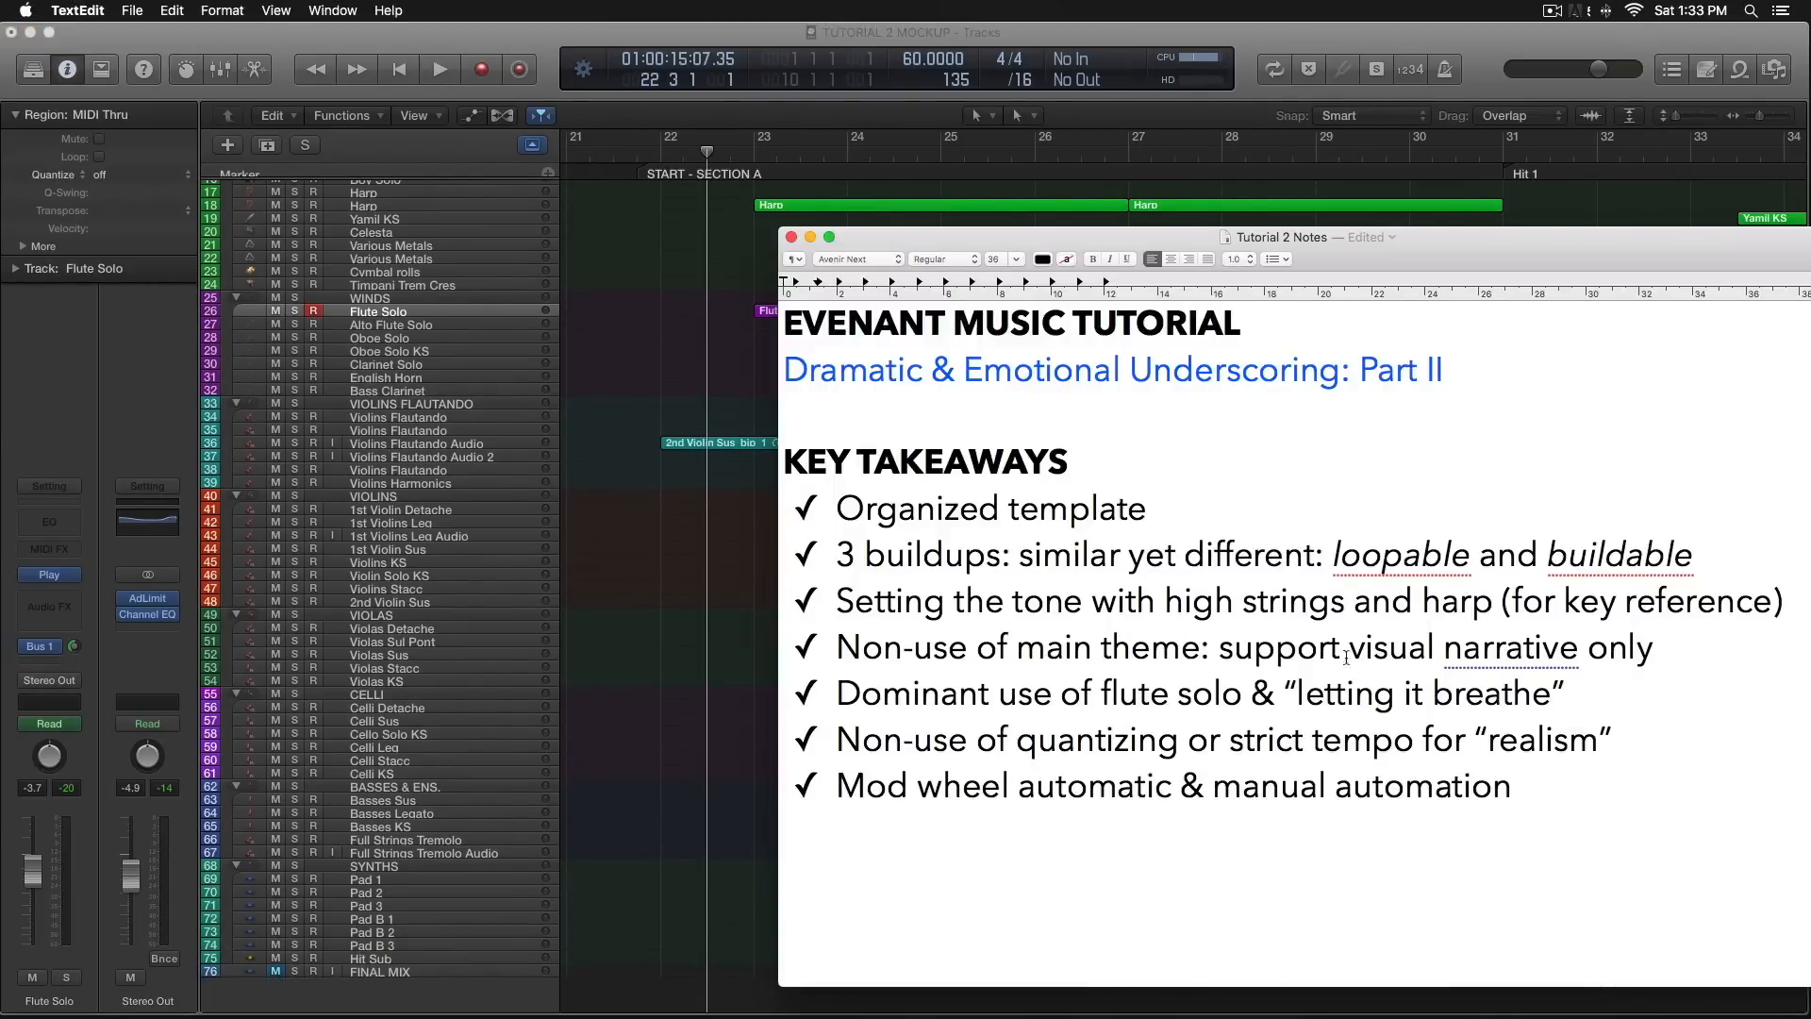
{"action": "left_click", "coordinate": [700, 553]}
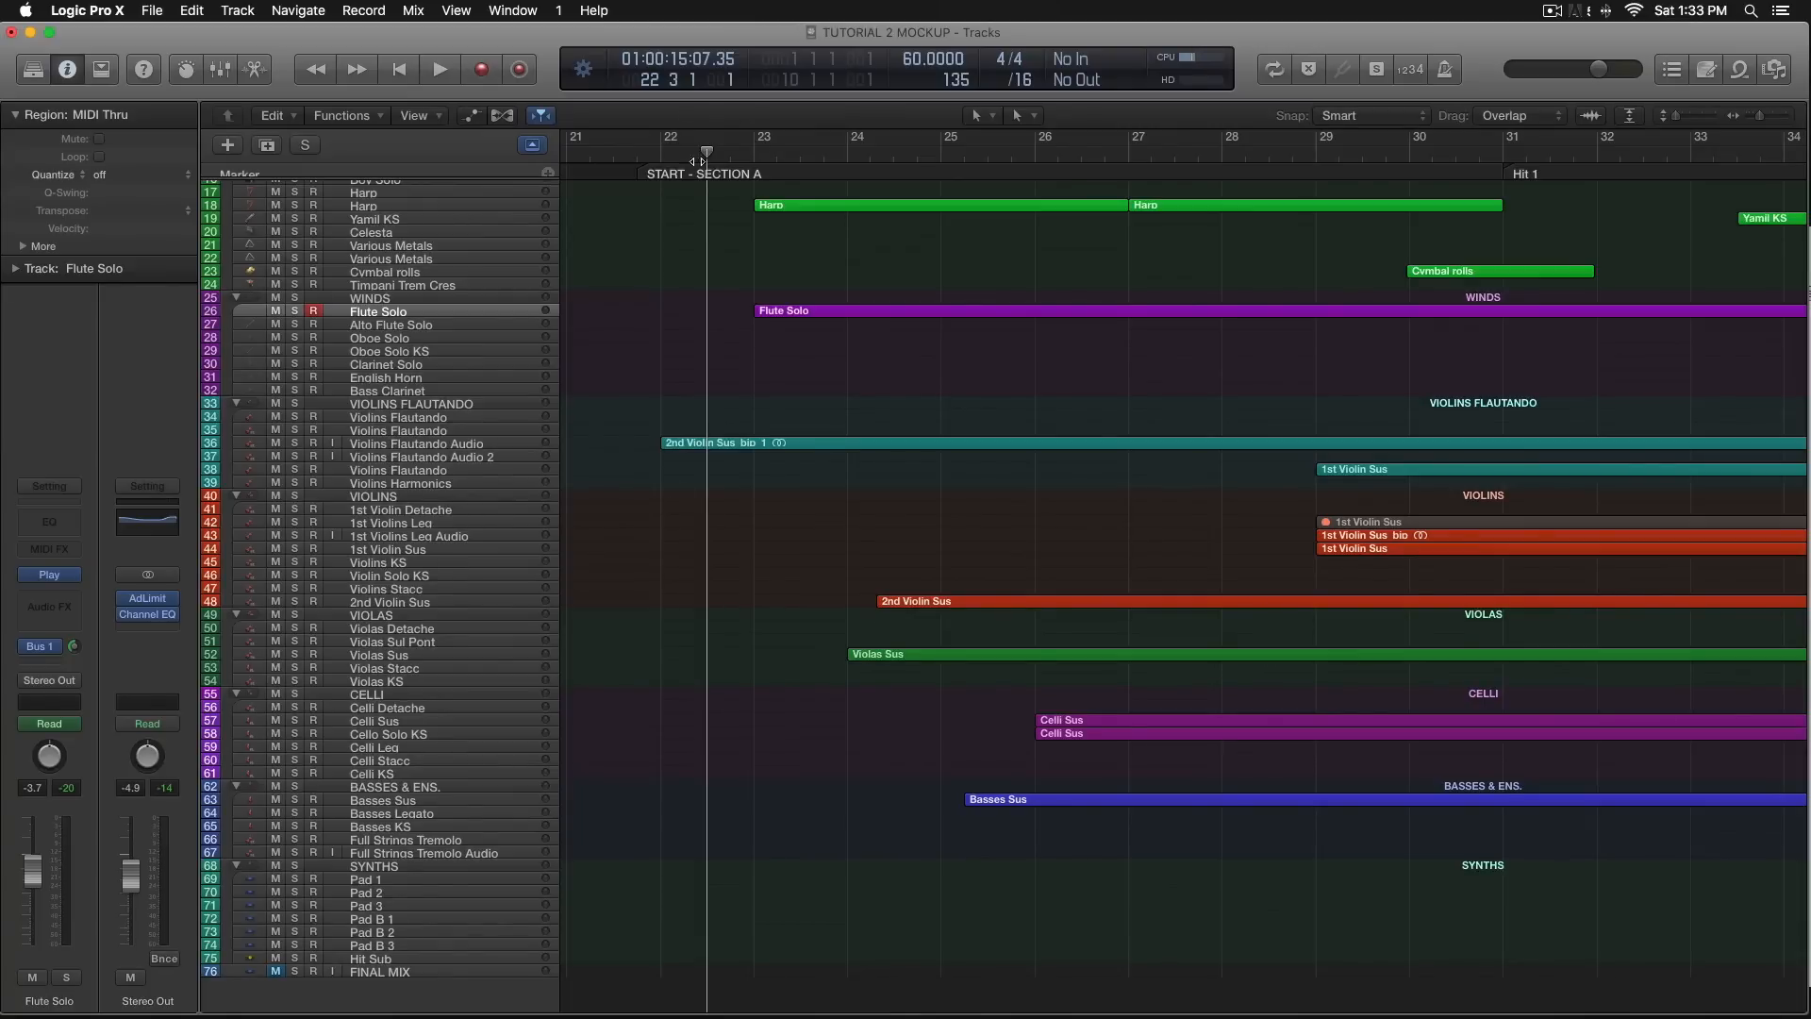
Reopen the Section A Flute Solo region in the Piano Roll and examine its notes' timing up close, ending at its opening notes.
{"action": "double_click", "coordinate": [784, 318]}
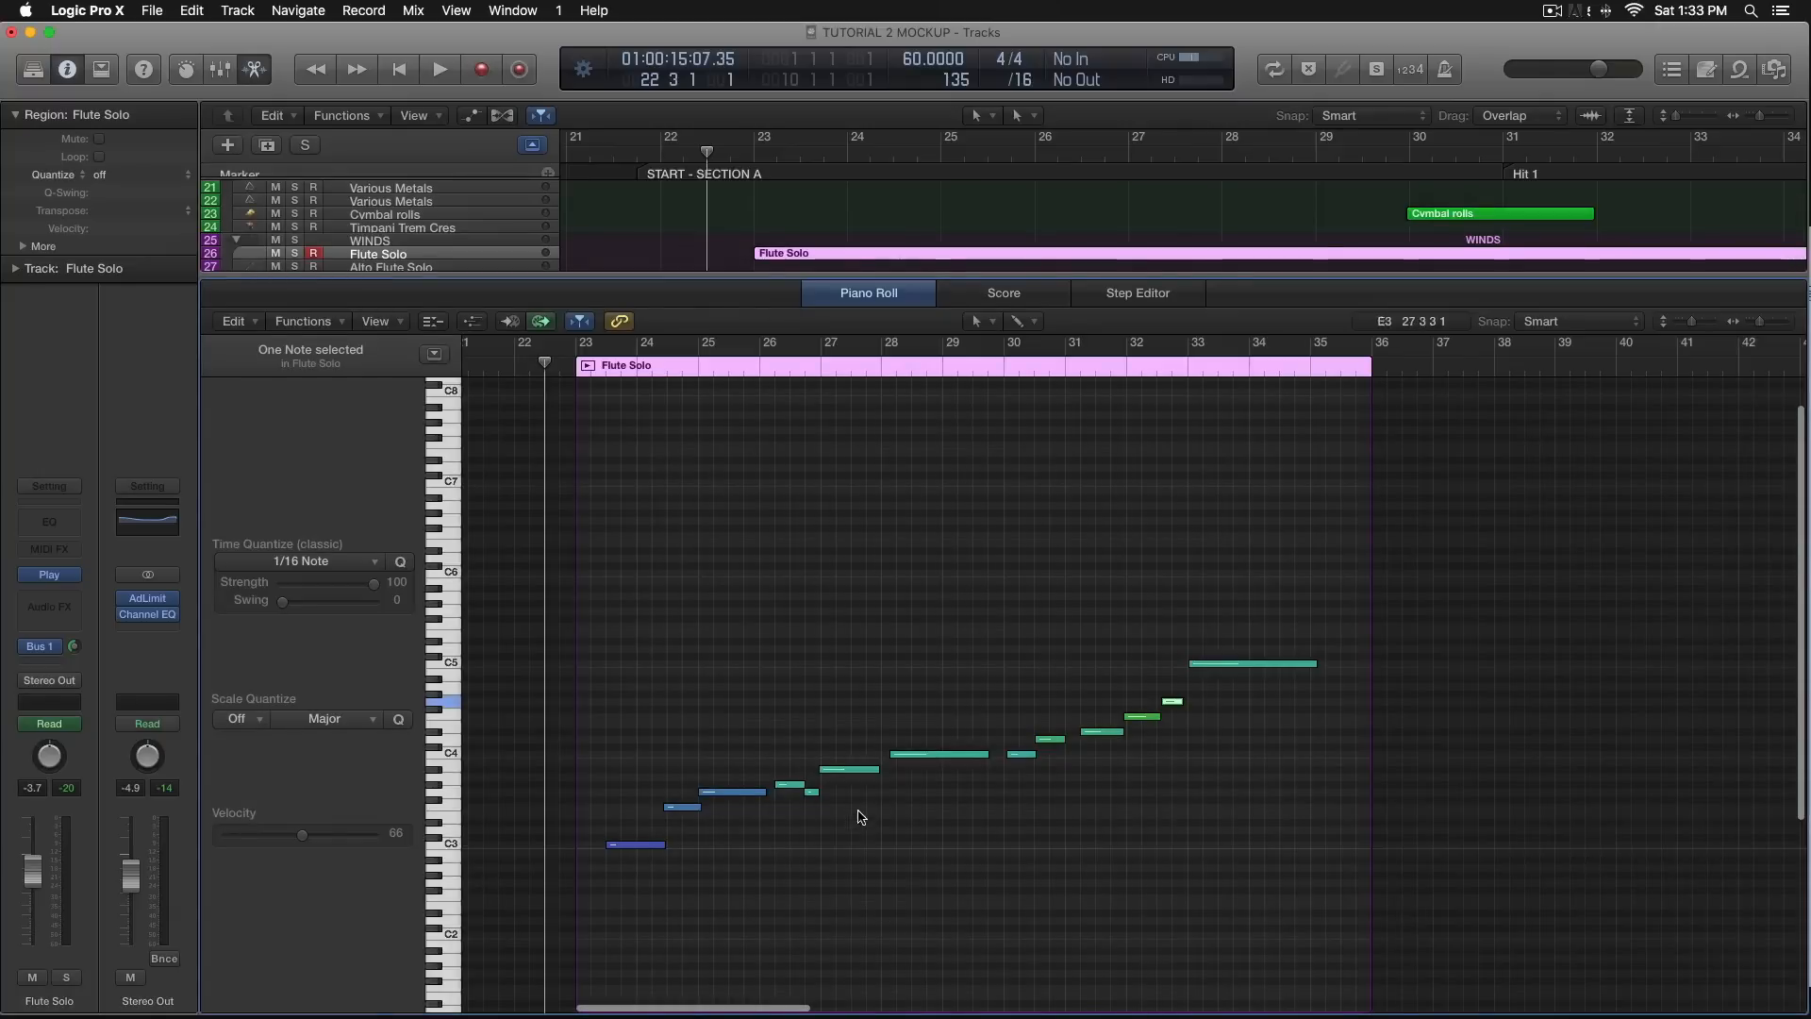
{"action": "scroll", "coordinate": [1387, 607], "scroll_direction": "up", "scroll_amount": 6}
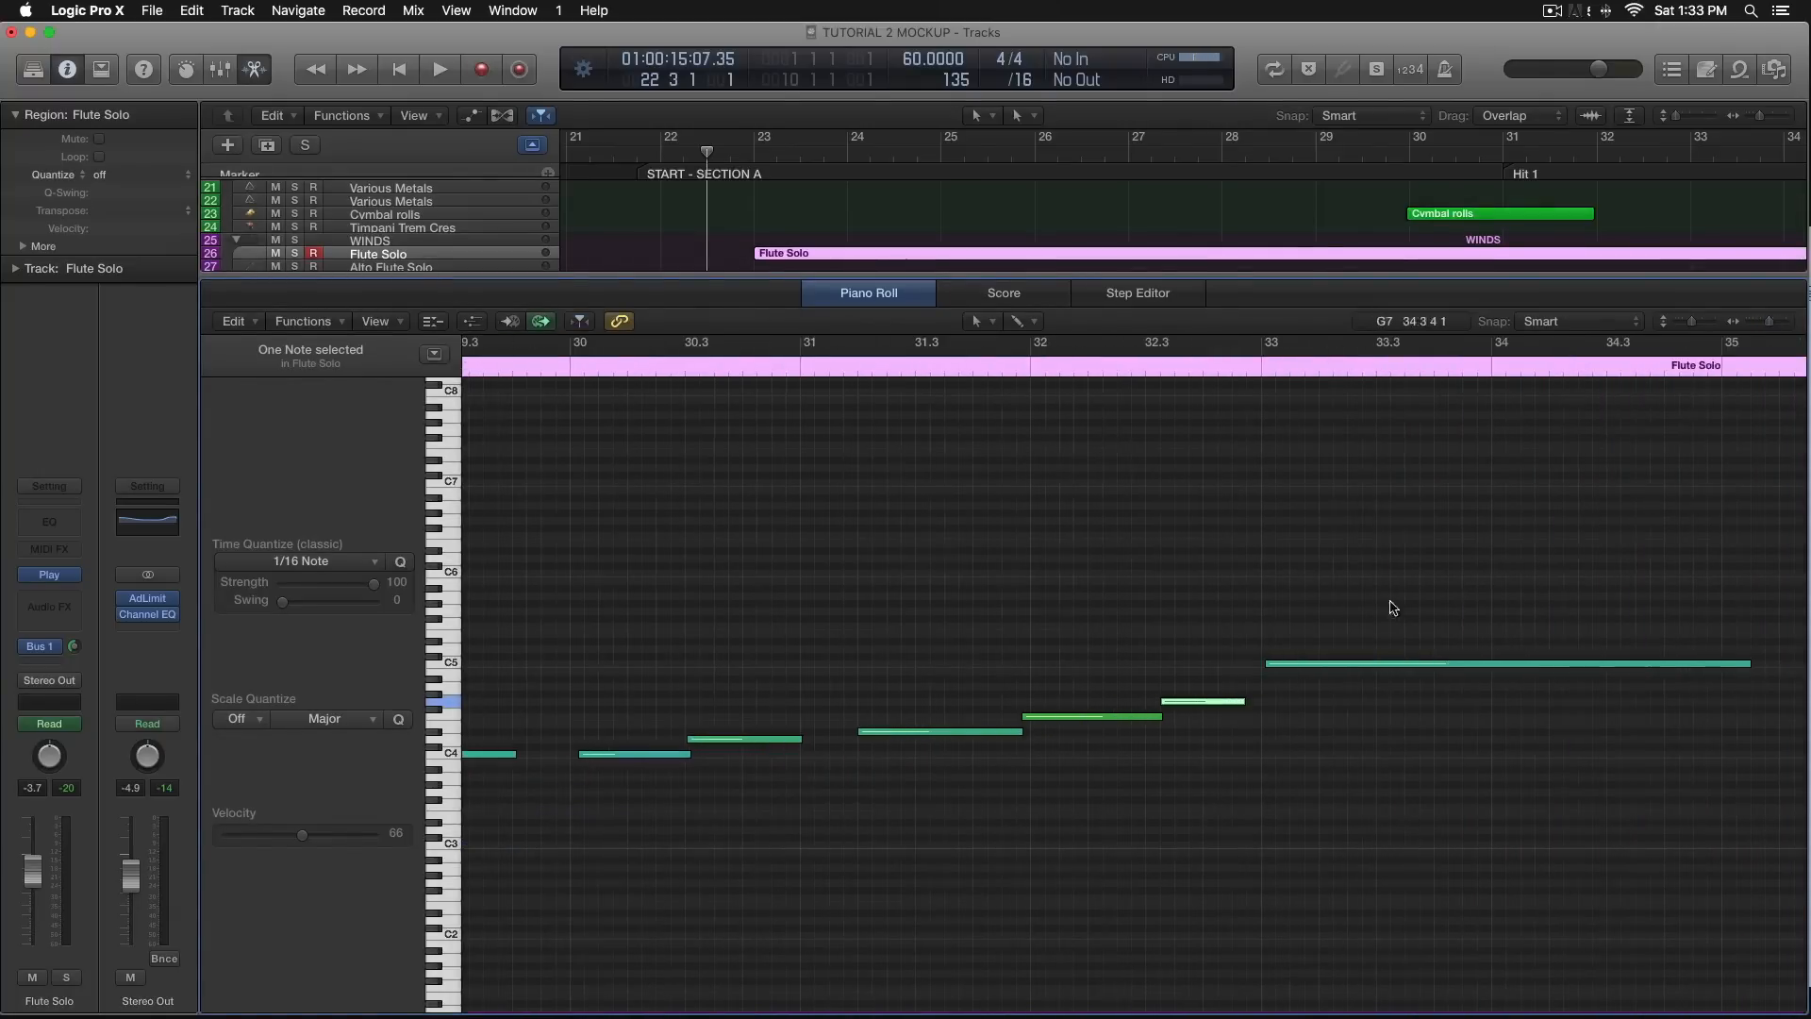
{"action": "scroll", "coordinate": [1331, 650], "scroll_direction": "left", "scroll_amount": 10}
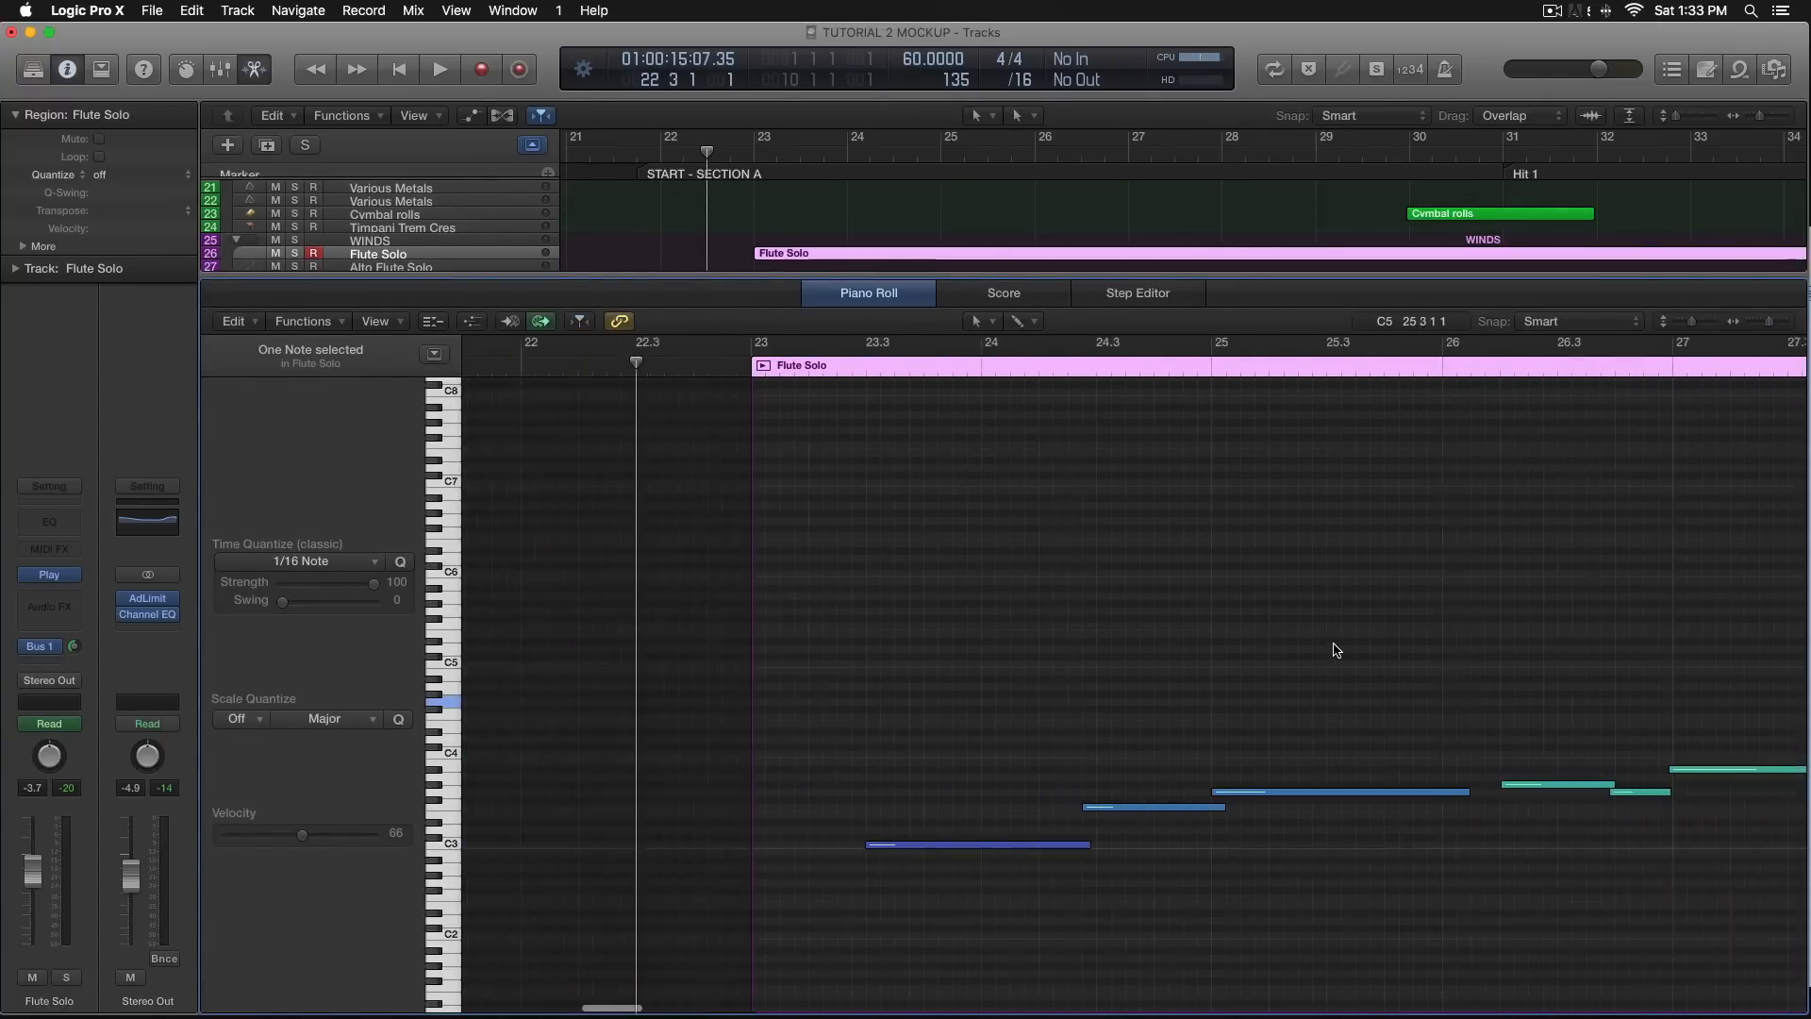
Mark out the opening flute notes from bar 23 with a selection box, and clear the selection.
{"action": "scroll", "coordinate": [1037, 651], "scroll_direction": "right", "scroll_amount": 1}
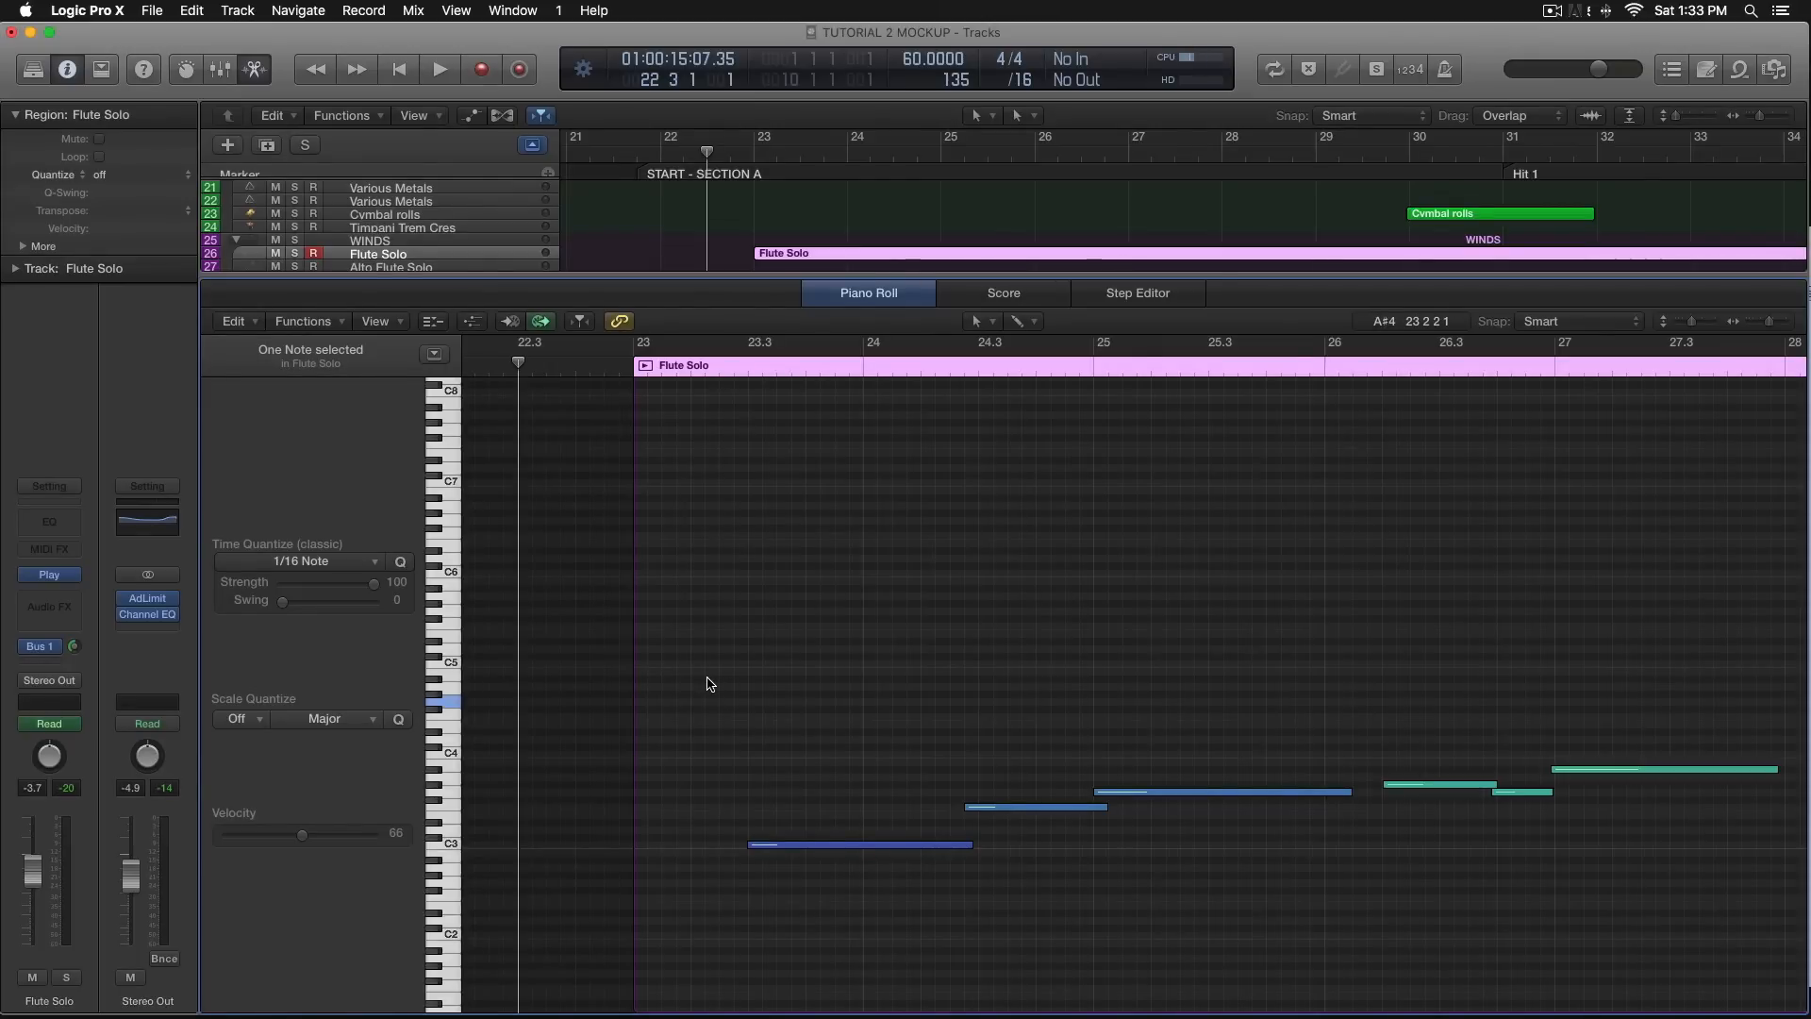
{"action": "left_click_drag", "start_coordinate": [679, 659], "coordinate": [1188, 887]}
{"action": "left_click", "coordinate": [1176, 732]}
{"action": "scroll", "coordinate": [1123, 727], "scroll_direction": "right", "scroll_amount": 3}
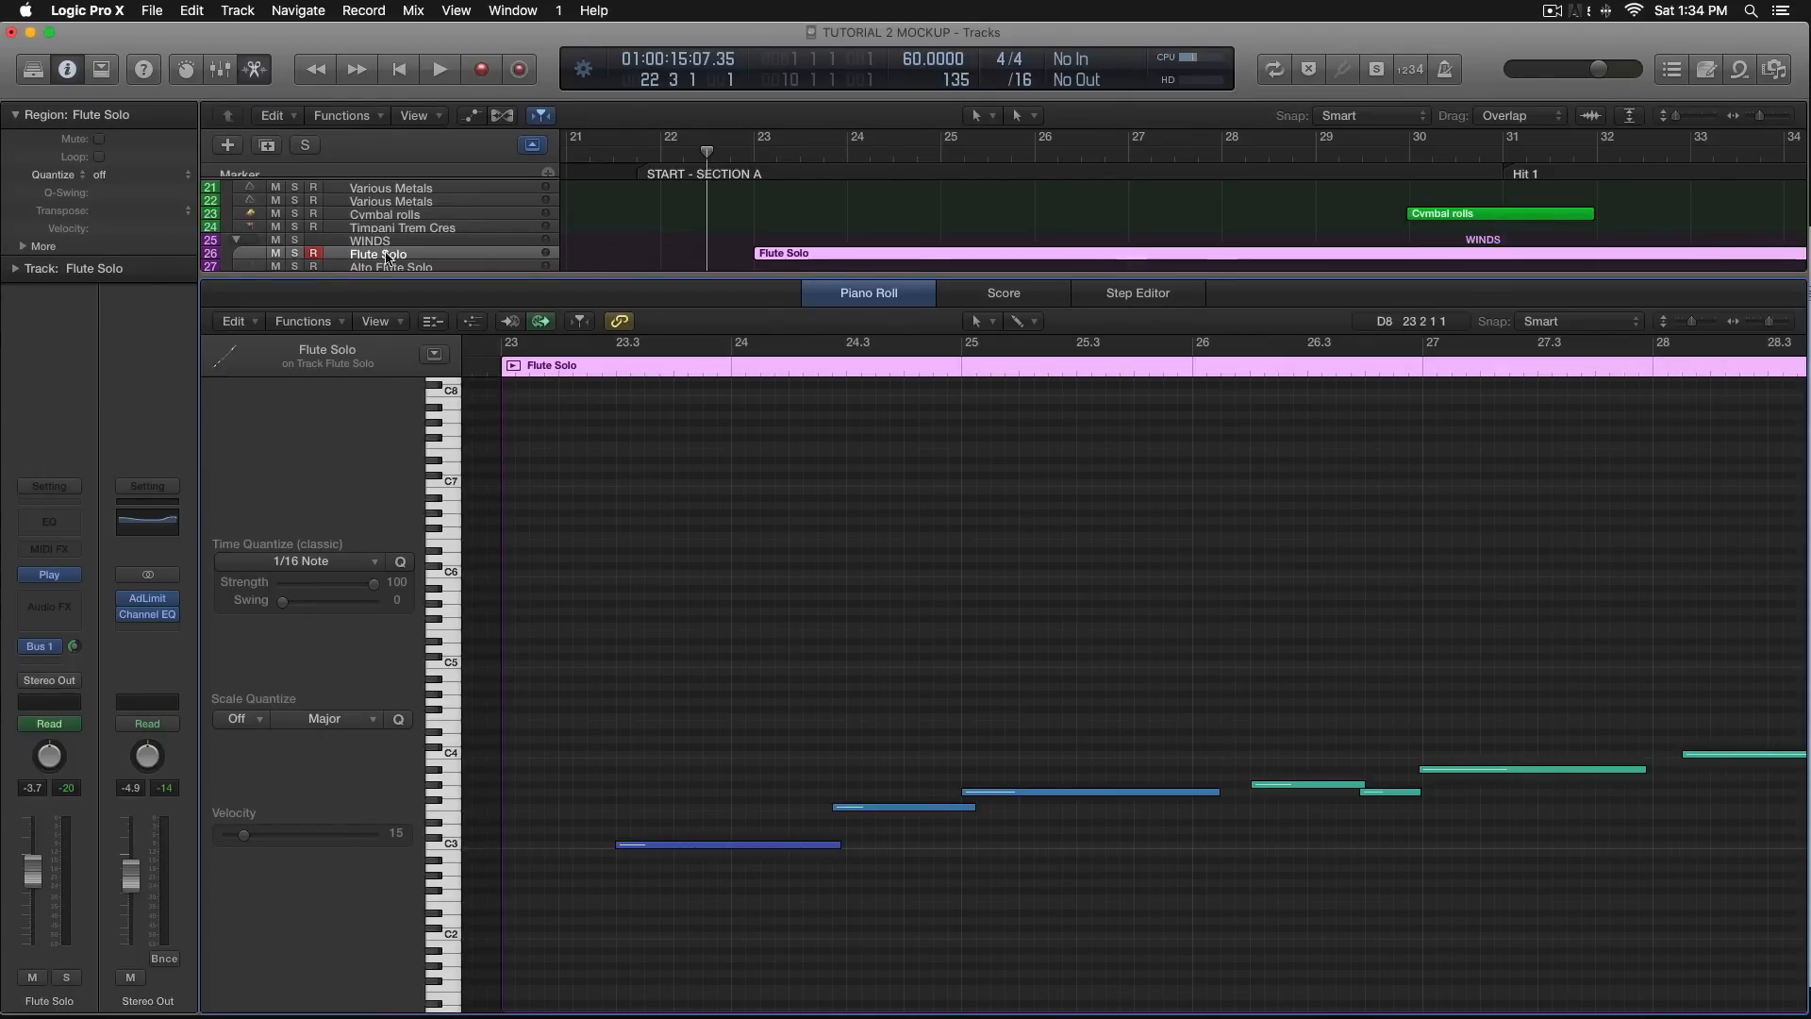
Solo the Flute Solo track and play its opening phrase from beat 2 of bar 23 into bar 26.
{"action": "key", "text": "s"}
{"action": "left_click", "coordinate": [579, 366]}
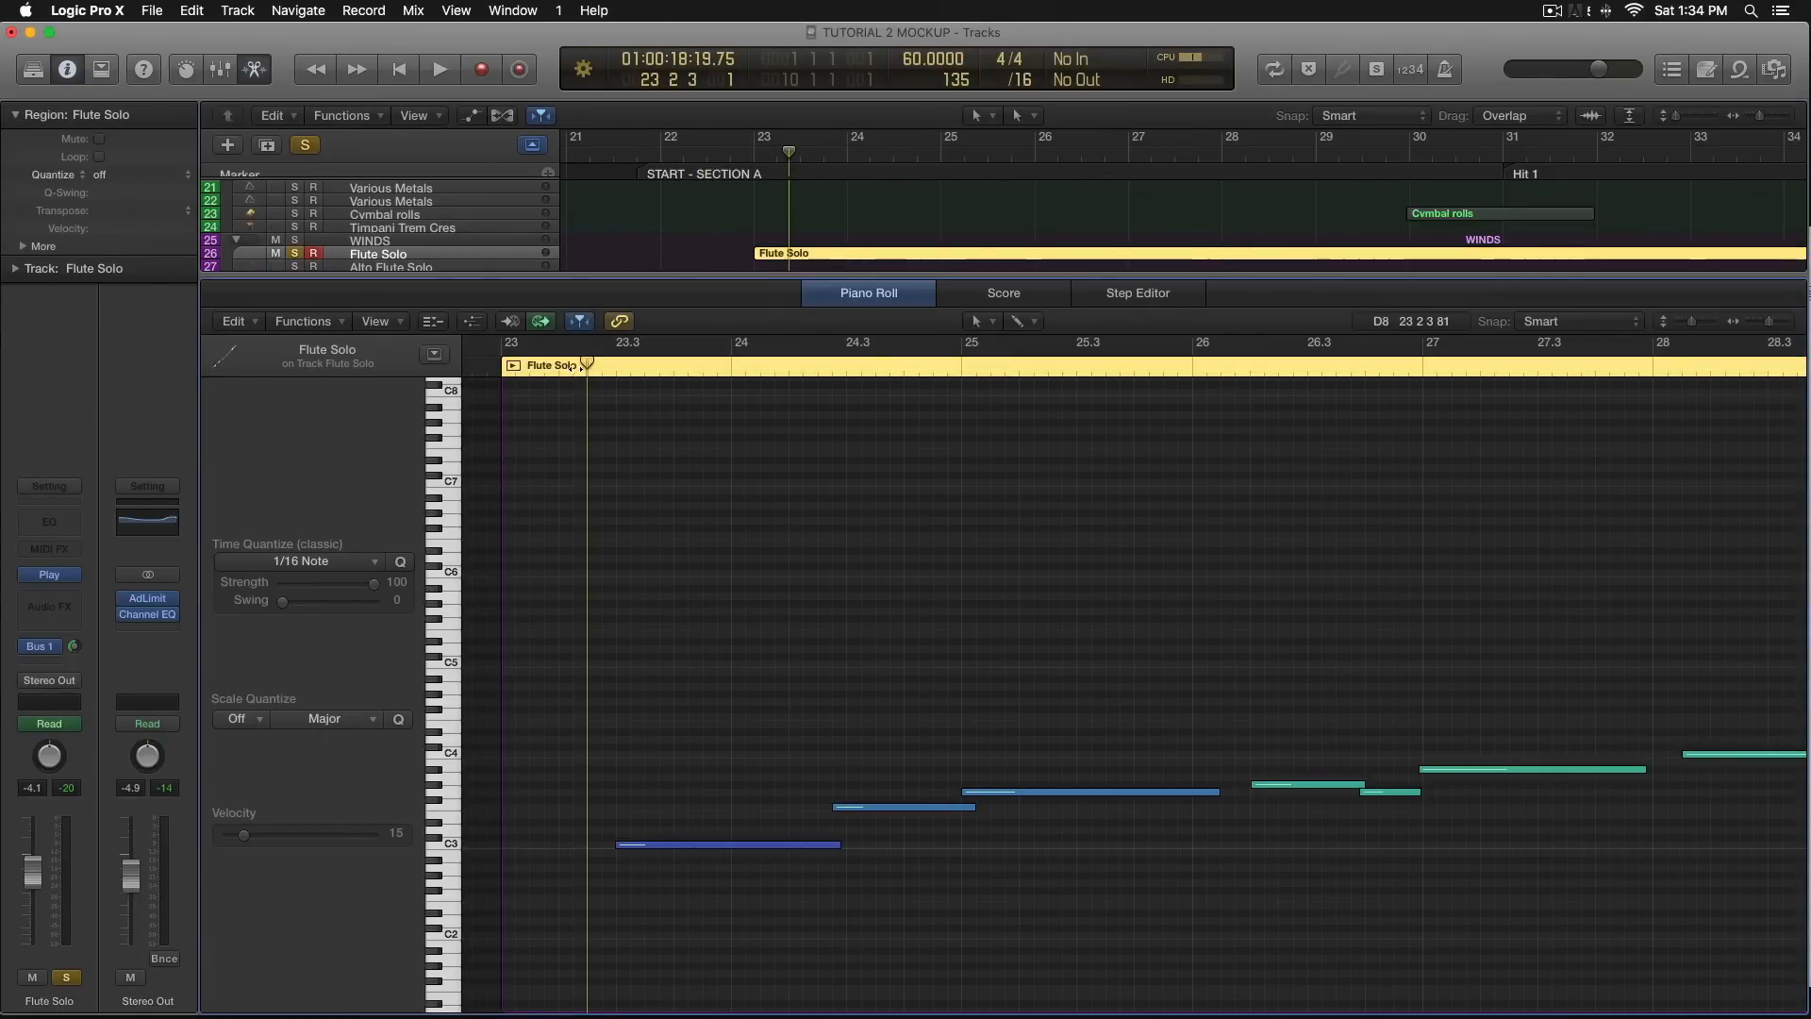
{"action": "key", "text": "space"}
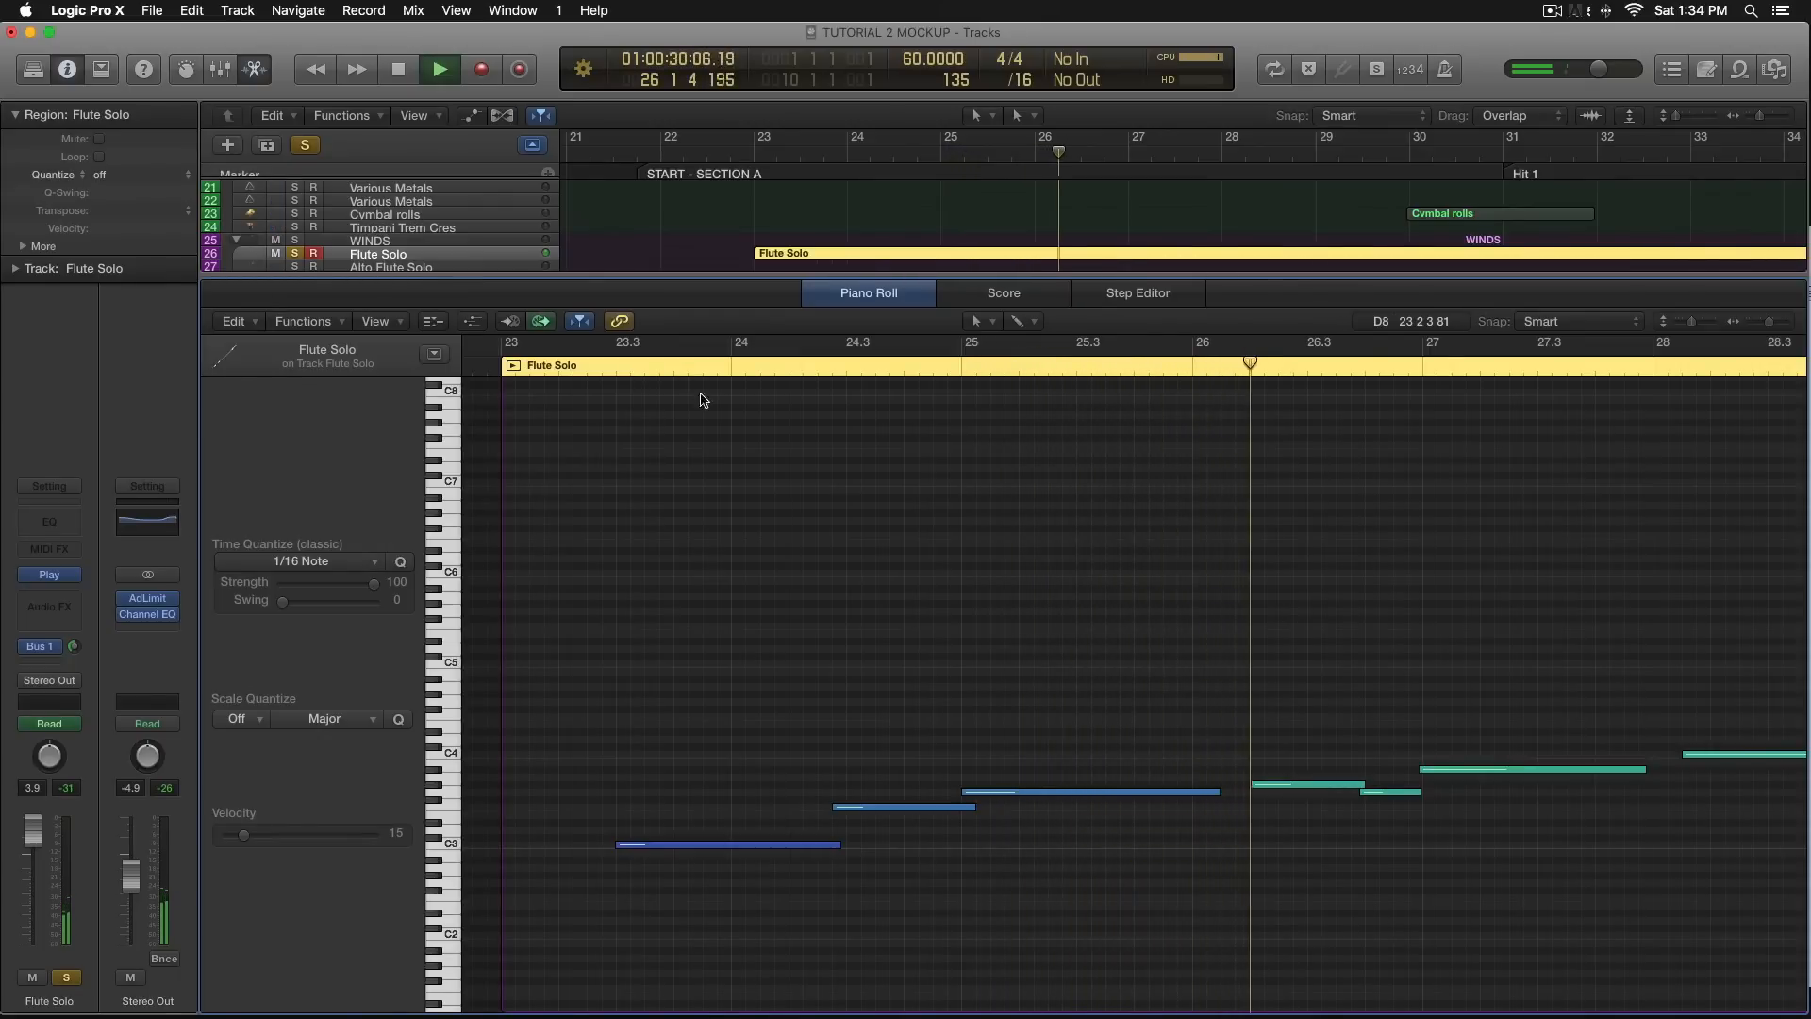
{"action": "key", "text": "space"}
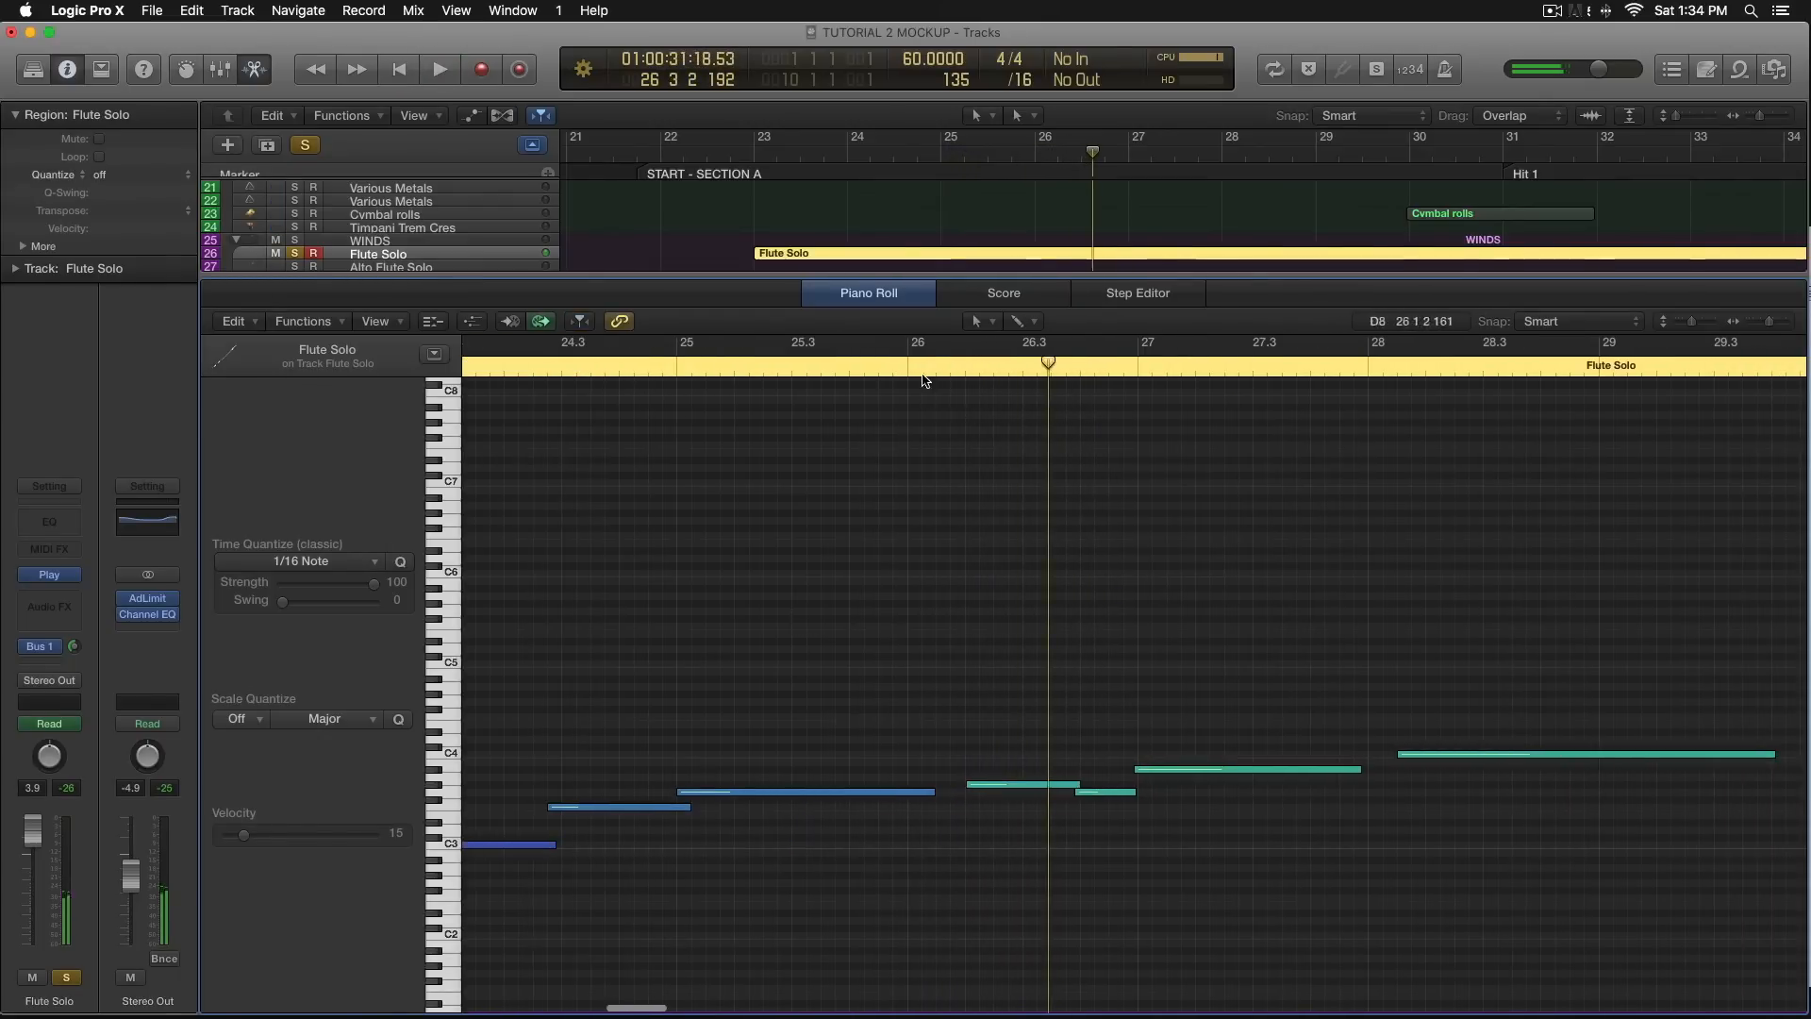
Play the soloed flute line from the start of bar 28 into its long note, and stop playback.
{"action": "left_click", "coordinate": [1368, 368]}
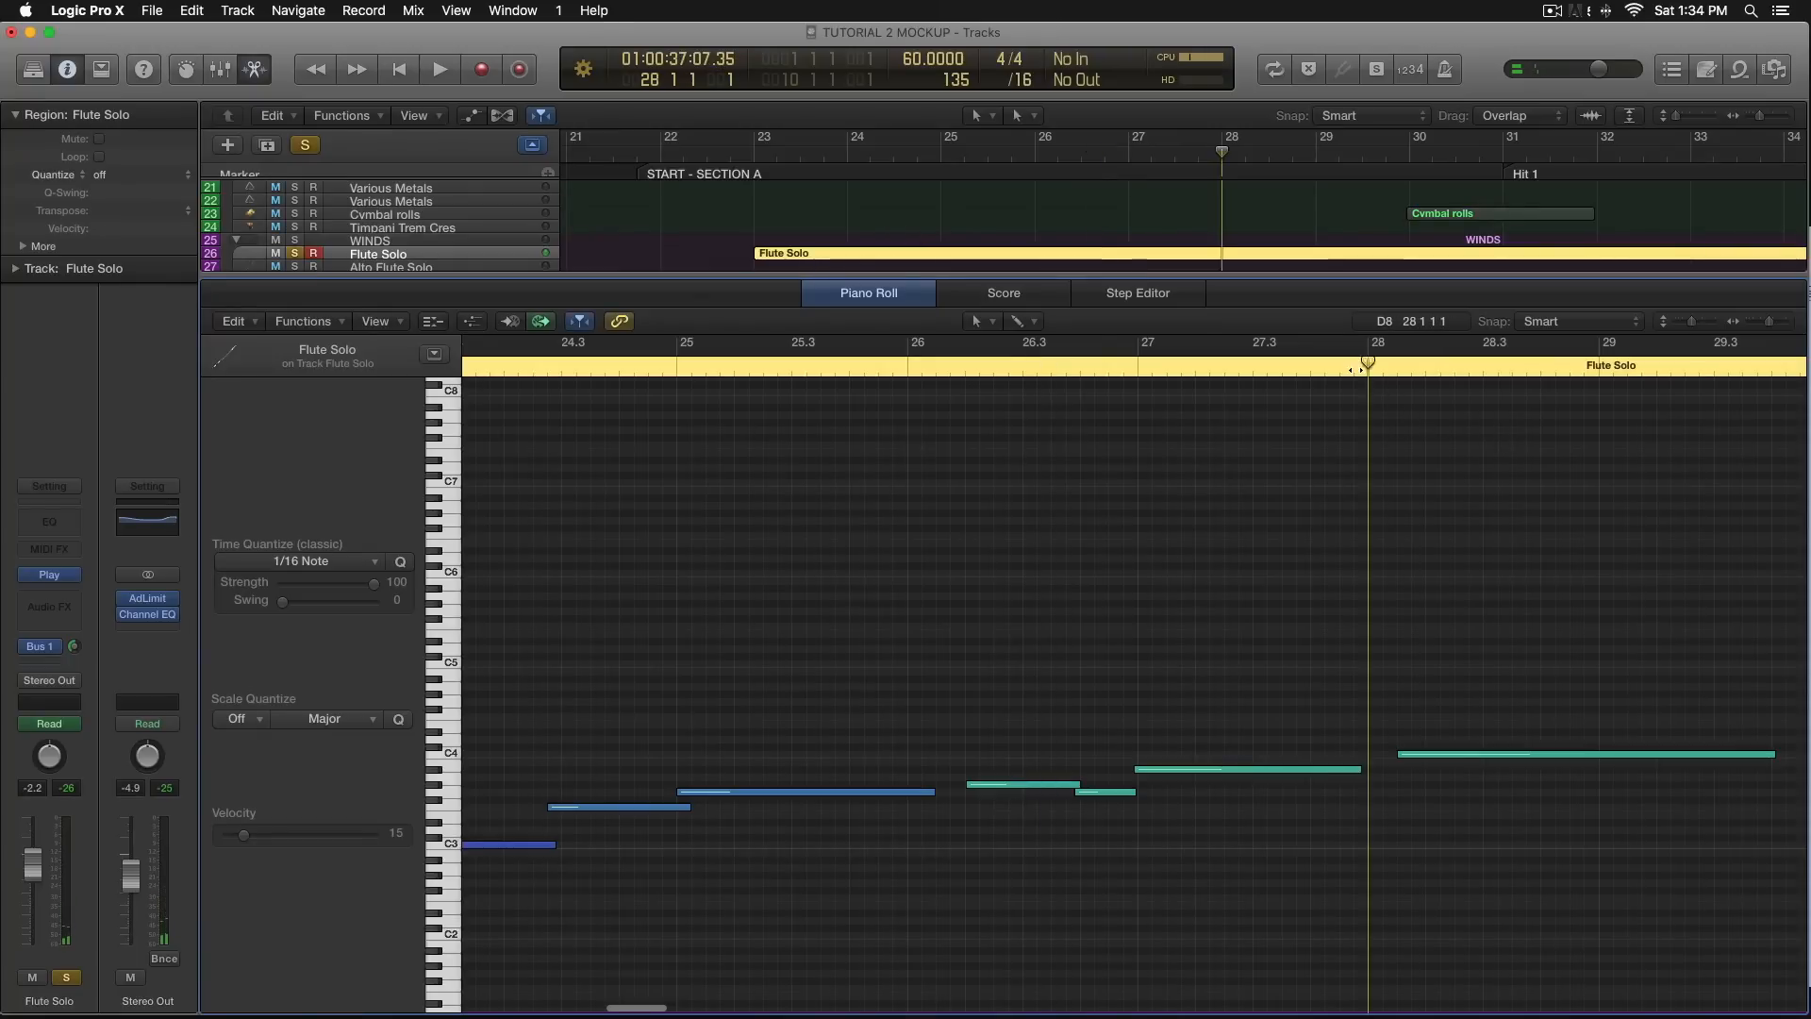
{"action": "key", "text": "space"}
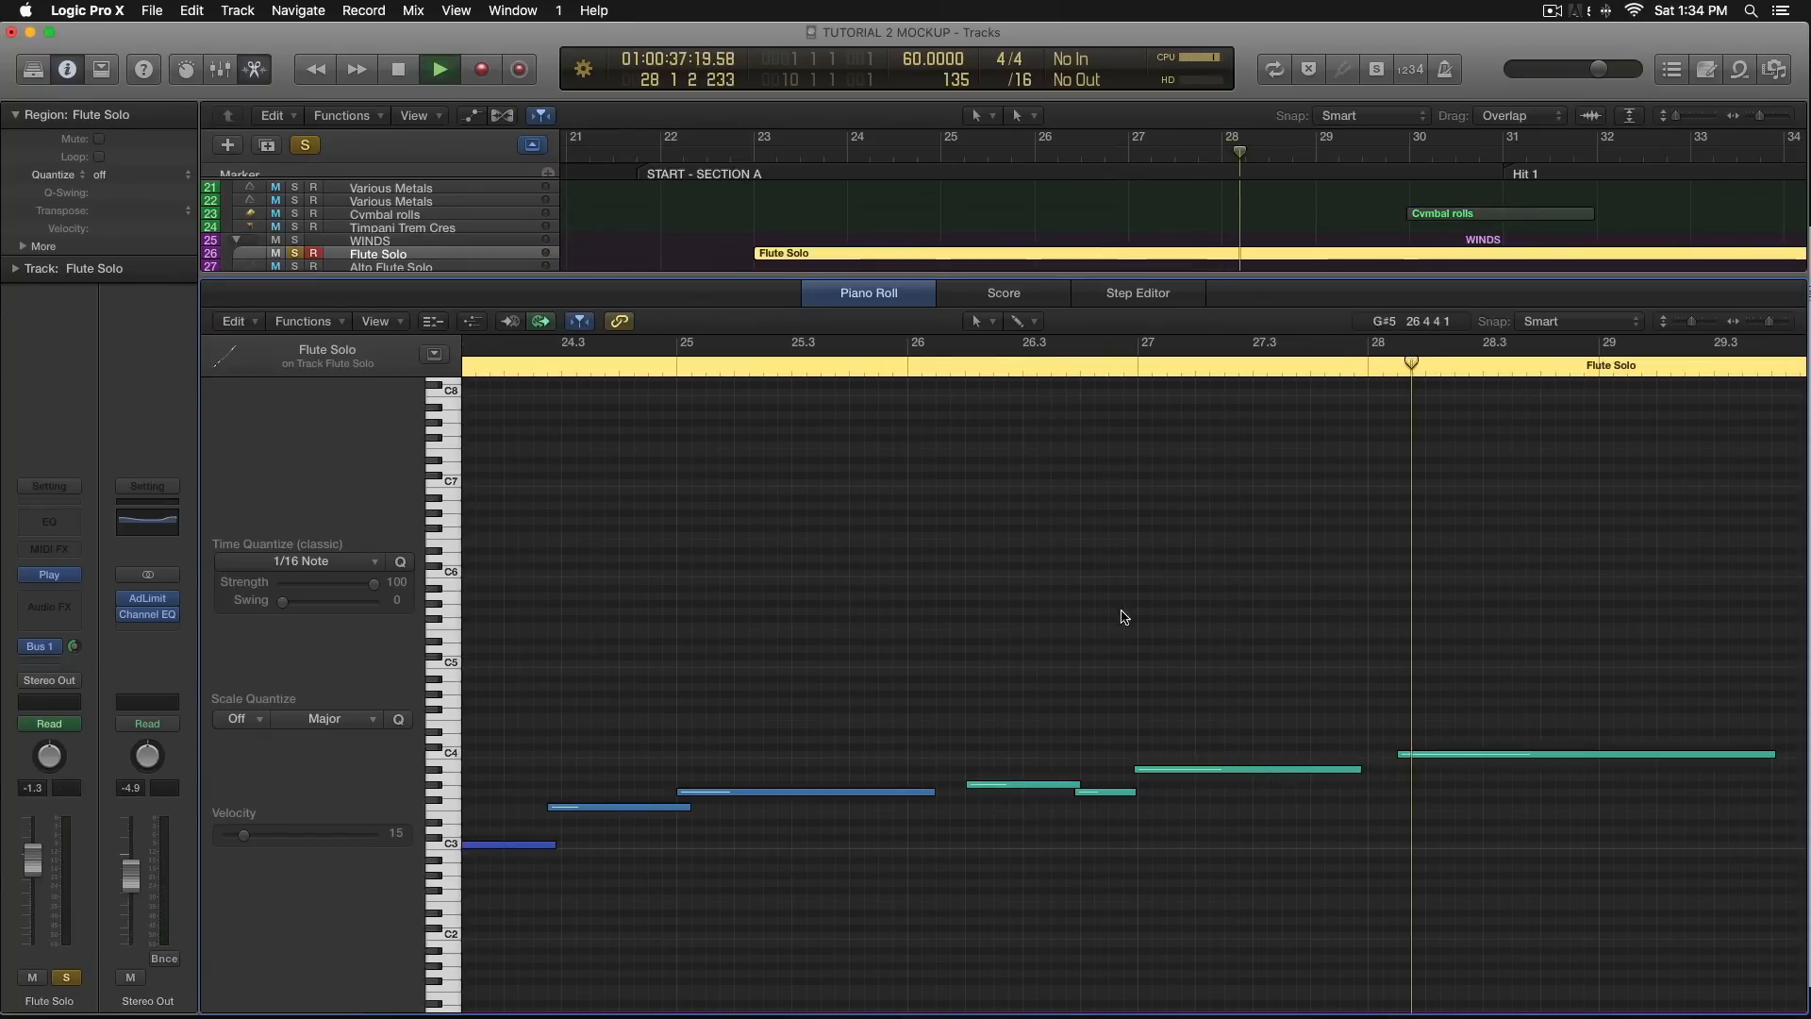
{"action": "scroll", "coordinate": [1129, 619], "scroll_direction": "right", "scroll_amount": 12}
{"action": "key", "text": "space"}
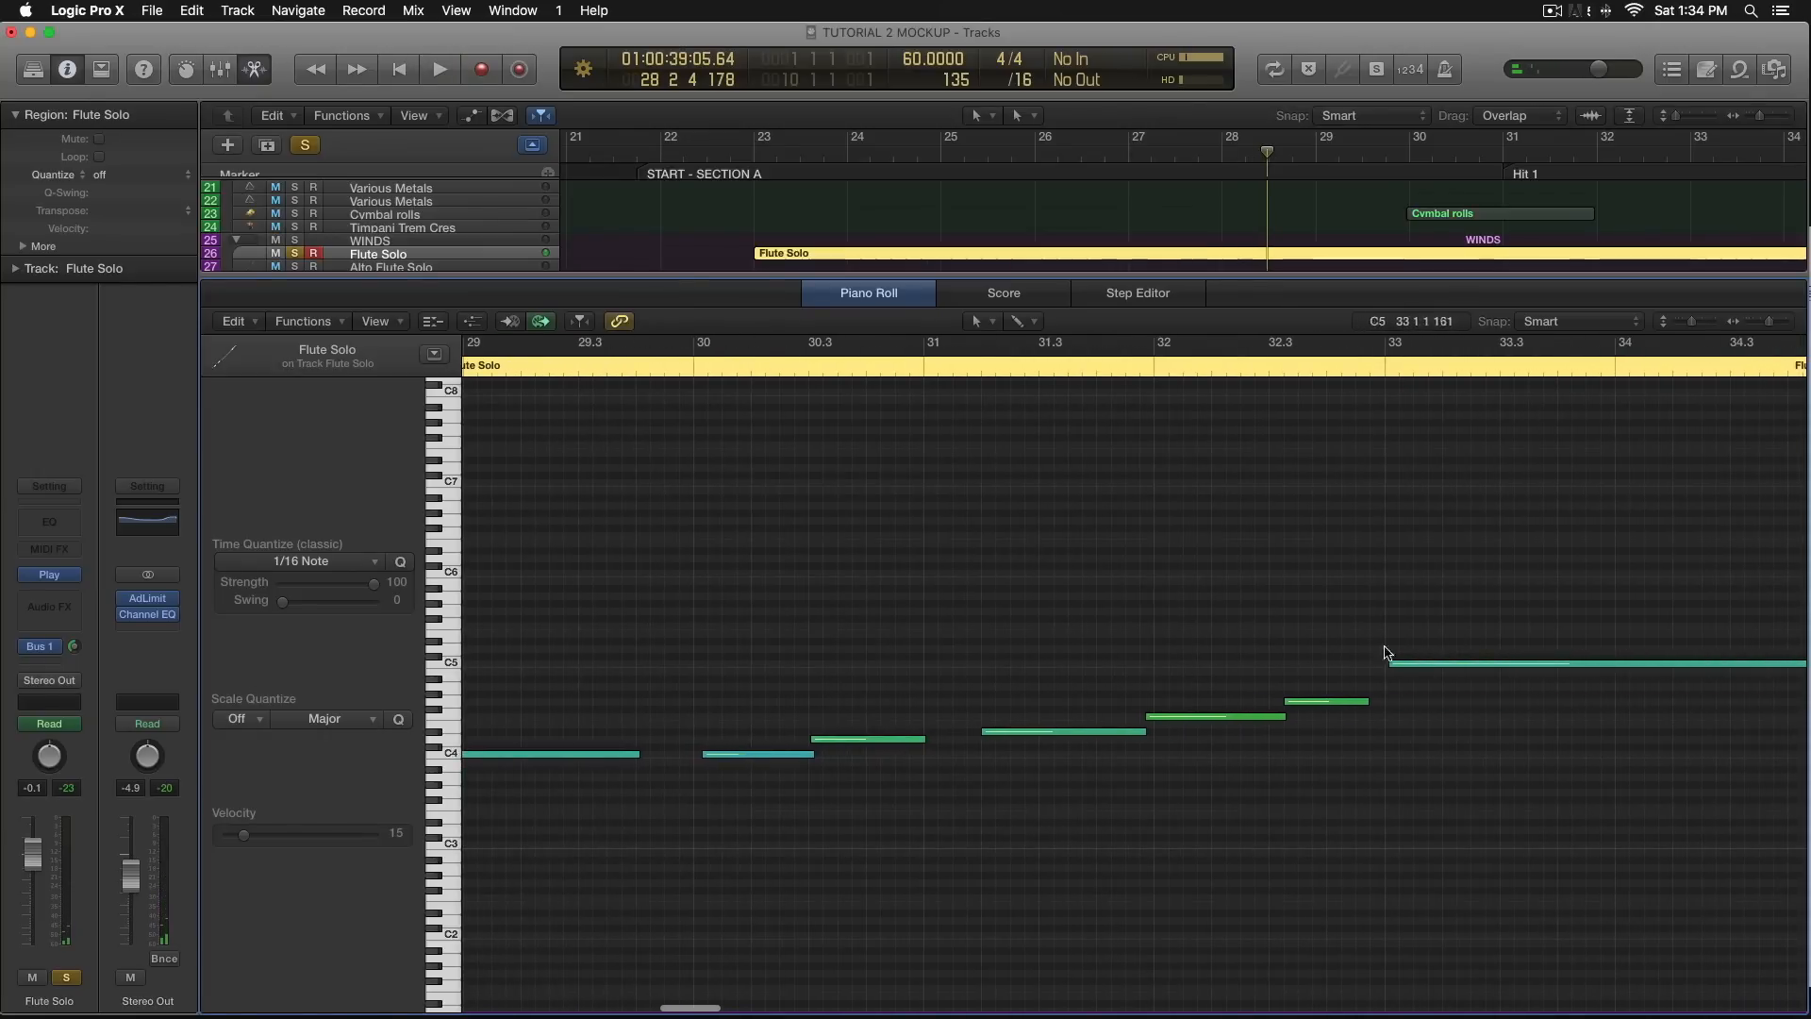
Extend the short note in bar 32 past the start of the long C5 note at bar 33, and restore its length.
{"action": "scroll", "coordinate": [1391, 712], "scroll_direction": "right", "scroll_amount": 4}
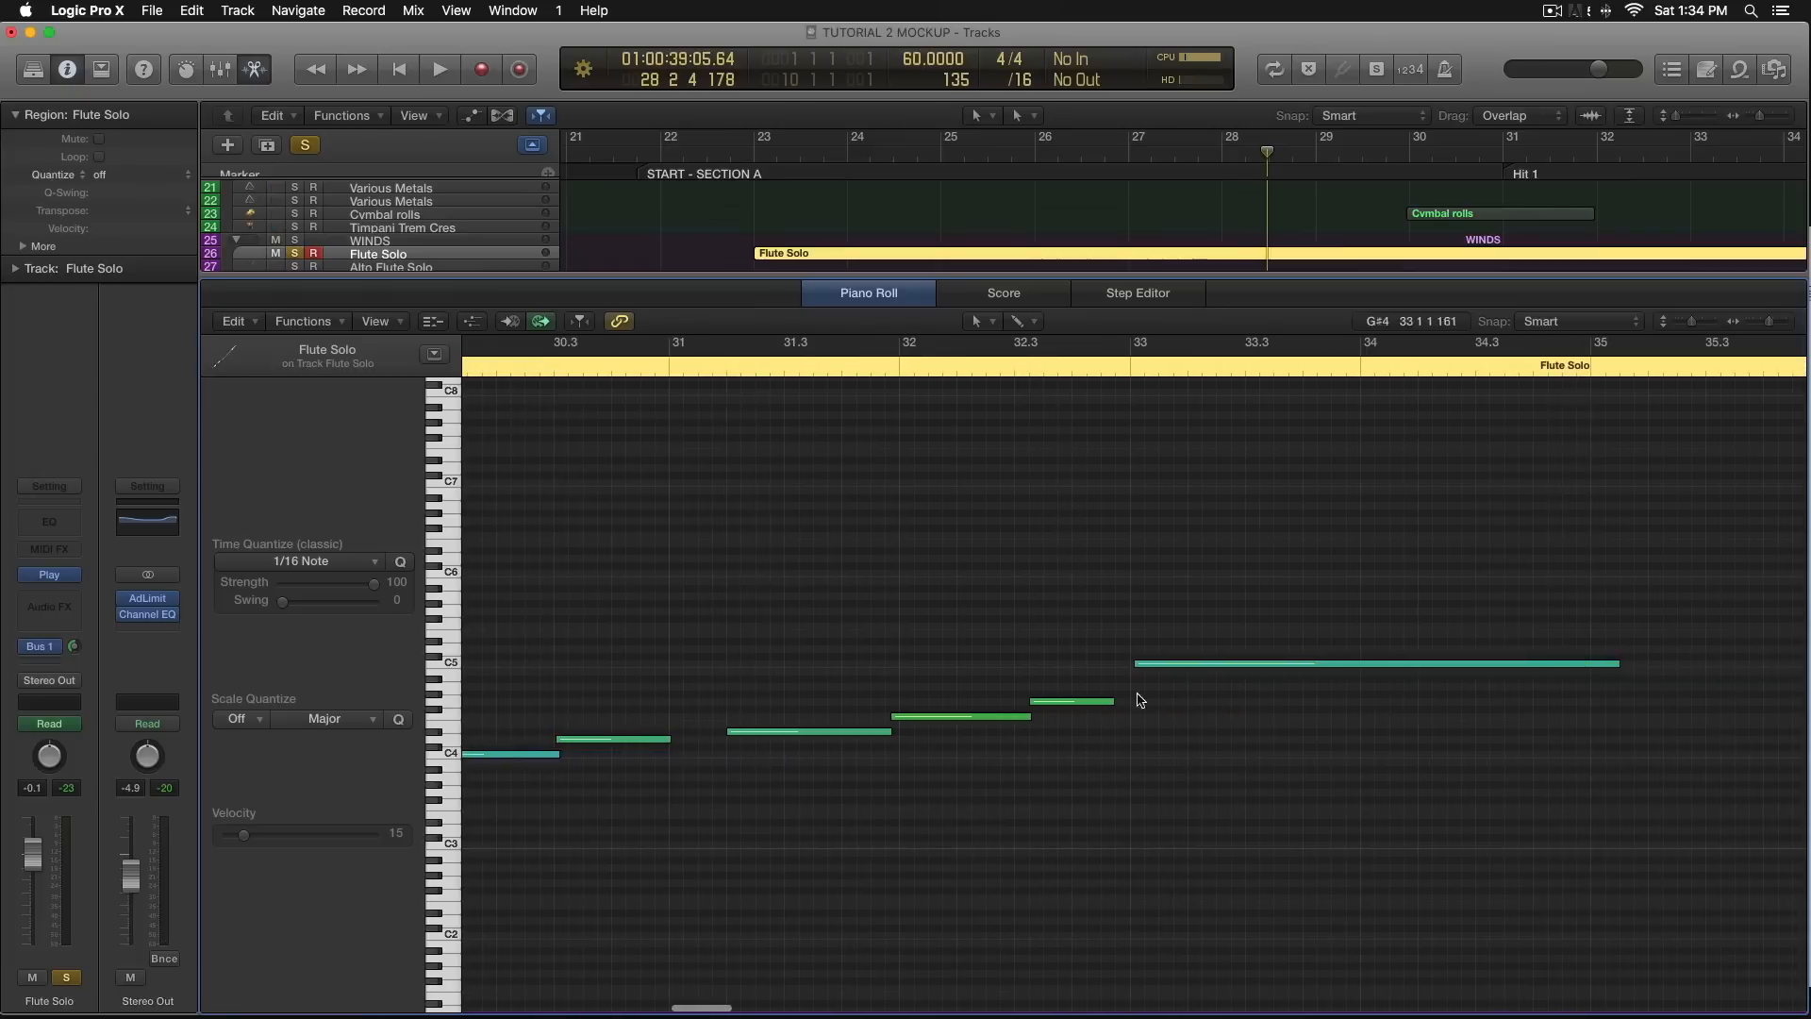
{"action": "scroll", "coordinate": [1112, 704], "scroll_direction": "right", "scroll_amount": 1}
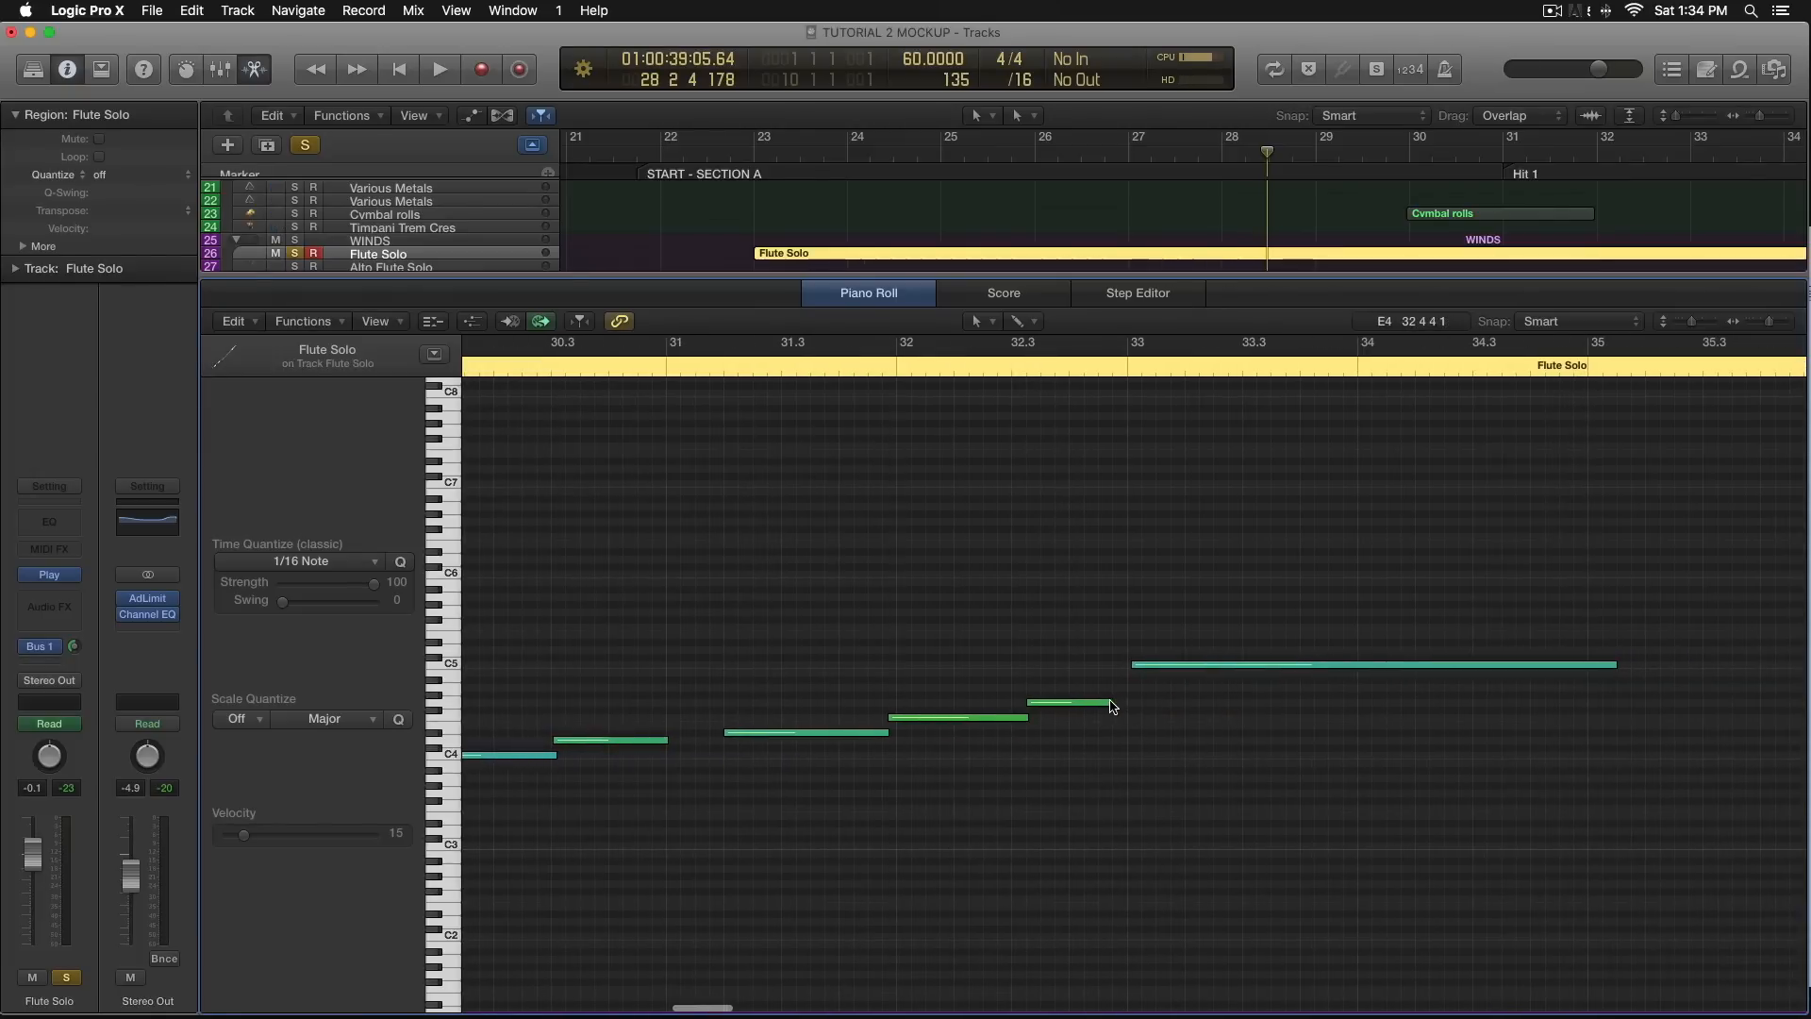
{"action": "left_click_drag", "start_coordinate": [1109, 702], "coordinate": [1199, 703]}
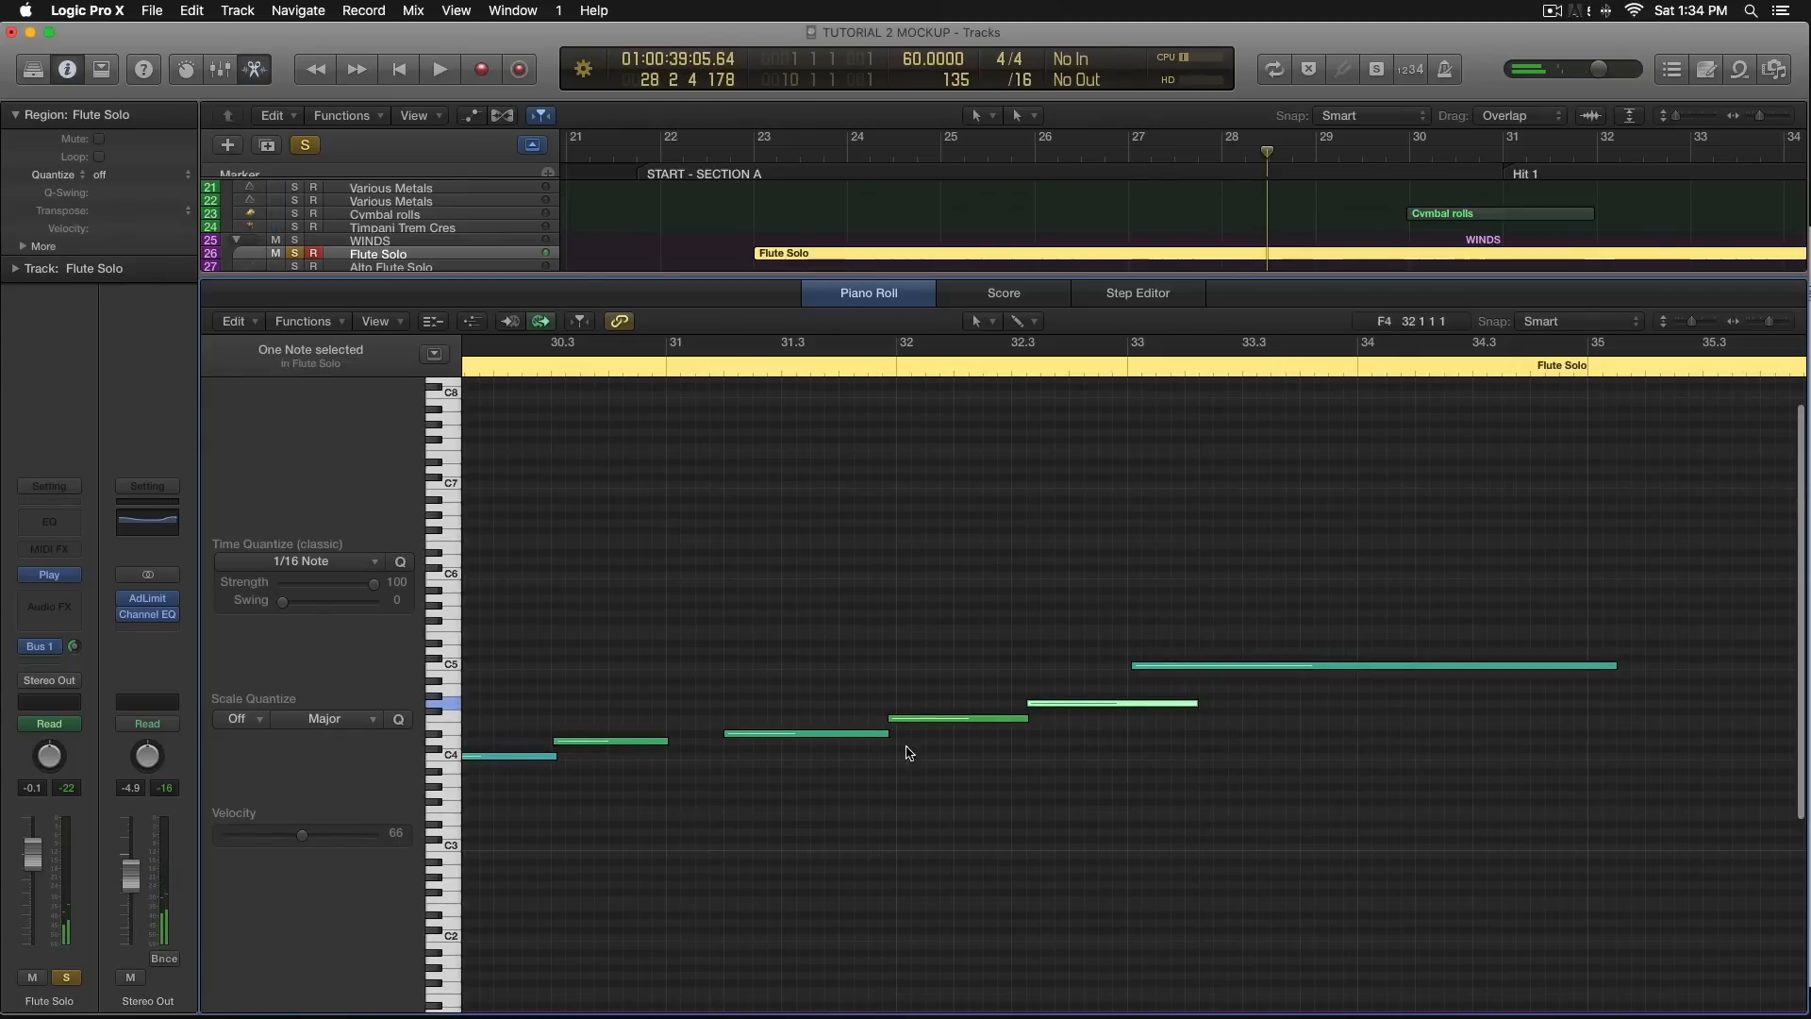
{"action": "left_click_drag", "start_coordinate": [1196, 704], "coordinate": [1151, 720]}
{"action": "left_click", "coordinate": [1153, 722]}
{"action": "scroll", "coordinate": [1159, 723], "scroll_direction": "right", "scroll_amount": 1}
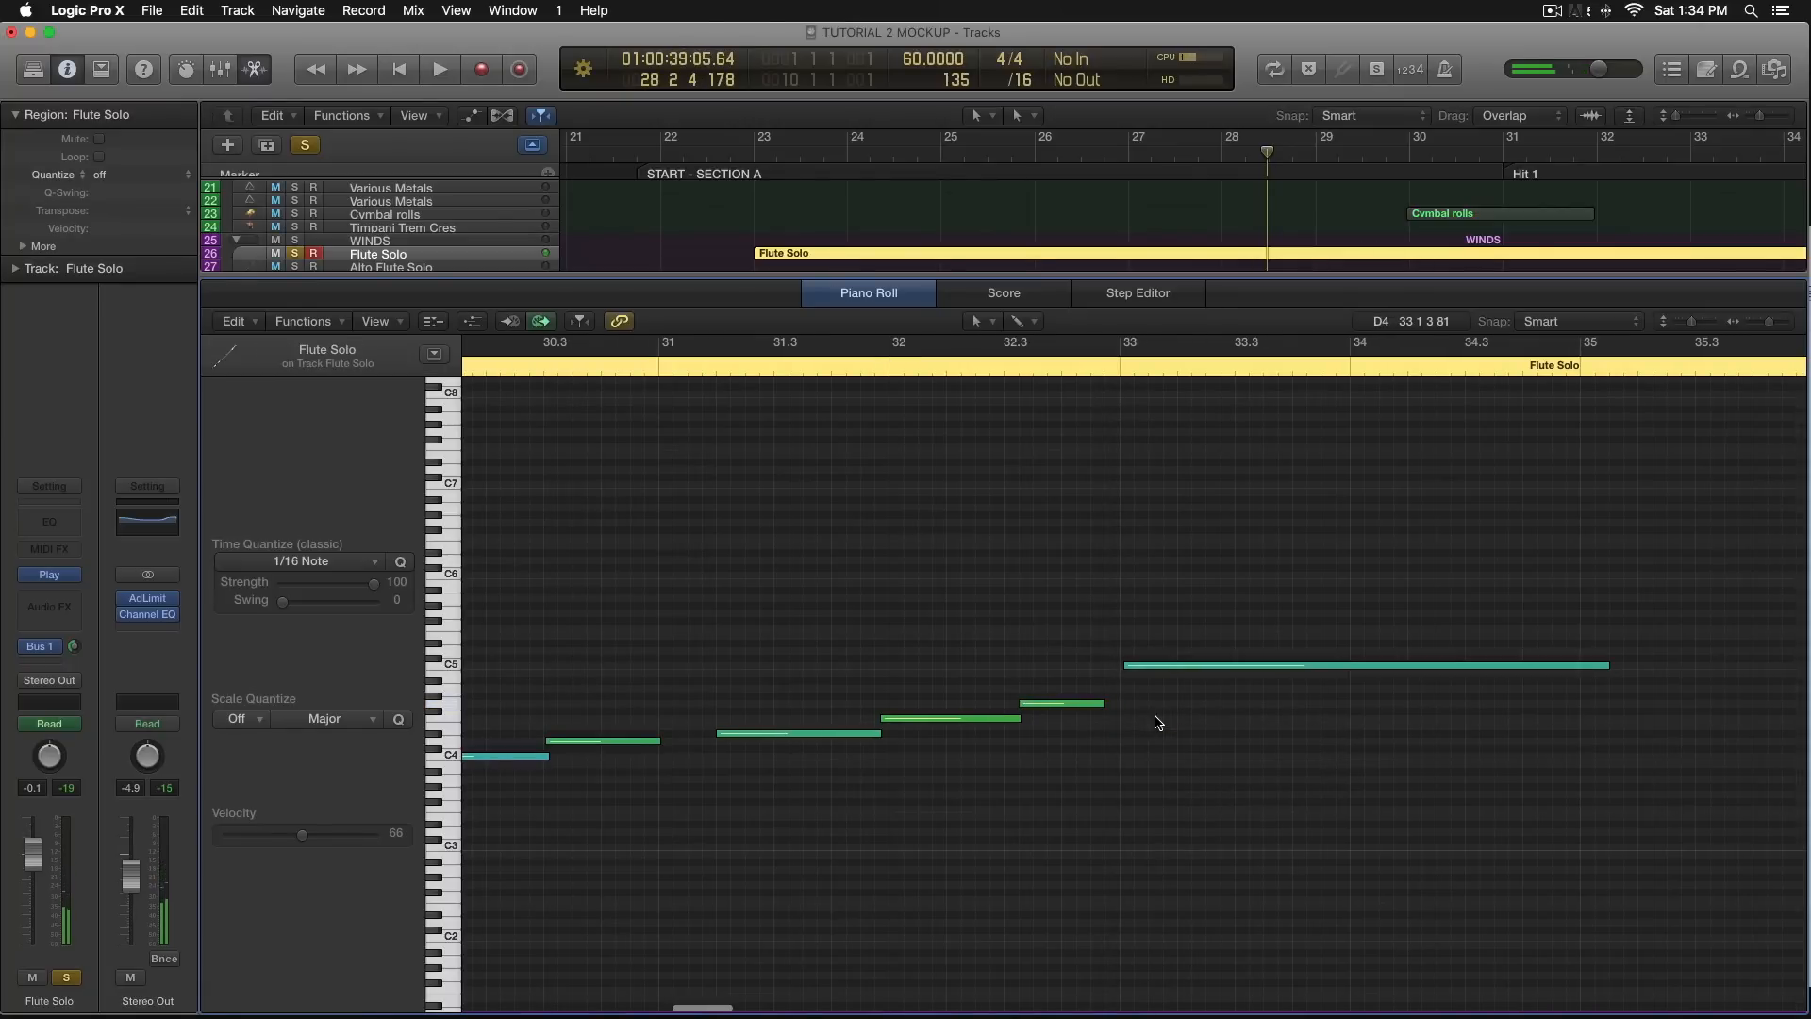
Check the end of the Section A Flute Solo region near bar 36 and close the Piano Roll.
{"action": "scroll", "coordinate": [1158, 722], "scroll_direction": "right", "scroll_amount": 1}
{"action": "scroll", "coordinate": [1165, 725], "scroll_direction": "right", "scroll_amount": 15}
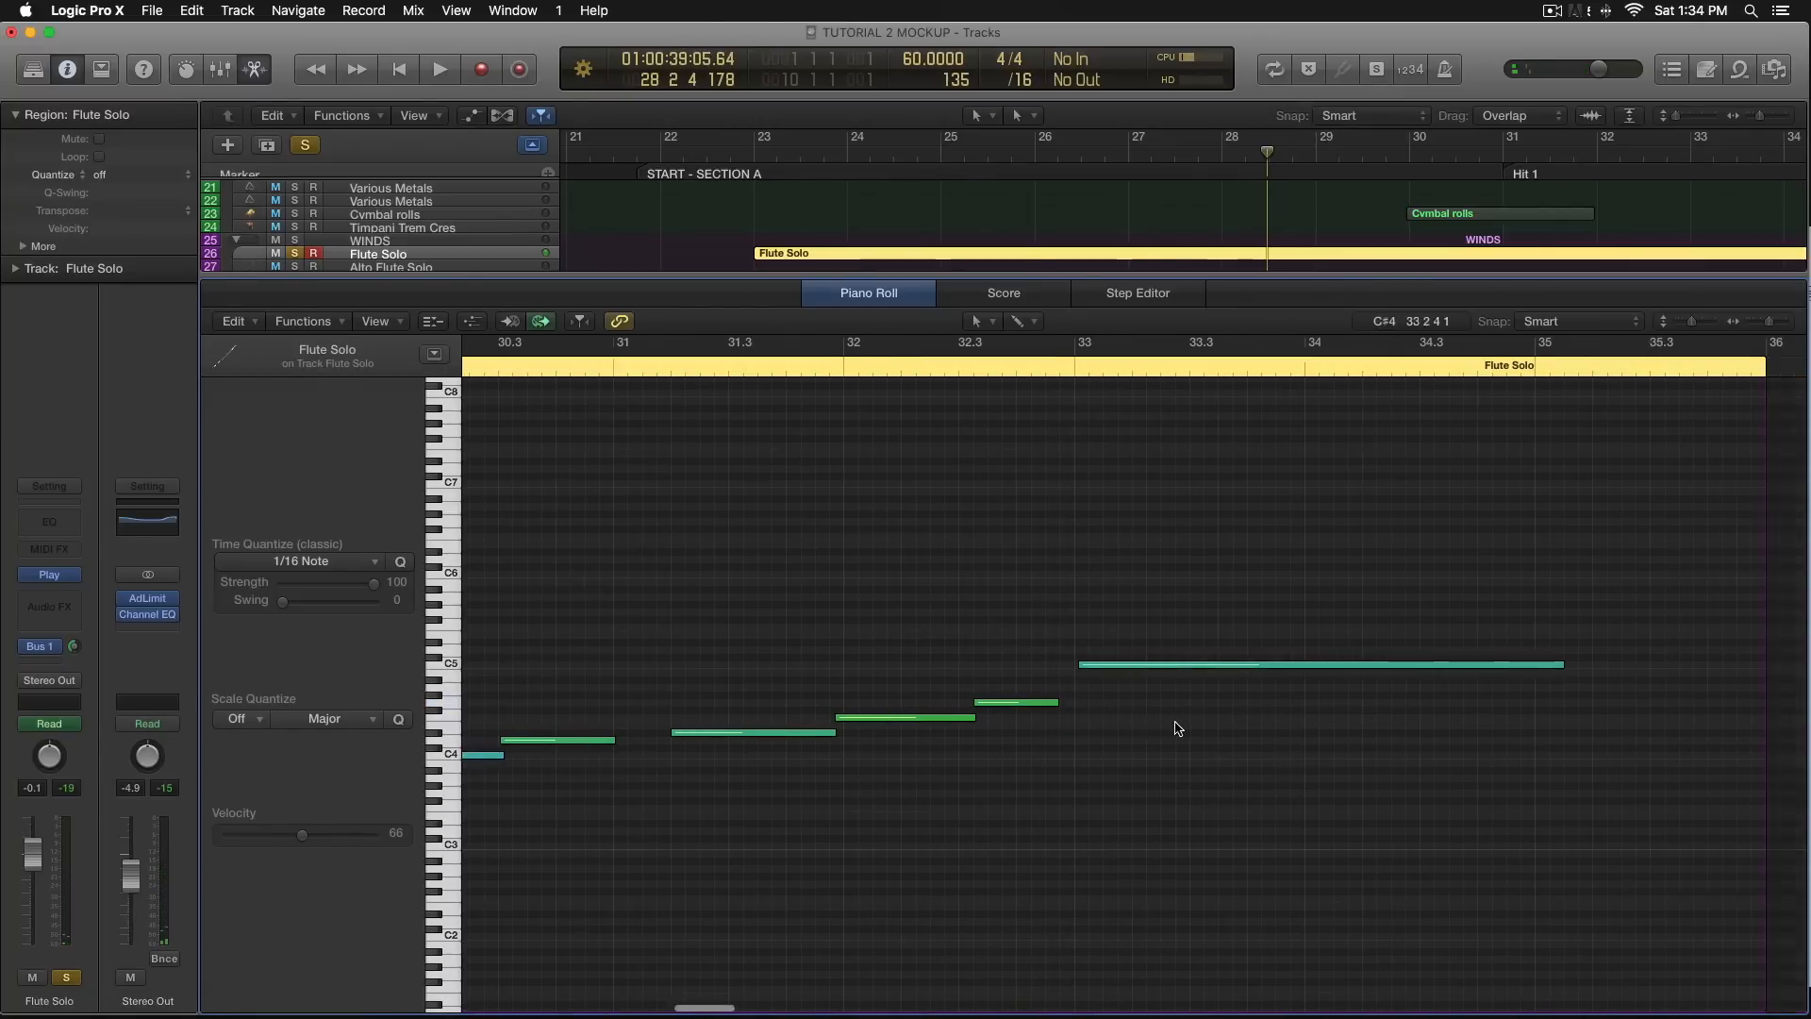
{"action": "left_click", "coordinate": [254, 69]}
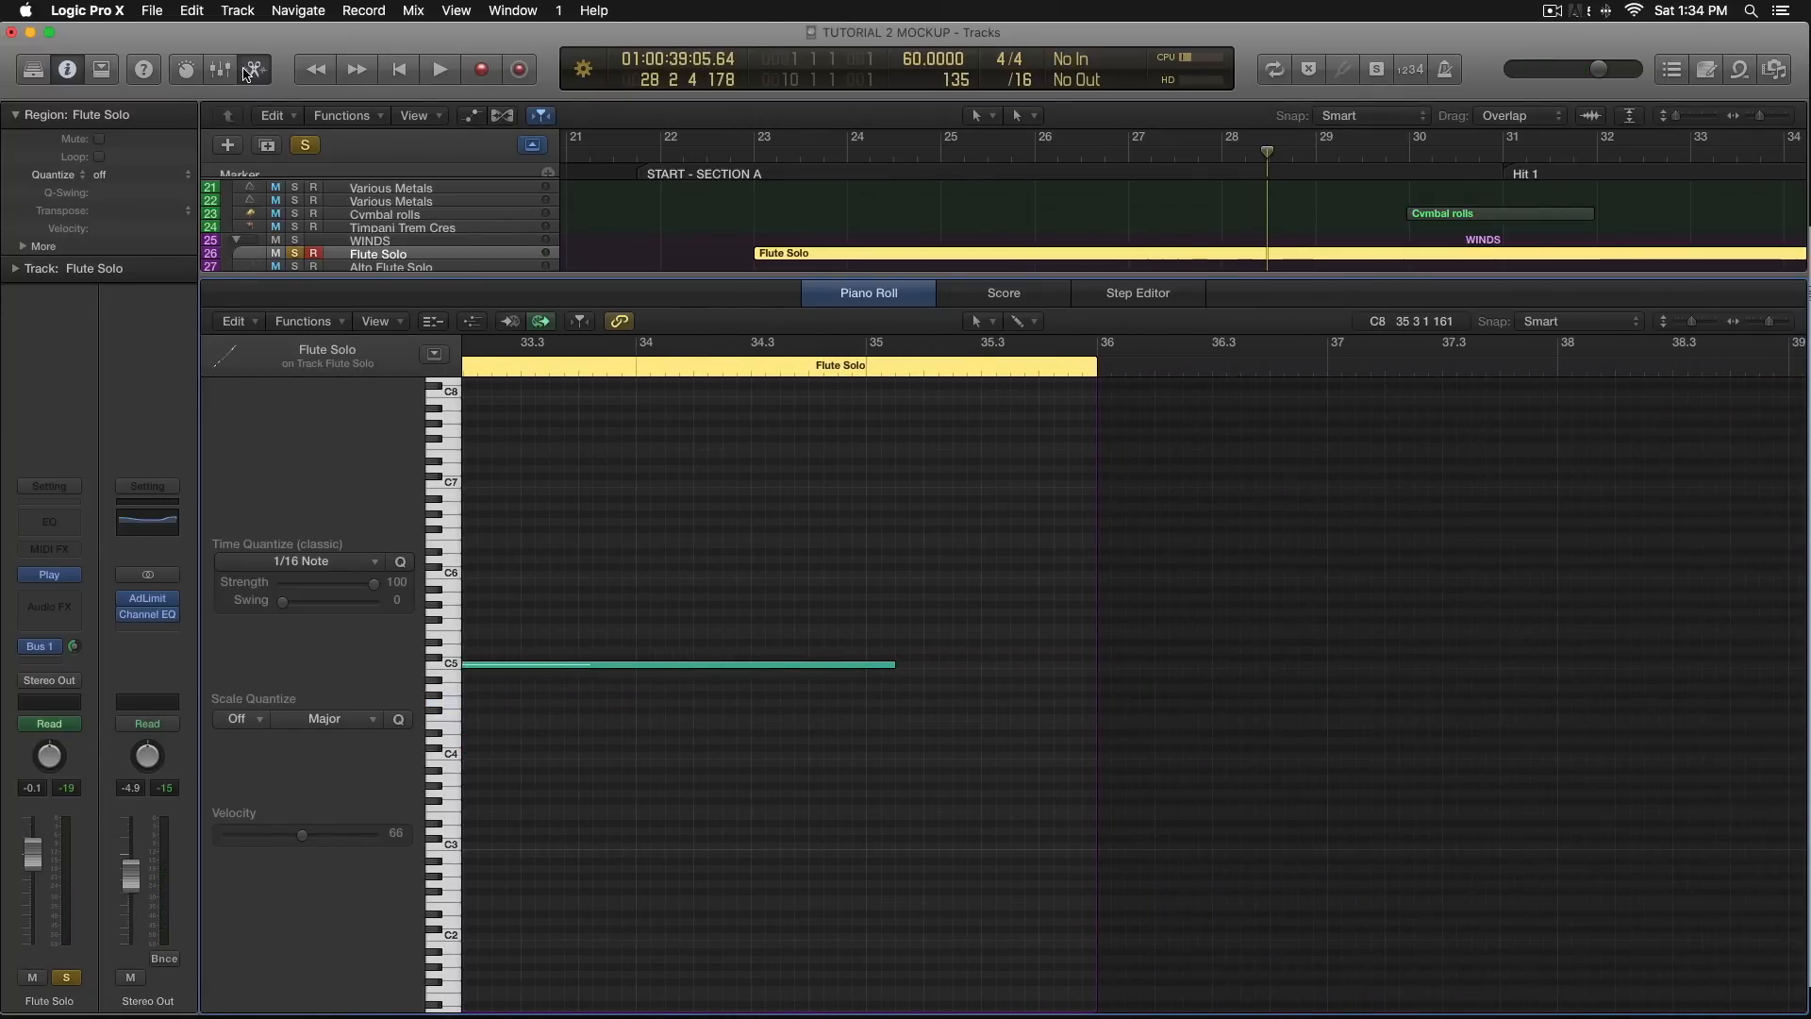
Open the last two Section C Flute Solo regions in the Piano Roll, and narrow the selection to the one starting in bar 55.
{"action": "scroll", "coordinate": [883, 463], "scroll_direction": "right", "scroll_amount": 20}
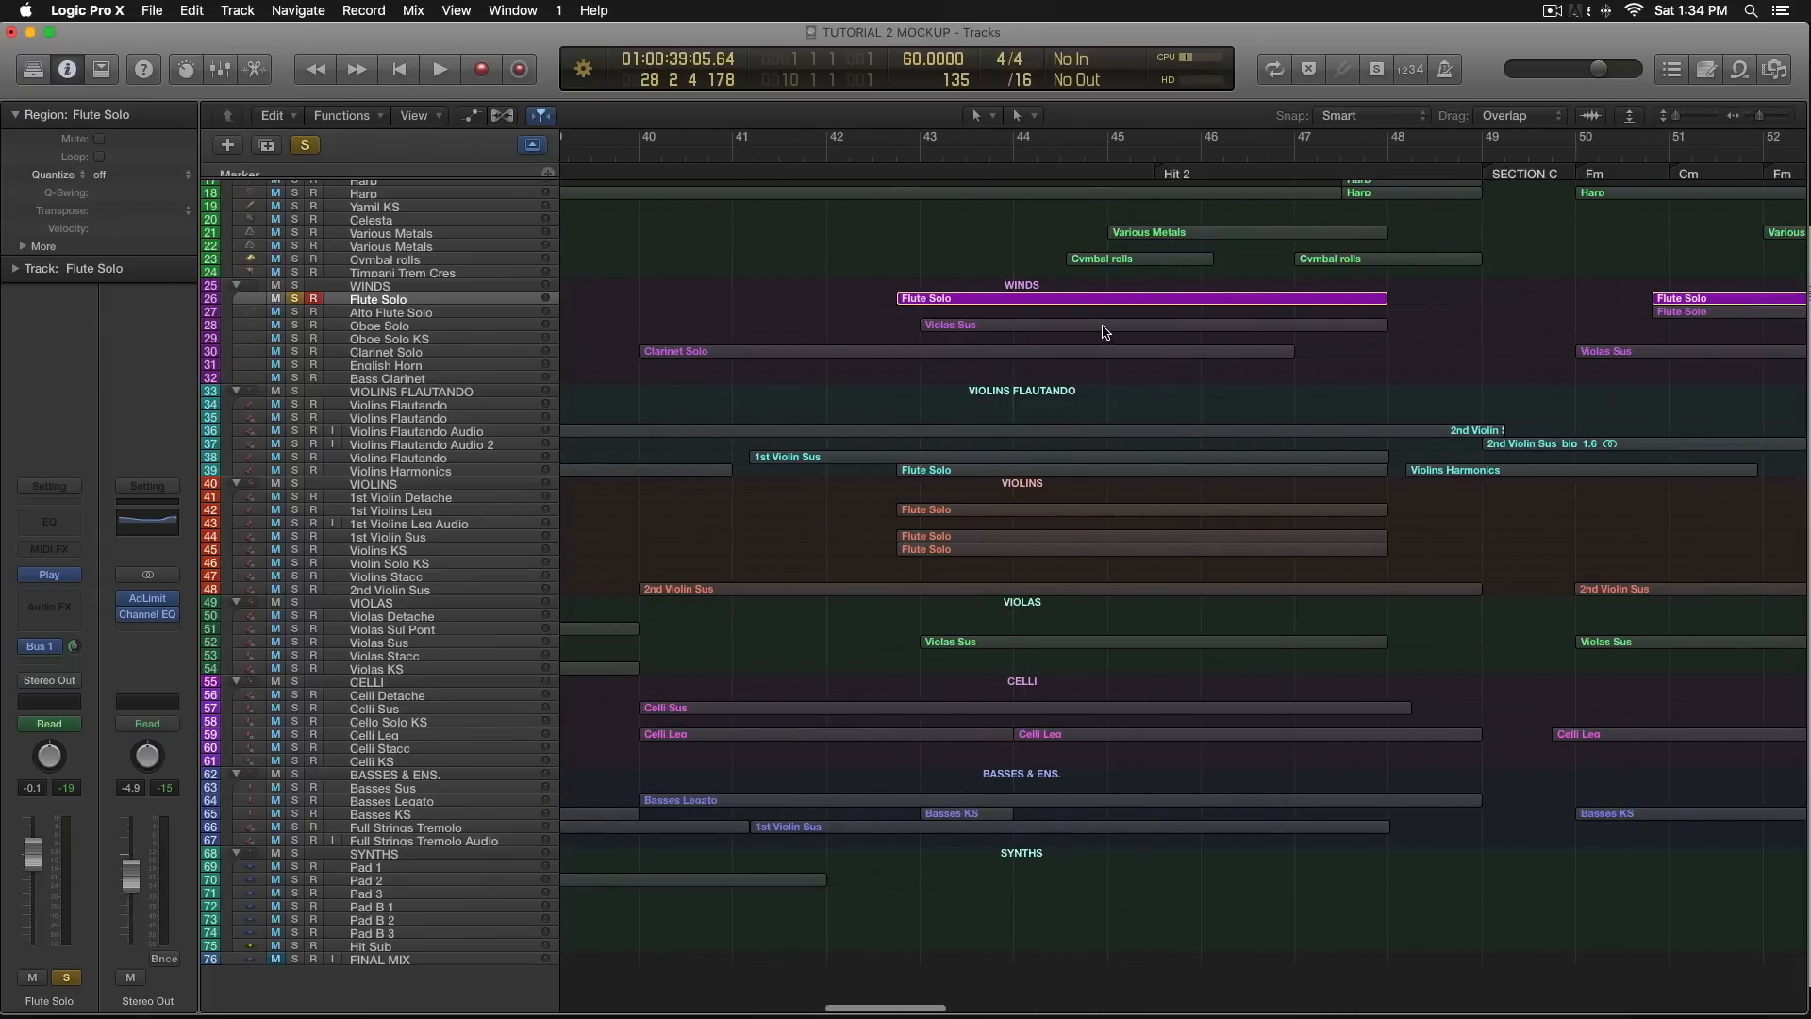
{"action": "scroll", "coordinate": [987, 264], "scroll_direction": "right", "scroll_amount": 20}
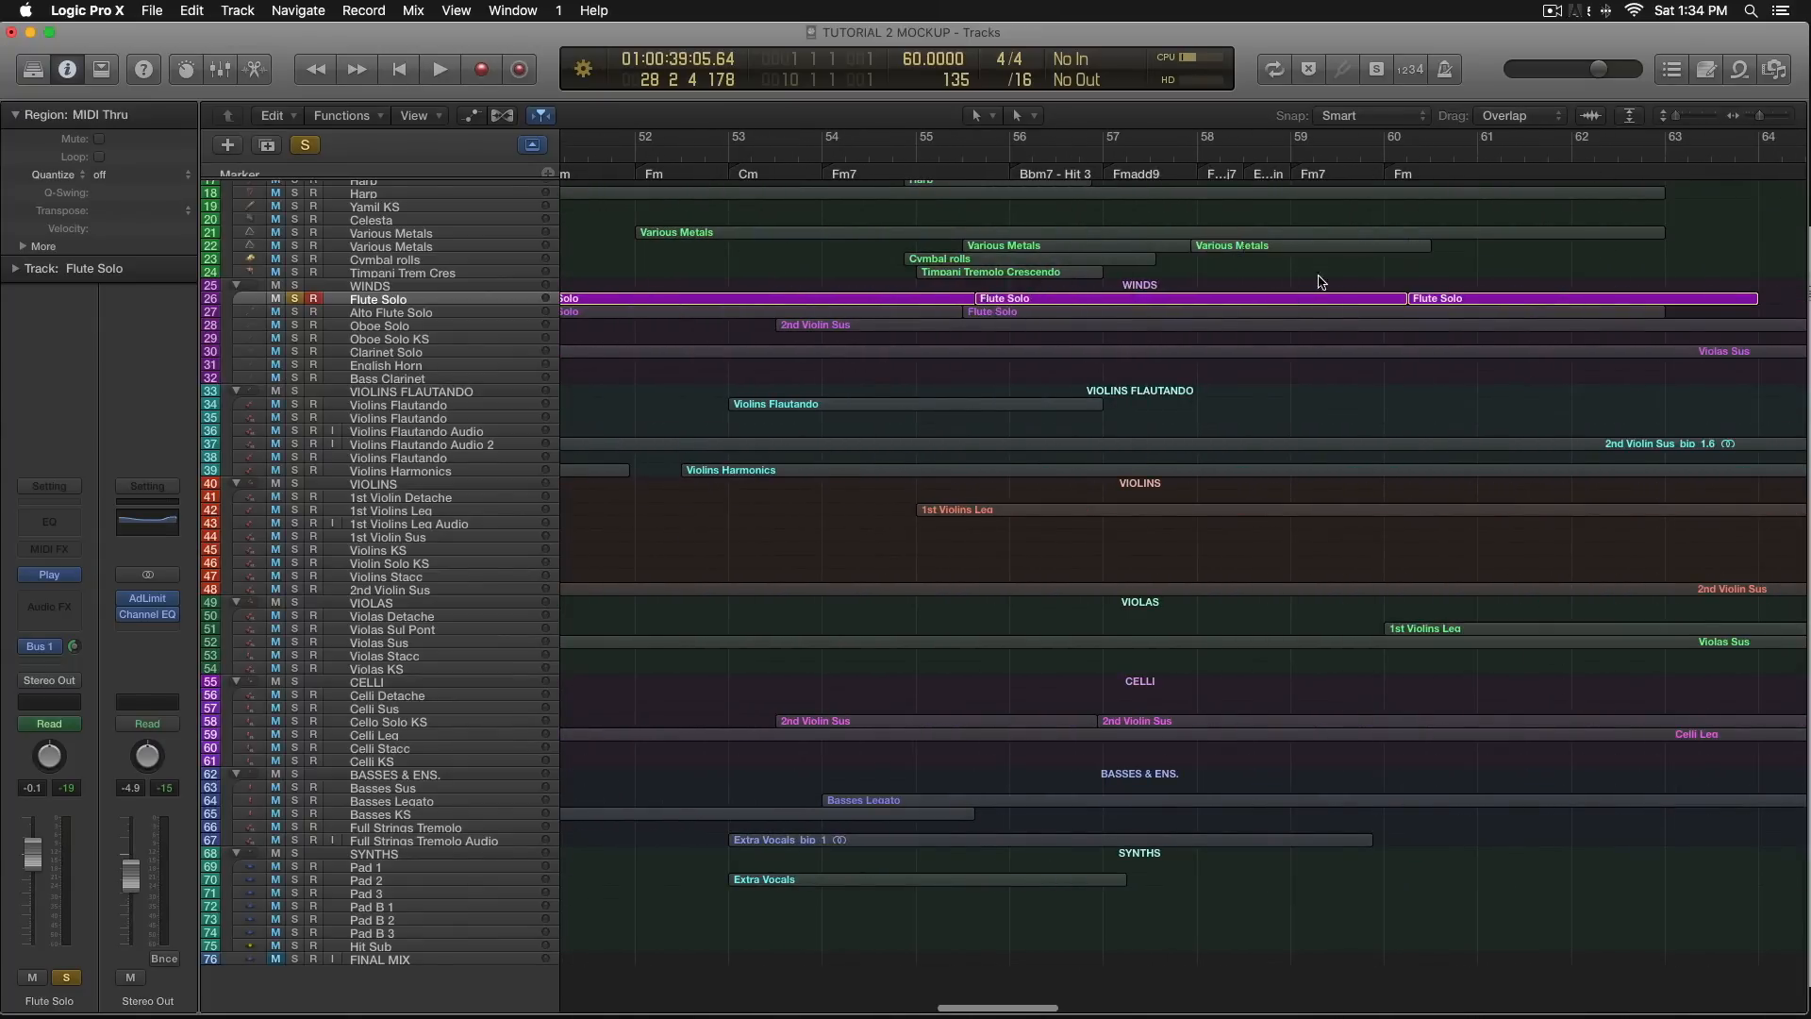
{"action": "left_click_drag", "start_coordinate": [1432, 285], "coordinate": [1329, 302]}
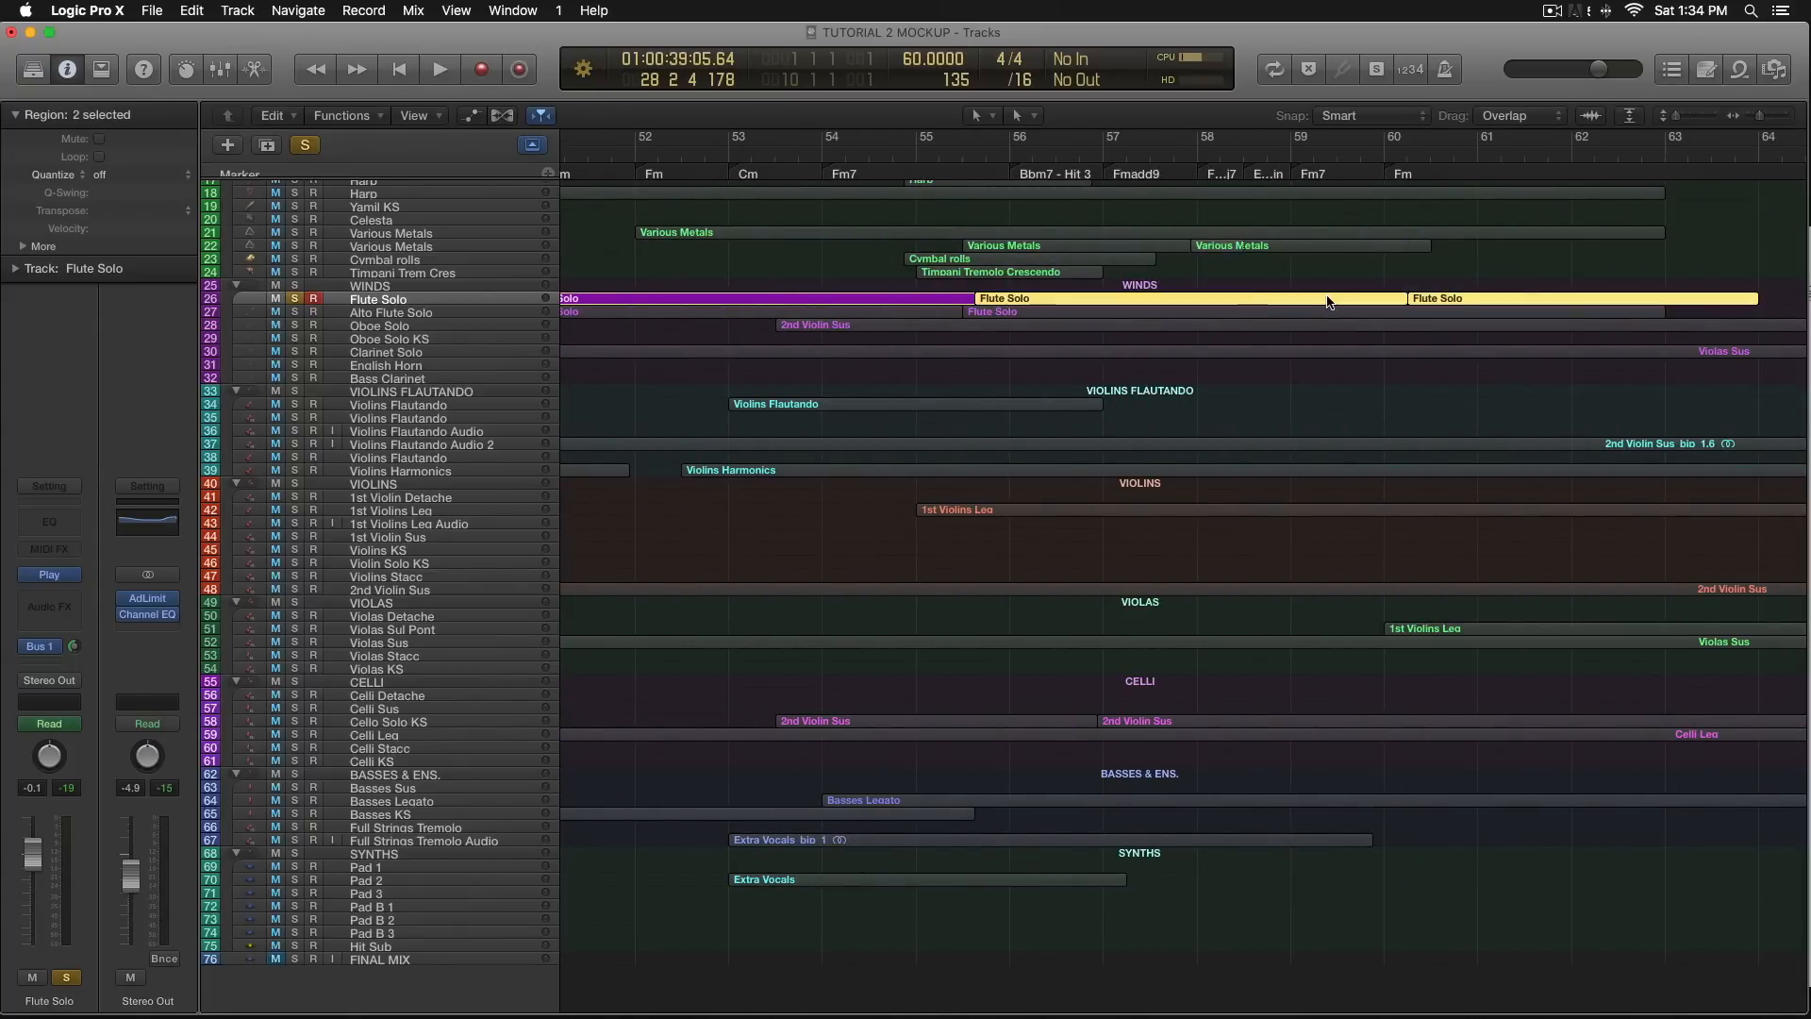
{"action": "key", "text": "e"}
{"action": "scroll", "coordinate": [927, 590], "scroll_direction": "left", "scroll_amount": 5}
{"action": "scroll", "coordinate": [1484, 321], "scroll_direction": "left", "scroll_amount": 2}
{"action": "scroll", "coordinate": [999, 230], "scroll_direction": "down", "scroll_amount": 2}
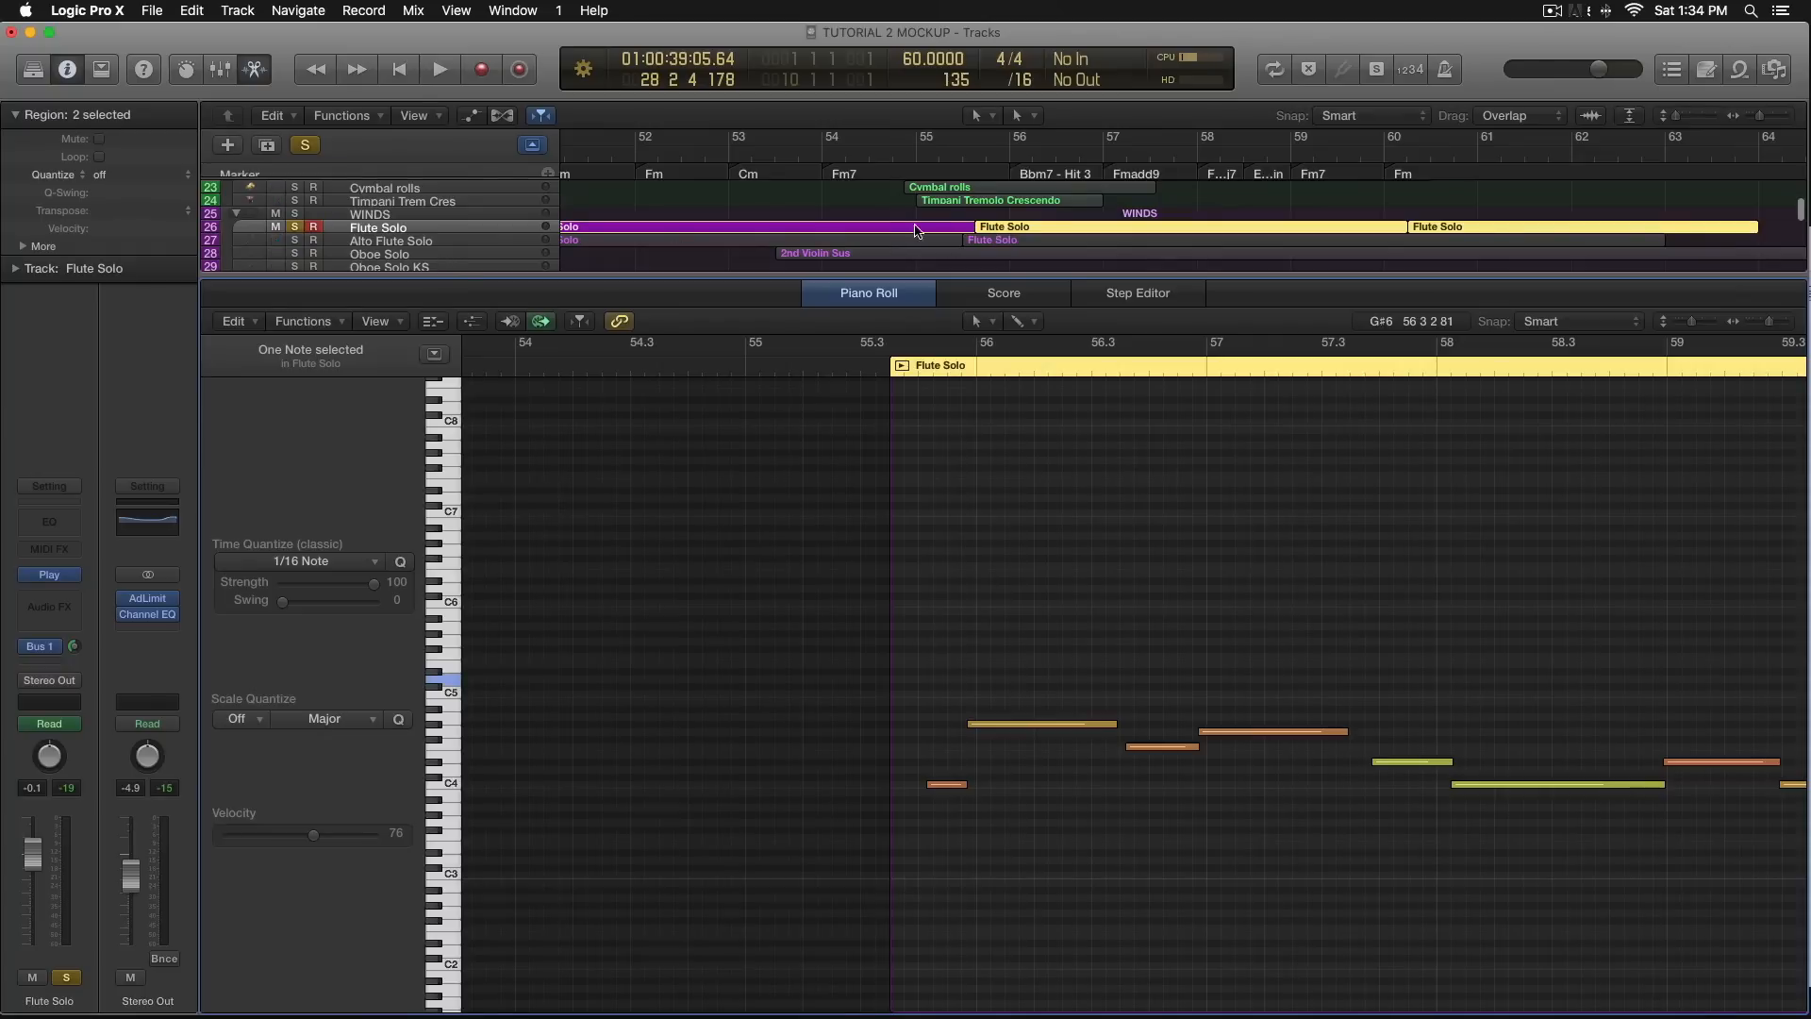
{"action": "left_click", "coordinate": [1007, 230]}
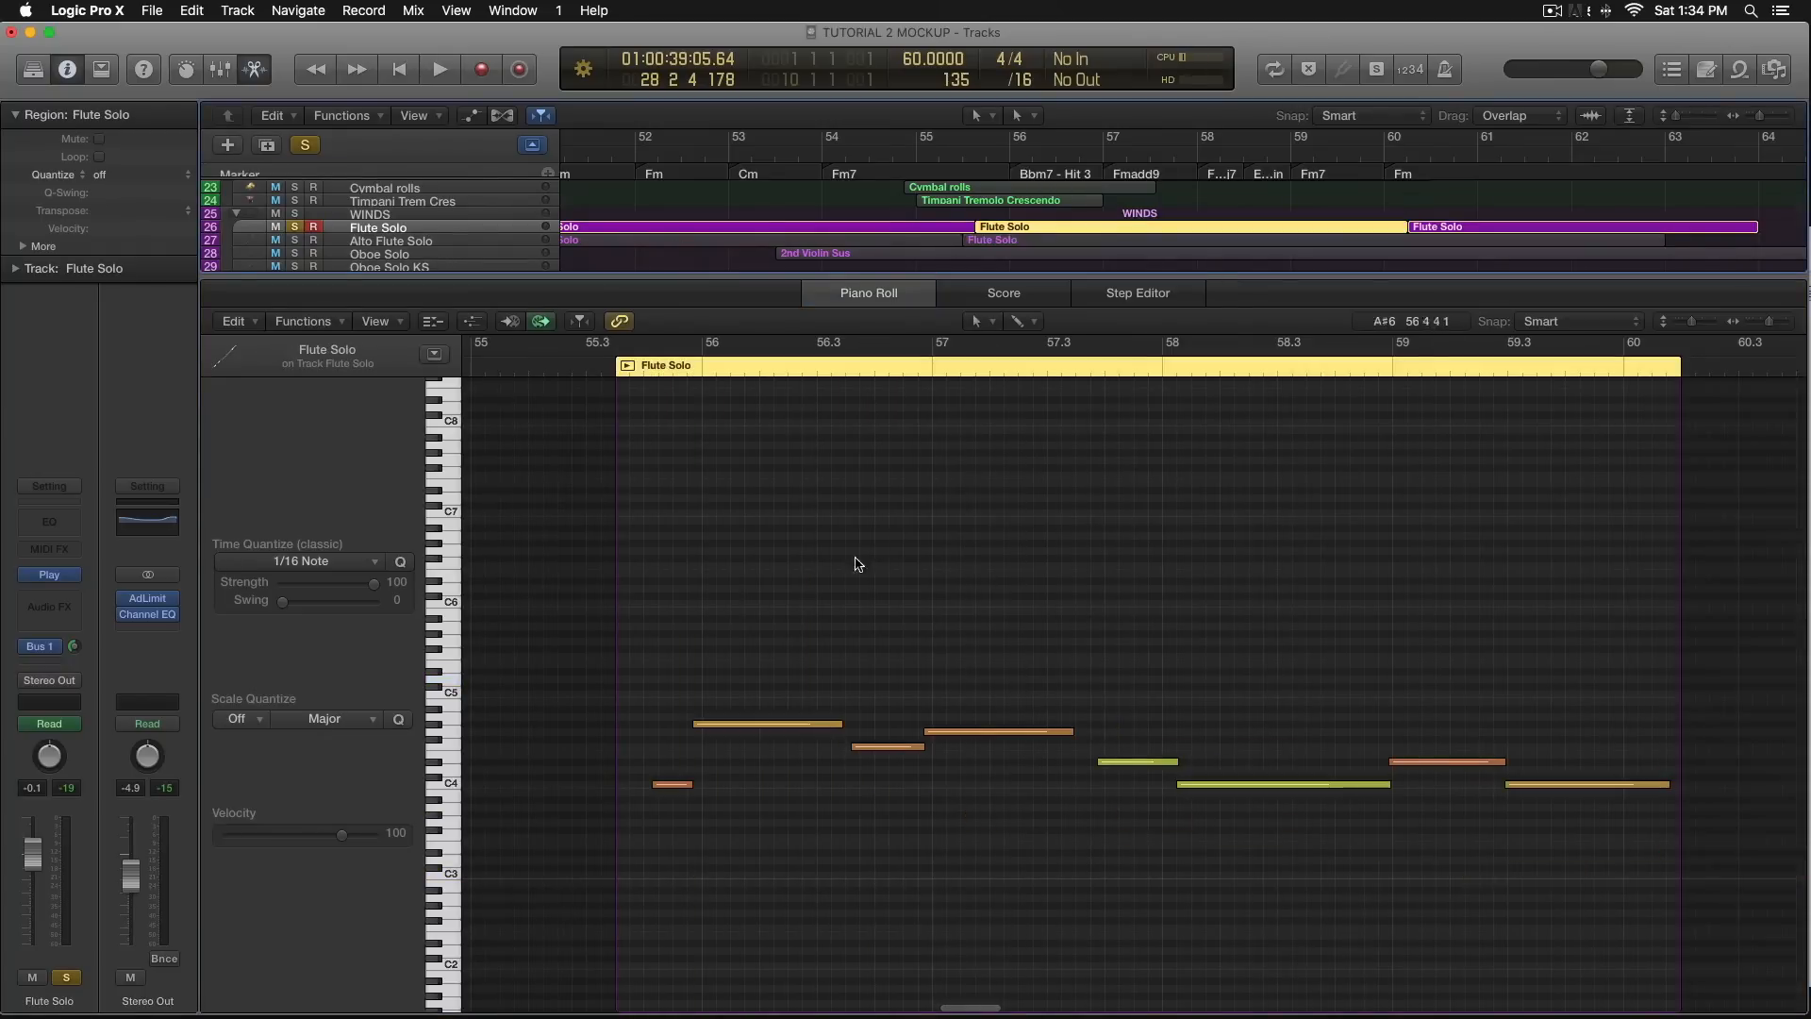
{"action": "scroll", "coordinate": [773, 536], "scroll_direction": "left", "scroll_amount": 2}
{"action": "scroll", "coordinate": [774, 536], "scroll_direction": "up", "scroll_amount": 1}
Show the Flute Solo region starting late in bar 50 and play its opening from just before it.
{"action": "left_click", "coordinate": [958, 232]}
{"action": "scroll", "coordinate": [953, 473], "scroll_direction": "left", "scroll_amount": 5}
{"action": "left_click", "coordinate": [753, 371]}
{"action": "key", "text": "space"}
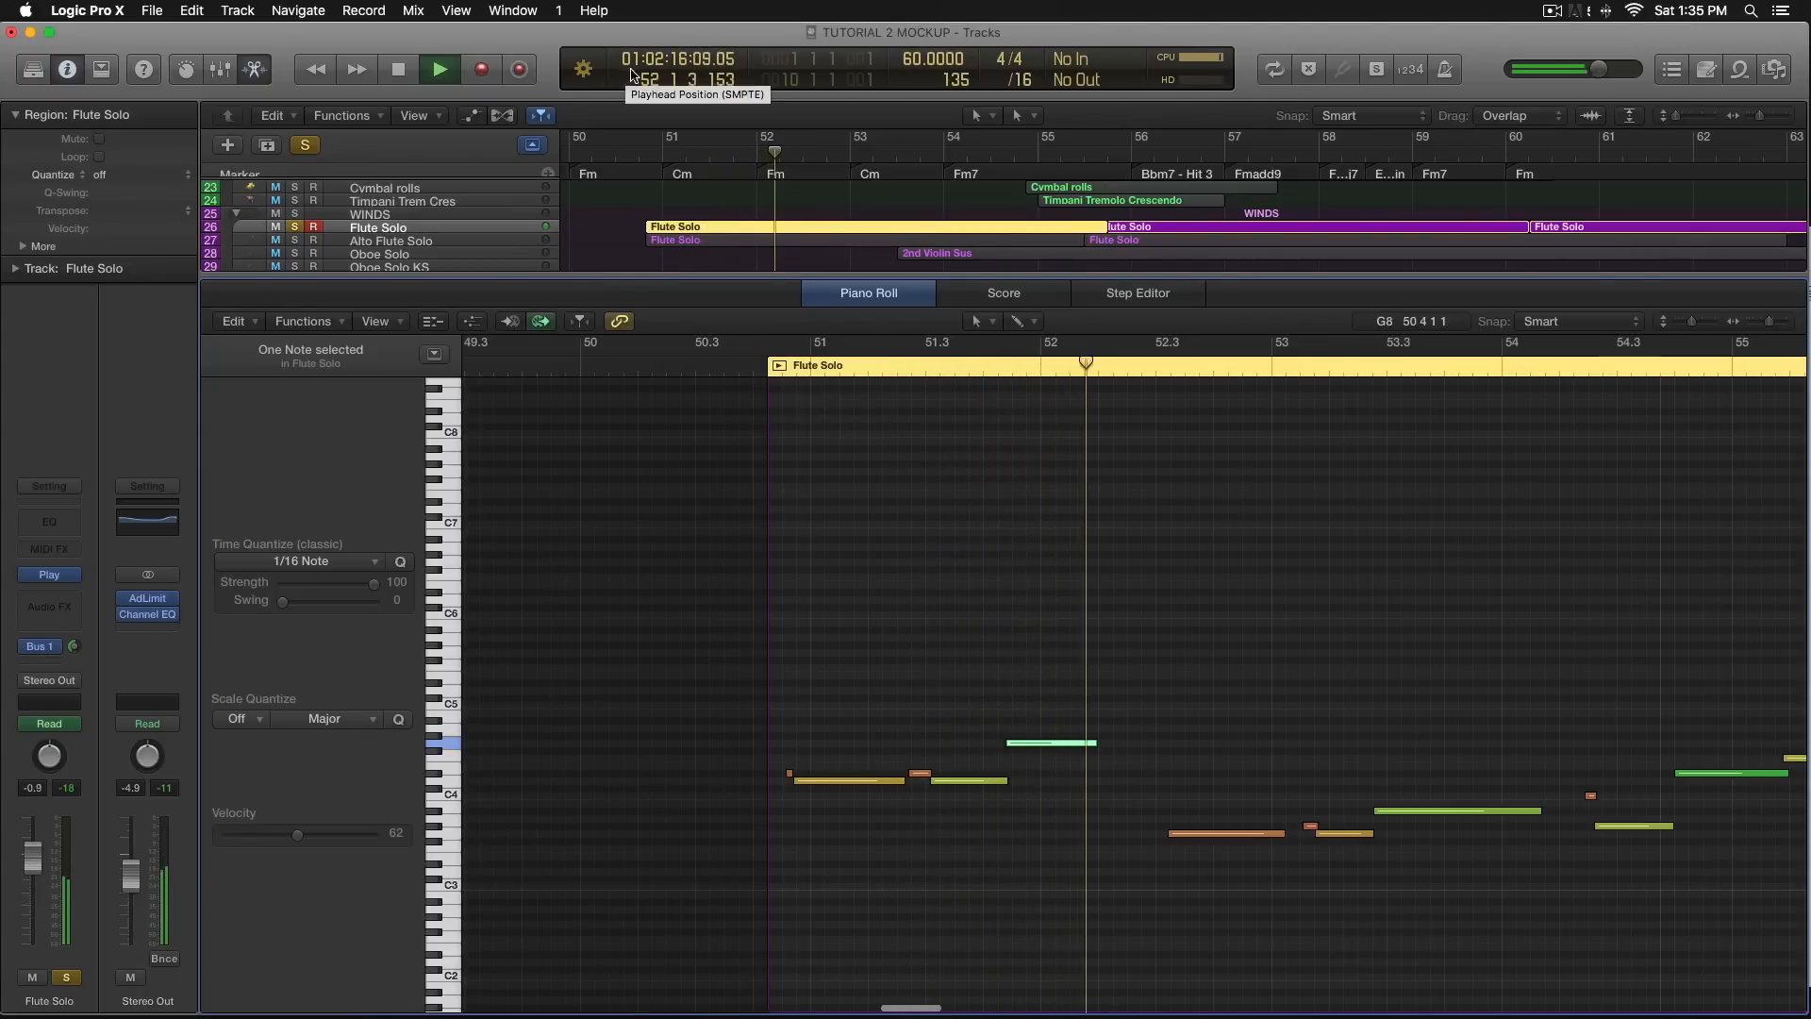
{"action": "key", "text": "space"}
Play the next phrase of this Flute Solo region from beat 4 of bar 52.
{"action": "scroll", "coordinate": [673, 201], "scroll_direction": "left", "scroll_amount": 3}
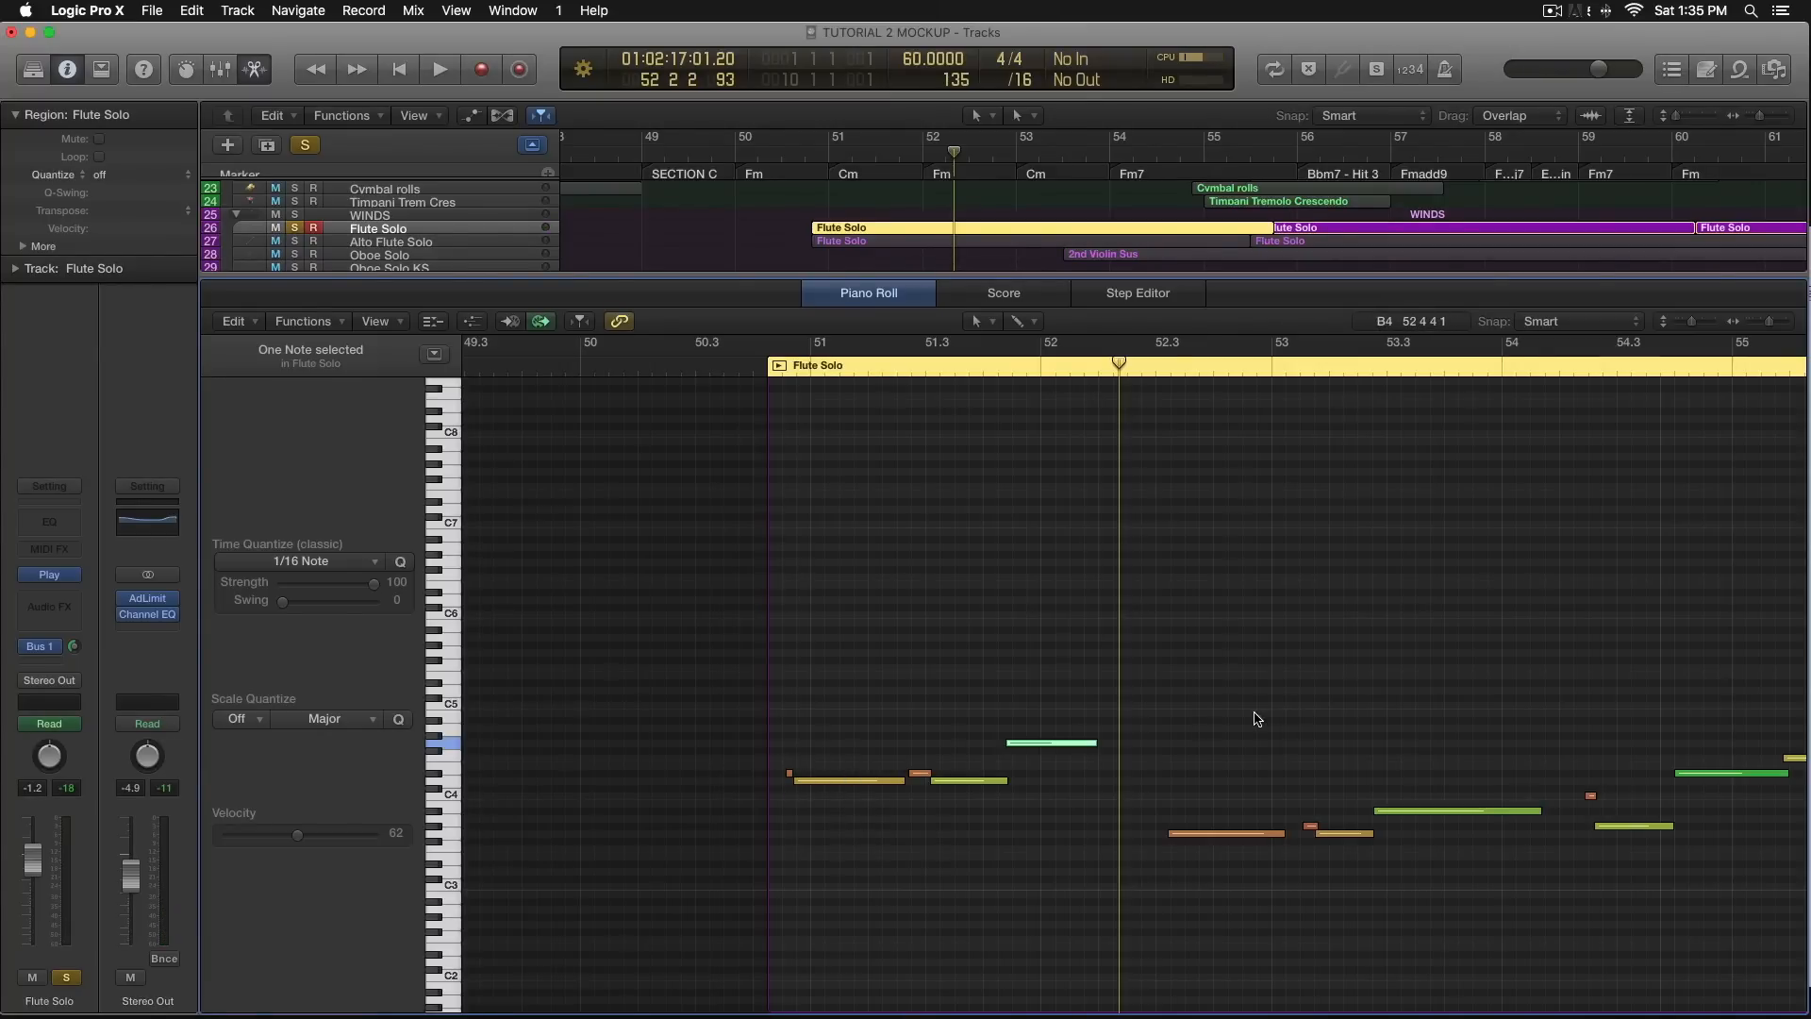
{"action": "scroll", "coordinate": [1256, 719], "scroll_direction": "right", "scroll_amount": 5}
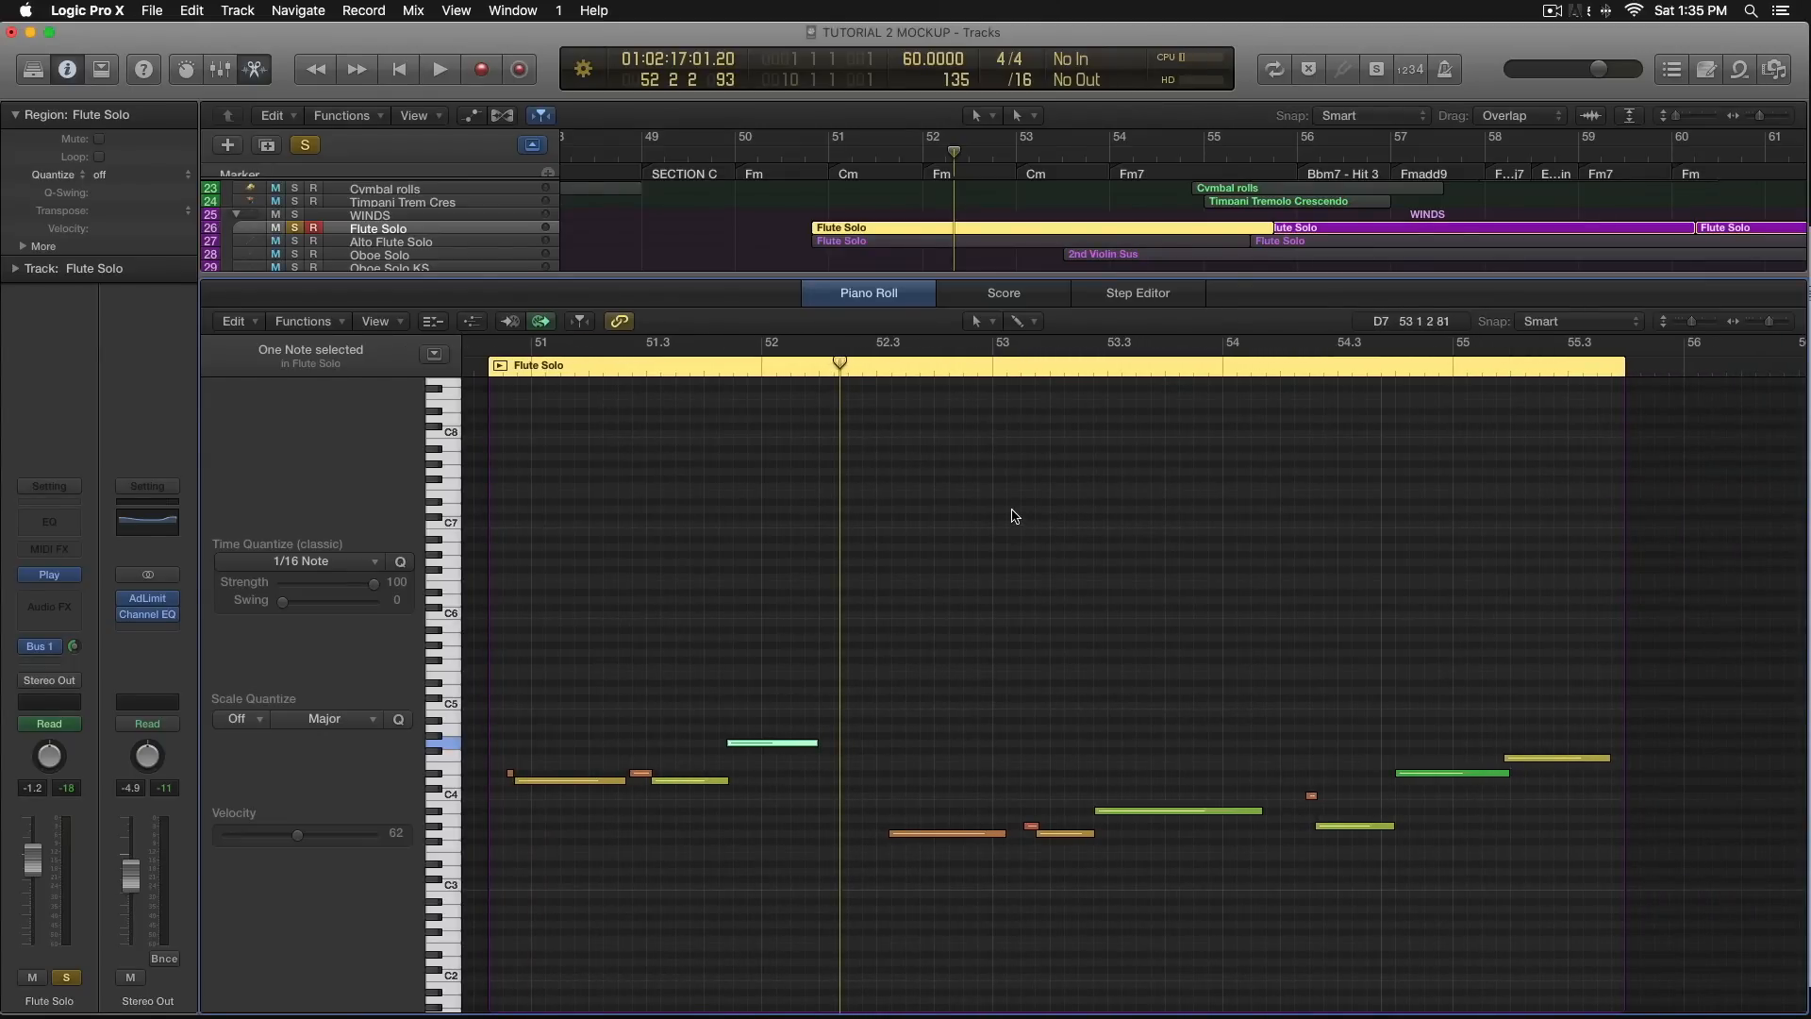
{"action": "left_click", "coordinate": [972, 370]}
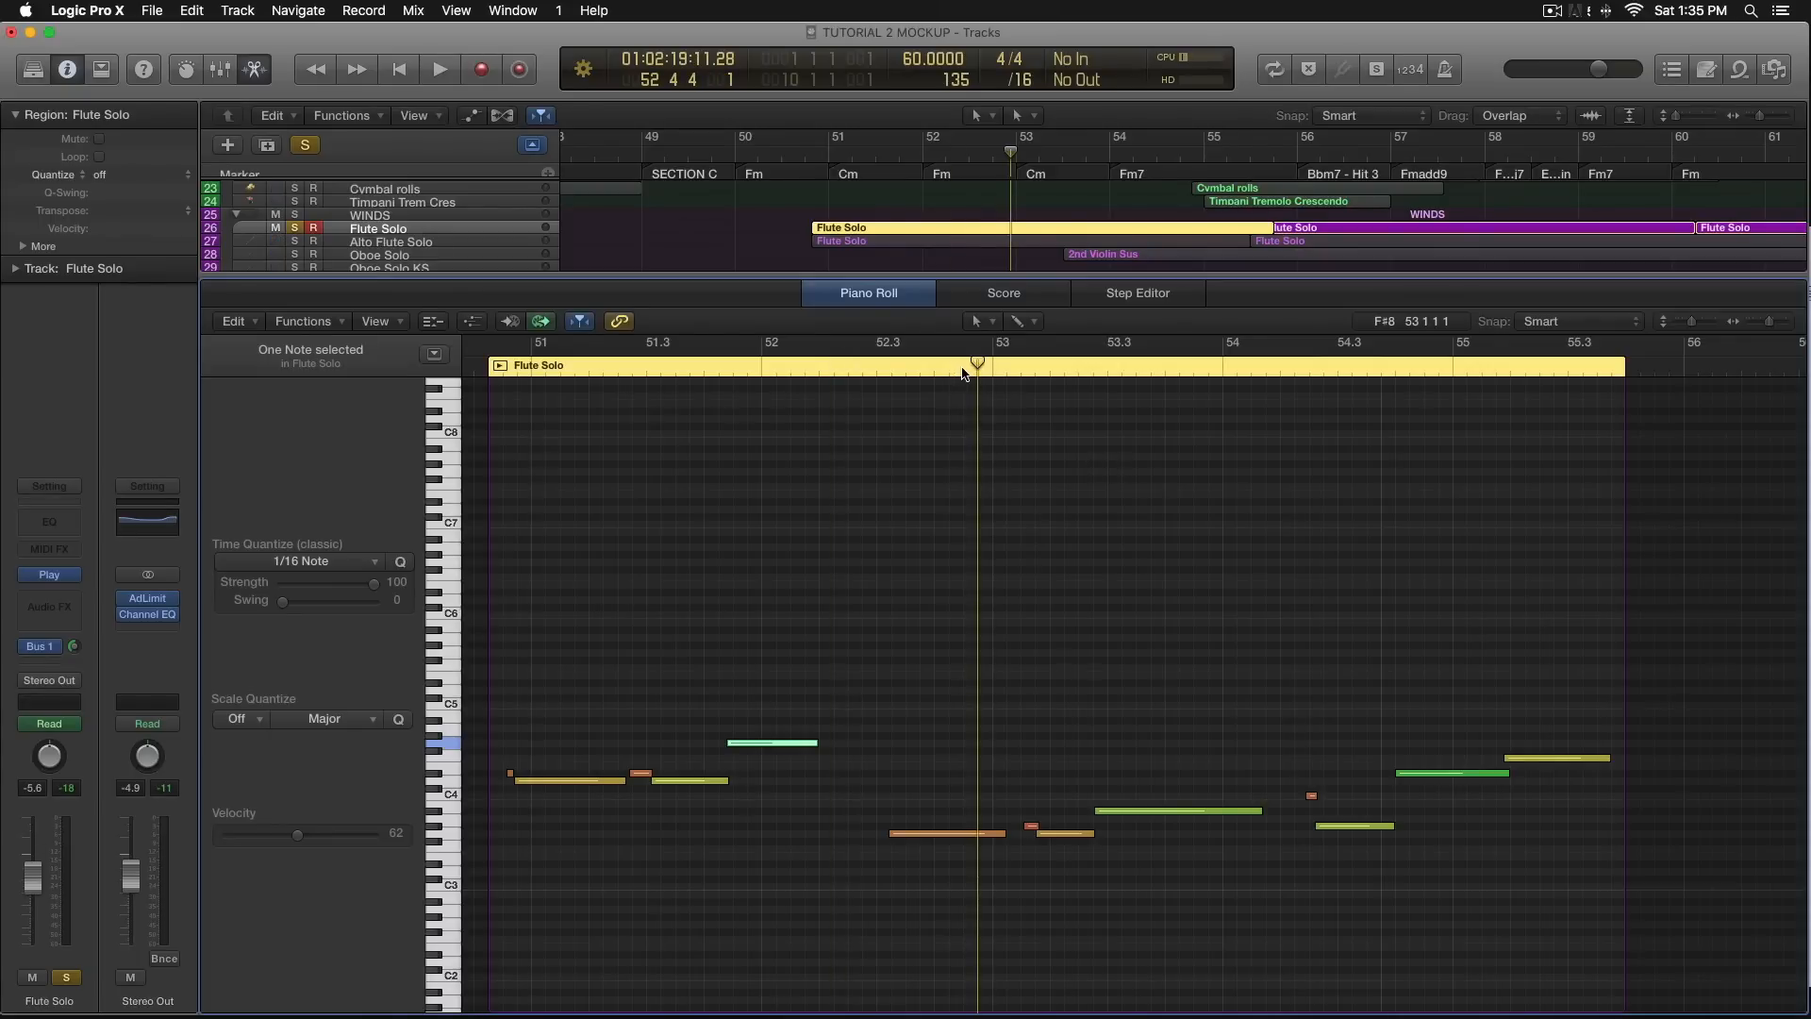
{"action": "key", "text": "space"}
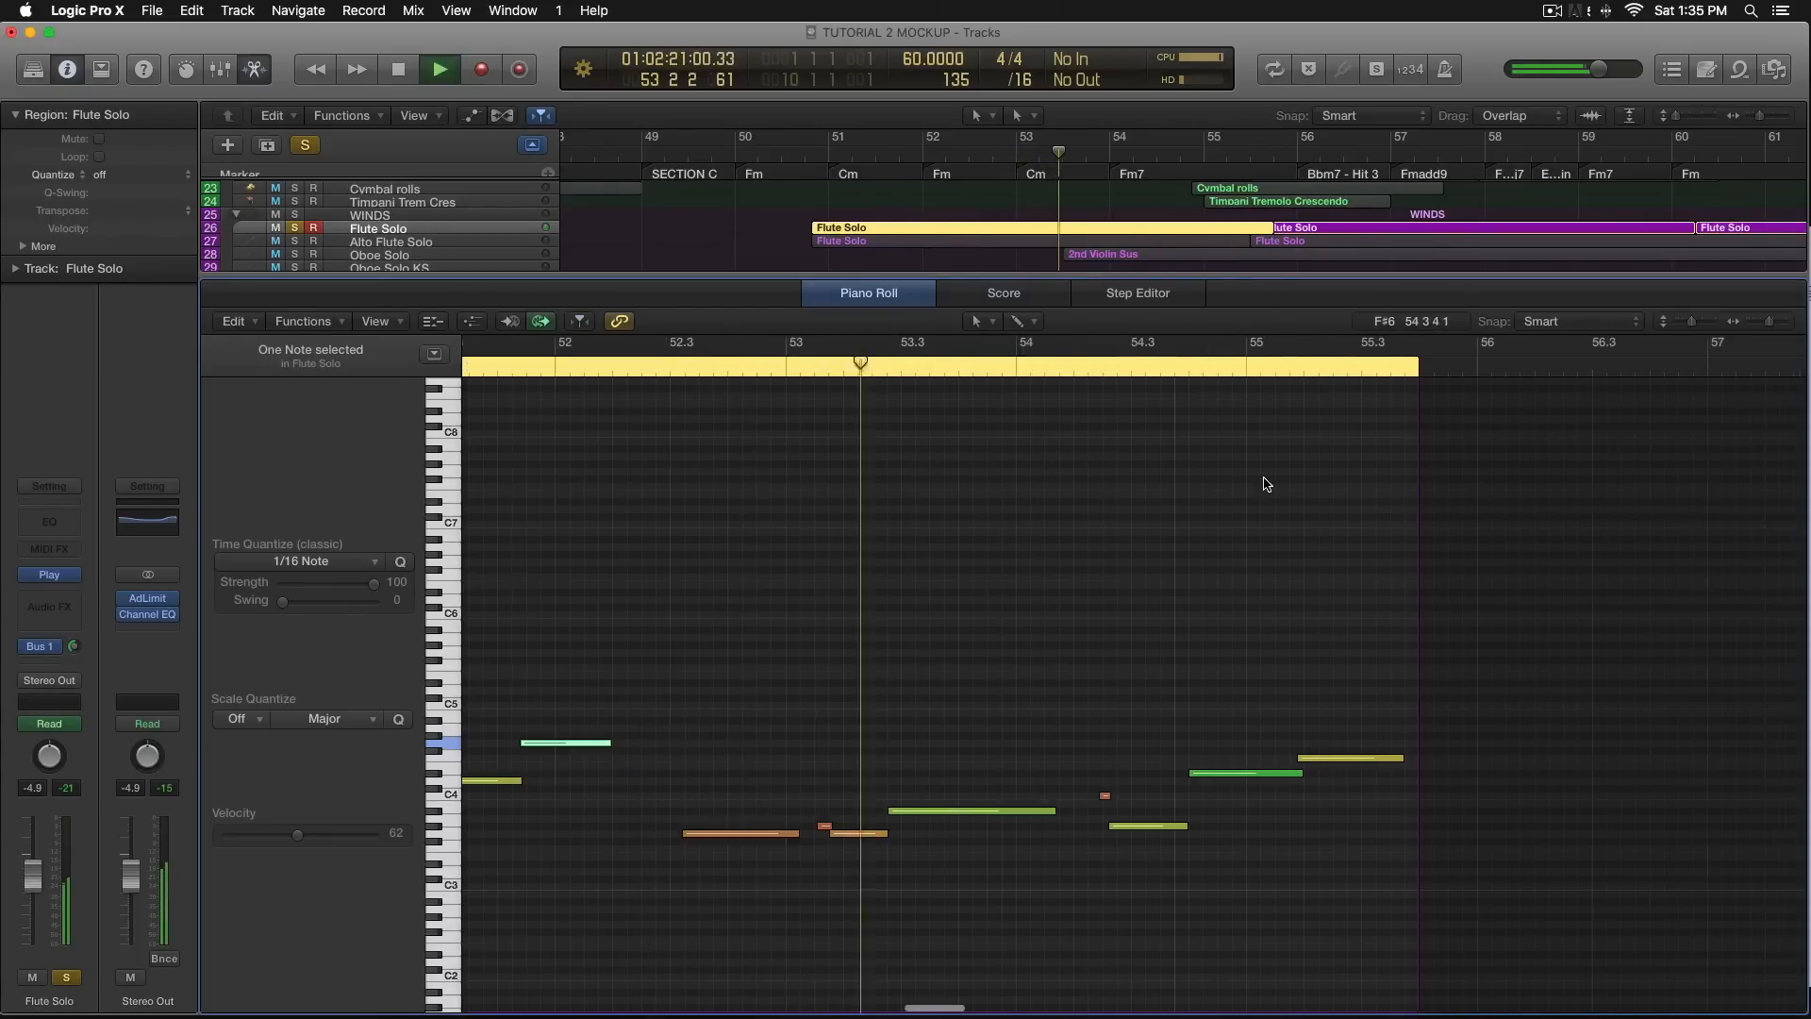
Examine the Flute Solo regions starting in bars 55 and 60, stop playback, and place the playhead at beat 2 of bar 60.
{"action": "left_click", "coordinate": [1361, 231]}
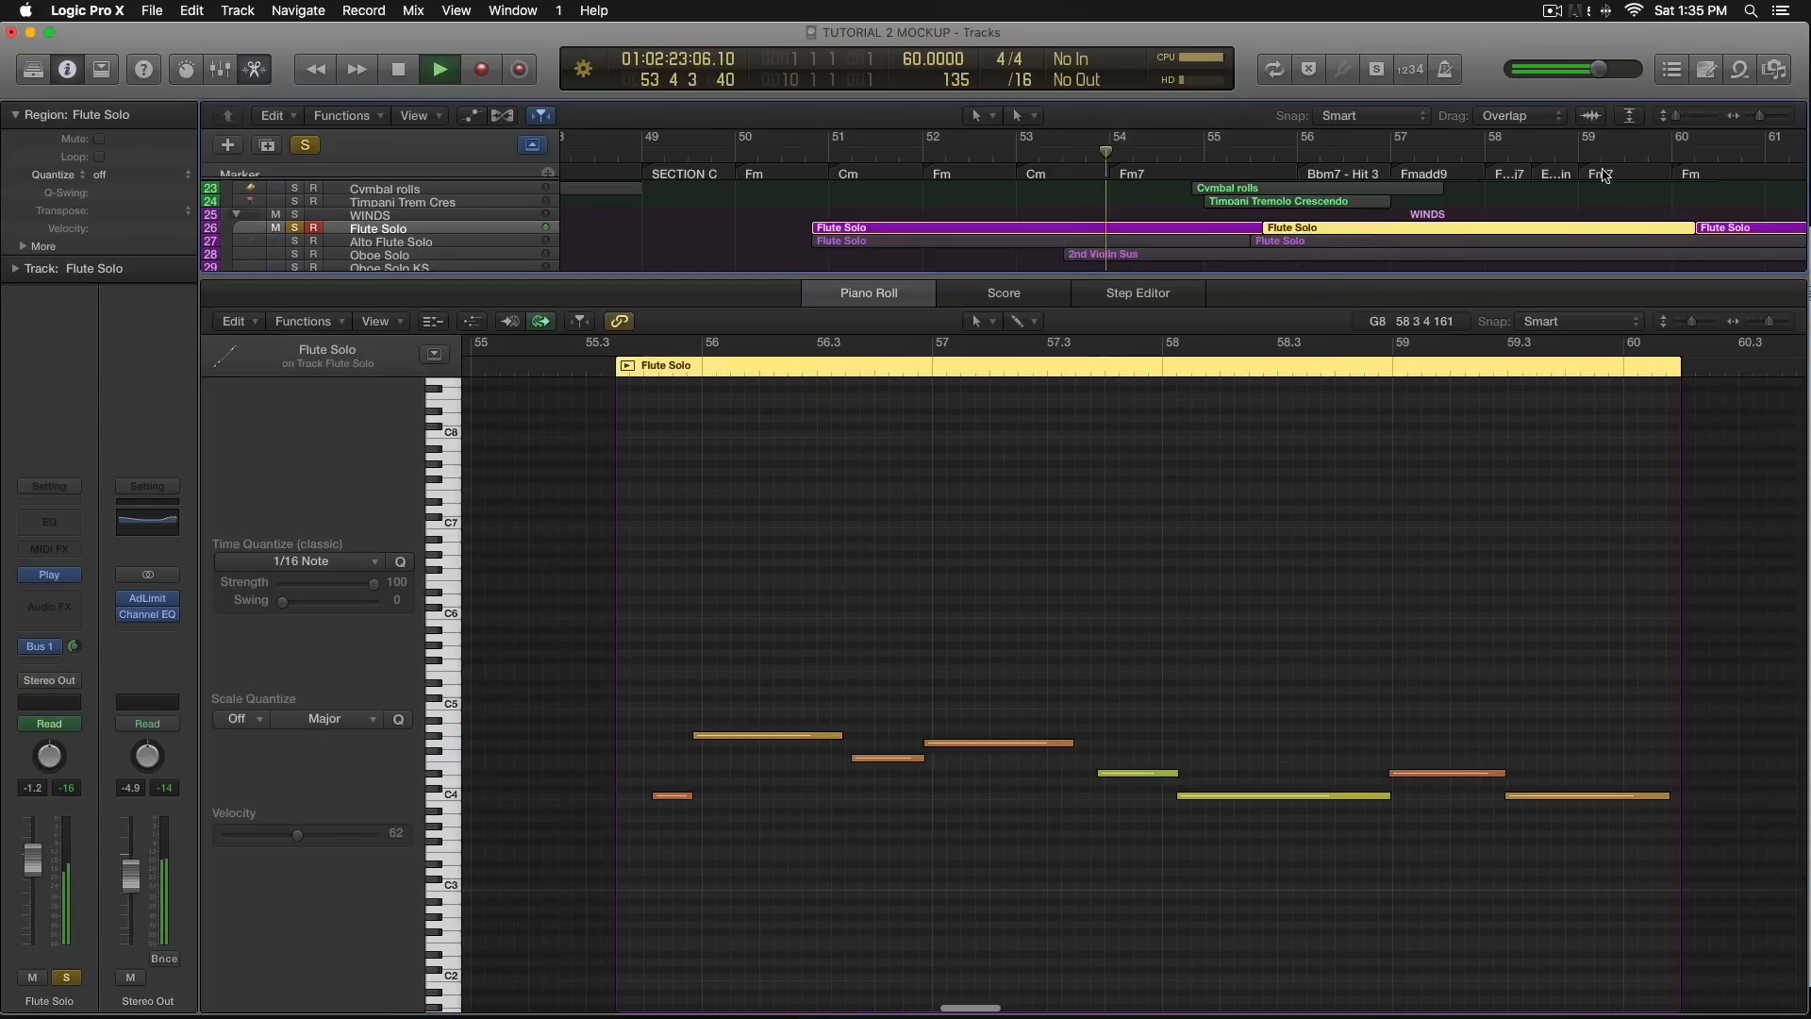
{"action": "left_click", "coordinate": [1757, 229]}
{"action": "scroll", "coordinate": [715, 651], "scroll_direction": "left", "scroll_amount": 10}
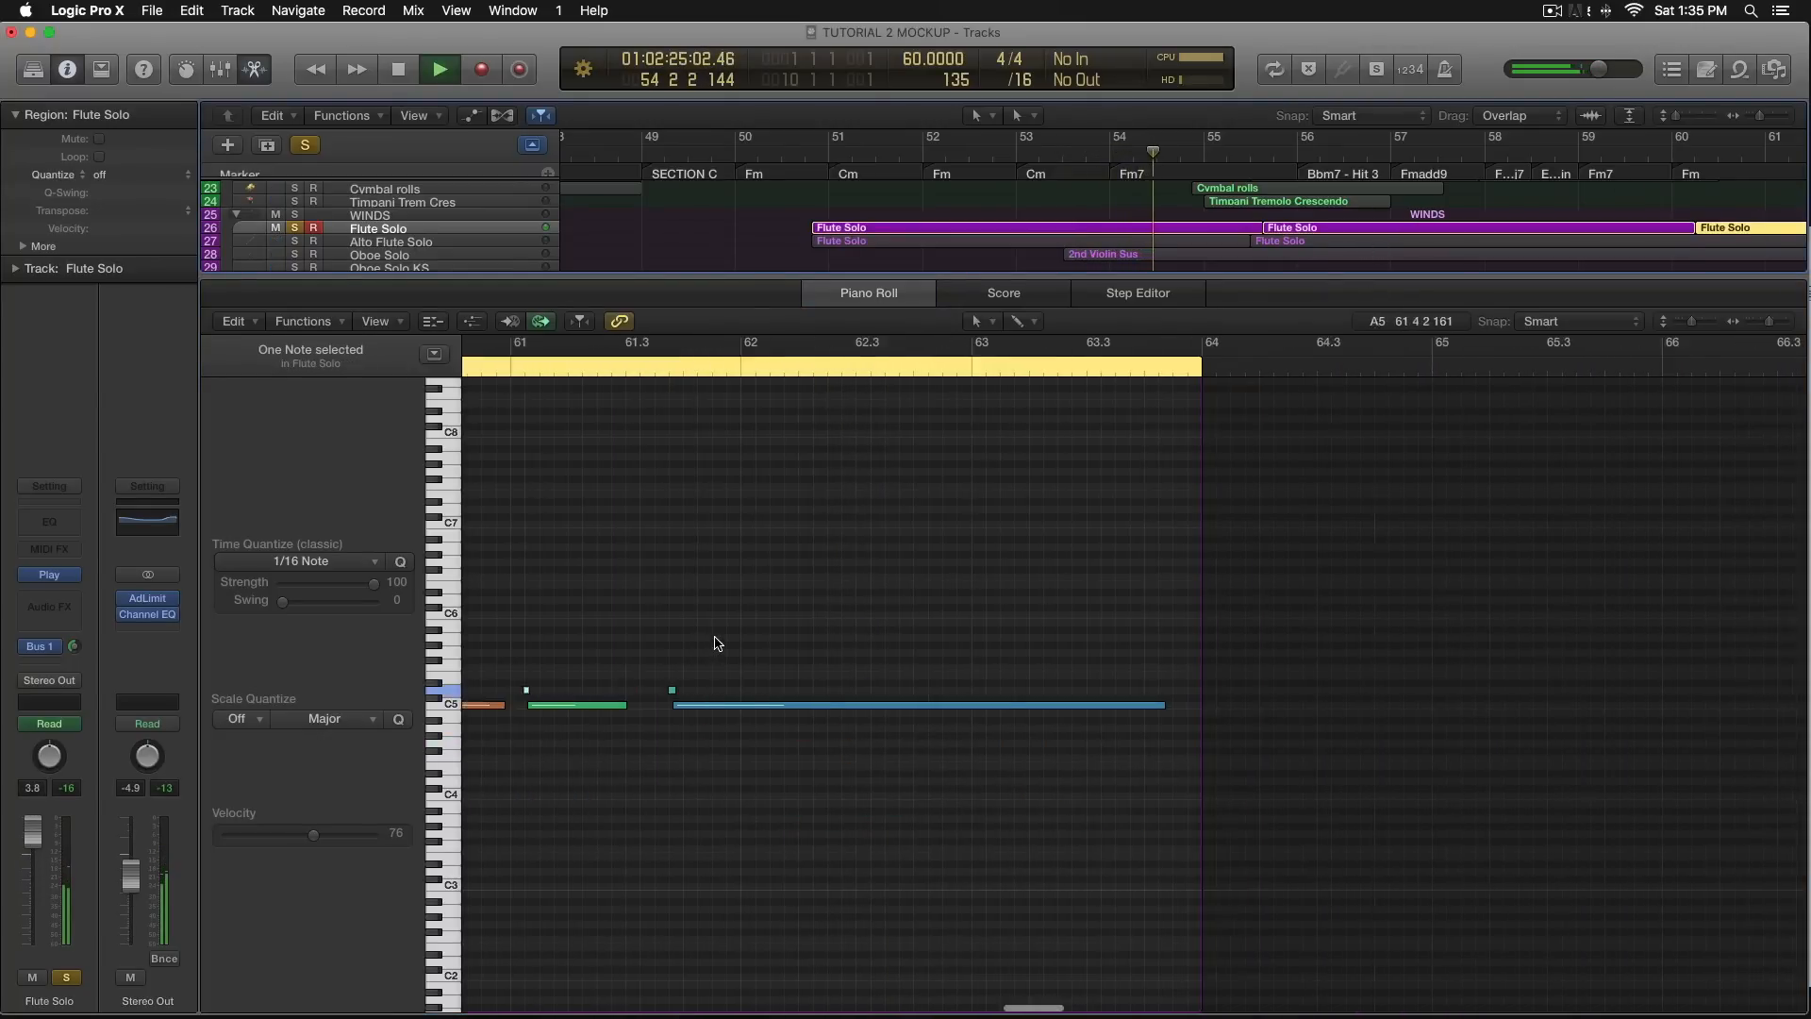
{"action": "key", "text": "space"}
{"action": "left_click", "coordinate": [825, 365]}
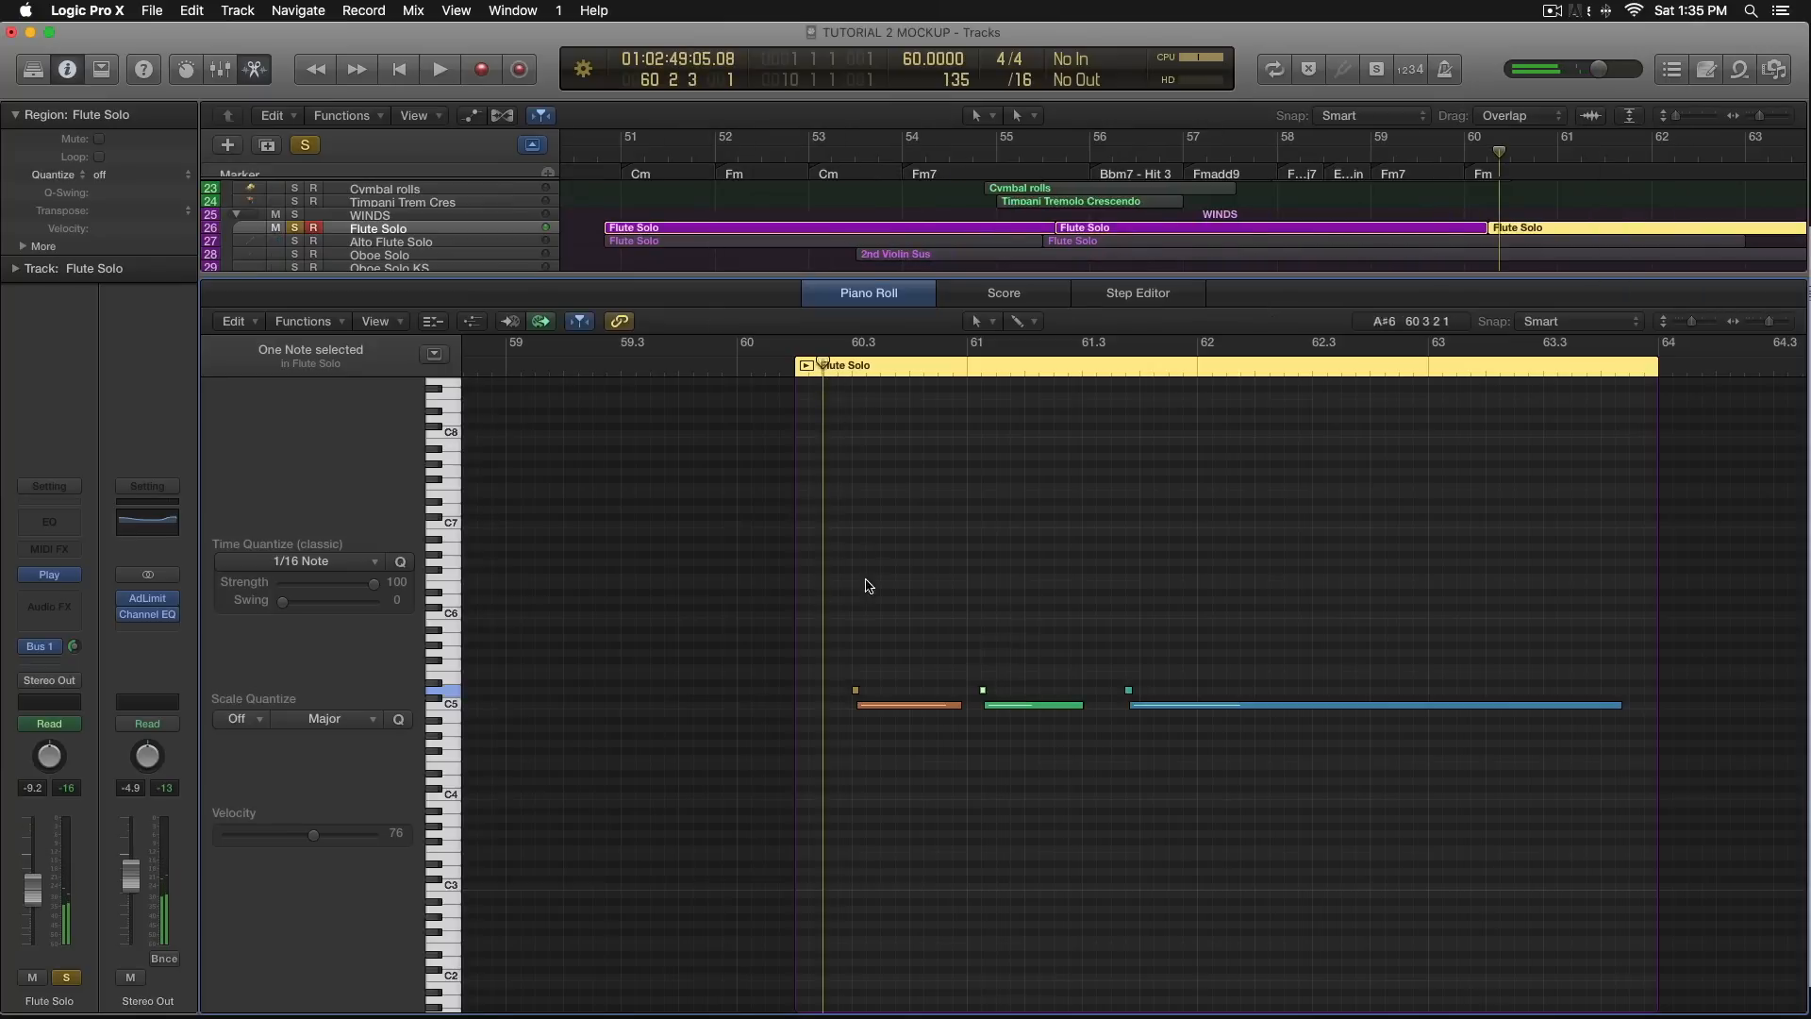
Turn off all solos and play the full mix from bar 60, soloing the WINDS group briefly before stopping playback.
{"action": "left_click", "coordinate": [309, 144]}
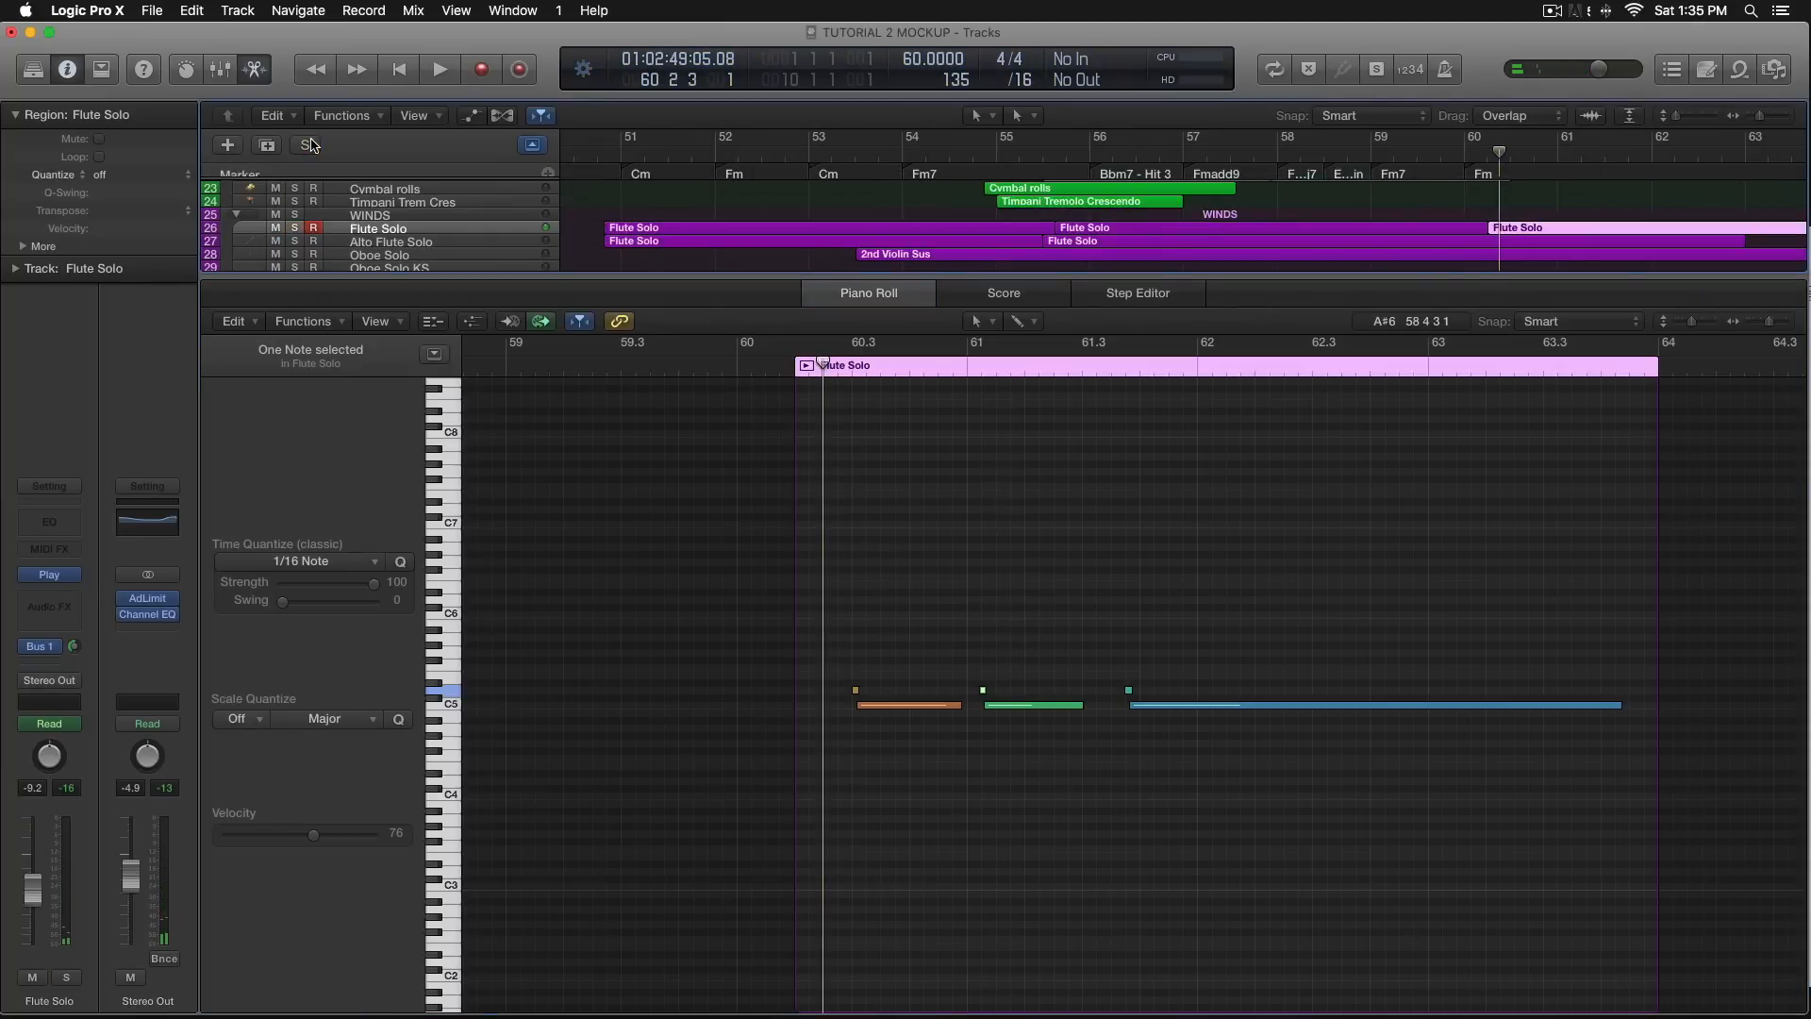
{"action": "key", "text": "space"}
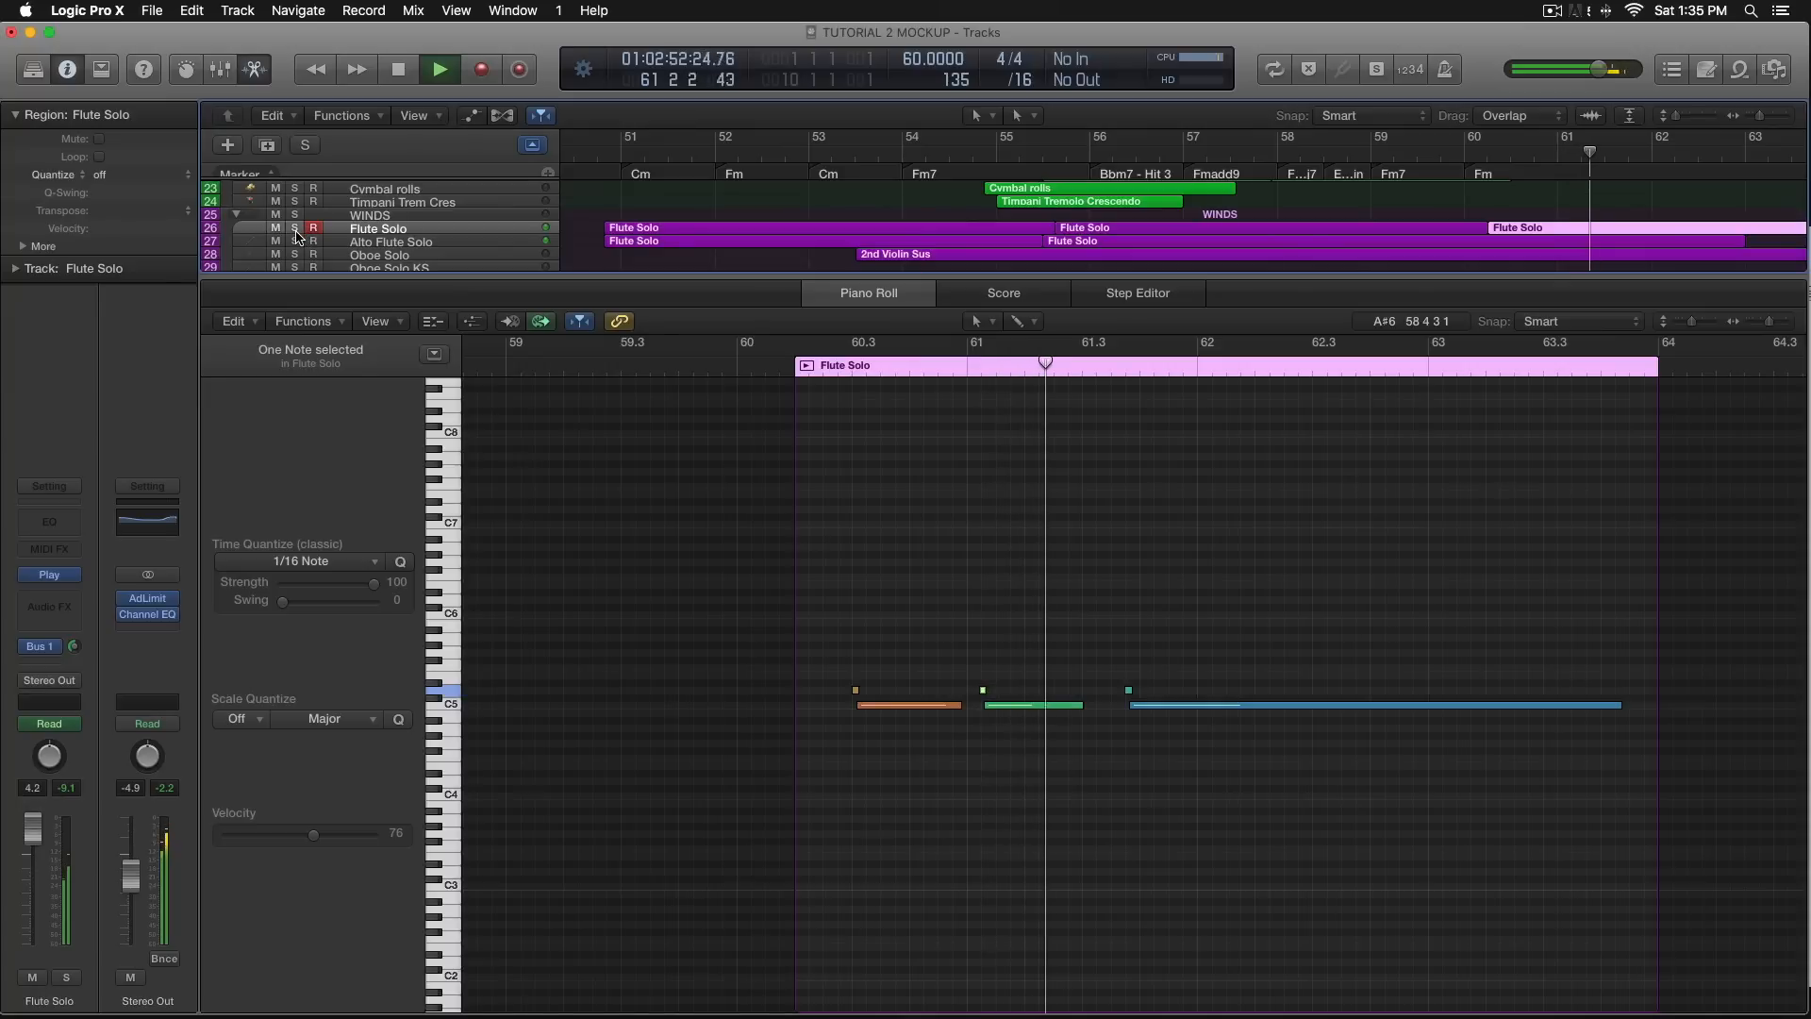
{"action": "left_click", "coordinate": [296, 215]}
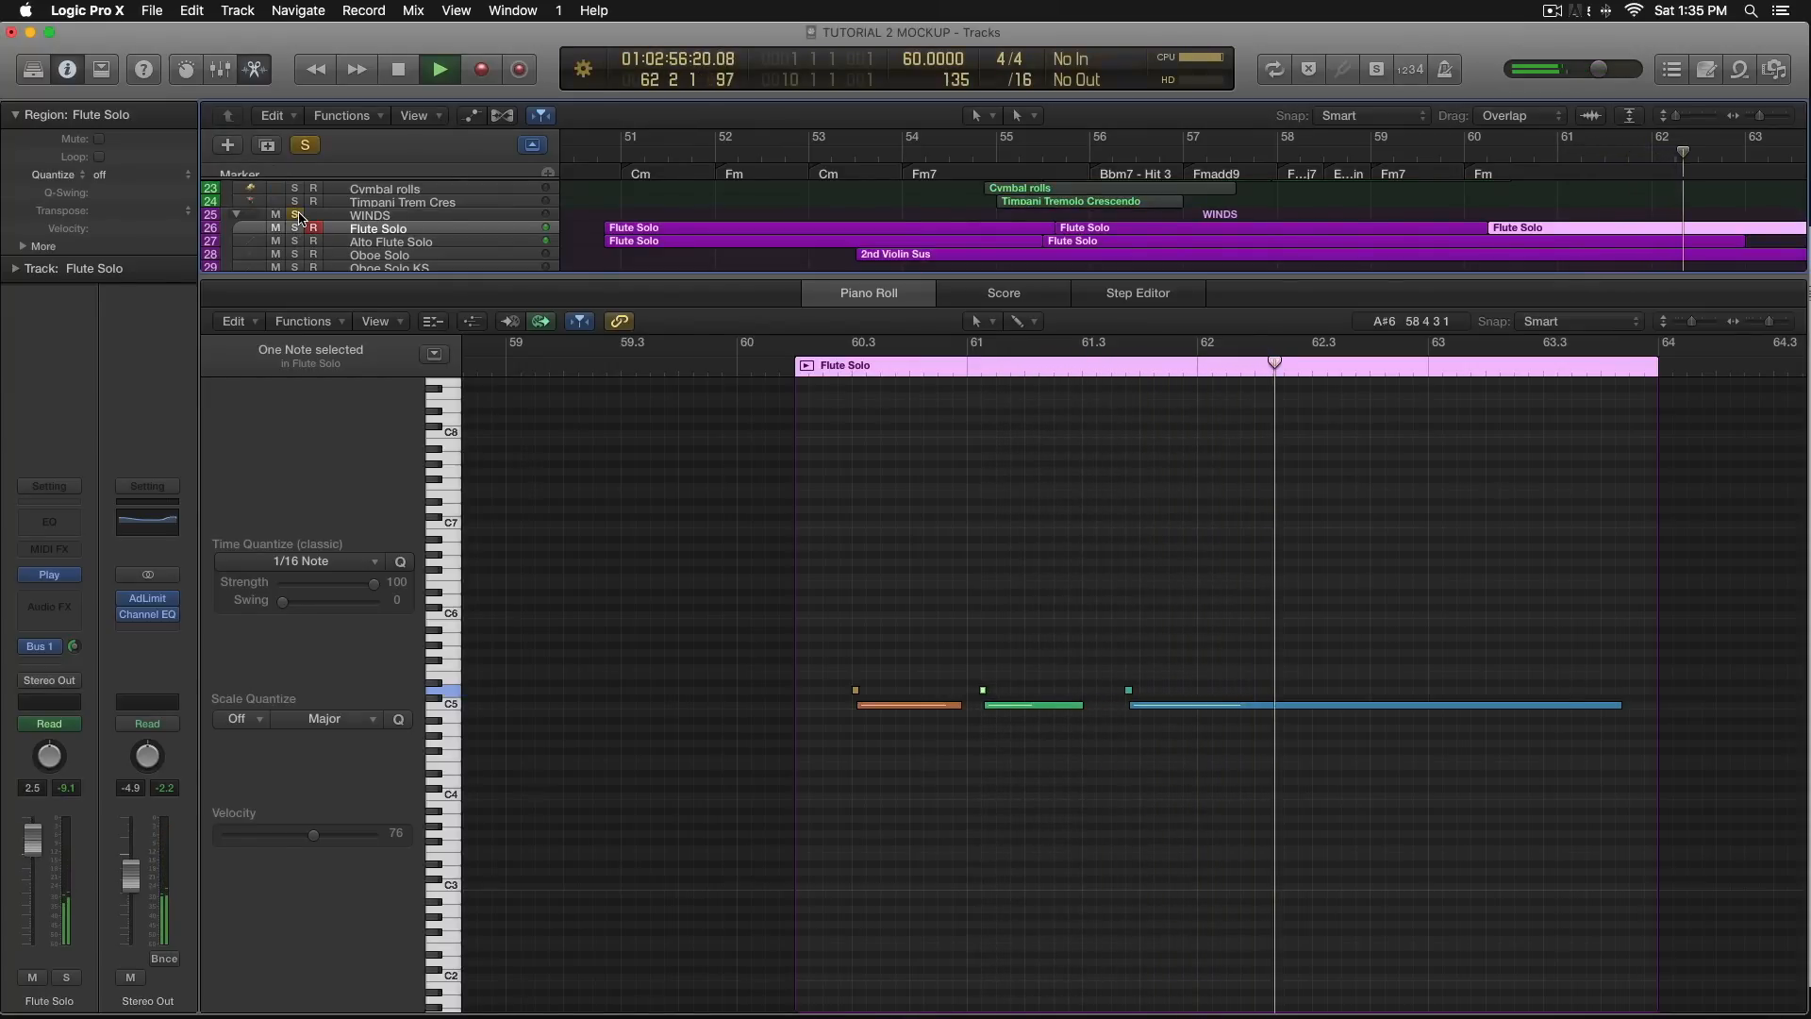
{"action": "left_click", "coordinate": [296, 216]}
{"action": "key", "text": "space"}
Close the Piano Roll, deselect the Flute Solo region, and review the key takeaways in TextEdit's Tutorial 2 Notes.
{"action": "key", "text": "e"}
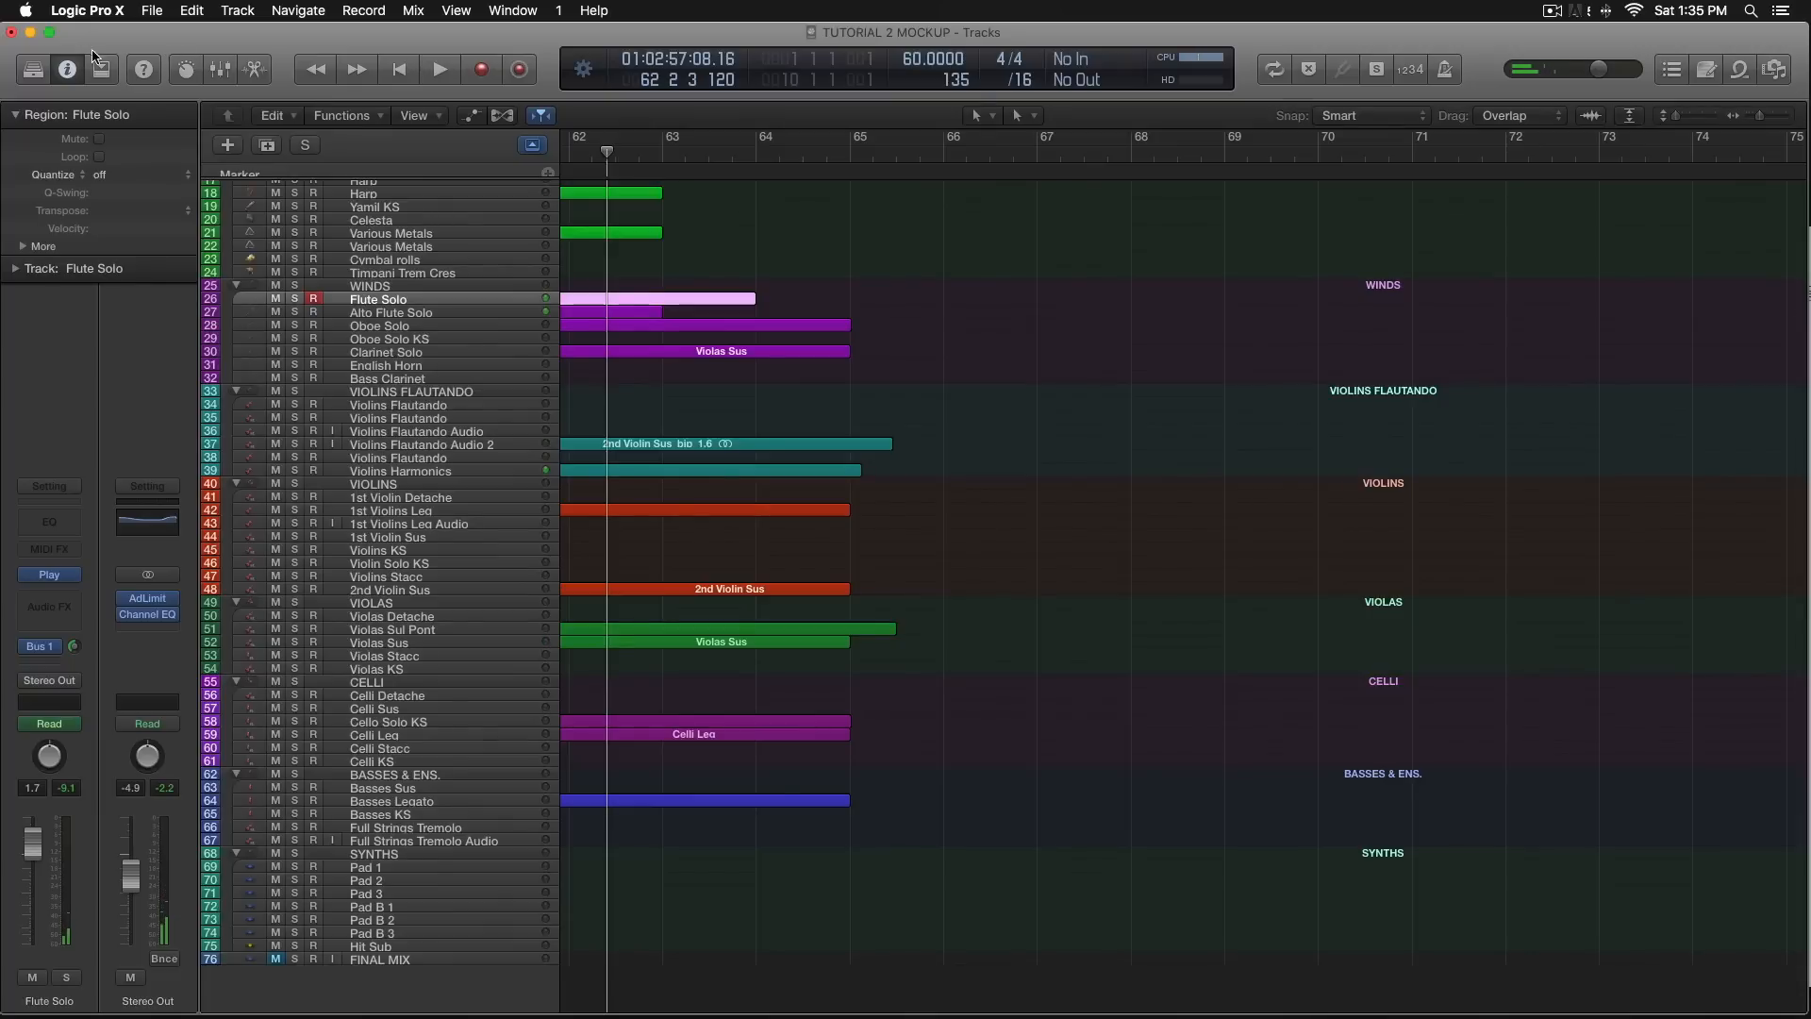
{"action": "left_click", "coordinate": [1161, 502]}
{"action": "mouse_move", "coordinate": [1574, 998]}
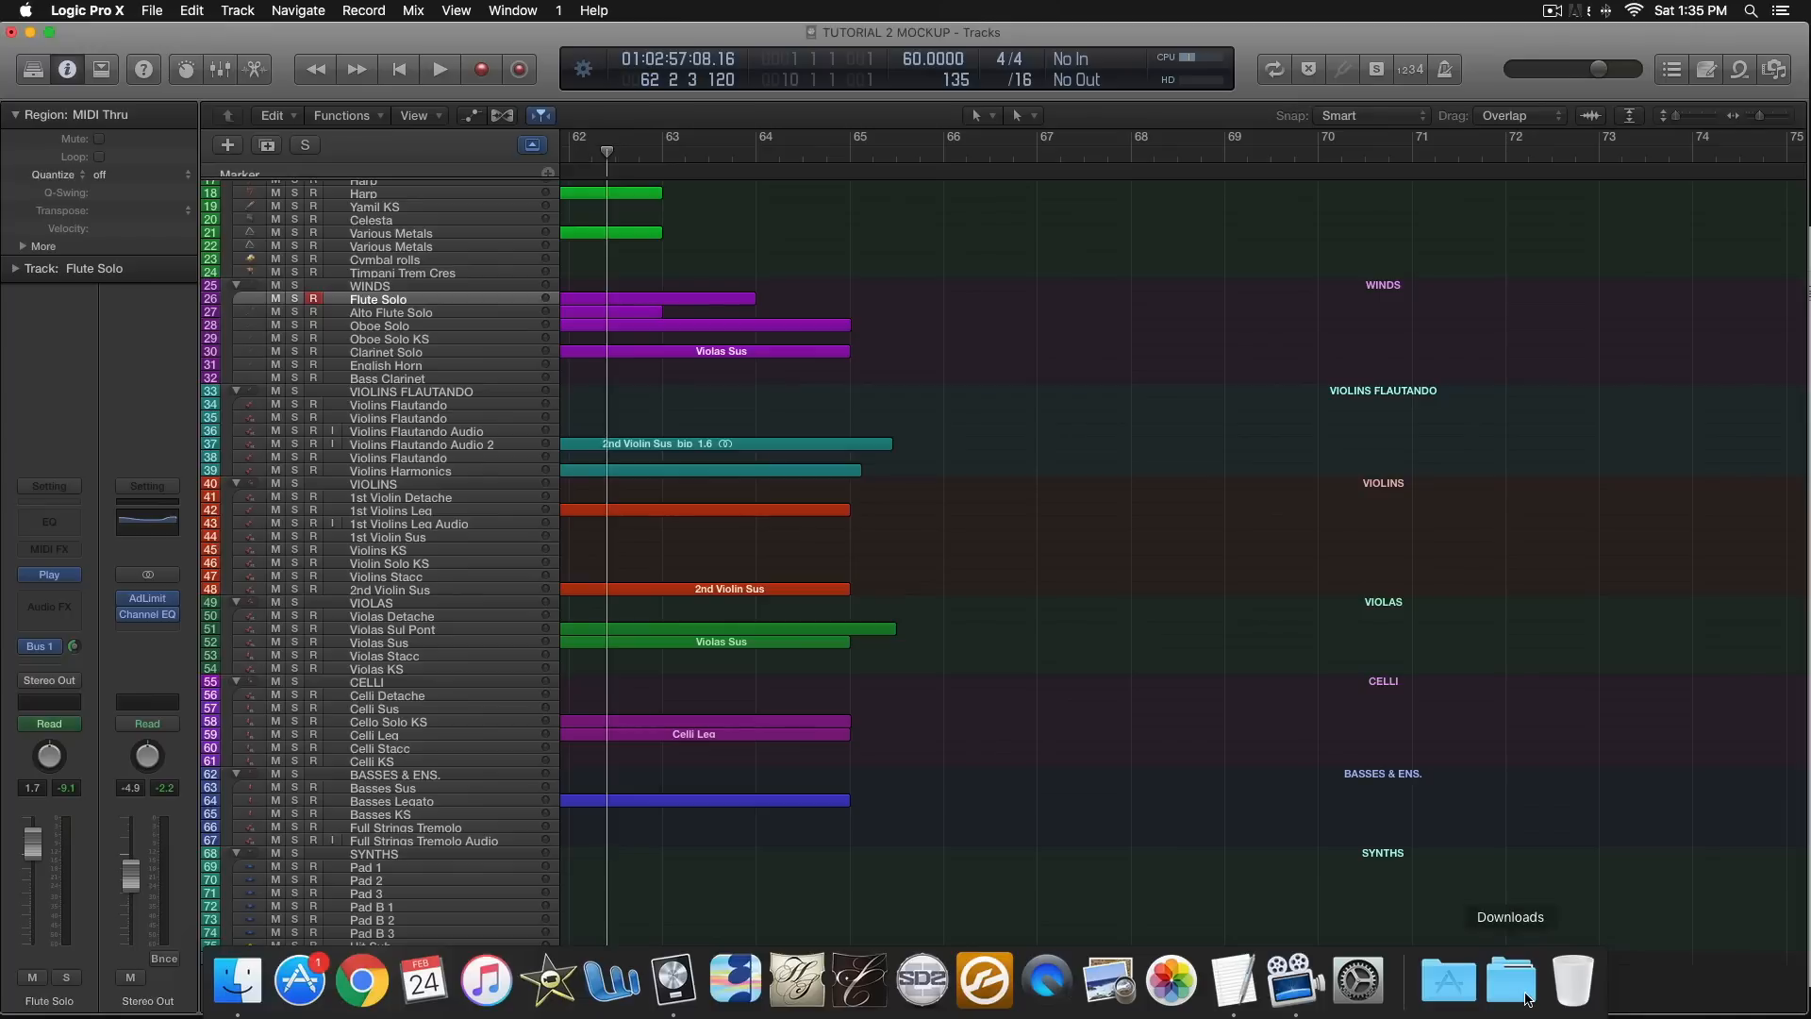
{"action": "left_click", "coordinate": [1233, 981]}
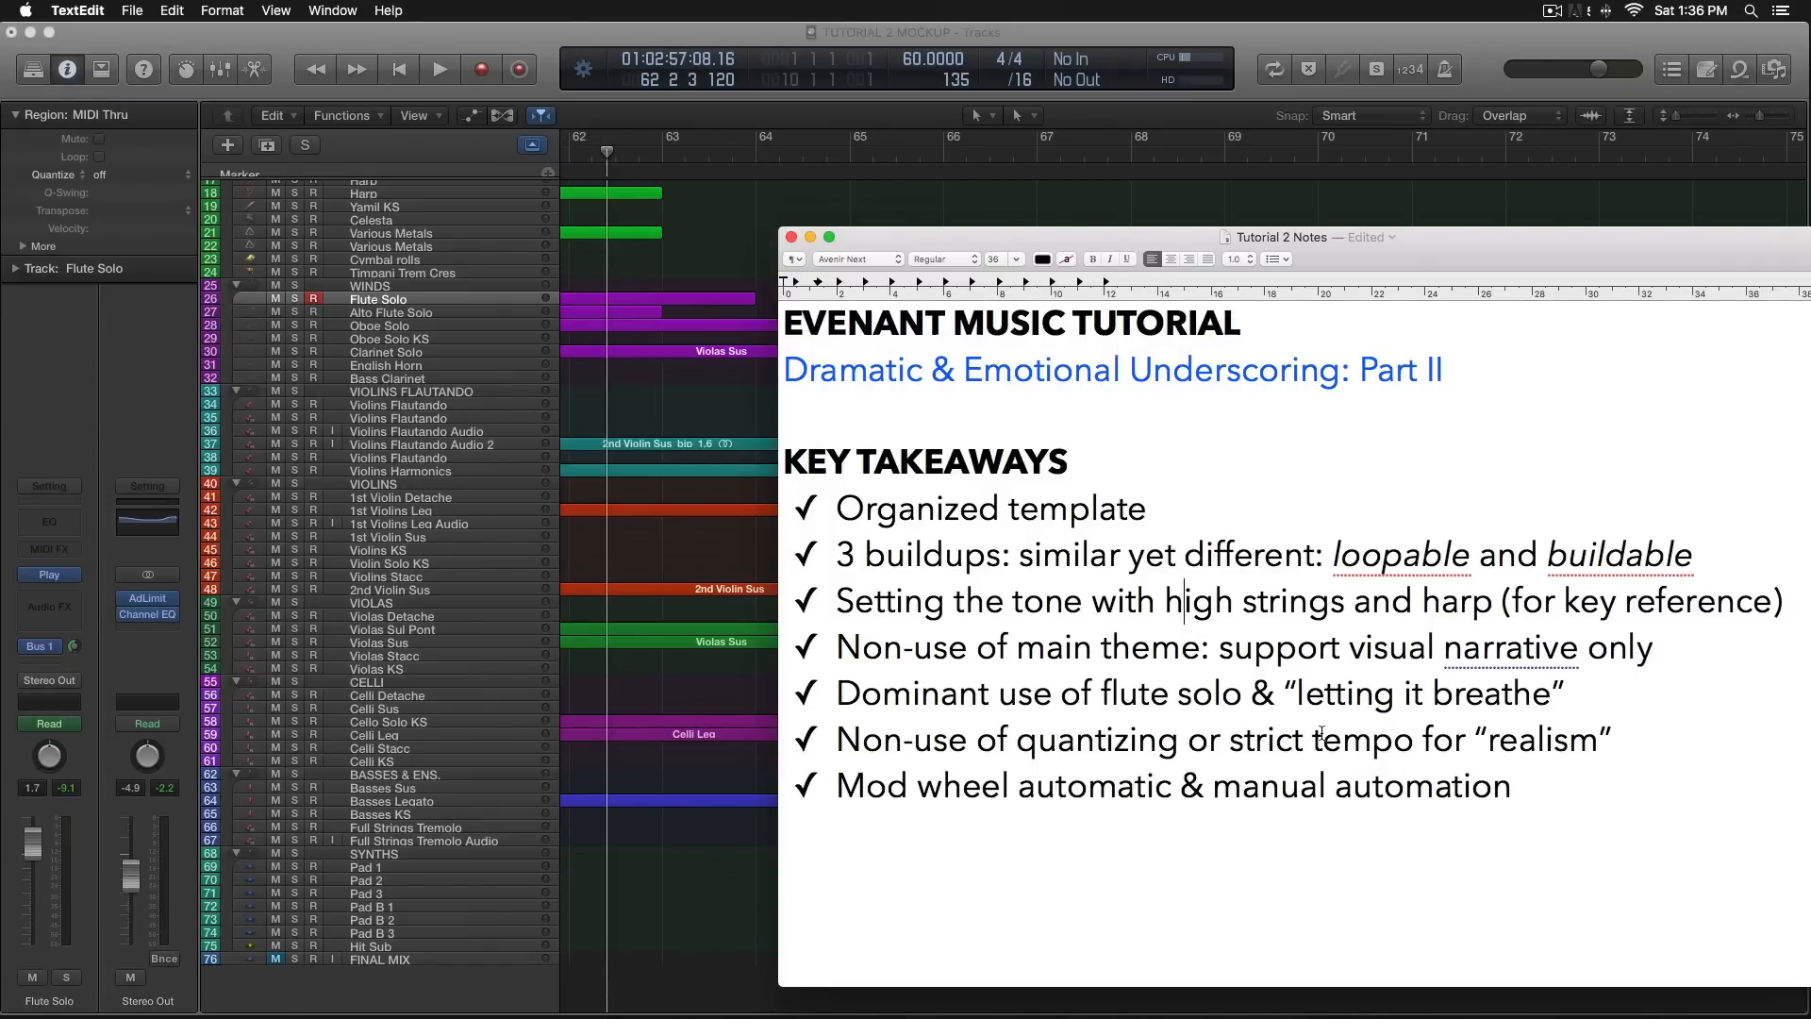
Switch to Logic Pro X and open the Harp region starting in bar 36 in the Piano Roll.
{"action": "left_click", "coordinate": [759, 236]}
{"action": "scroll", "coordinate": [660, 283], "scroll_direction": "left", "scroll_amount": 15}
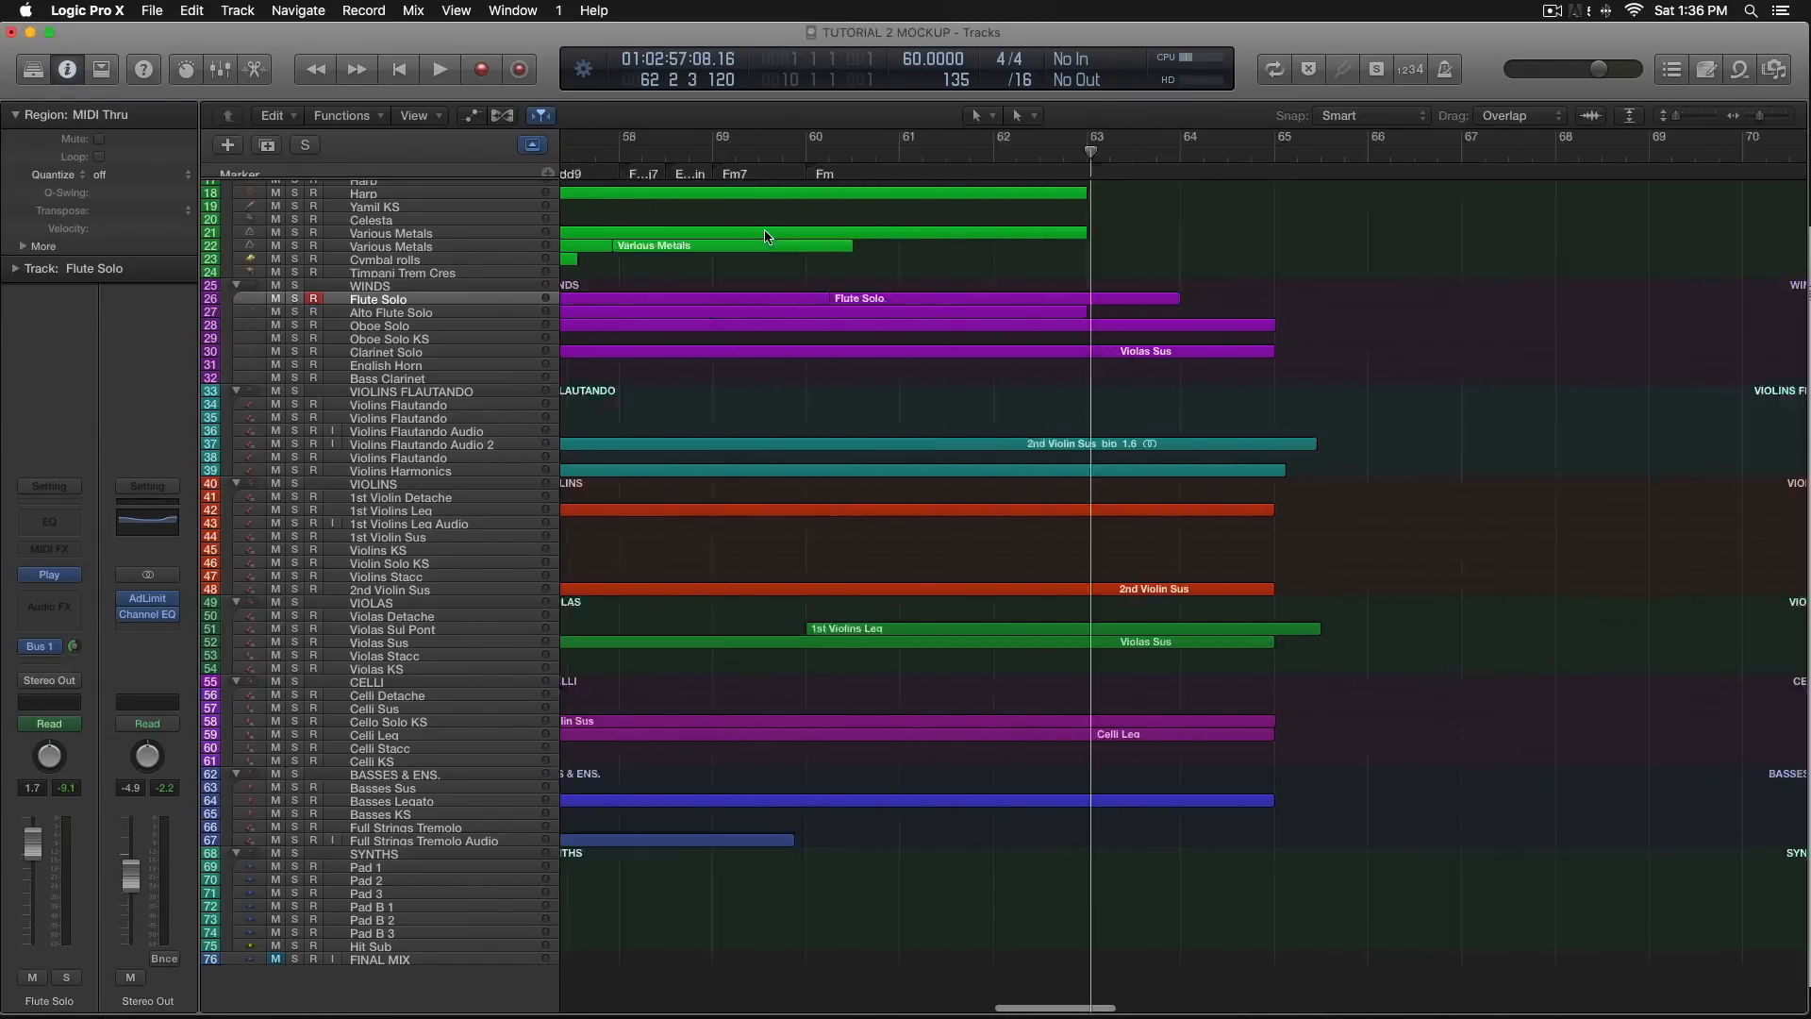
{"action": "scroll", "coordinate": [632, 297], "scroll_direction": "up", "scroll_amount": 5}
{"action": "scroll", "coordinate": [661, 283], "scroll_direction": "left", "scroll_amount": 2}
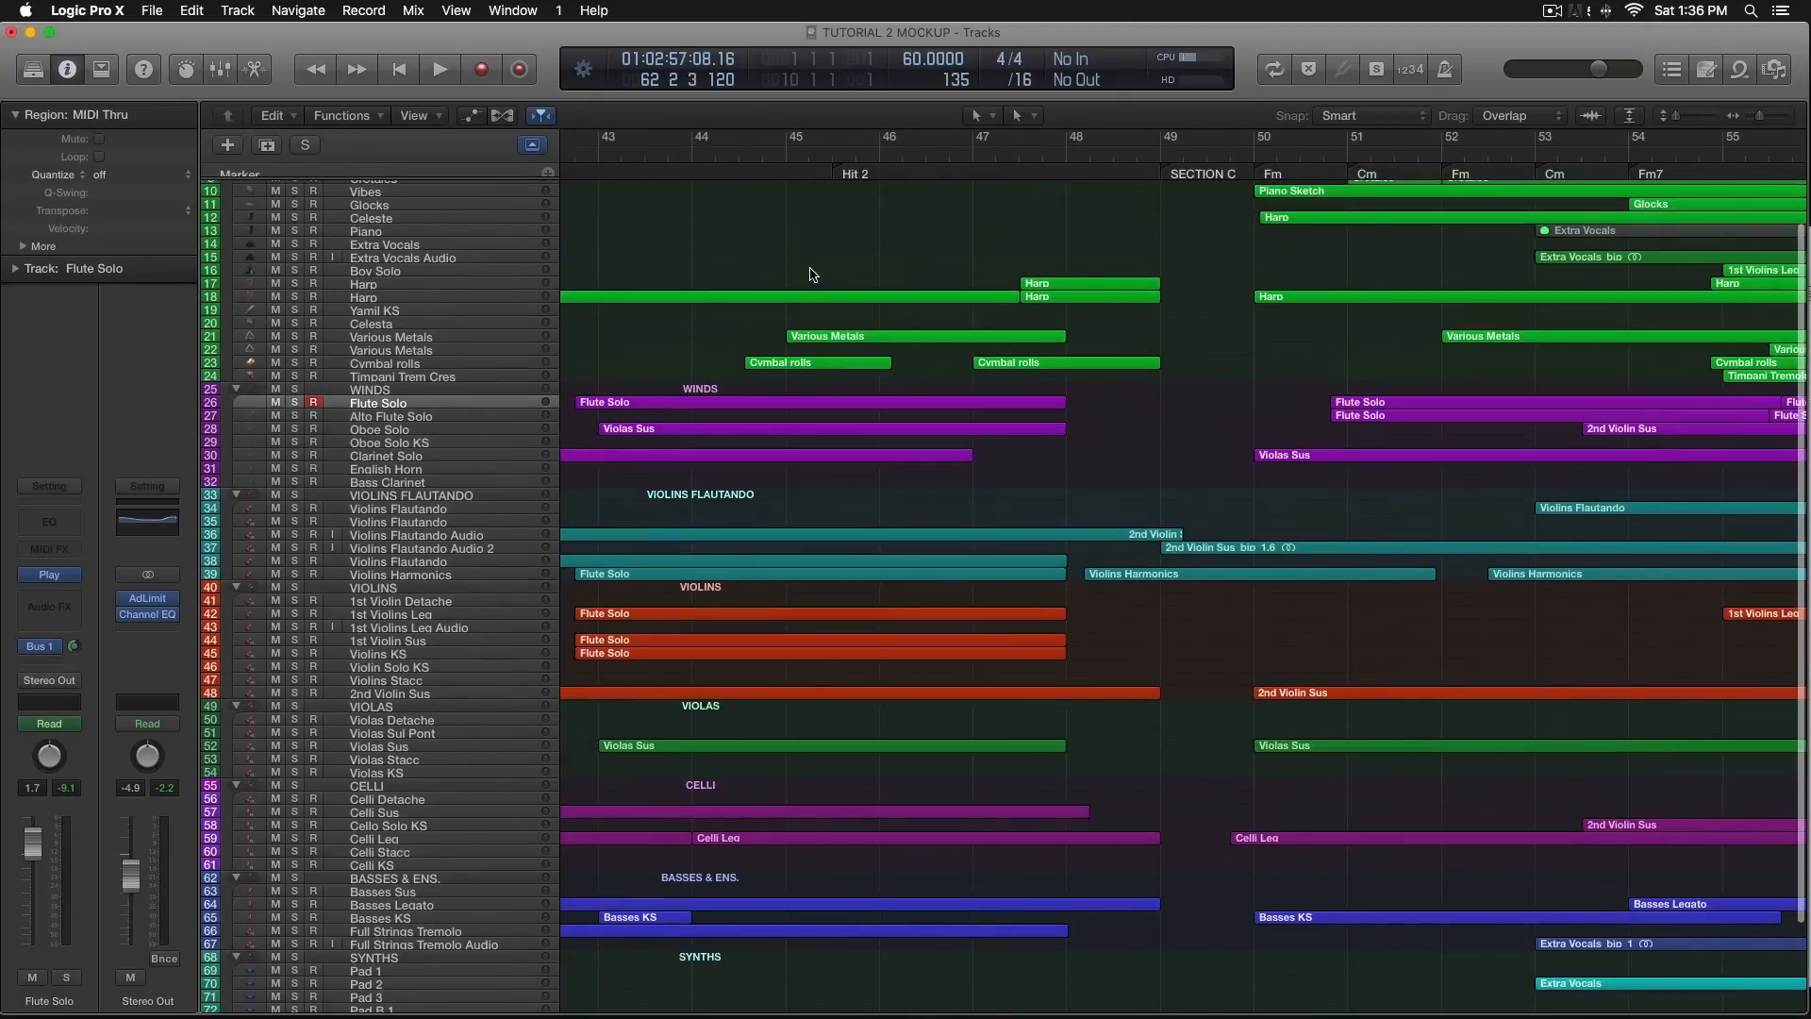
{"action": "scroll", "coordinate": [814, 275], "scroll_direction": "right", "scroll_amount": 3}
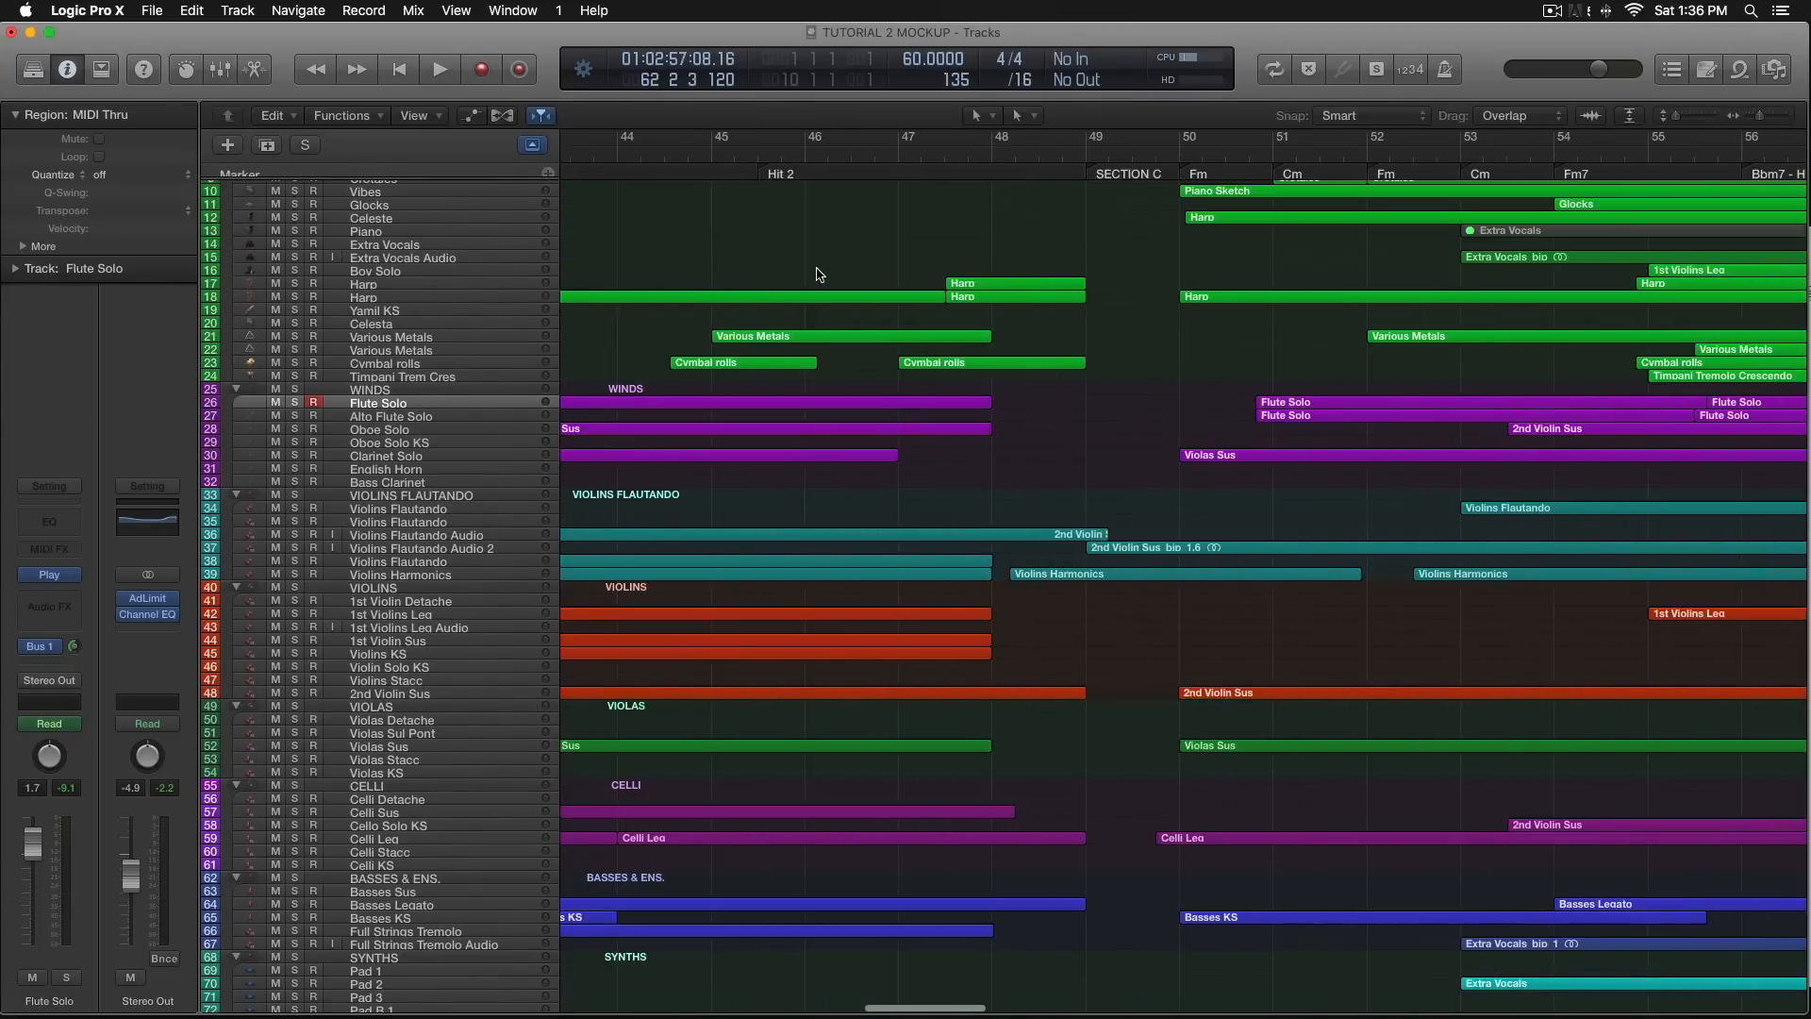
{"action": "scroll", "coordinate": [892, 224], "scroll_direction": "left", "scroll_amount": 10}
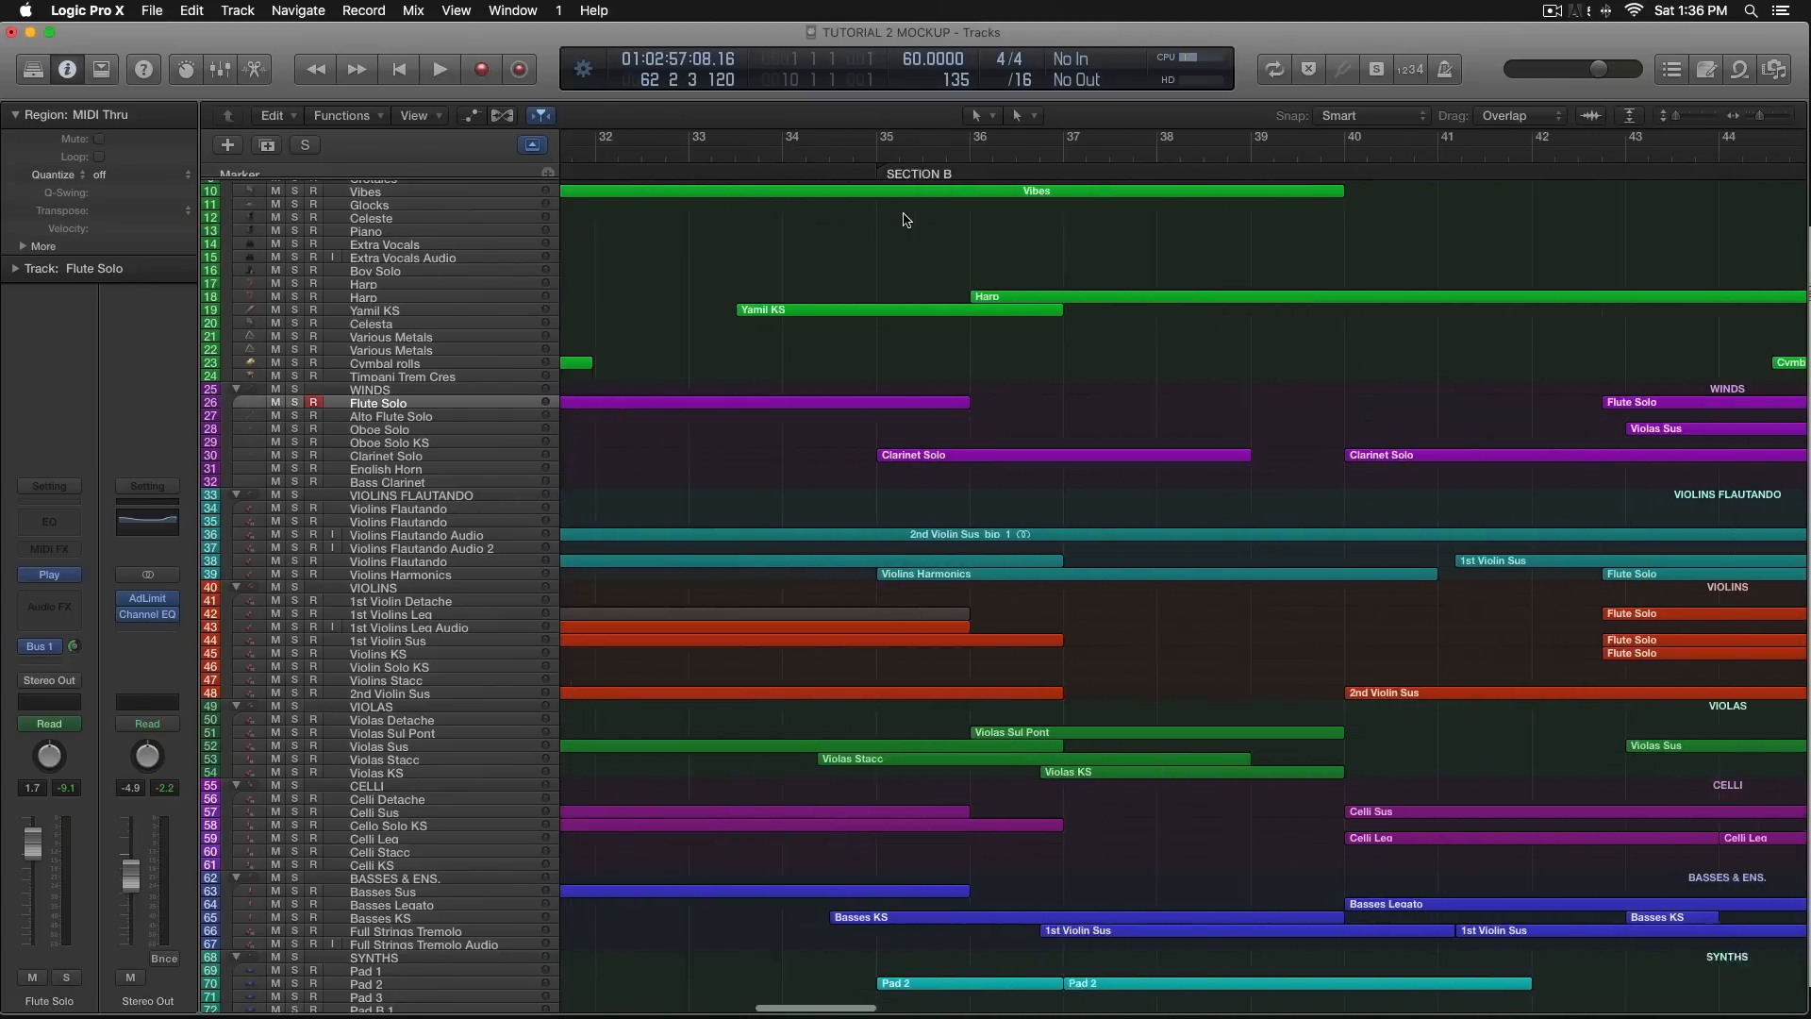
{"action": "left_click", "coordinate": [906, 299]}
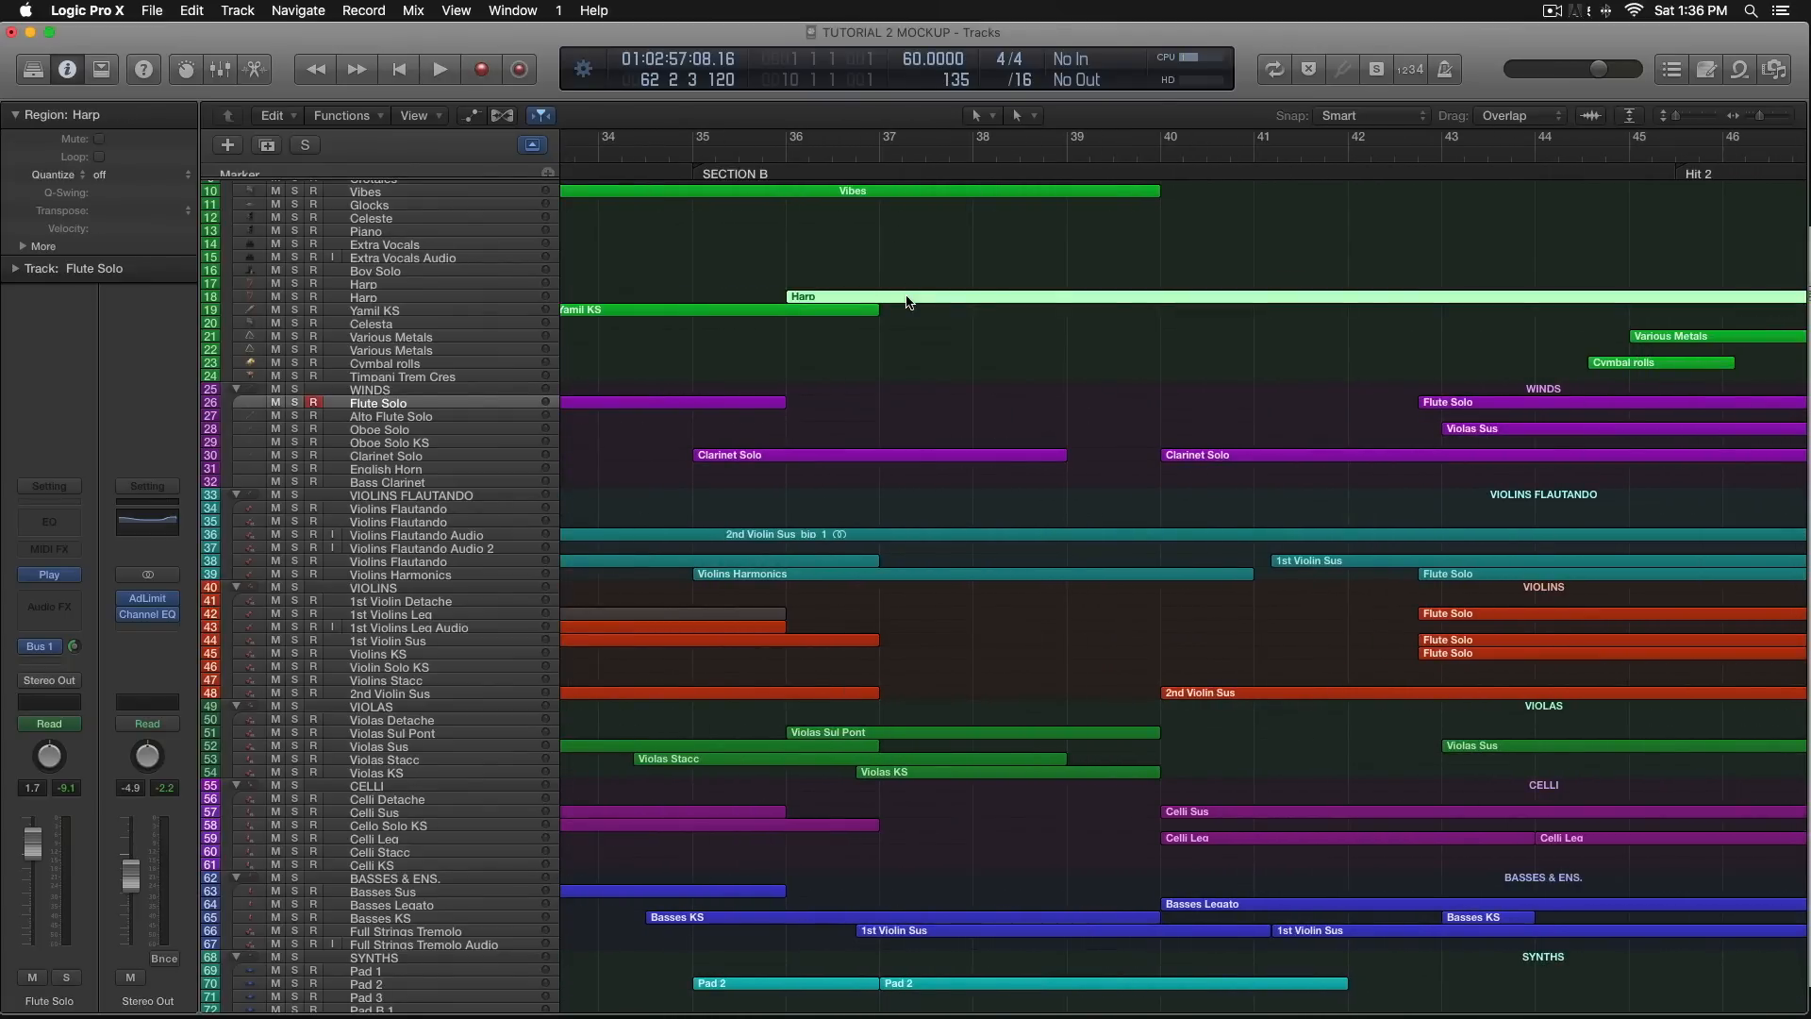
{"action": "double_click", "coordinate": [906, 299]}
{"action": "scroll", "coordinate": [1019, 533], "scroll_direction": "left", "scroll_amount": 5}
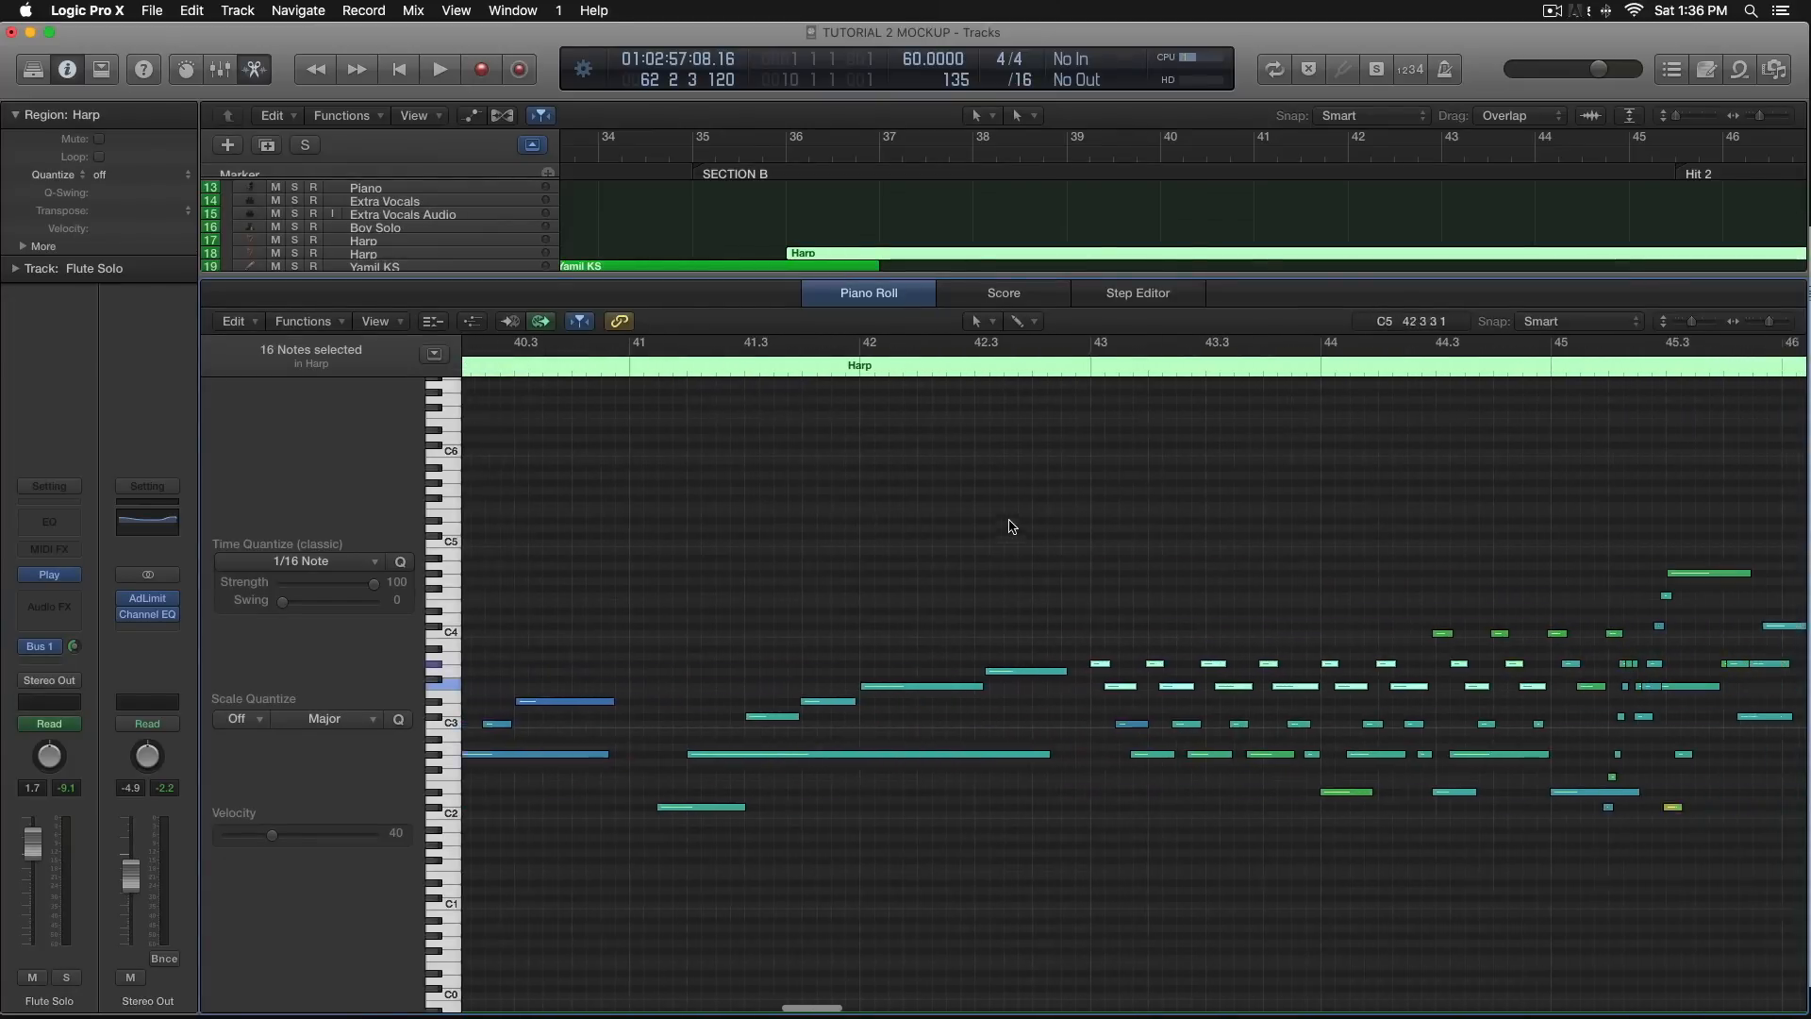
Play the Harp region from bar 42 with a closer view of its notes, turn on the metronome, and stop playback.
{"action": "left_click", "coordinate": [934, 367]}
{"action": "key", "text": "space"}
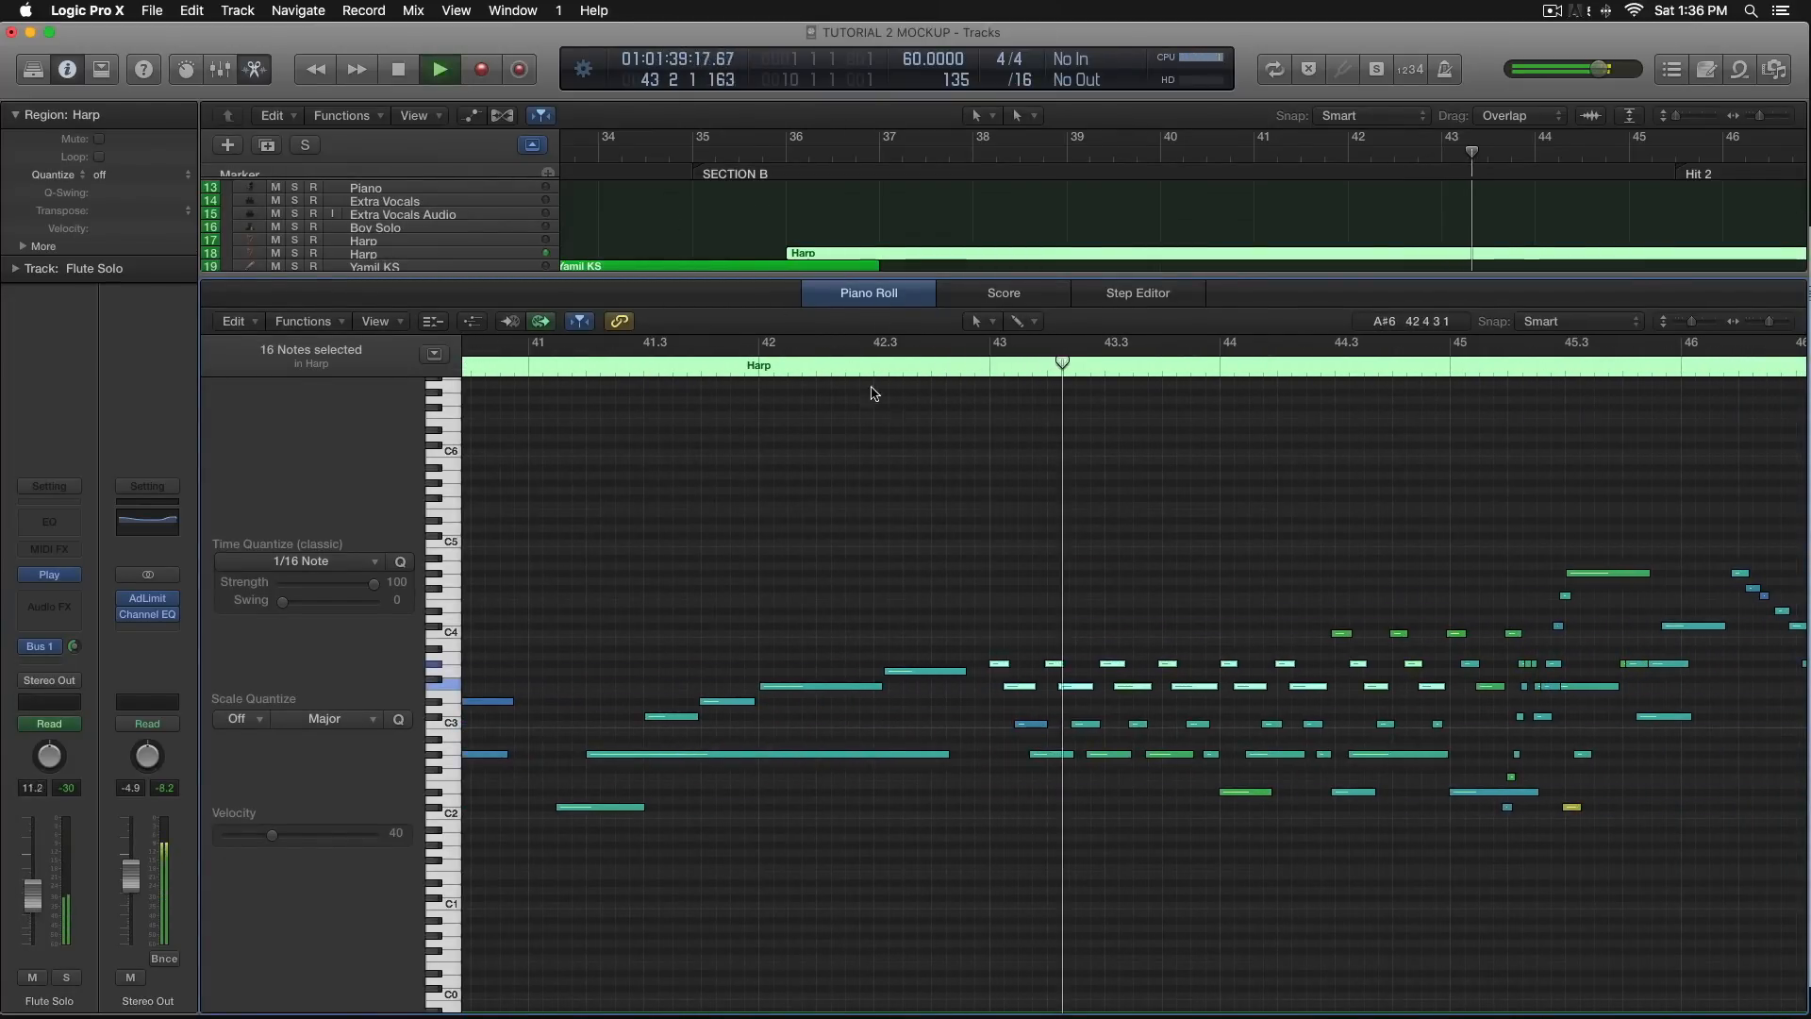
{"action": "left_click_drag", "start_coordinate": [1769, 322], "coordinate": [1775, 323]}
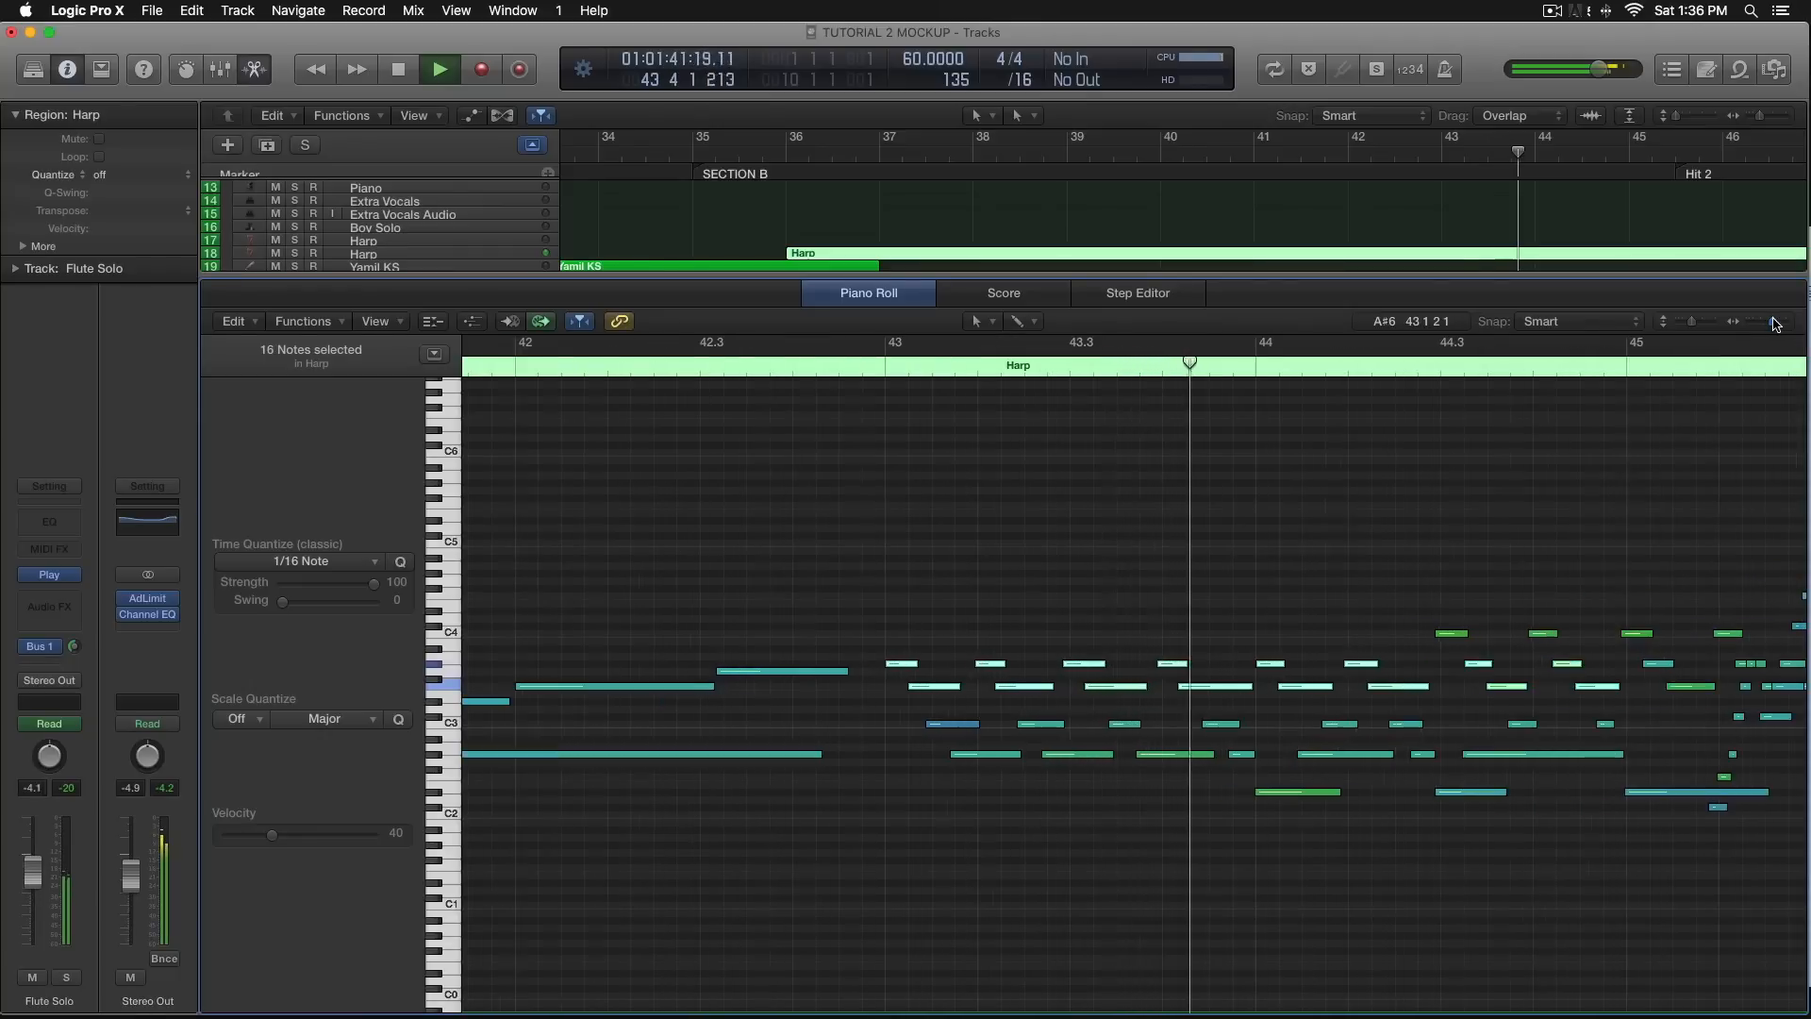
{"action": "left_click", "coordinate": [1444, 69]}
{"action": "key", "text": "space"}
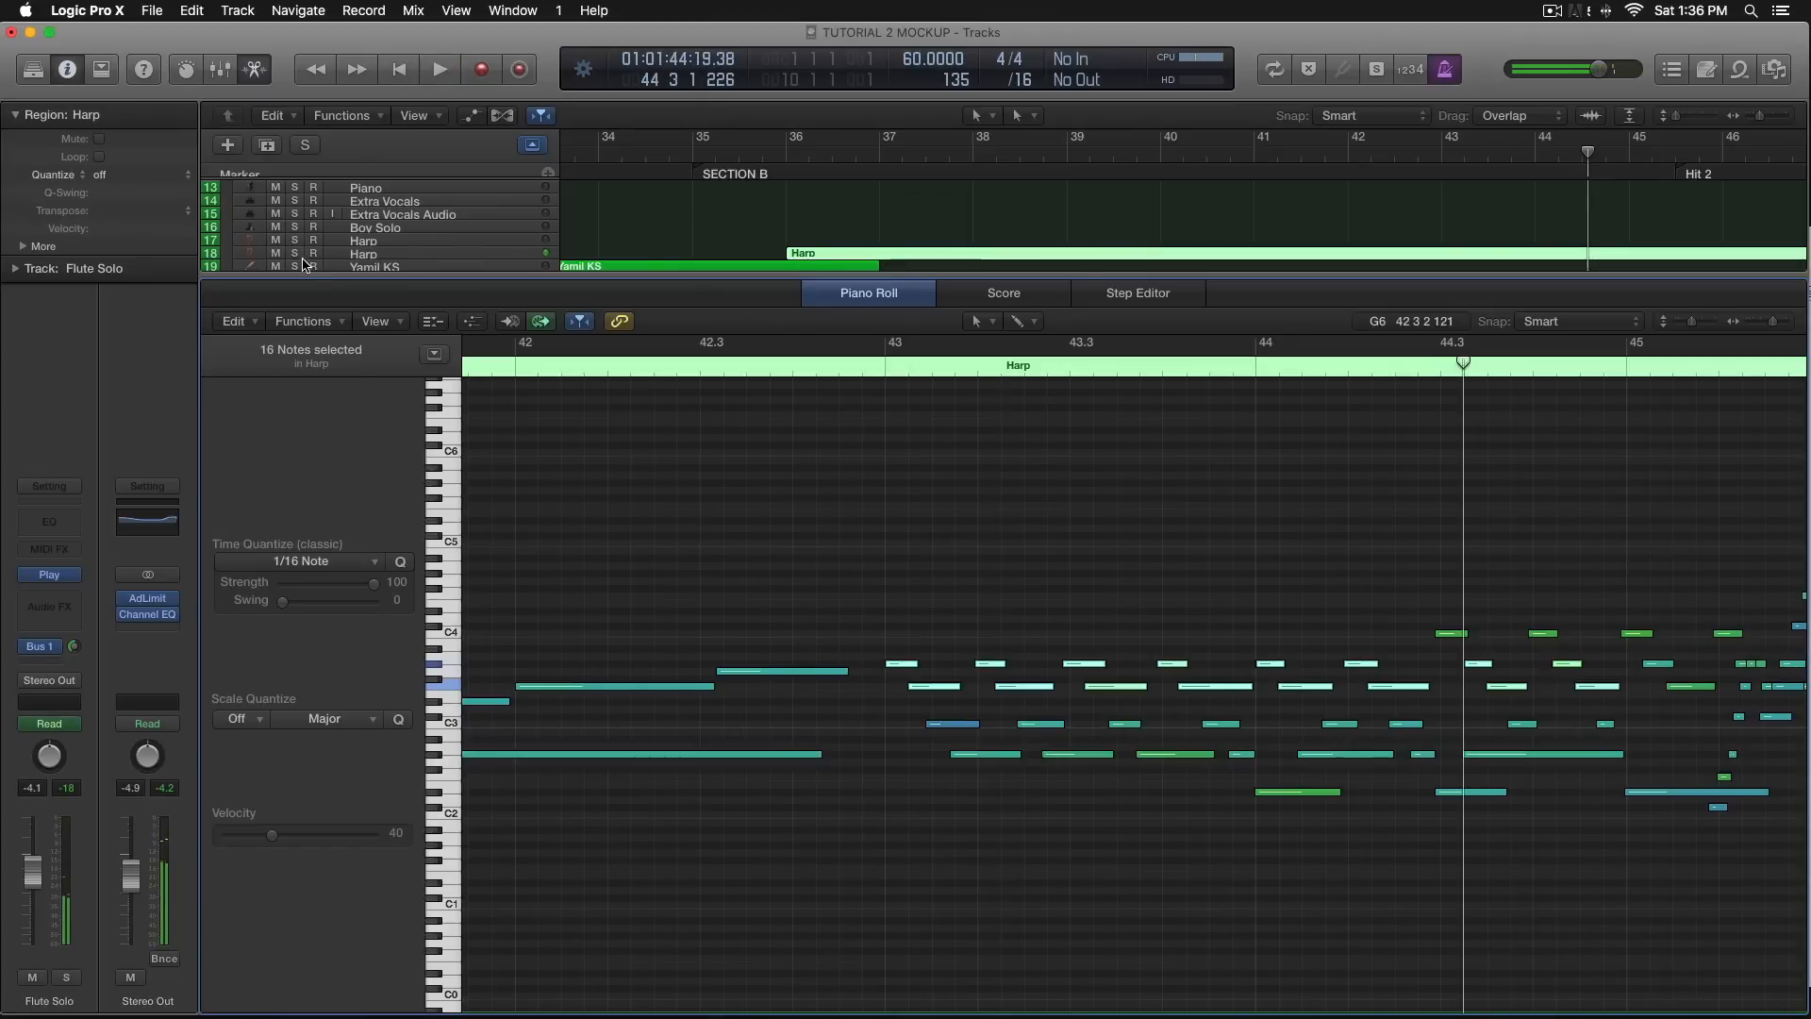
Solo the Harp track and play its notes from beat 4 of bar 42 against the metronome.
{"action": "left_click", "coordinate": [304, 255]}
{"action": "left_click", "coordinate": [779, 155]}
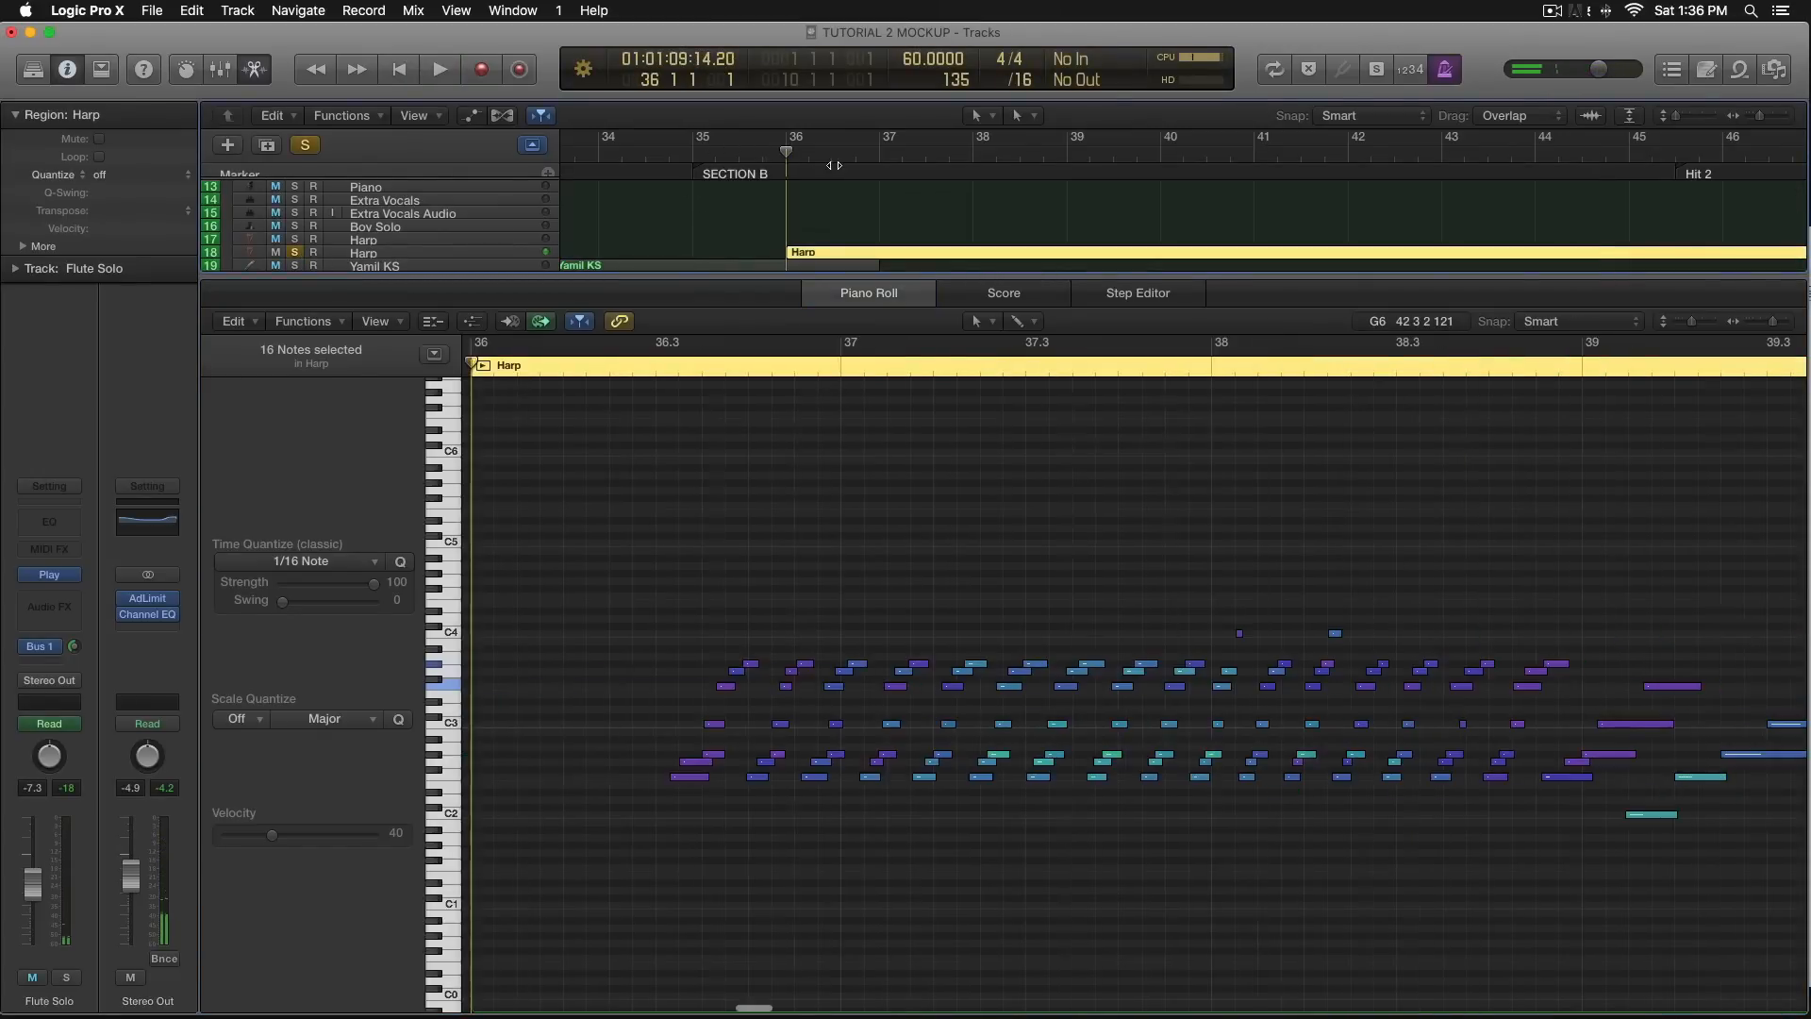
{"action": "left_click", "coordinate": [826, 222]}
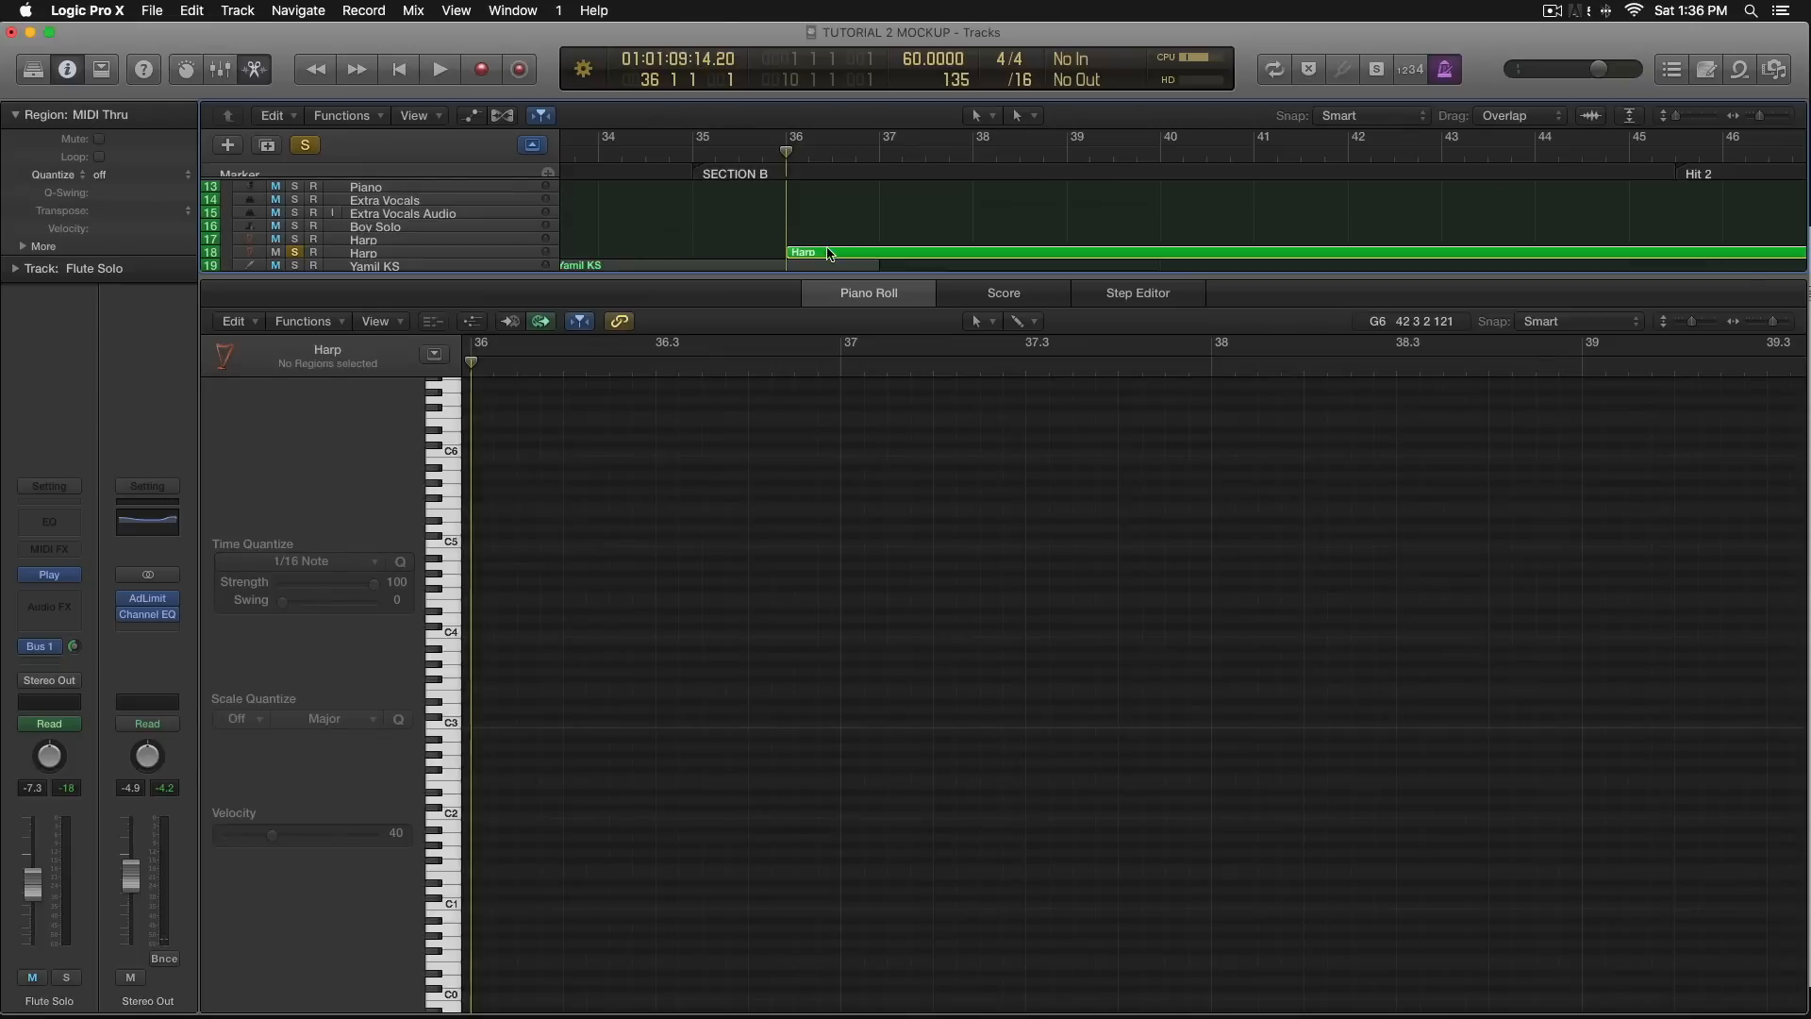
{"action": "left_click", "coordinate": [489, 371]}
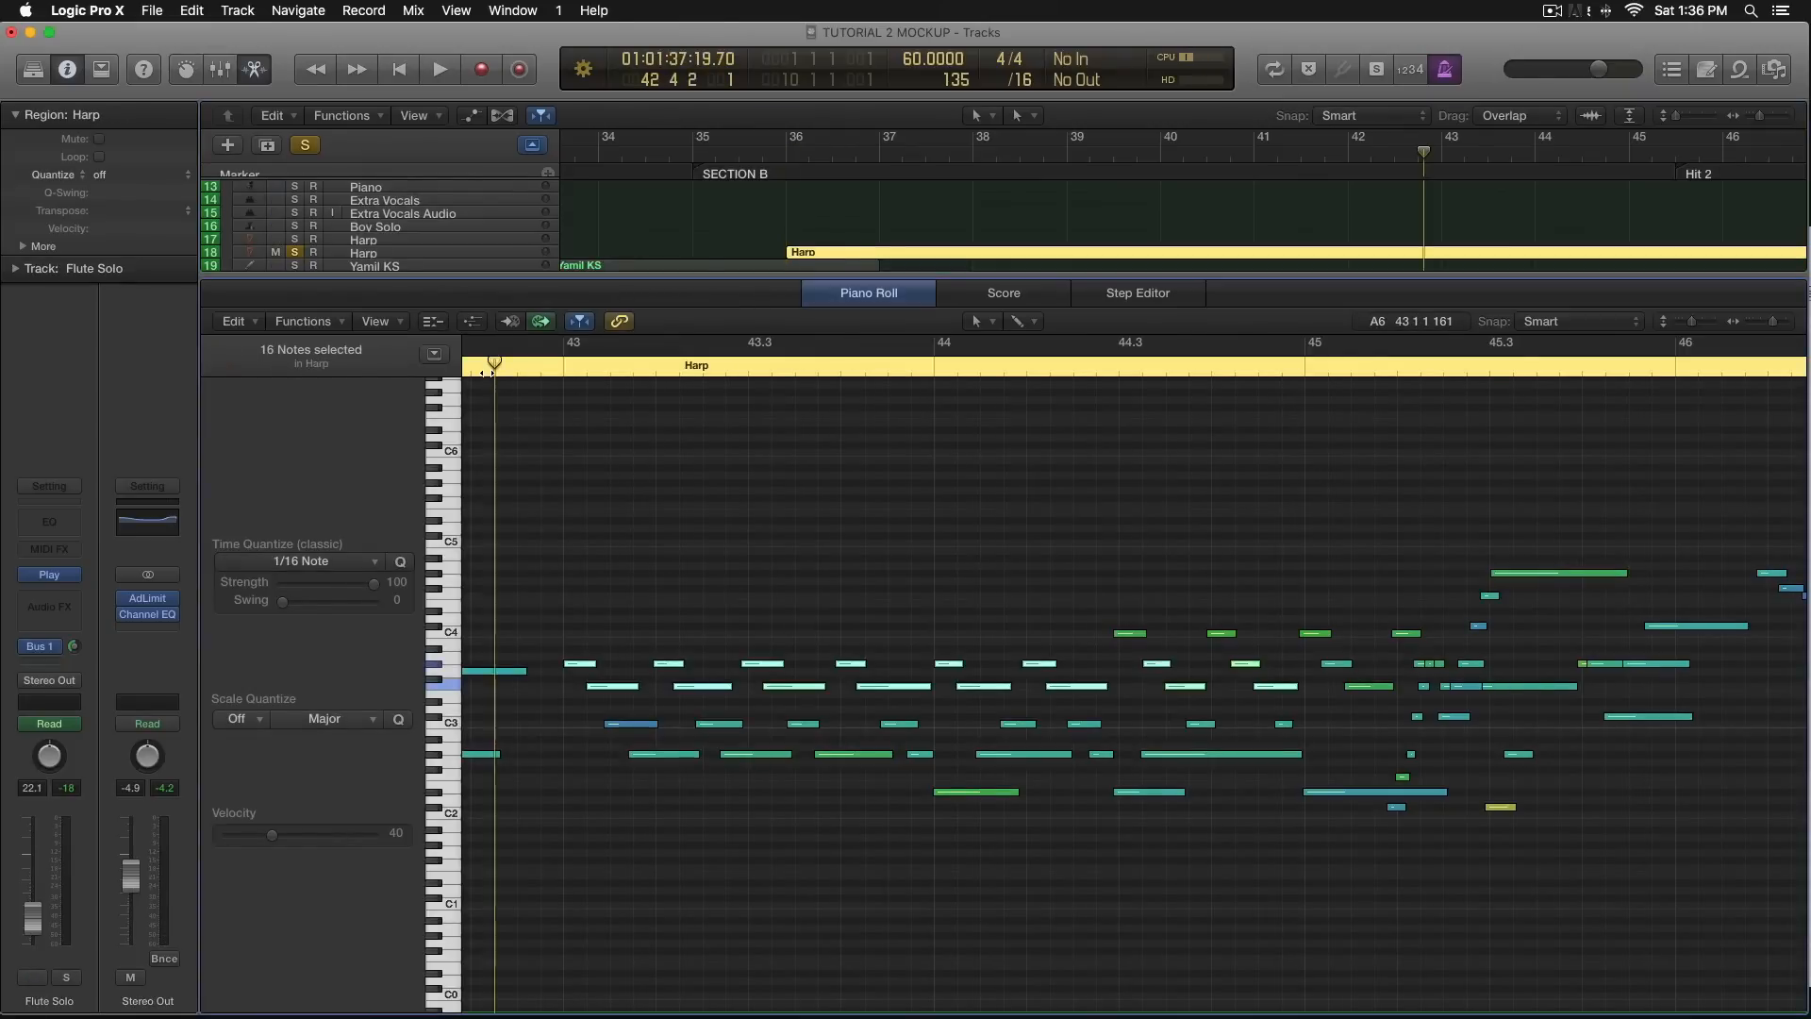
{"action": "key", "text": "space"}
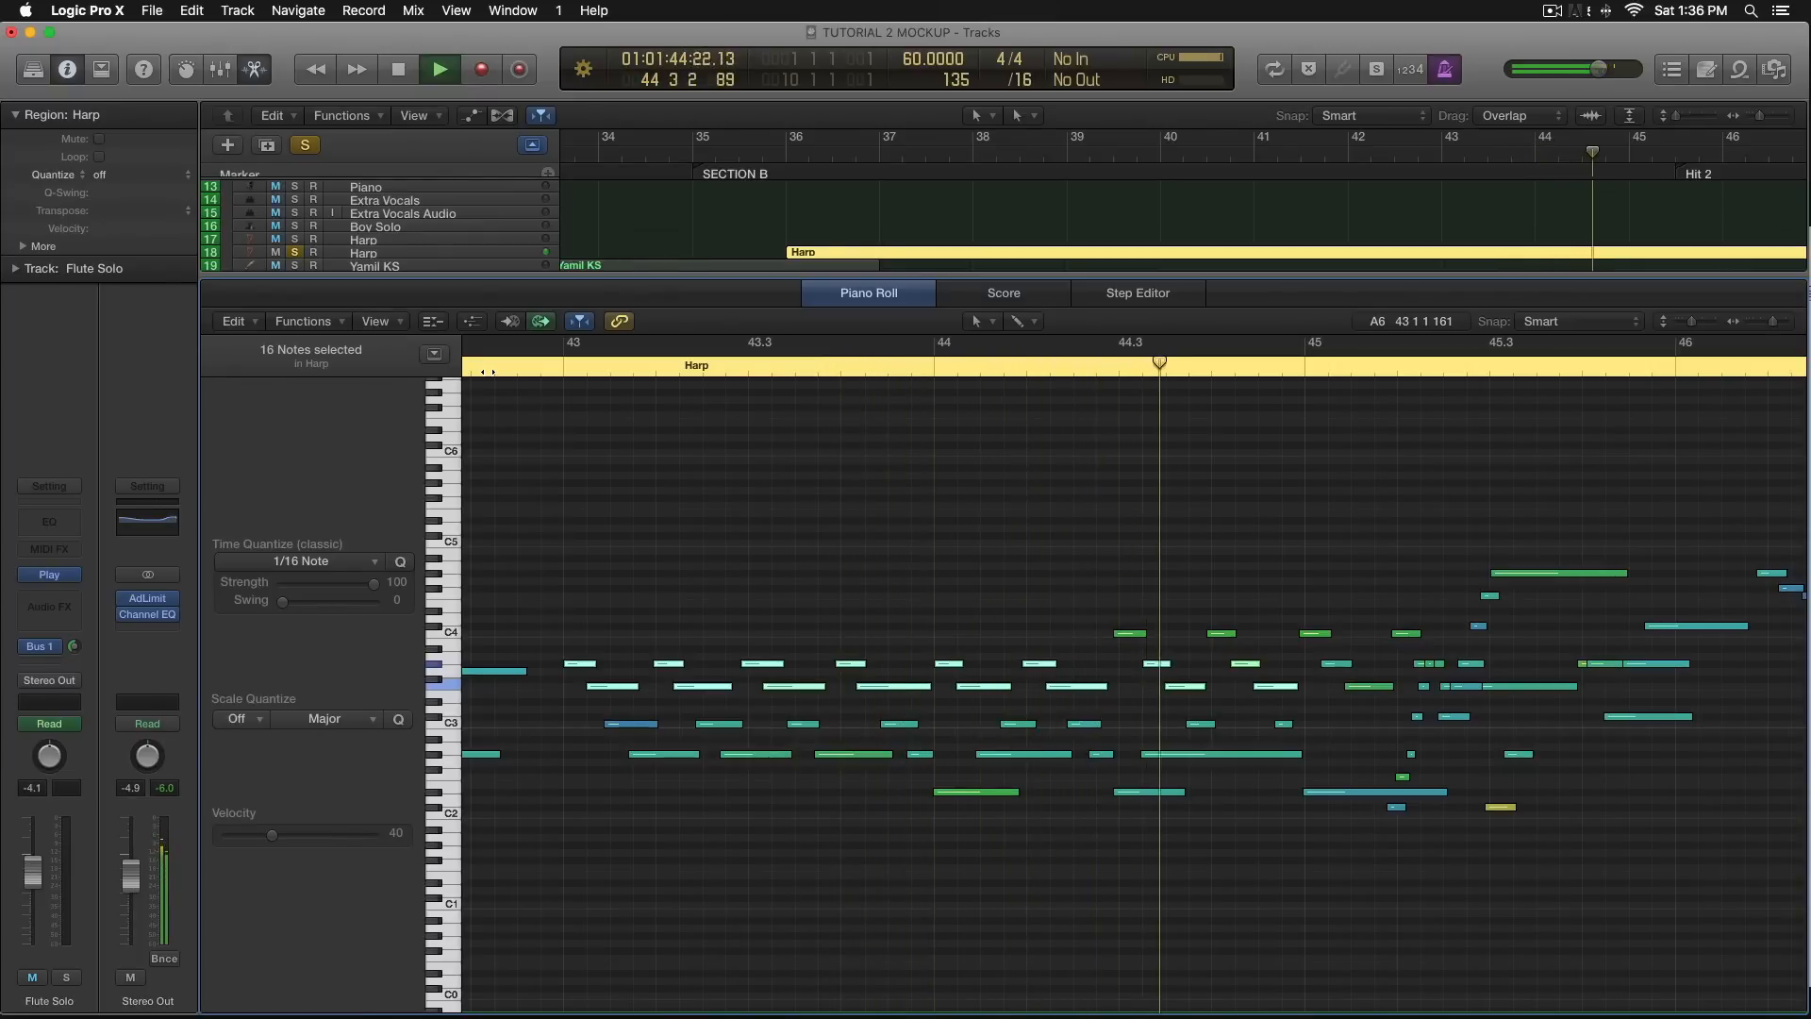
{"action": "key", "text": "space"}
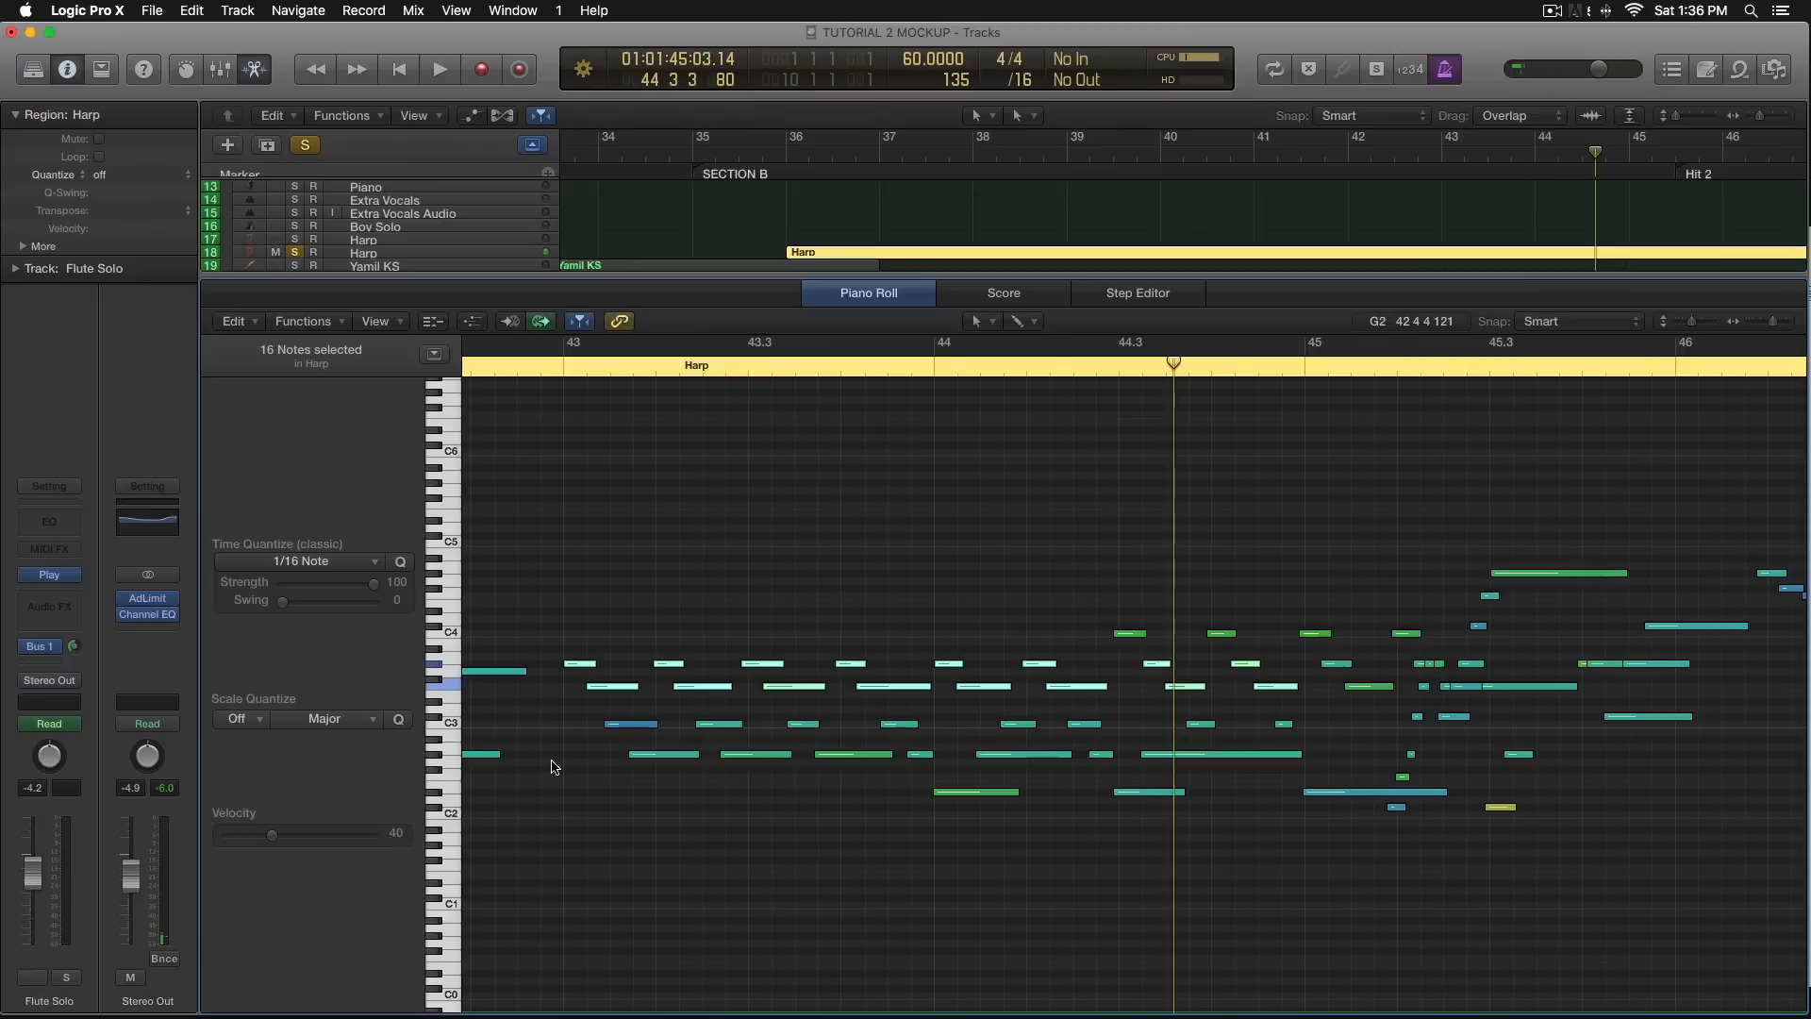
Deselect the harp notes, place the playhead in beat 4 of bar 43, and turn off the Harp track's solo.
{"action": "left_click", "coordinate": [826, 542]}
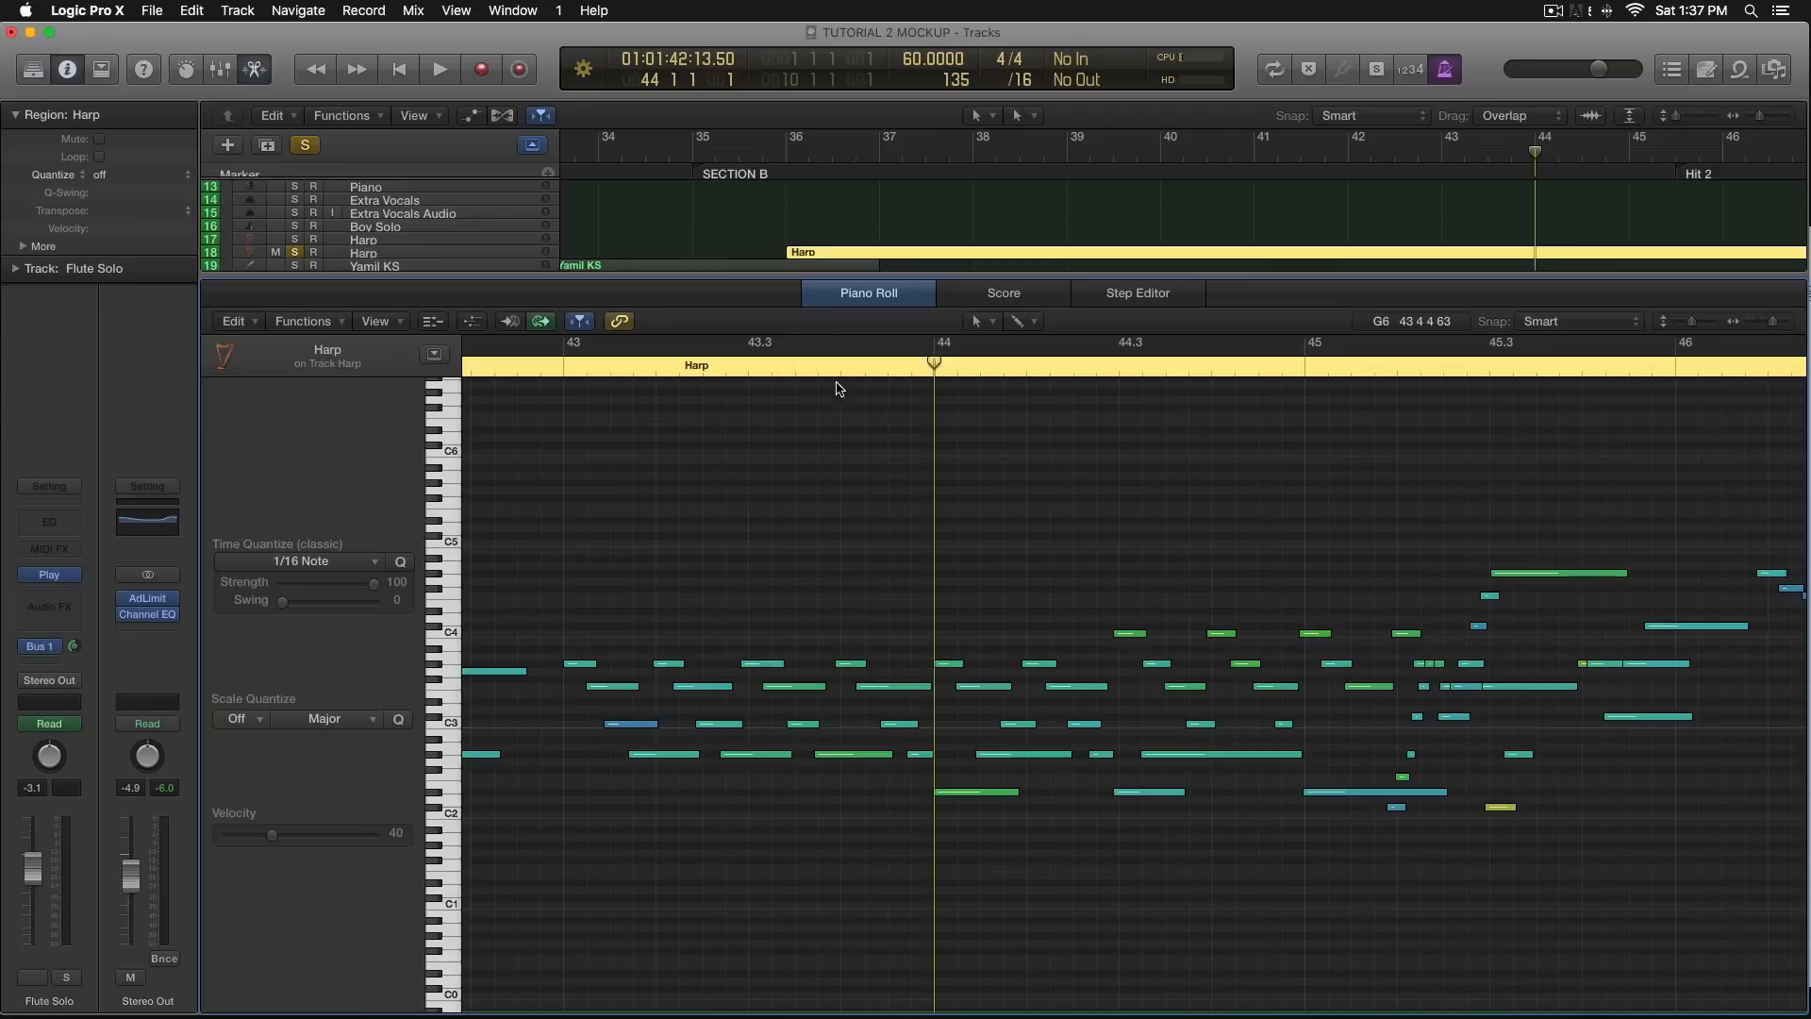
{"action": "left_click", "coordinate": [633, 368]}
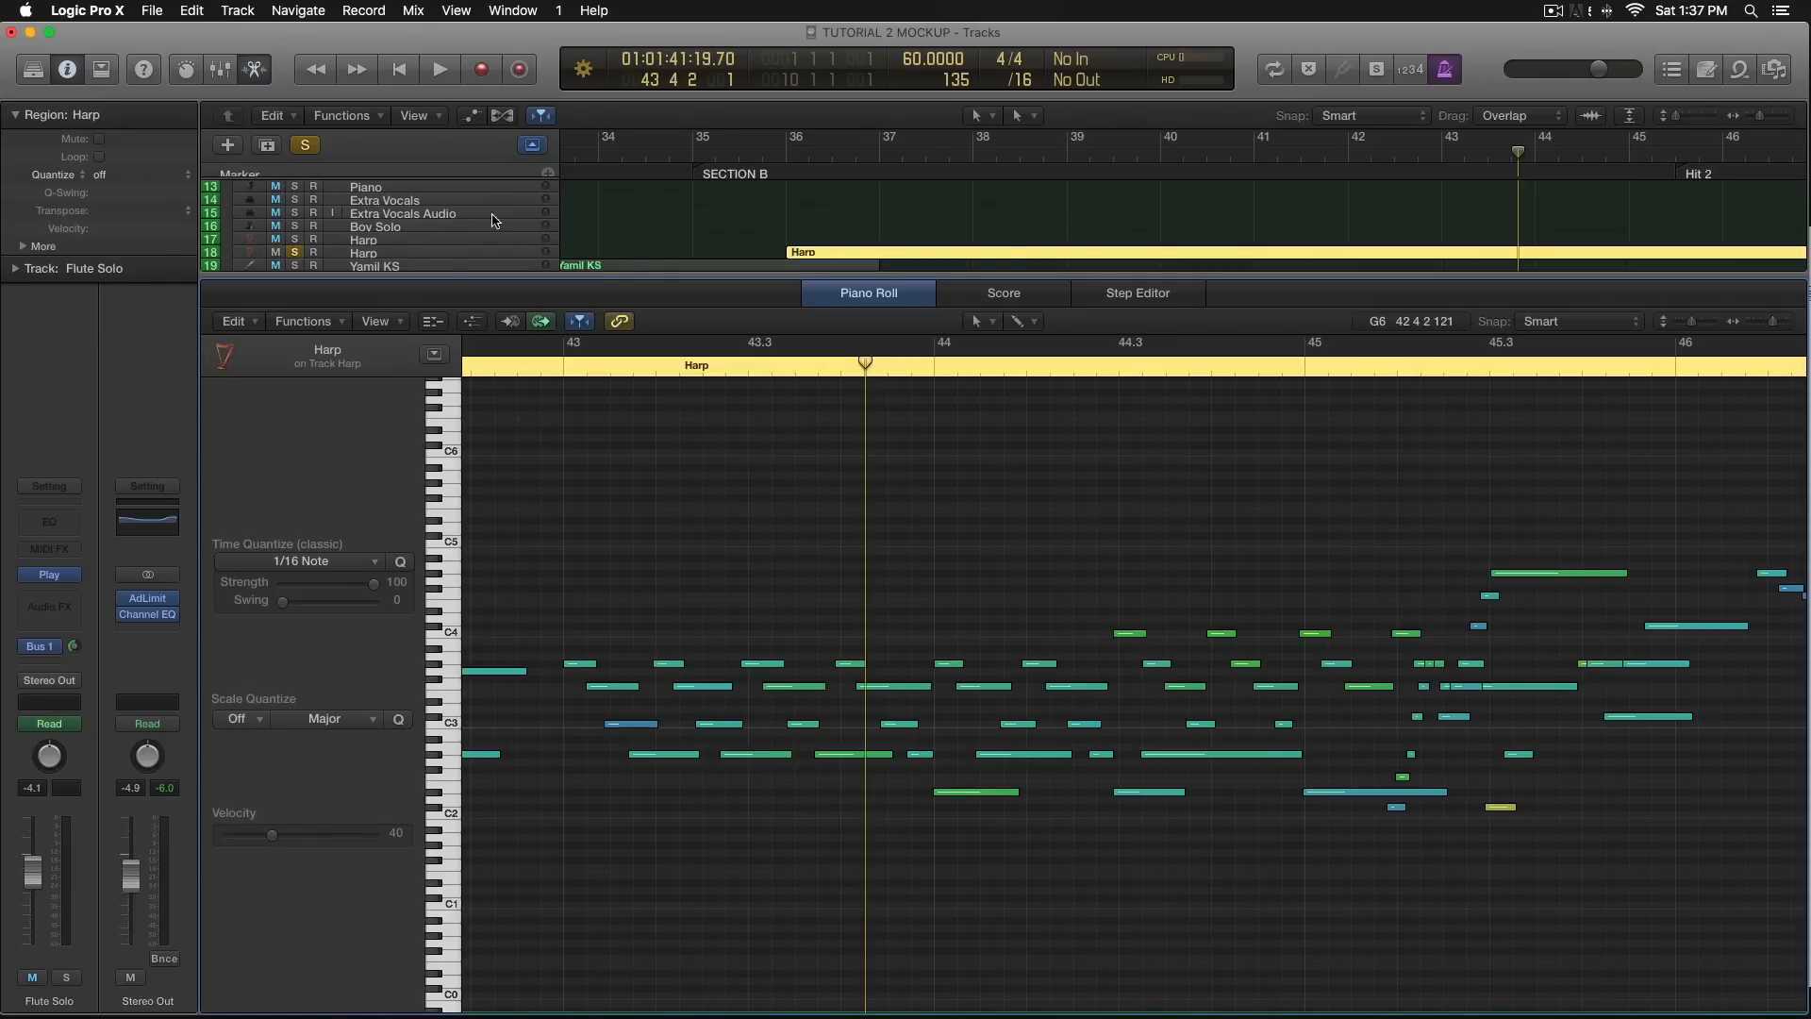
{"action": "left_click", "coordinate": [295, 253]}
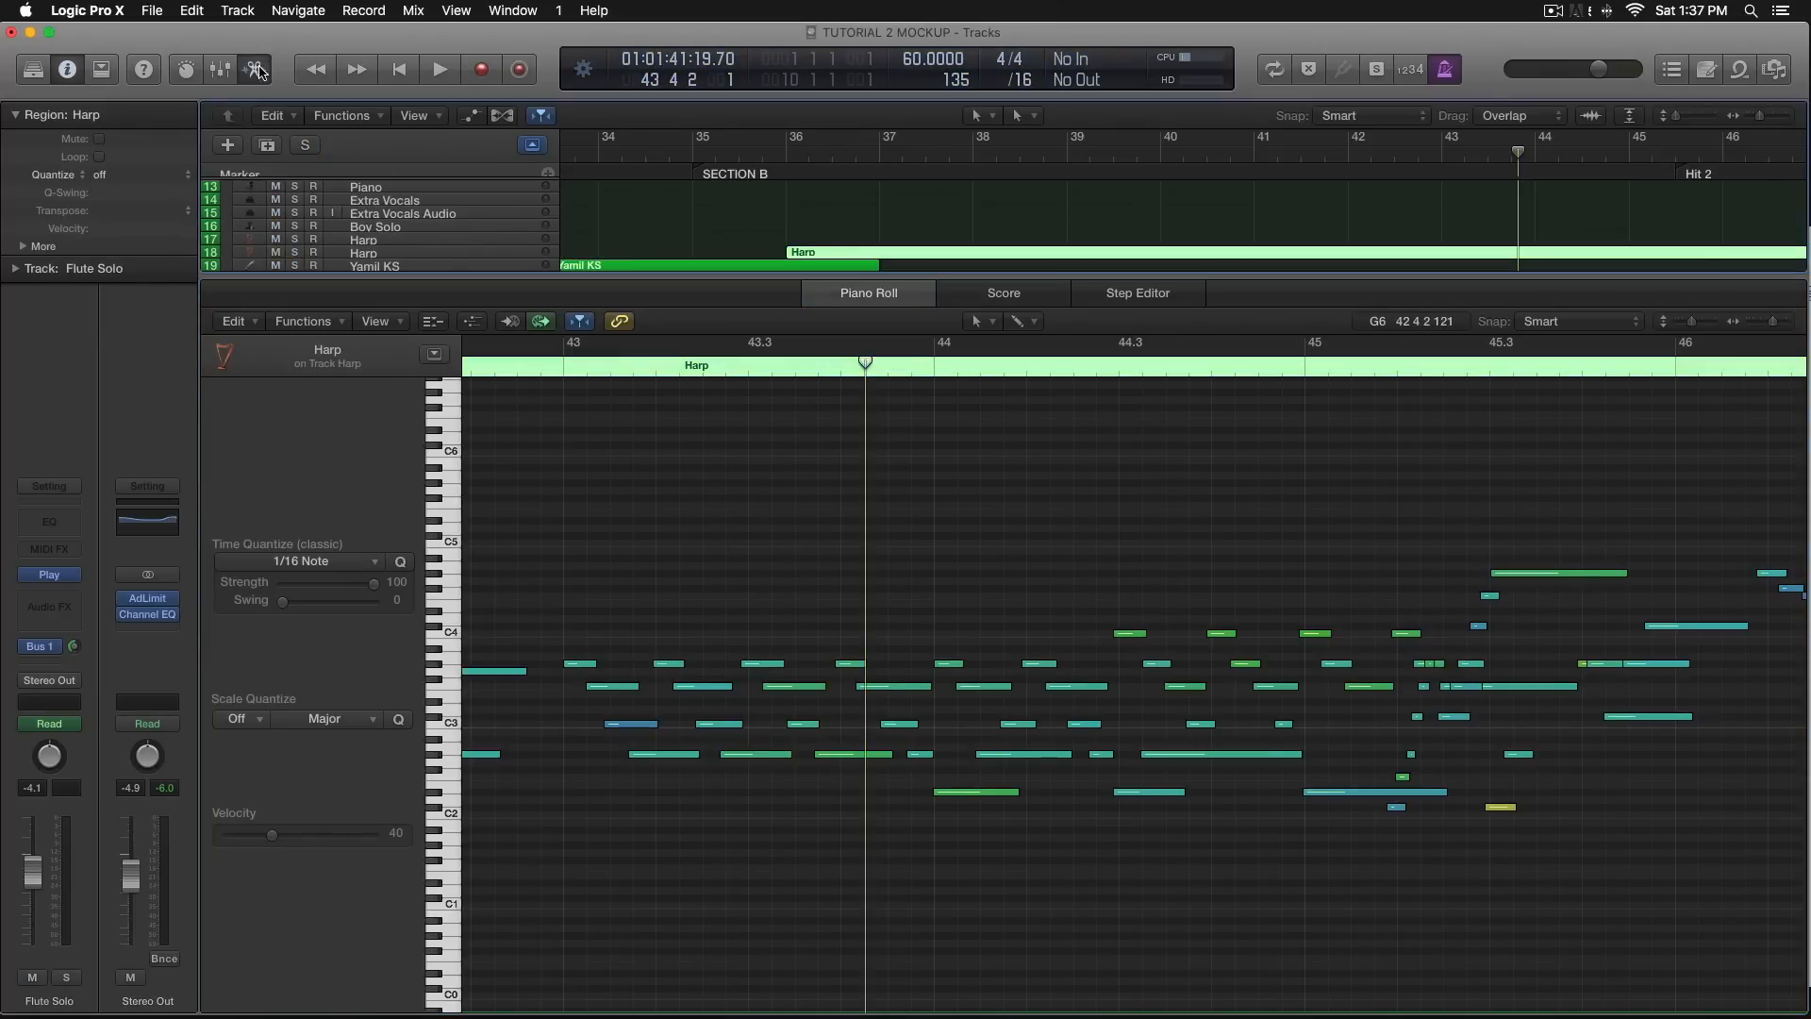
Close the Piano Roll, select the string regions between Hit 1 and Section B from violins to basses, and open them together in the Piano Roll.
{"action": "left_click", "coordinate": [257, 71]}
{"action": "scroll", "coordinate": [1102, 880], "scroll_direction": "left", "scroll_amount": 5}
{"action": "left_click_drag", "start_coordinate": [698, 562], "coordinate": [937, 873]}
{"action": "double_click", "coordinate": [901, 848]}
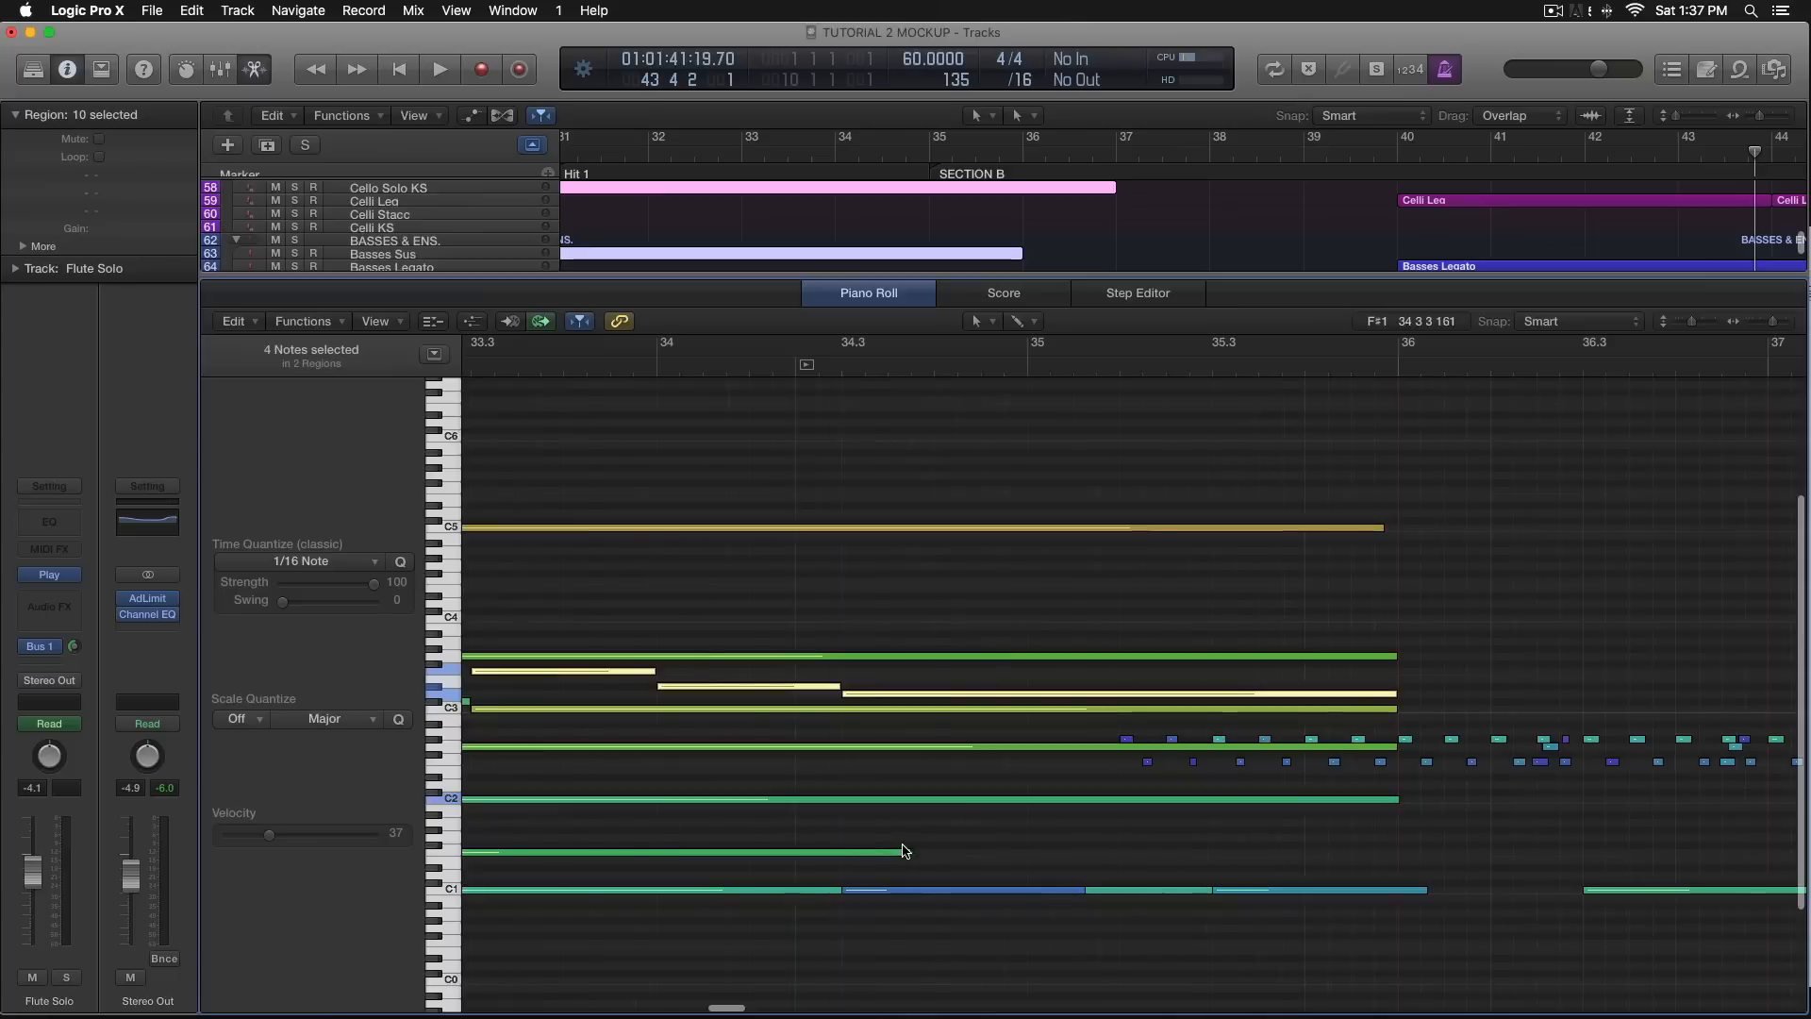
Examine the combined string notes from bar 27 to bar 35, placing the playhead at bar 32.
{"action": "scroll", "coordinate": [1014, 812], "scroll_direction": "left", "scroll_amount": 10}
{"action": "left_click_drag", "start_coordinate": [1773, 323], "coordinate": [1768, 322]}
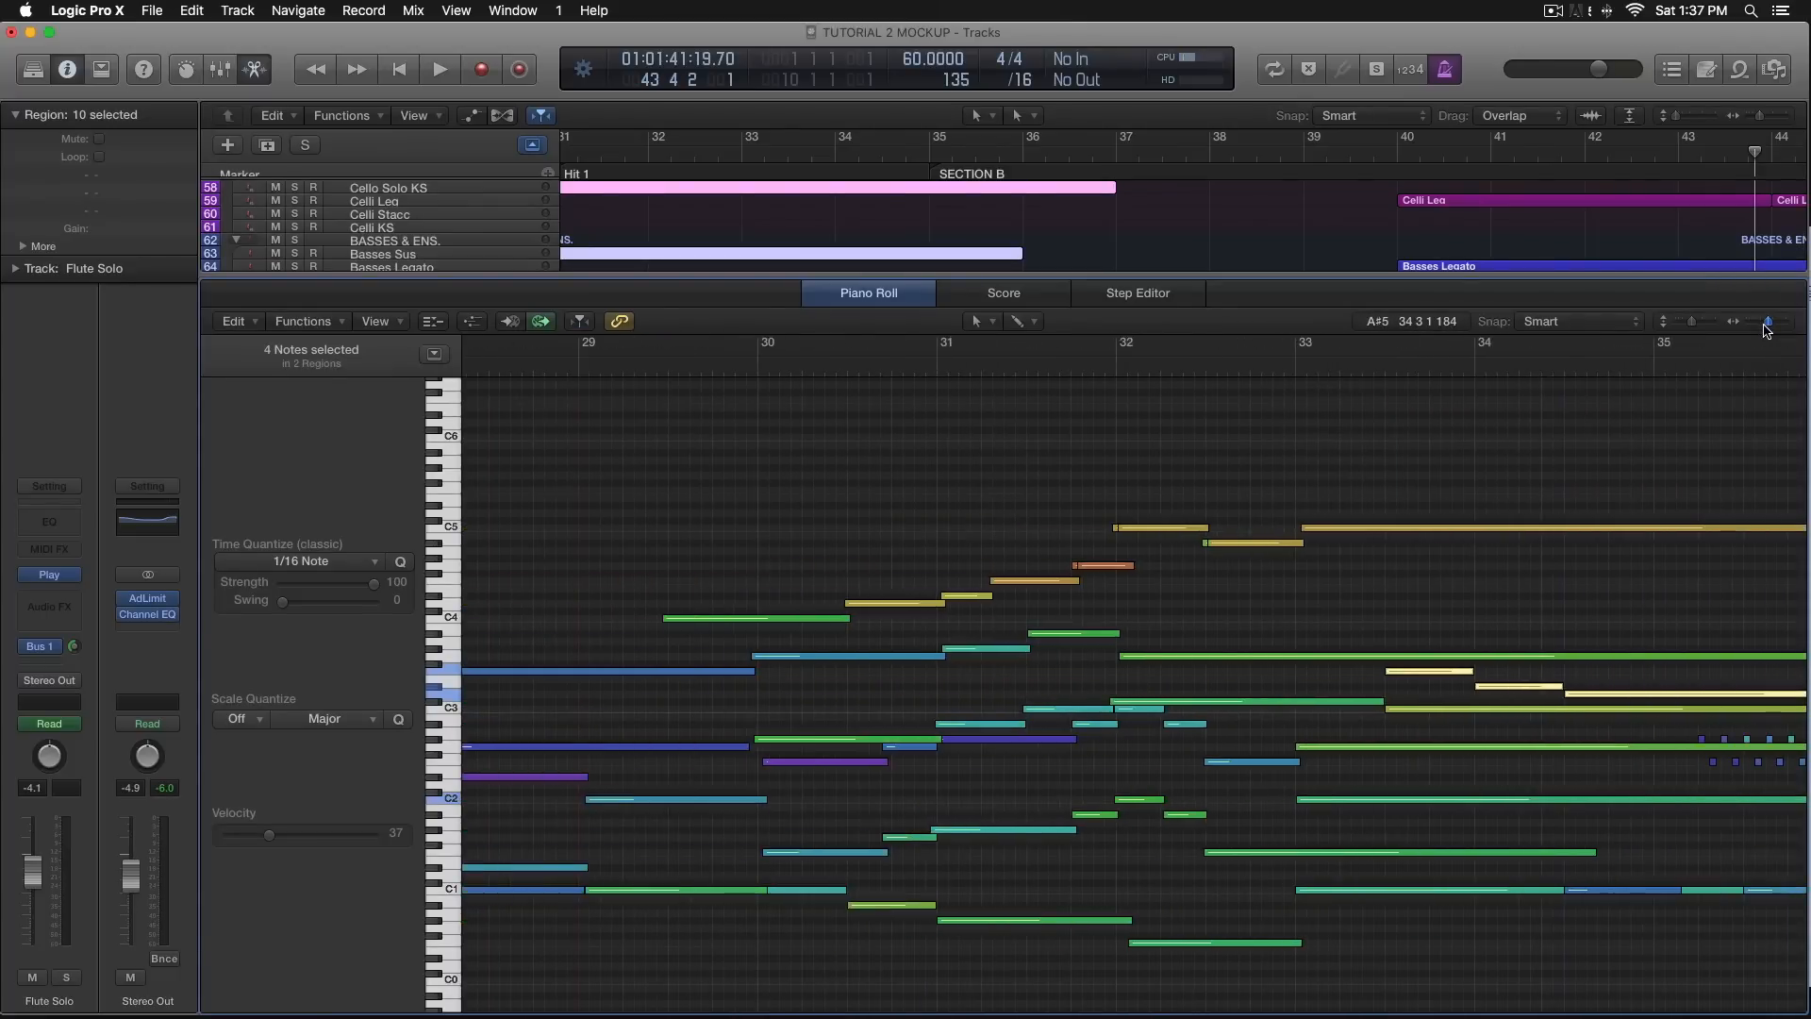
{"action": "left_click", "coordinate": [937, 378]}
{"action": "left_click", "coordinate": [1114, 364]}
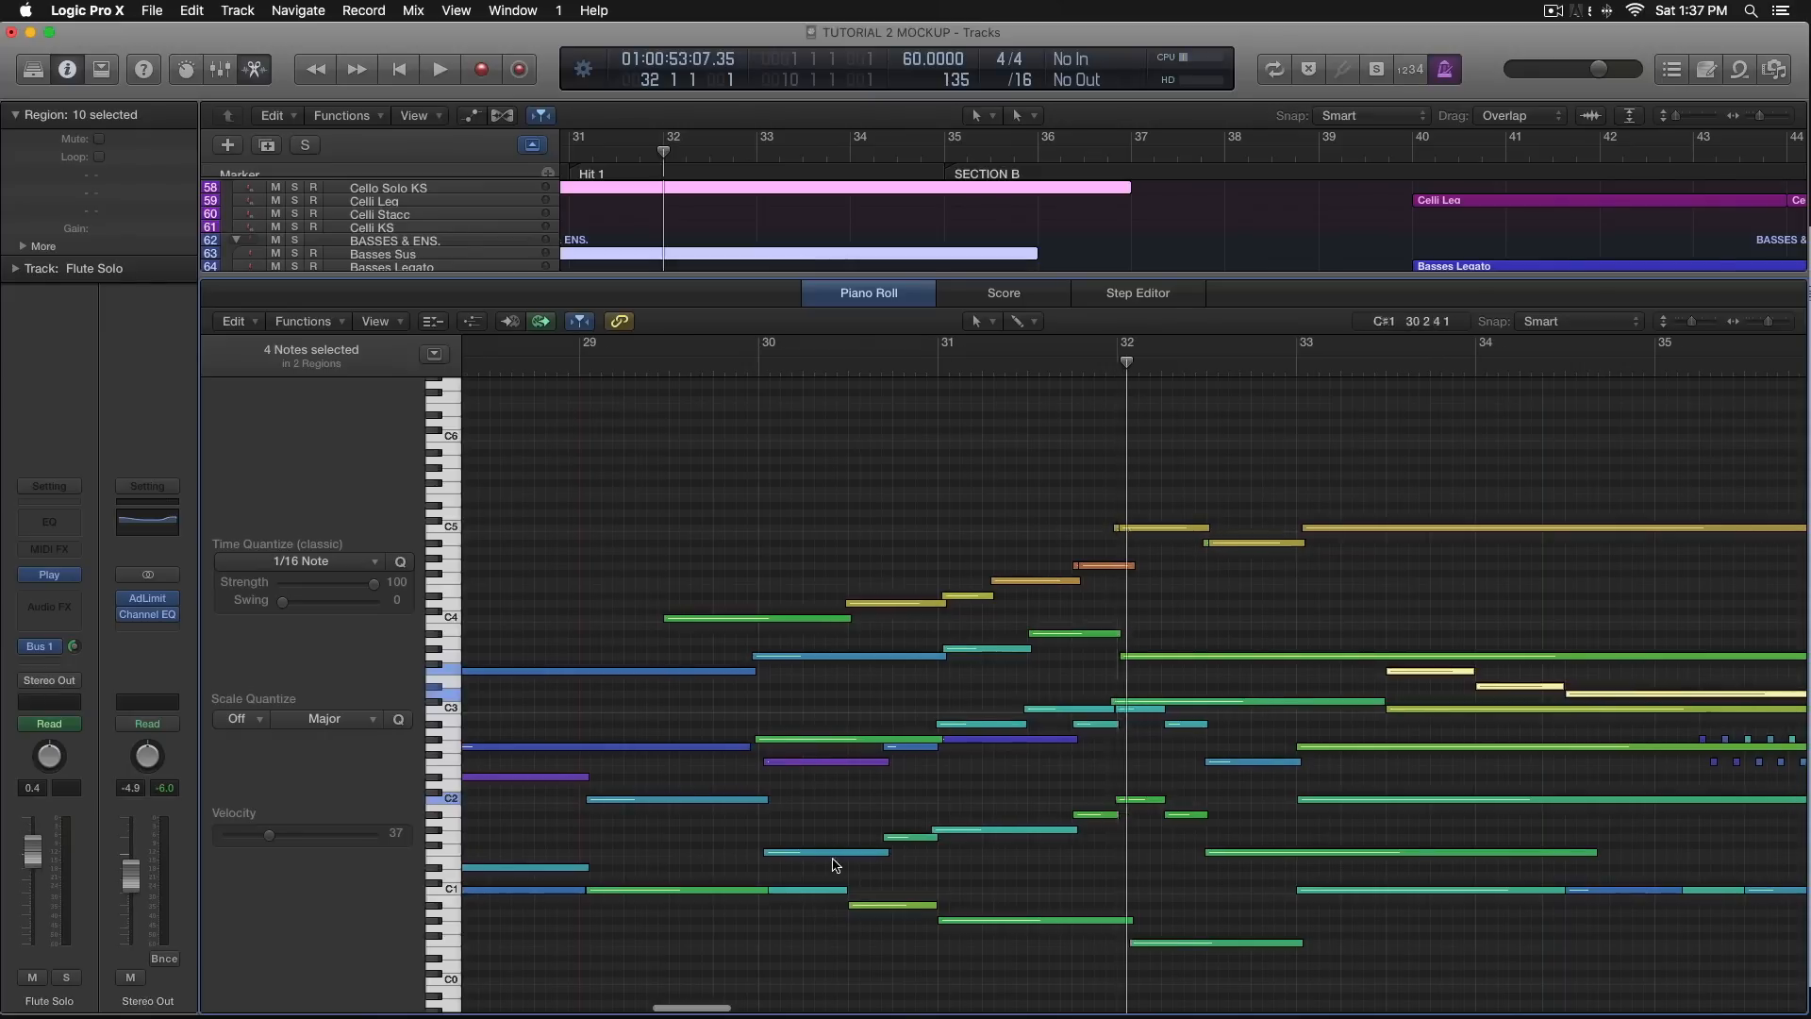
{"action": "scroll", "coordinate": [834, 865], "scroll_direction": "left", "scroll_amount": 5}
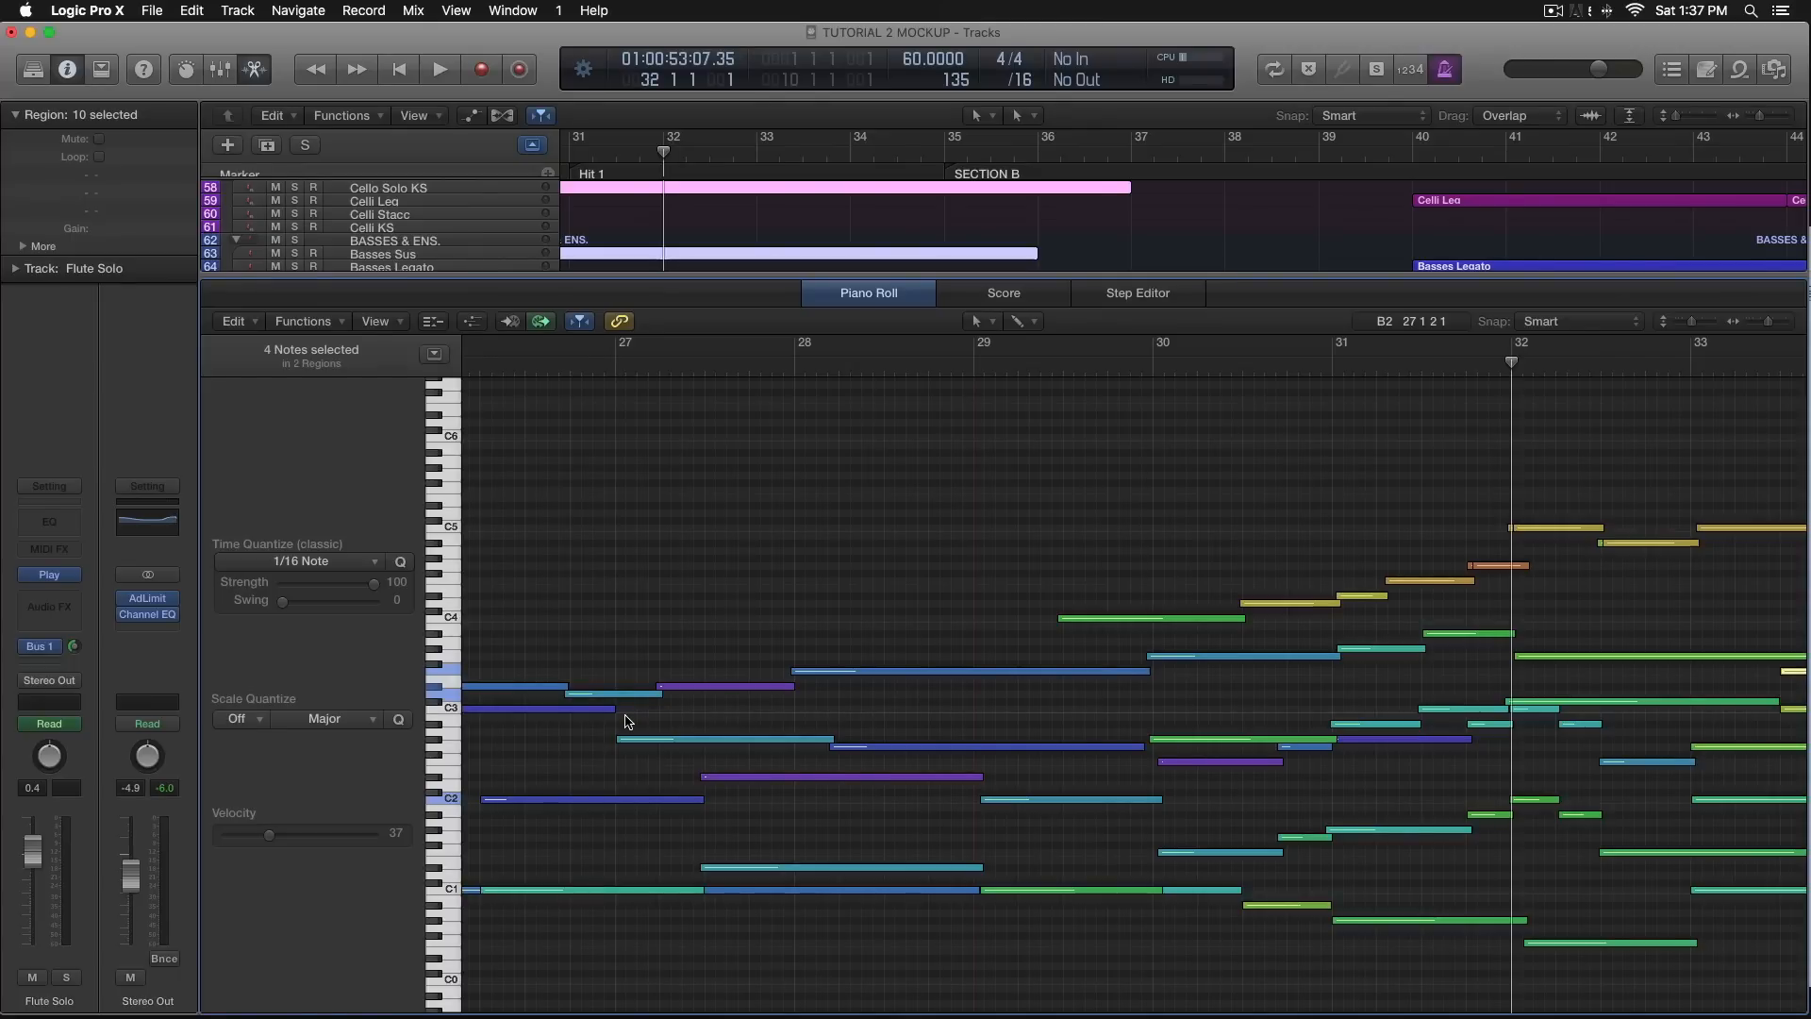
Turn off the metronome, close the Piano Roll, and review the quantizing and mod wheel takeaways in TextEdit's Tutorial 2 Notes.
{"action": "left_click", "coordinate": [1451, 60]}
{"action": "left_click", "coordinate": [247, 73]}
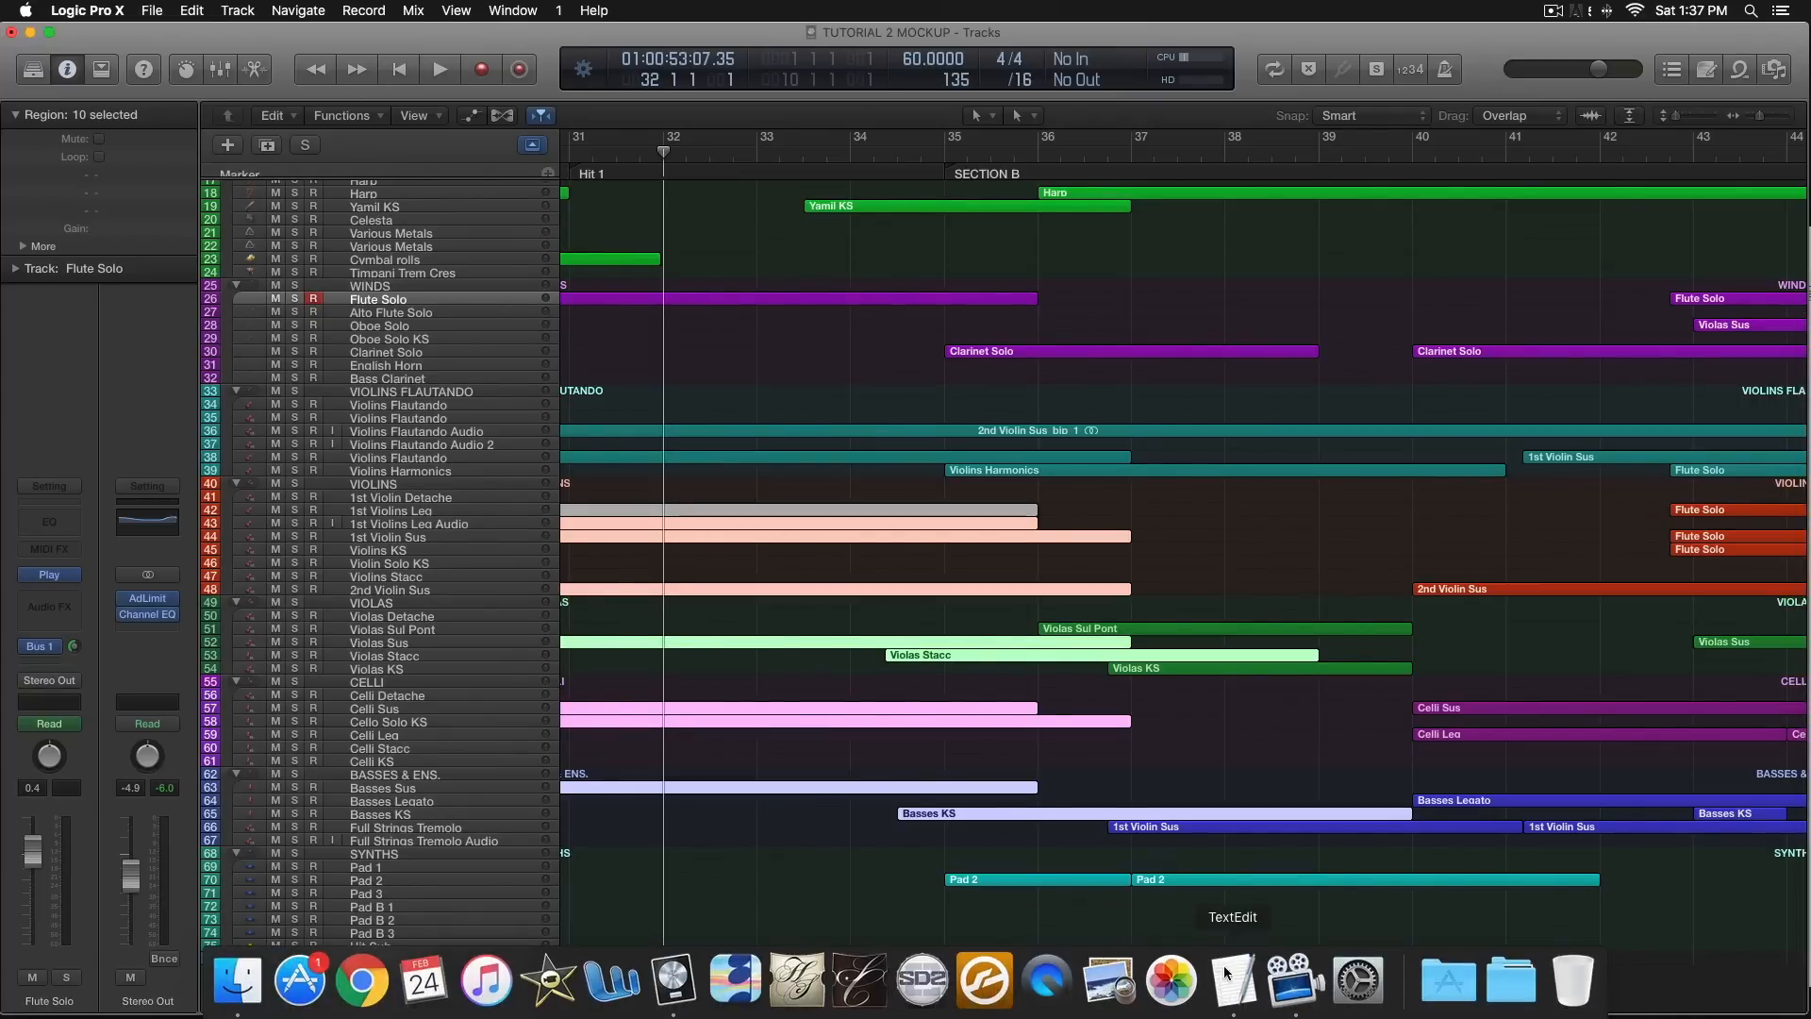
{"action": "left_click", "coordinate": [1232, 992]}
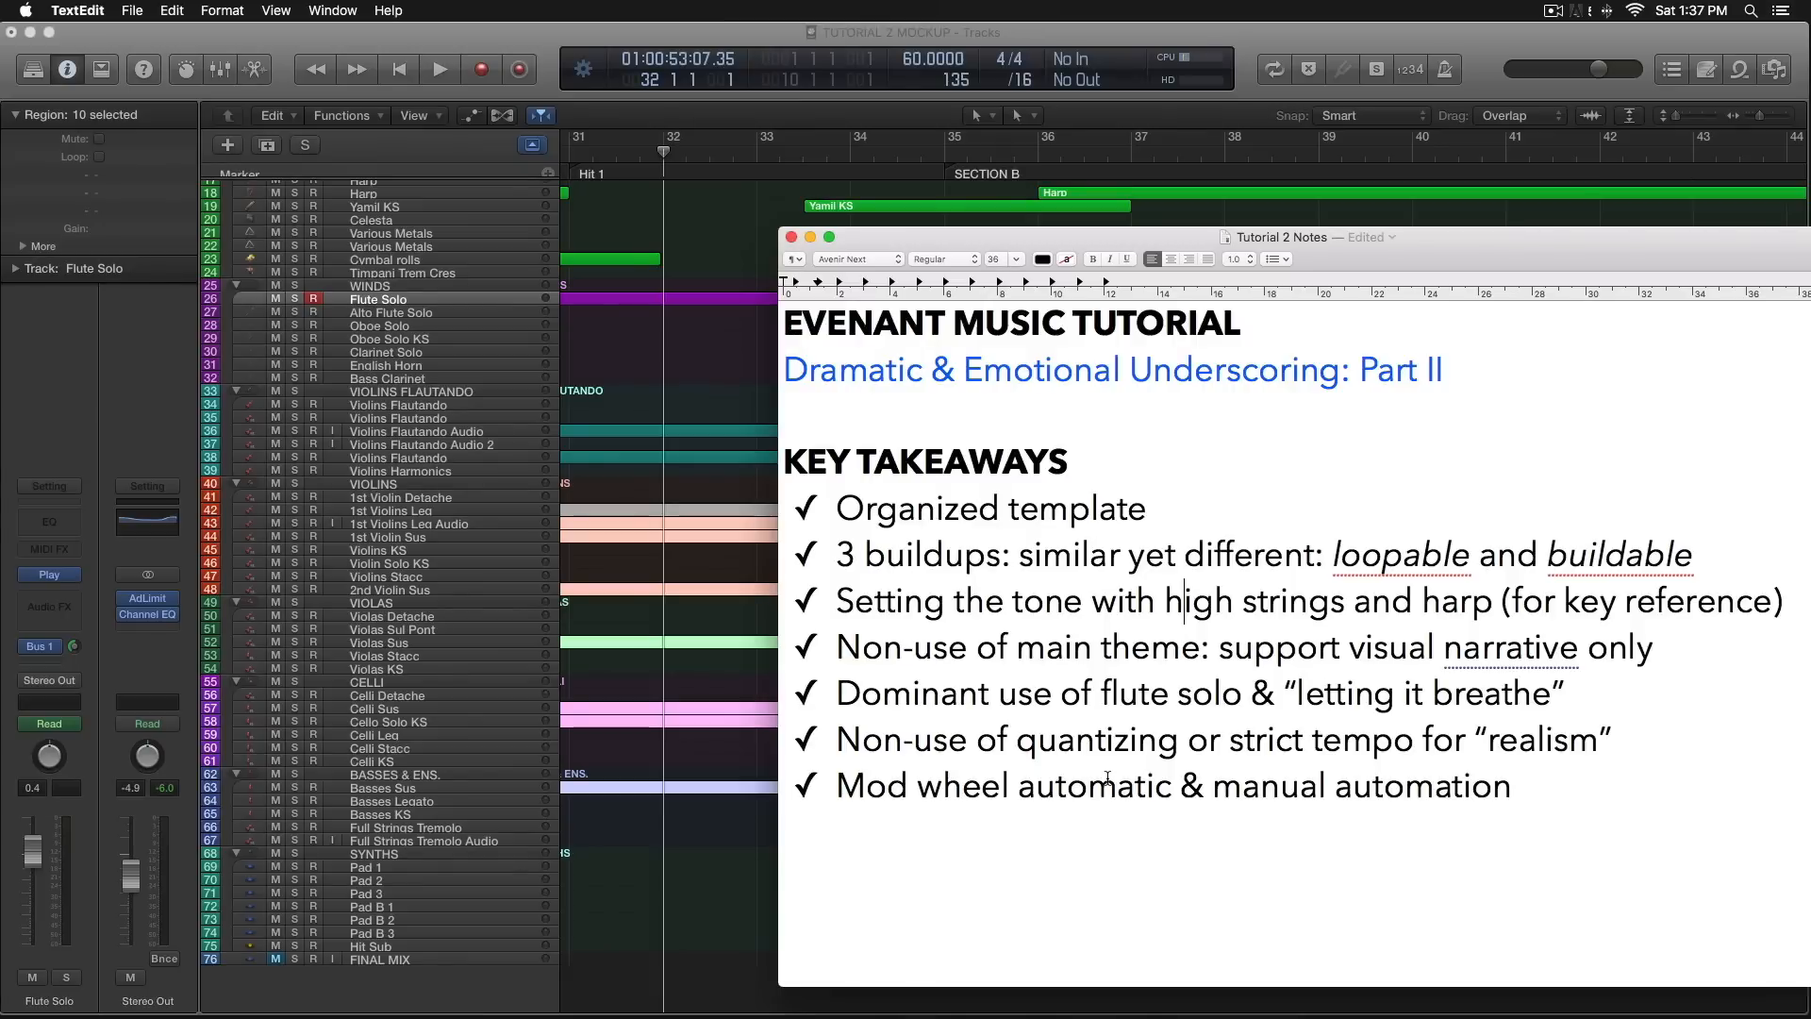
Return to Logic Pro X, deselect the string regions, and show the track automation around Hit 1.
{"action": "left_click", "coordinate": [683, 151]}
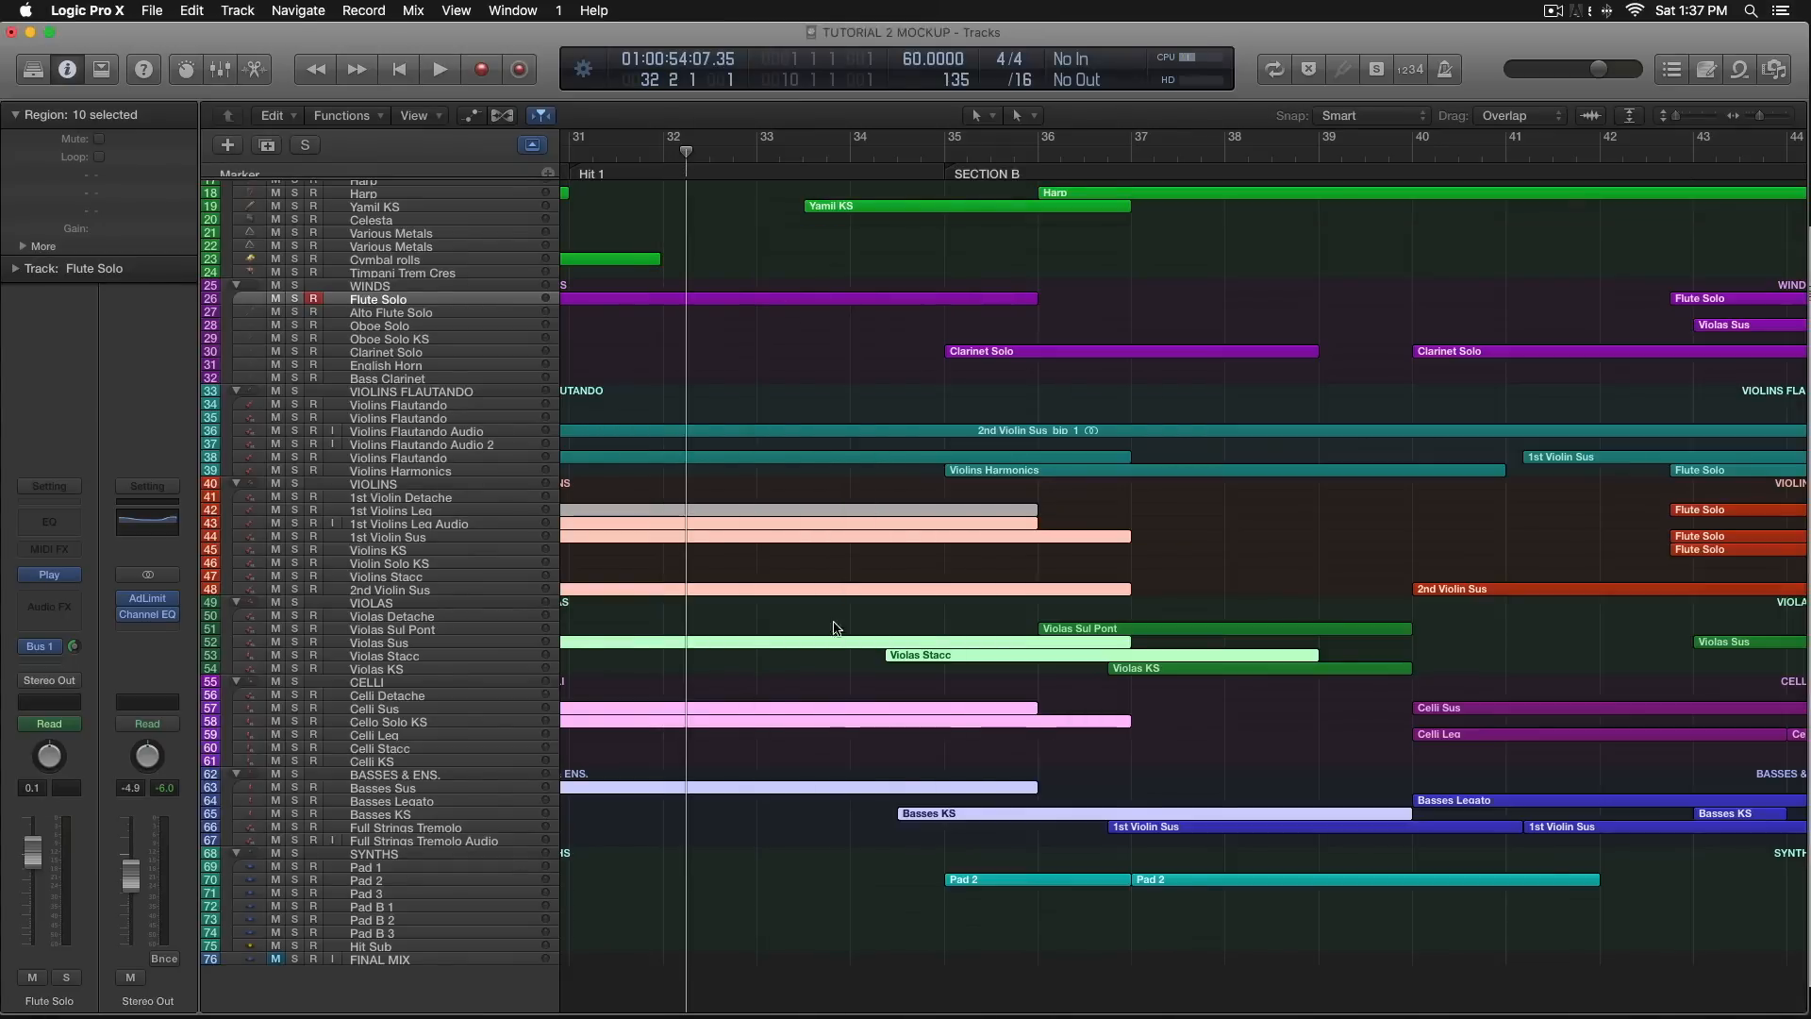
{"action": "left_click", "coordinate": [847, 859]}
{"action": "scroll", "coordinate": [892, 808], "scroll_direction": "left", "scroll_amount": 2}
{"action": "scroll", "coordinate": [895, 807], "scroll_direction": "left", "scroll_amount": 5}
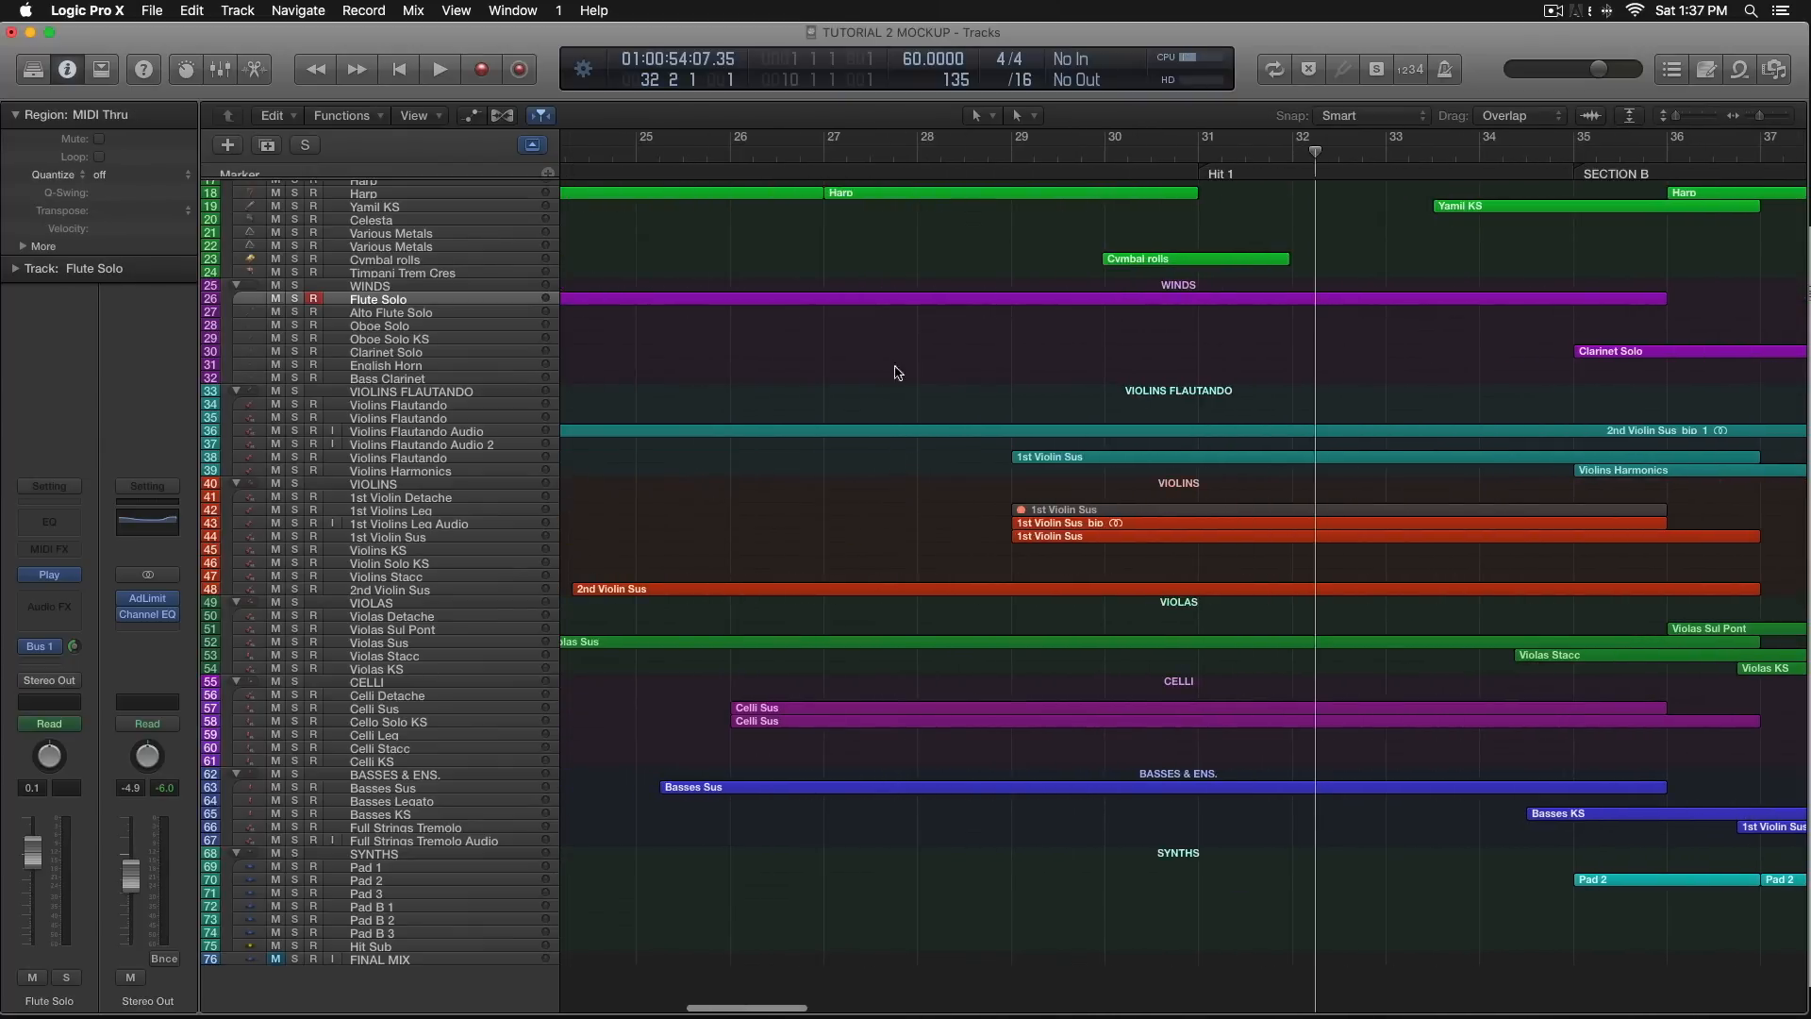
{"action": "left_click", "coordinate": [469, 116]}
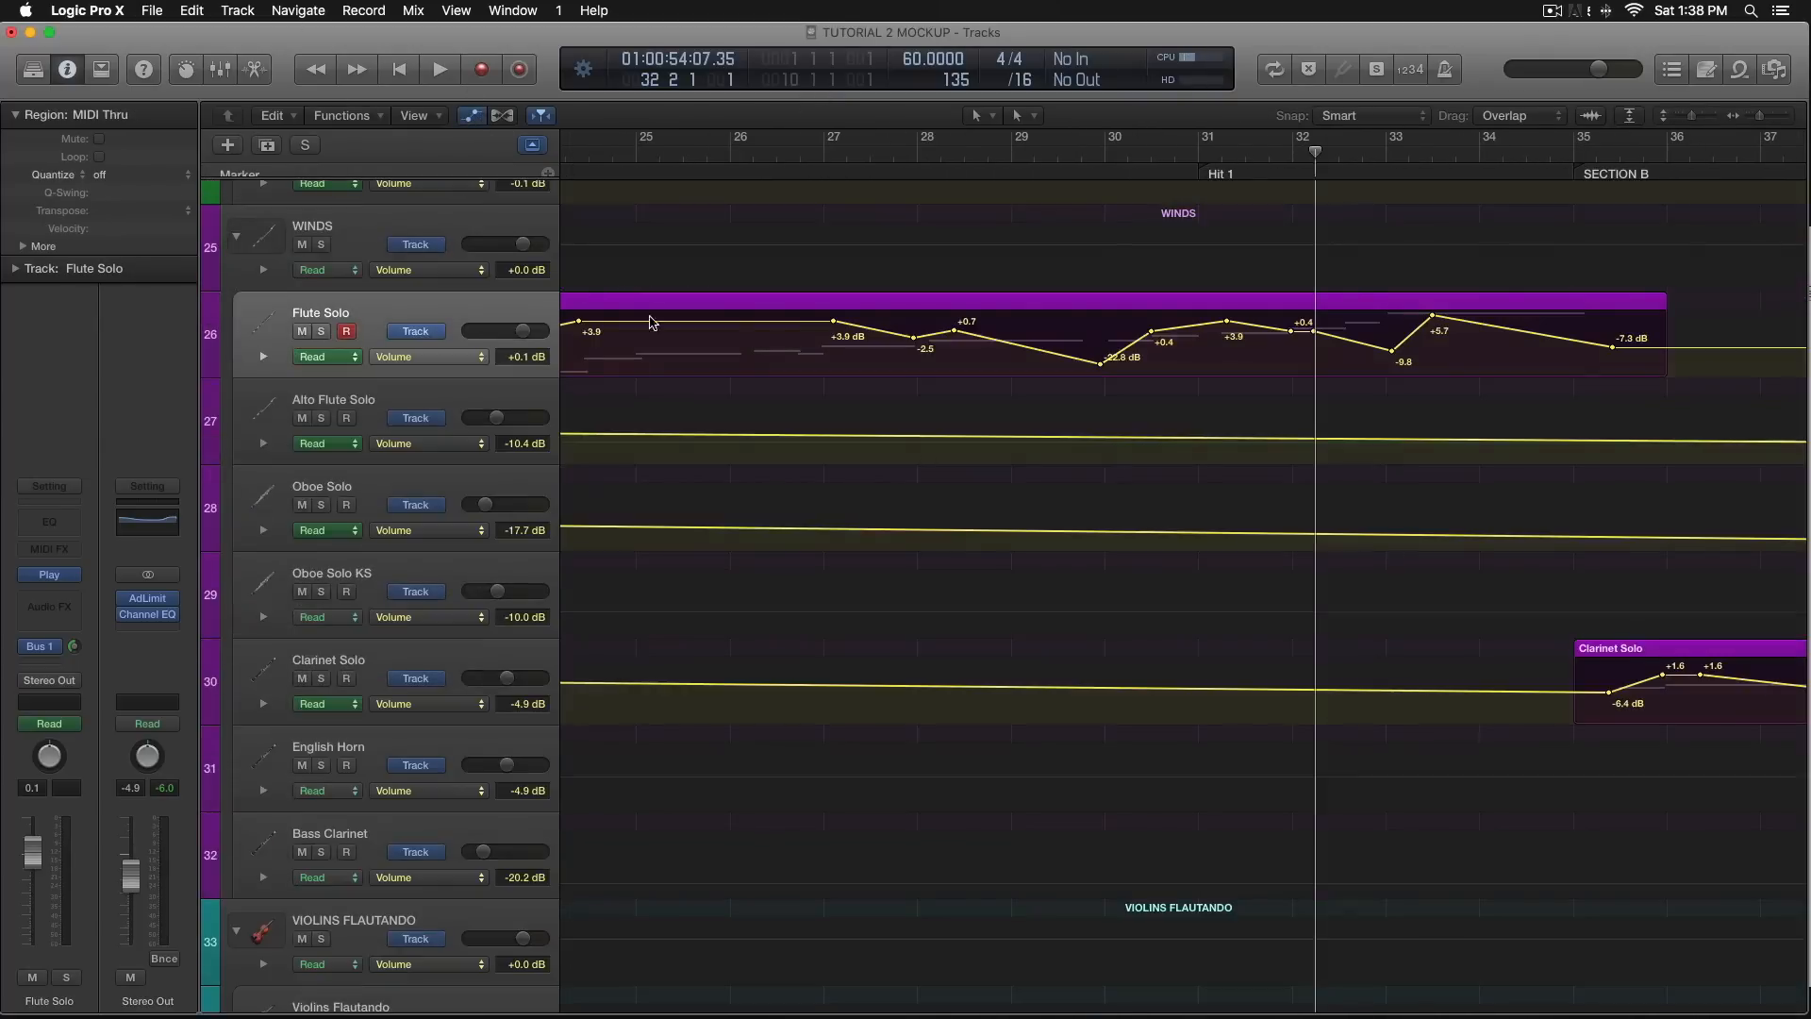
Examine the volume automation of the celli, basses, violas and 2nd violins, then hide automation with the playhead at beat 3 of bar 23.
{"action": "scroll", "coordinate": [1123, 525], "scroll_direction": "down", "scroll_amount": 15}
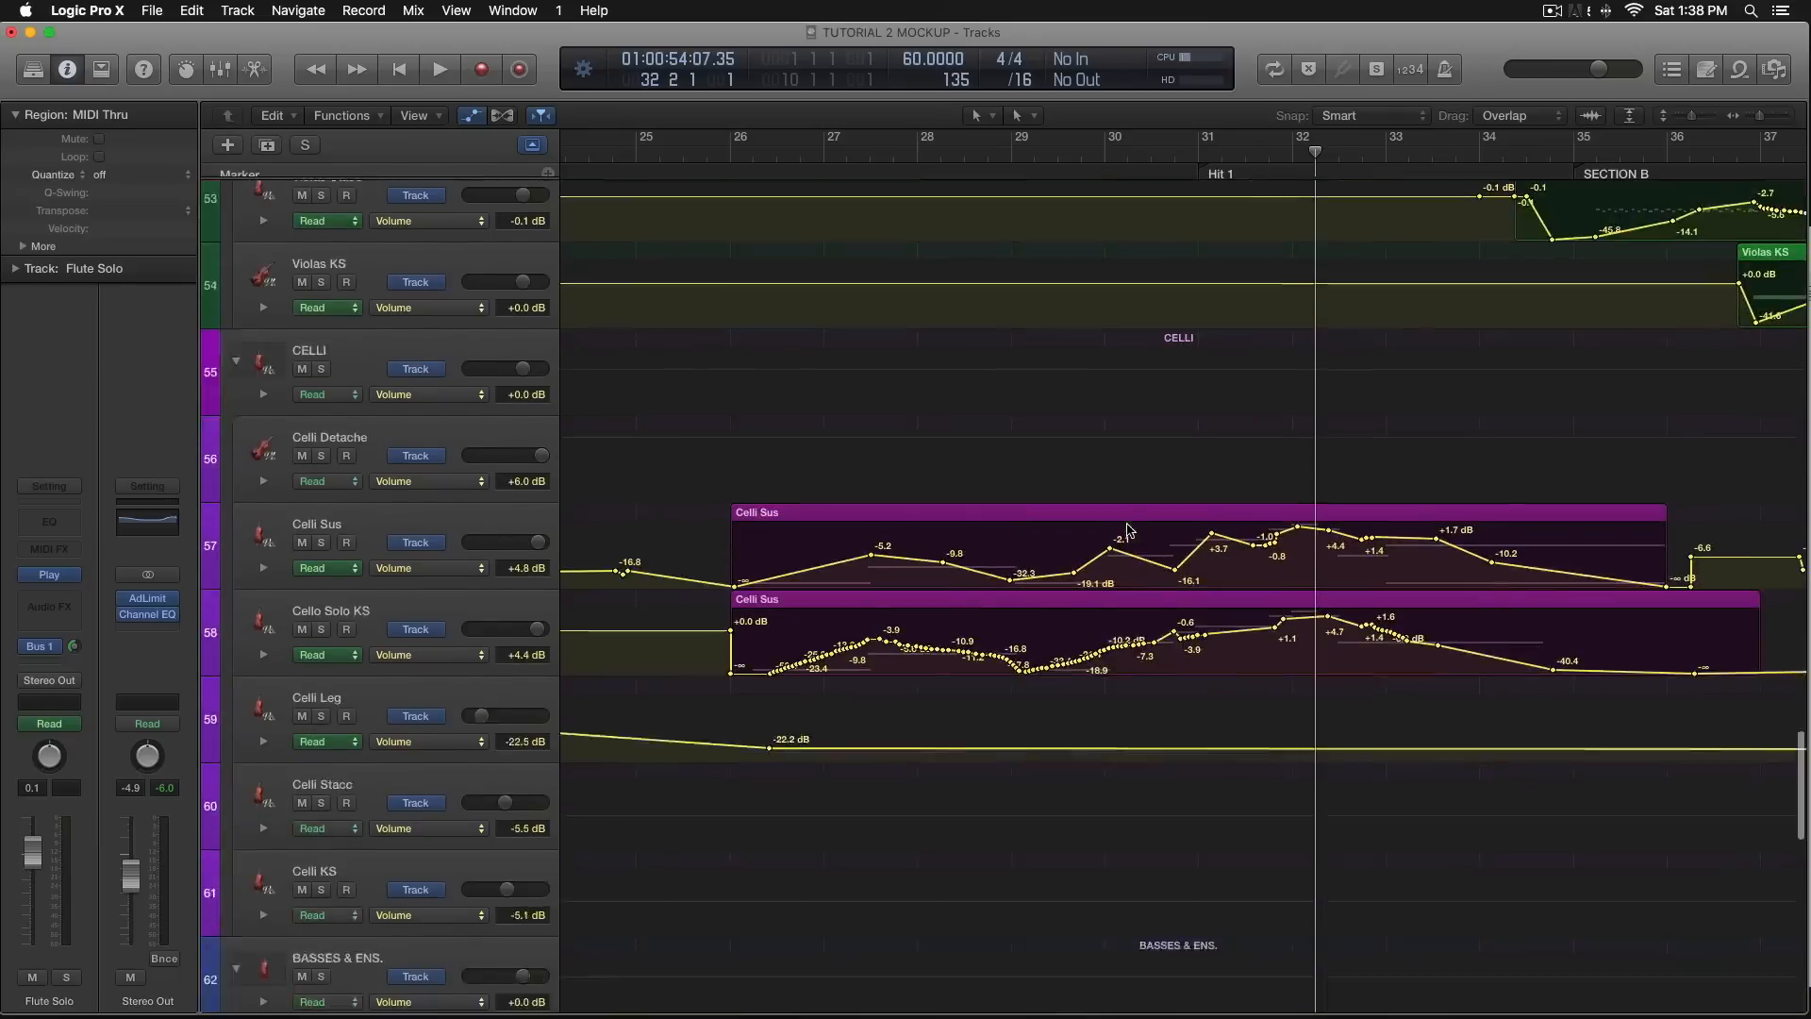
{"action": "left_click", "coordinate": [717, 141]}
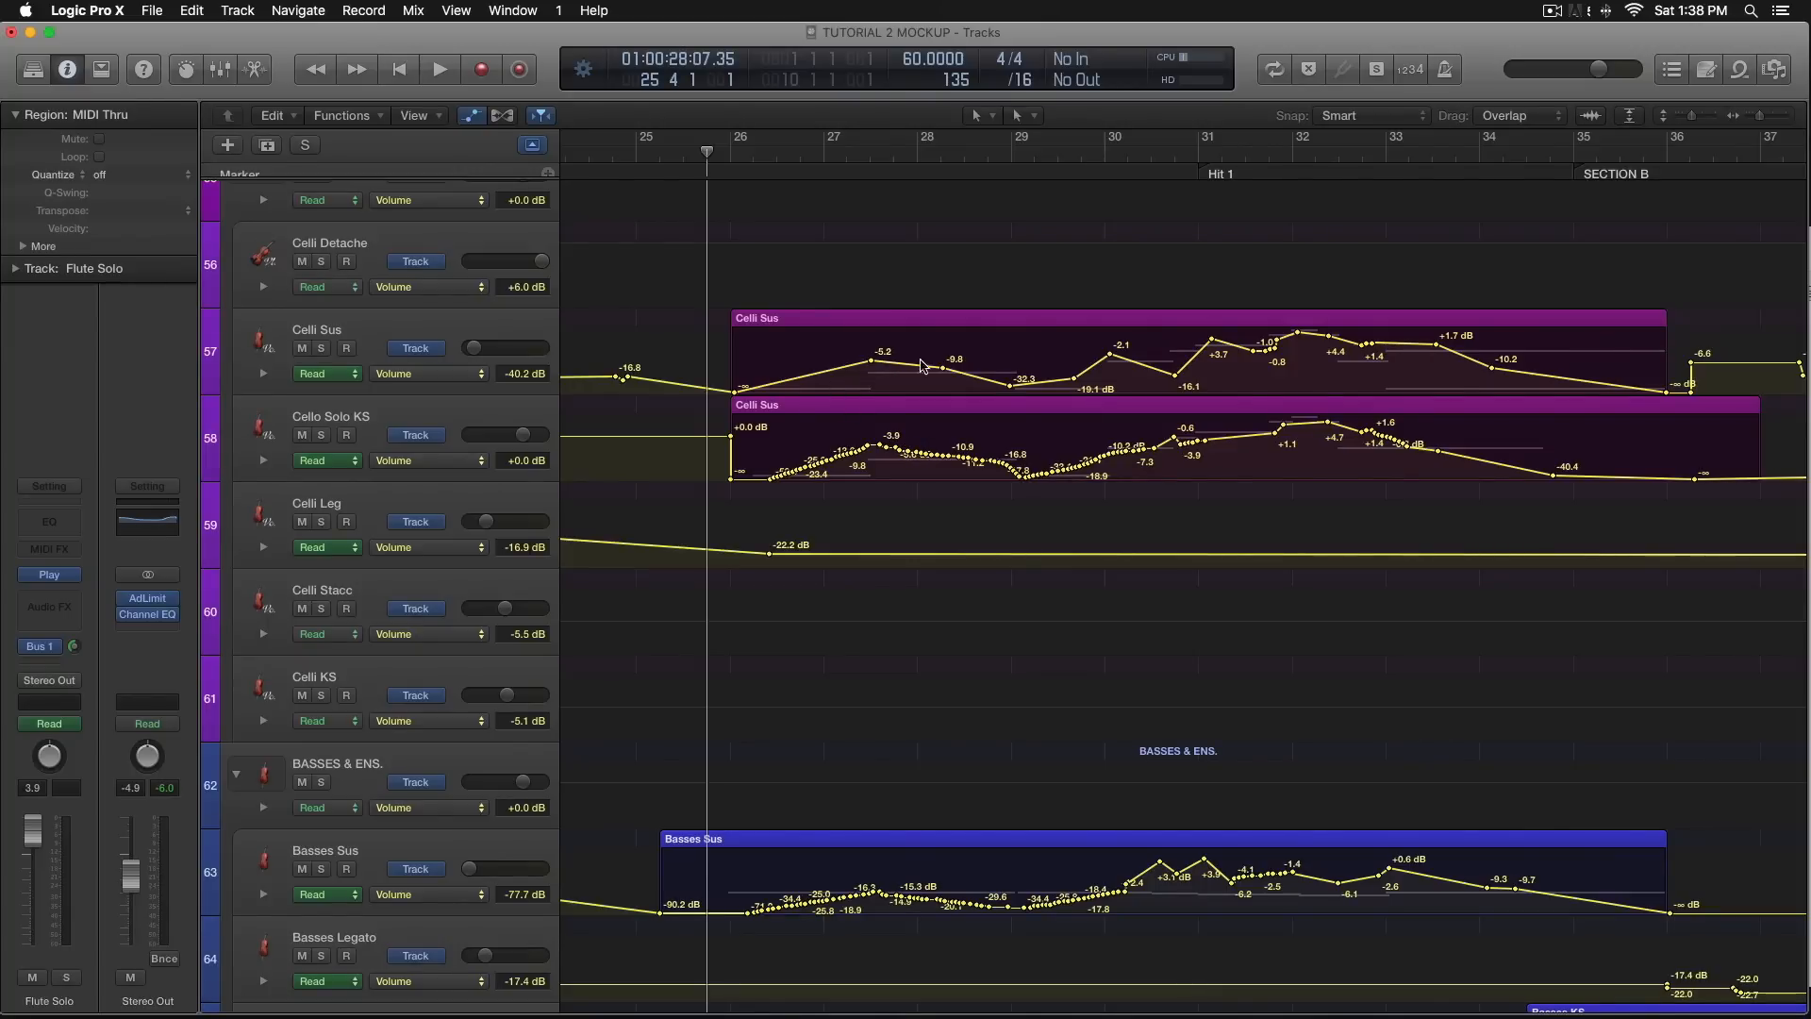
{"action": "scroll", "coordinate": [1007, 686], "scroll_direction": "up", "scroll_amount": 10}
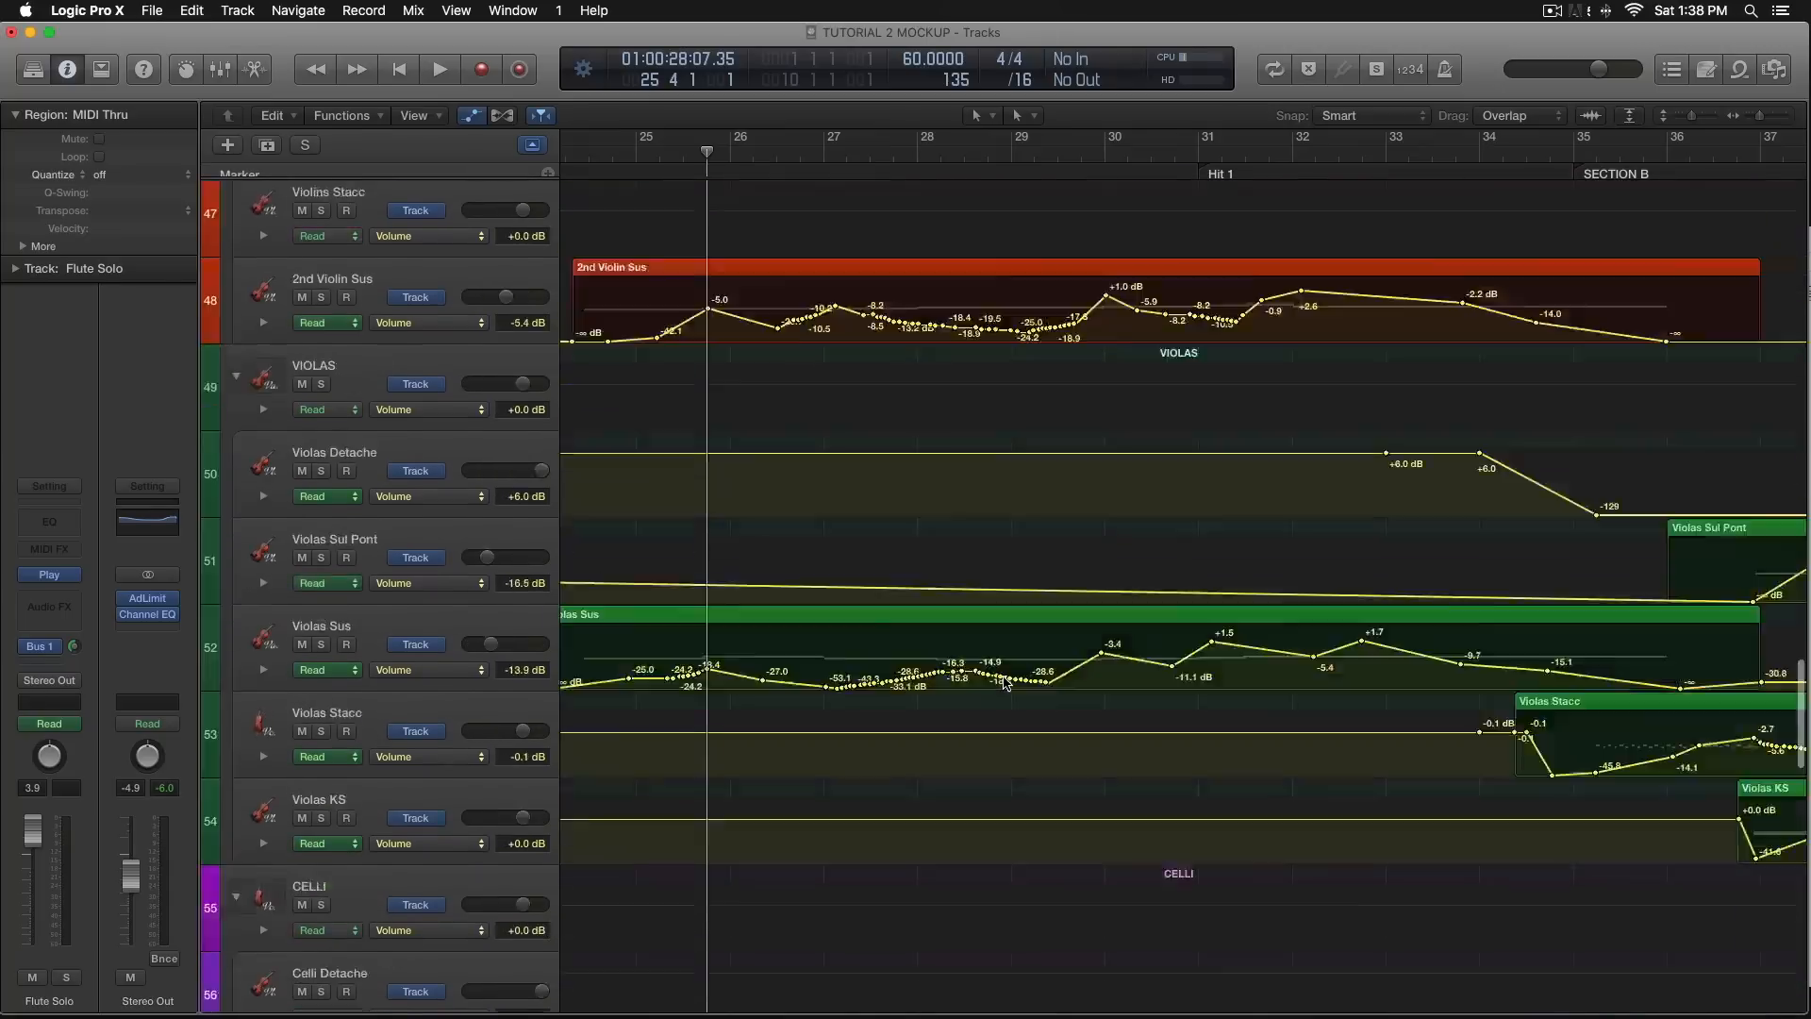
{"action": "scroll", "coordinate": [1017, 653], "scroll_direction": "down", "scroll_amount": 4}
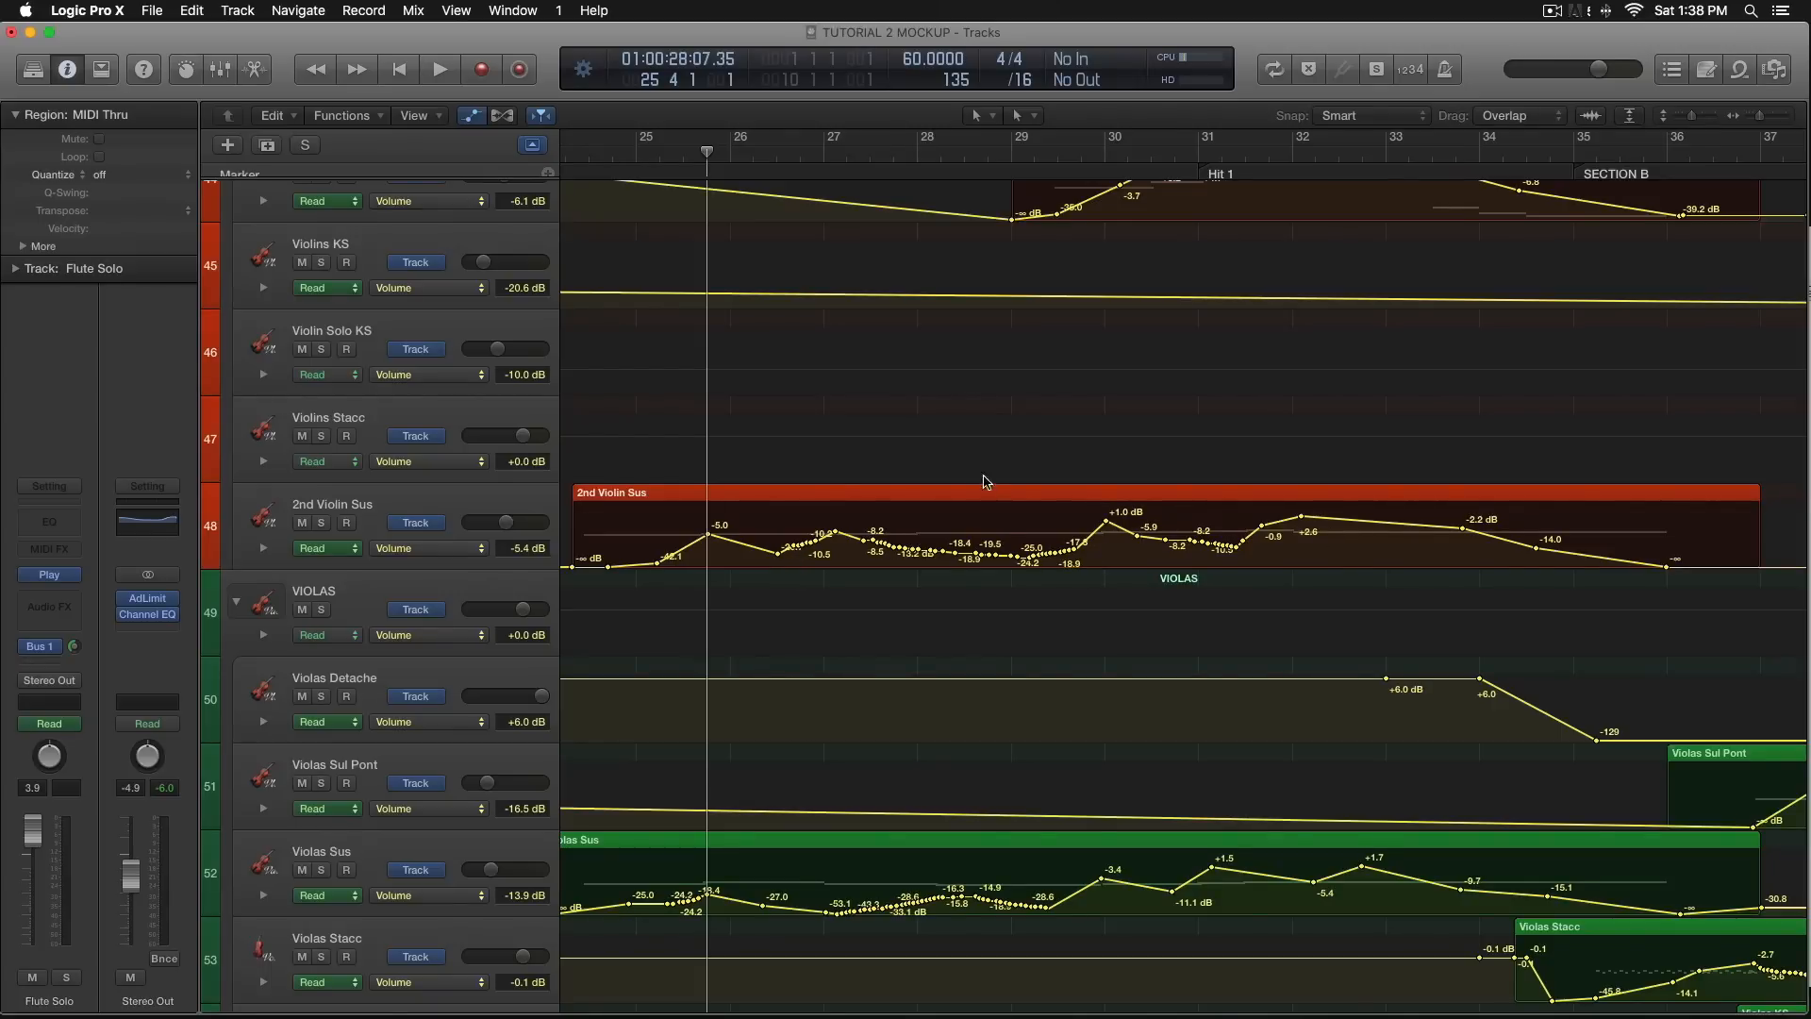
{"action": "scroll", "coordinate": [984, 482], "scroll_direction": "left", "scroll_amount": 3}
{"action": "left_click", "coordinate": [596, 153]}
{"action": "left_click", "coordinate": [470, 115]}
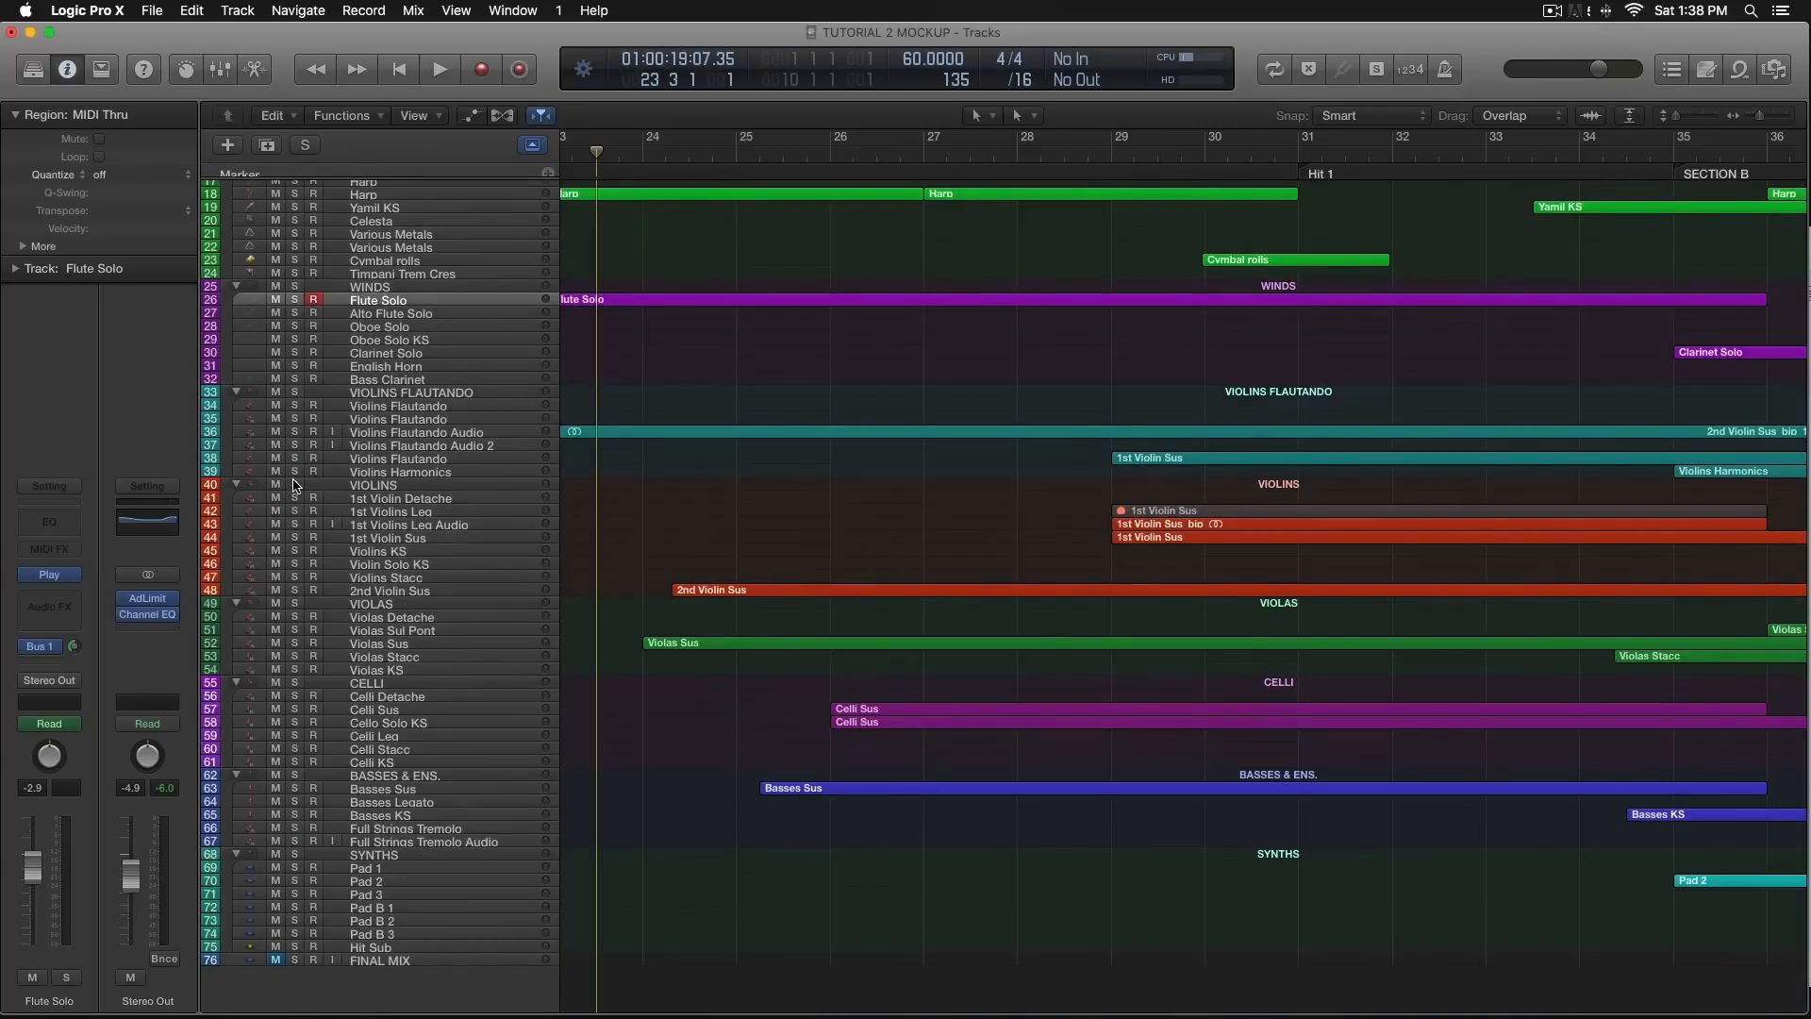
Solo the VIOLINS FLAUTANDO, VIOLINS, VIOLAS, CELLI, BASSES & ENS. and SYNTHS groups and play from beat 3 of bar 23.
{"action": "left_click", "coordinate": [294, 485]}
{"action": "left_click", "coordinate": [294, 393]}
{"action": "left_click", "coordinate": [295, 604]}
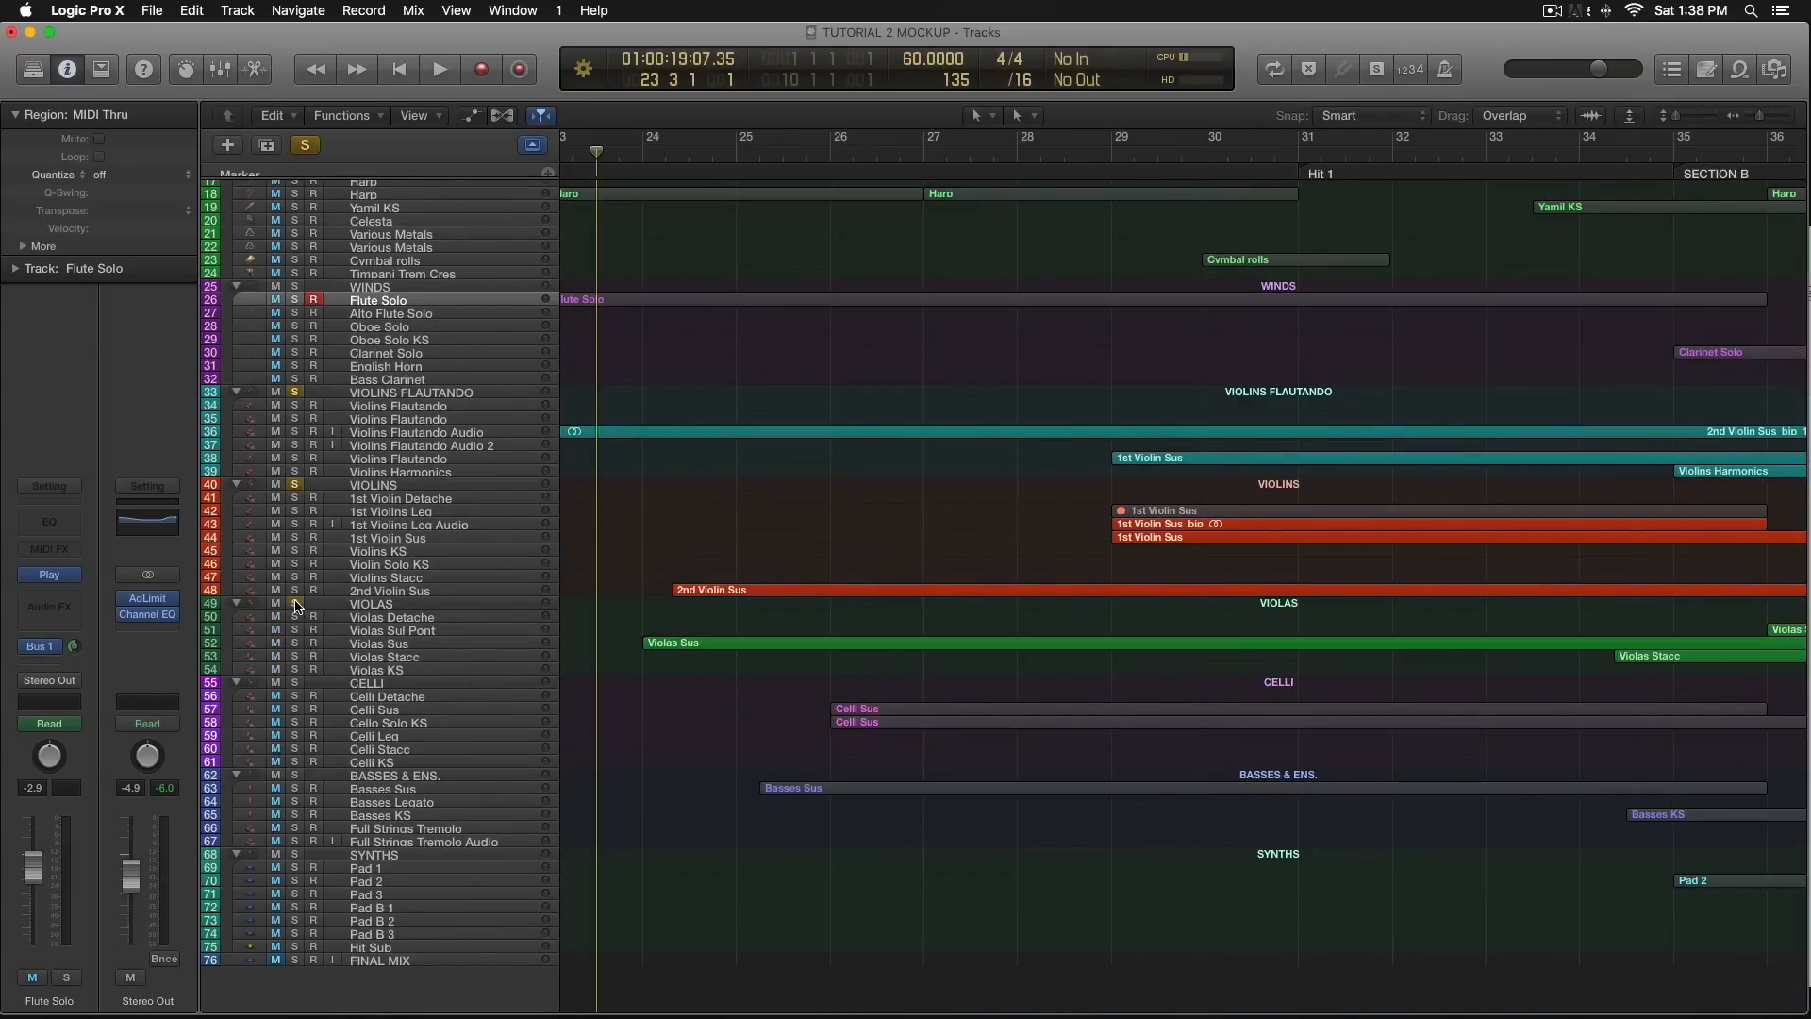
{"action": "left_click", "coordinate": [295, 683]}
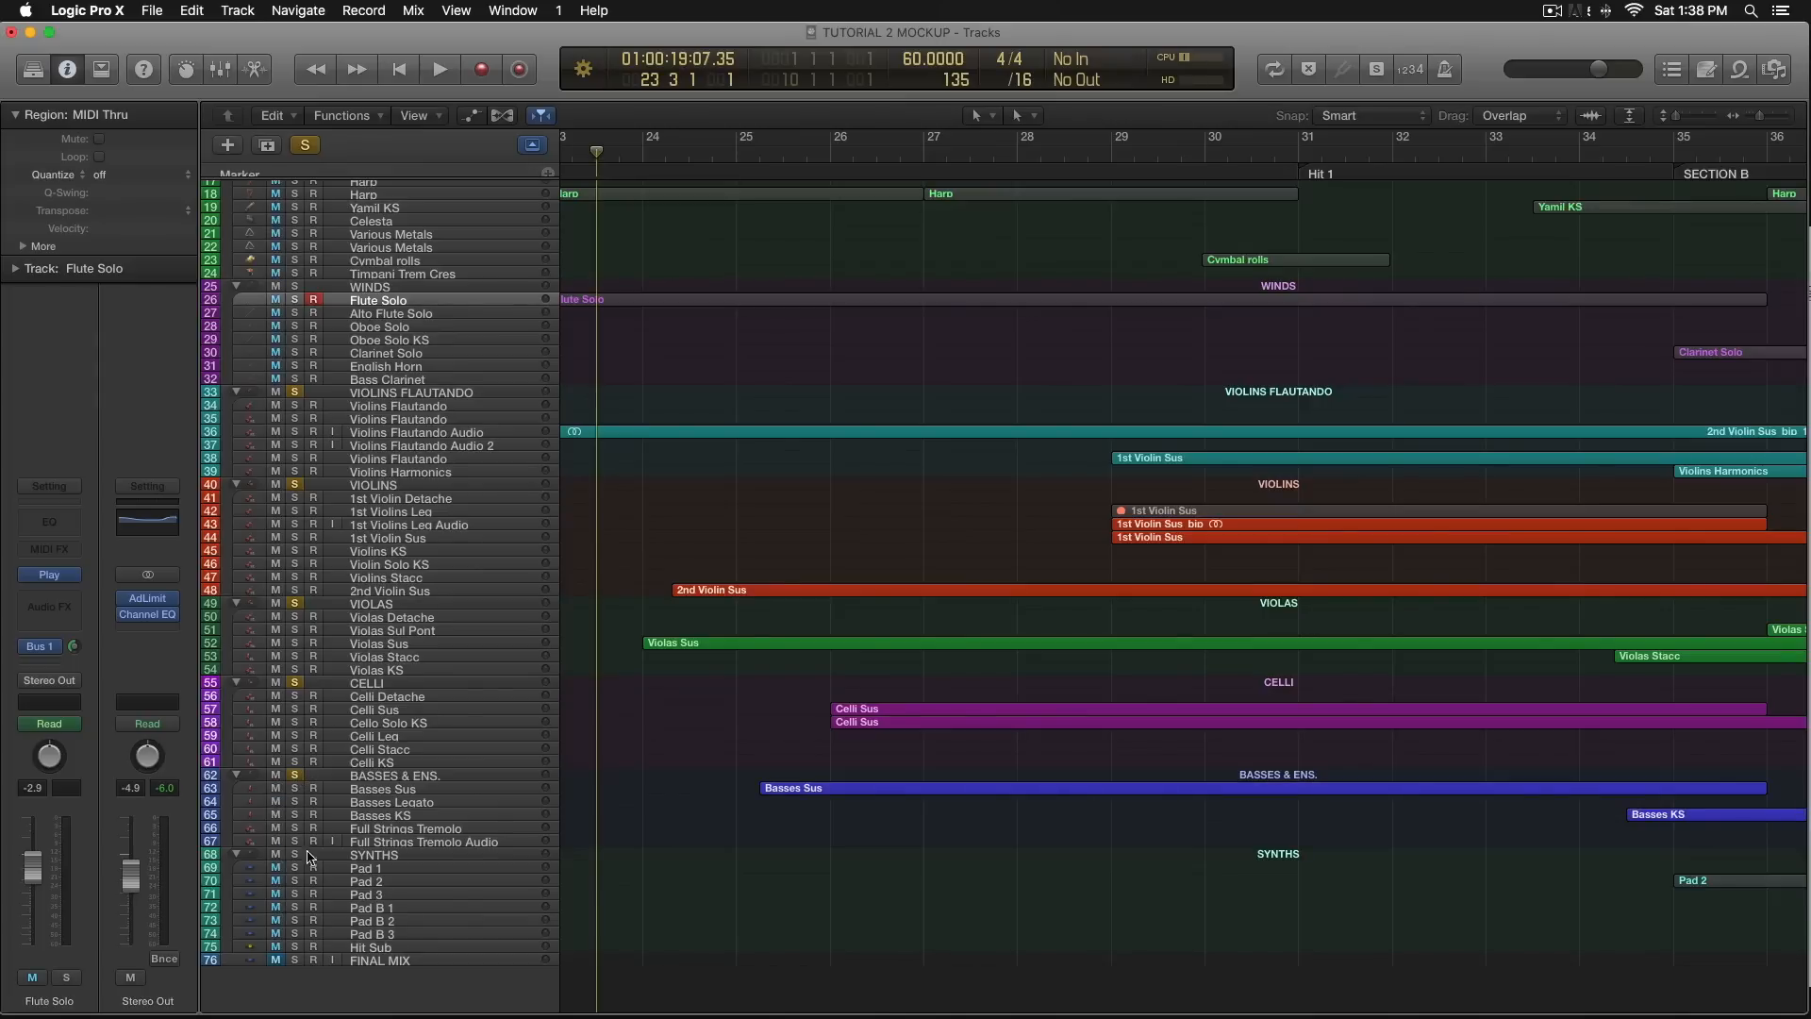
{"action": "scroll", "coordinate": [639, 524], "scroll_direction": "left", "scroll_amount": 2}
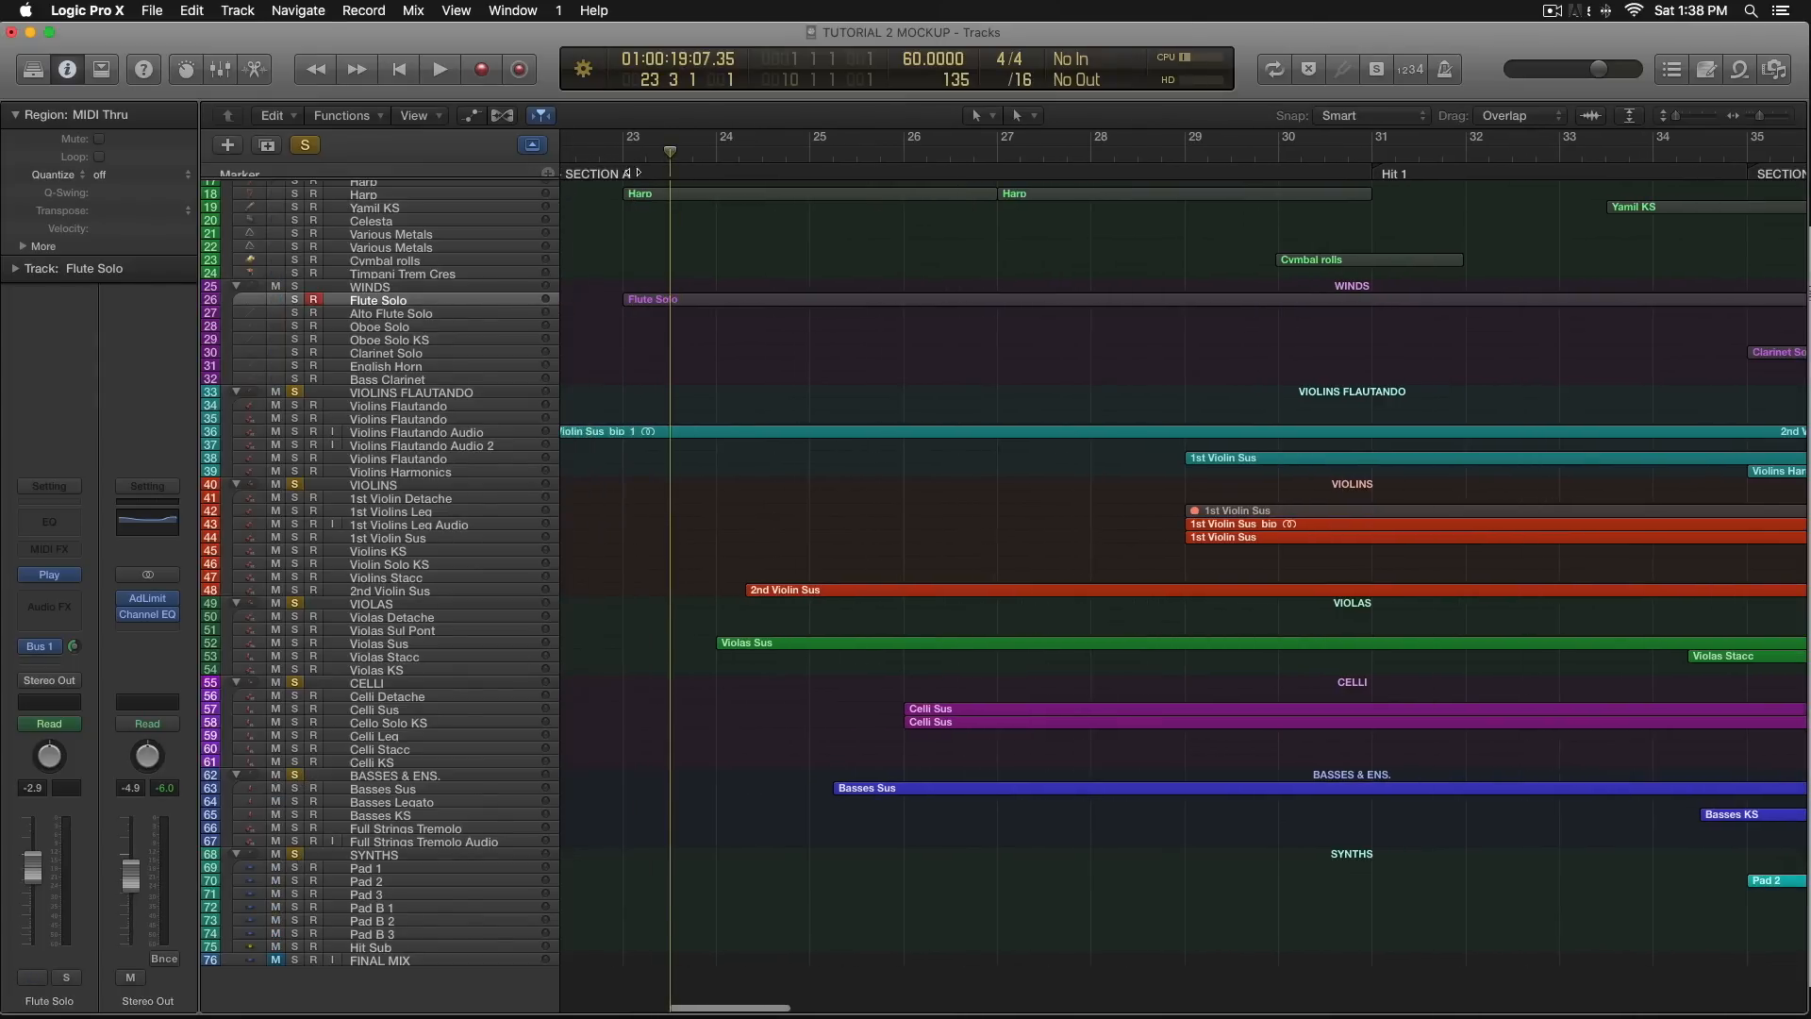
{"action": "scroll", "coordinate": [782, 238], "scroll_direction": "right", "scroll_amount": 2}
{"action": "key", "text": "space"}
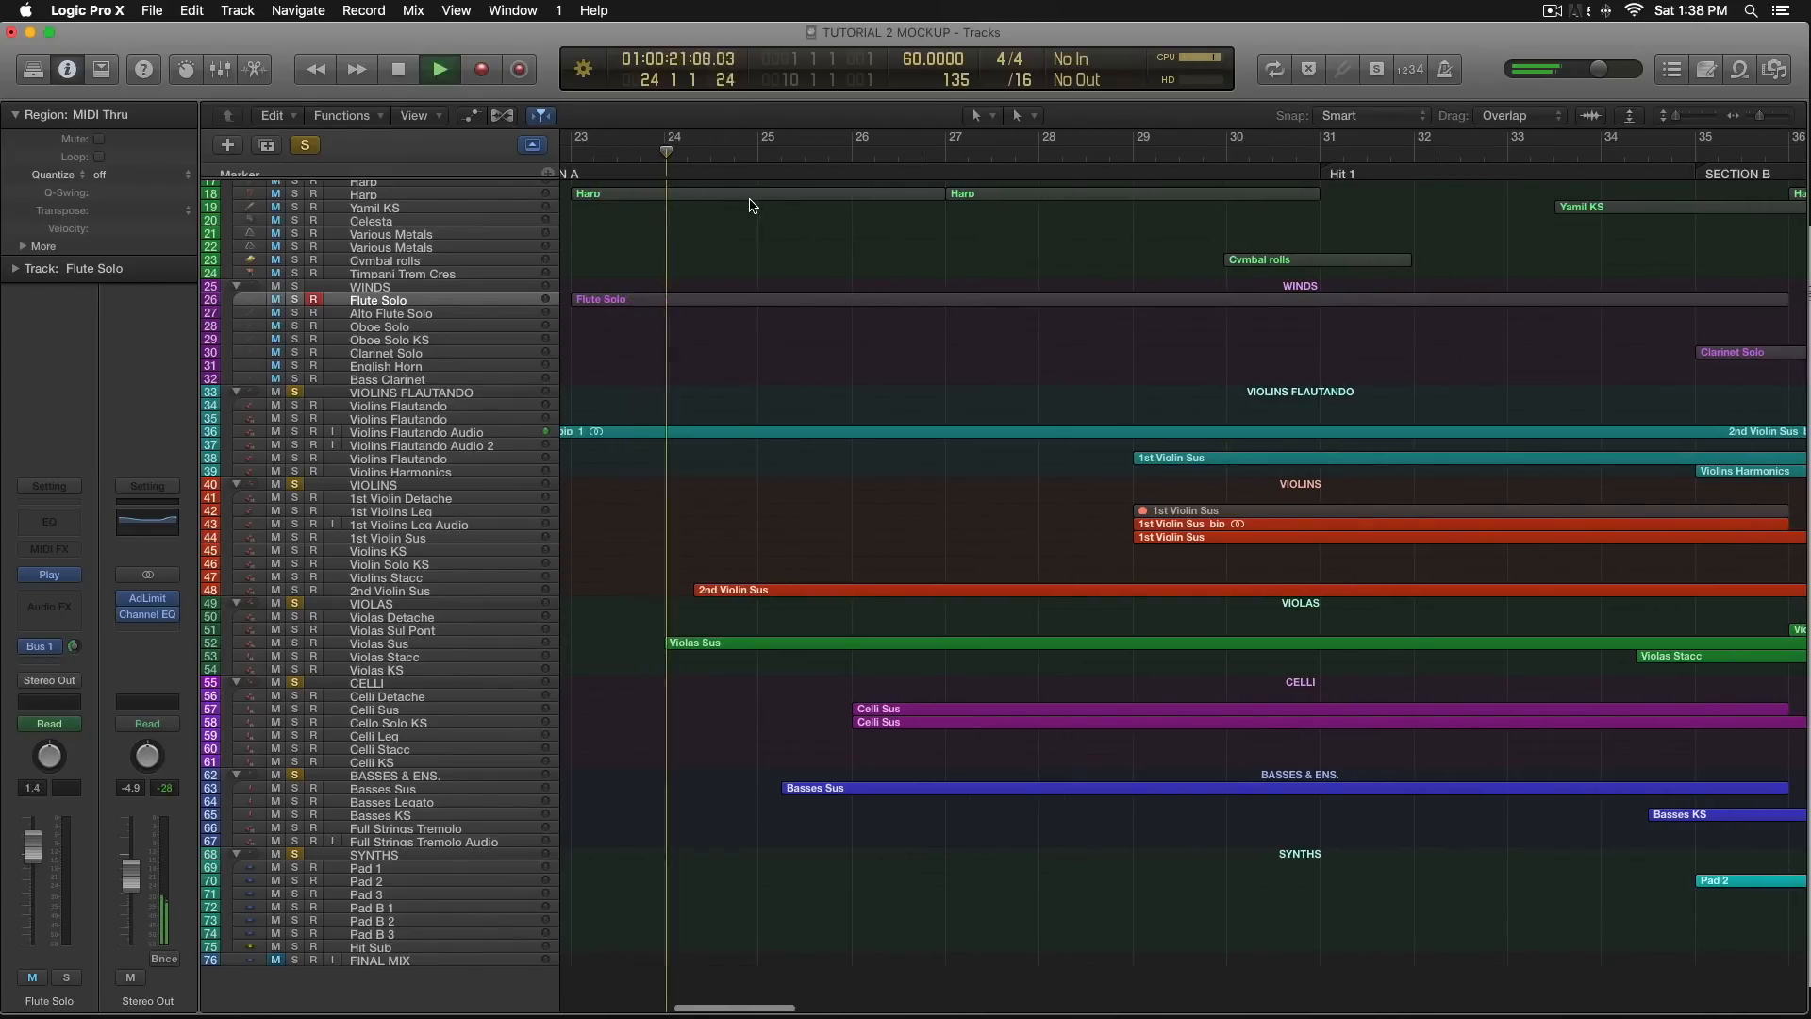
Show the track automation and follow the volume curves of the violins and violas while playing from bar 25 toward bar 28.
{"action": "scroll", "coordinate": [752, 205], "scroll_direction": "right", "scroll_amount": 1}
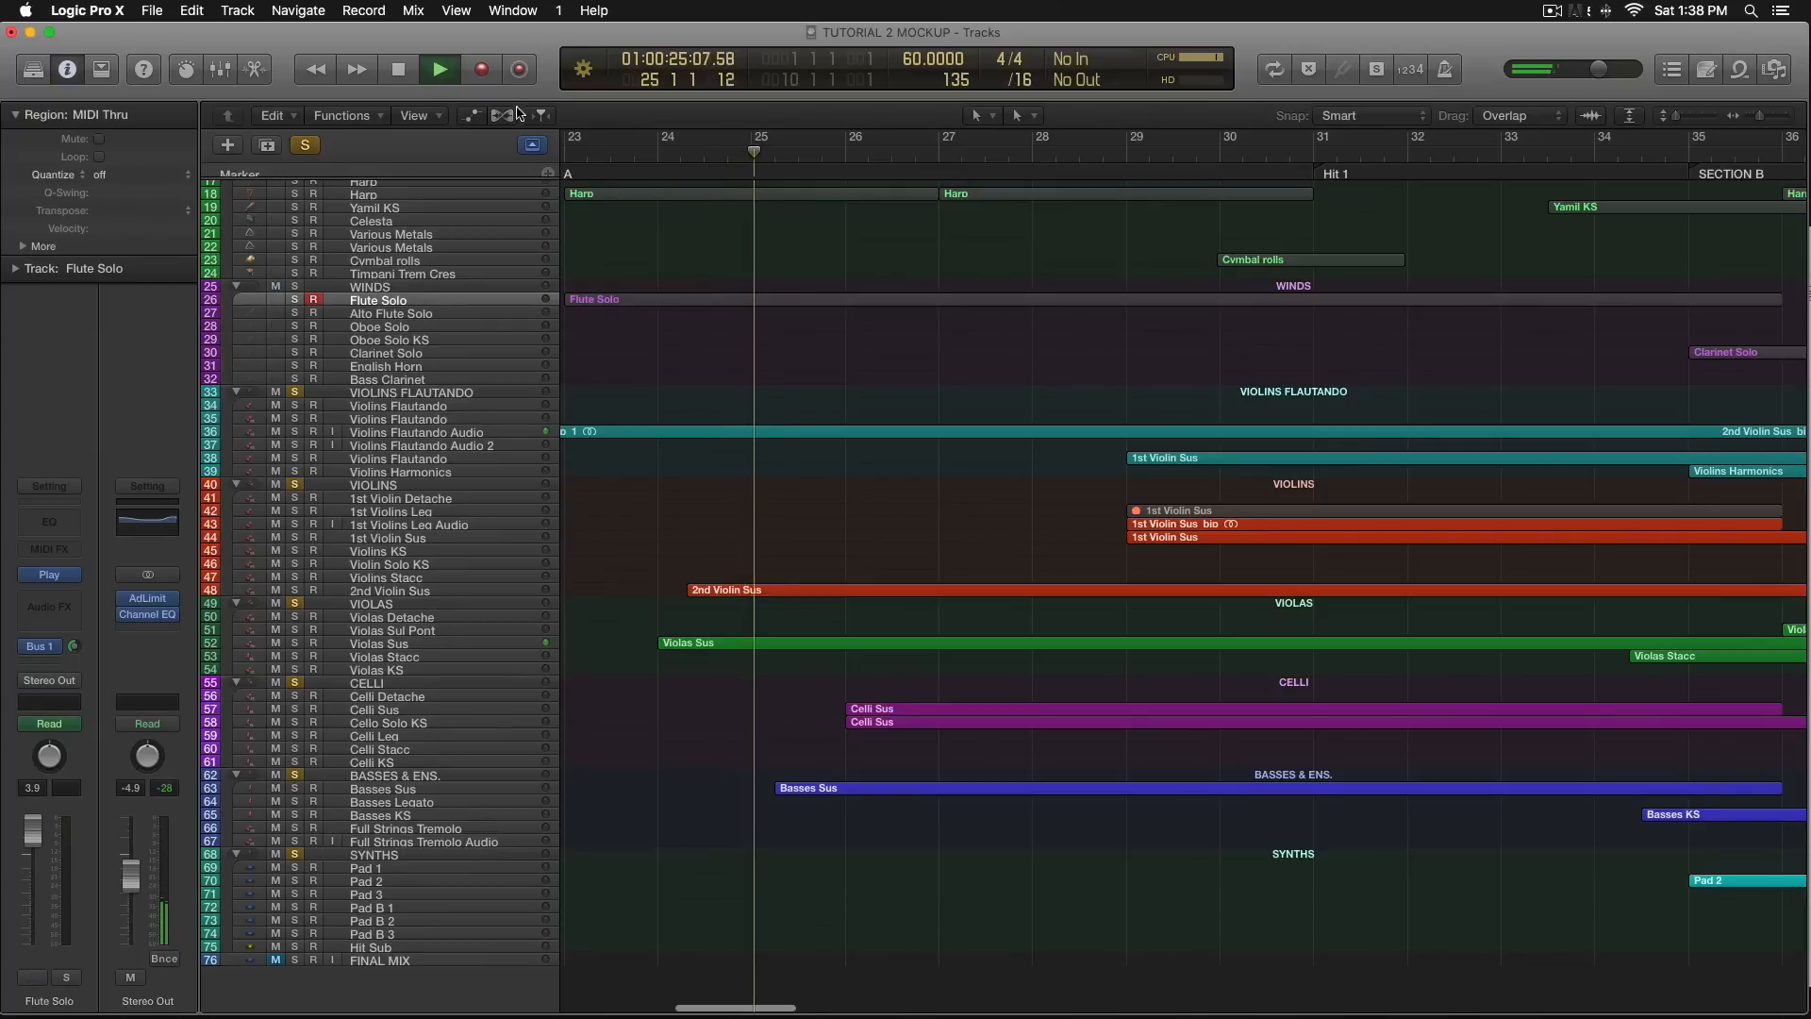
{"action": "left_click", "coordinate": [472, 115]}
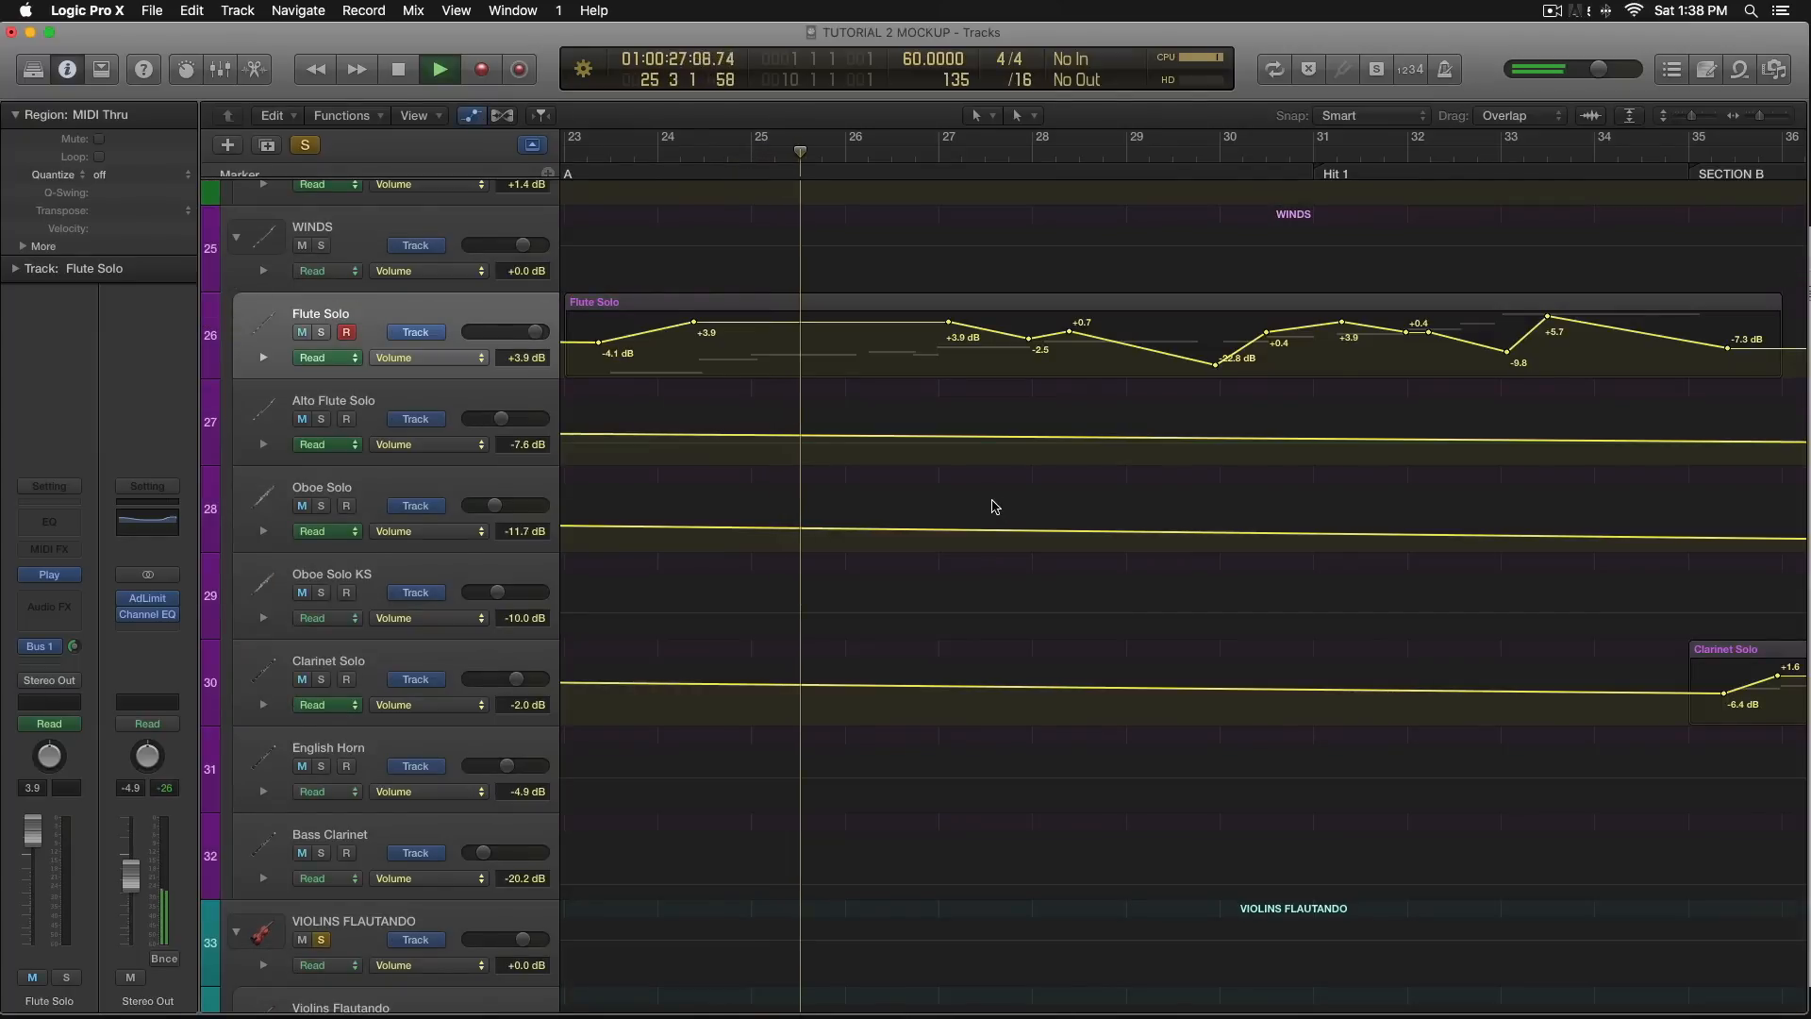
{"action": "scroll", "coordinate": [995, 507], "scroll_direction": "down", "scroll_amount": 10}
{"action": "scroll", "coordinate": [994, 507], "scroll_direction": "down", "scroll_amount": 8}
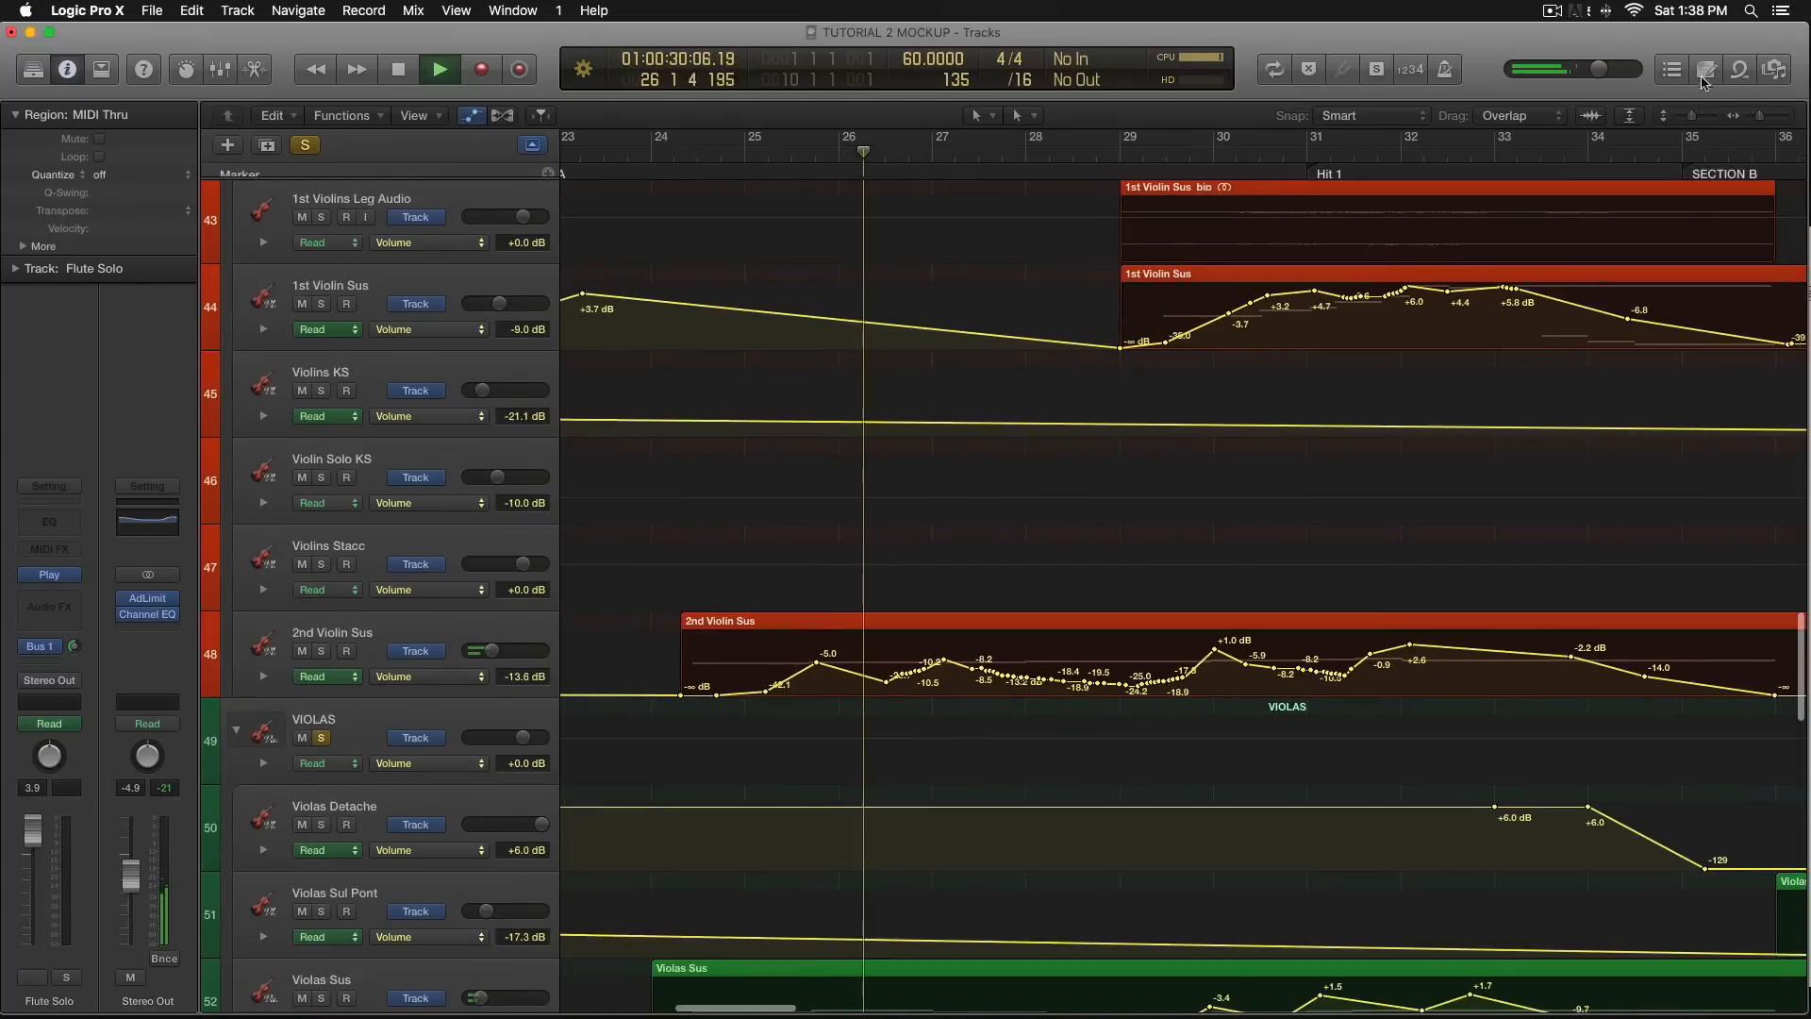
{"action": "left_click_drag", "start_coordinate": [1761, 114], "coordinate": [1756, 114]}
{"action": "scroll", "coordinate": [1474, 276], "scroll_direction": "down", "scroll_amount": 5}
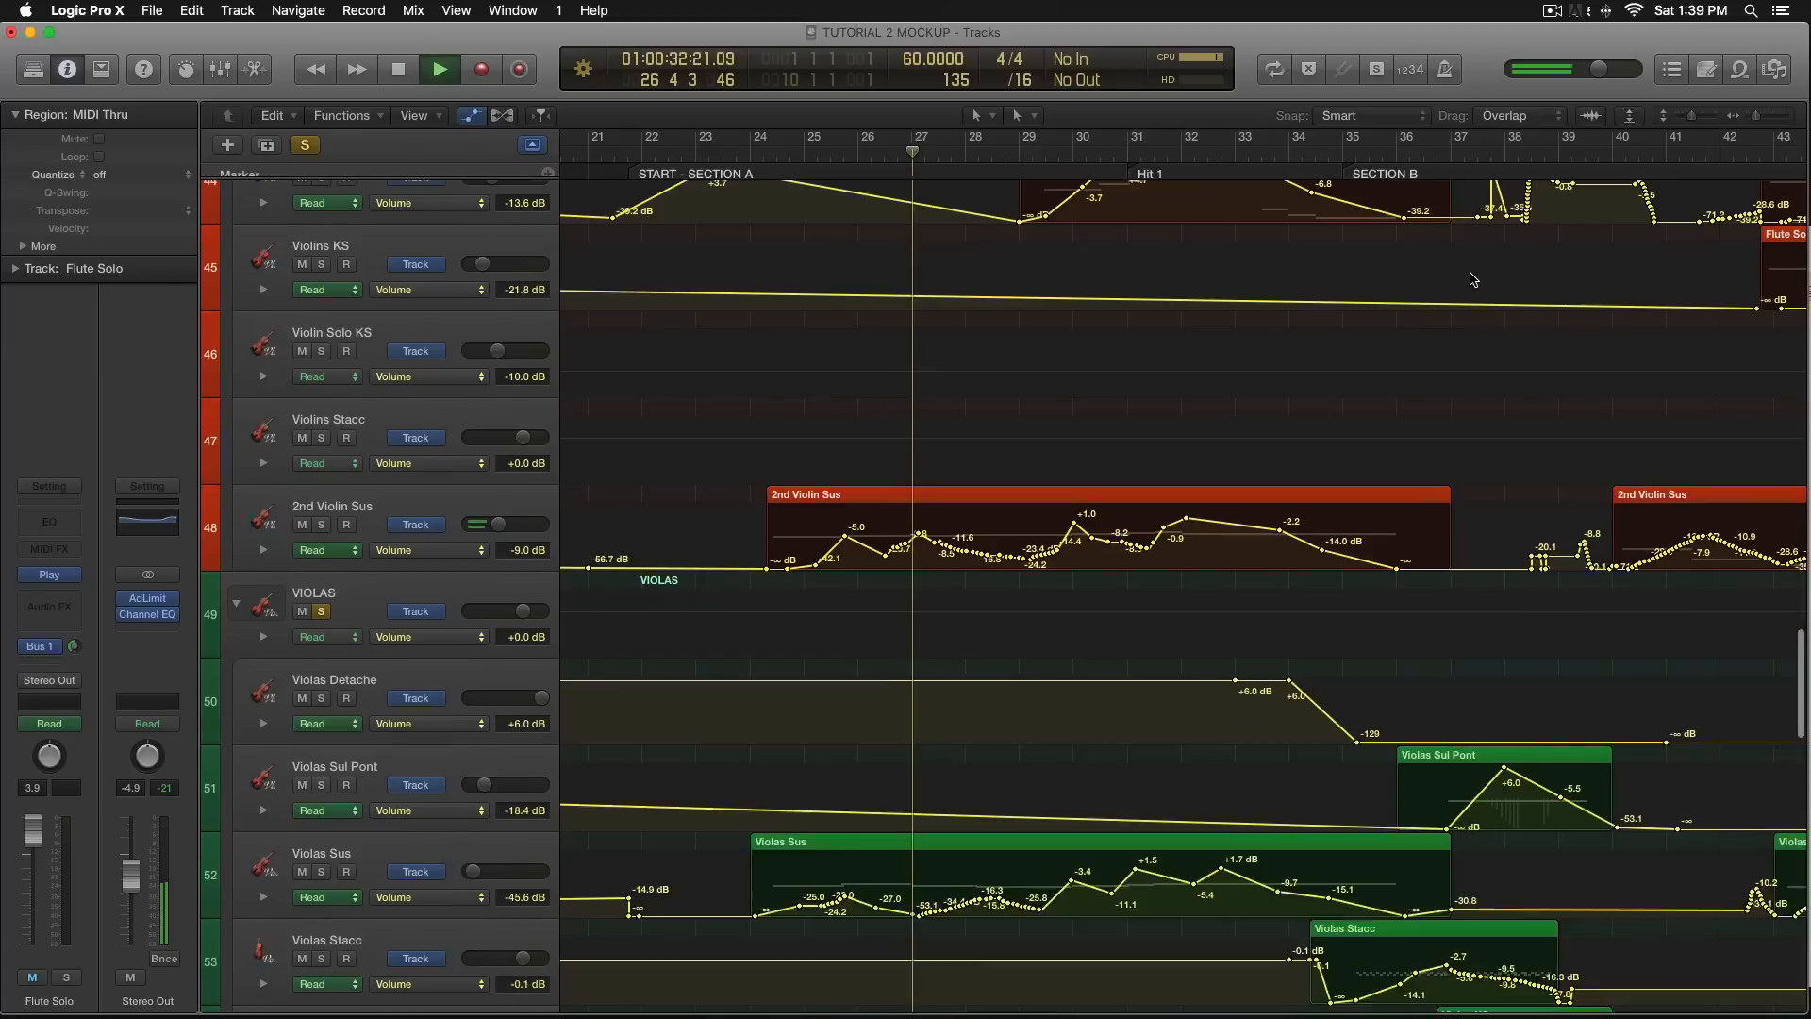
{"action": "scroll", "coordinate": [1474, 278], "scroll_direction": "up", "scroll_amount": 5}
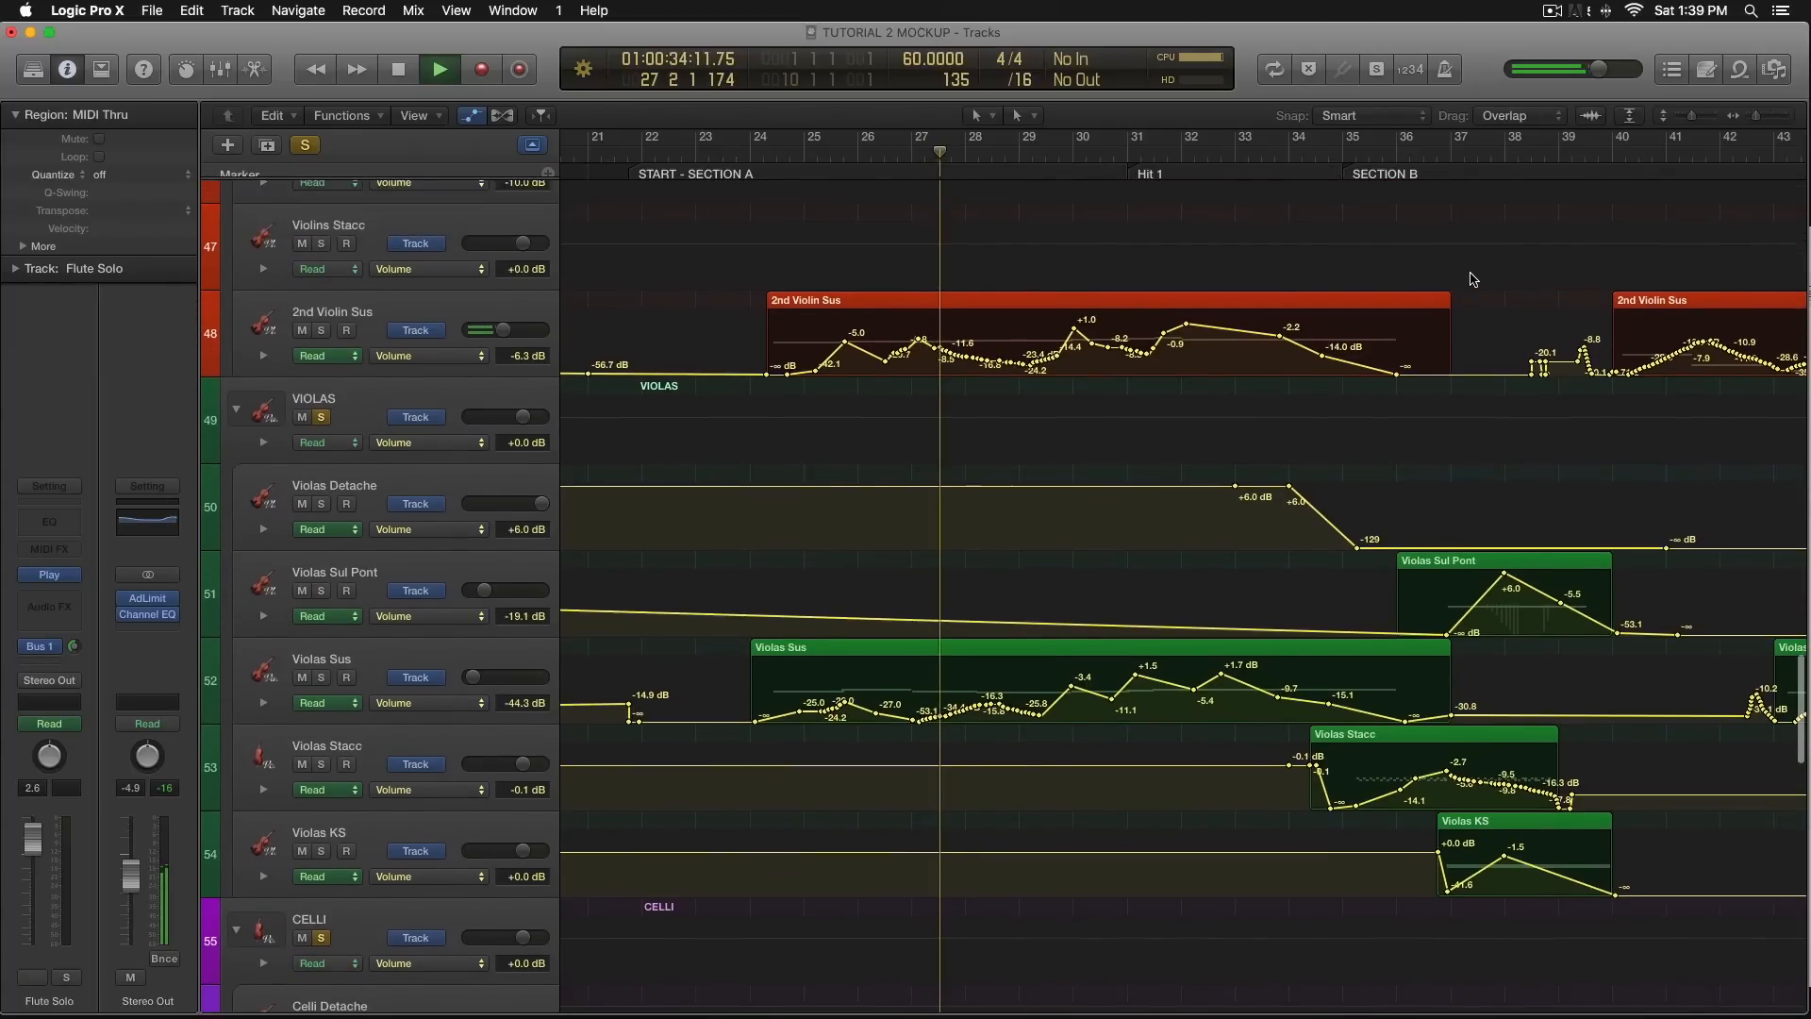
{"action": "scroll", "coordinate": [1473, 278], "scroll_direction": "up", "scroll_amount": 1}
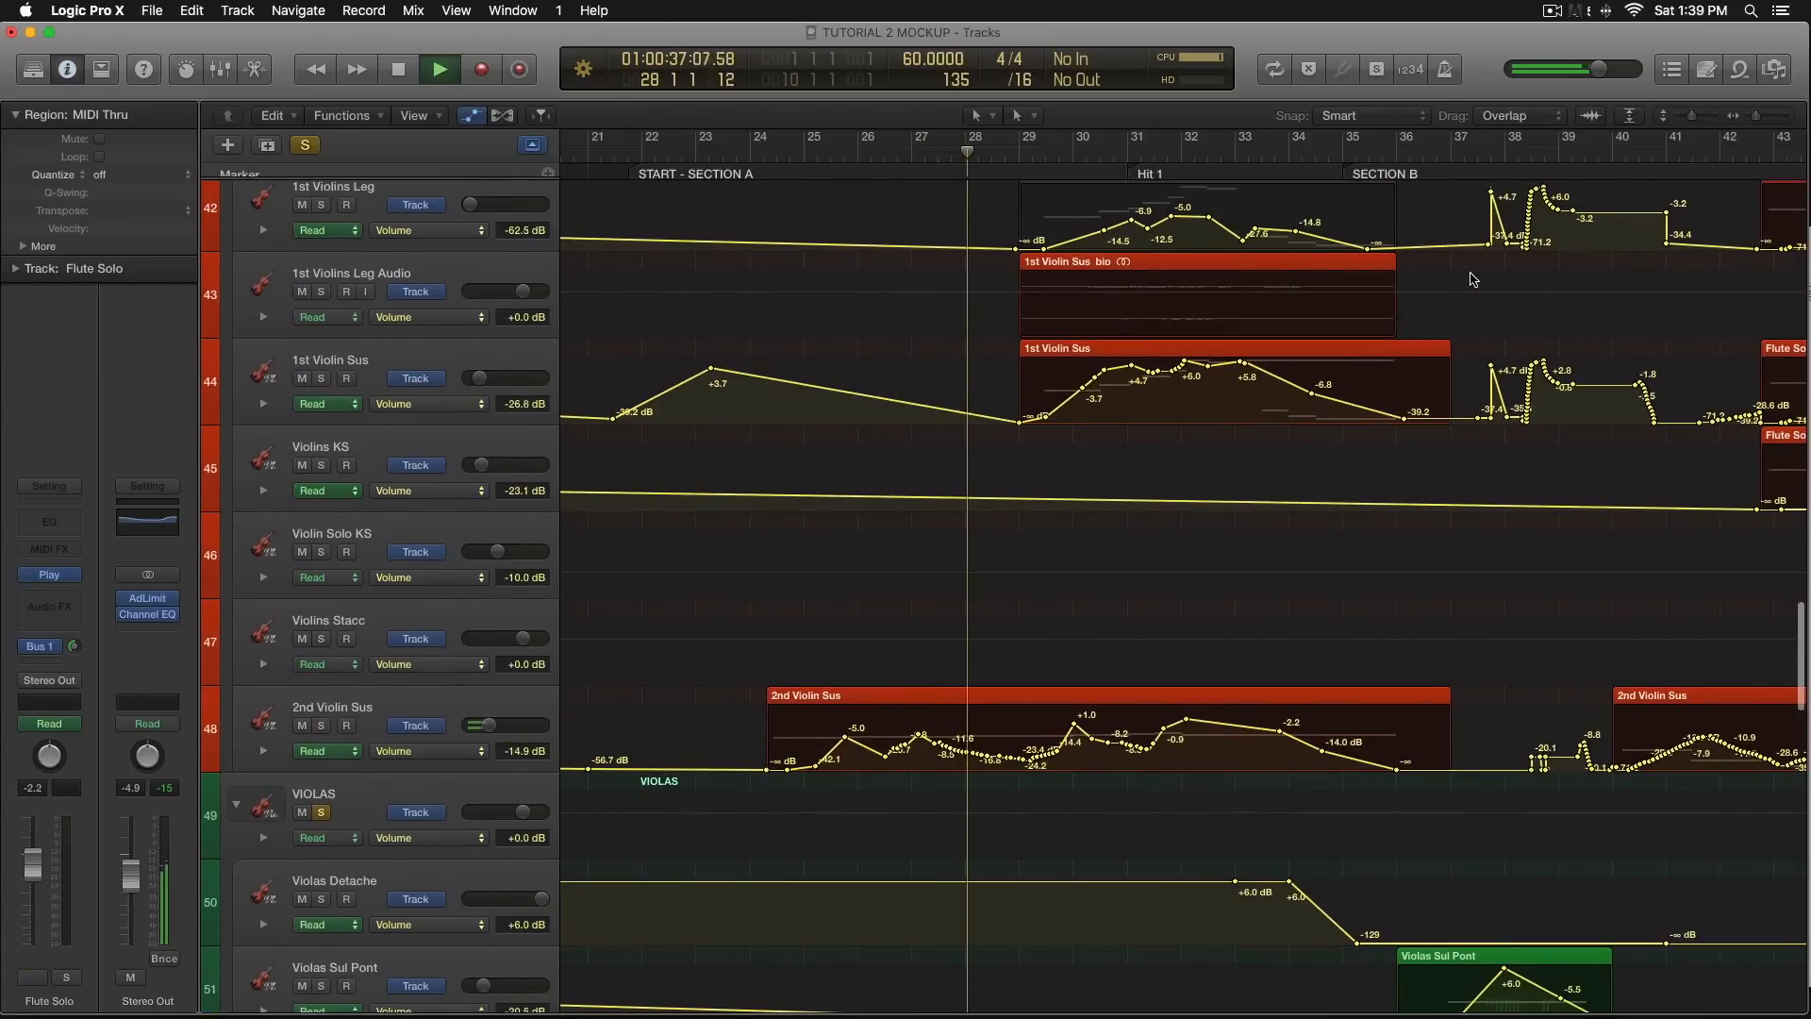
Examine the volume automation of the 1st and 2nd violins, violas and celli as playback runs through Hit 1.
{"action": "scroll", "coordinate": [1475, 279], "scroll_direction": "right", "scroll_amount": 5}
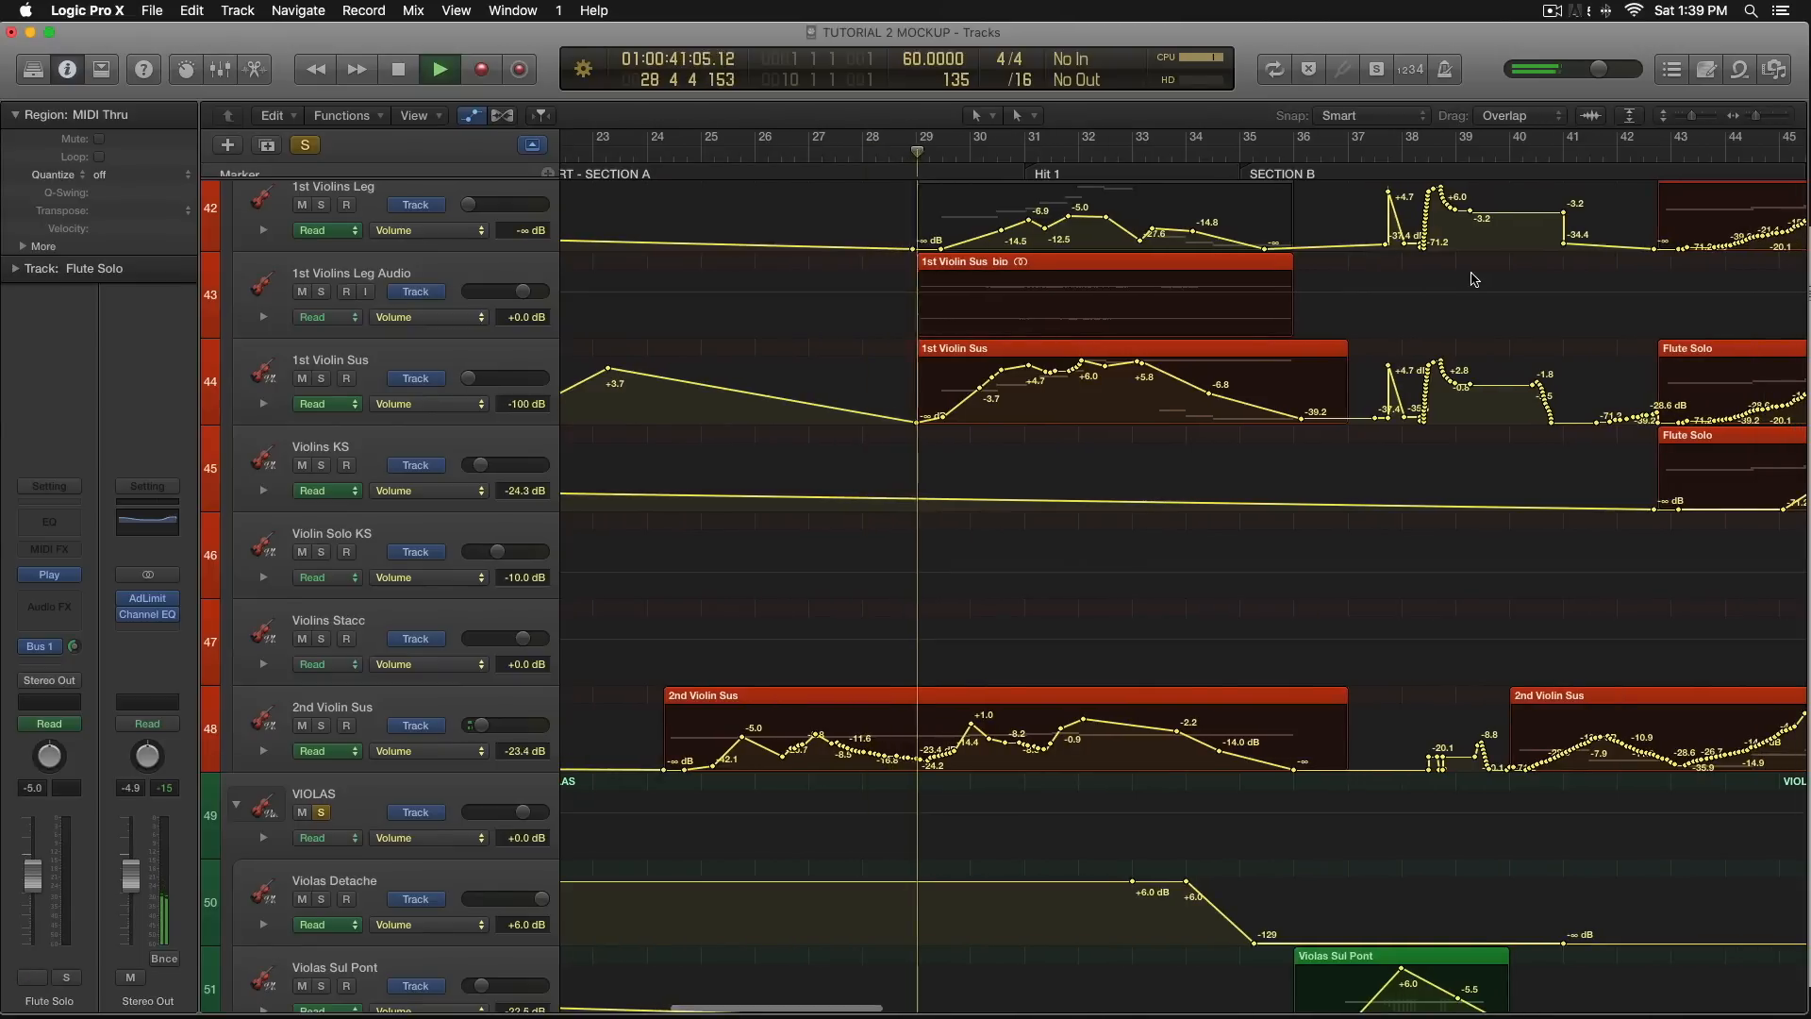
{"action": "scroll", "coordinate": [1476, 279], "scroll_direction": "down", "scroll_amount": 4}
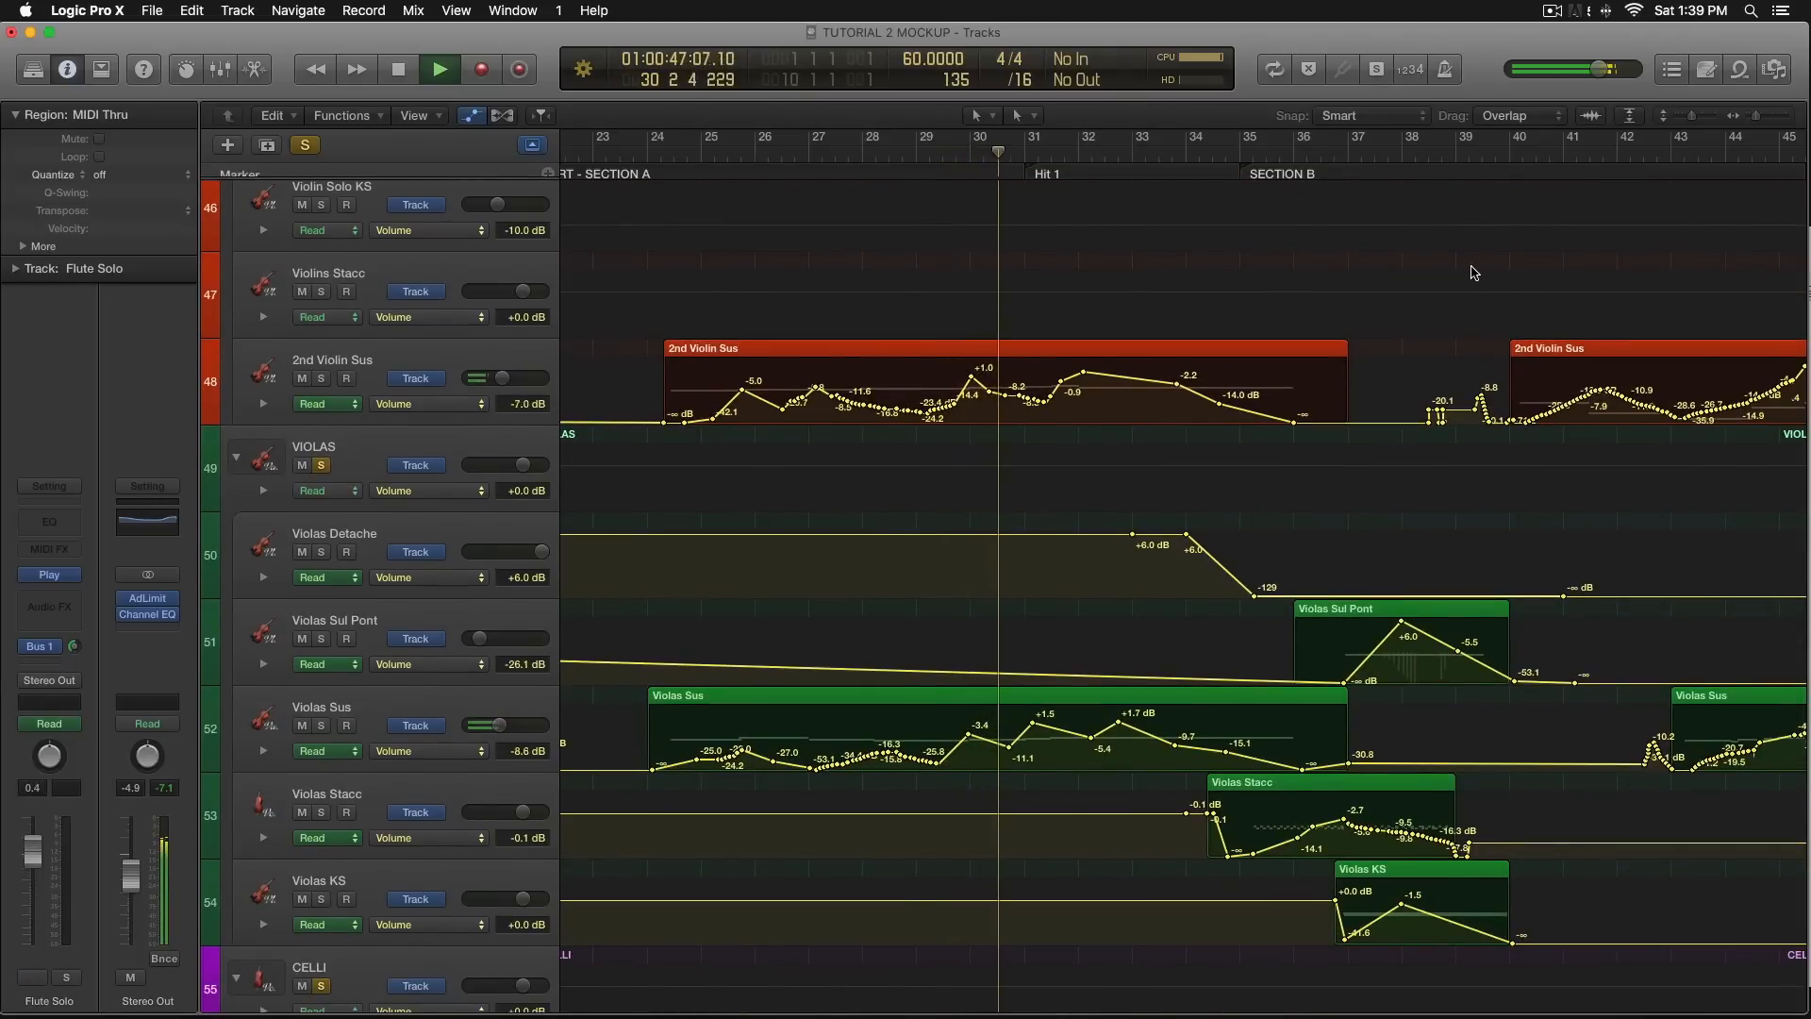
{"action": "scroll", "coordinate": [1474, 274], "scroll_direction": "down", "scroll_amount": 7}
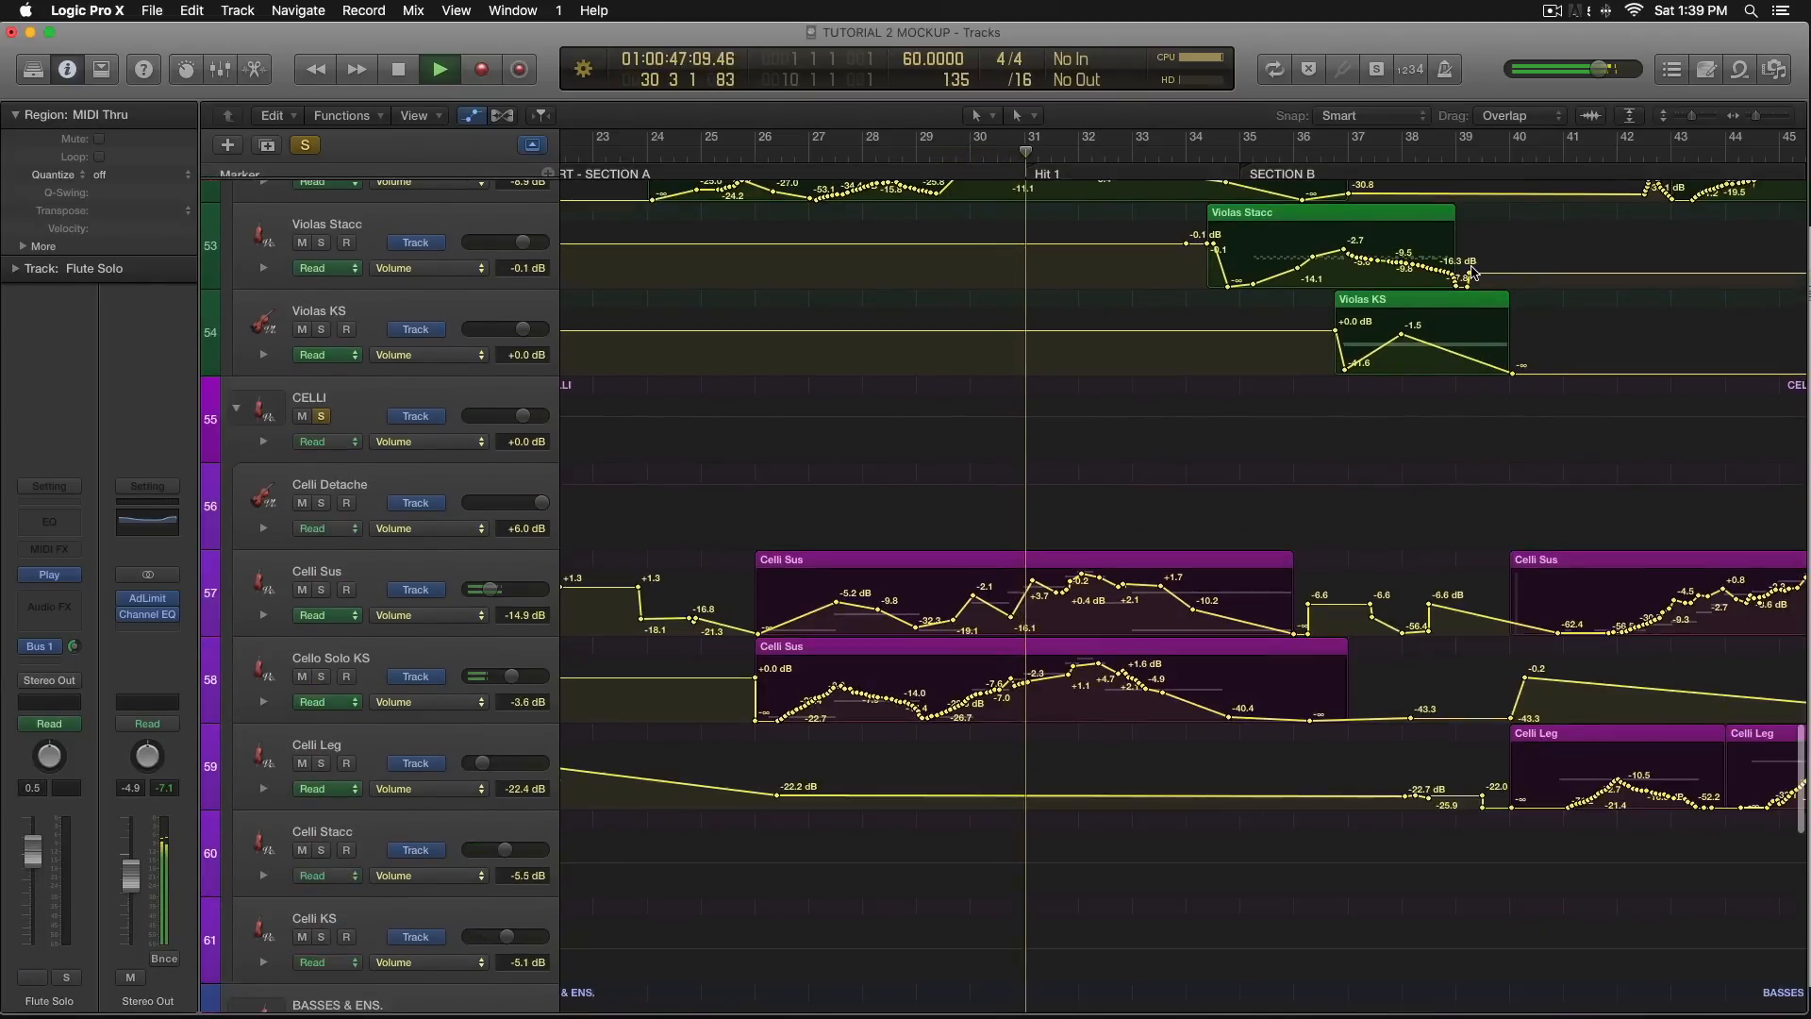
{"action": "scroll", "coordinate": [1474, 274], "scroll_direction": "down", "scroll_amount": 1}
{"action": "scroll", "coordinate": [1145, 270], "scroll_direction": "right", "scroll_amount": 1}
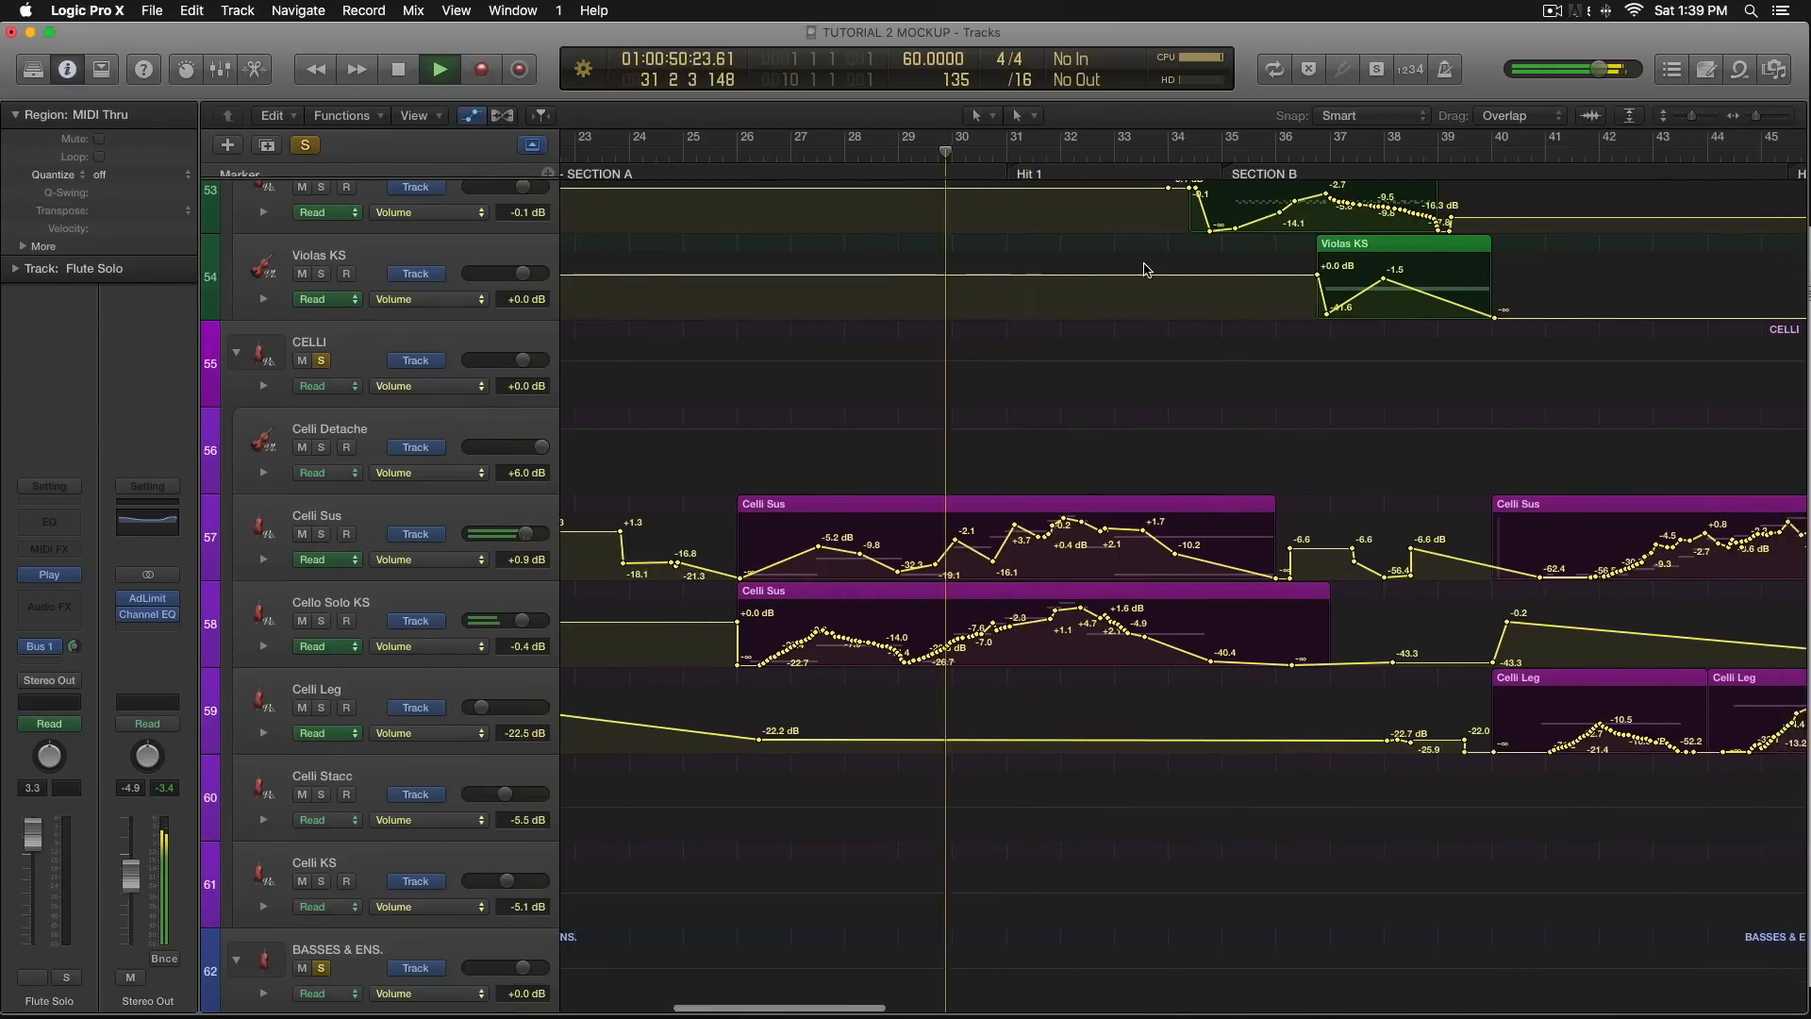
Stop playback, move the playhead to bar 40 and play the soloed strings from there.
{"action": "scroll", "coordinate": [1144, 271], "scroll_direction": "right", "scroll_amount": 5}
{"action": "key", "text": "space"}
{"action": "left_click", "coordinate": [1234, 152]}
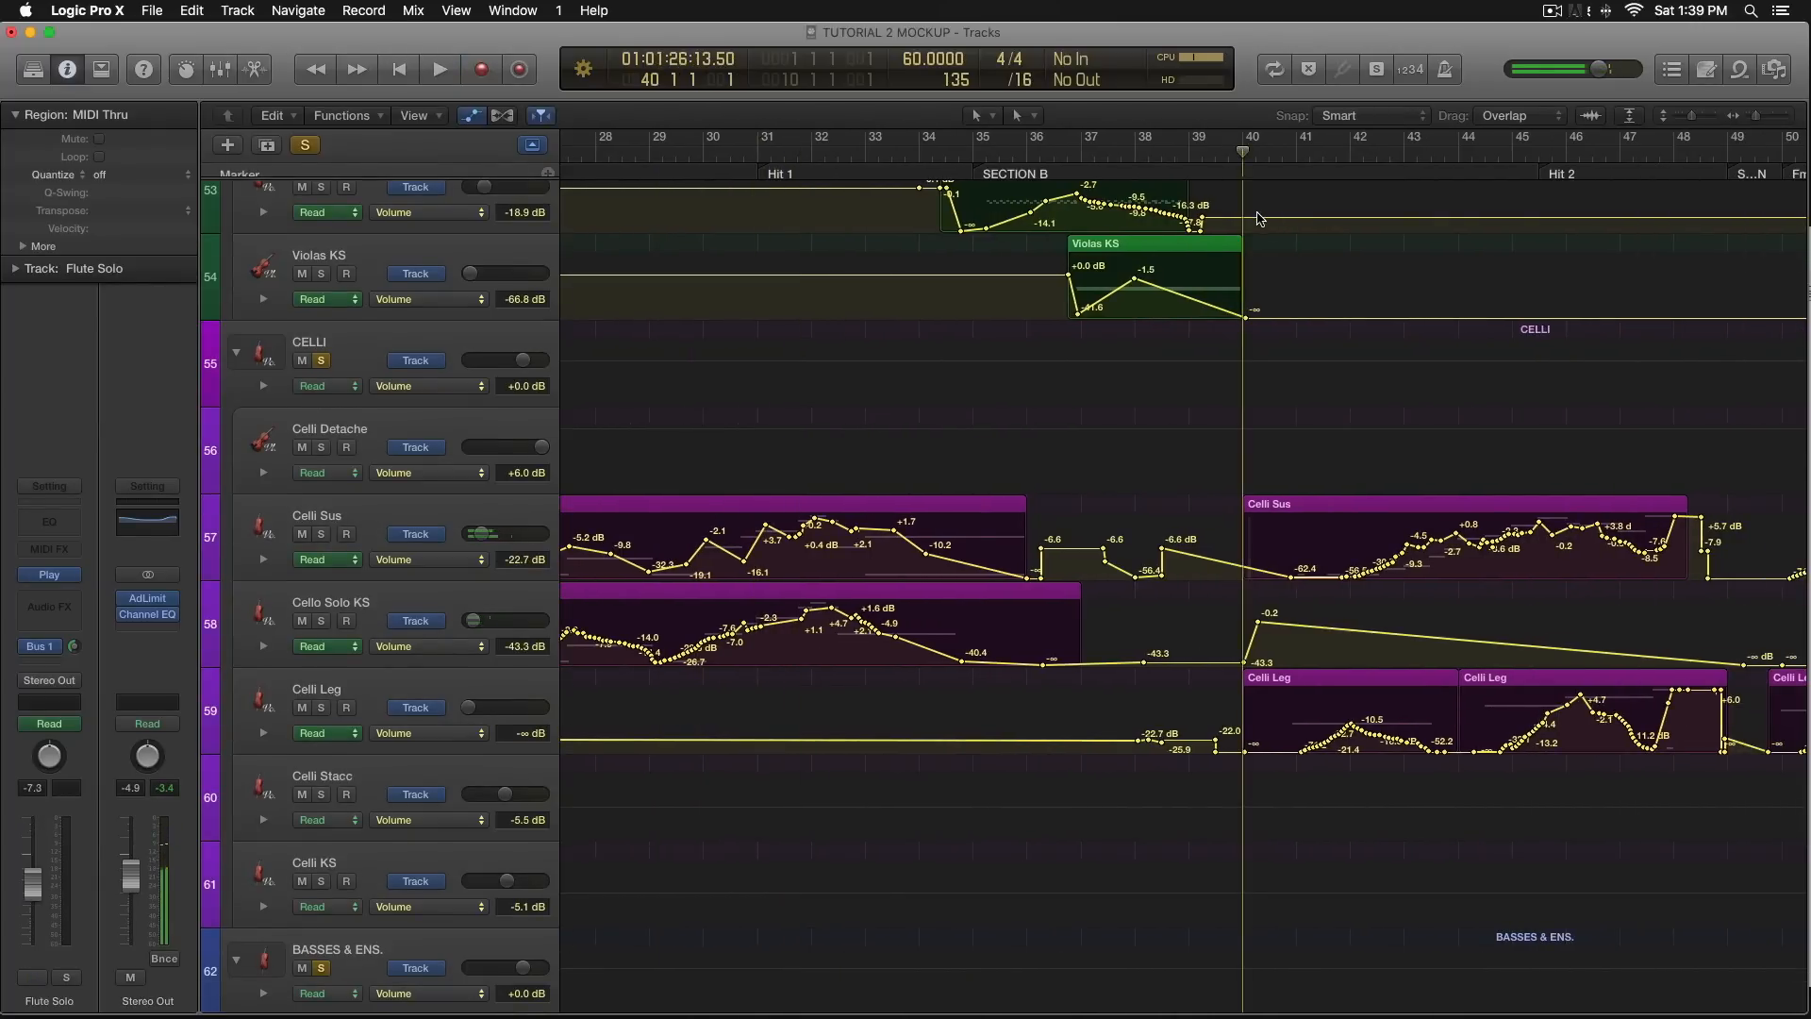
{"action": "scroll", "coordinate": [1260, 219], "scroll_direction": "right", "scroll_amount": 3}
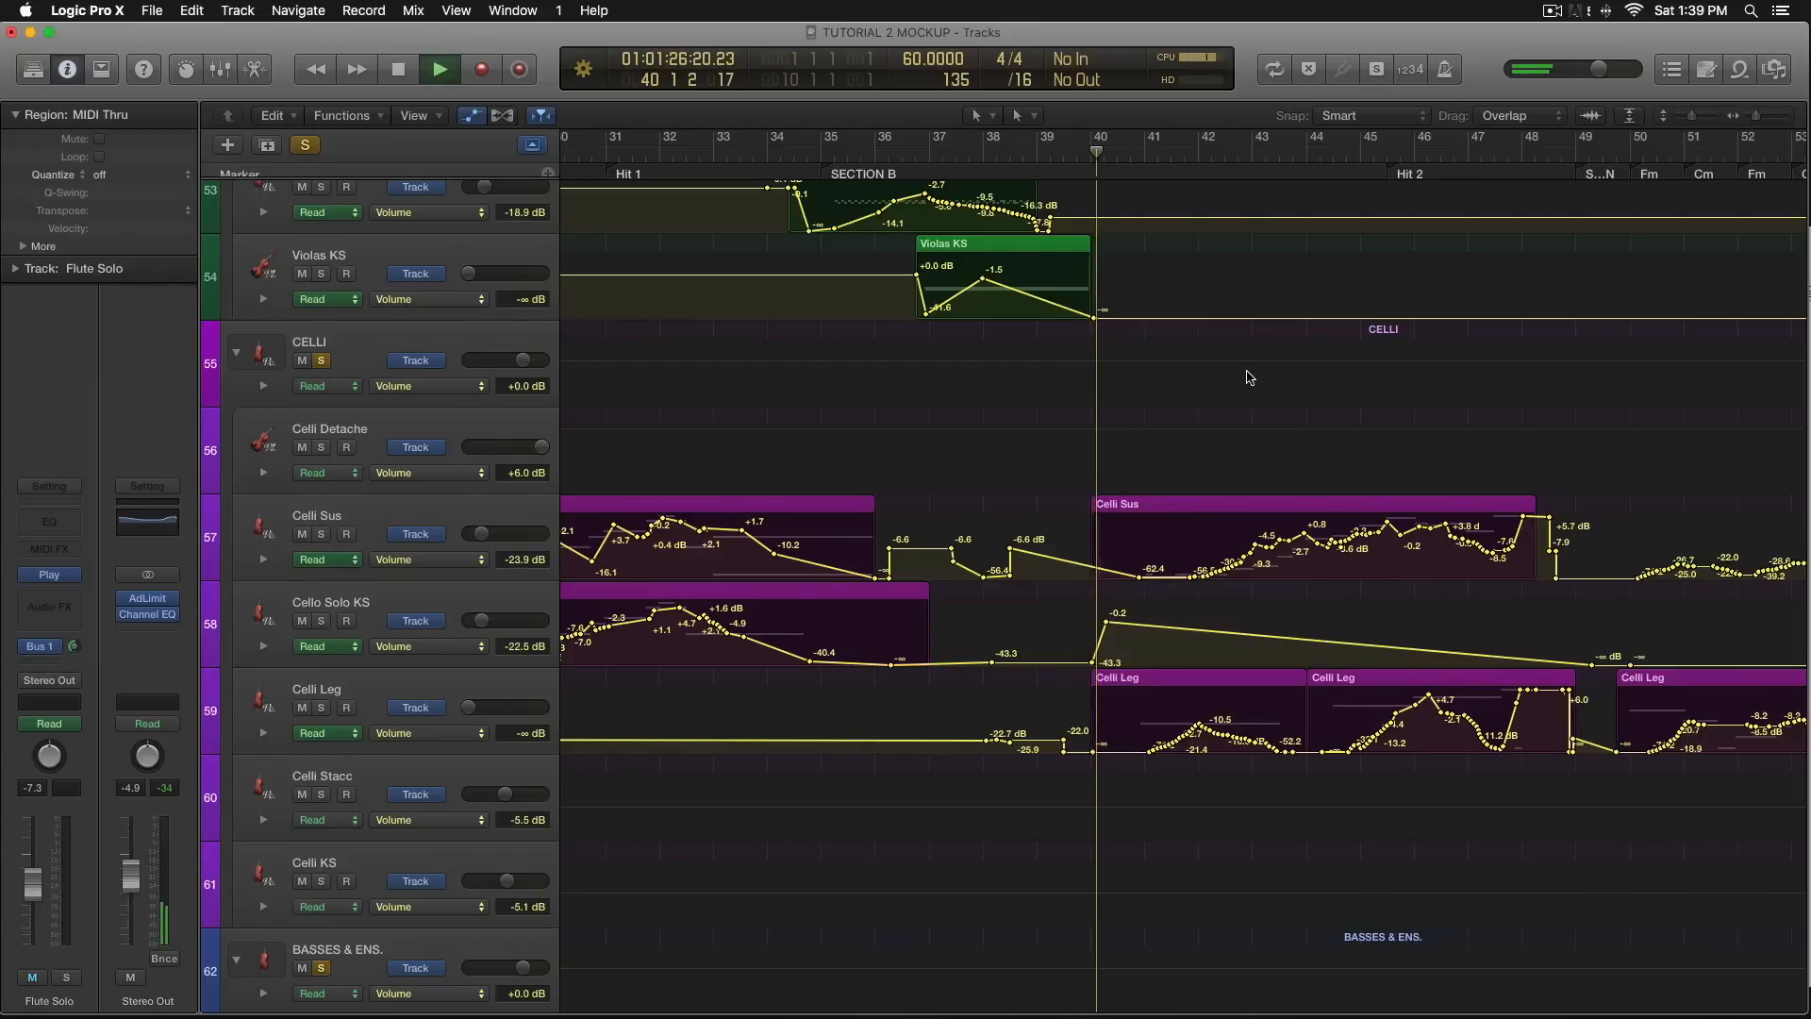
{"action": "scroll", "coordinate": [1243, 373], "scroll_direction": "up", "scroll_amount": 5}
{"action": "key", "text": "space"}
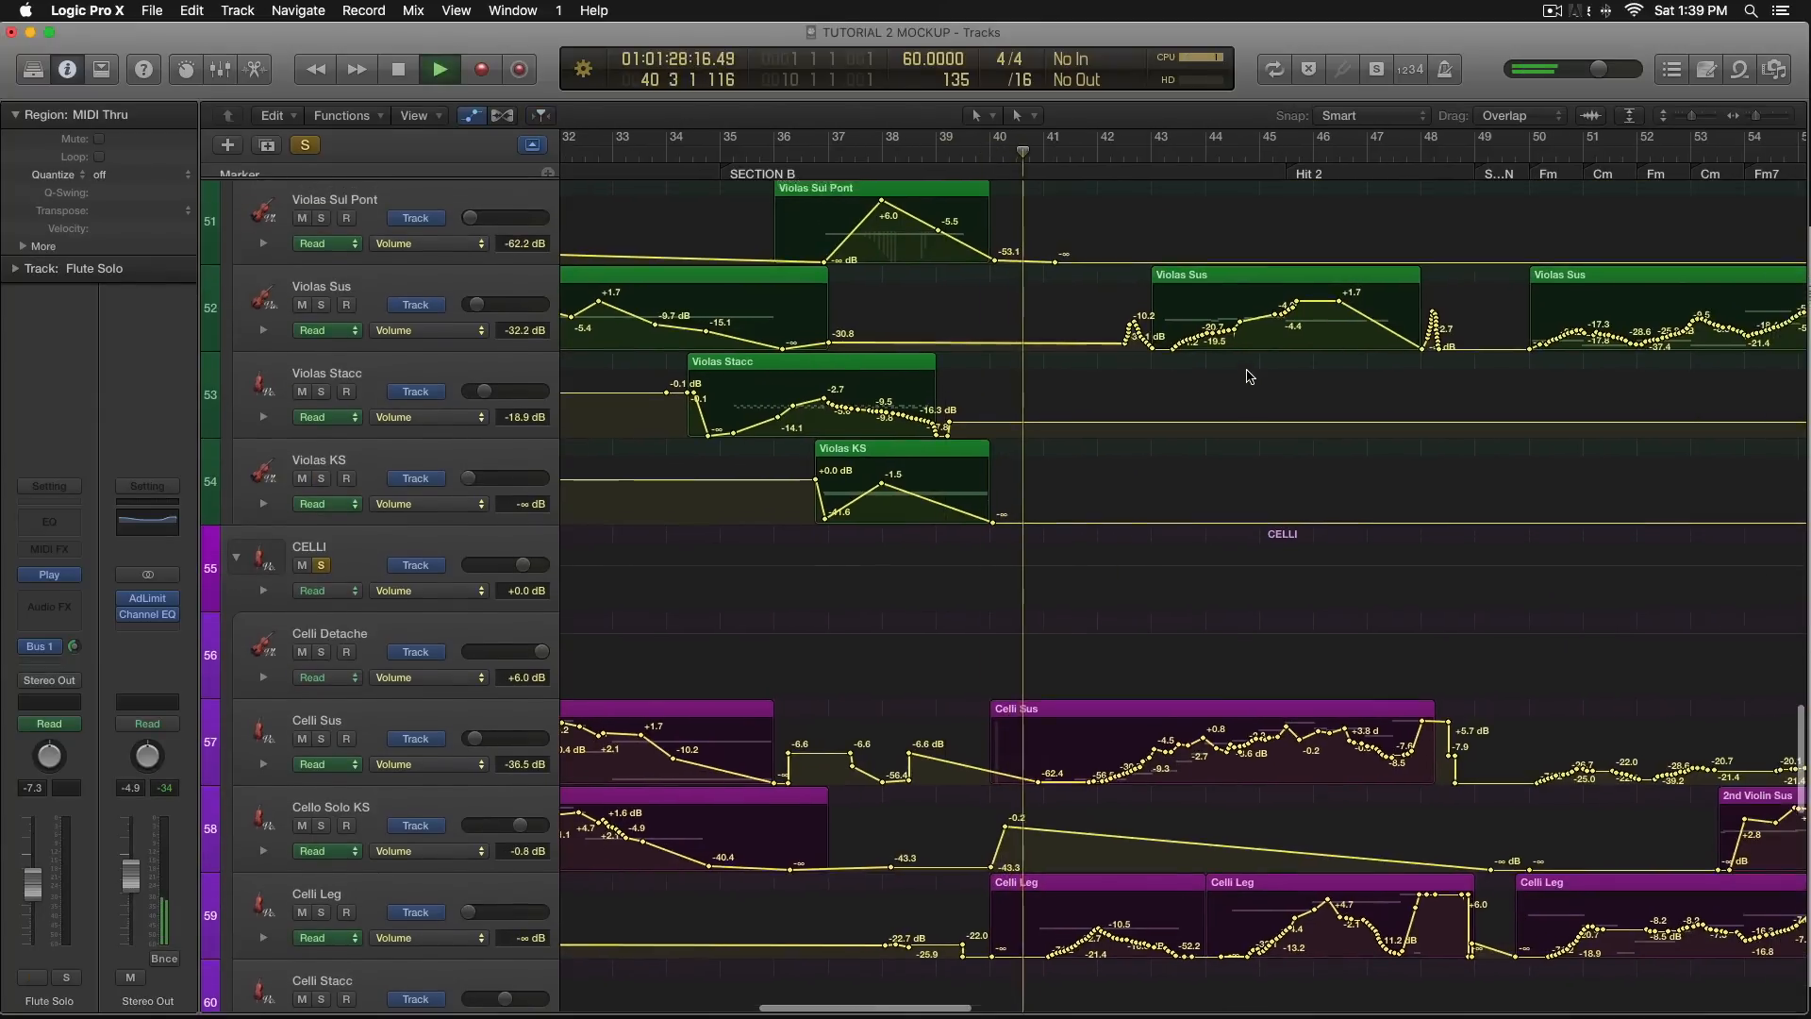
Examine the volume automation of the violins, violas, celli and basses during playback through the Hit 2 buildup.
{"action": "scroll", "coordinate": [1250, 376], "scroll_direction": "up", "scroll_amount": 12}
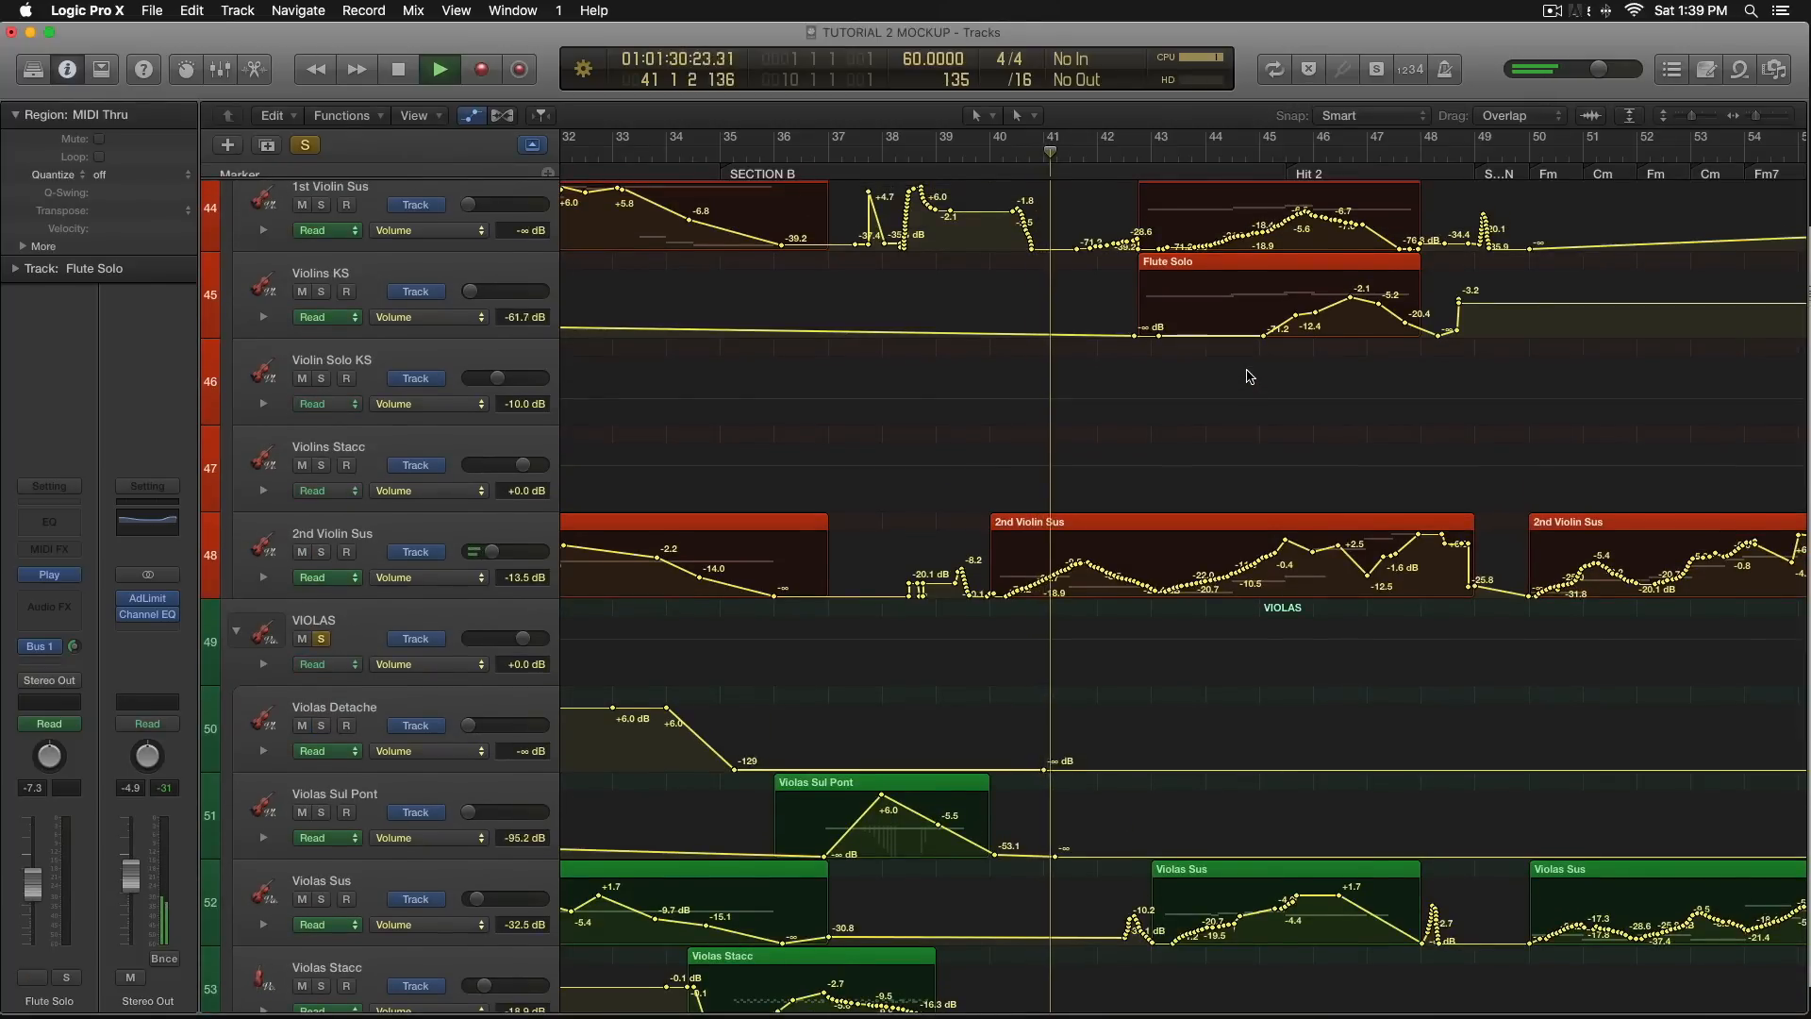
{"action": "left_click", "coordinate": [305, 143]}
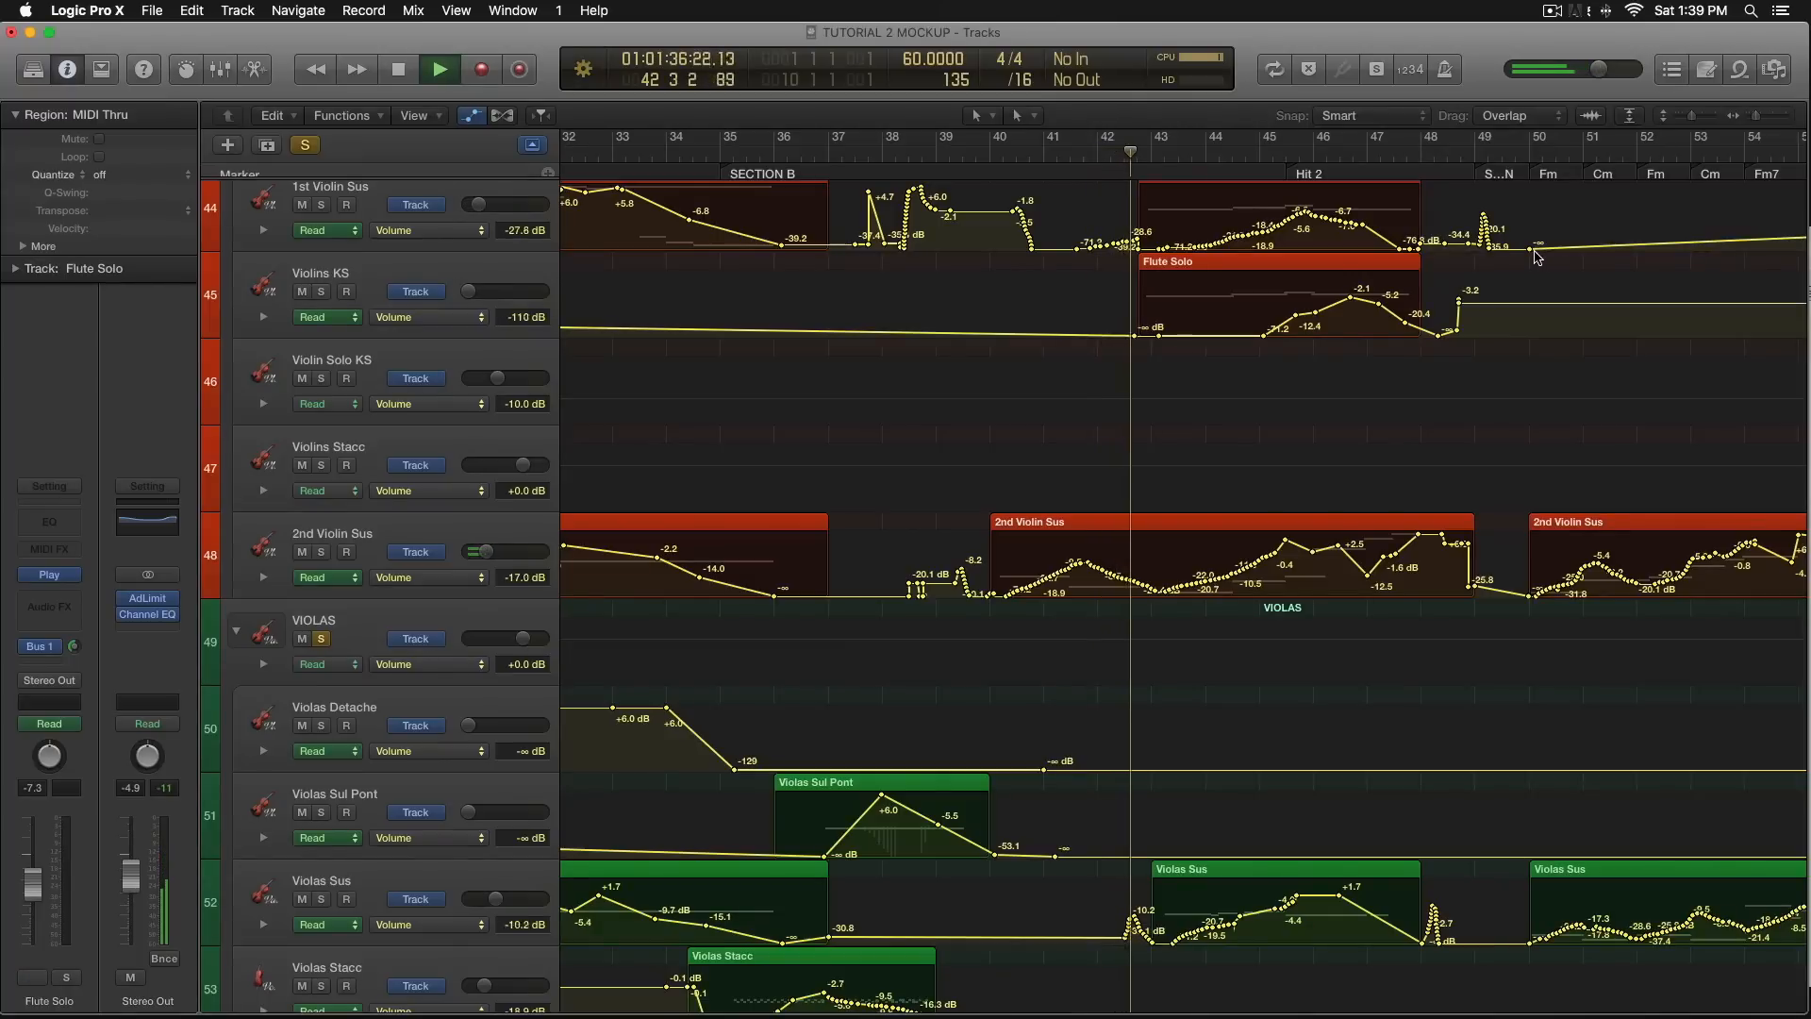
{"action": "scroll", "coordinate": [1536, 256], "scroll_direction": "down", "scroll_amount": 10}
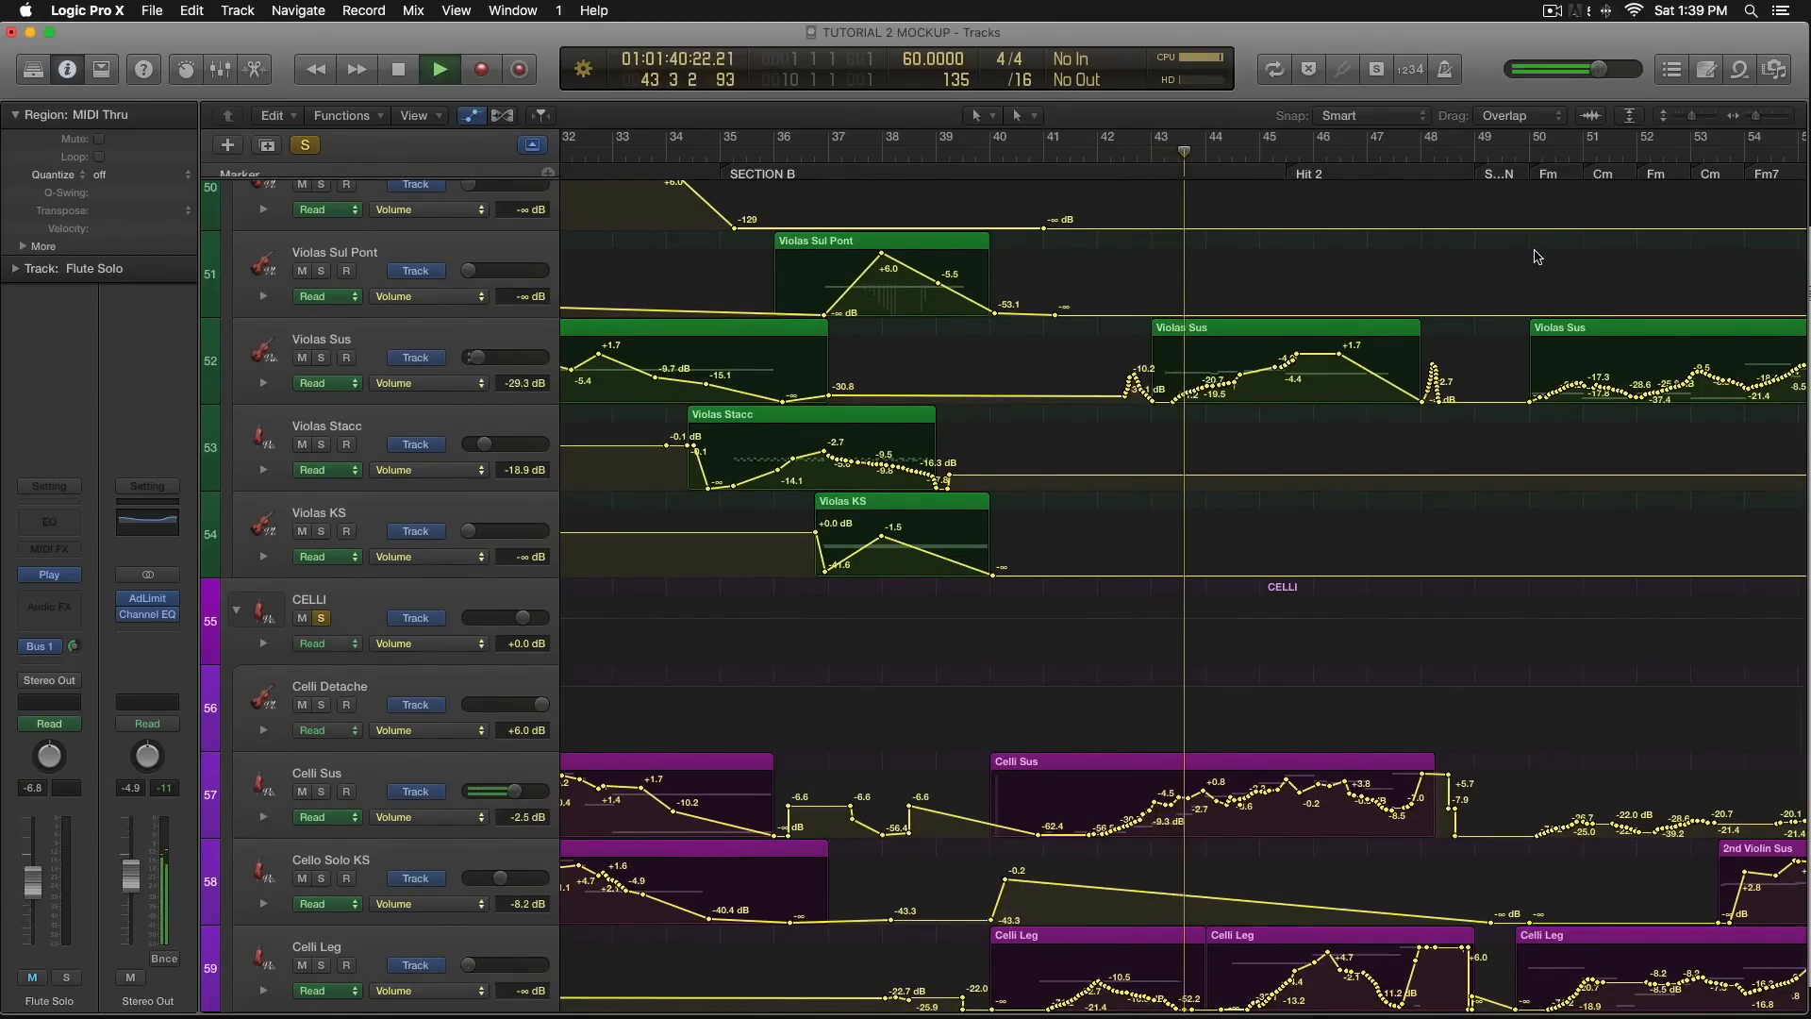
{"action": "scroll", "coordinate": [1536, 257], "scroll_direction": "down", "scroll_amount": 8}
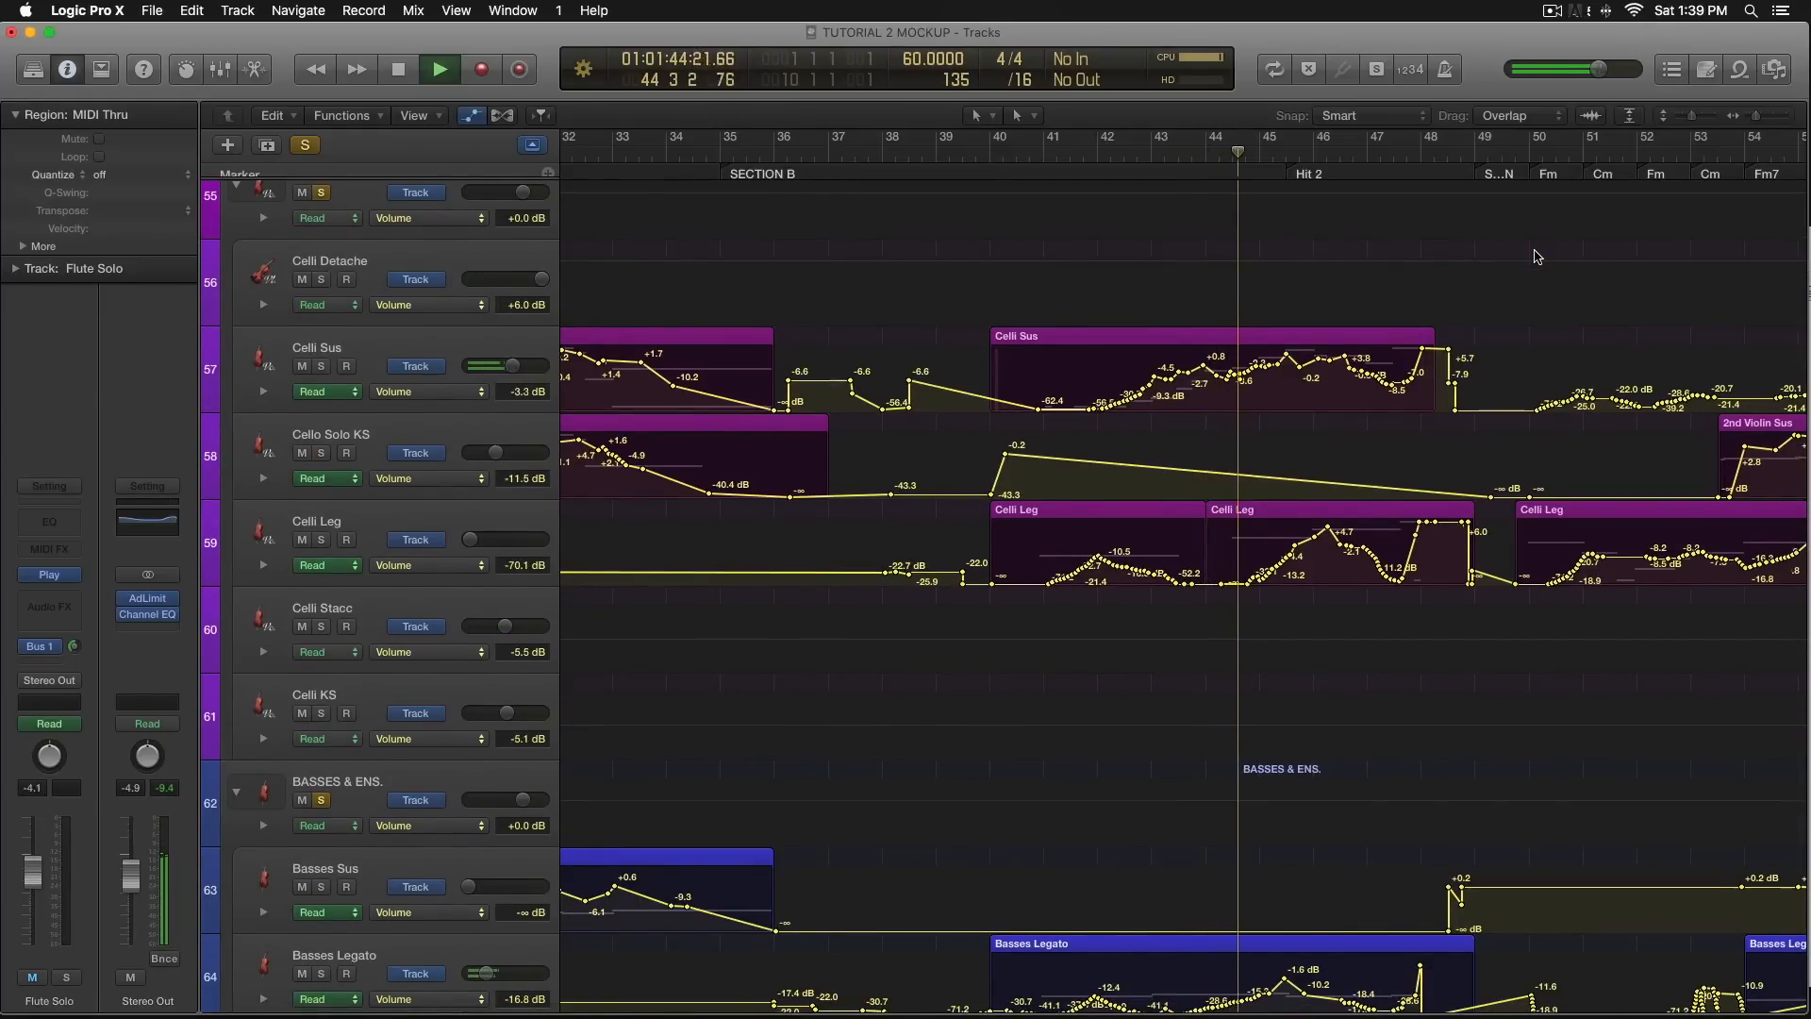
{"action": "scroll", "coordinate": [1536, 256], "scroll_direction": "up", "scroll_amount": 9}
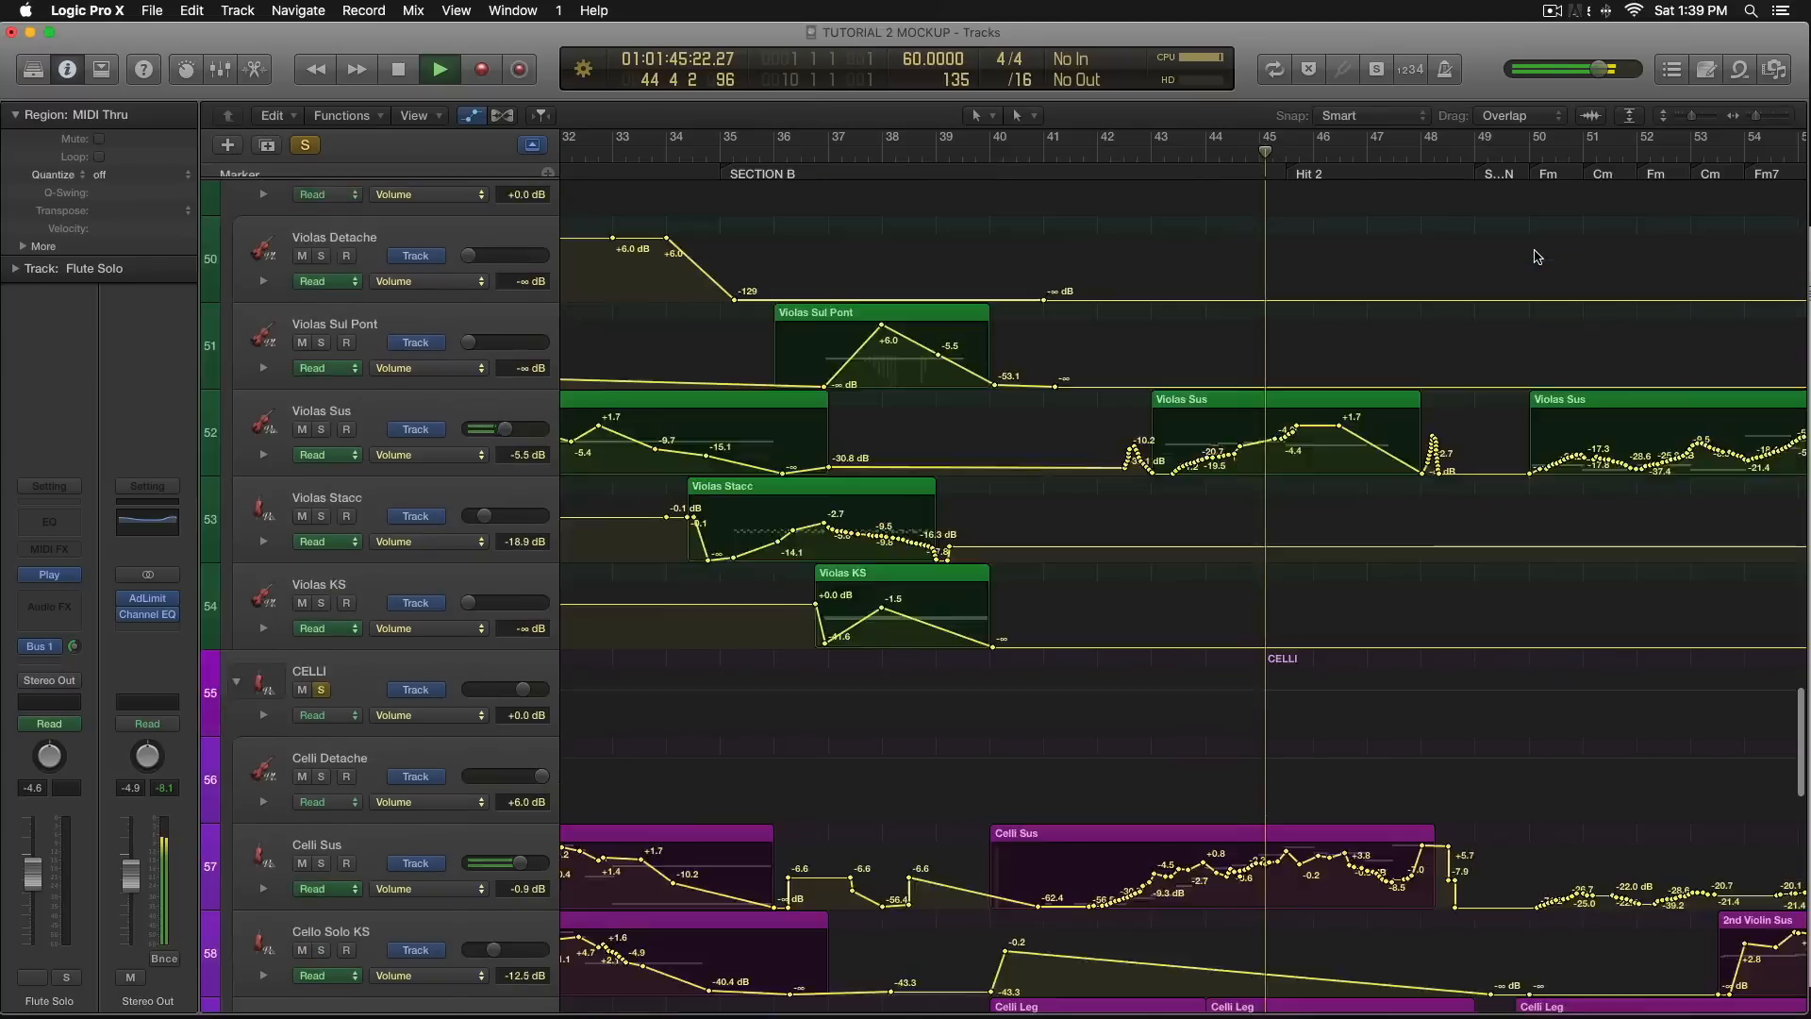
{"action": "scroll", "coordinate": [1536, 257], "scroll_direction": "up", "scroll_amount": 5}
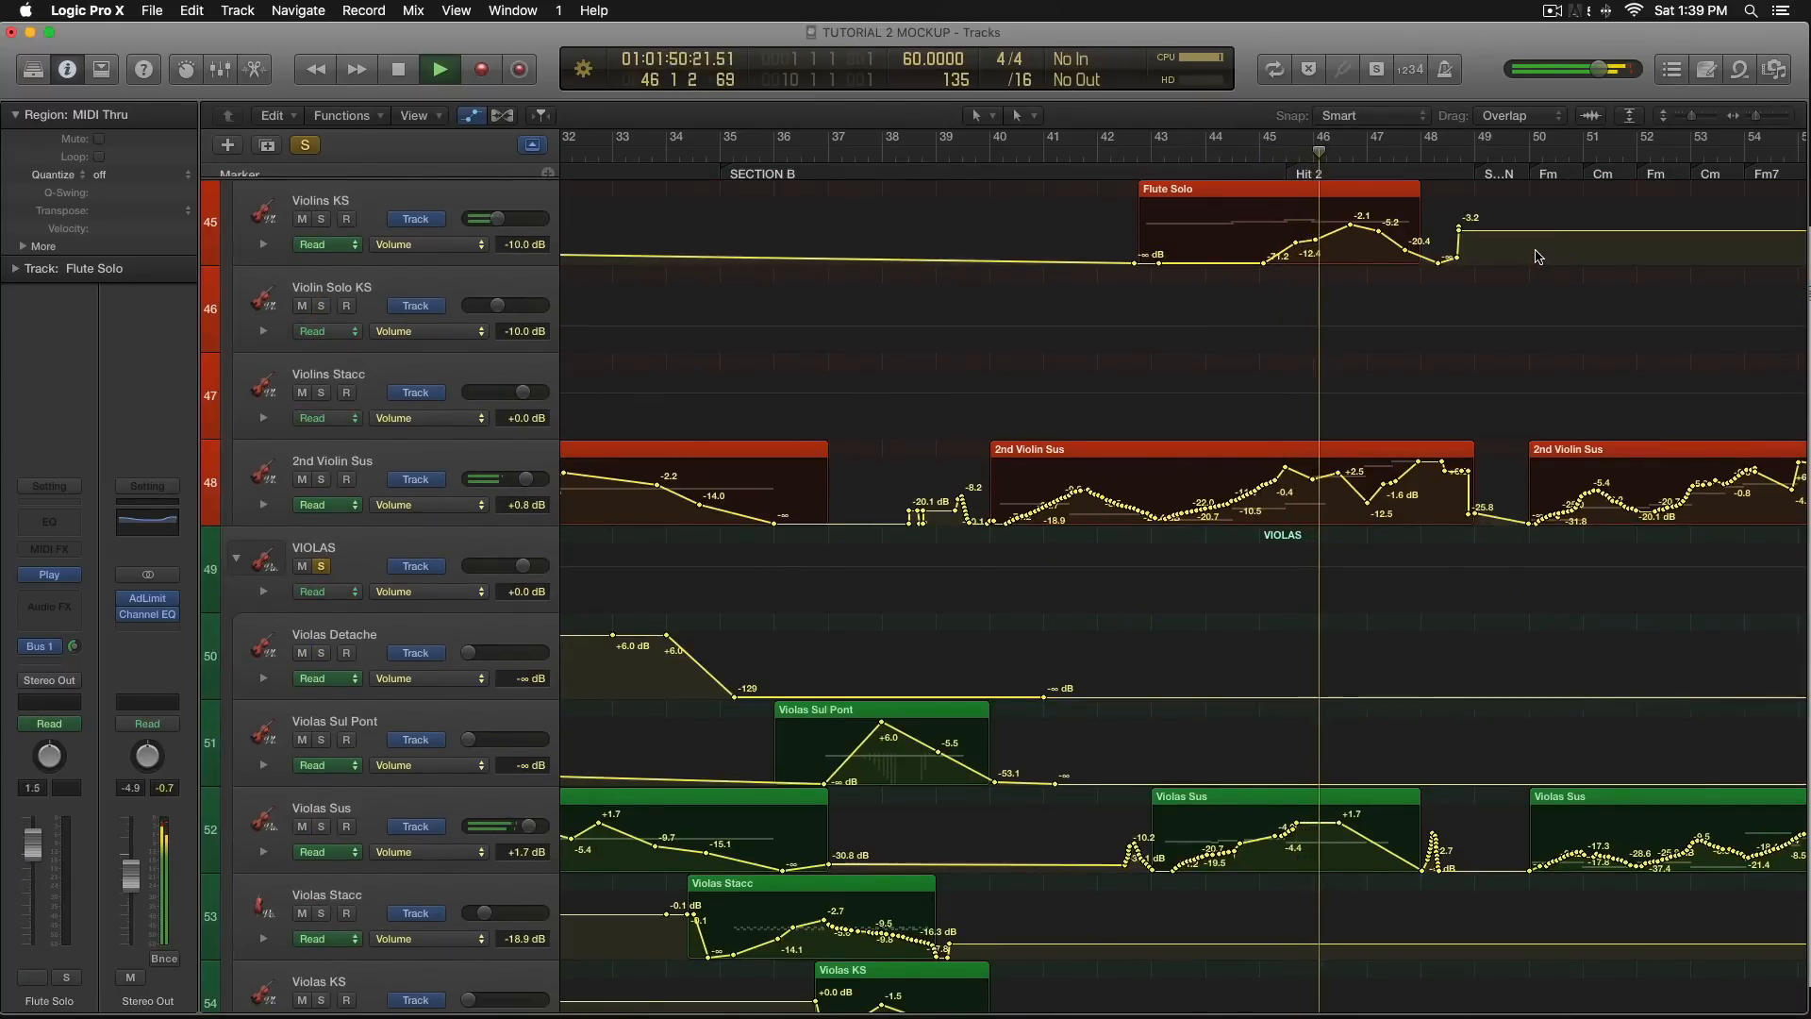
{"action": "scroll", "coordinate": [1535, 256], "scroll_direction": "up", "scroll_amount": 4}
{"action": "scroll", "coordinate": [1536, 257], "scroll_direction": "up", "scroll_amount": 1}
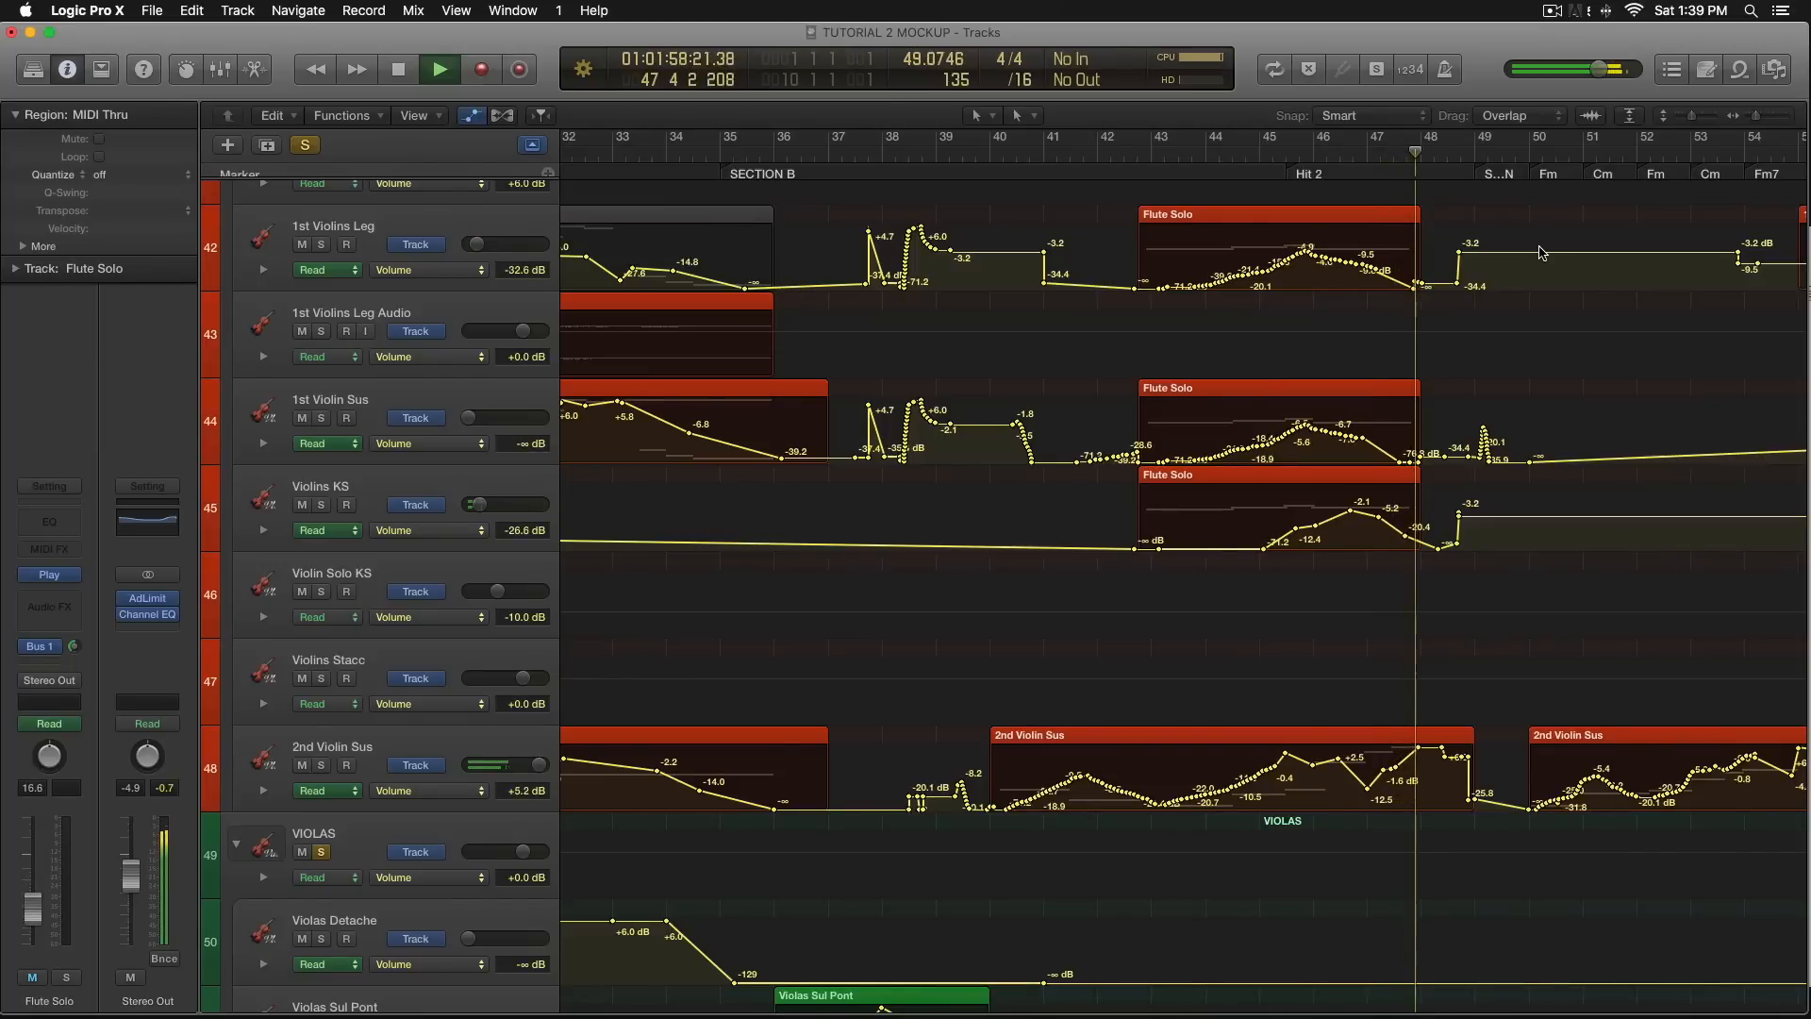
{"action": "scroll", "coordinate": [1541, 253], "scroll_direction": "down", "scroll_amount": 10}
{"action": "scroll", "coordinate": [1541, 252], "scroll_direction": "down", "scroll_amount": 3}
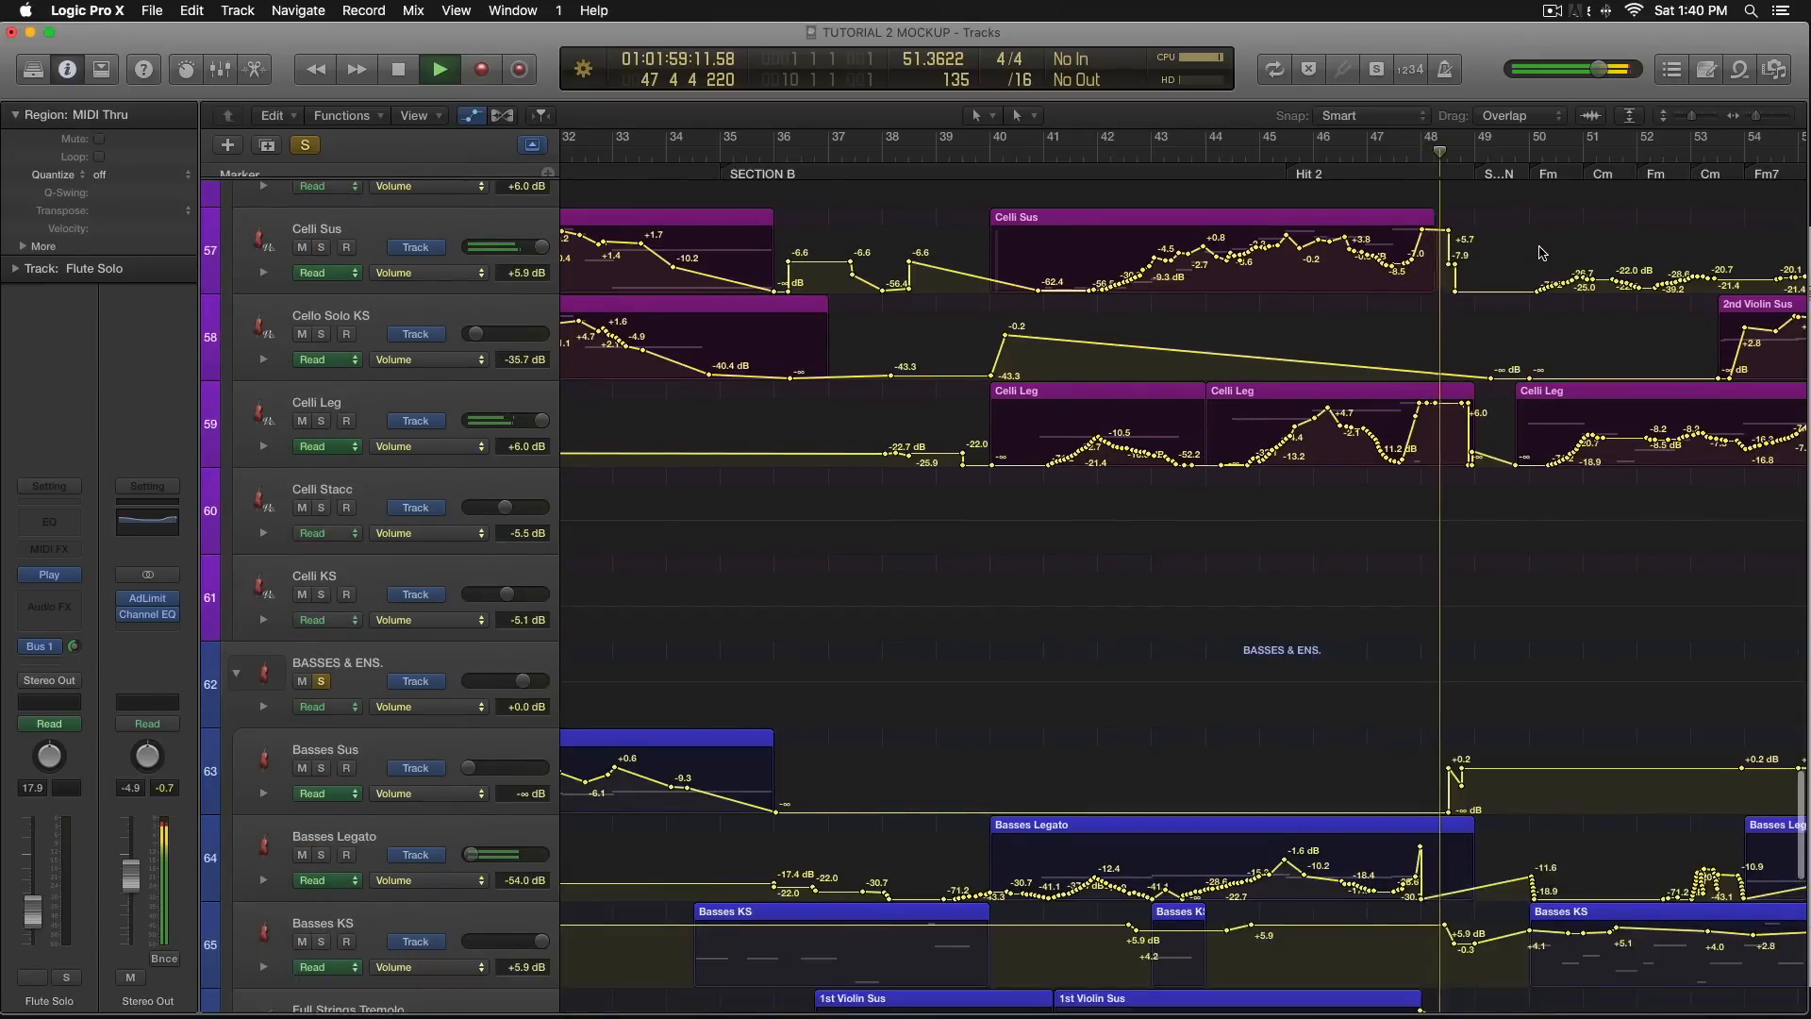
Stop playback, clear all solos and hide the track automation.
{"action": "key", "text": "space"}
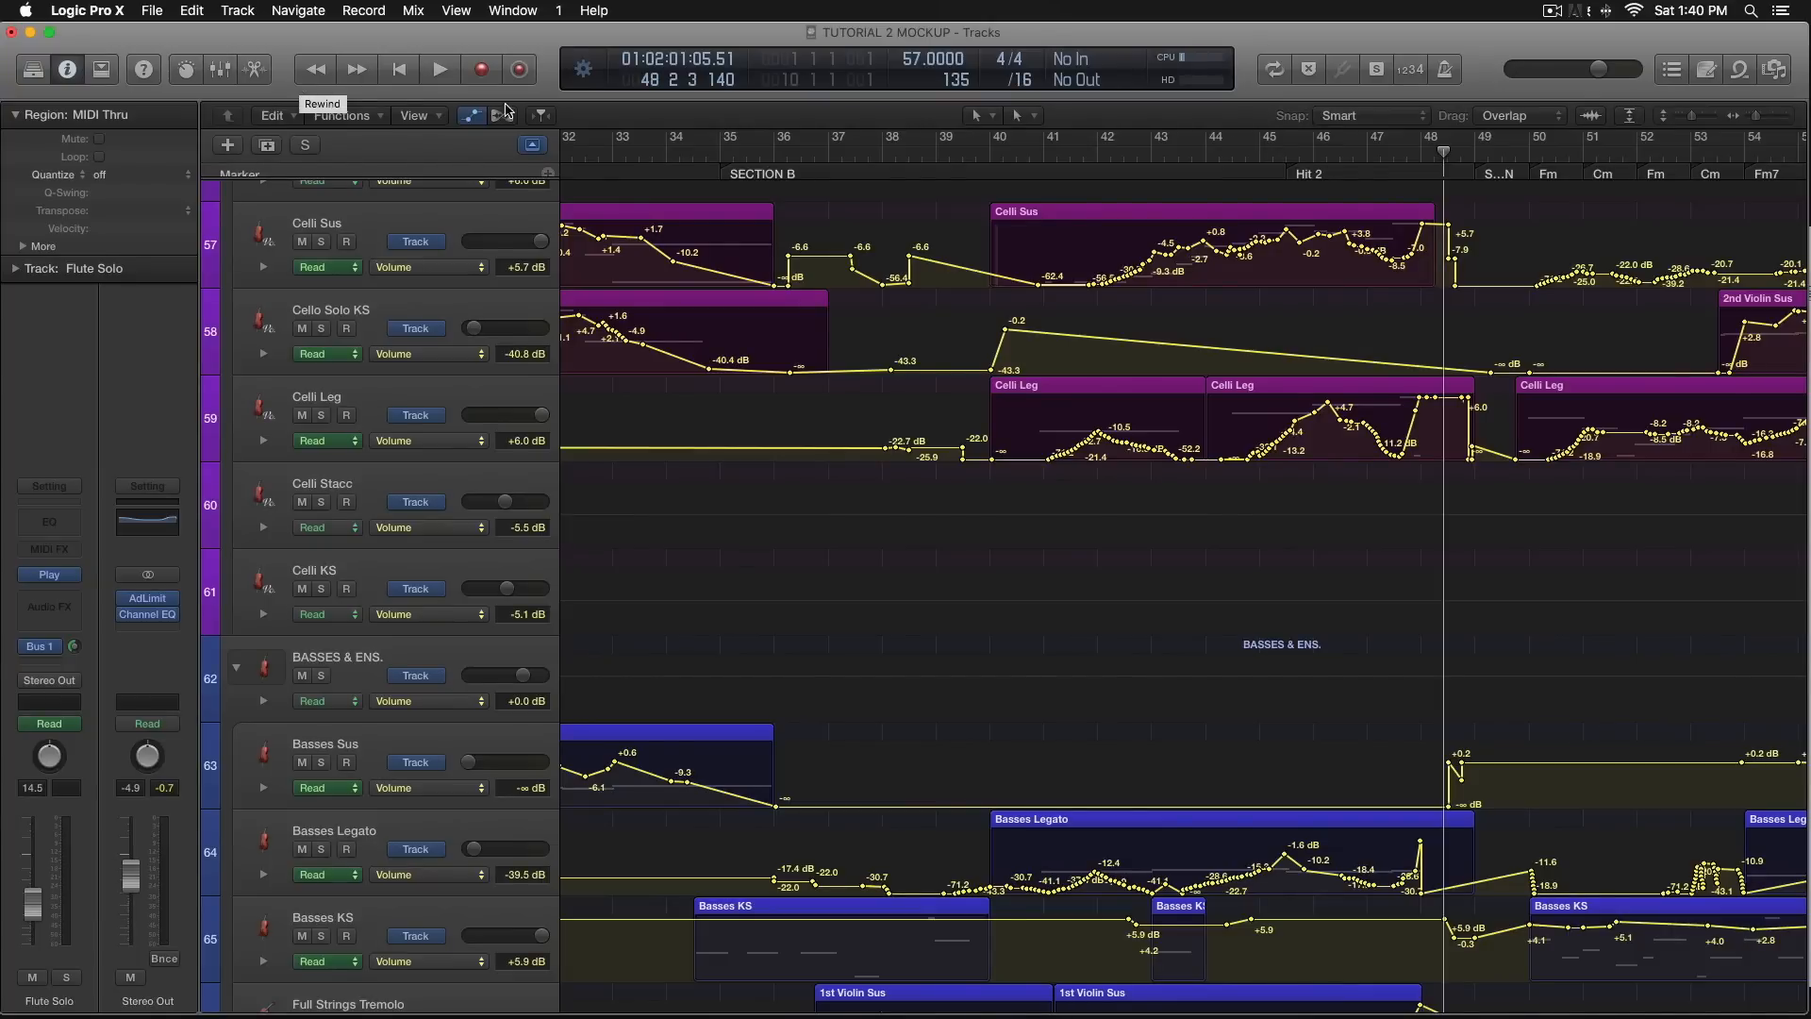
{"action": "left_click", "coordinate": [479, 116]}
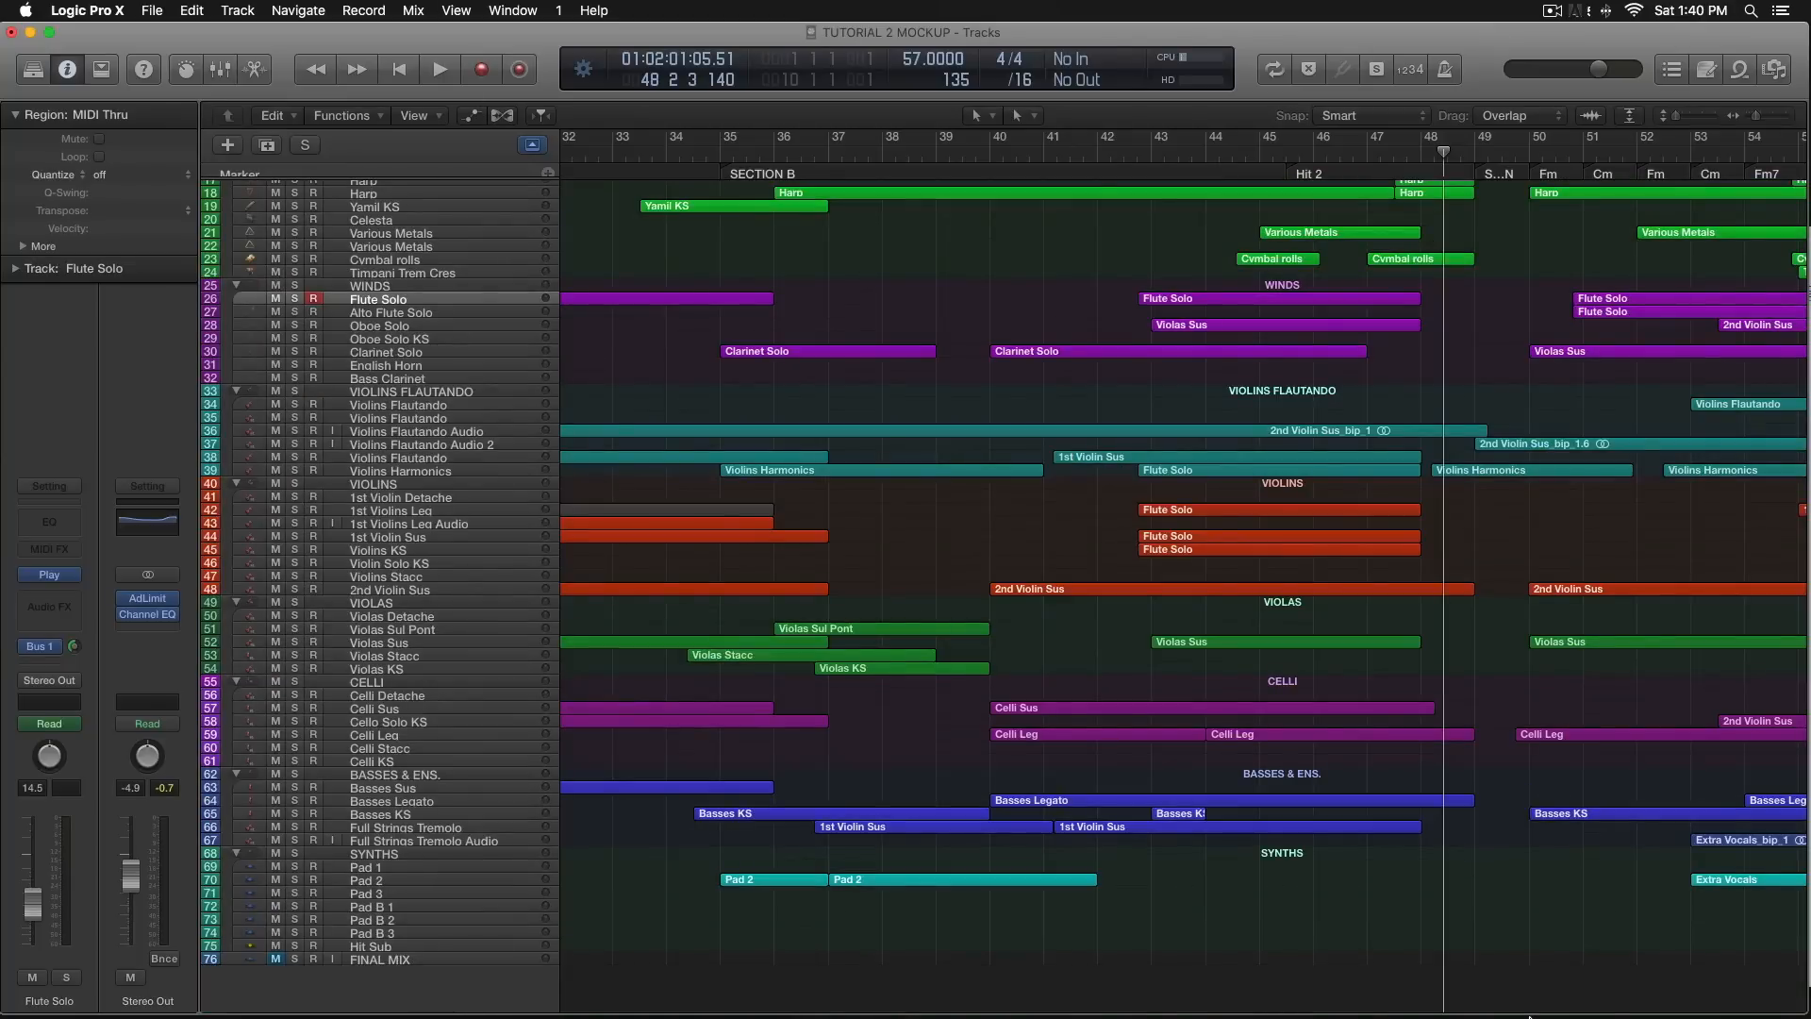
Switch to TextEdit to review the key takeaways in Tutorial 2 Notes, and return to the Logic Pro X timeline.
{"action": "left_click", "coordinate": [1220, 981]}
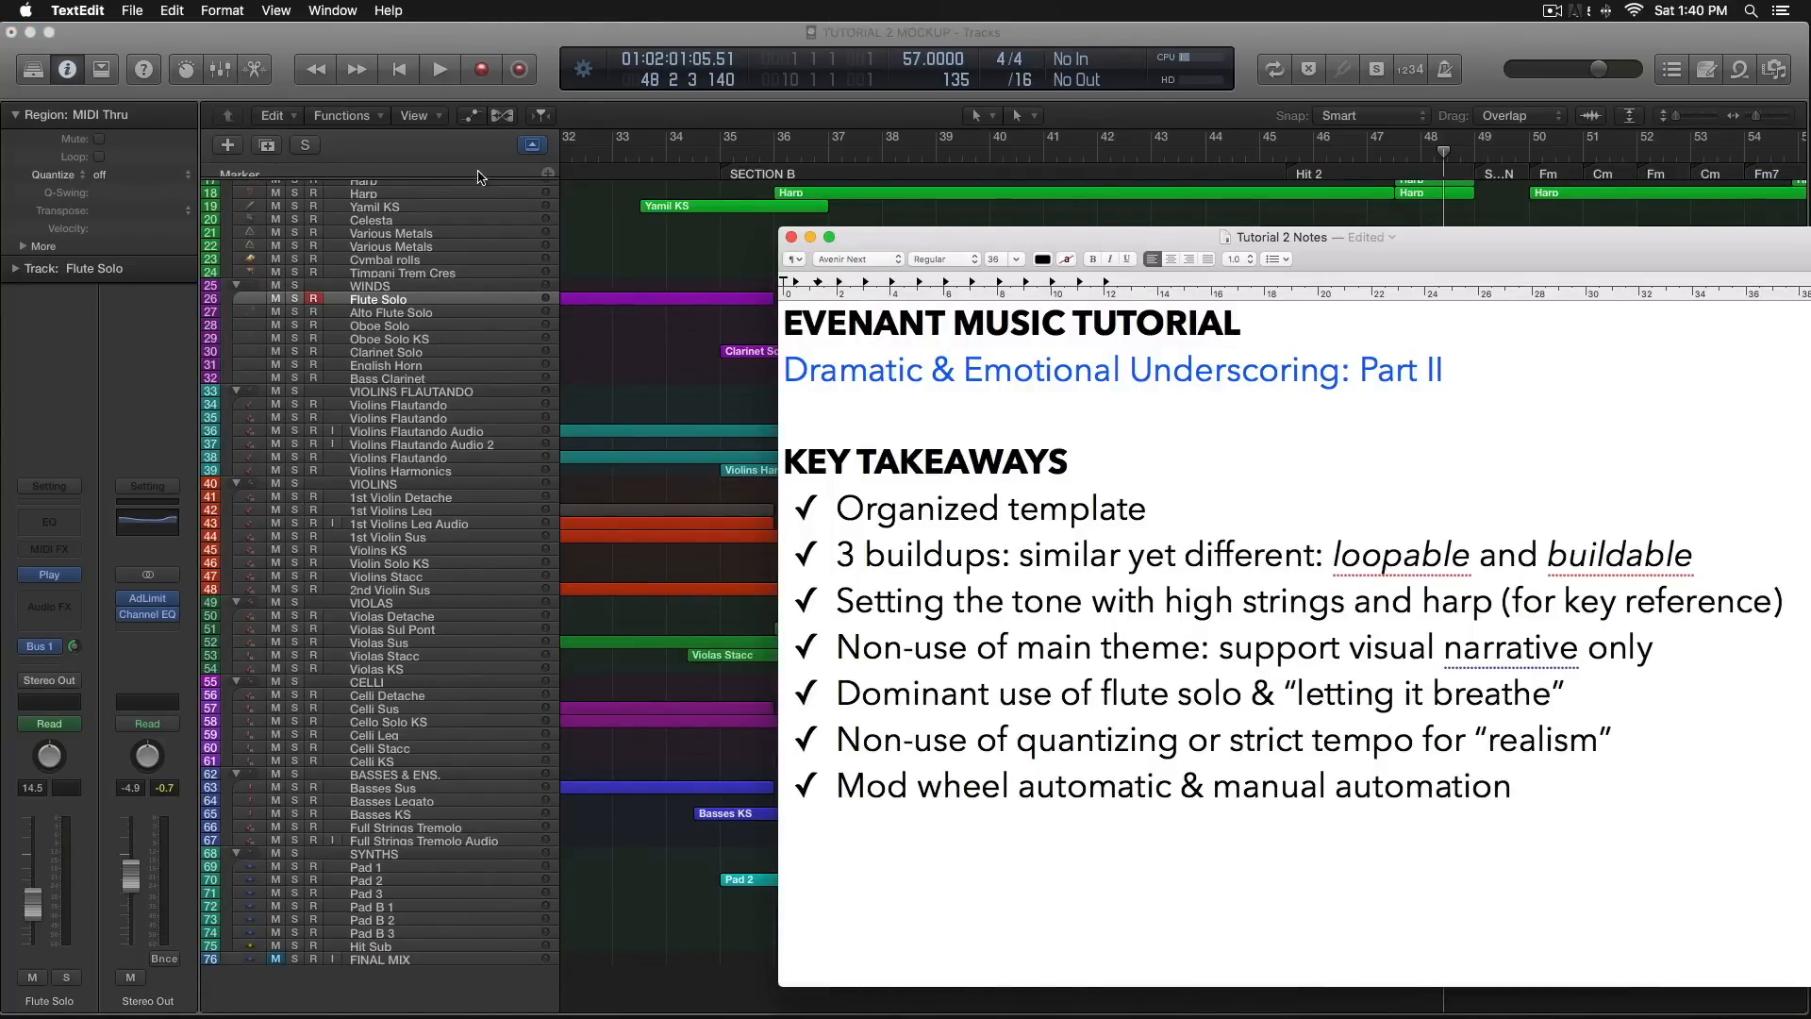
{"action": "left_click", "coordinate": [597, 153]}
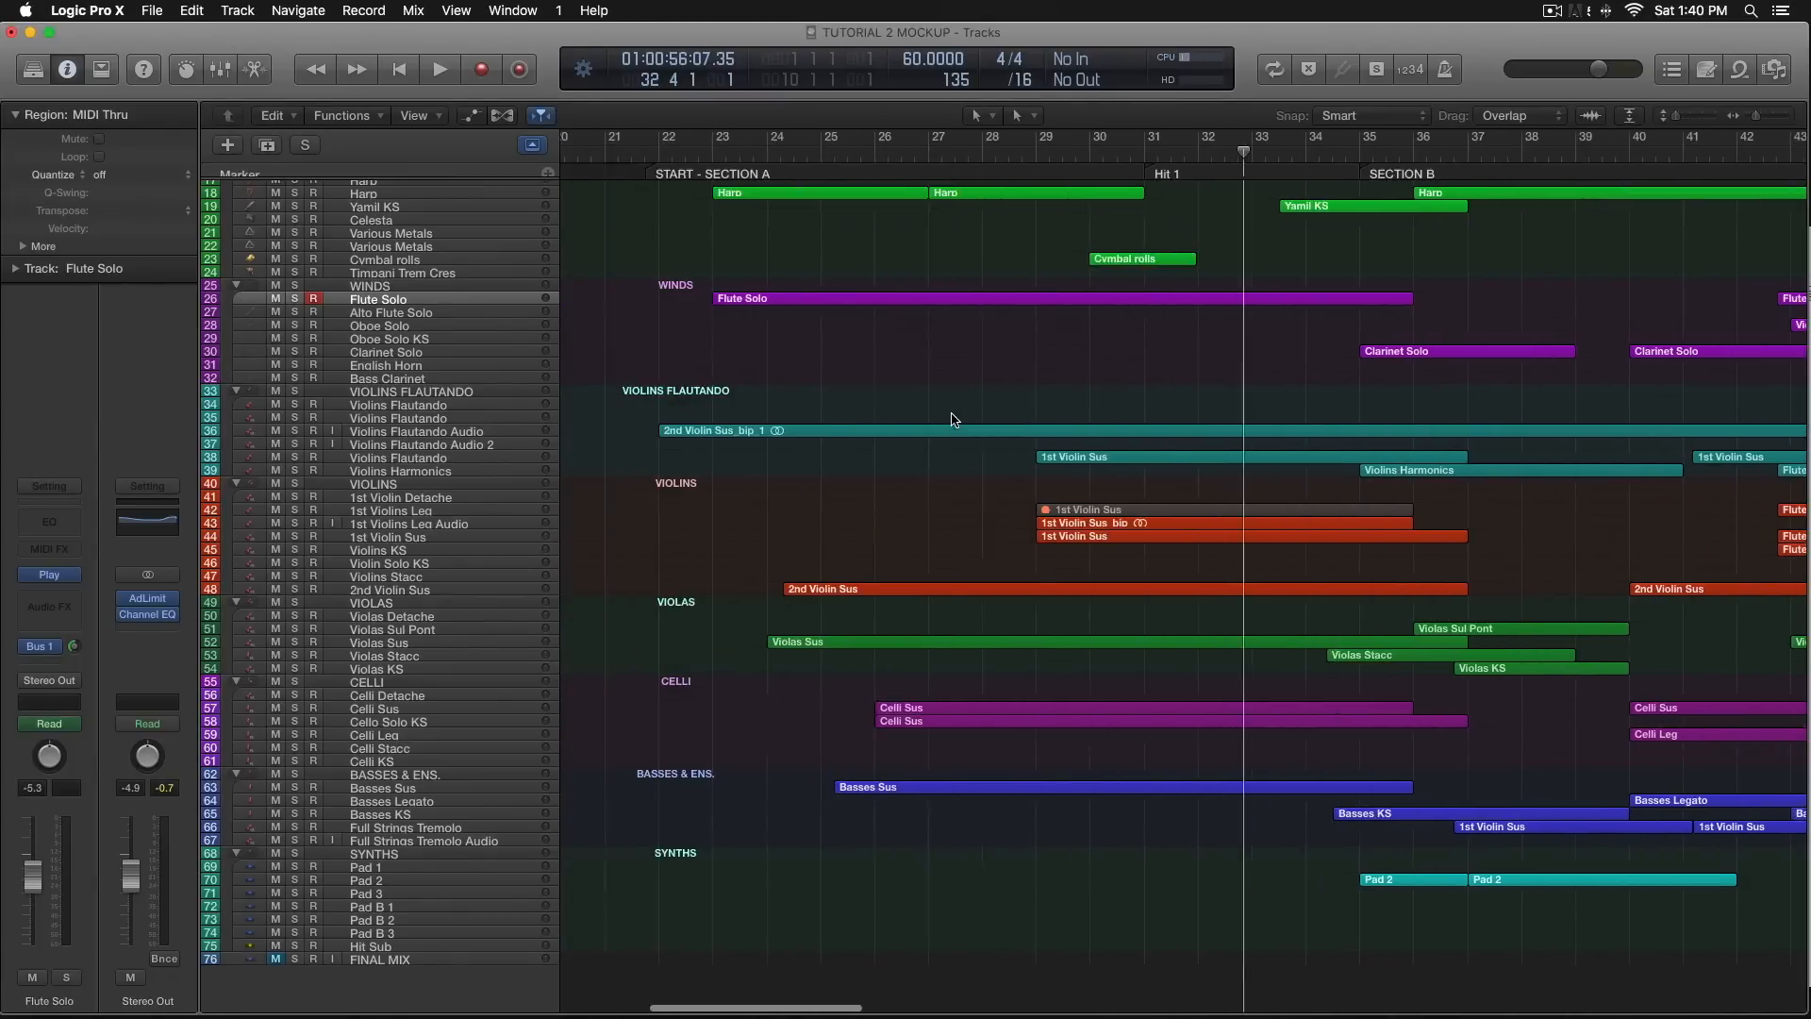
Look over the arrangement up to its end, and play the full mockup from bar 23.
{"action": "scroll", "coordinate": [759, 215], "scroll_direction": "right", "scroll_amount": 15}
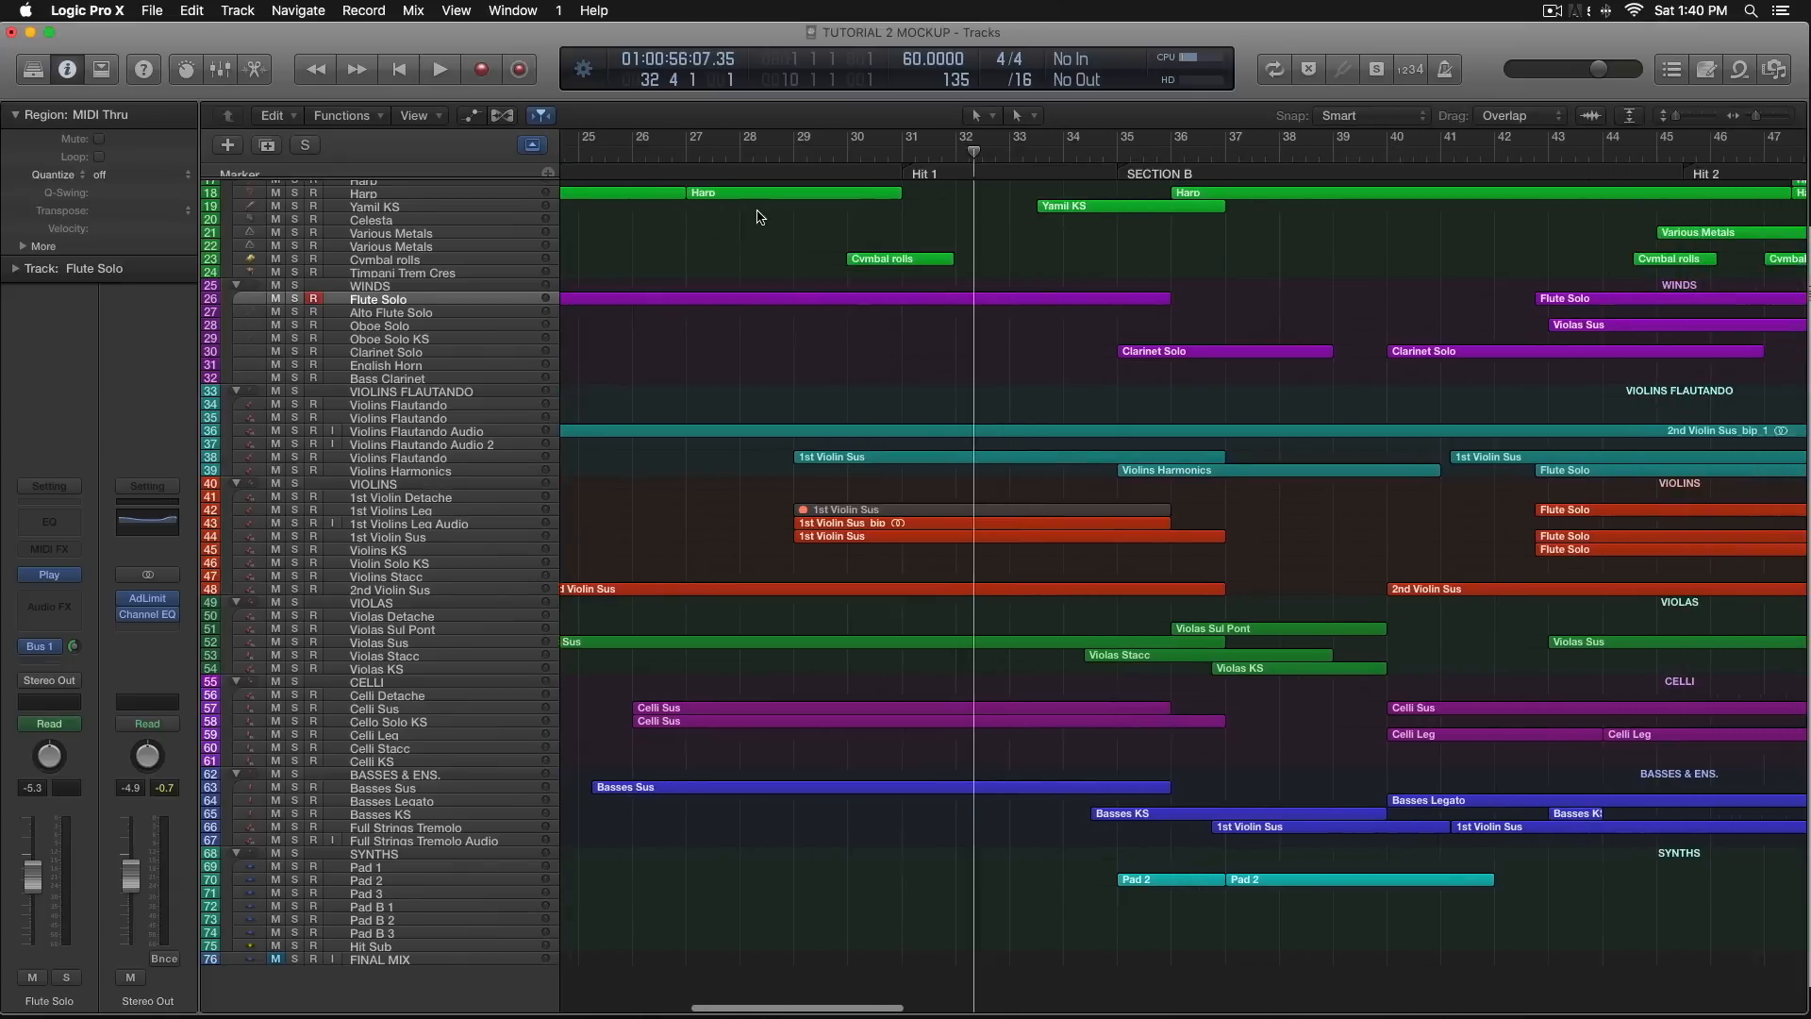
{"action": "scroll", "coordinate": [755, 217], "scroll_direction": "right", "scroll_amount": 1}
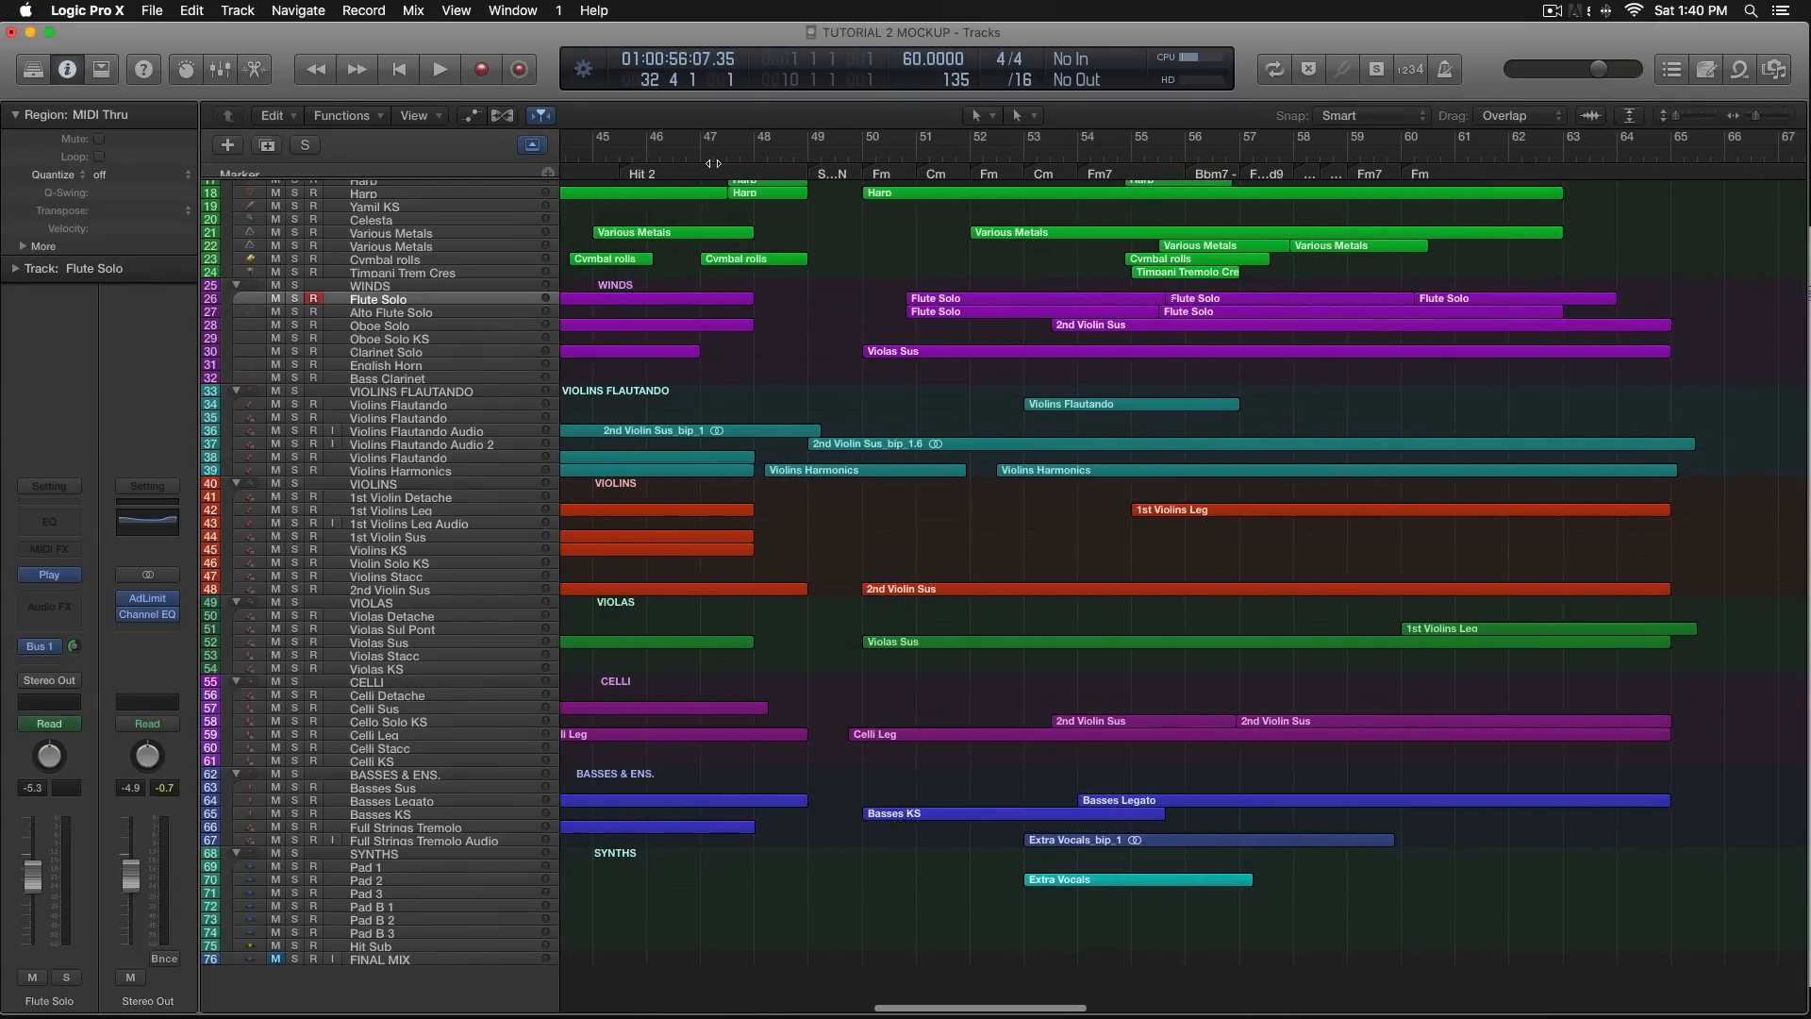
{"action": "scroll", "coordinate": [754, 189], "scroll_direction": "left", "scroll_amount": 19}
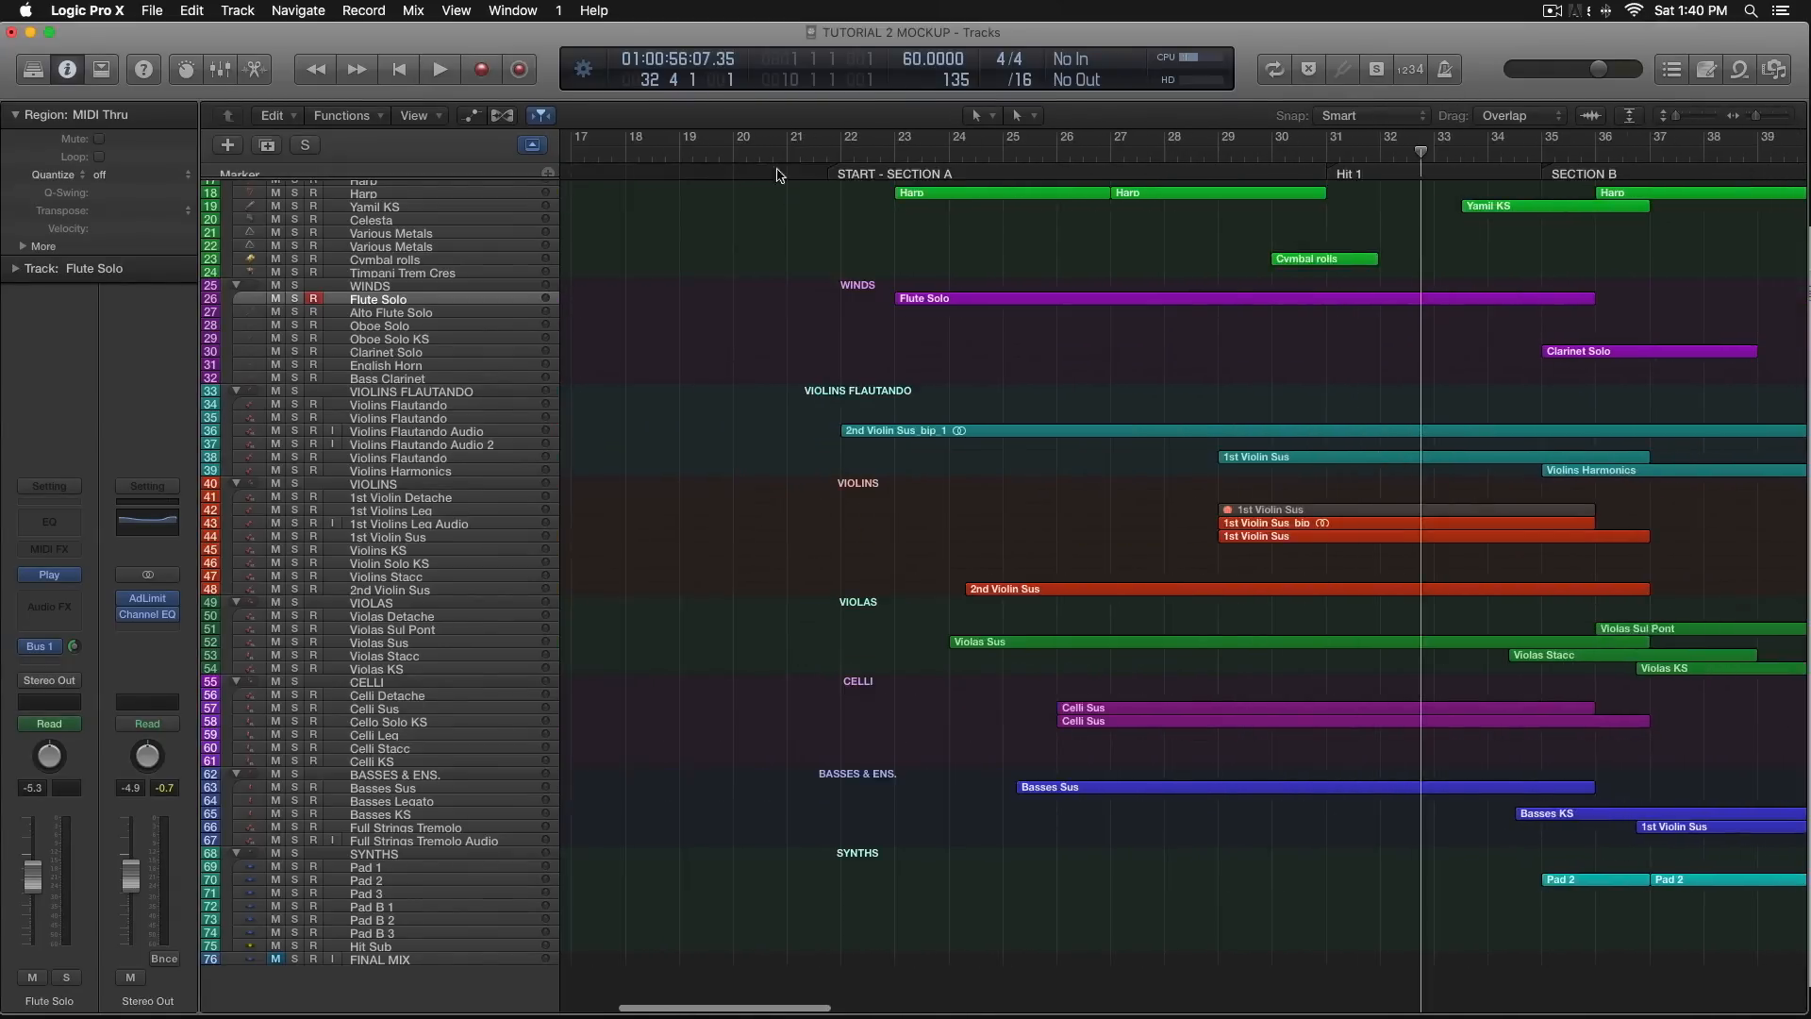
{"action": "left_click", "coordinate": [895, 152]}
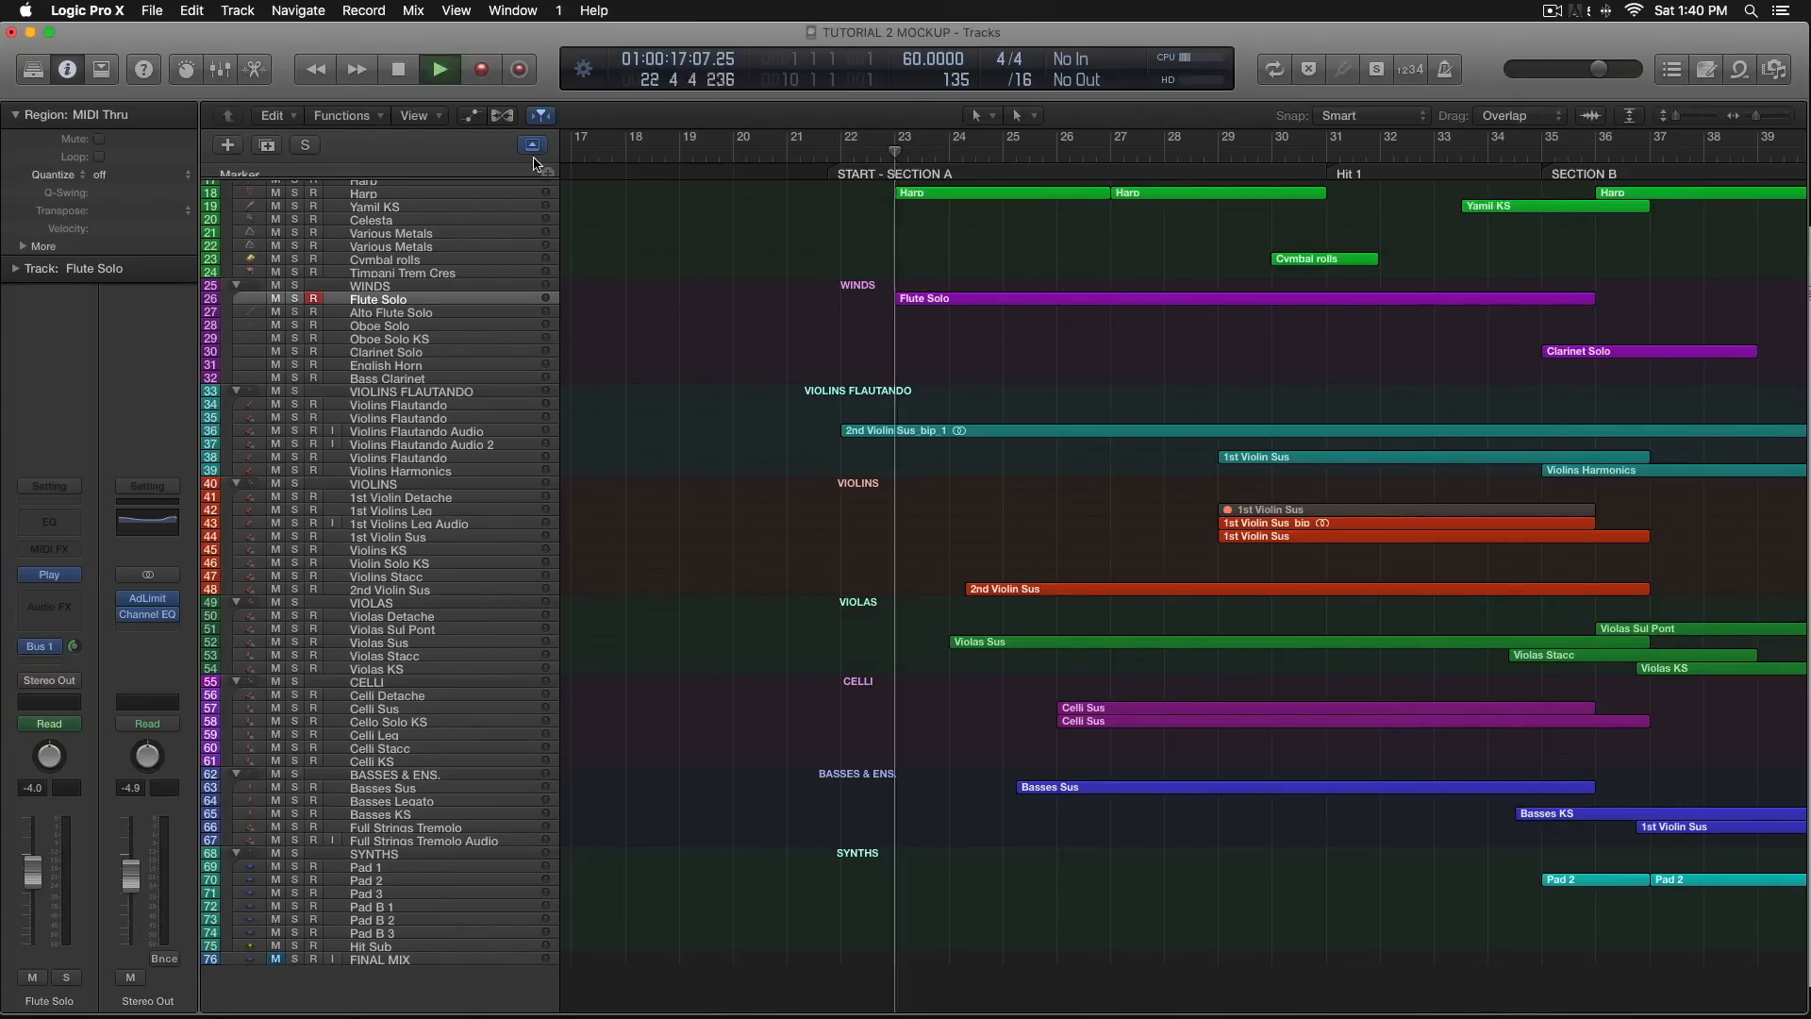
Follow the full orchestral playback through Section A to Hit 1, and solo the VIOLINS group.
{"action": "scroll", "coordinate": [376, 211], "scroll_direction": "up", "scroll_amount": 1}
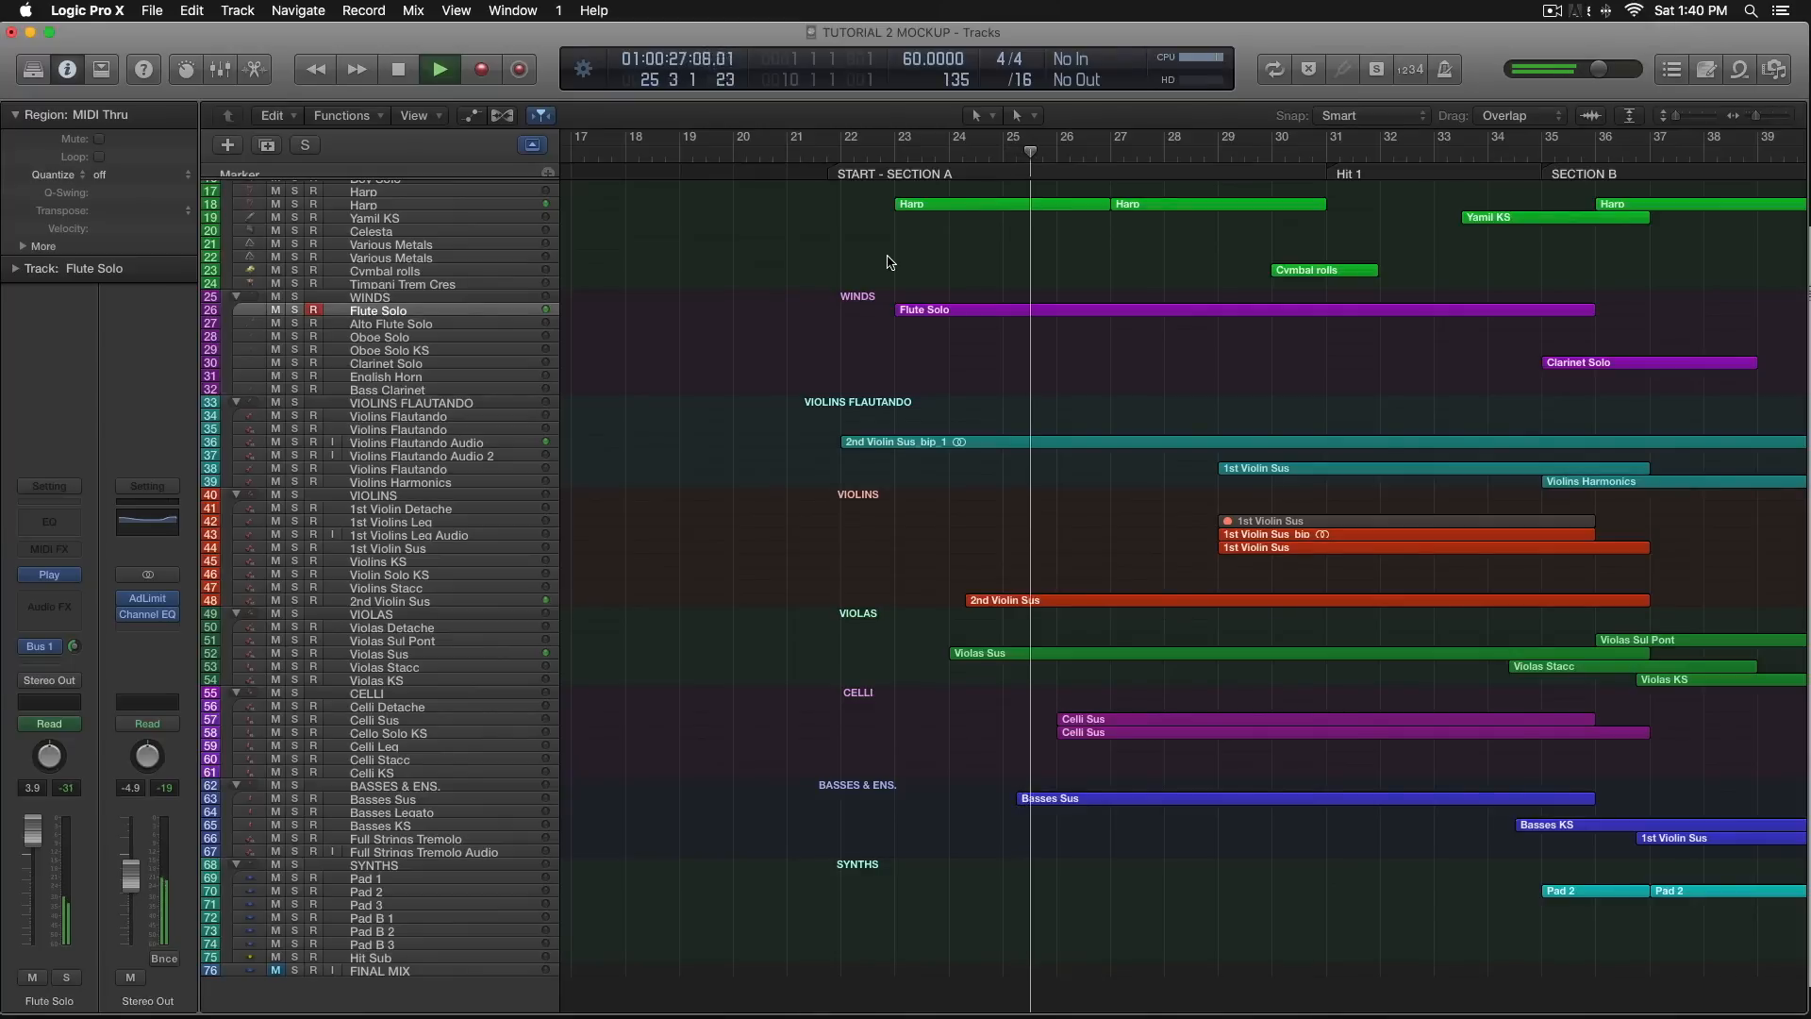
{"action": "scroll", "coordinate": [972, 311], "scroll_direction": "right", "scroll_amount": 3}
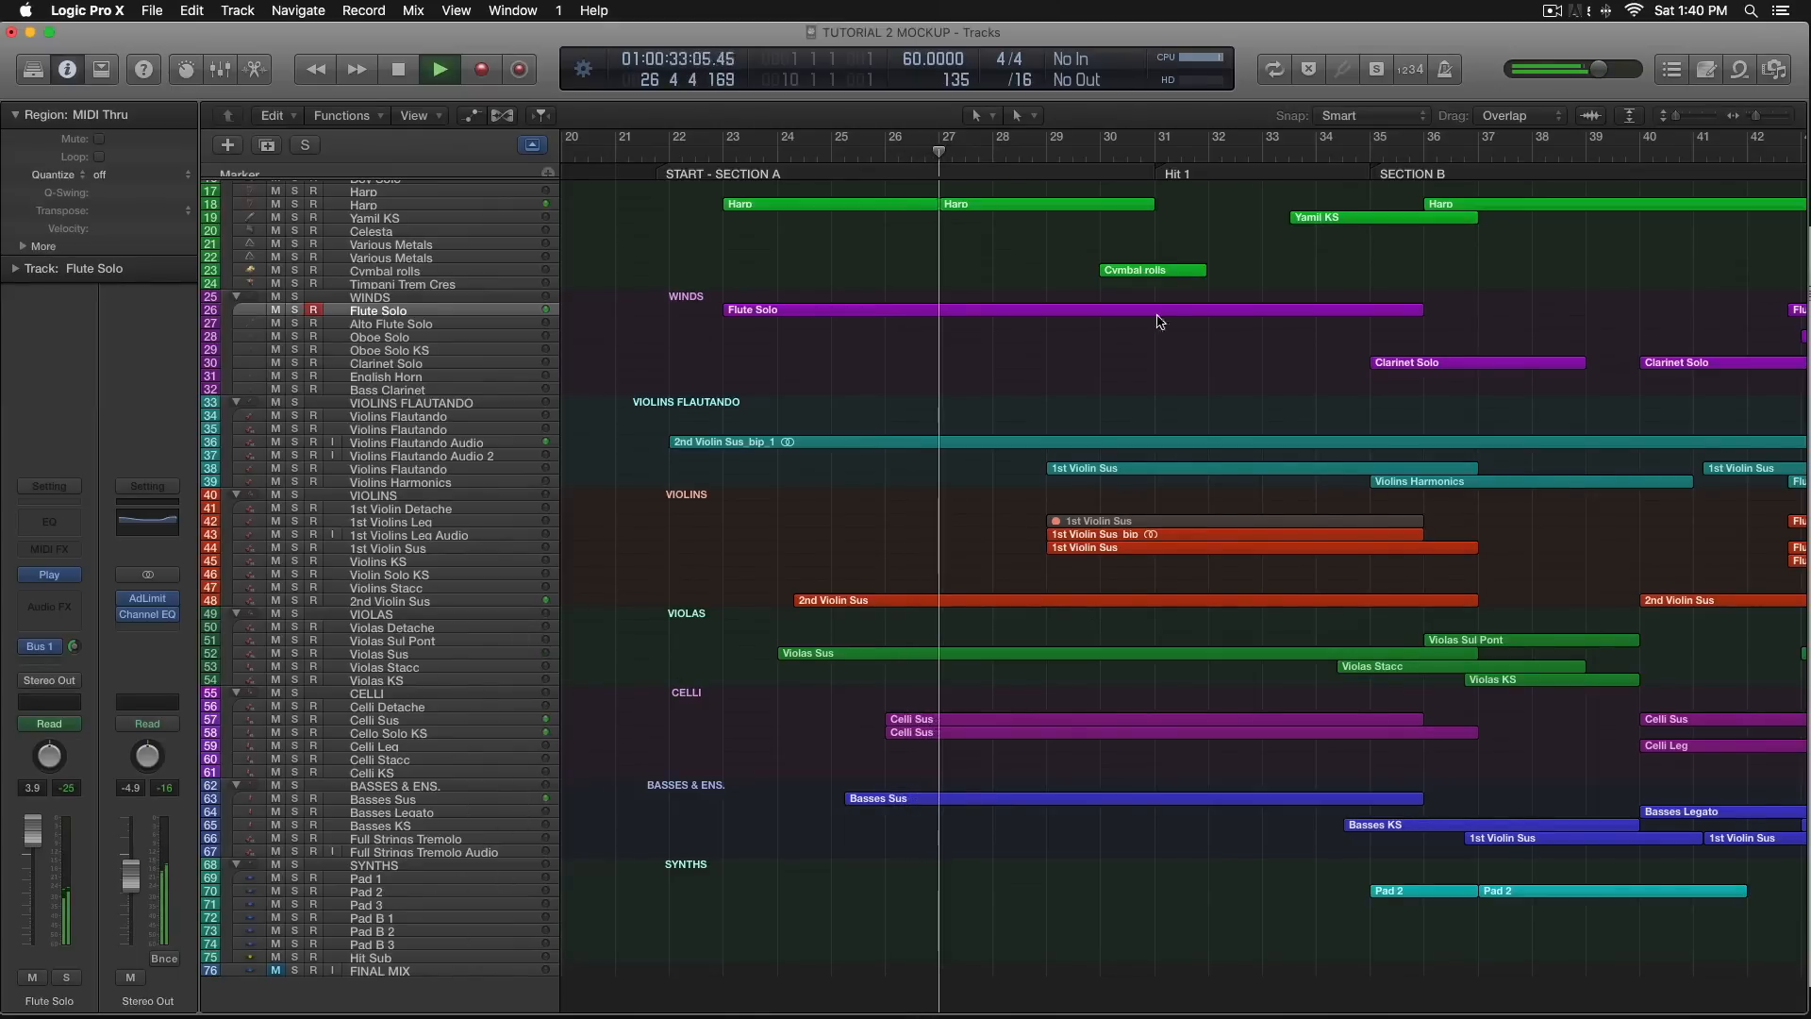
{"action": "scroll", "coordinate": [1151, 340], "scroll_direction": "up", "scroll_amount": 3}
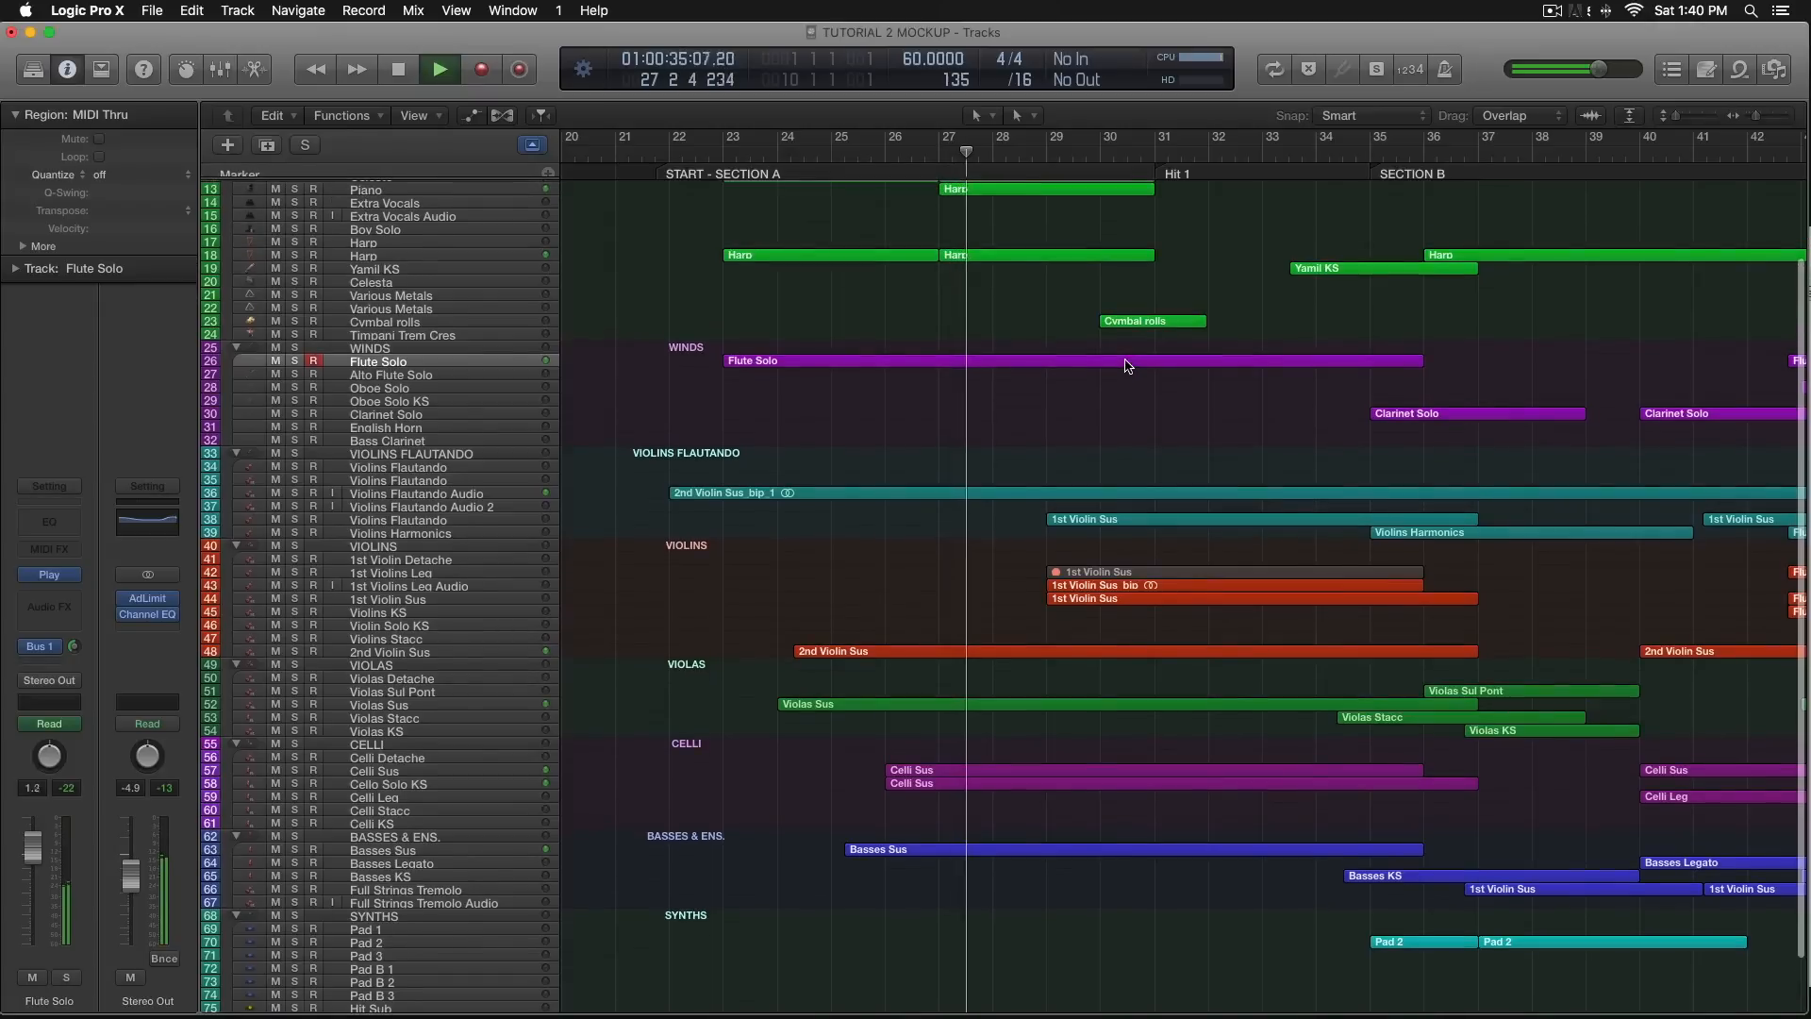
{"action": "scroll", "coordinate": [1129, 366], "scroll_direction": "right", "scroll_amount": 2}
{"action": "scroll", "coordinate": [1129, 366], "scroll_direction": "up", "scroll_amount": 1}
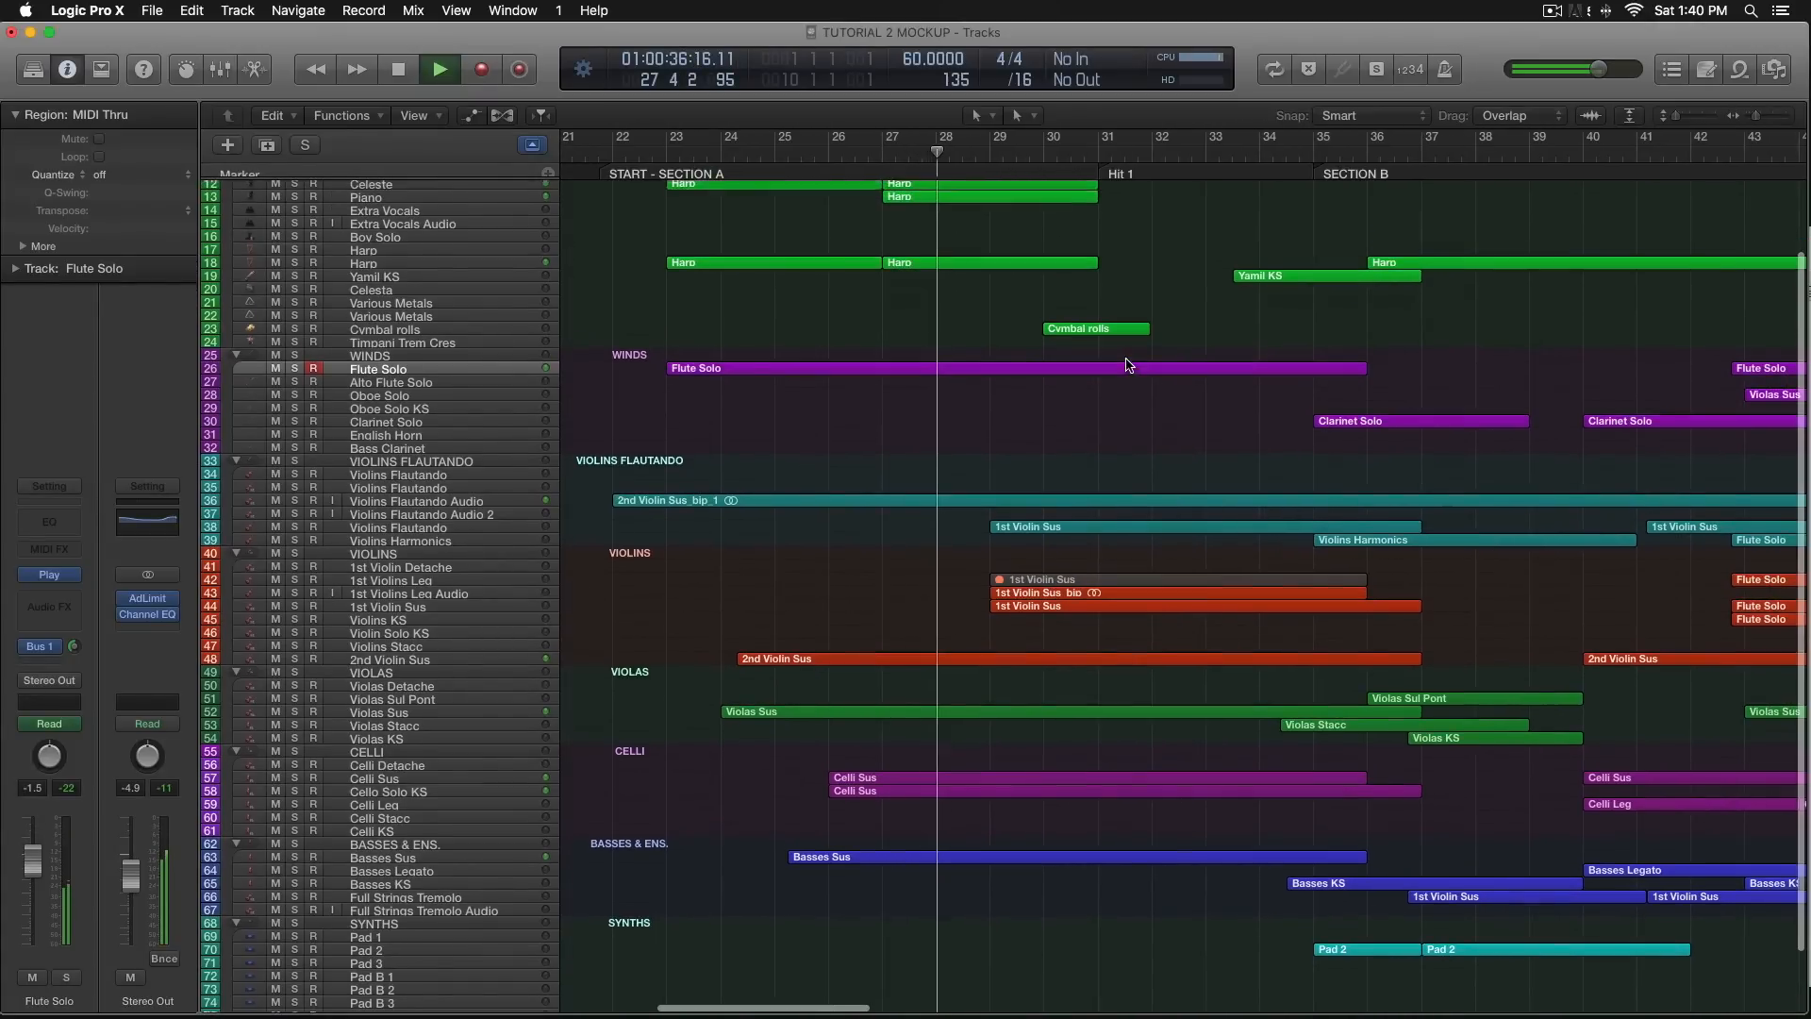
{"action": "scroll", "coordinate": [1130, 366], "scroll_direction": "up", "scroll_amount": 1}
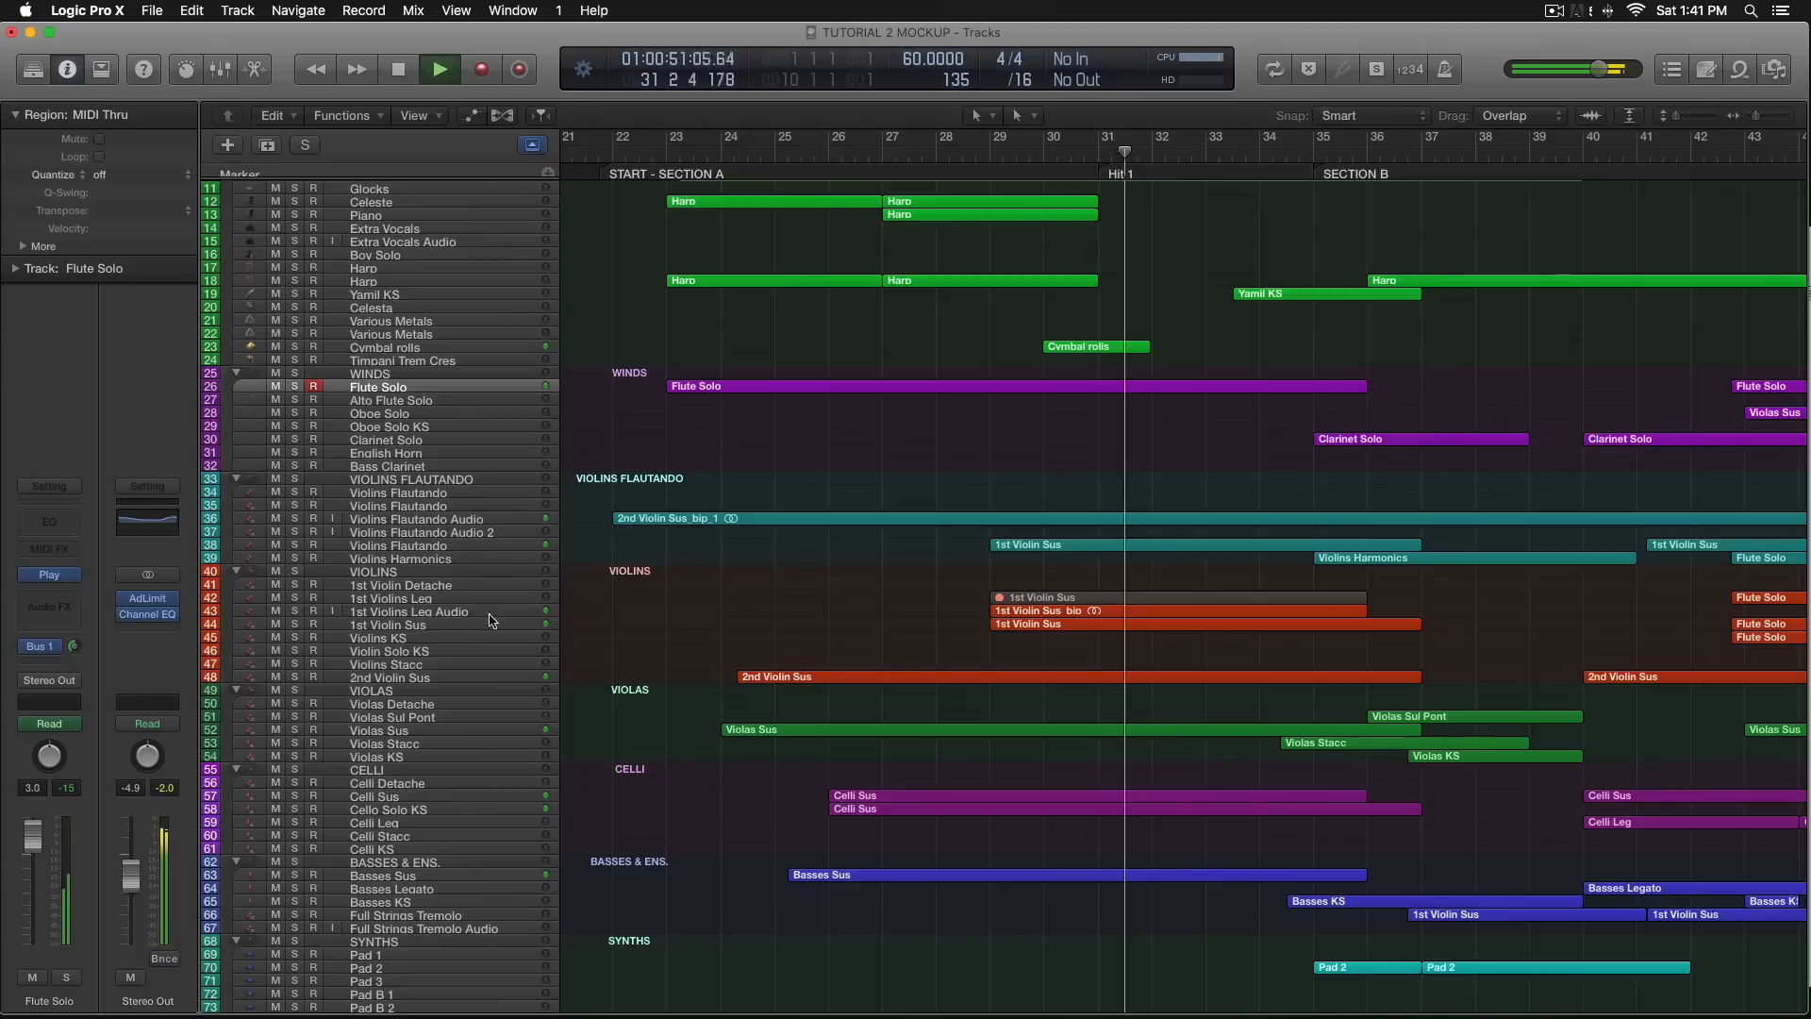
{"action": "left_click", "coordinate": [293, 572]}
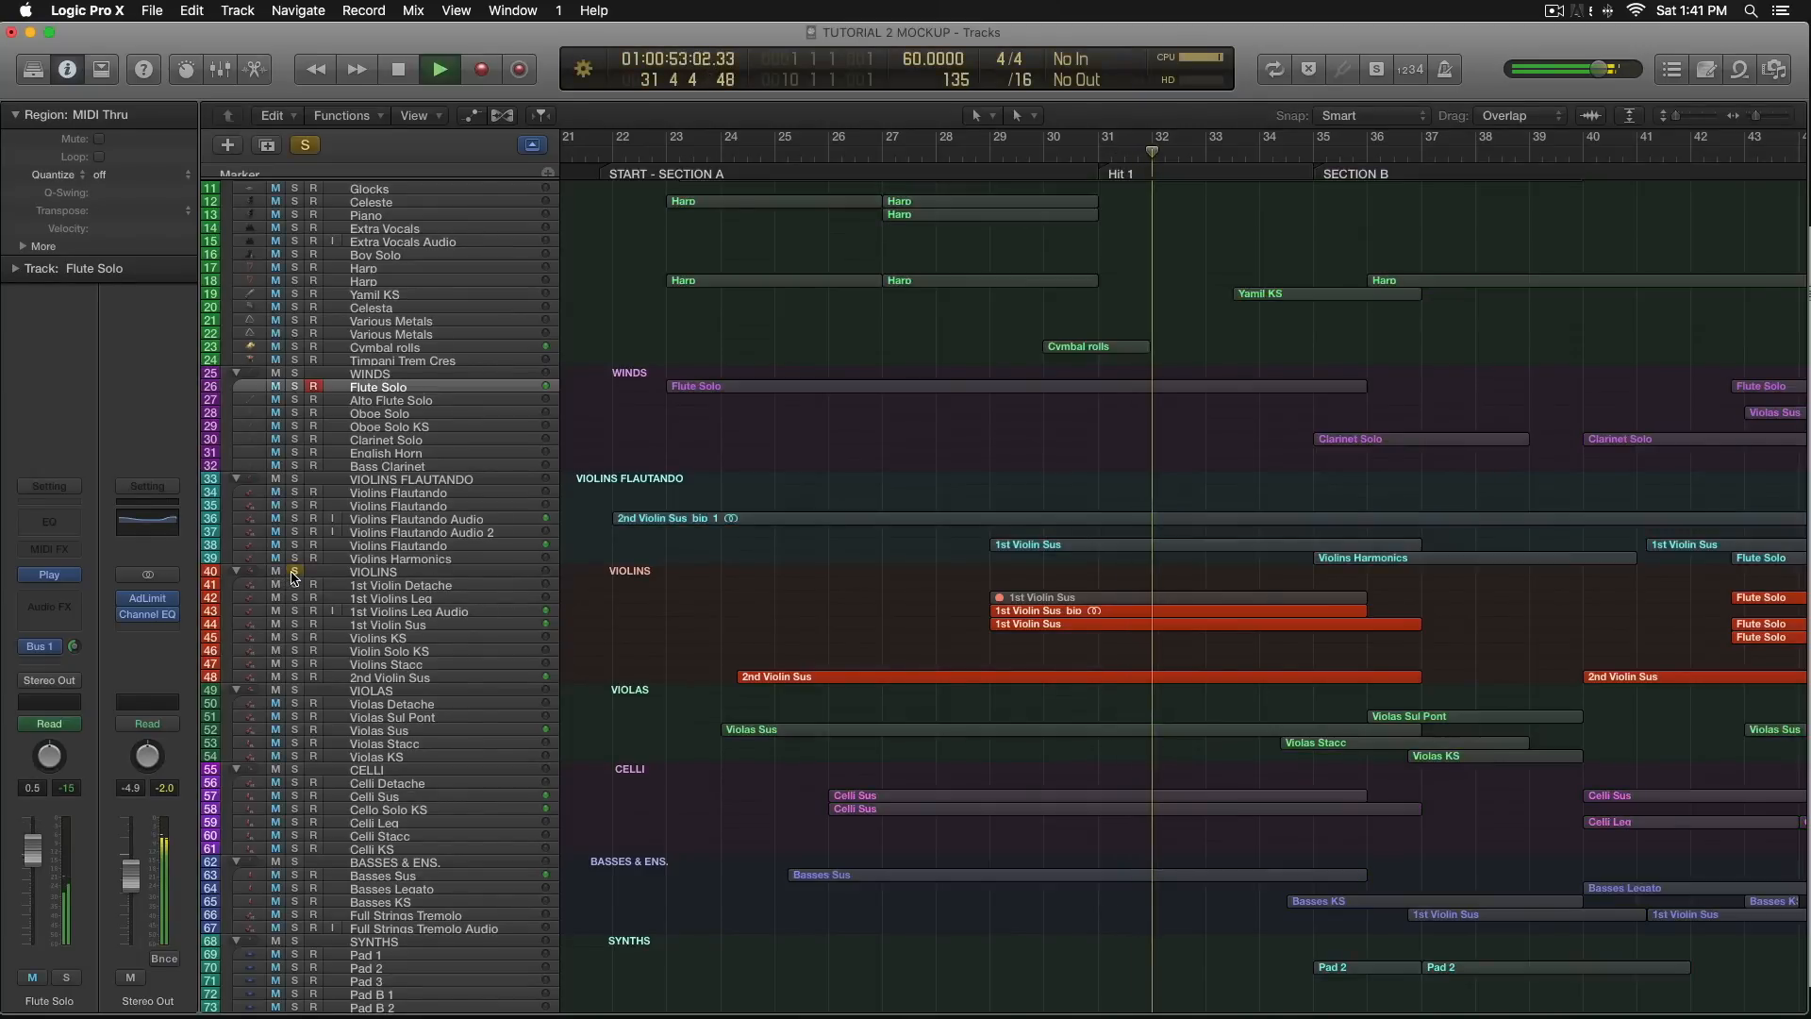
Solo the VIOLAS, CELLI and BASSES & ENS. groups alongside the violins, following the playback towards Section B.
{"action": "left_click", "coordinate": [294, 691]}
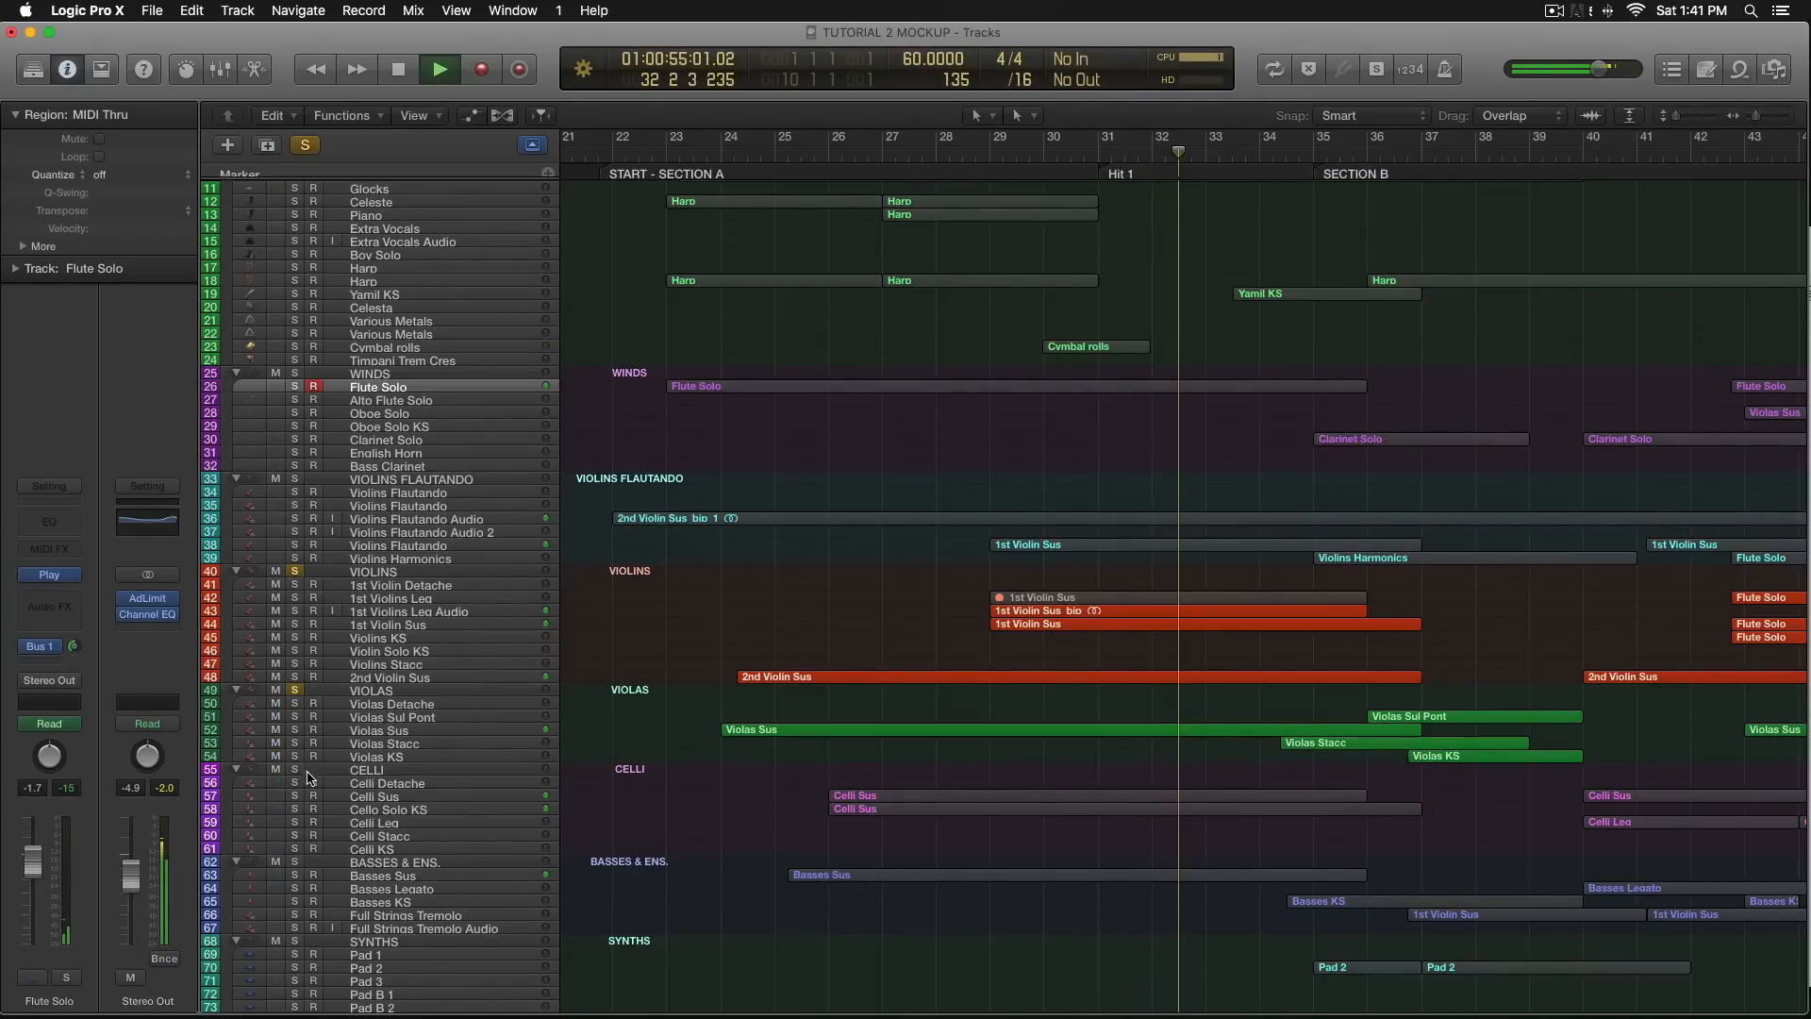
{"action": "left_click", "coordinate": [295, 770]}
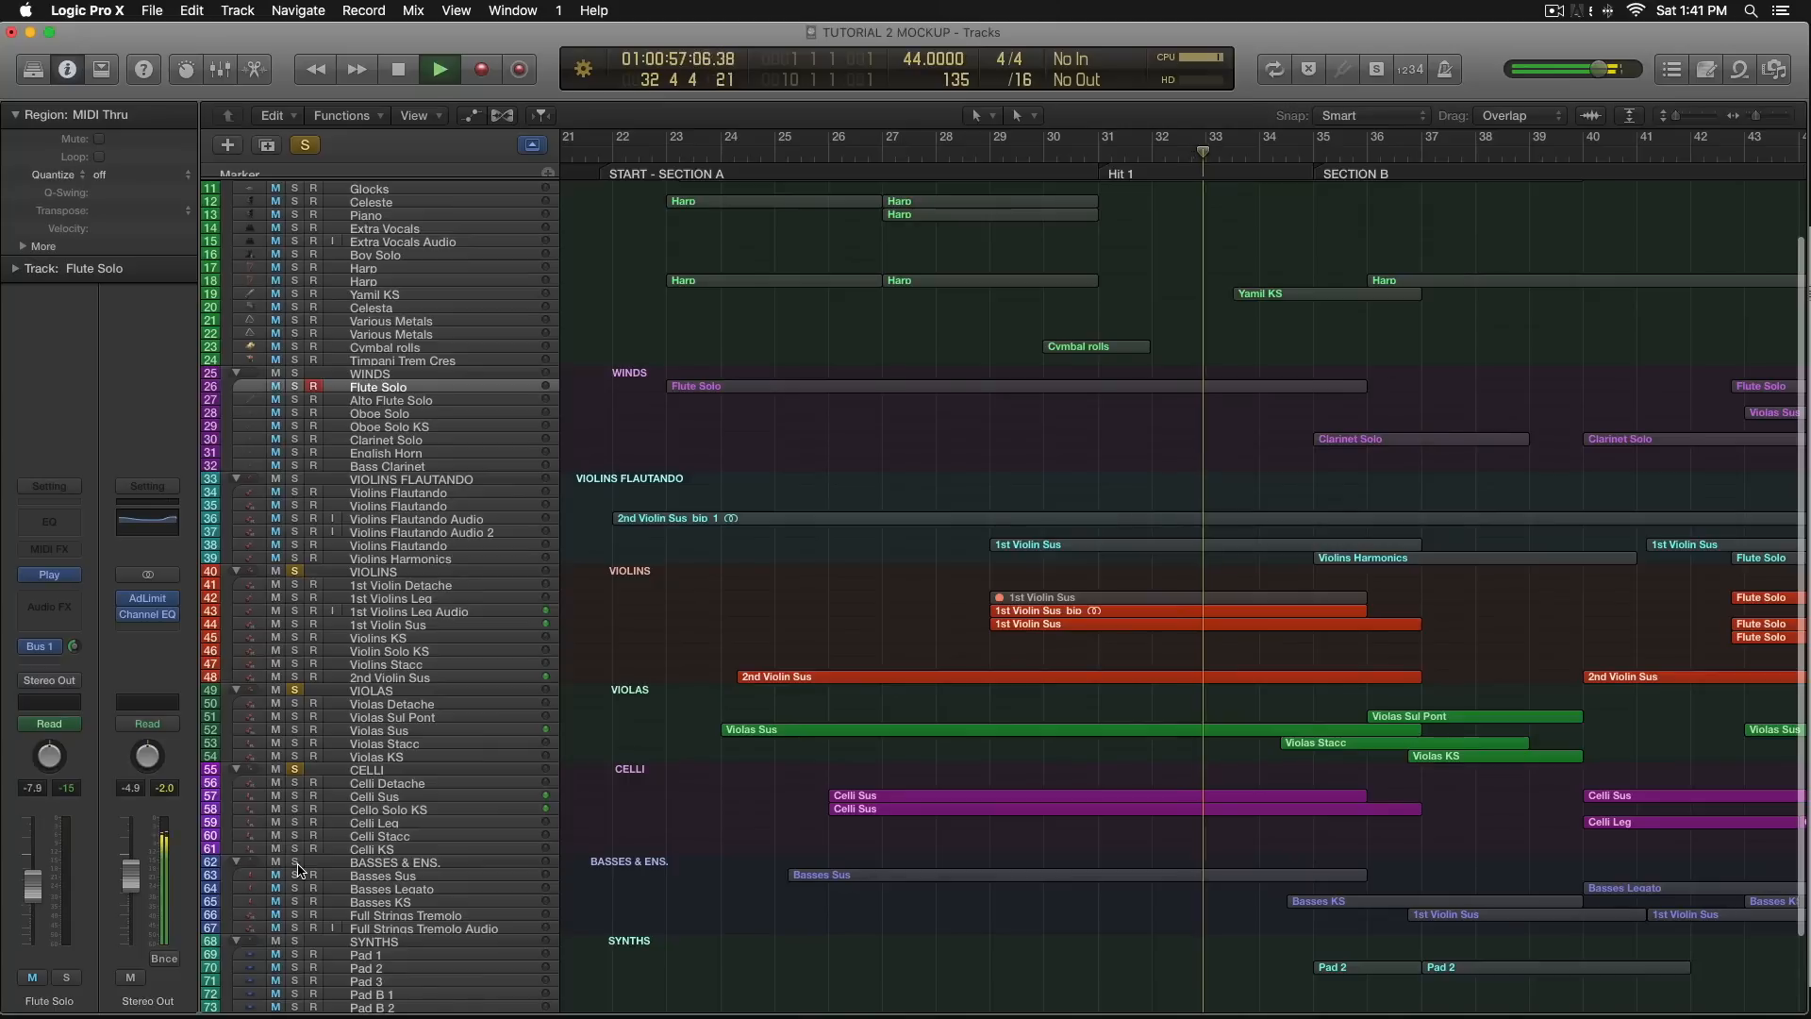
{"action": "left_click", "coordinate": [295, 863]}
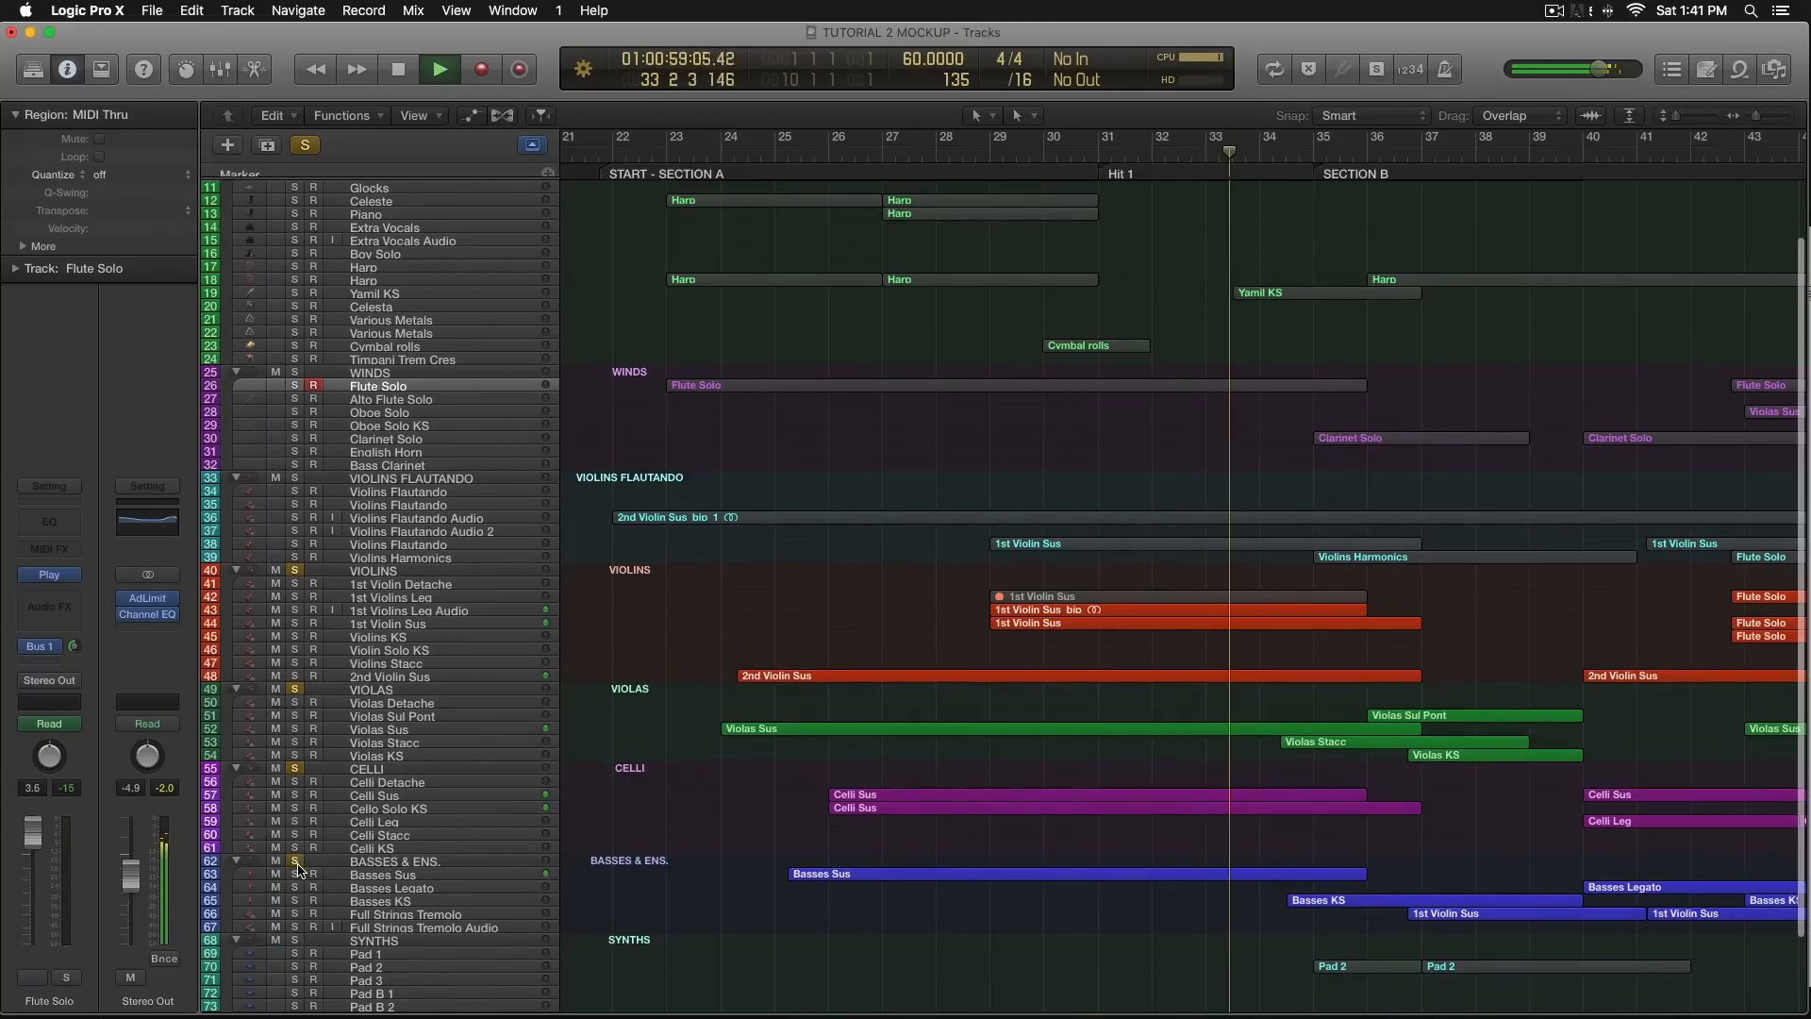
{"action": "scroll", "coordinate": [657, 809], "scroll_direction": "right", "scroll_amount": 5}
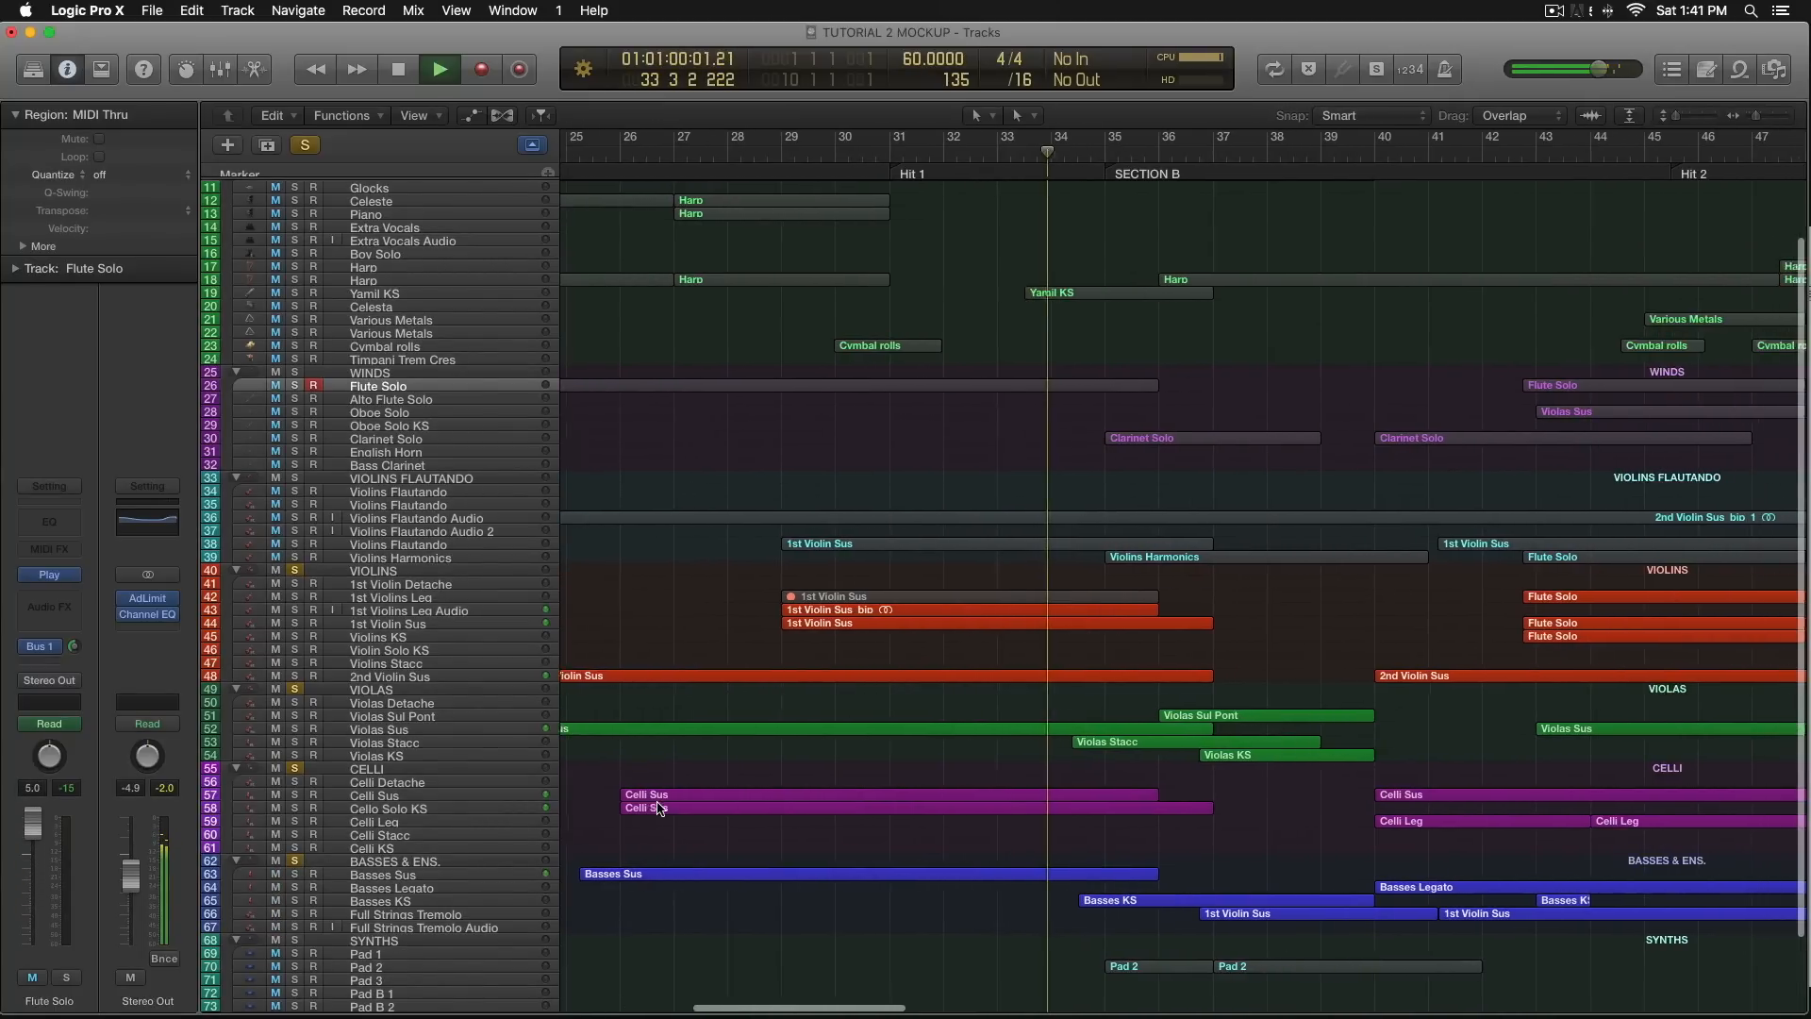
{"action": "scroll", "coordinate": [657, 809], "scroll_direction": "right", "scroll_amount": 3}
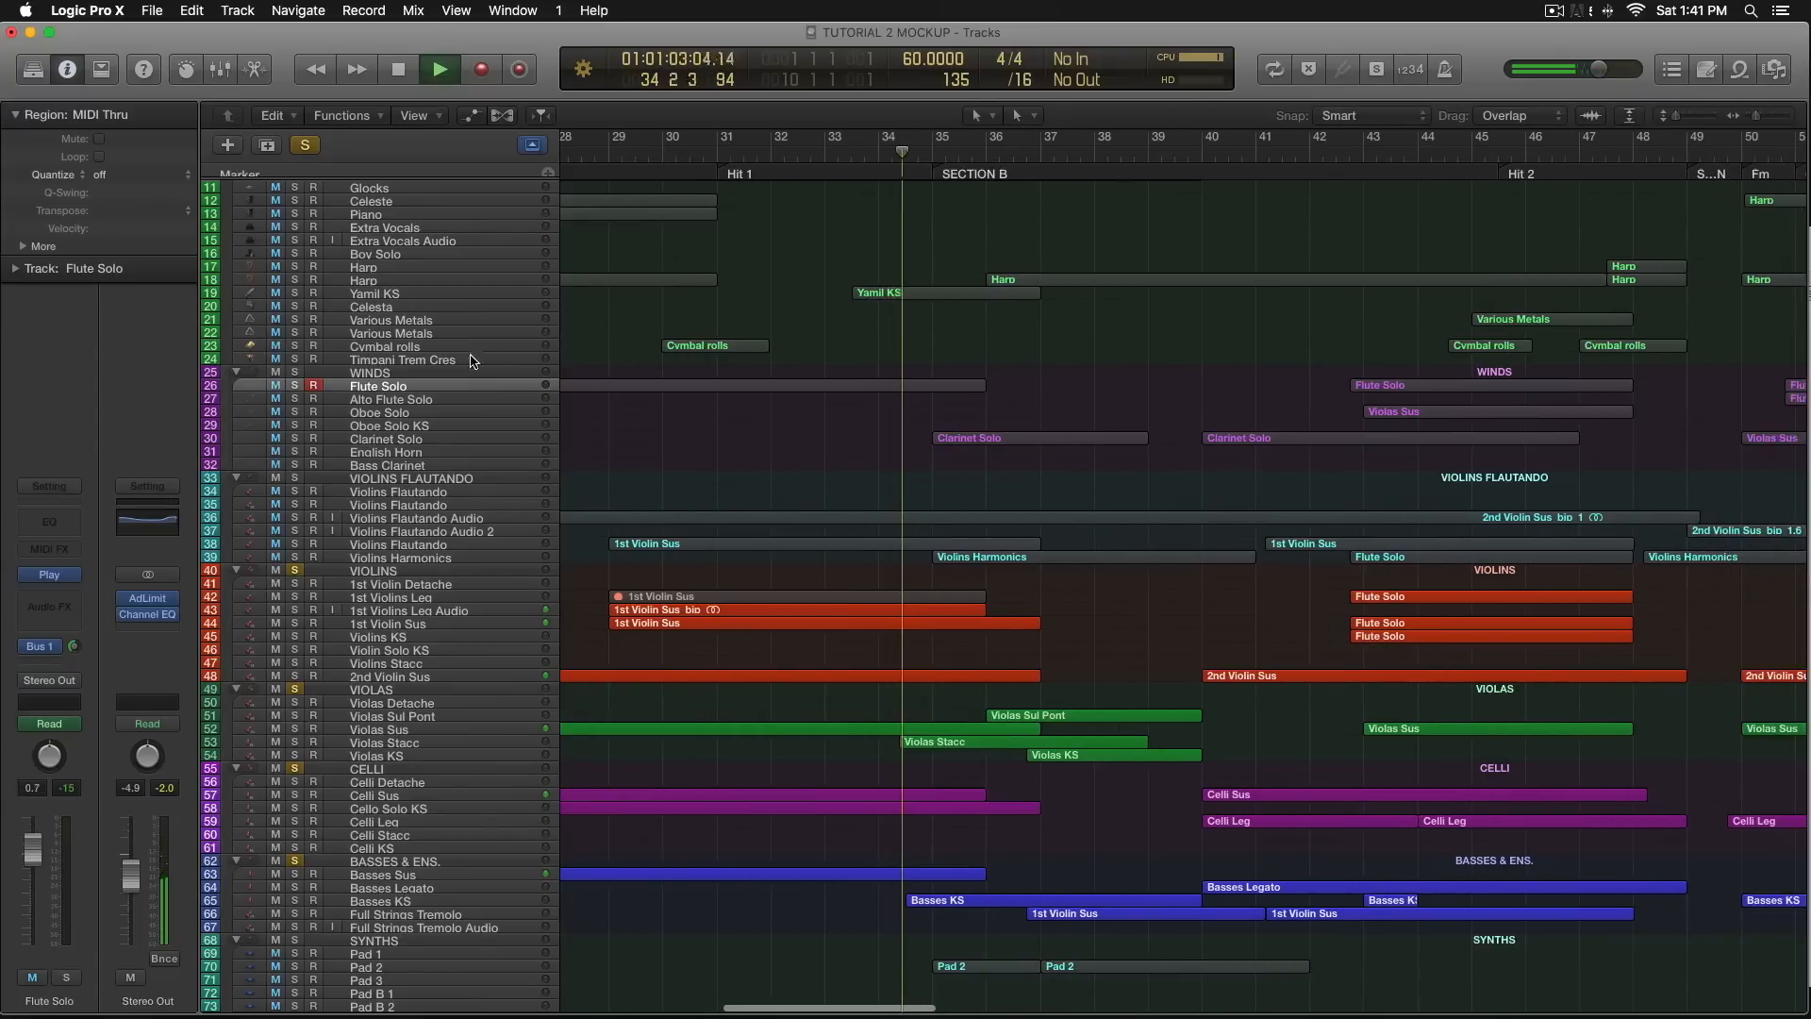
Briefly solo the Yamil KS track with the strings, unsolo it, and follow the playback through Section B.
{"action": "left_click", "coordinate": [296, 294]}
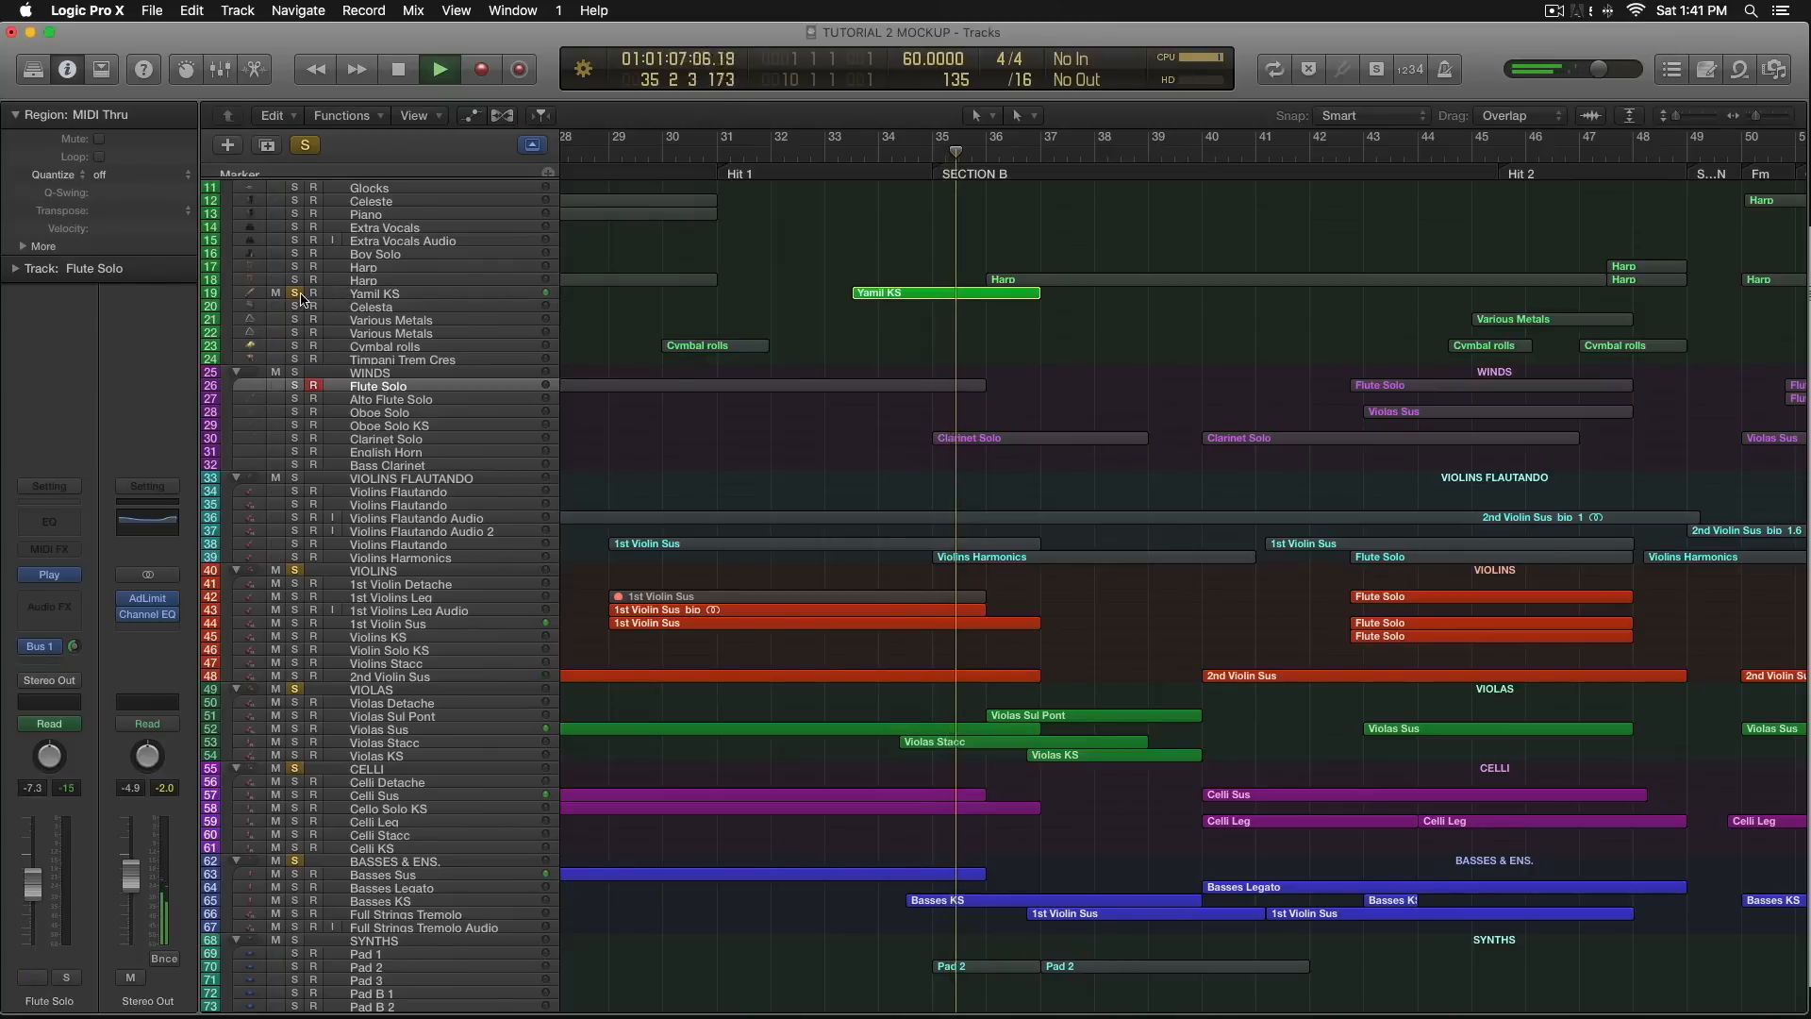
{"action": "left_click", "coordinate": [296, 295]}
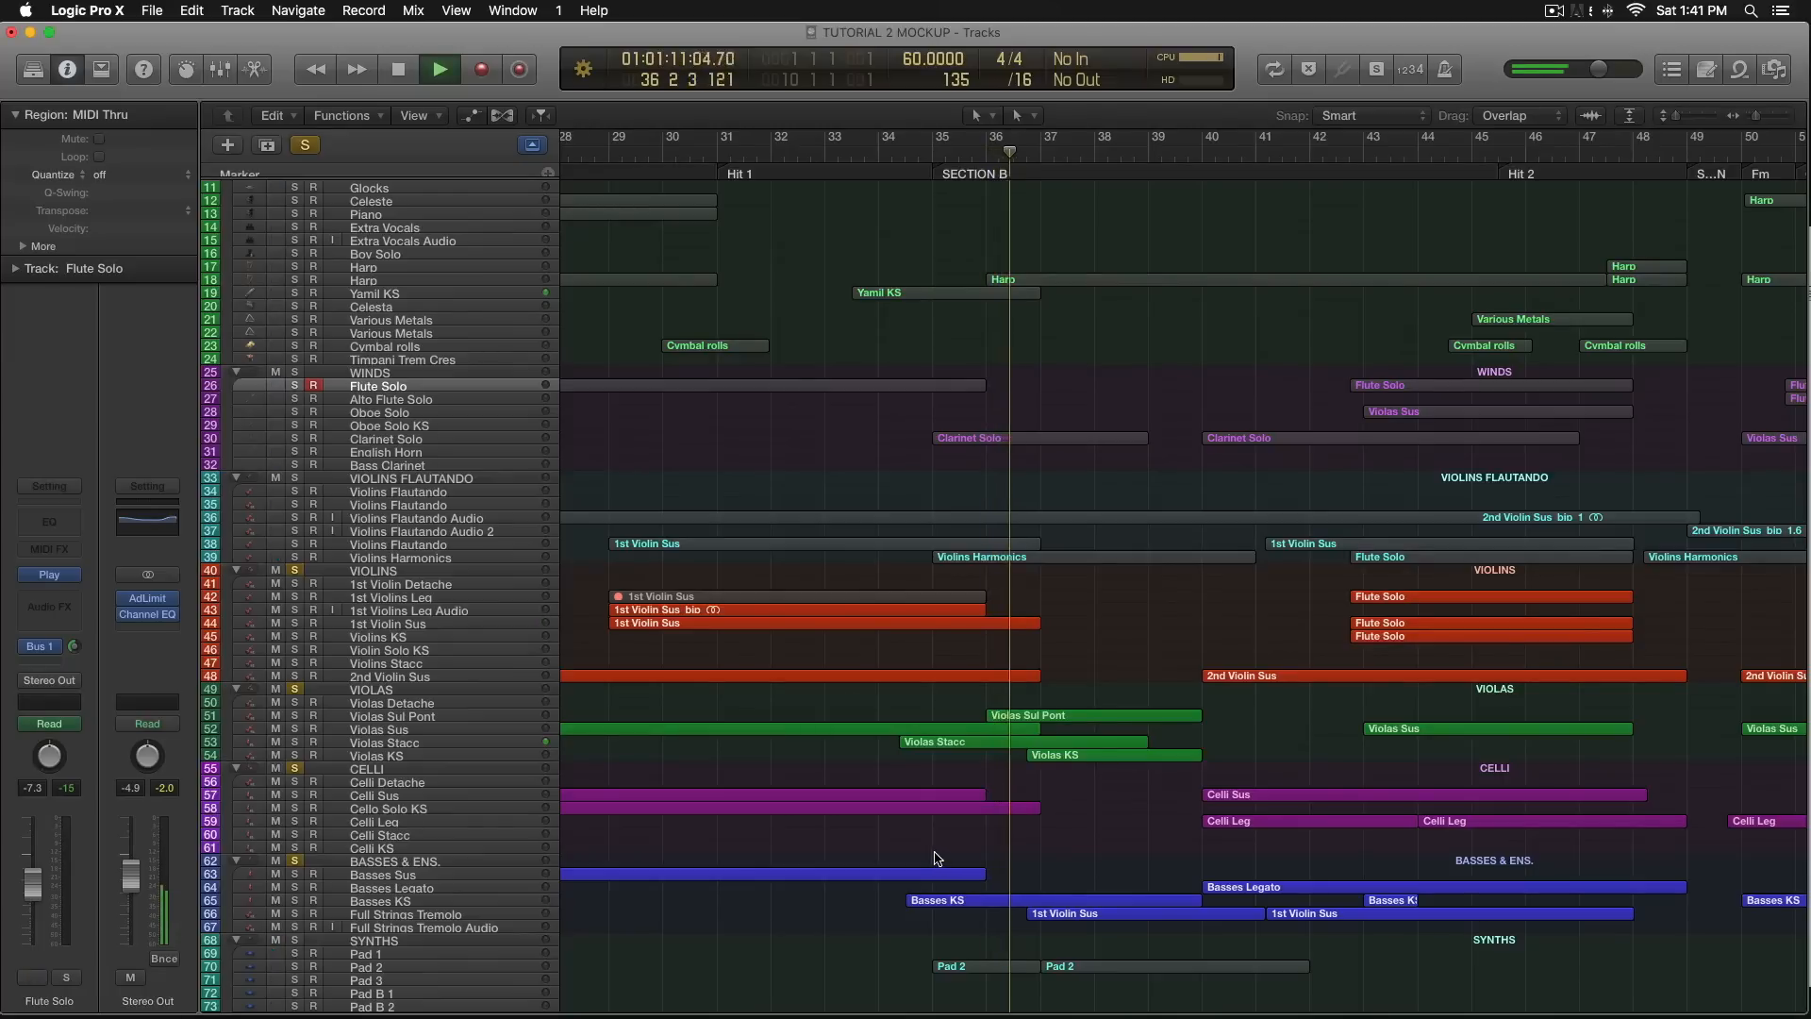
{"action": "scroll", "coordinate": [932, 840], "scroll_direction": "right", "scroll_amount": 5}
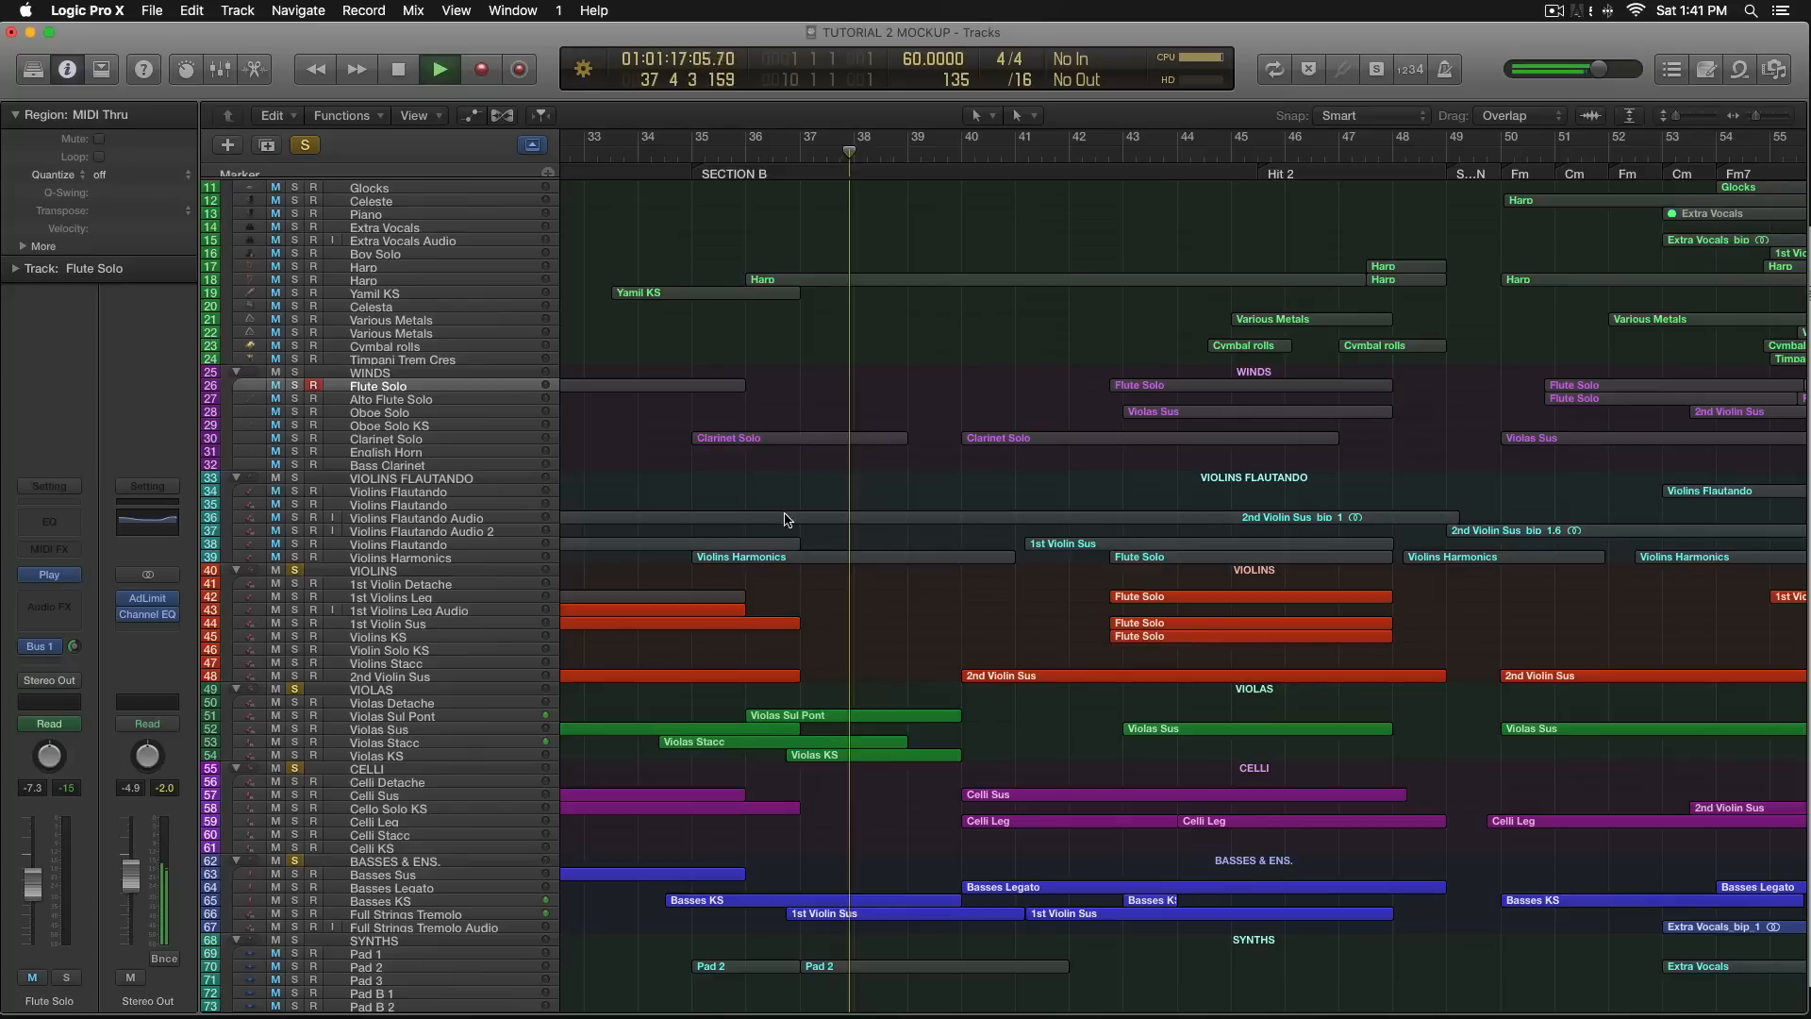
Stop playback and replace the string group solos with solos on the Full Strings Tremolo track and Harp track 18.
{"action": "left_click", "coordinate": [416, 915]}
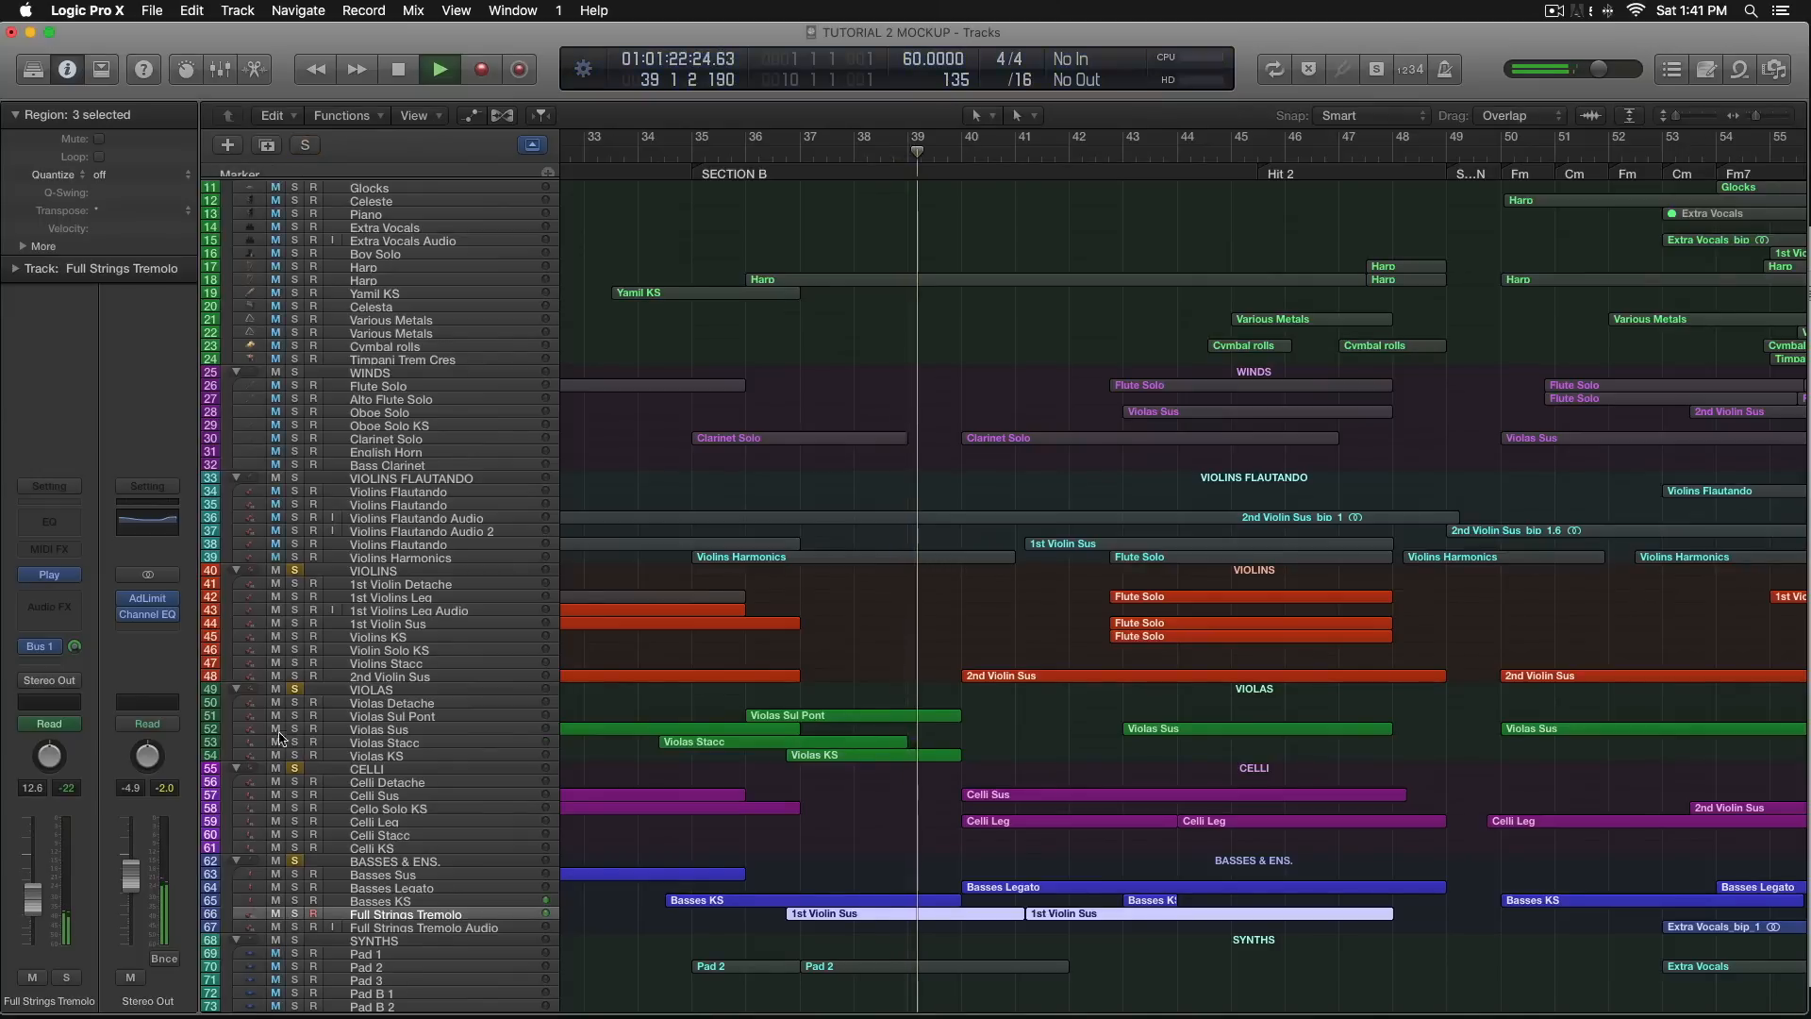
{"action": "left_click", "coordinate": [295, 862], "text": "alt"}
{"action": "key", "text": "space"}
{"action": "left_click", "coordinate": [296, 914]}
{"action": "scroll", "coordinate": [791, 319], "scroll_direction": "up", "scroll_amount": 5}
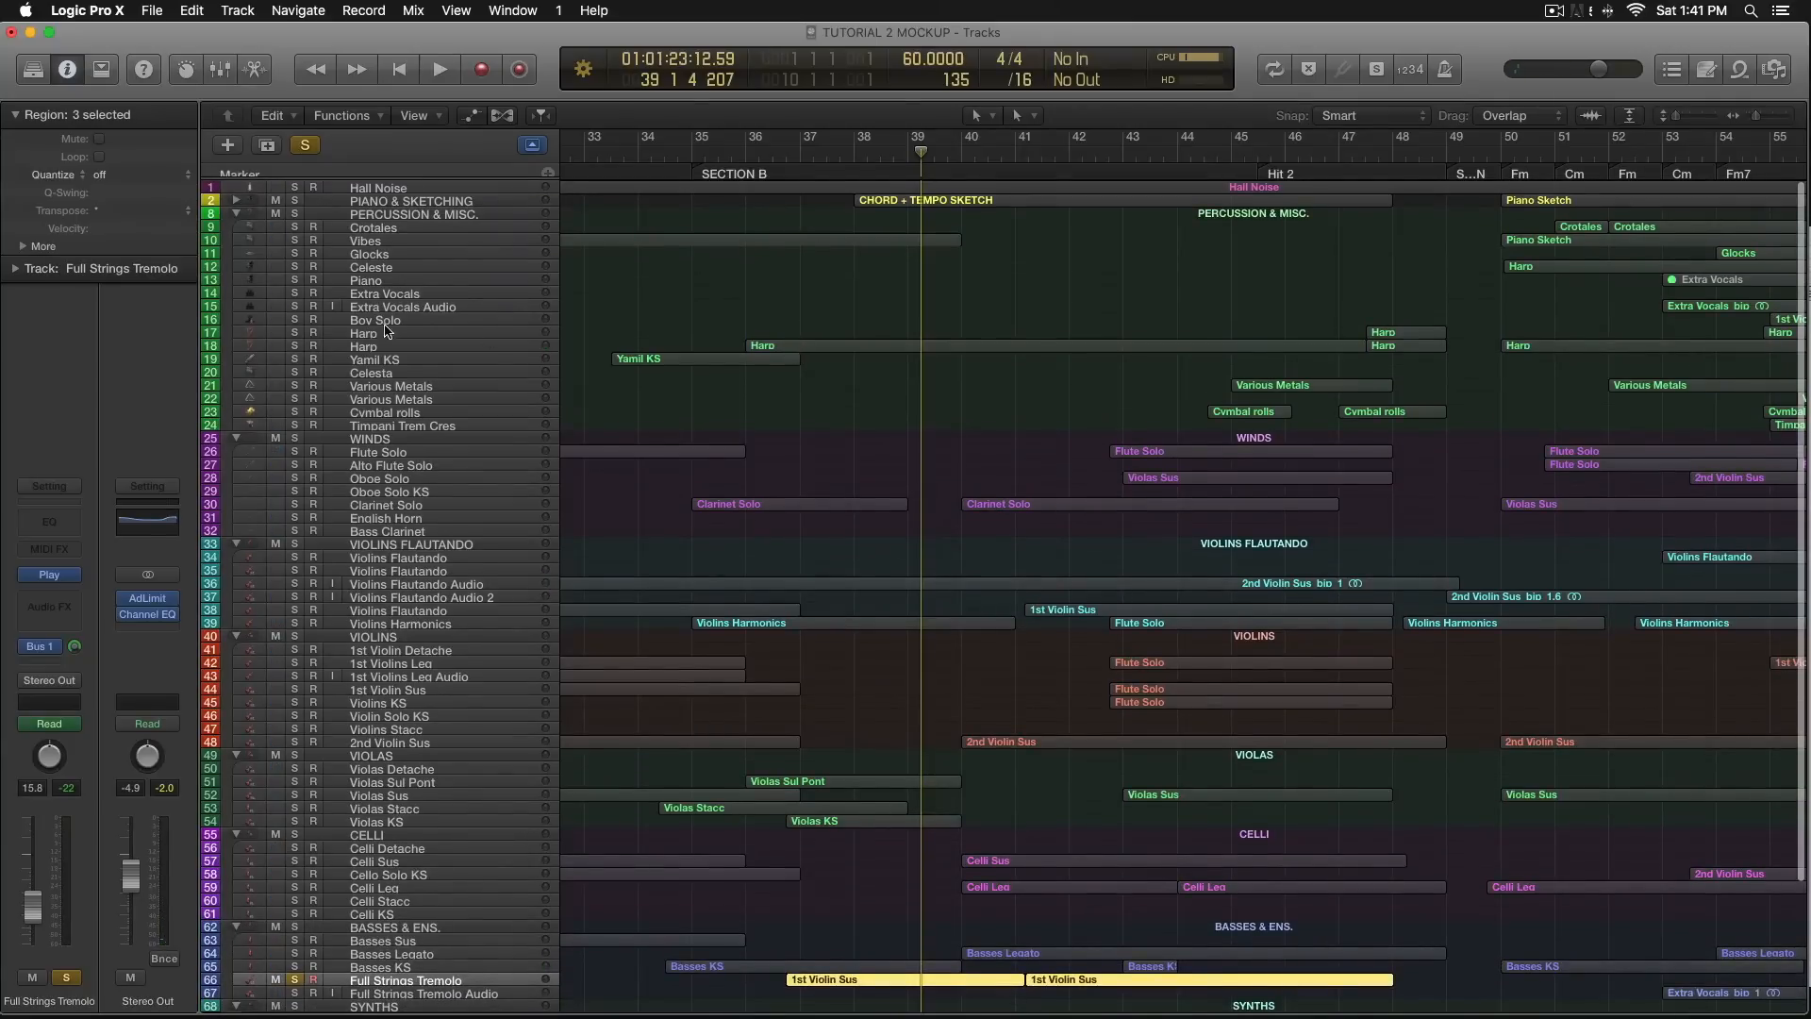
{"action": "left_click", "coordinate": [302, 347]}
Play the soloed tracks from bar 36, examine the Section B Harp region's notes in the Piano Roll, and close the editor.
{"action": "scroll", "coordinate": [986, 407], "scroll_direction": "down", "scroll_amount": 5}
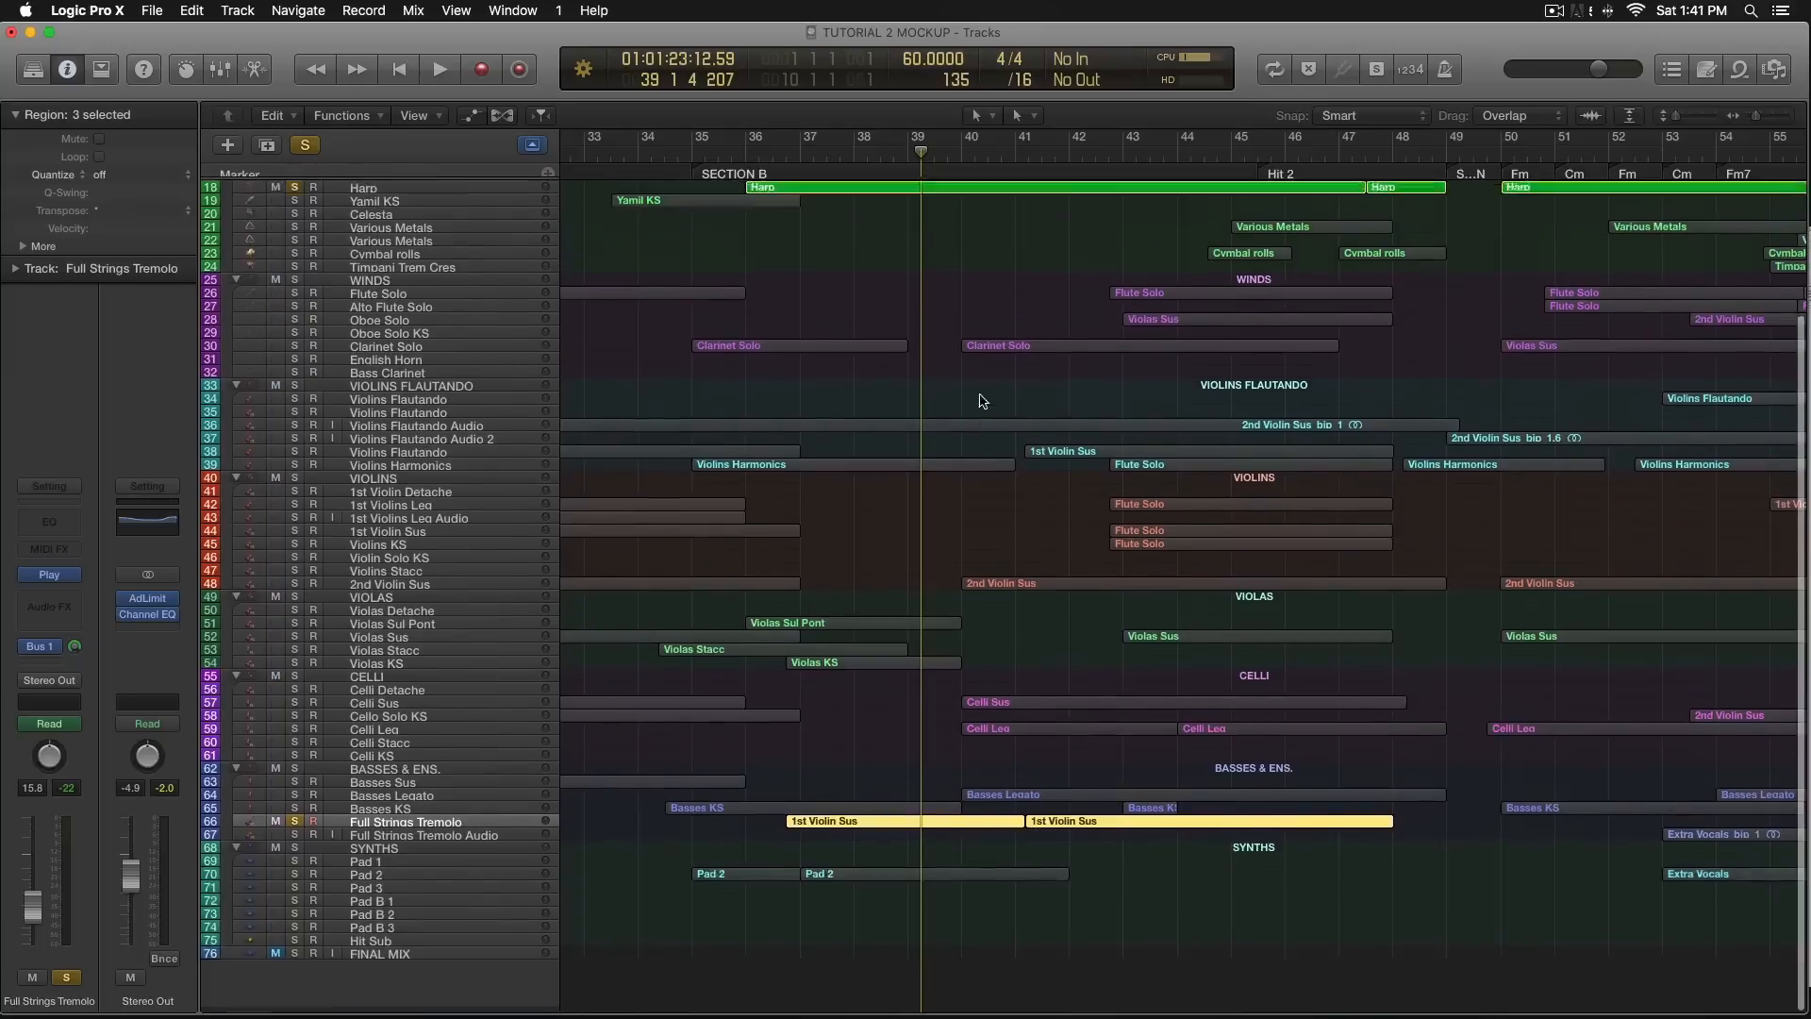
{"action": "left_click", "coordinate": [744, 152]}
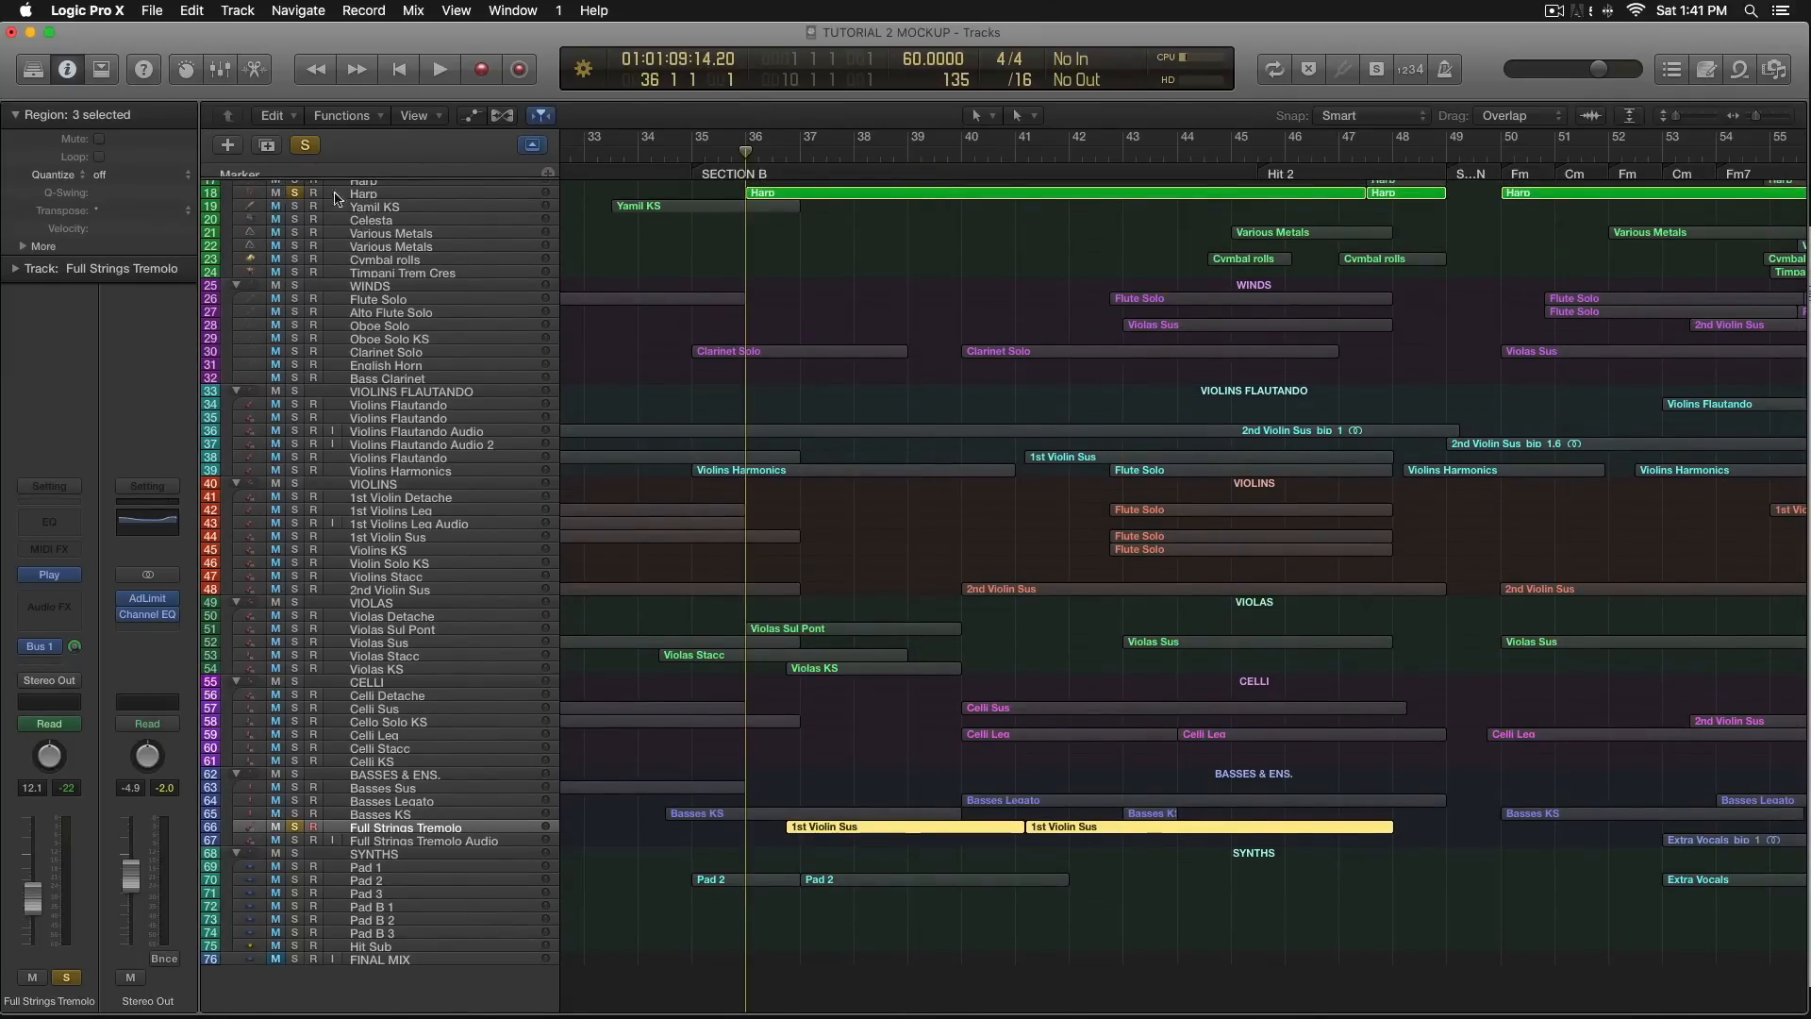
{"action": "key", "text": "space"}
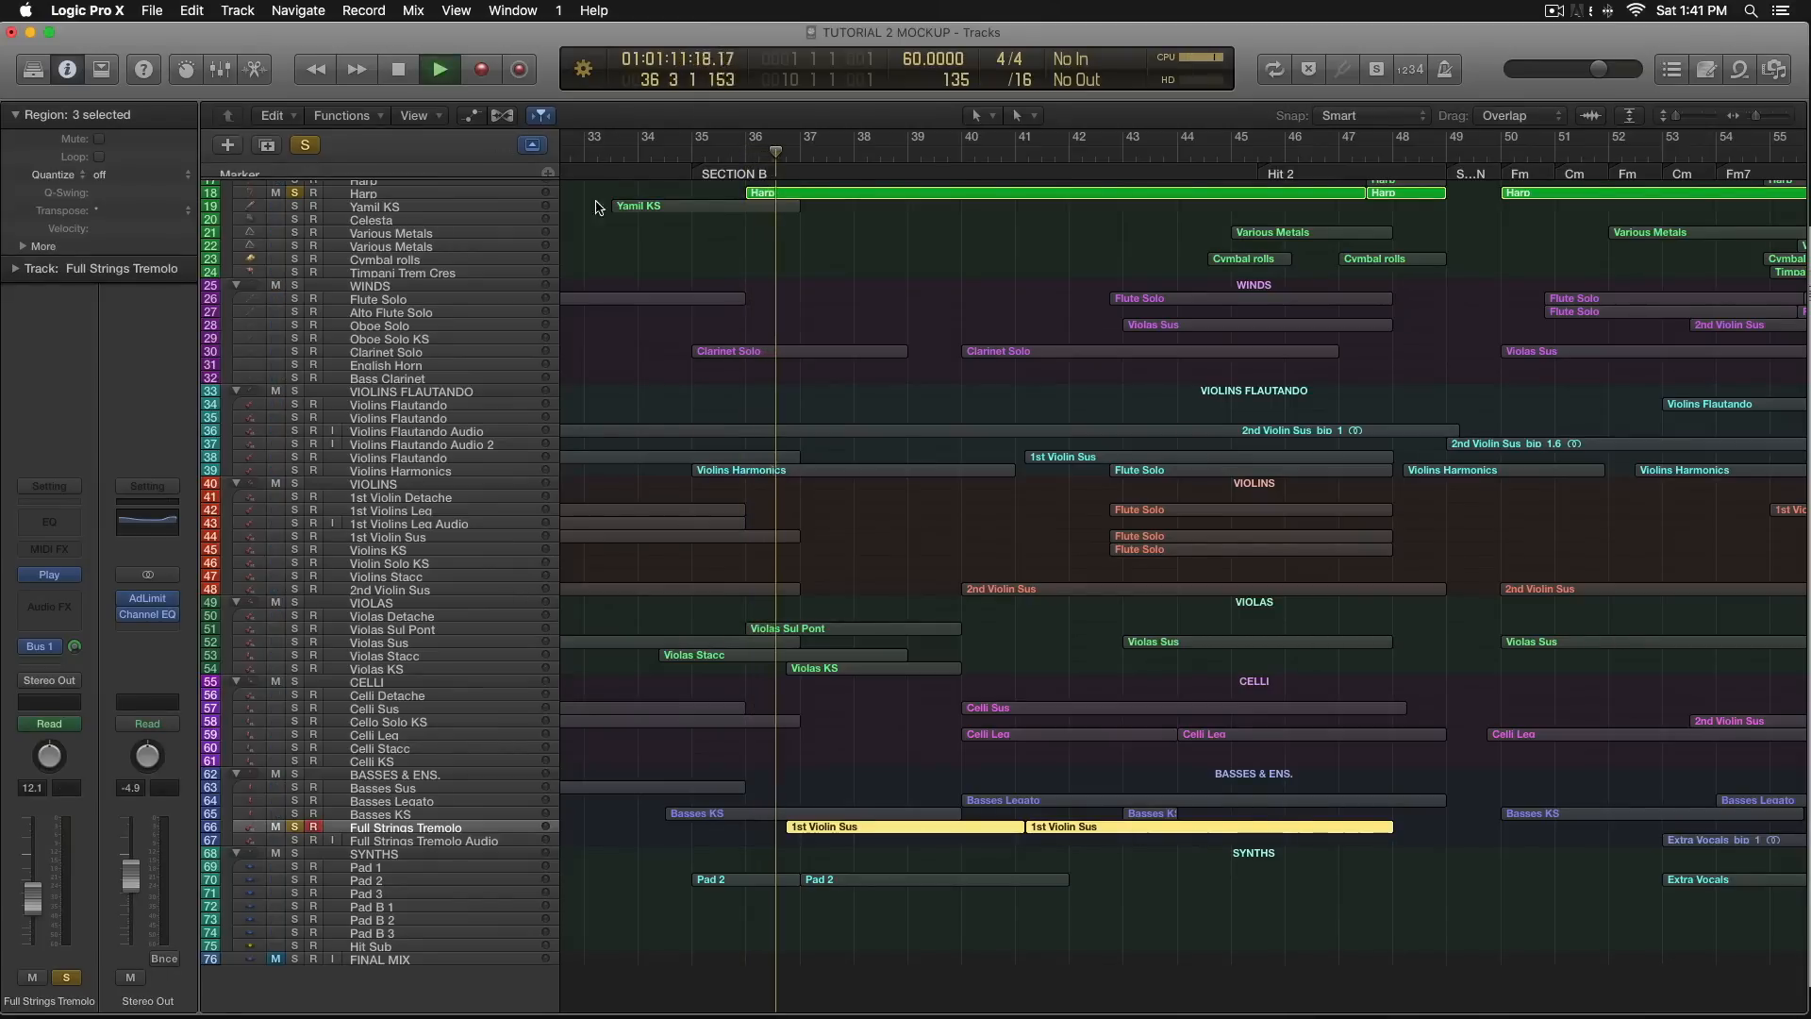
{"action": "left_click", "coordinate": [785, 193]}
{"action": "key", "text": "p"}
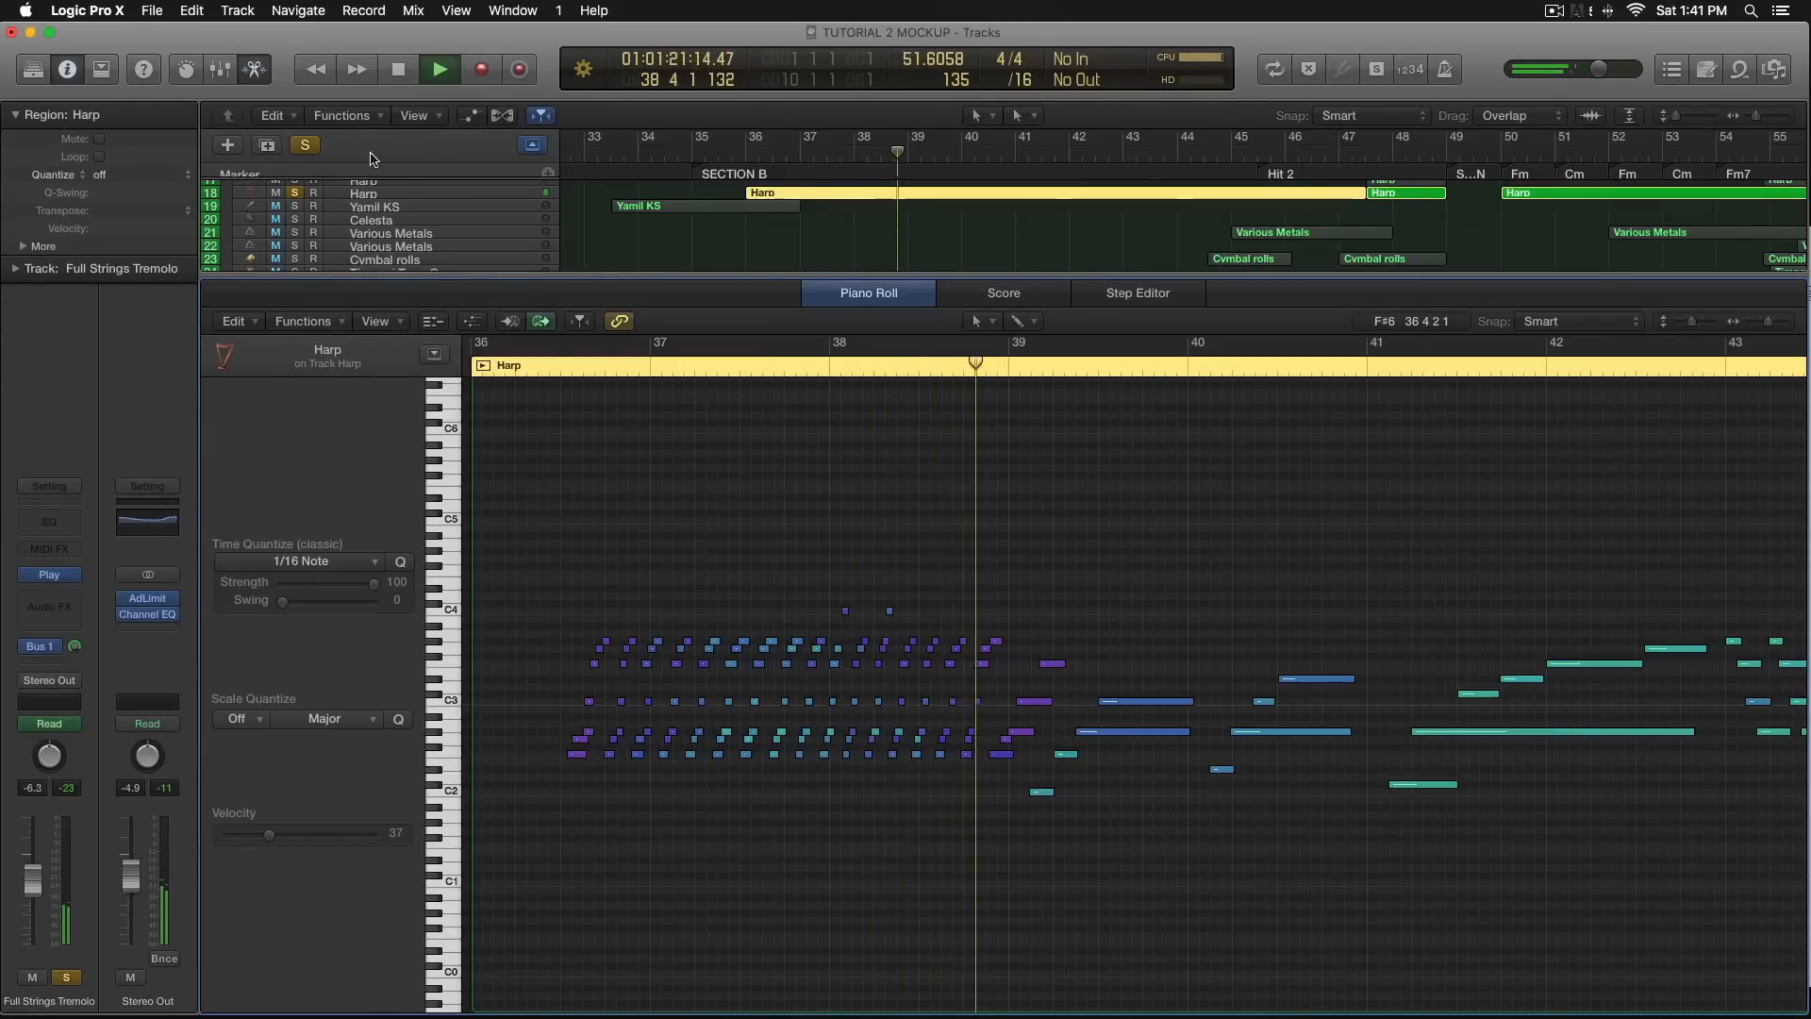
{"action": "left_click", "coordinate": [269, 81]}
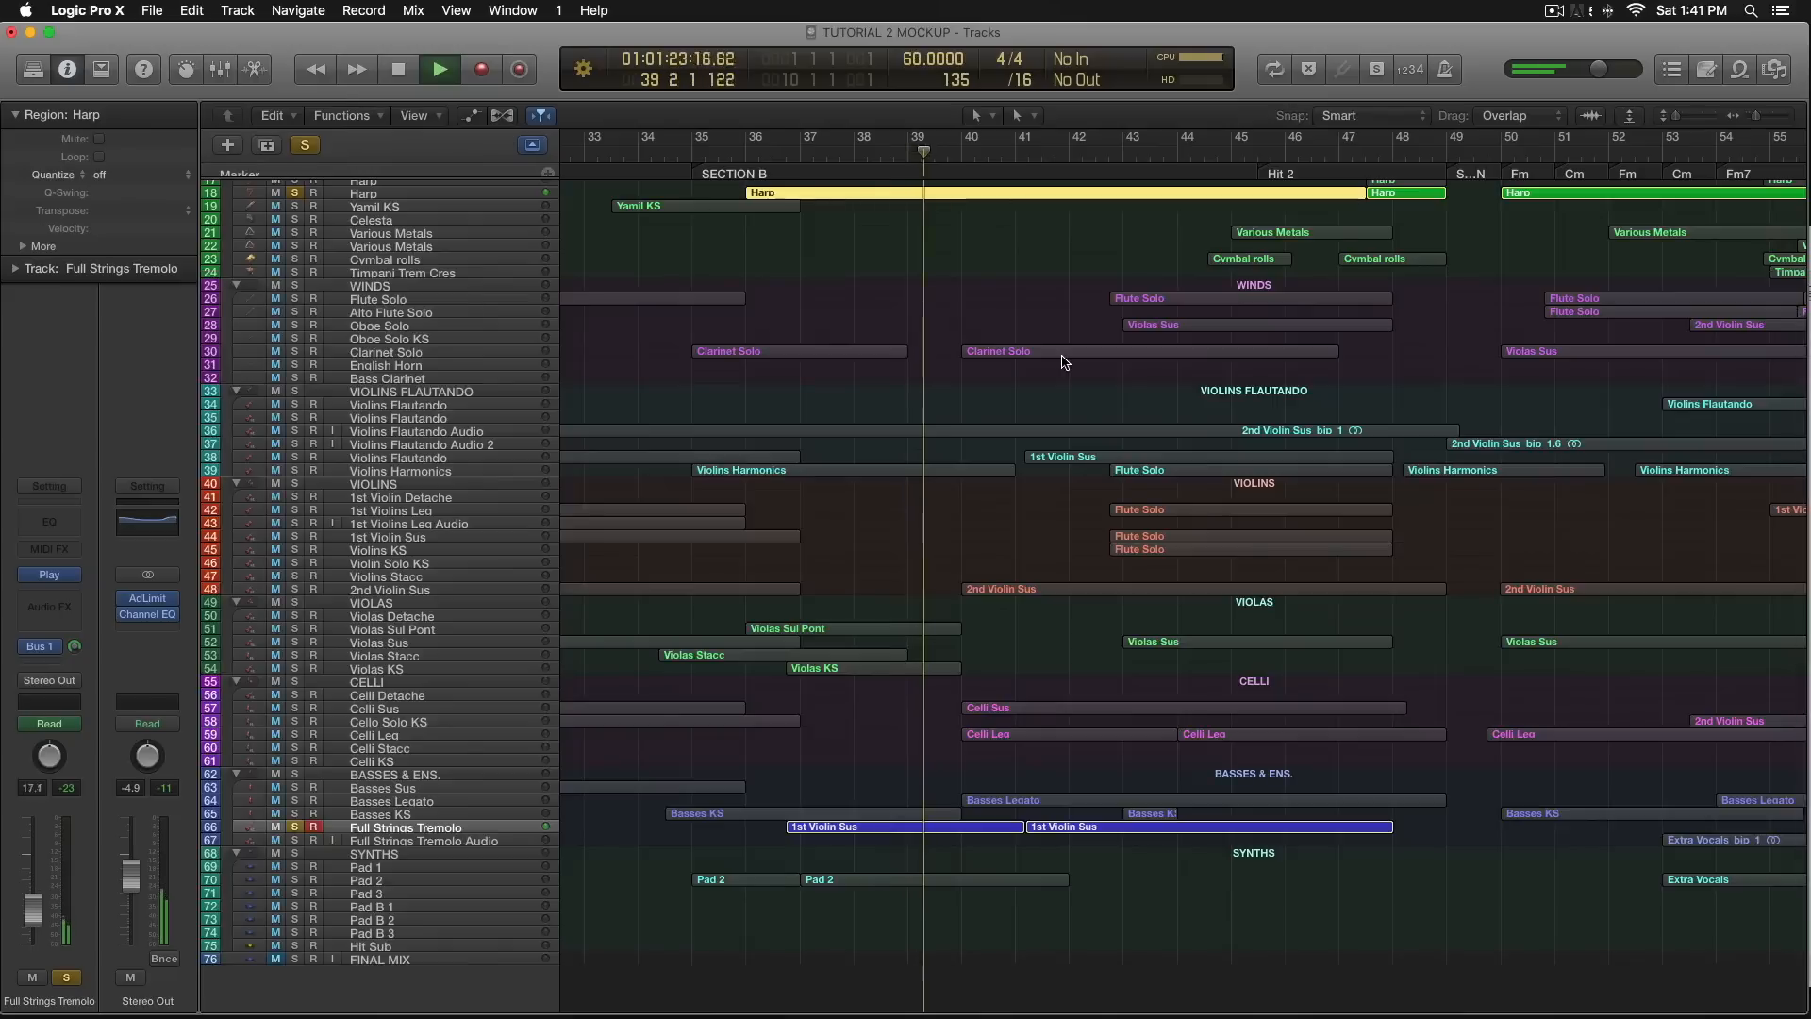
Clear all solos during playback and follow the full arrangement through Section B.
{"action": "left_click", "coordinate": [304, 145]}
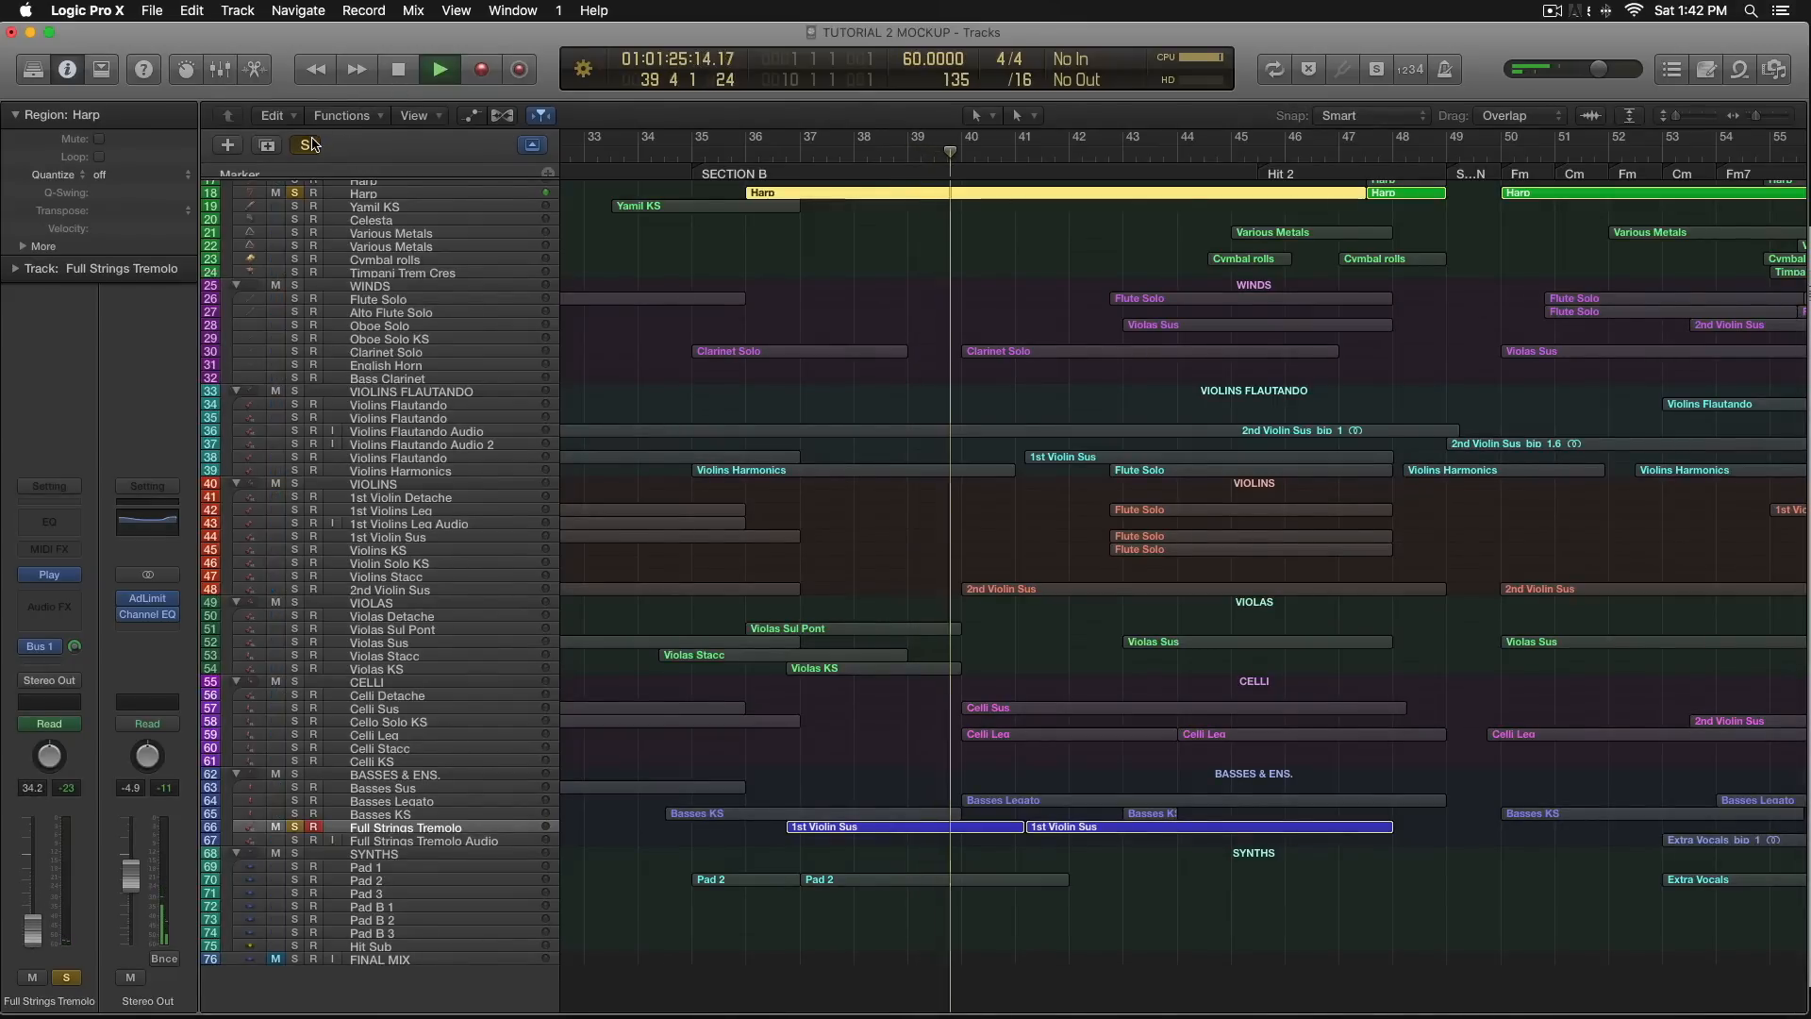
{"action": "scroll", "coordinate": [1073, 369], "scroll_direction": "right", "scroll_amount": 2}
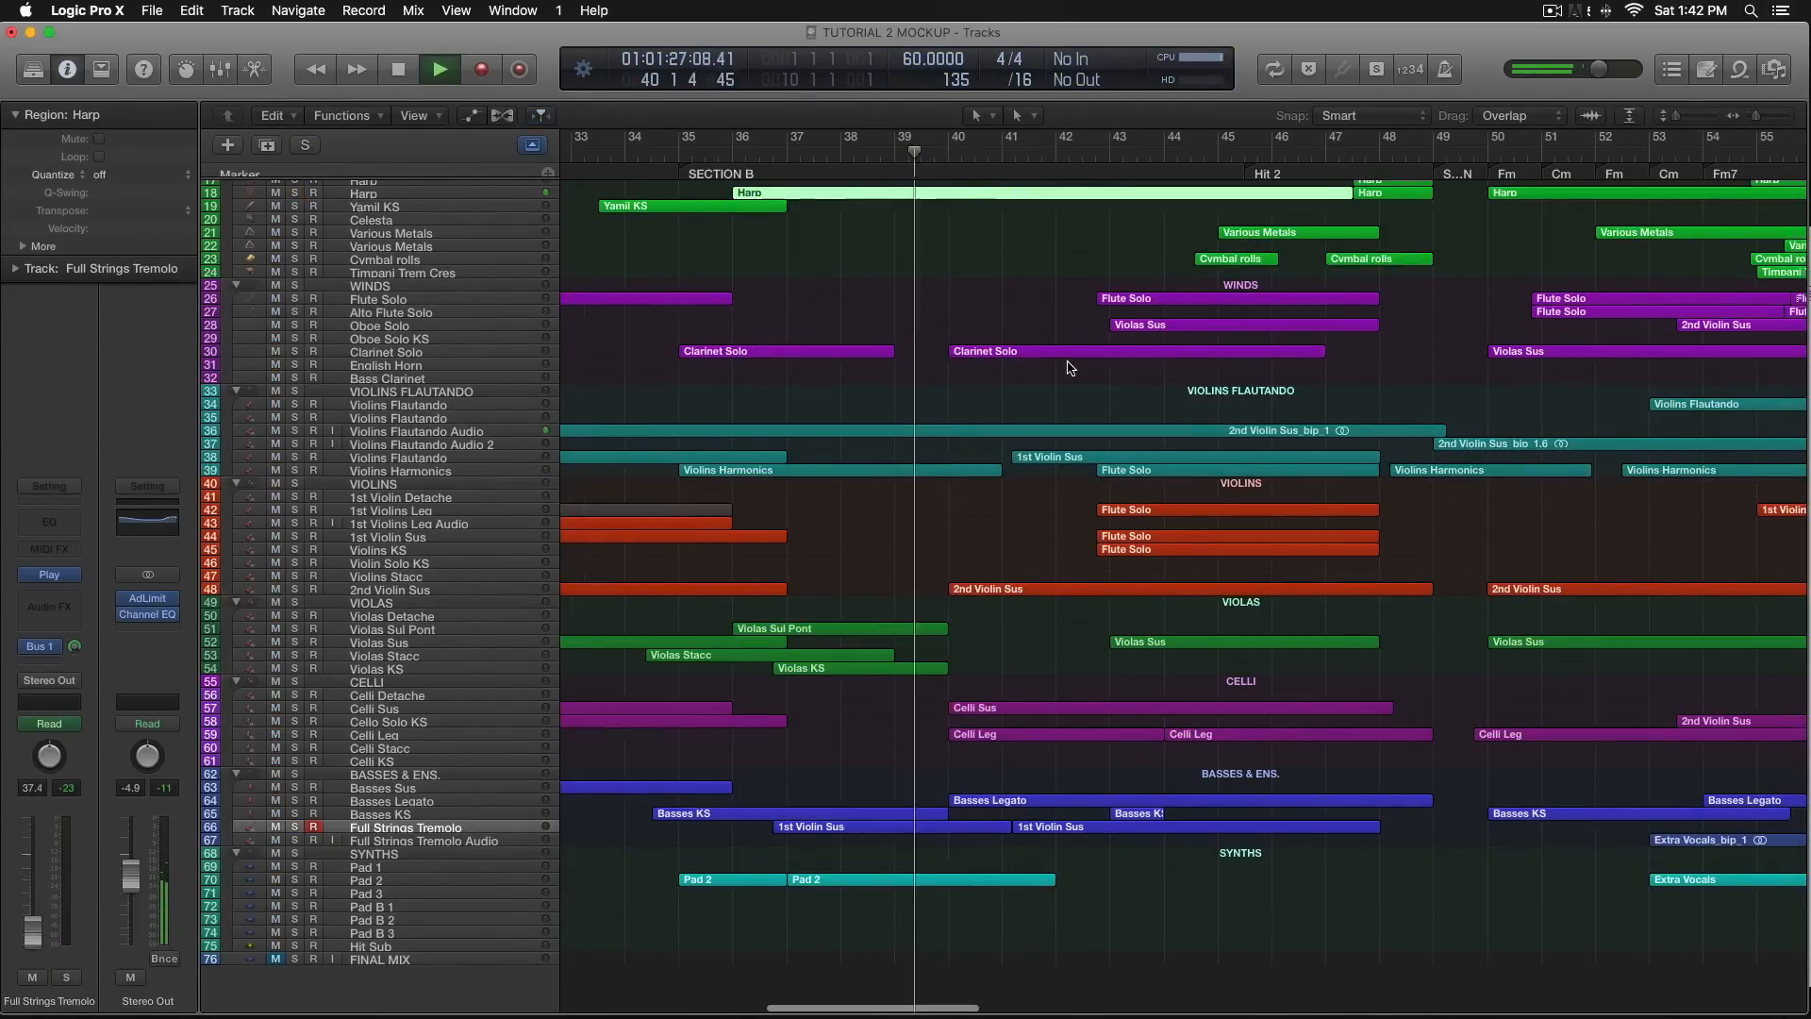
{"action": "scroll", "coordinate": [1072, 369], "scroll_direction": "up", "scroll_amount": 1}
{"action": "scroll", "coordinate": [1070, 368], "scroll_direction": "up", "scroll_amount": 1}
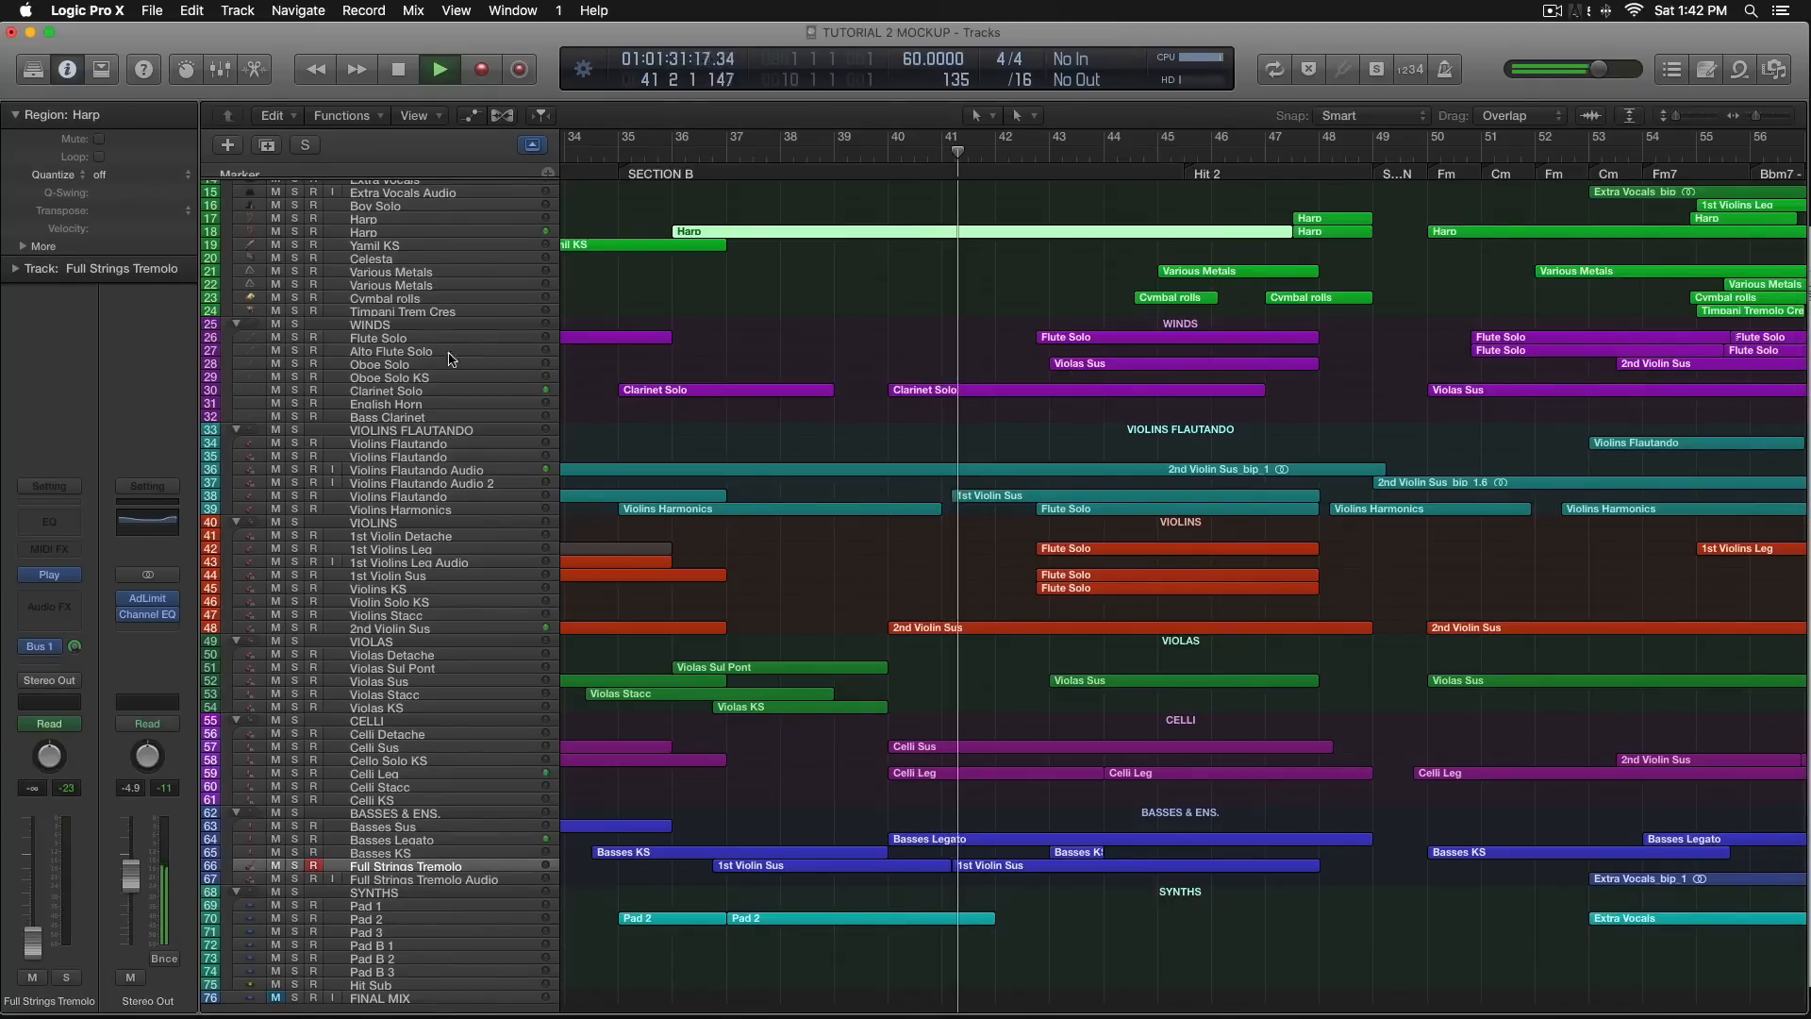
Solo the VIOLINS FLAUTANDO, VIOLINS, VIOLAS and CELLI groups while the playback runs.
{"action": "left_click", "coordinate": [294, 429]}
{"action": "left_click", "coordinate": [295, 523]}
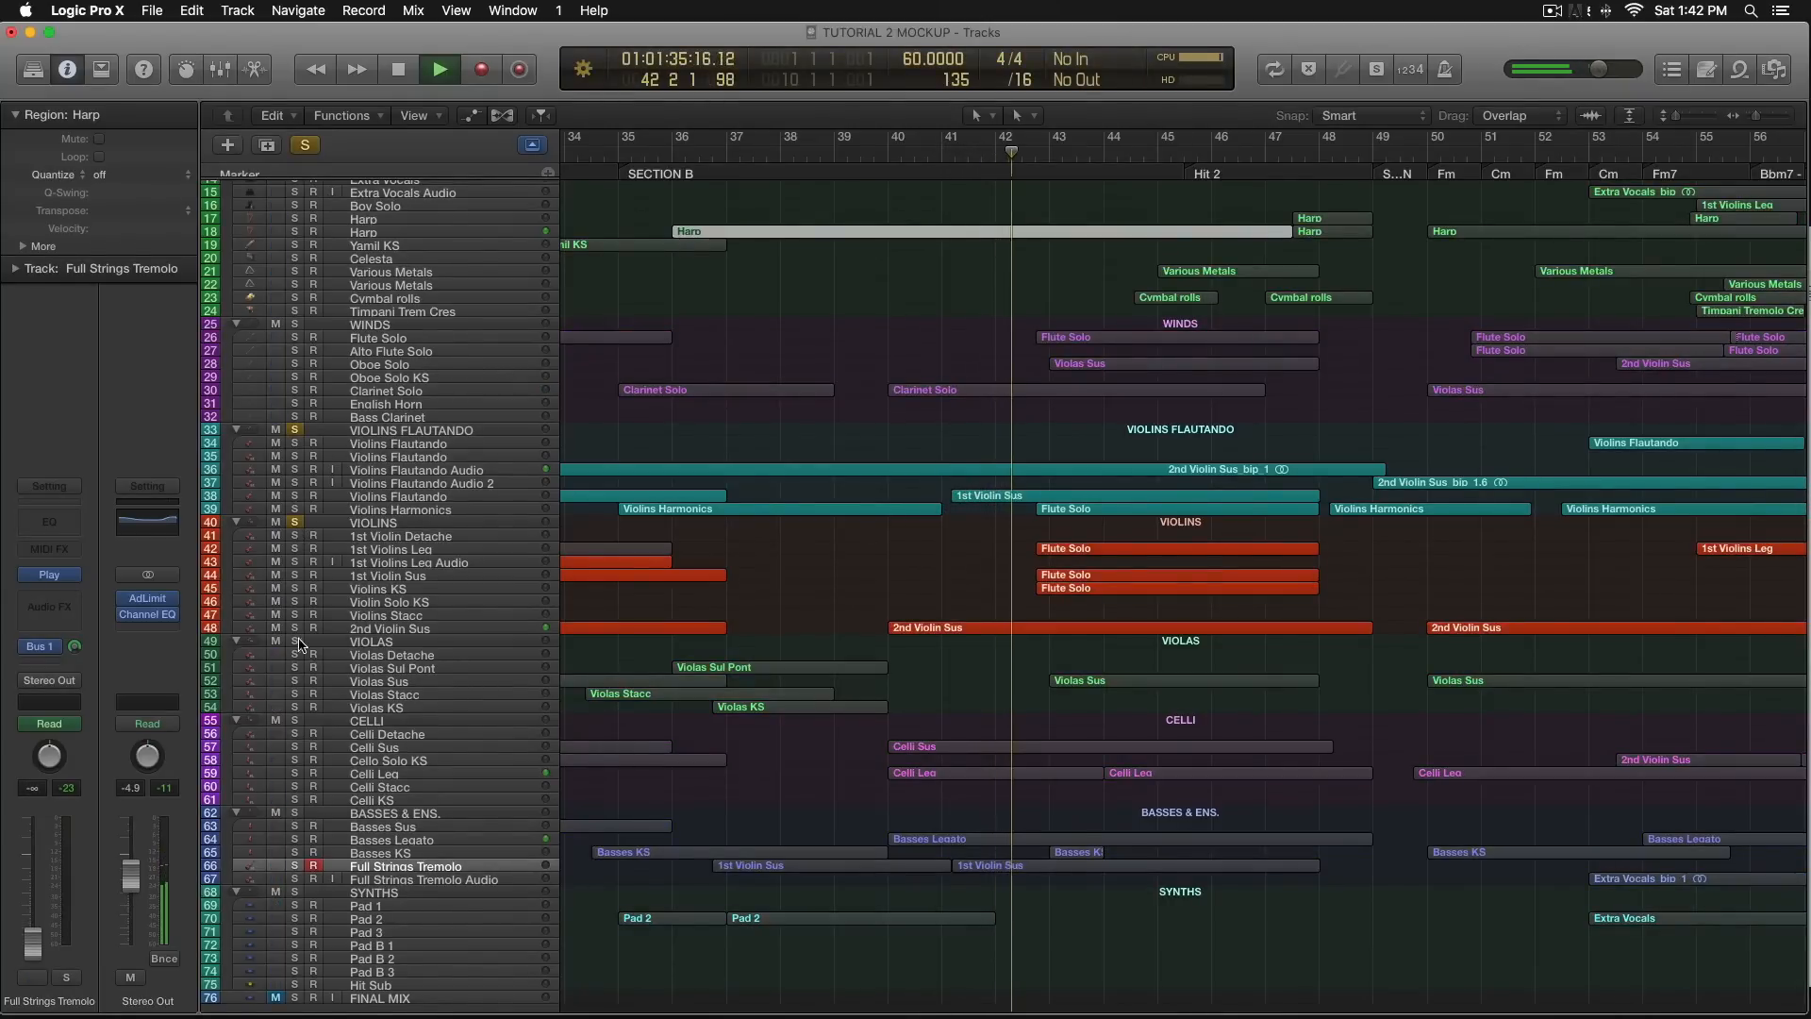
{"action": "left_click", "coordinate": [294, 642]}
{"action": "left_click", "coordinate": [295, 721]}
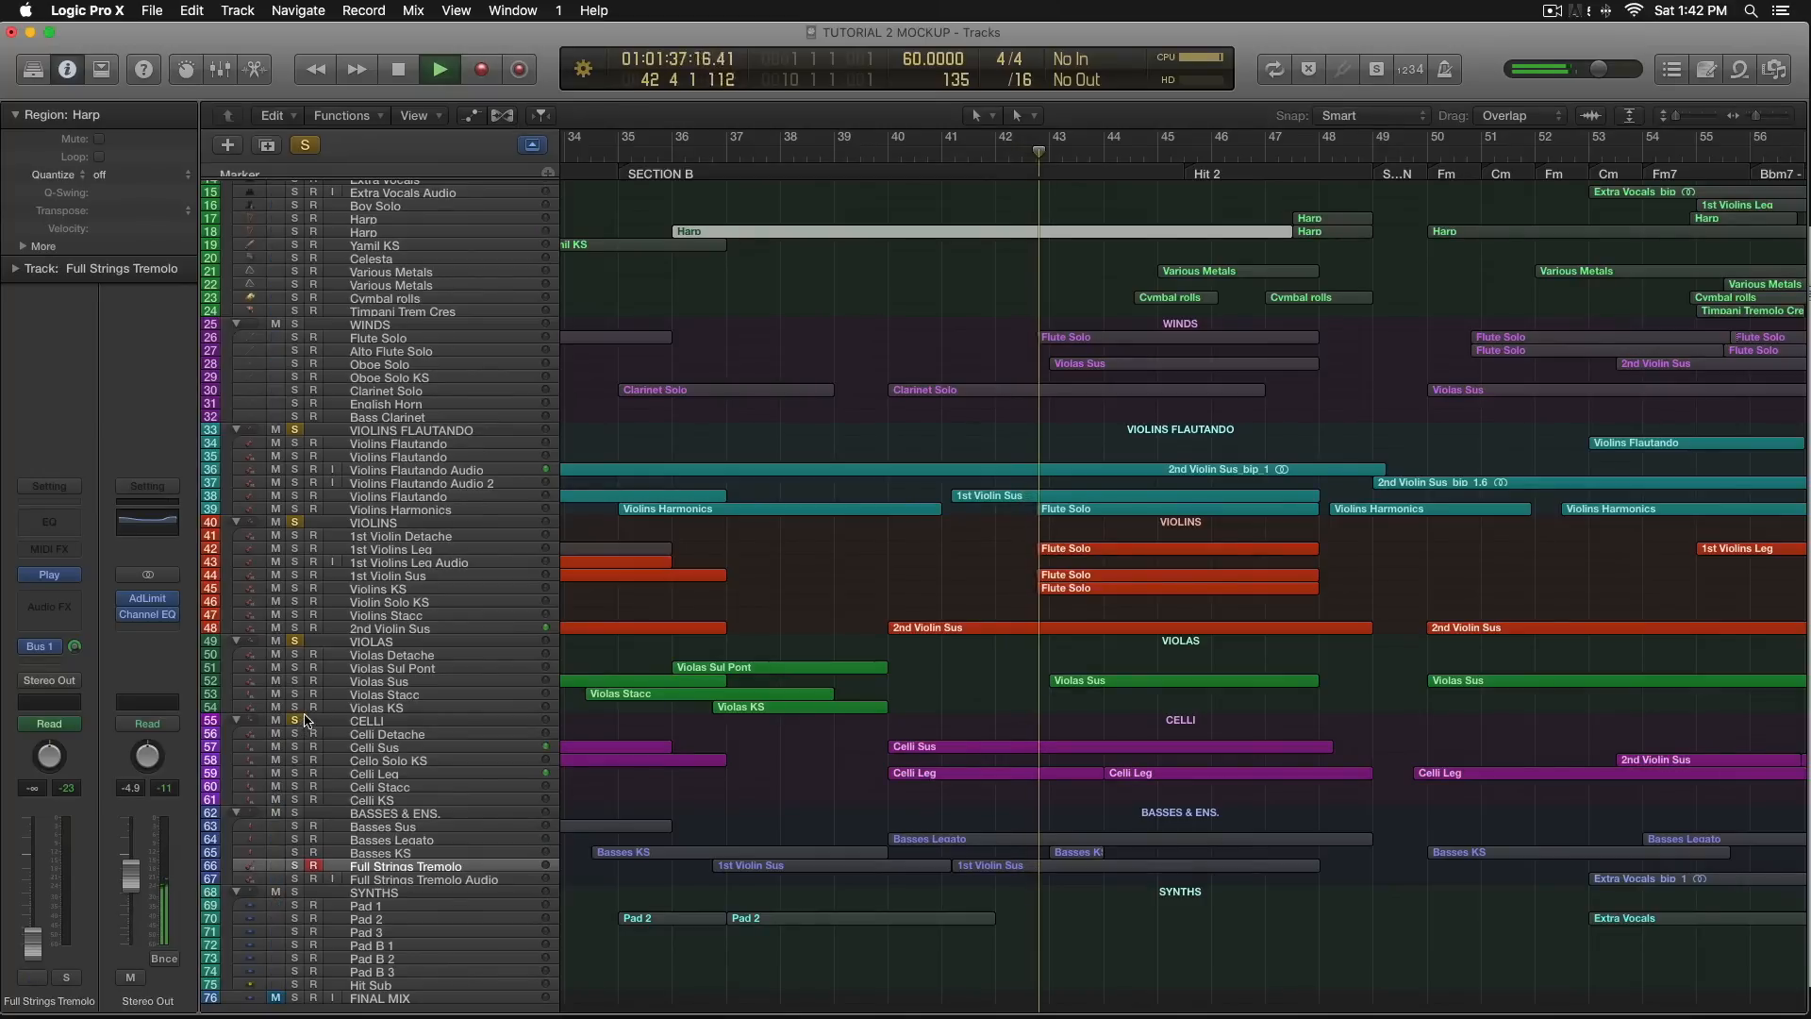
Stop playback, clear all solos, and place the playhead at bar 49, the start of Section C.
{"action": "scroll", "coordinate": [320, 262], "scroll_direction": "up", "scroll_amount": 5}
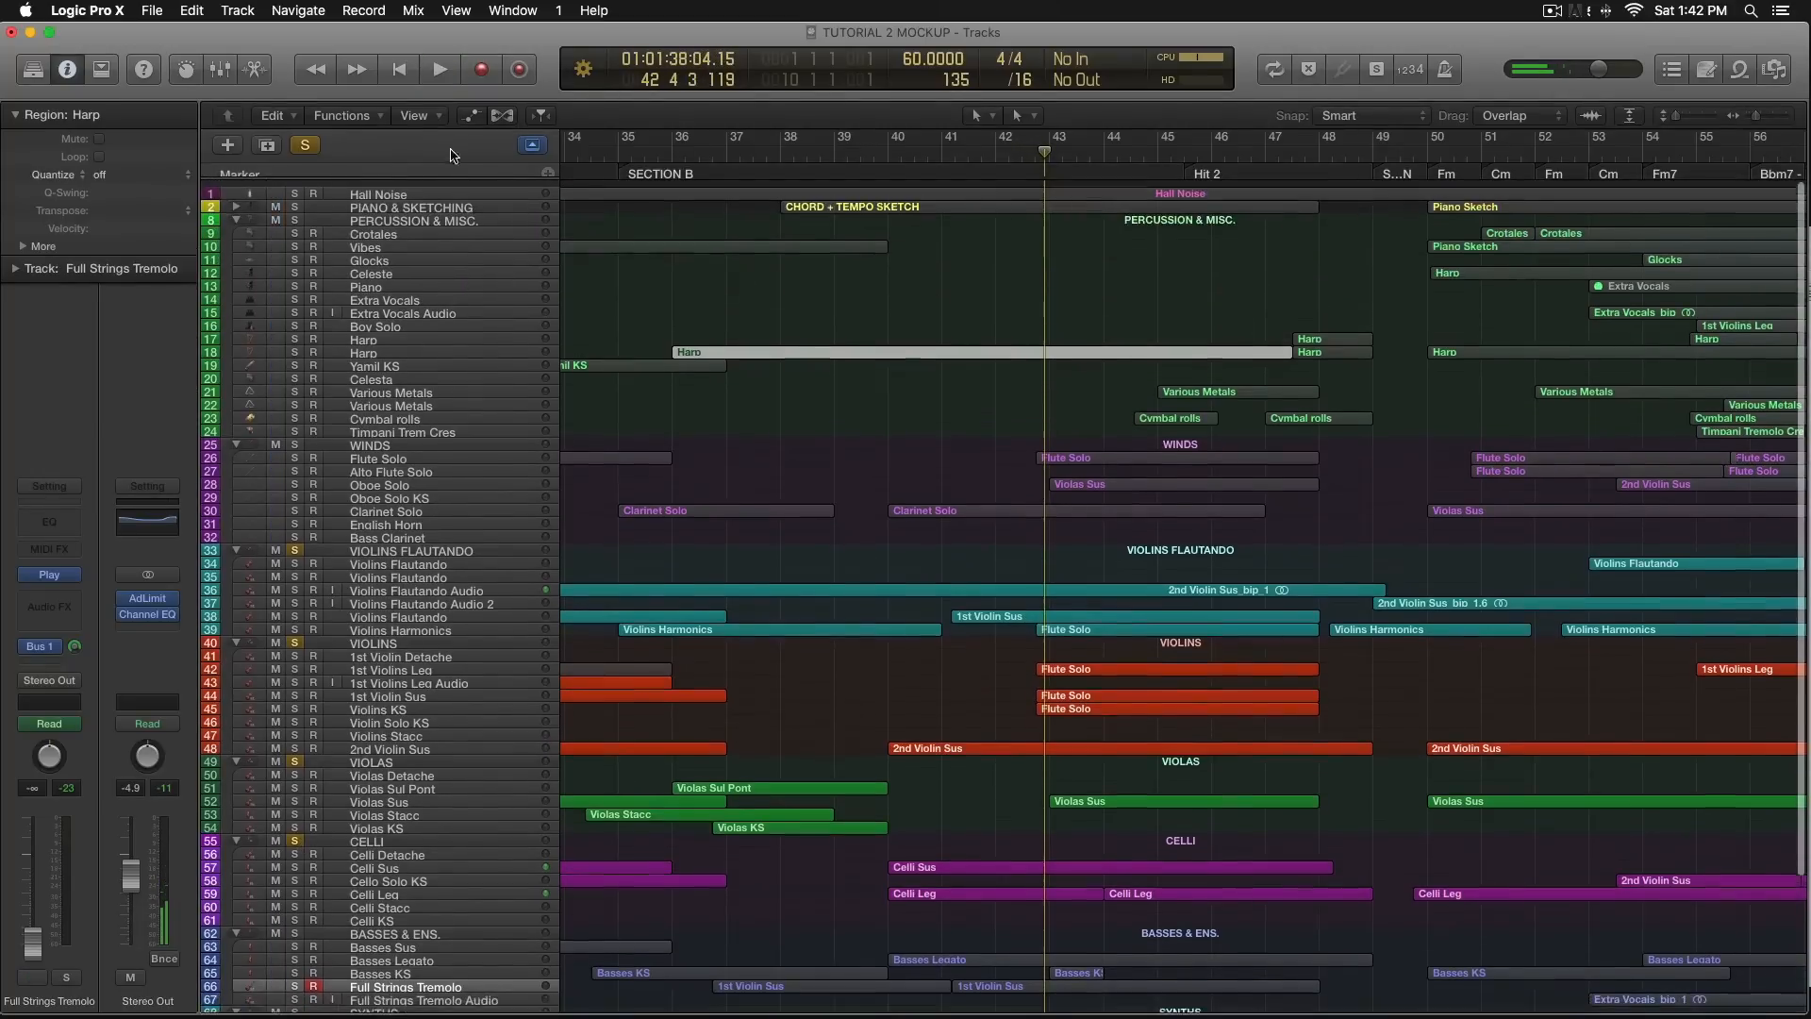
{"action": "left_click", "coordinate": [305, 144]}
{"action": "scroll", "coordinate": [1061, 444], "scroll_direction": "right", "scroll_amount": 10}
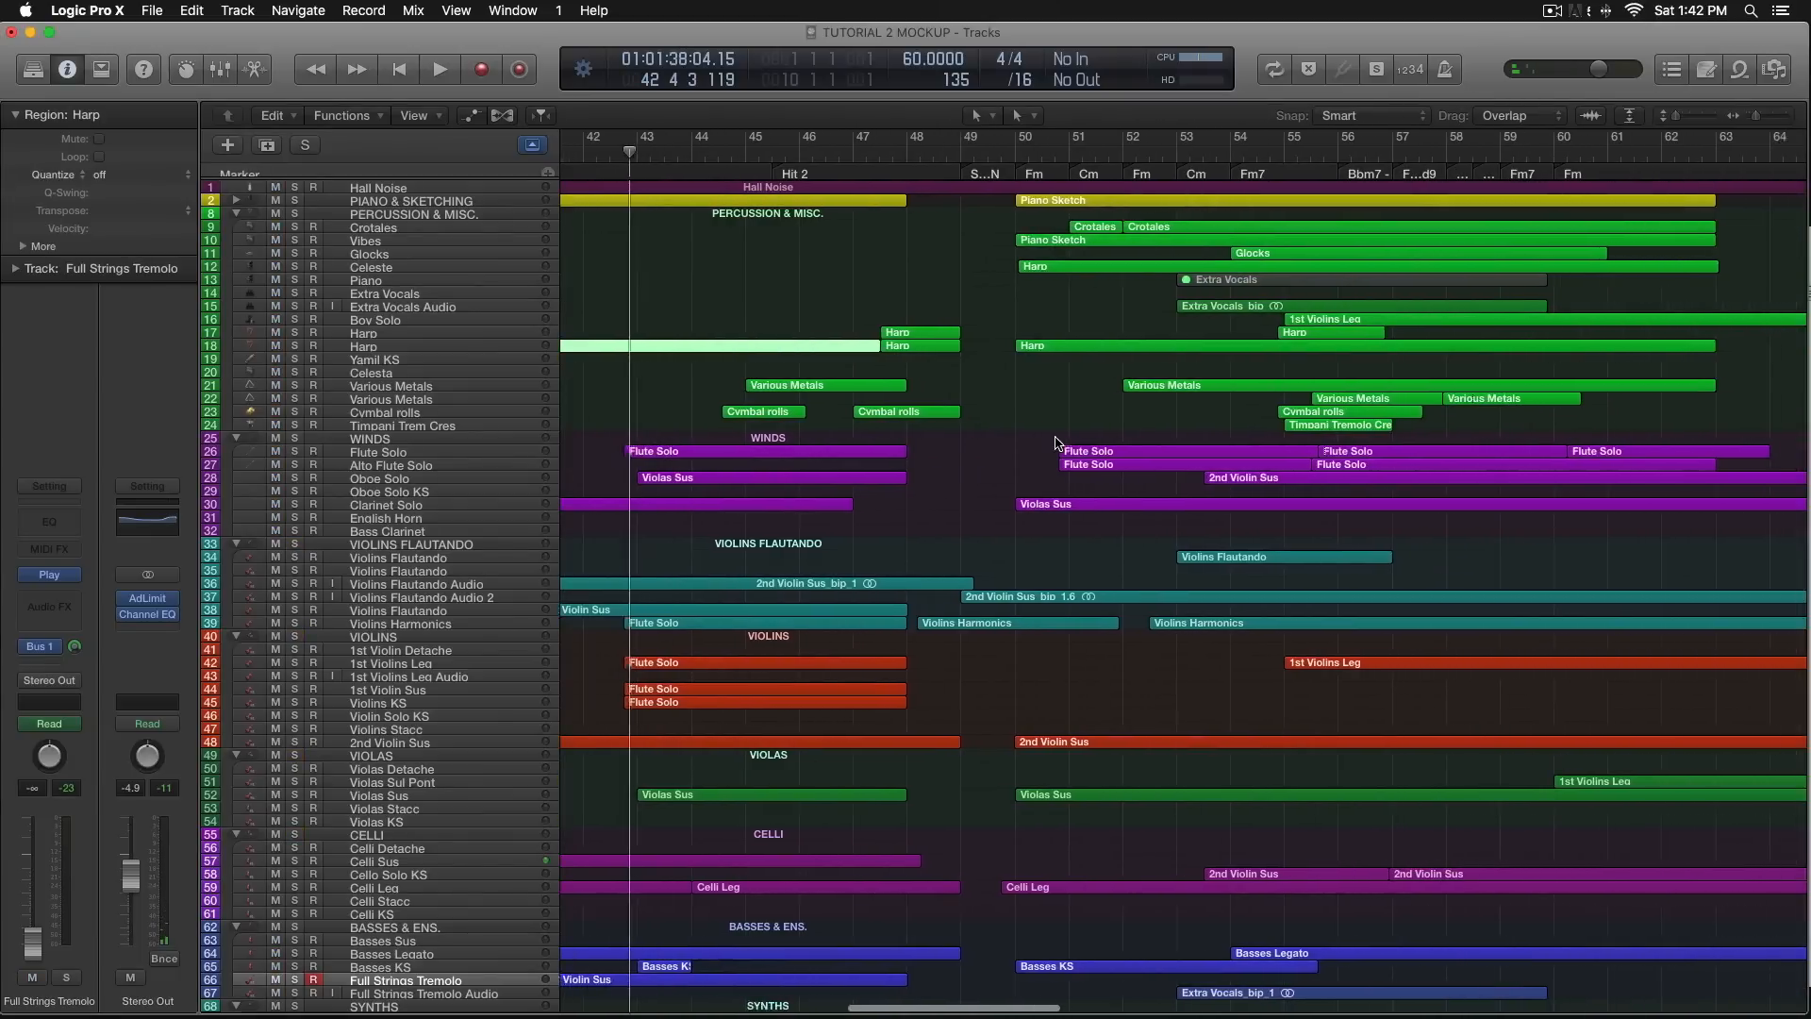
{"action": "left_click_drag", "start_coordinate": [1756, 118], "coordinate": [1767, 120]}
{"action": "scroll", "coordinate": [717, 236], "scroll_direction": "right", "scroll_amount": 6}
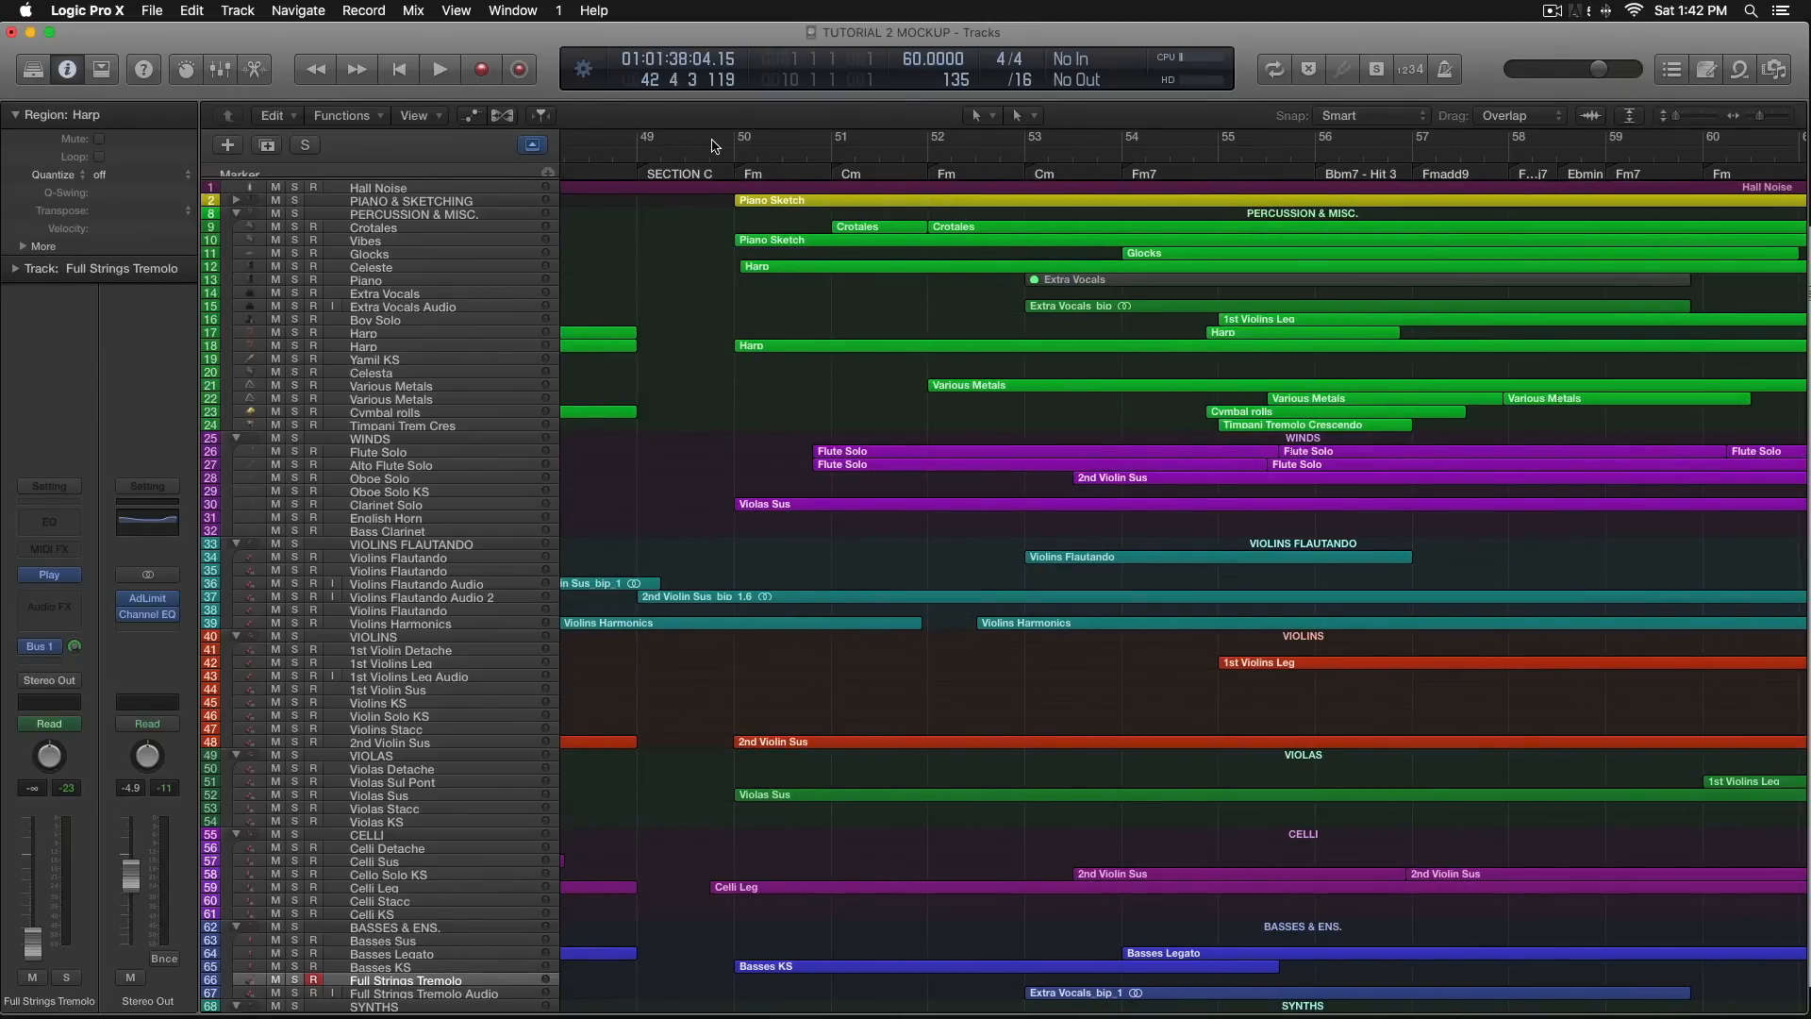
{"action": "left_click", "coordinate": [638, 158]}
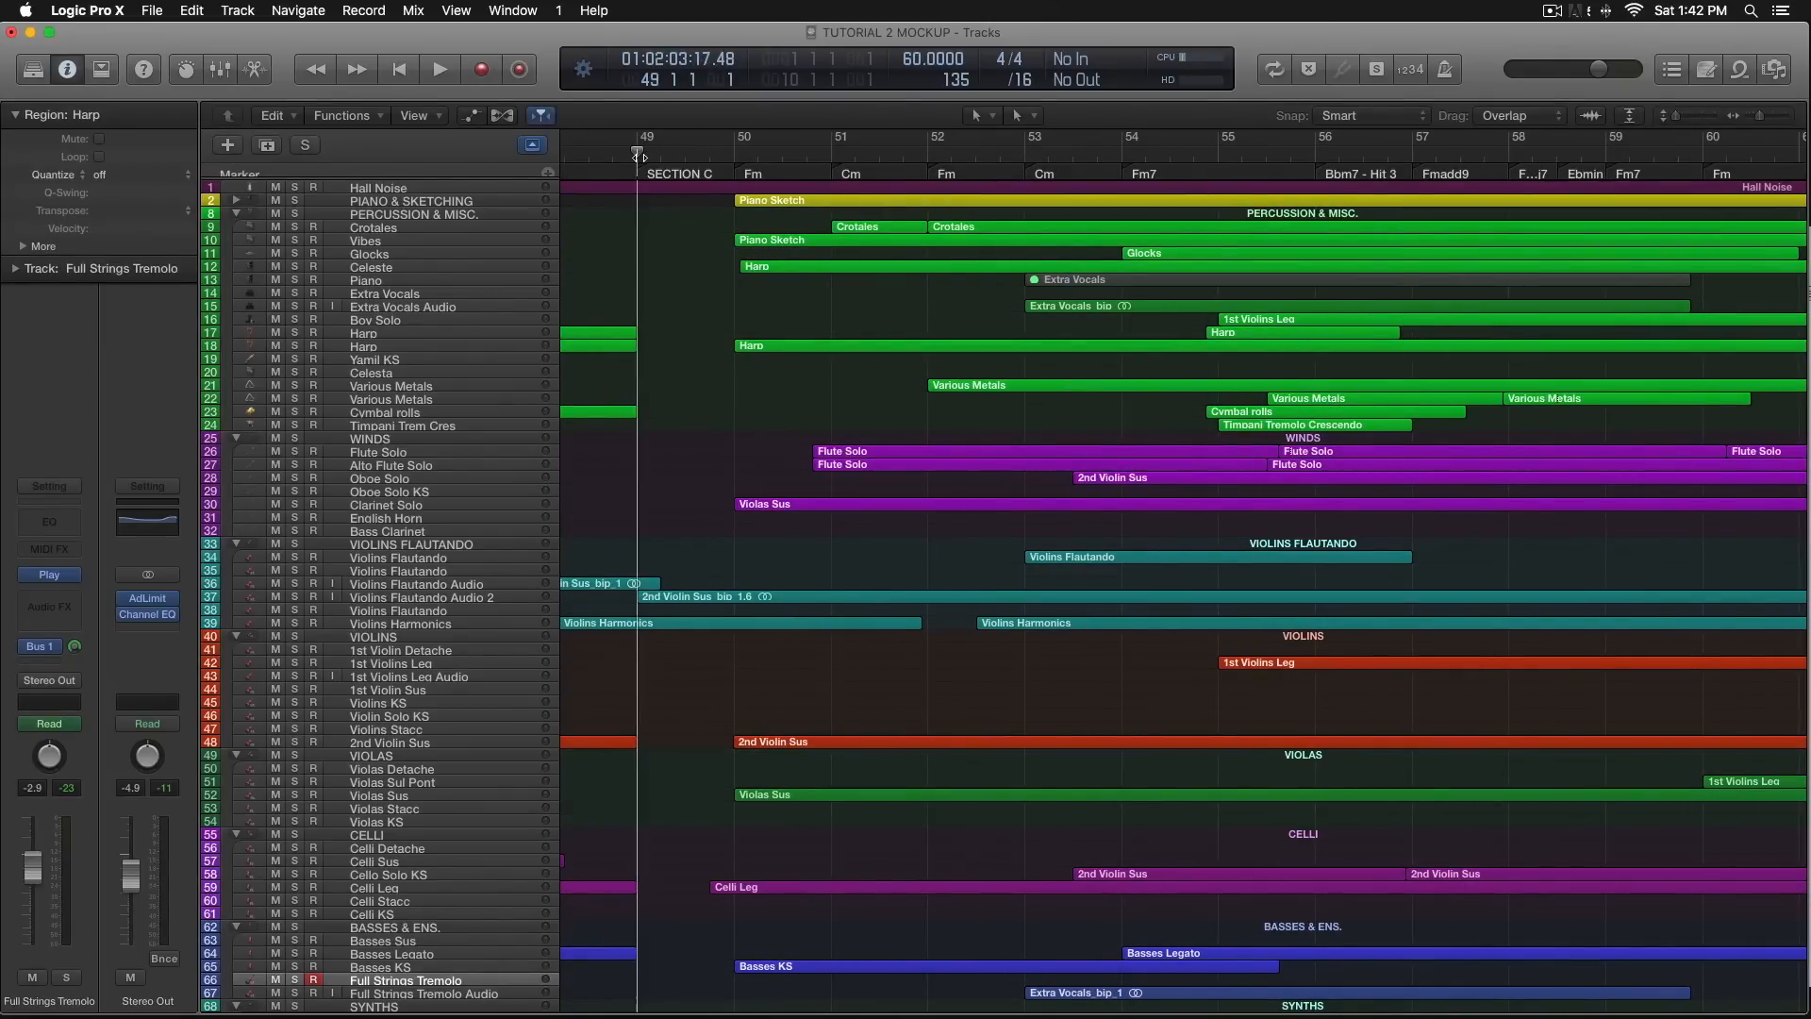
Solo the PERCUSSION & MISC. and WINDS groups, and play the opening of Section C up to bar 53.
{"action": "left_click", "coordinate": [276, 214]}
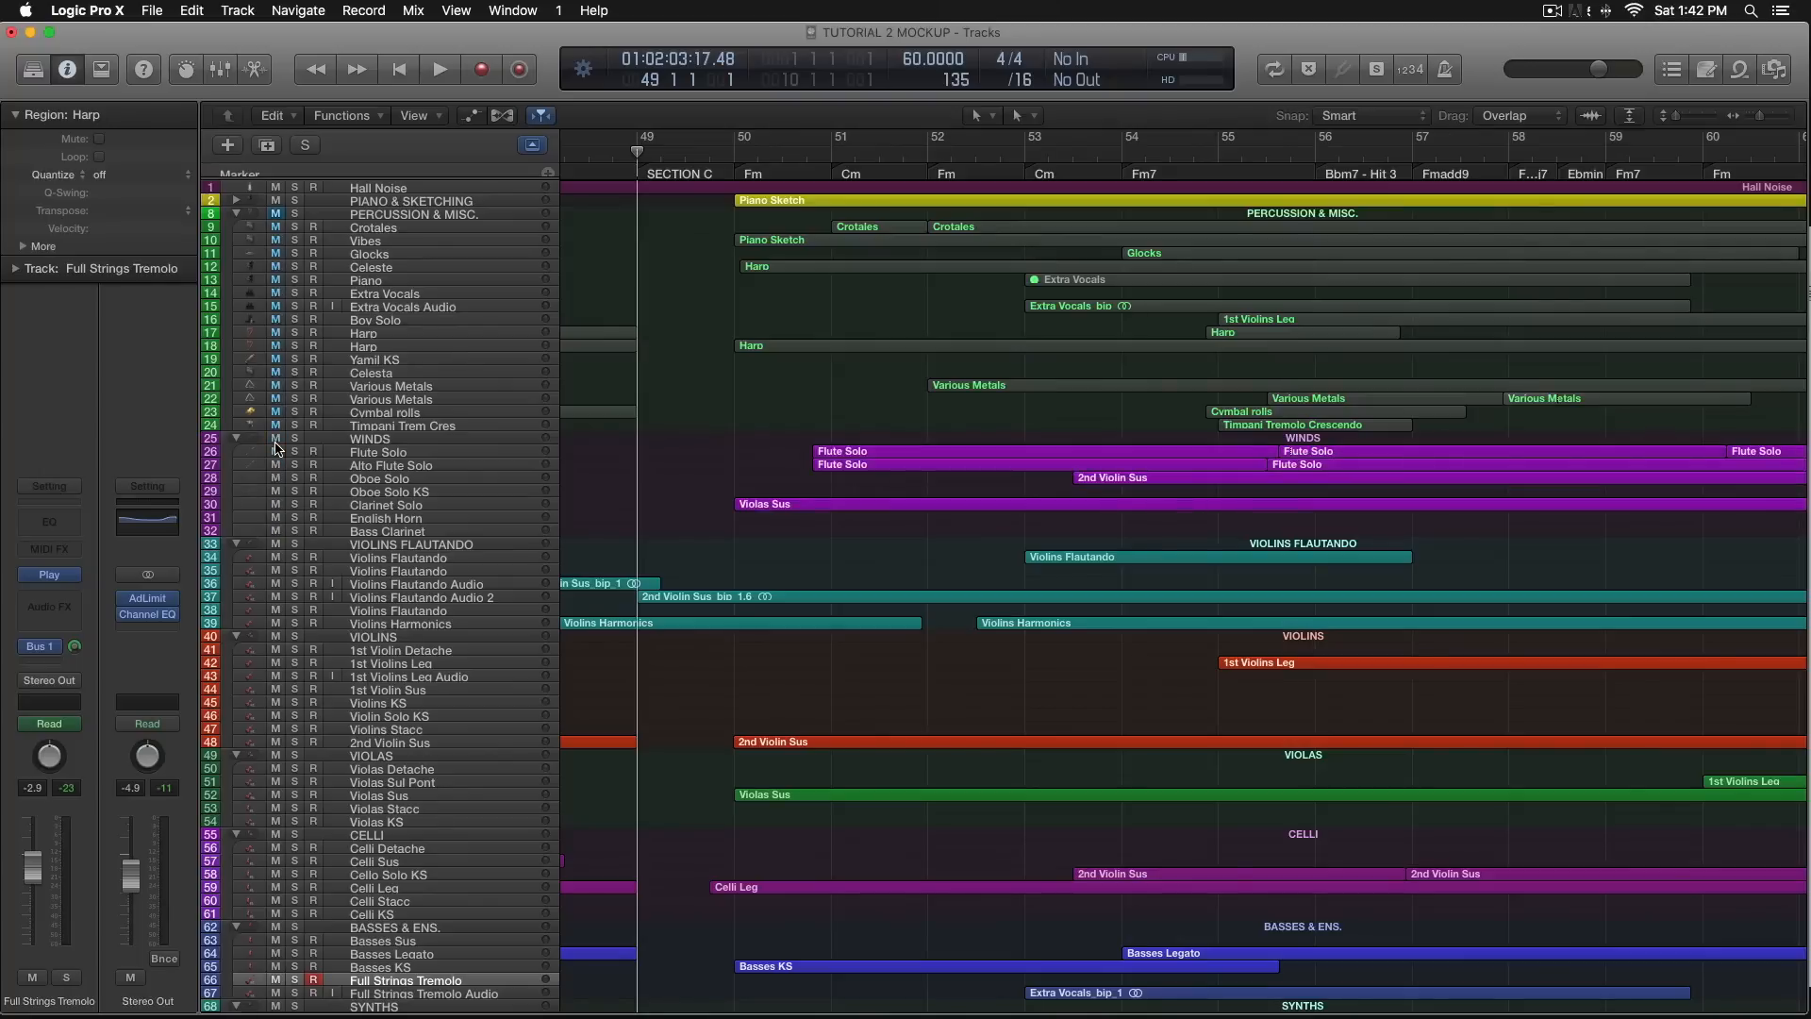
{"action": "left_click", "coordinate": [294, 216]}
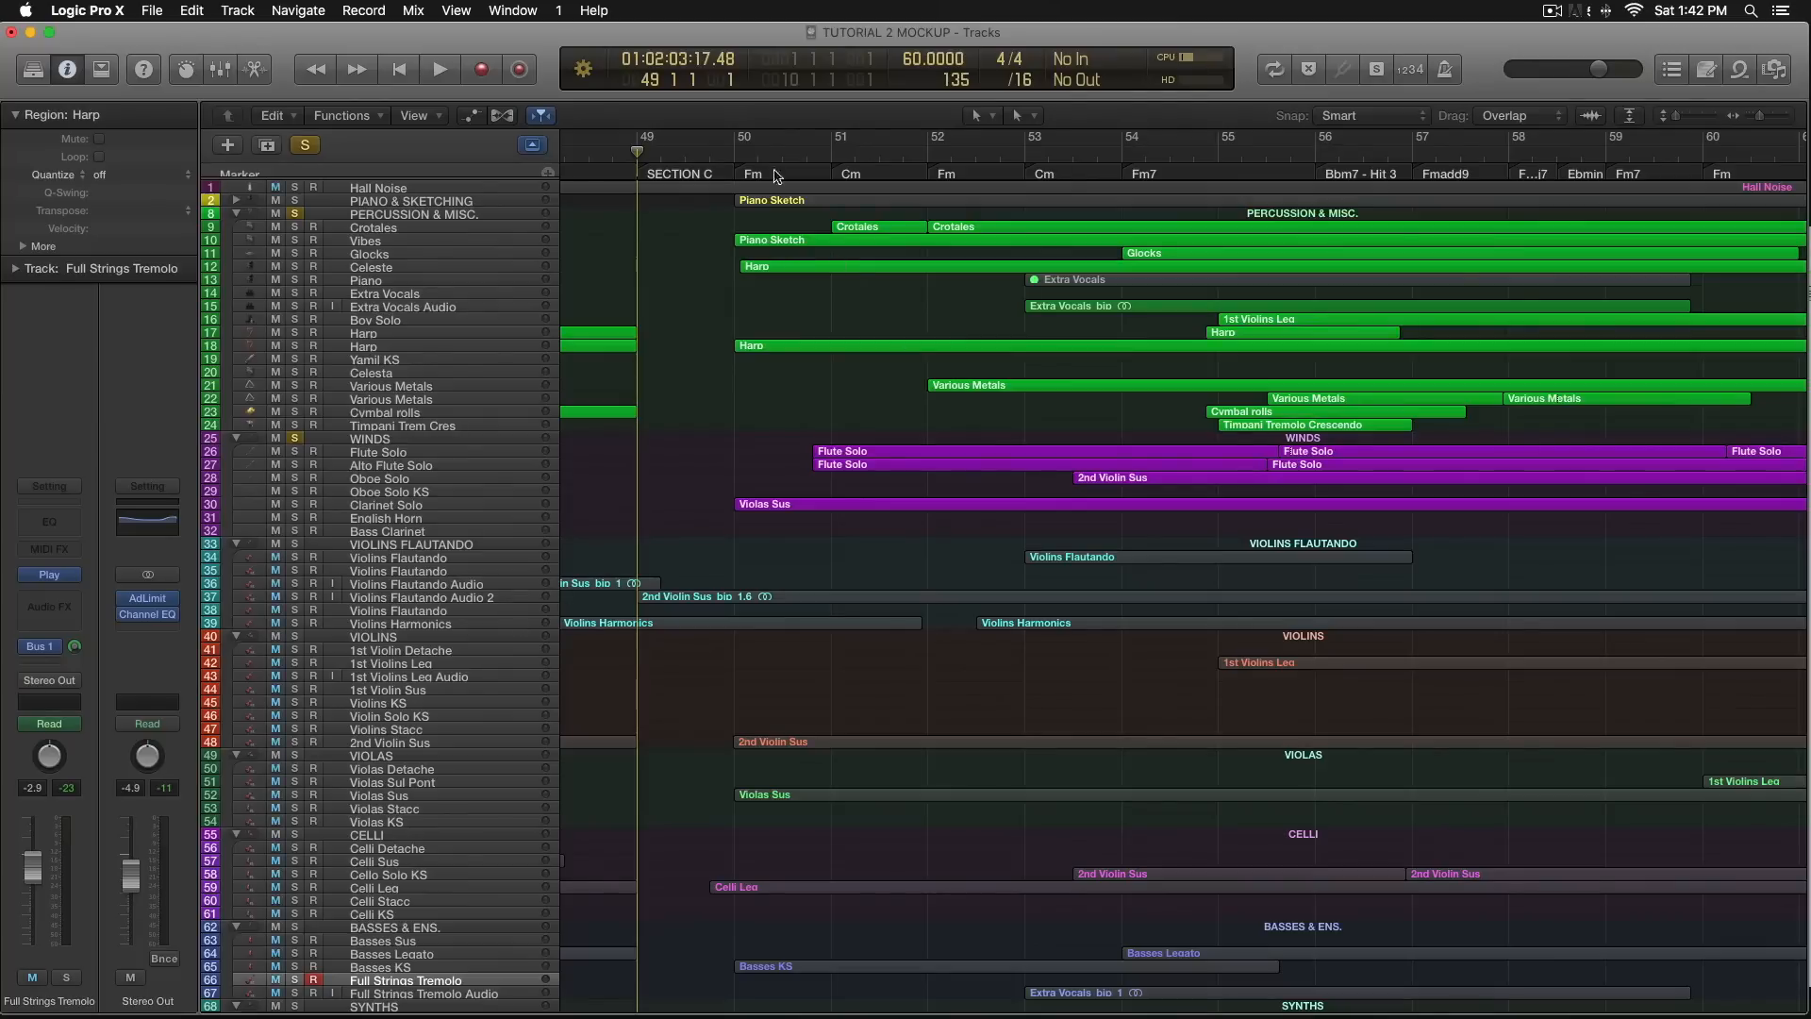
{"action": "left_click_drag", "start_coordinate": [723, 155], "coordinate": [684, 155]}
{"action": "key", "text": "space"}
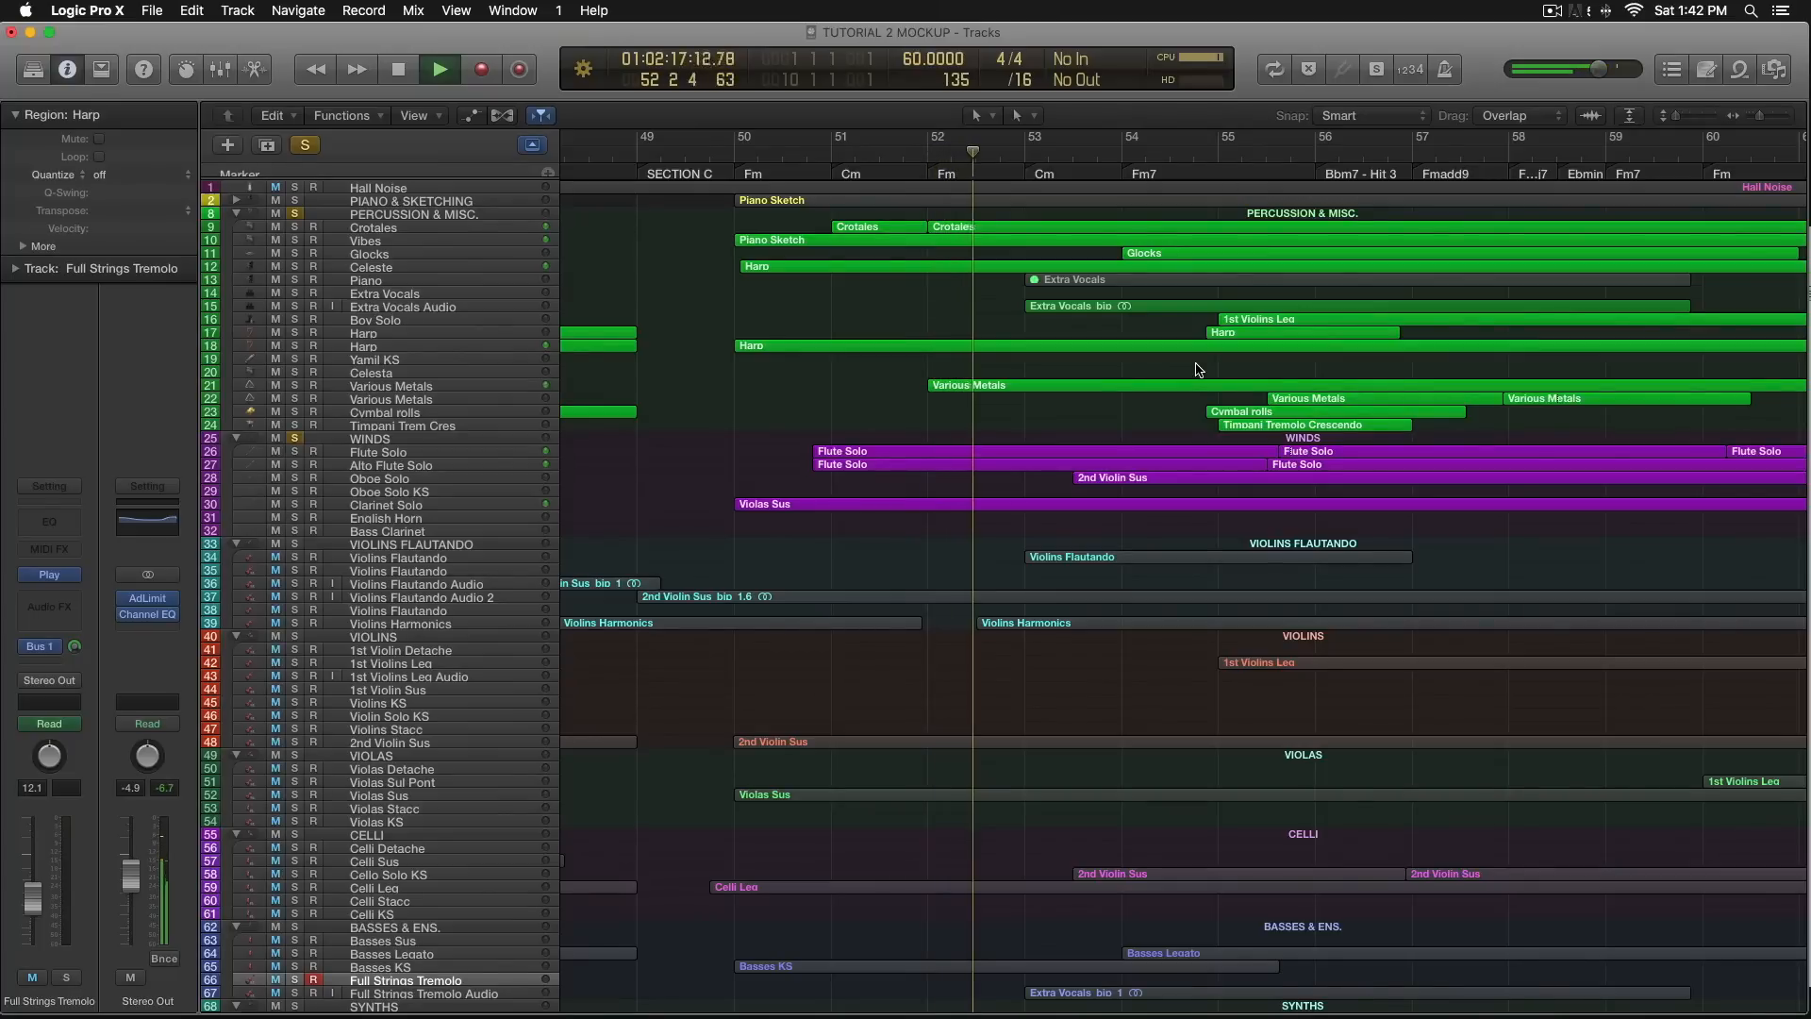
{"action": "key", "text": "space"}
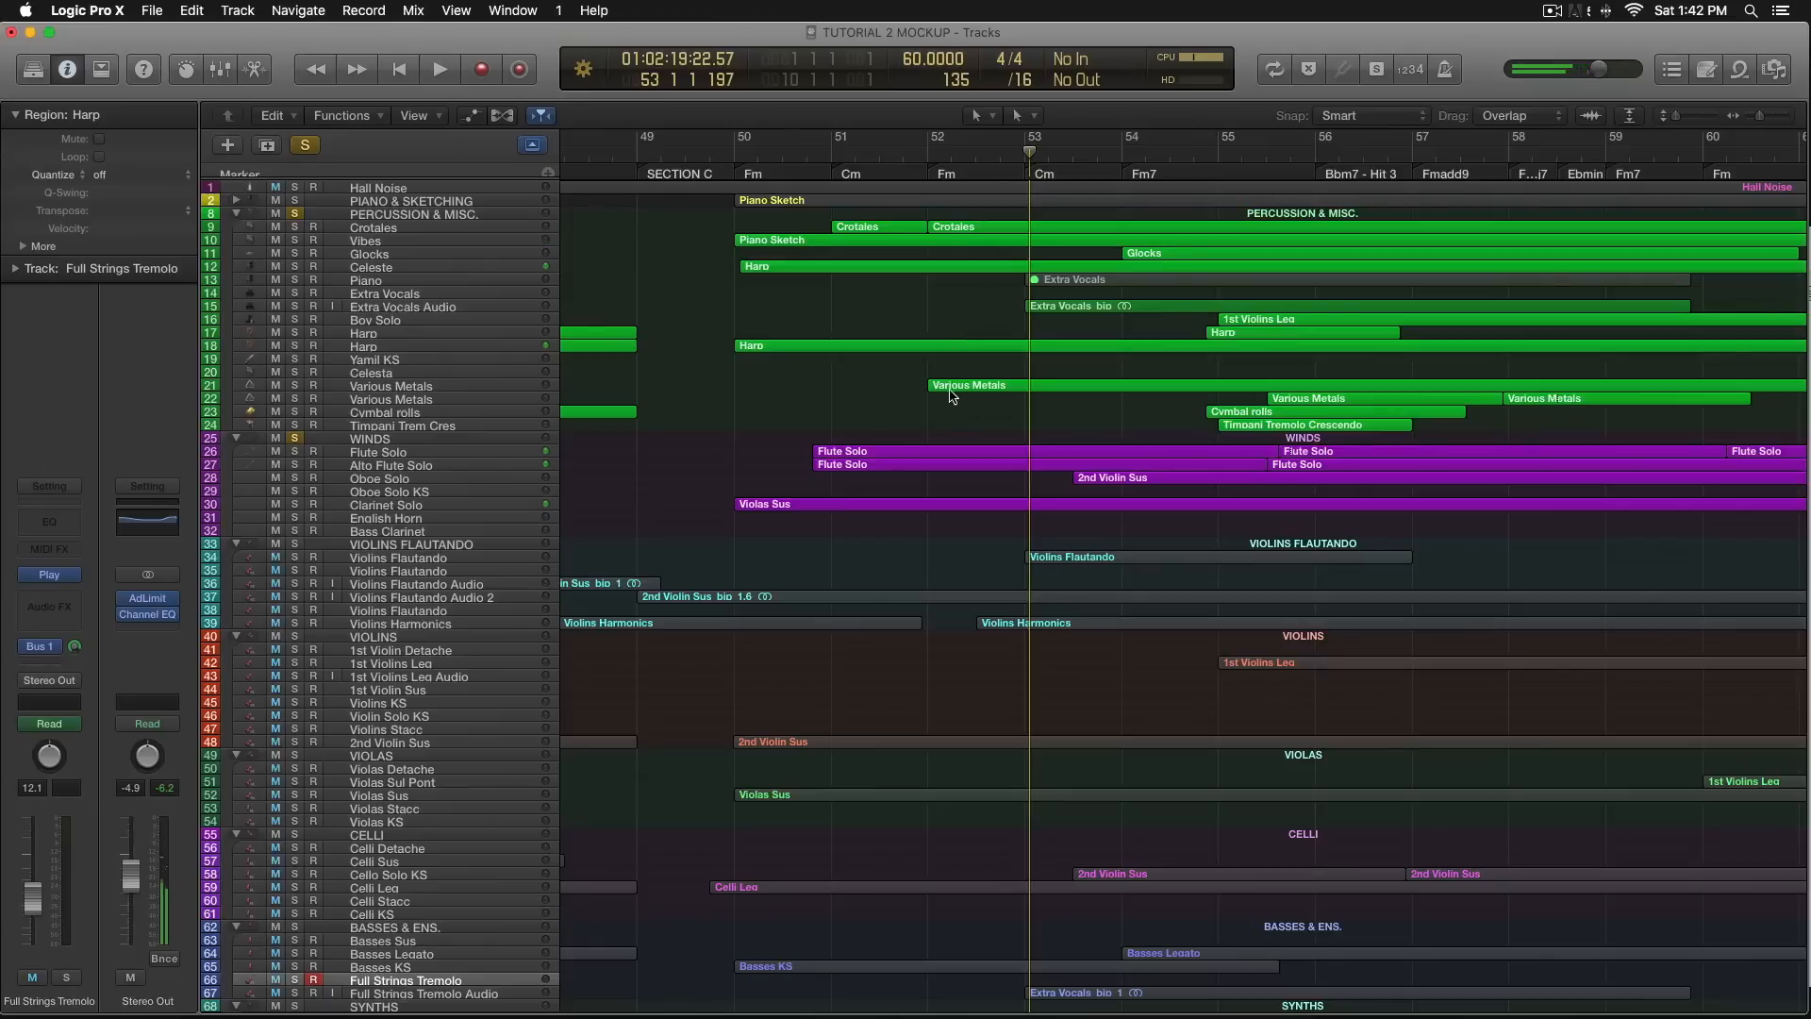
Open the Various Metals region starting at bar 52 and the first two Section C Flute Solo regions together in the Piano Roll.
{"action": "left_click", "coordinate": [949, 389]}
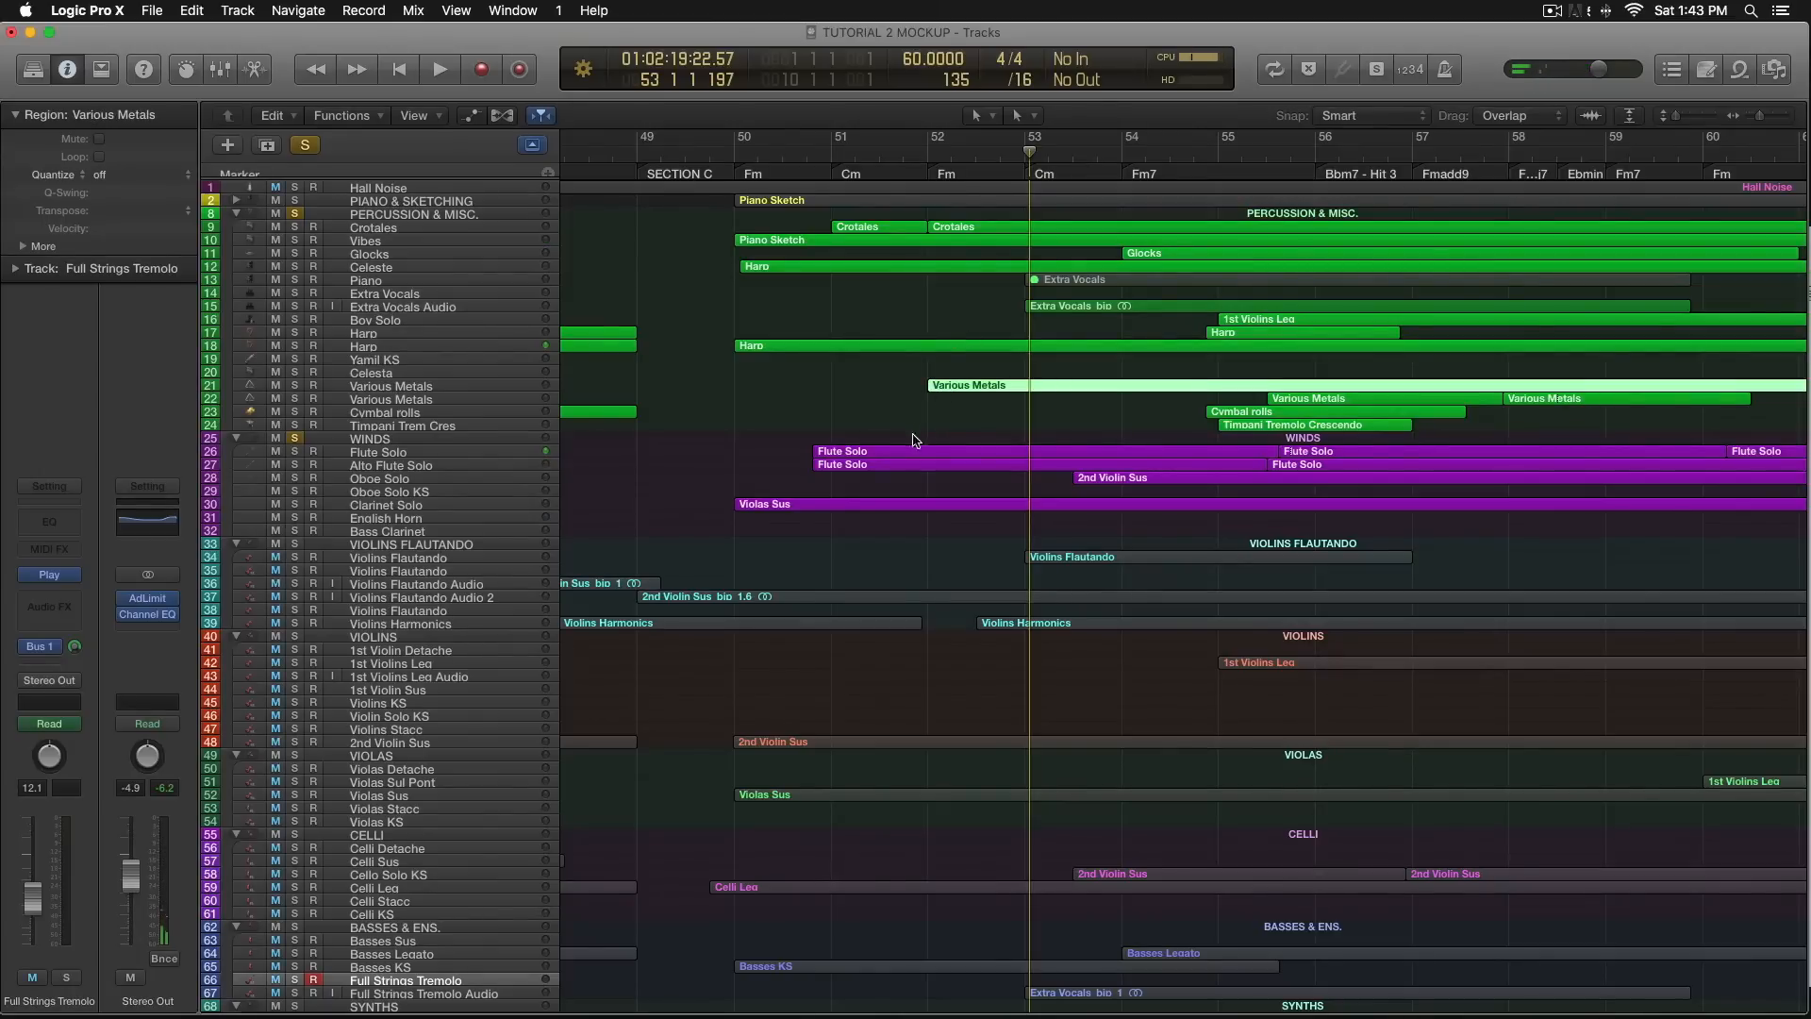
{"action": "left_click", "coordinate": [904, 462], "text": "shift"}
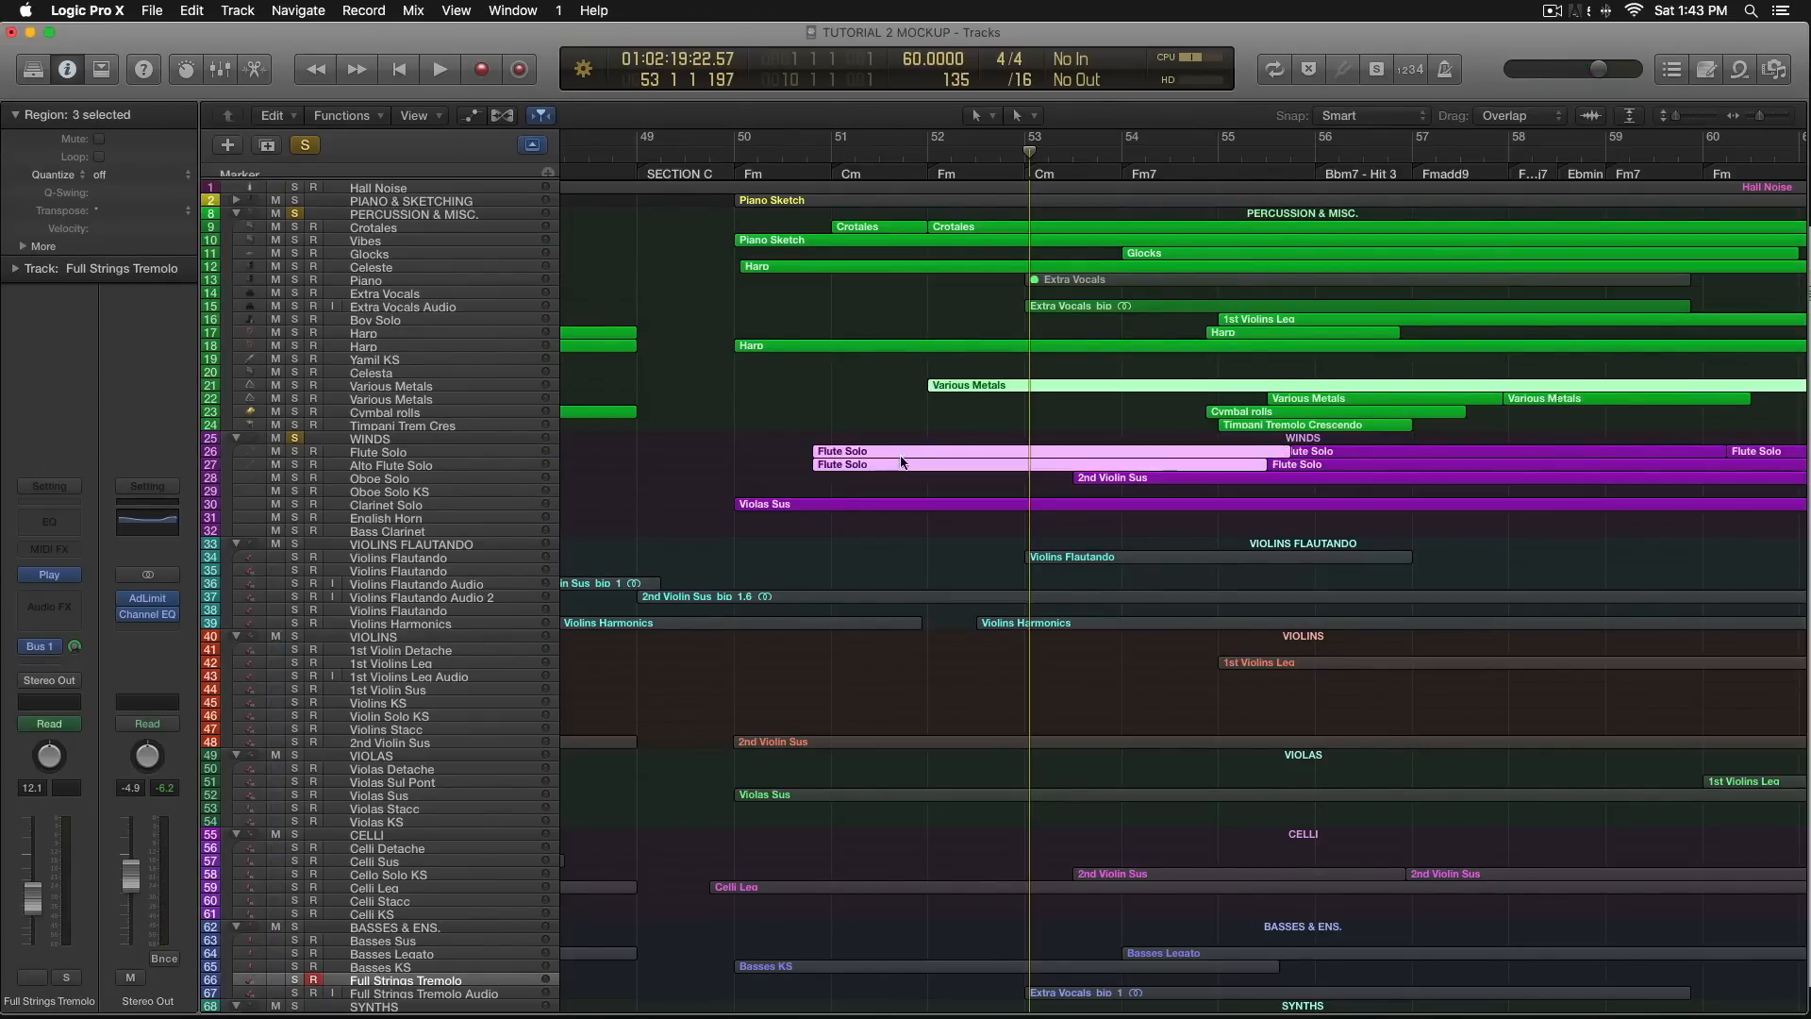
{"action": "double_click", "coordinate": [900, 450]}
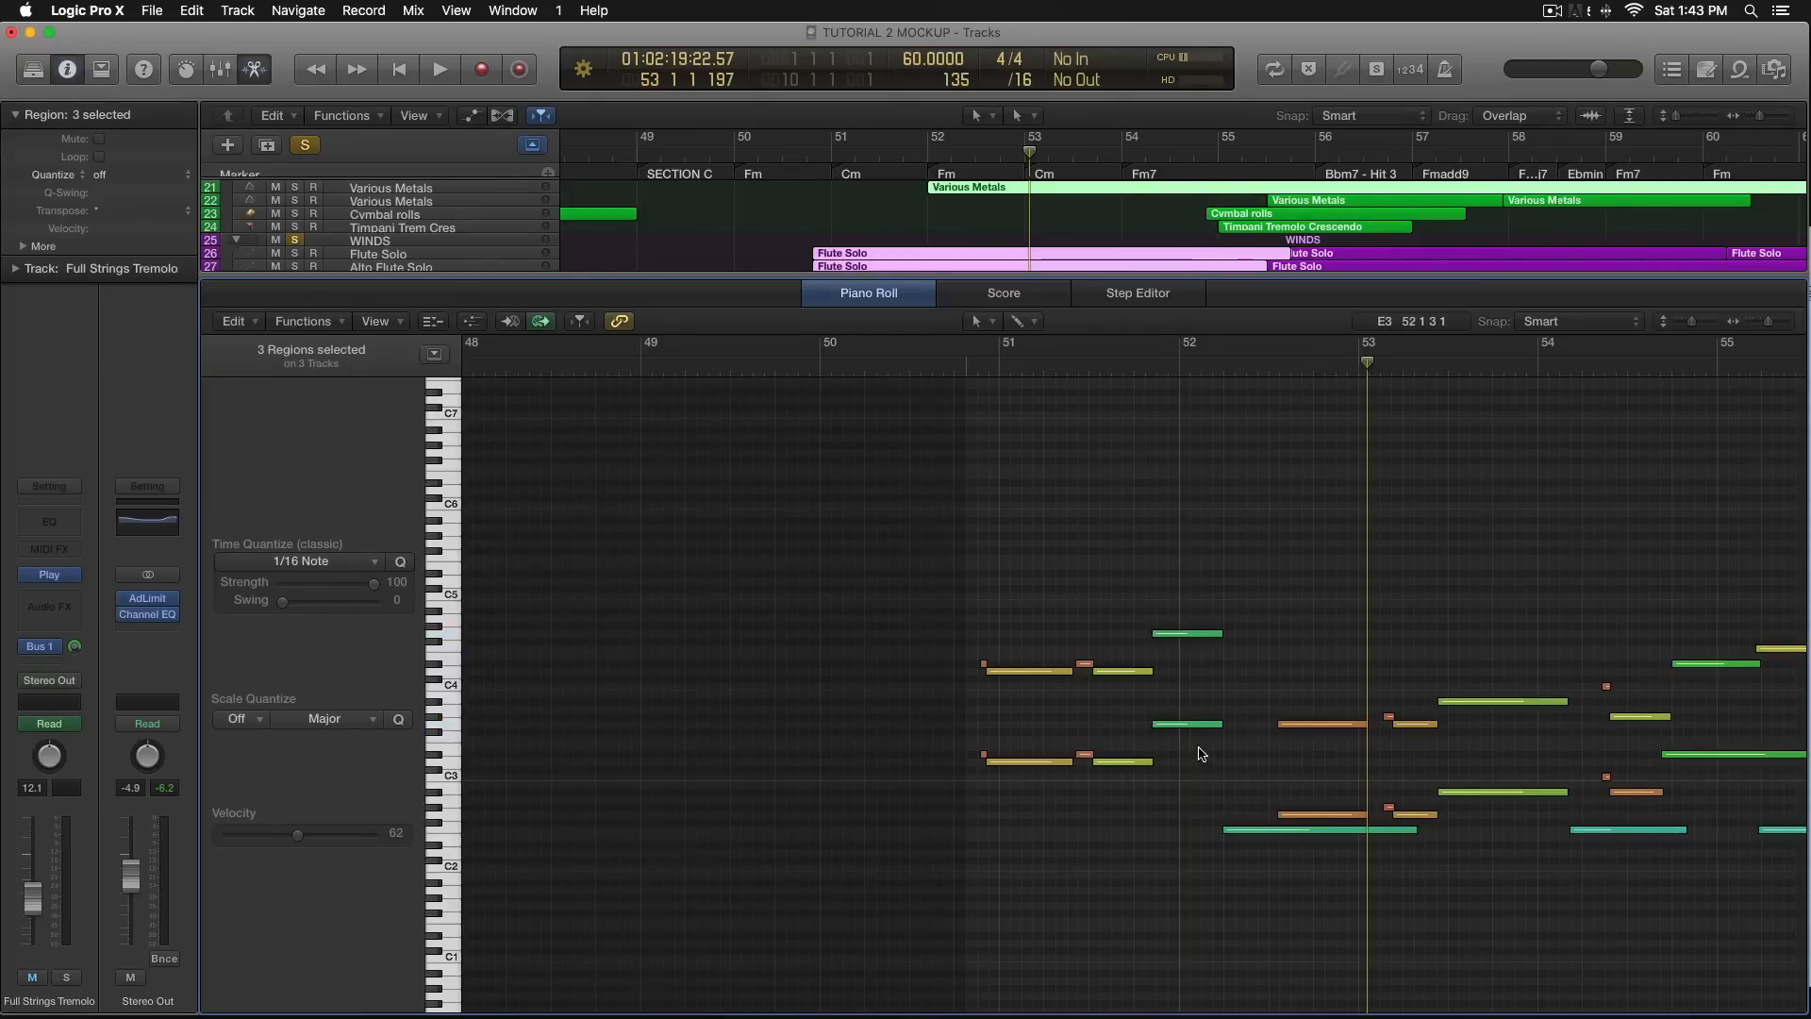
Play the flute and metals notes from the end of bar 50 to bar 54, stop playback, and close the Piano Roll.
{"action": "scroll", "coordinate": [1201, 754], "scroll_direction": "right", "scroll_amount": 3}
{"action": "left_click", "coordinate": [849, 371]}
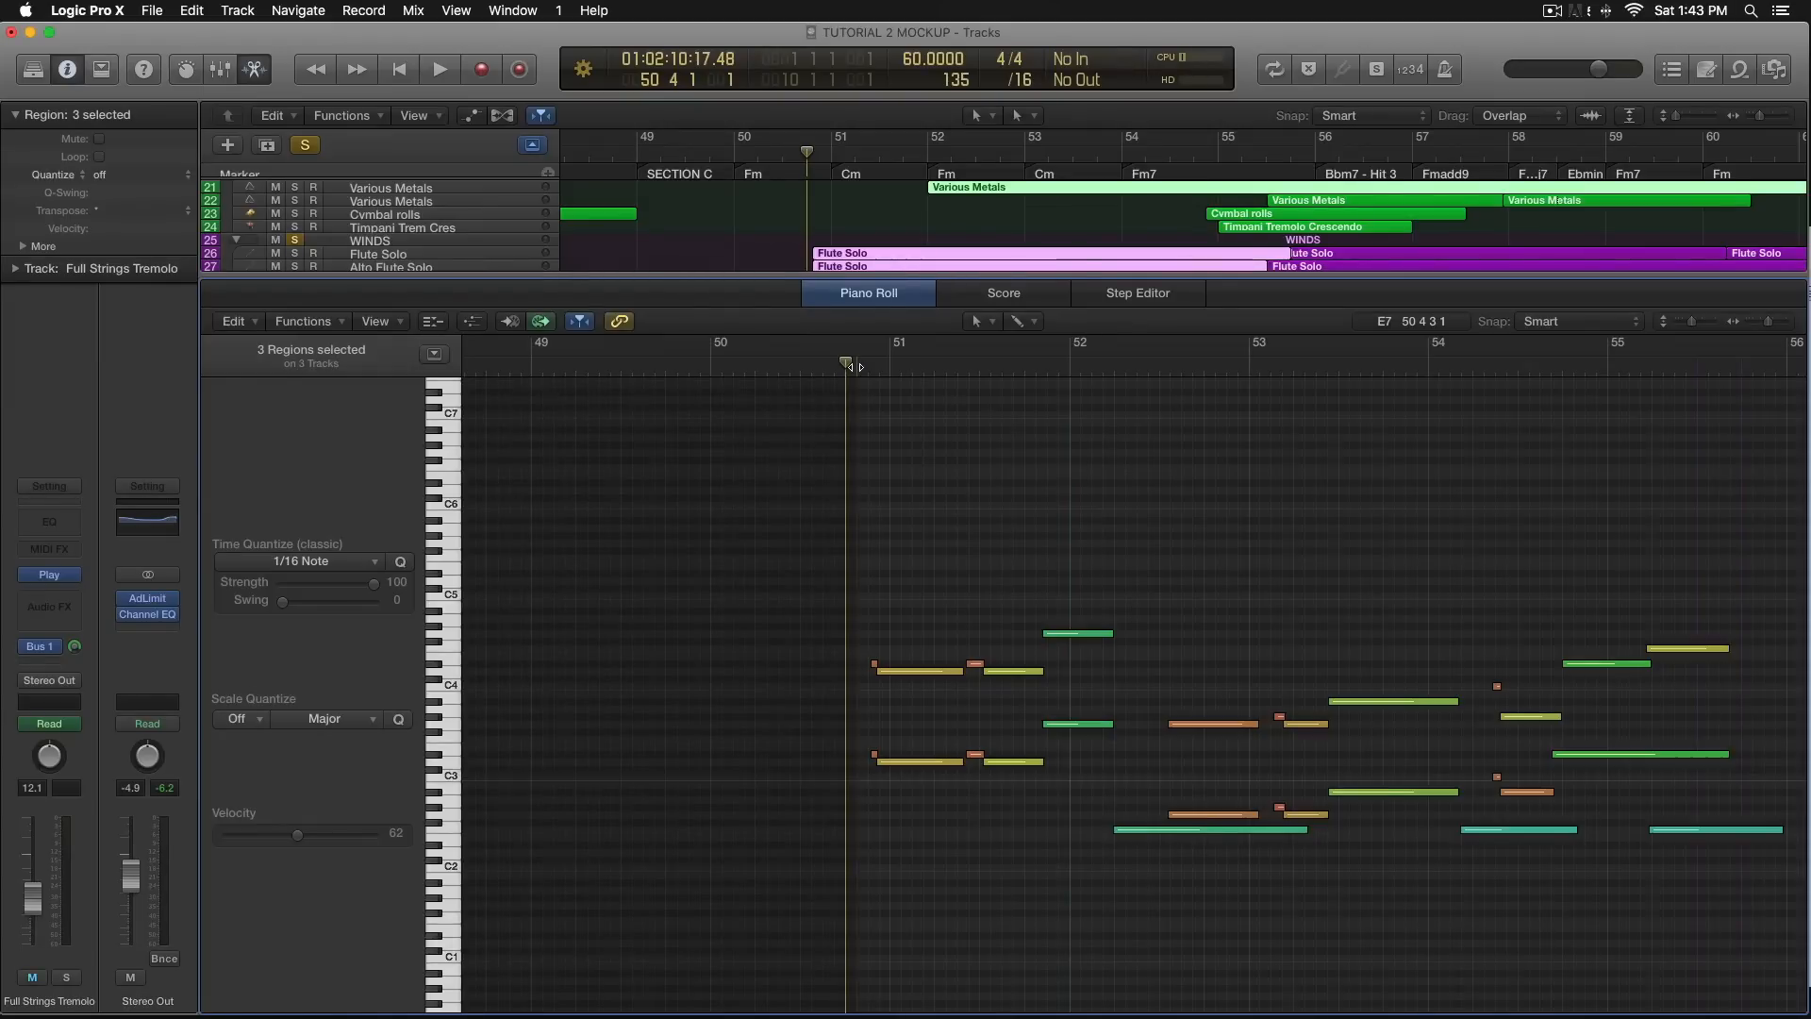
{"action": "key", "text": "space"}
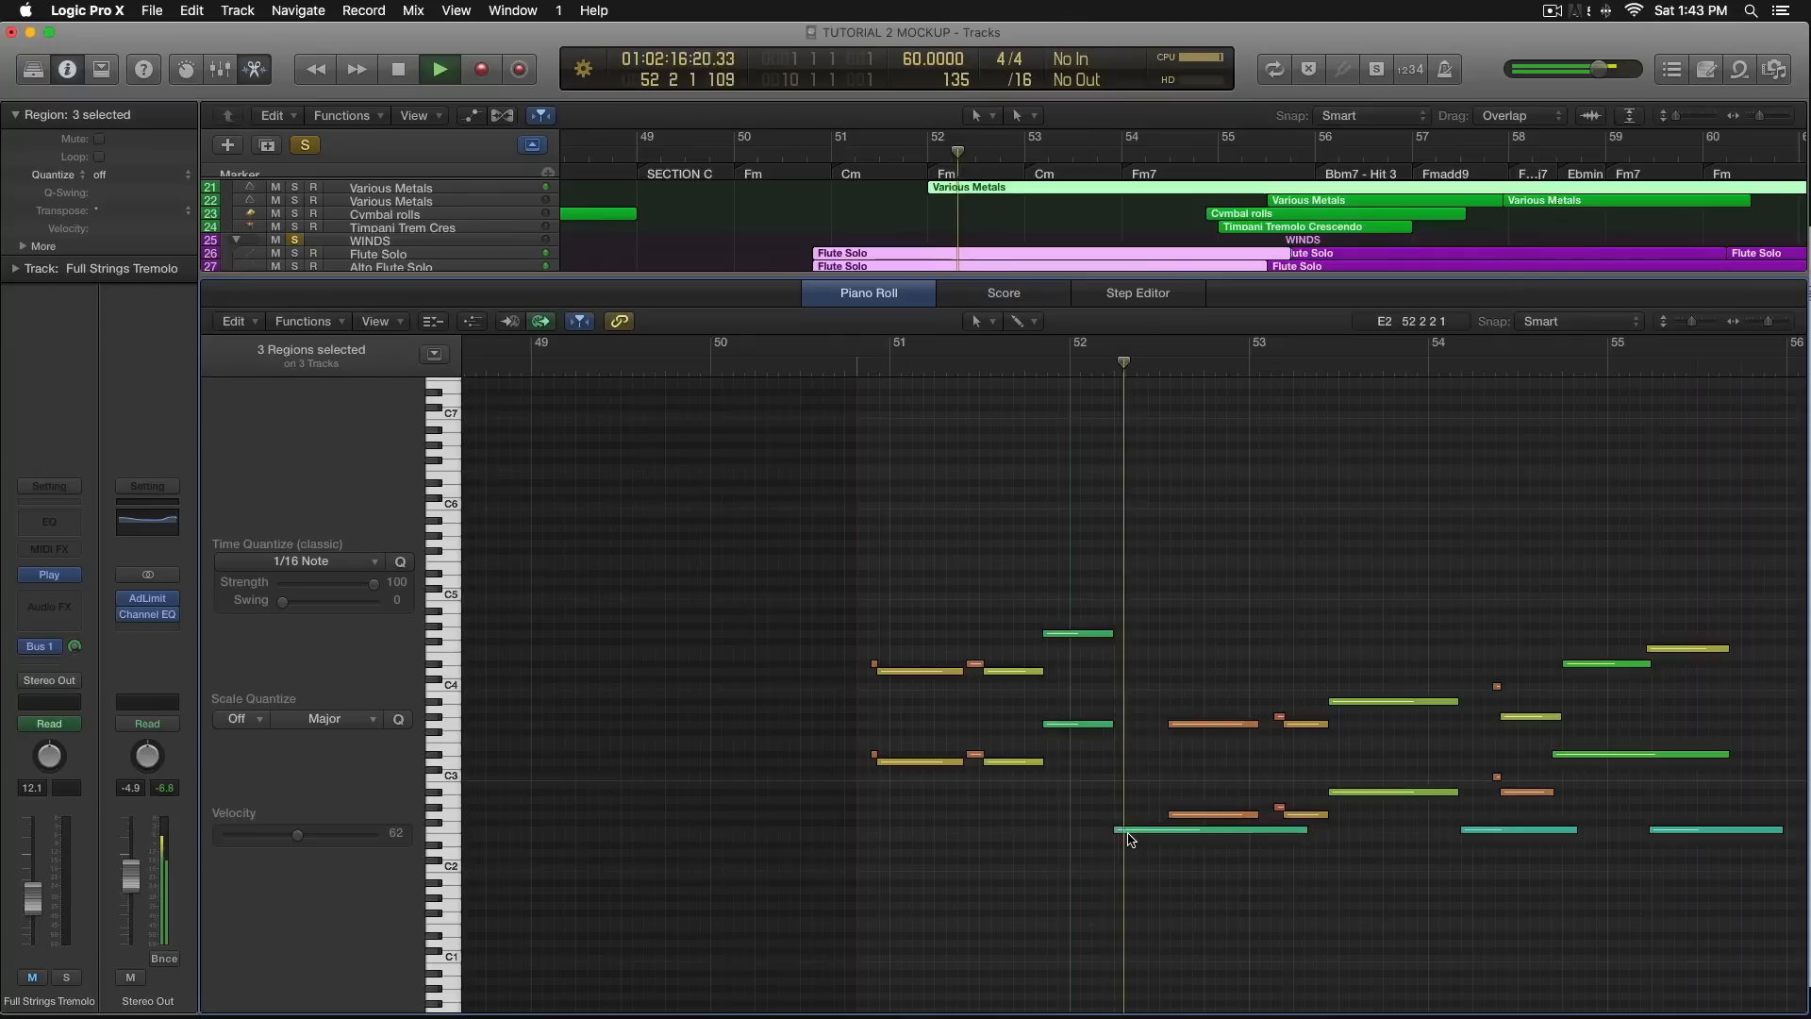
{"action": "scroll", "coordinate": [1161, 812], "scroll_direction": "right", "scroll_amount": 5}
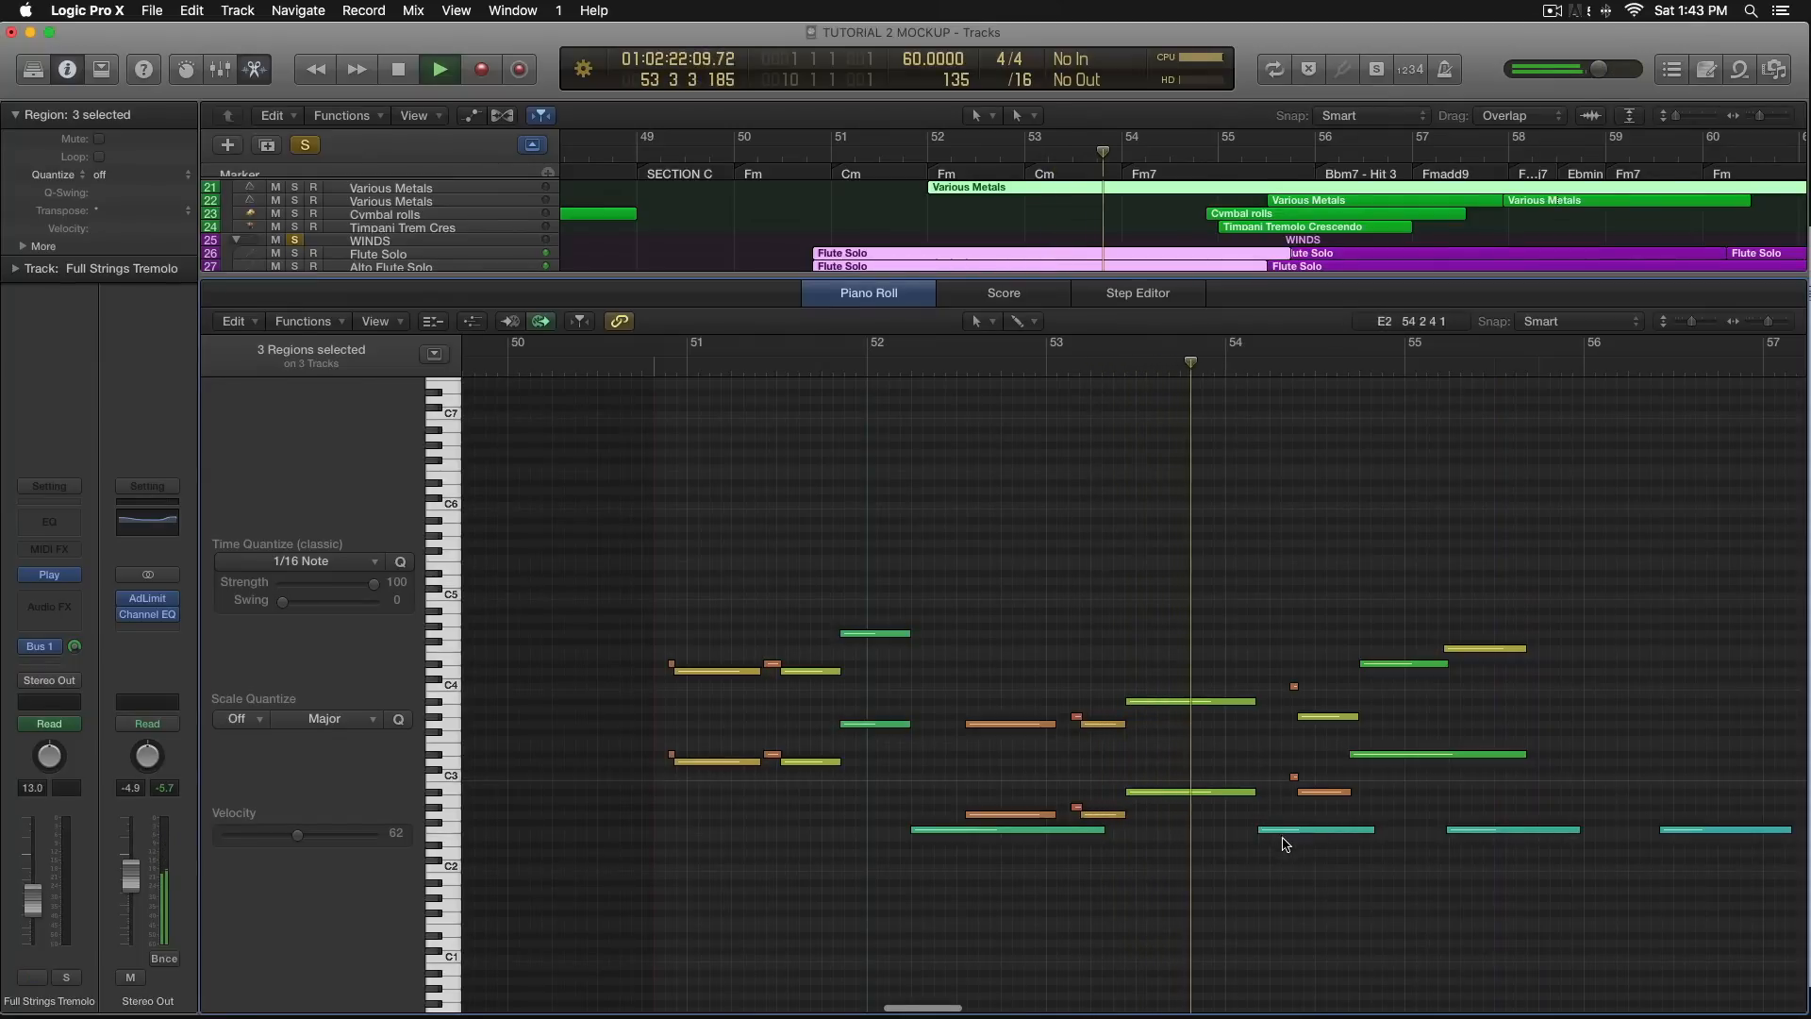
{"action": "key", "text": "space"}
{"action": "left_click", "coordinate": [254, 72]}
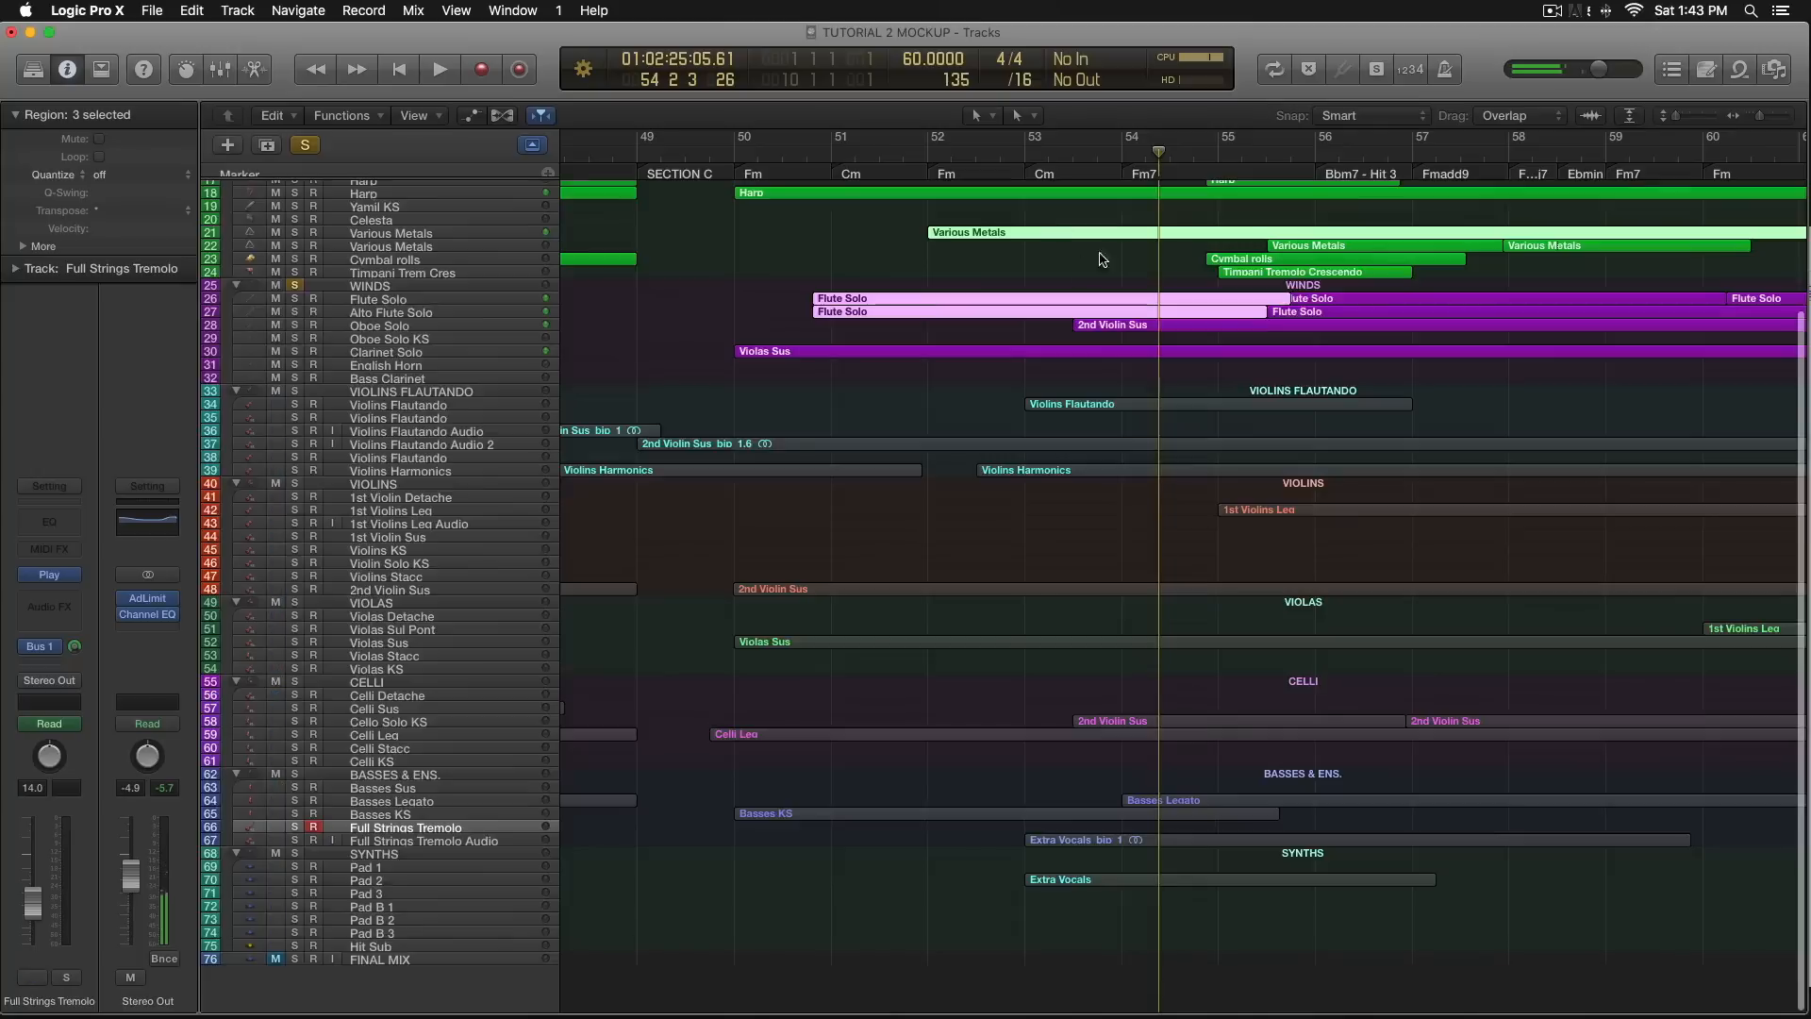
Solo the BASSES & ENS. group too and inspect the Basses KS notes in the Piano Roll with the playhead moved to bar 51.
{"action": "left_click", "coordinate": [734, 150]}
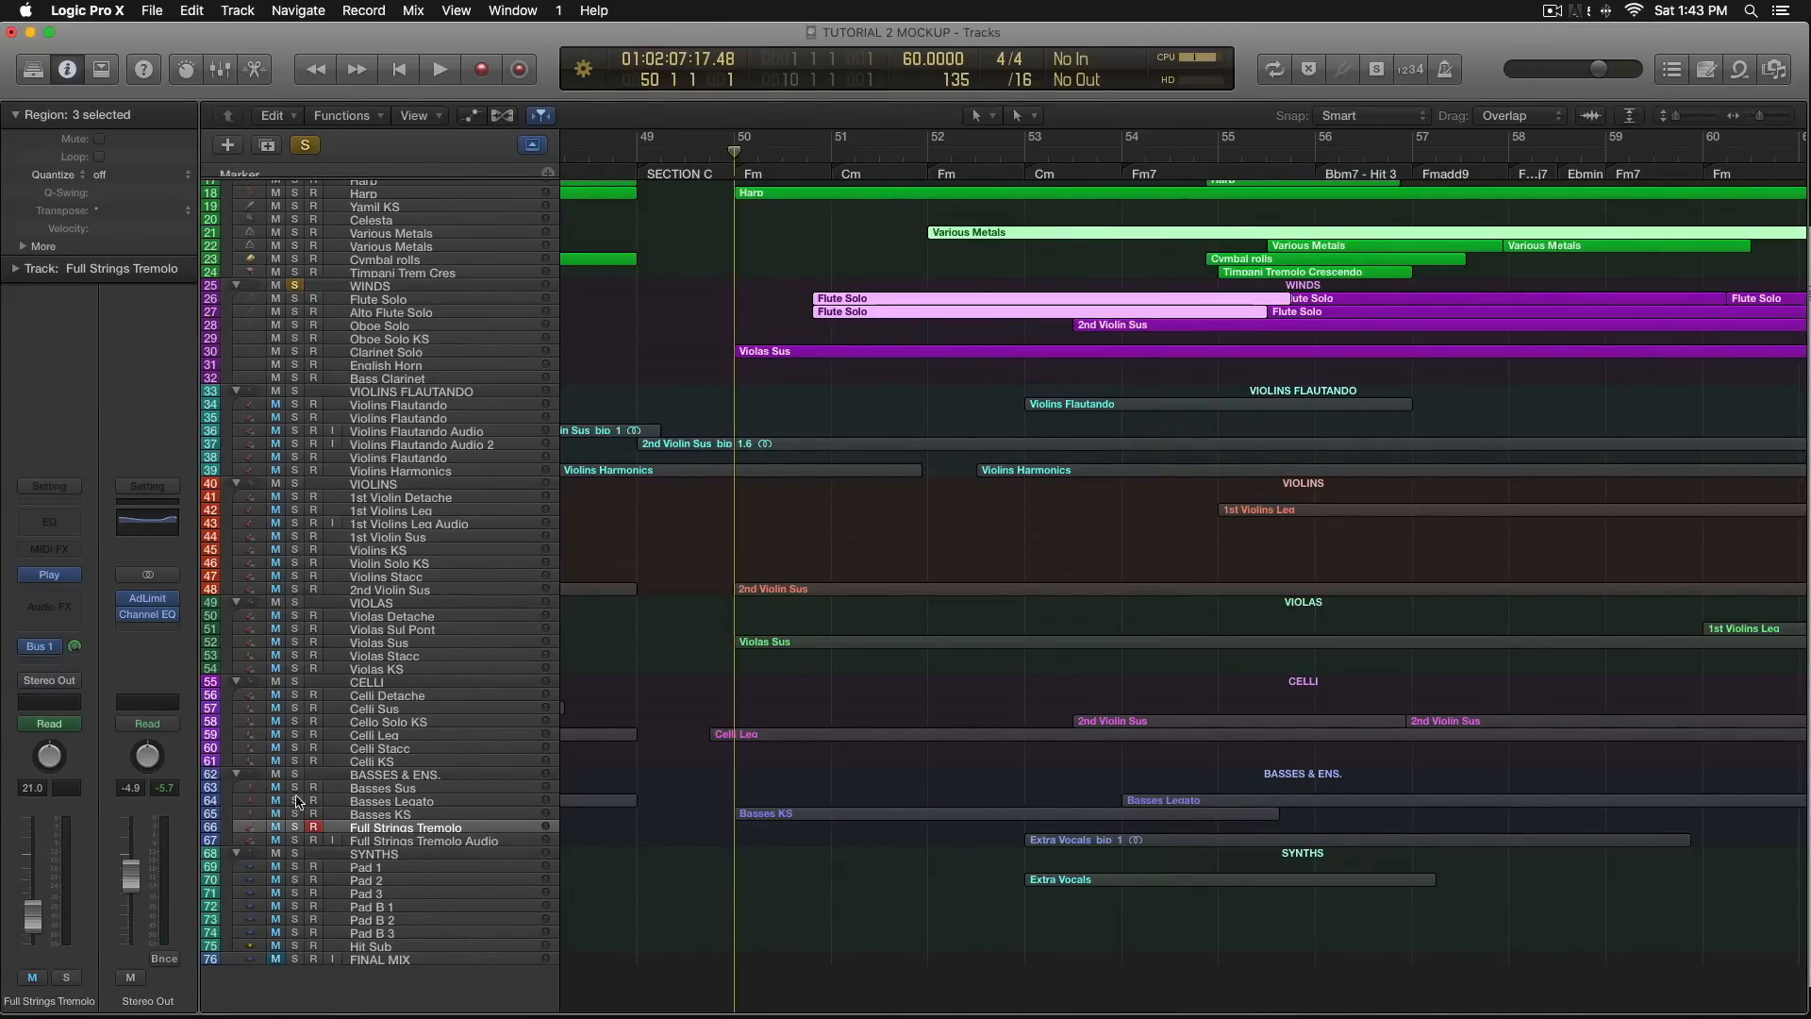
{"action": "left_click", "coordinate": [687, 151]}
{"action": "double_click", "coordinate": [791, 815]}
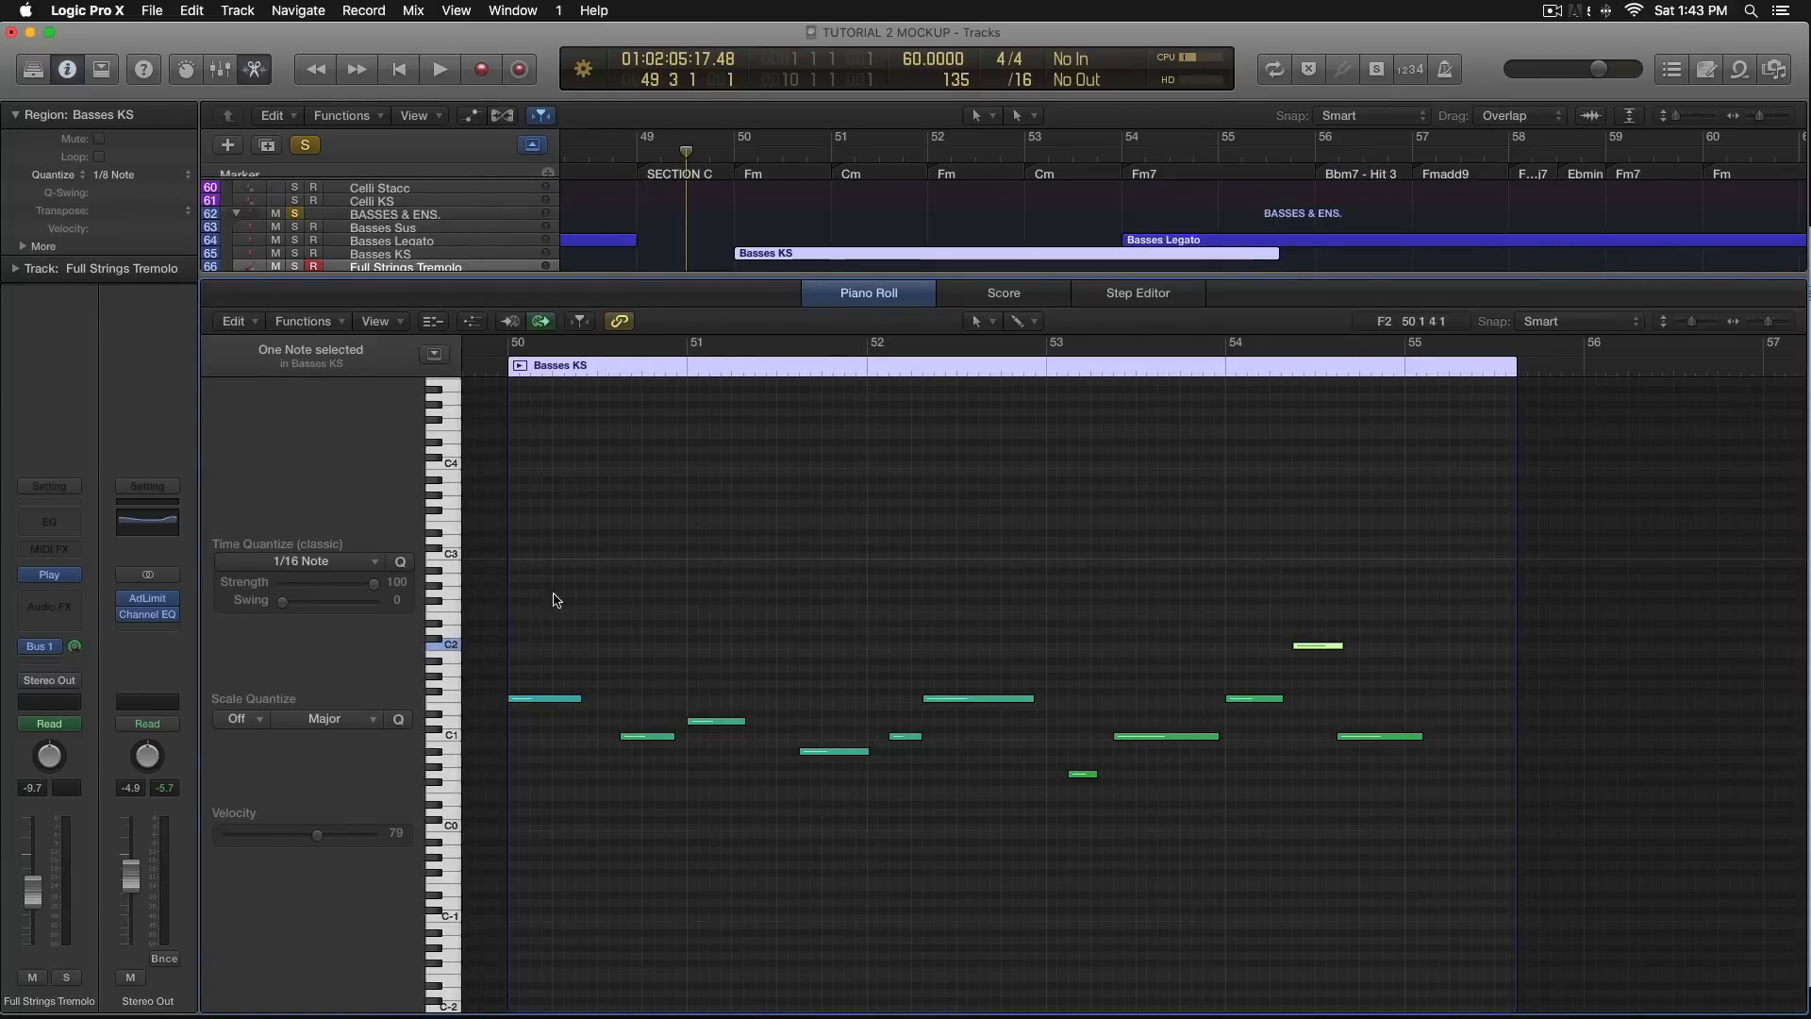
{"action": "left_click", "coordinate": [599, 374]}
{"action": "left_click", "coordinate": [692, 374]}
{"action": "left_click", "coordinate": [775, 374]}
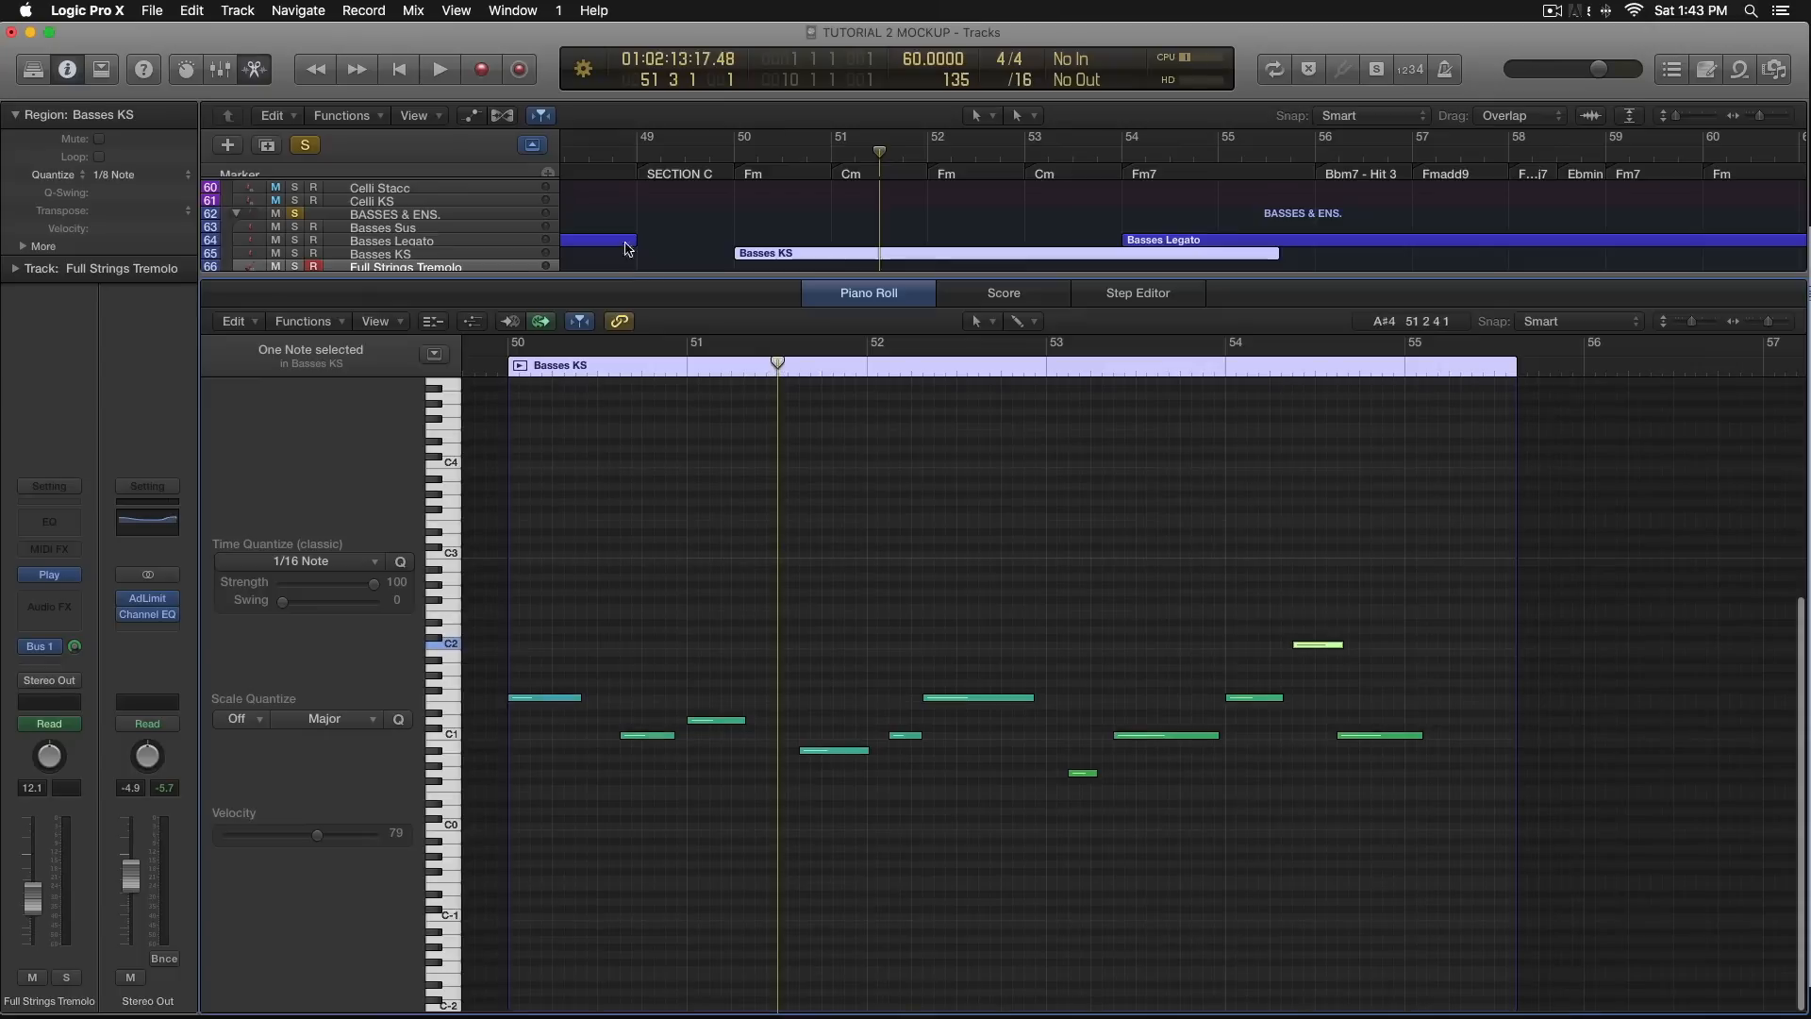
{"action": "left_click", "coordinate": [265, 64]}
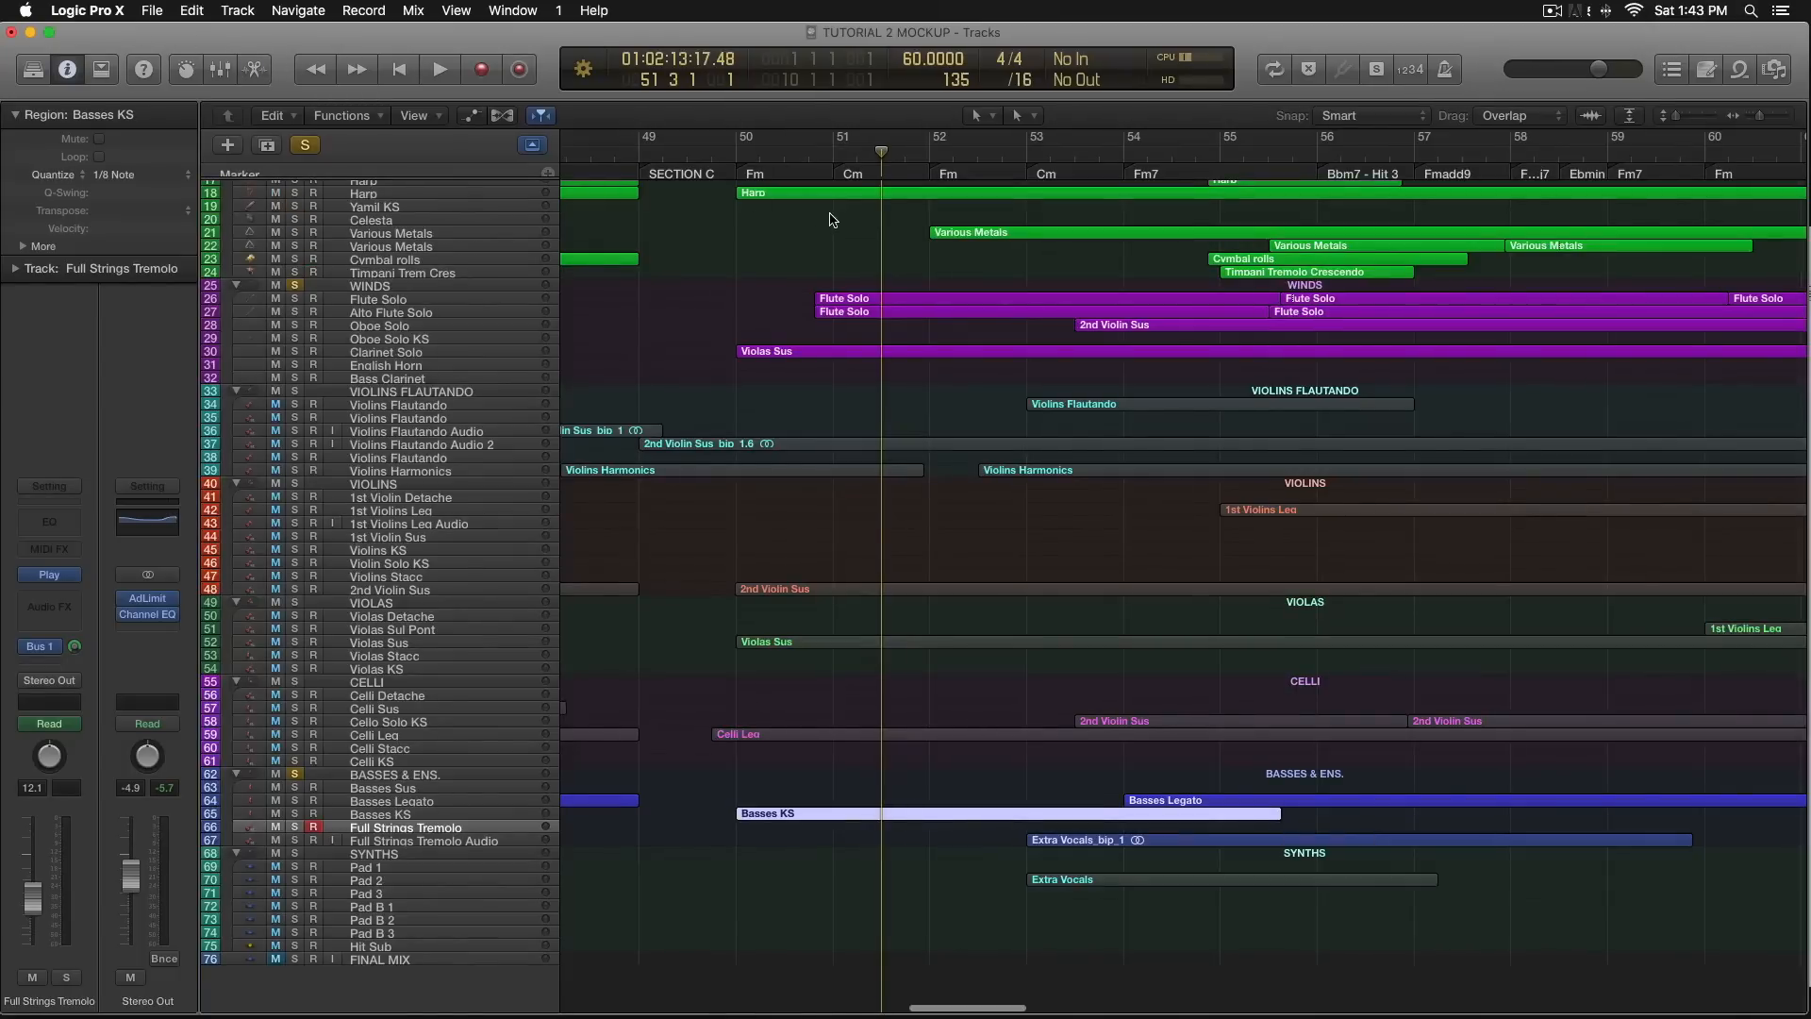
Play the soloed percussion, winds and basses groups without metronome from bar 49 beat 2 to bar 52, and stop.
{"action": "left_click", "coordinate": [675, 153]}
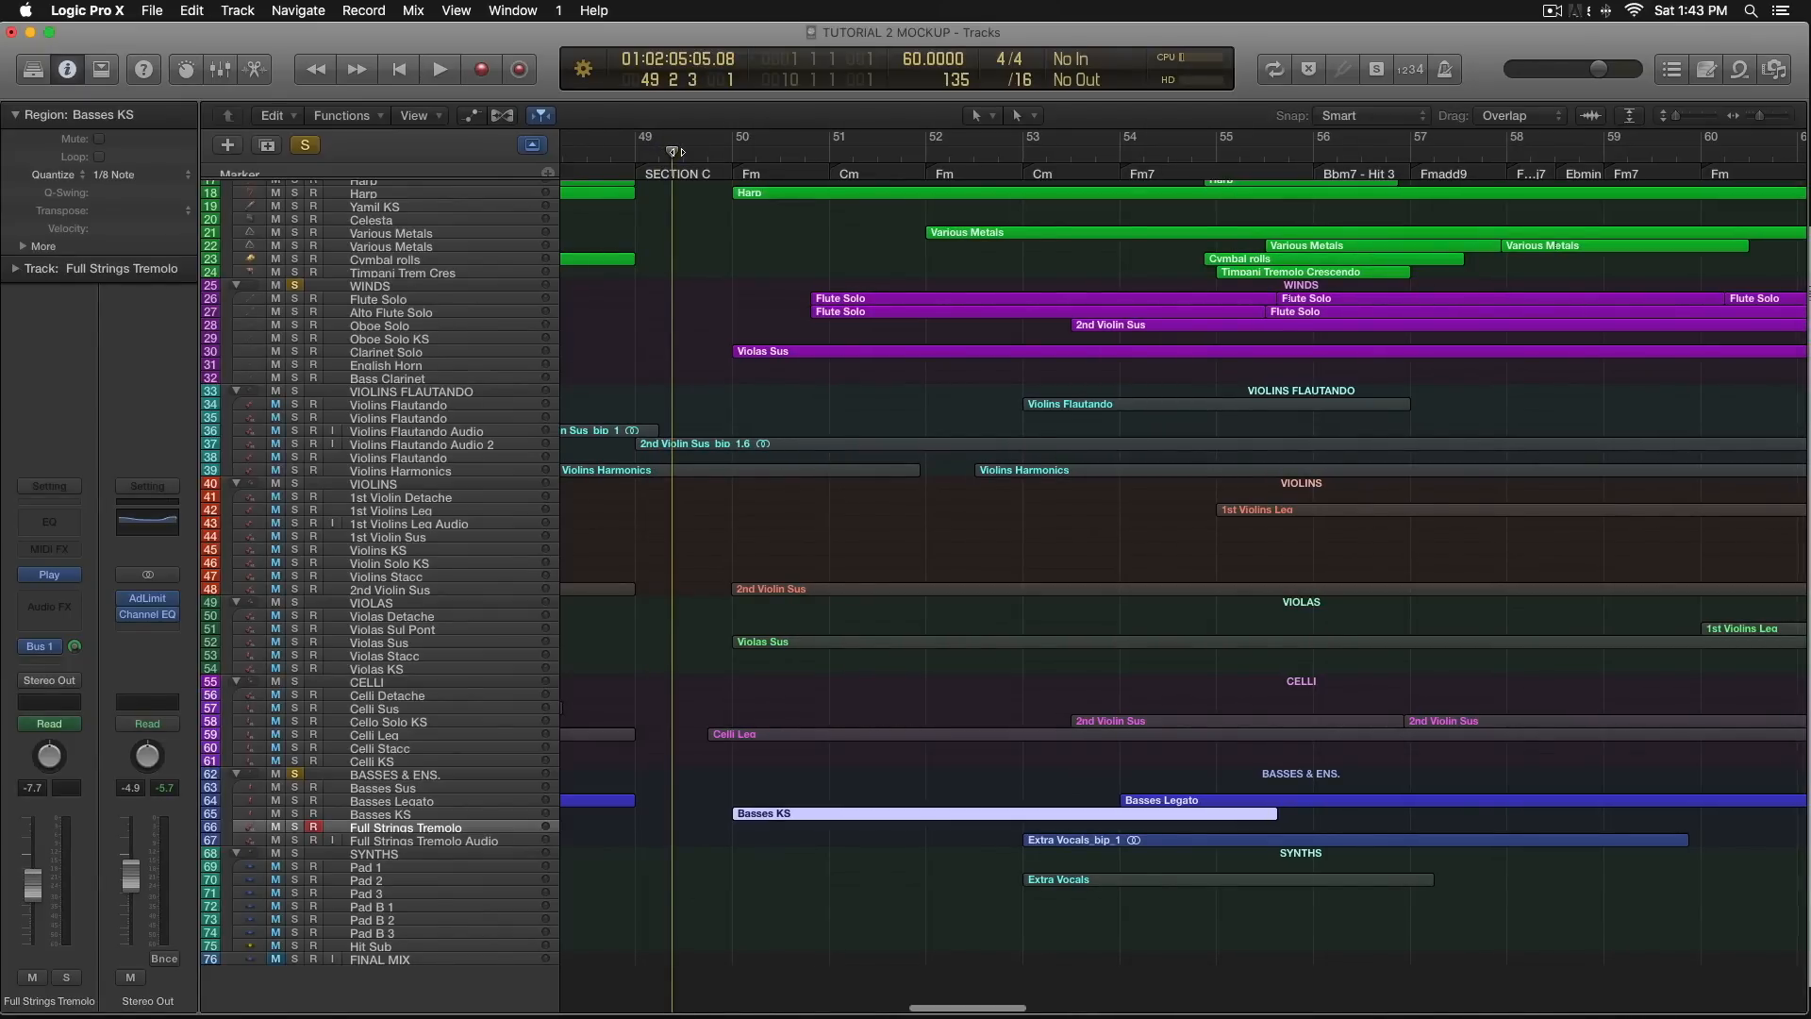
{"action": "key", "text": "space"}
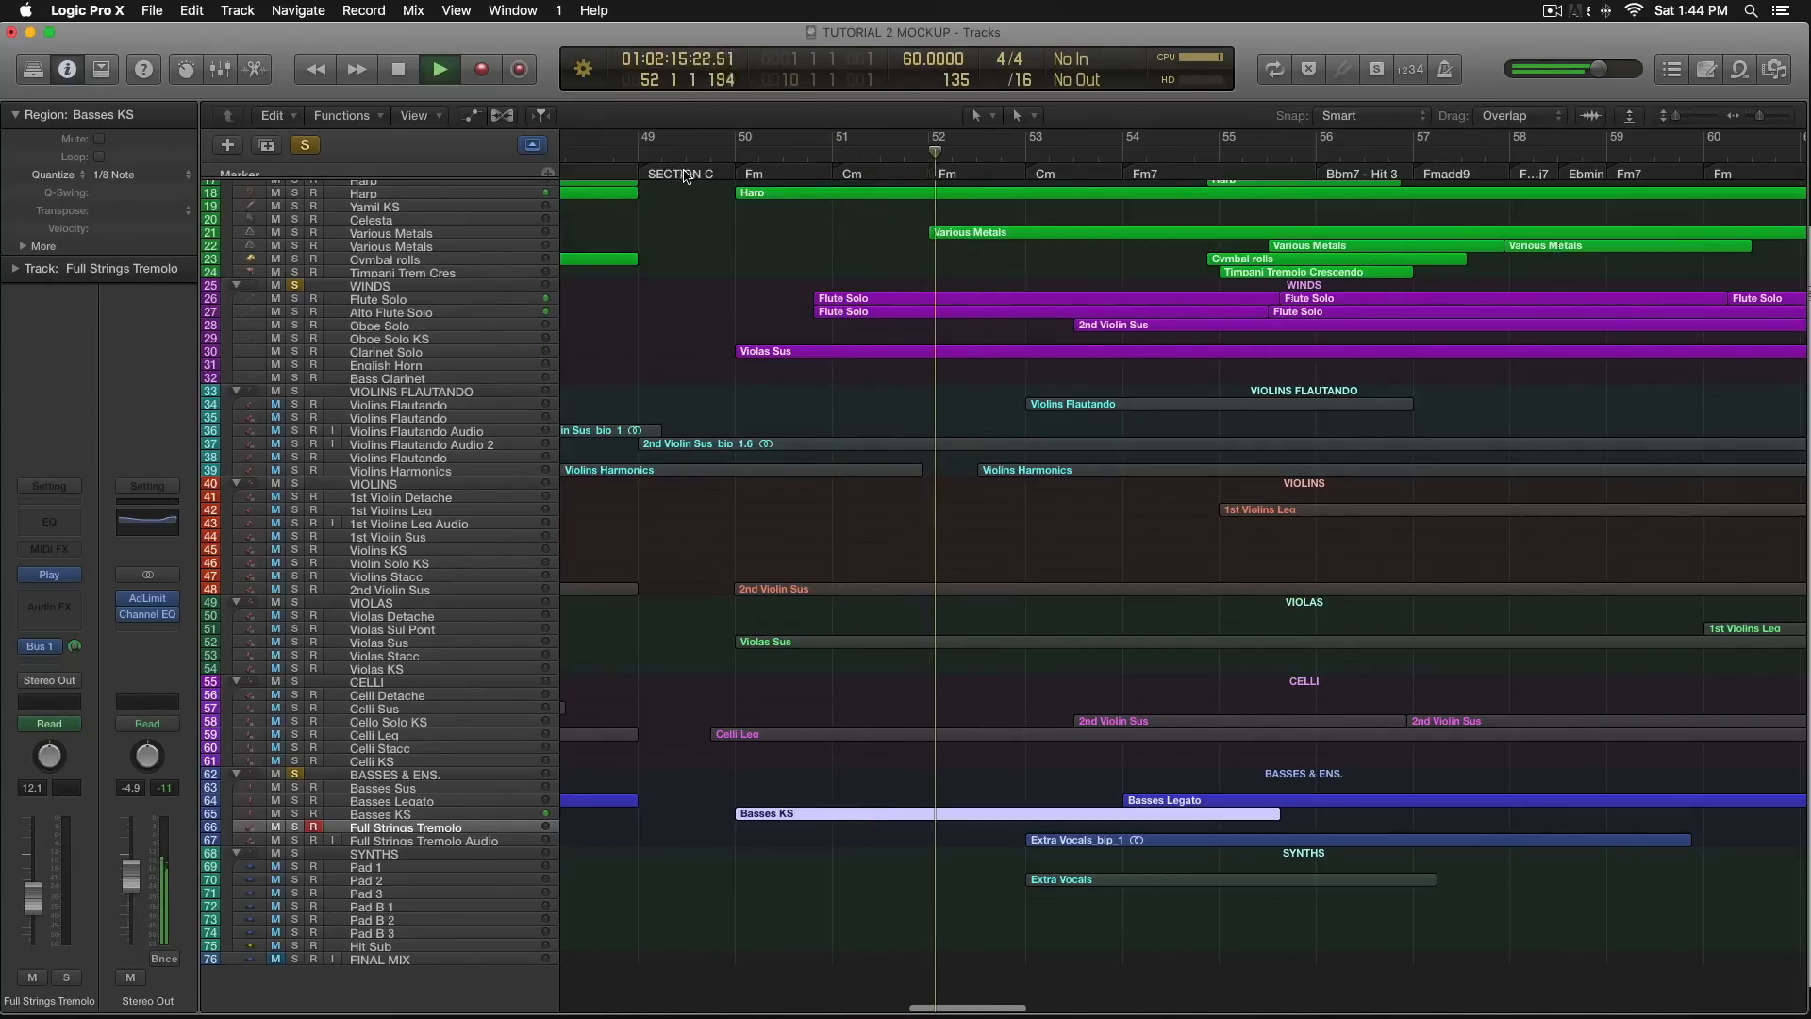
{"action": "key", "text": "space"}
Turn on the metronome and replay the soloed groups from the end of bar 49 to bar 54, and stop.
{"action": "left_click", "coordinate": [722, 152]}
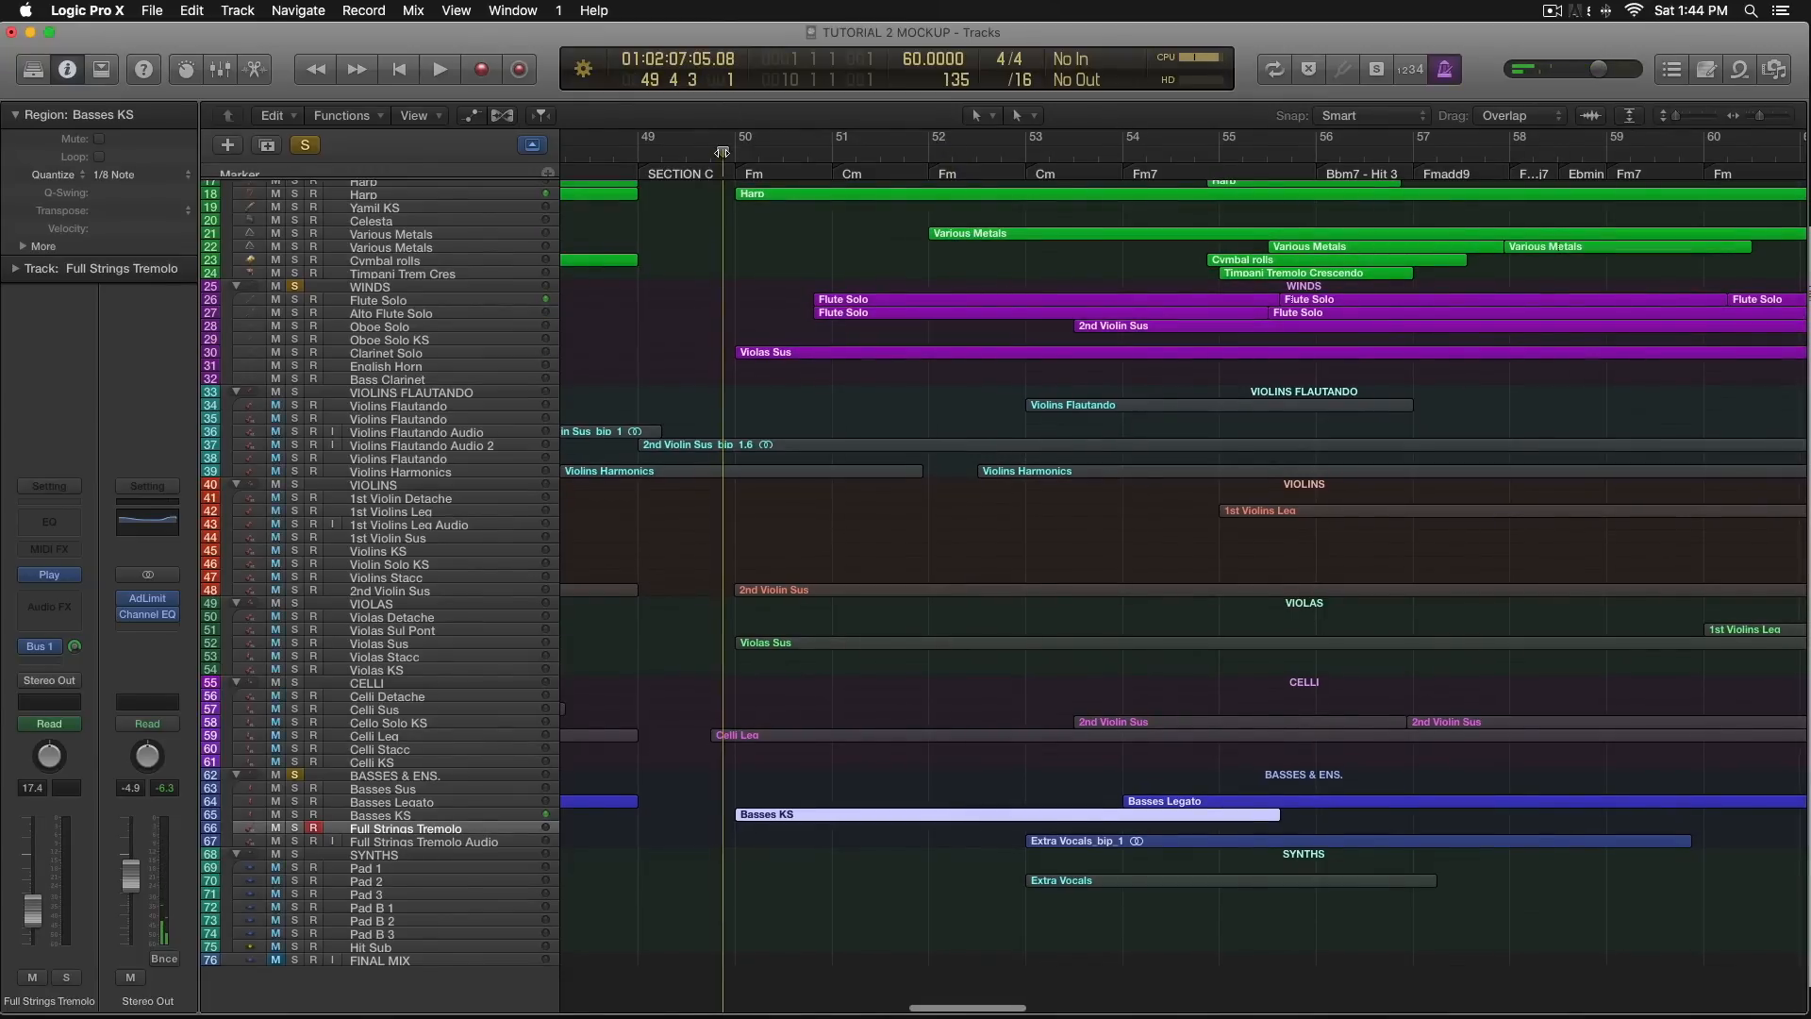
{"action": "key", "text": "space"}
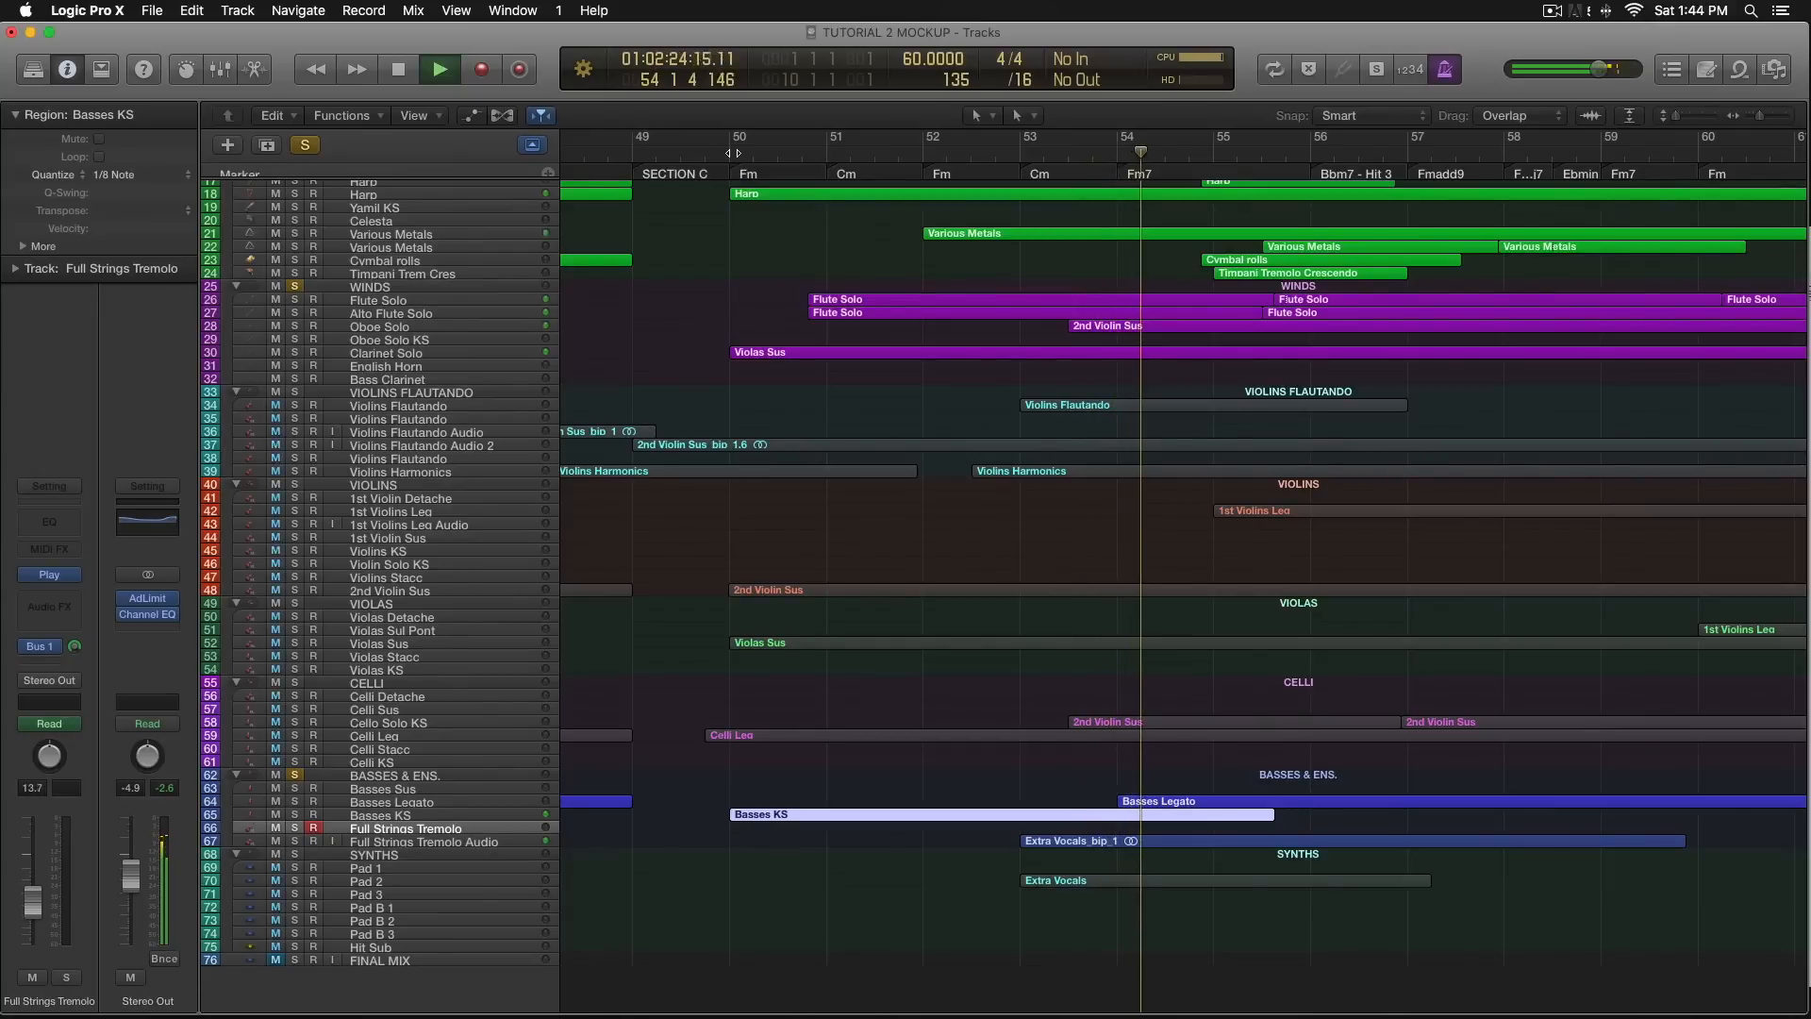
{"action": "key", "text": "space"}
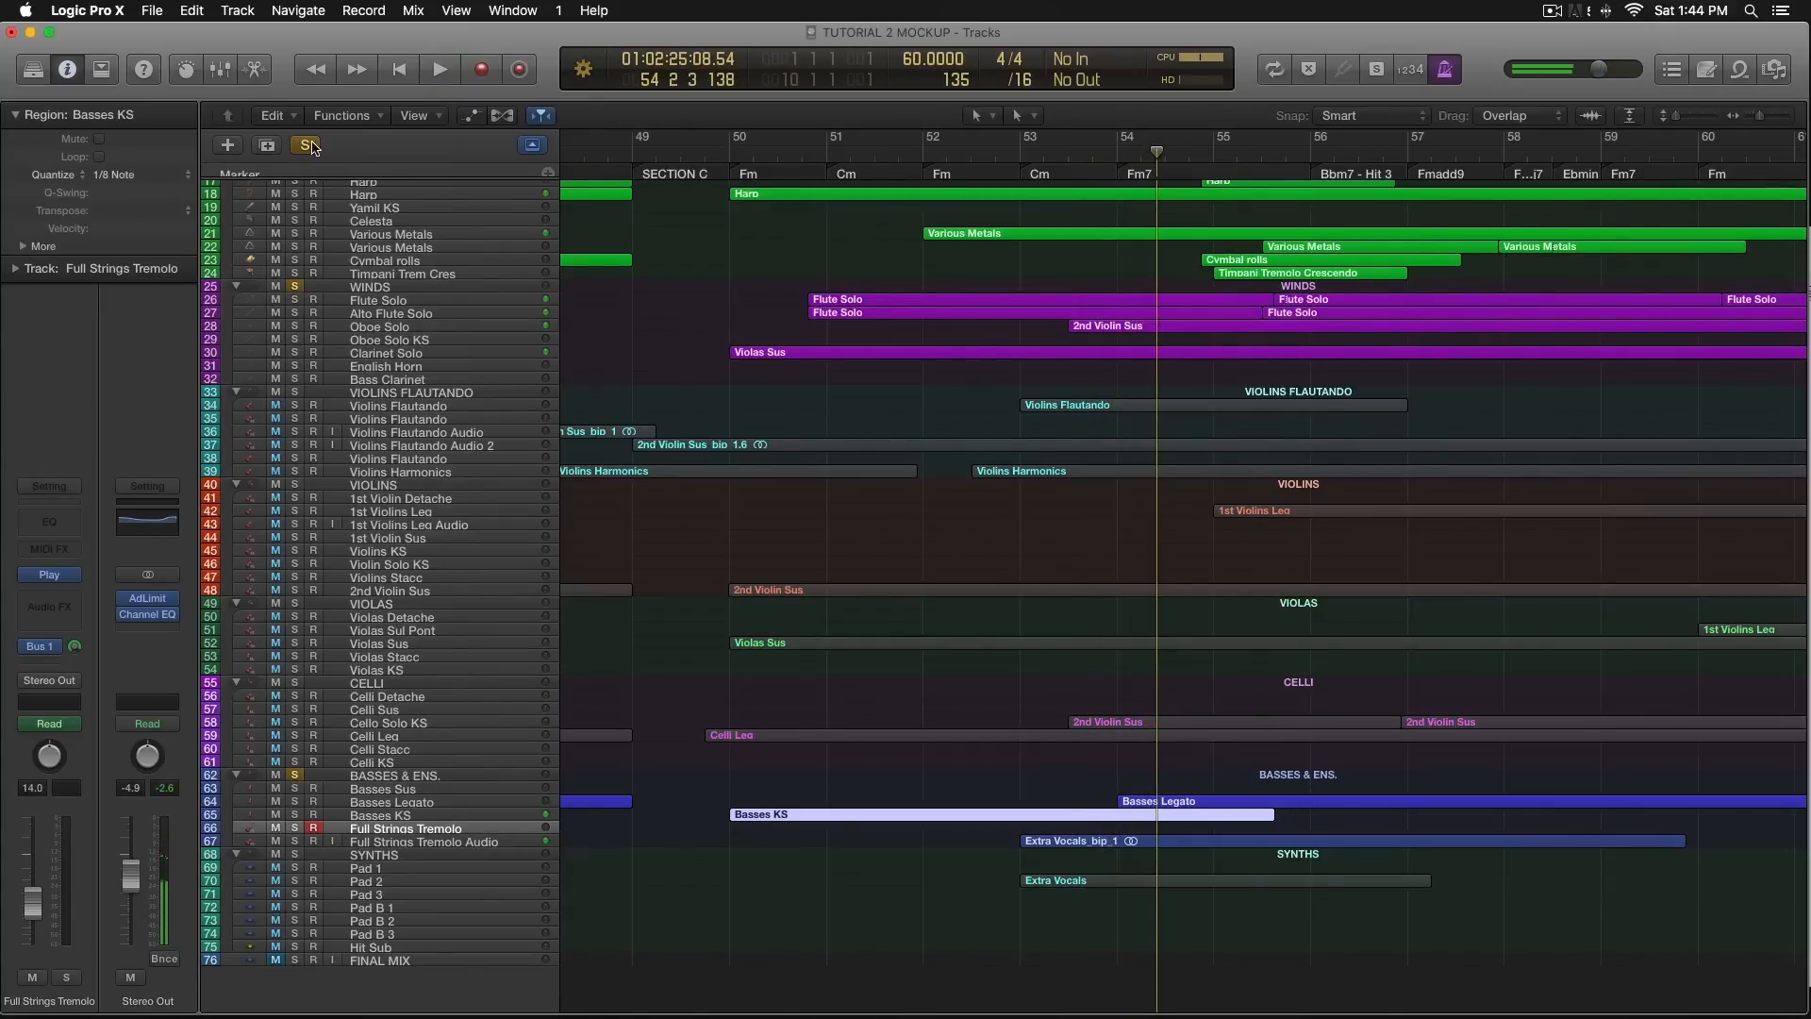
Clear all solos, turn off the metronome, and play the full arrangement from bar 49 to bar 56.
{"action": "left_click", "coordinate": [308, 146]}
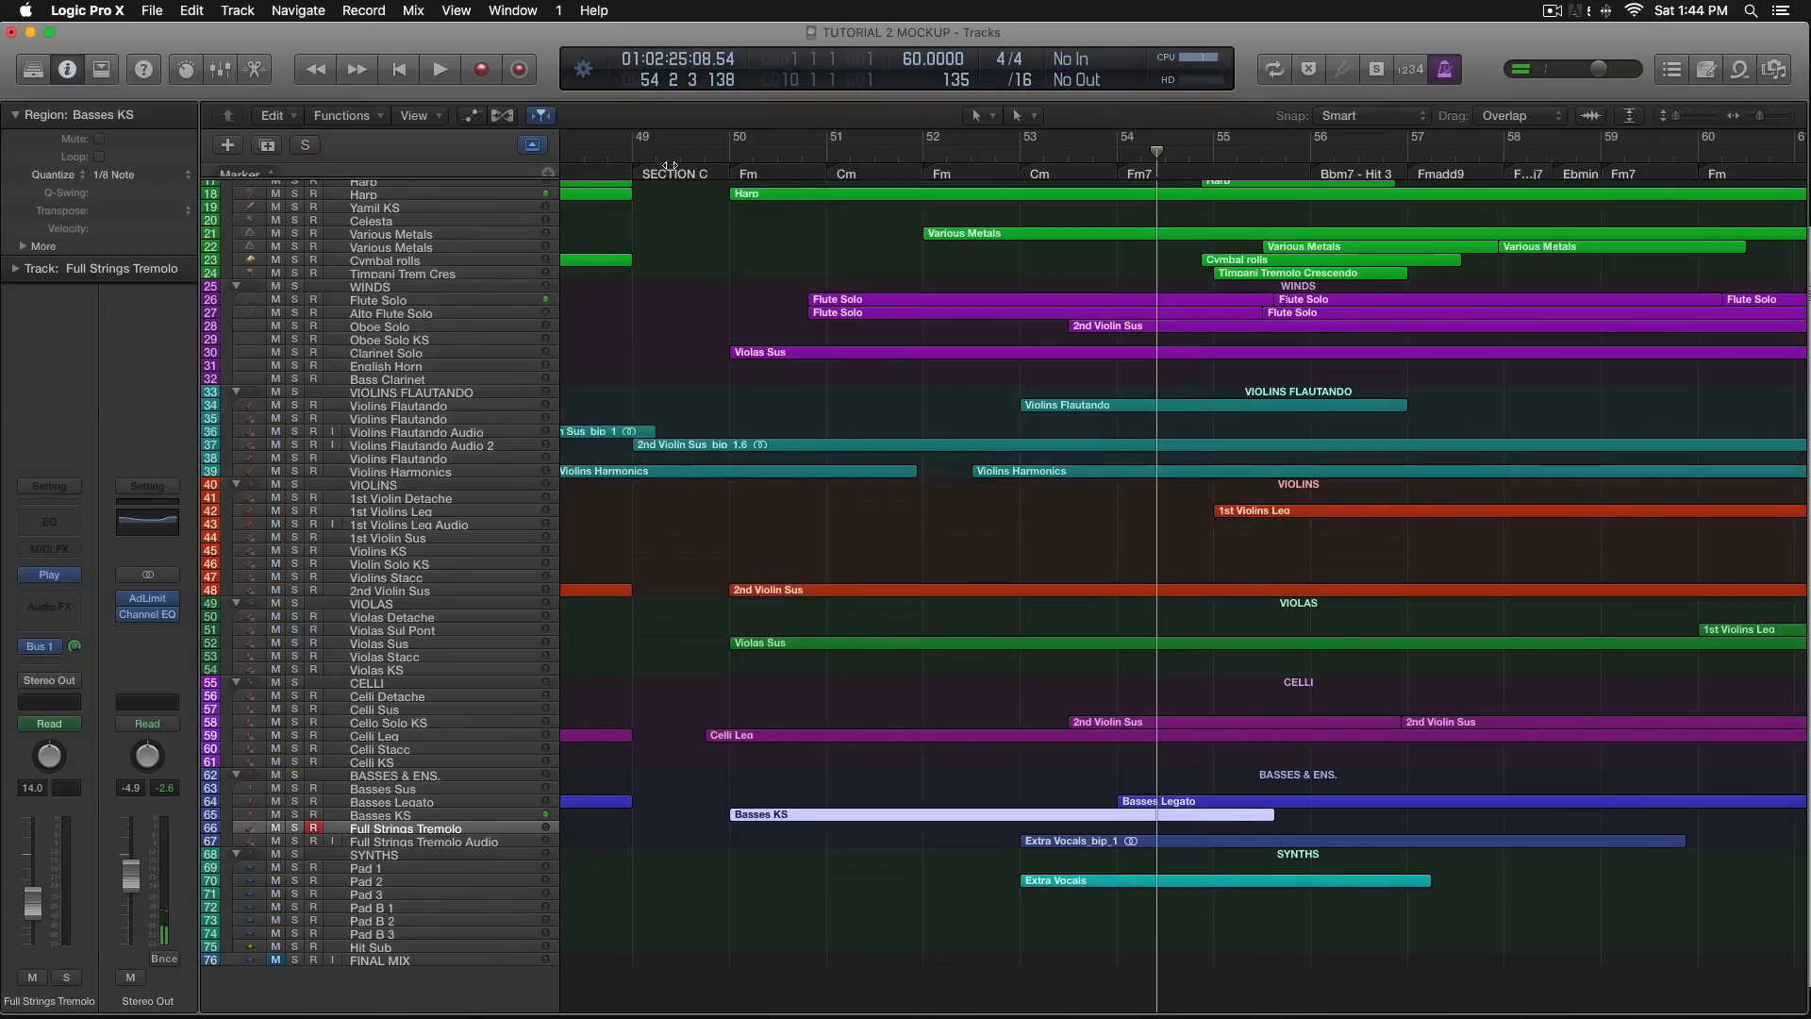
{"action": "left_click", "coordinate": [632, 160]}
{"action": "key", "text": "space"}
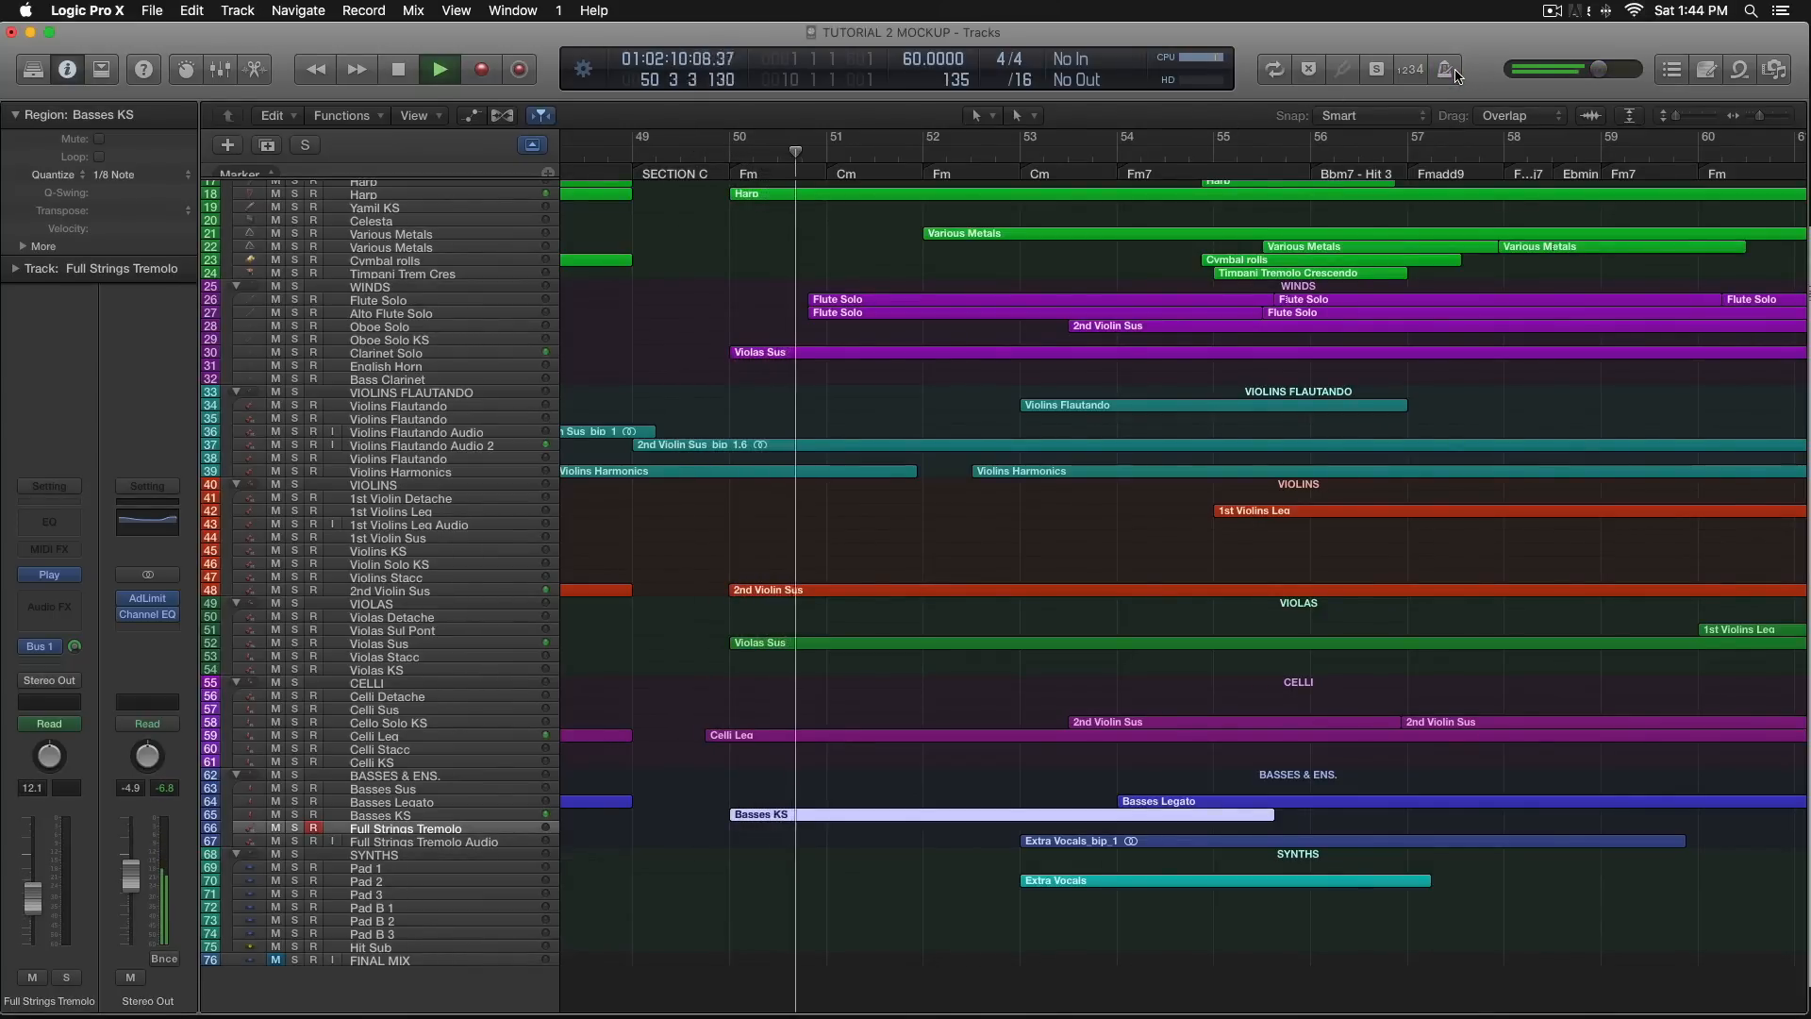
{"action": "left_click", "coordinate": [1569, 676]}
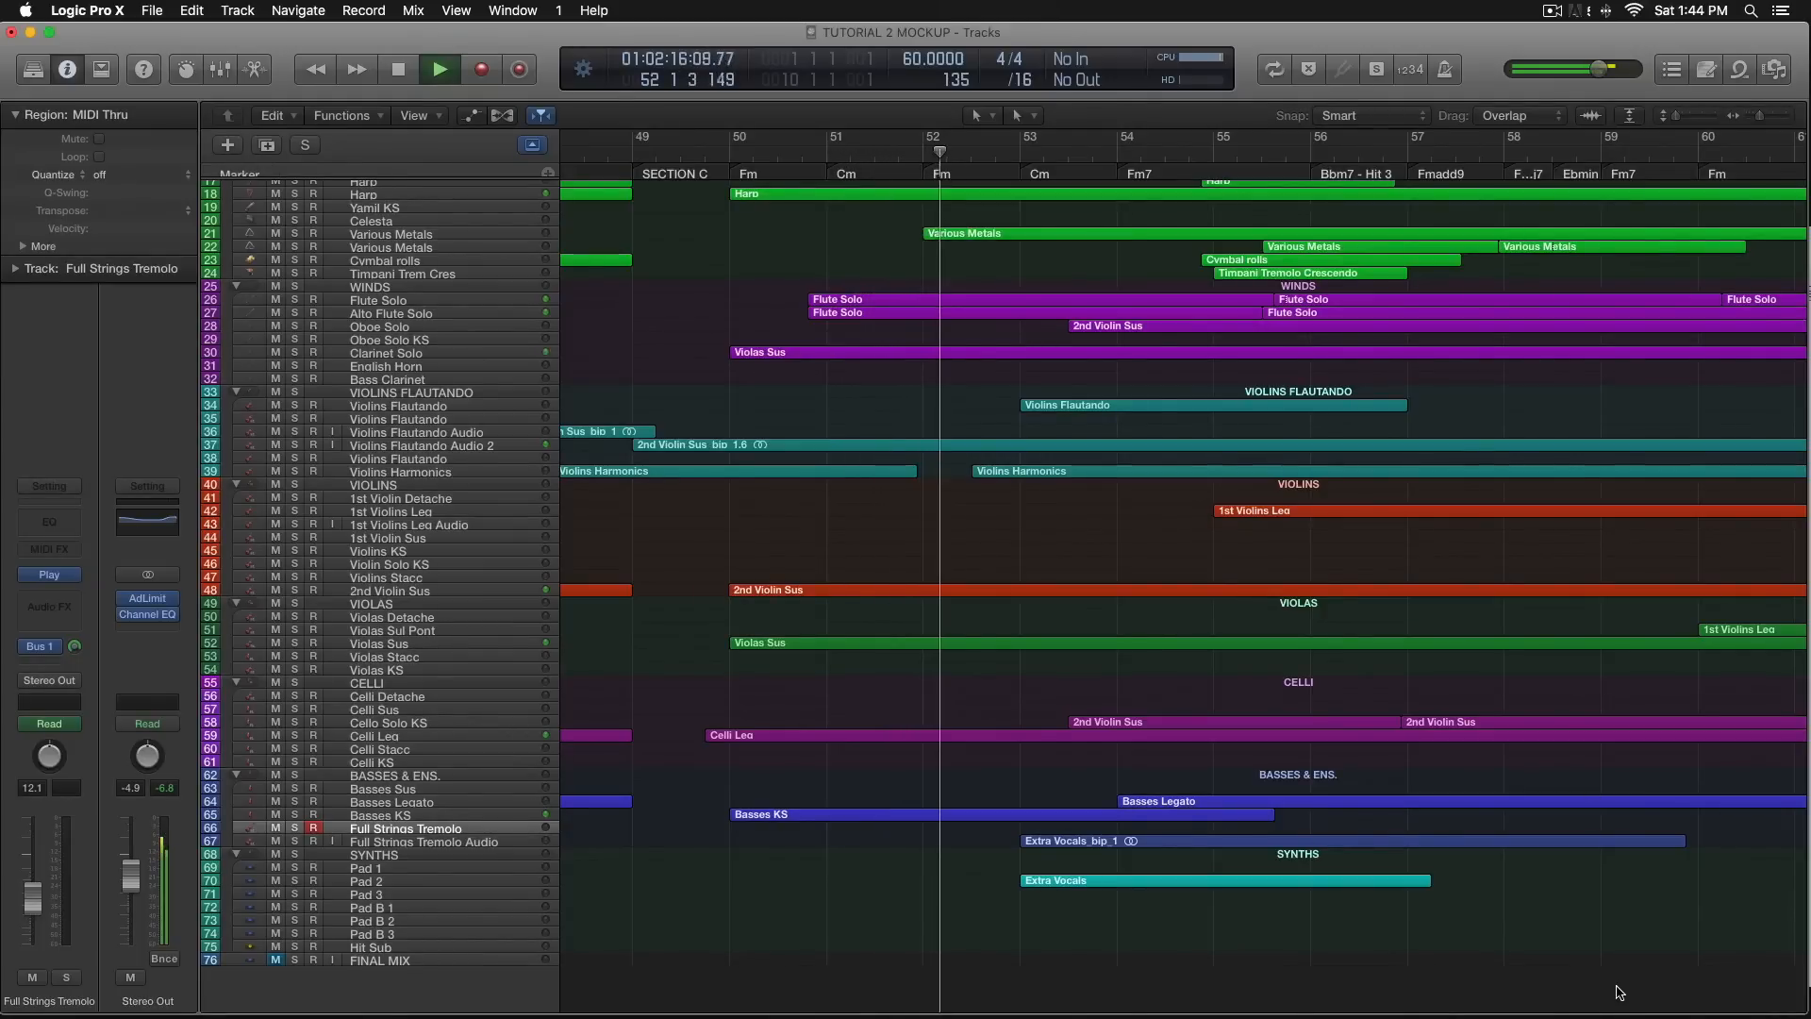
{"action": "scroll", "coordinate": [1610, 977], "scroll_direction": "up", "scroll_amount": 2}
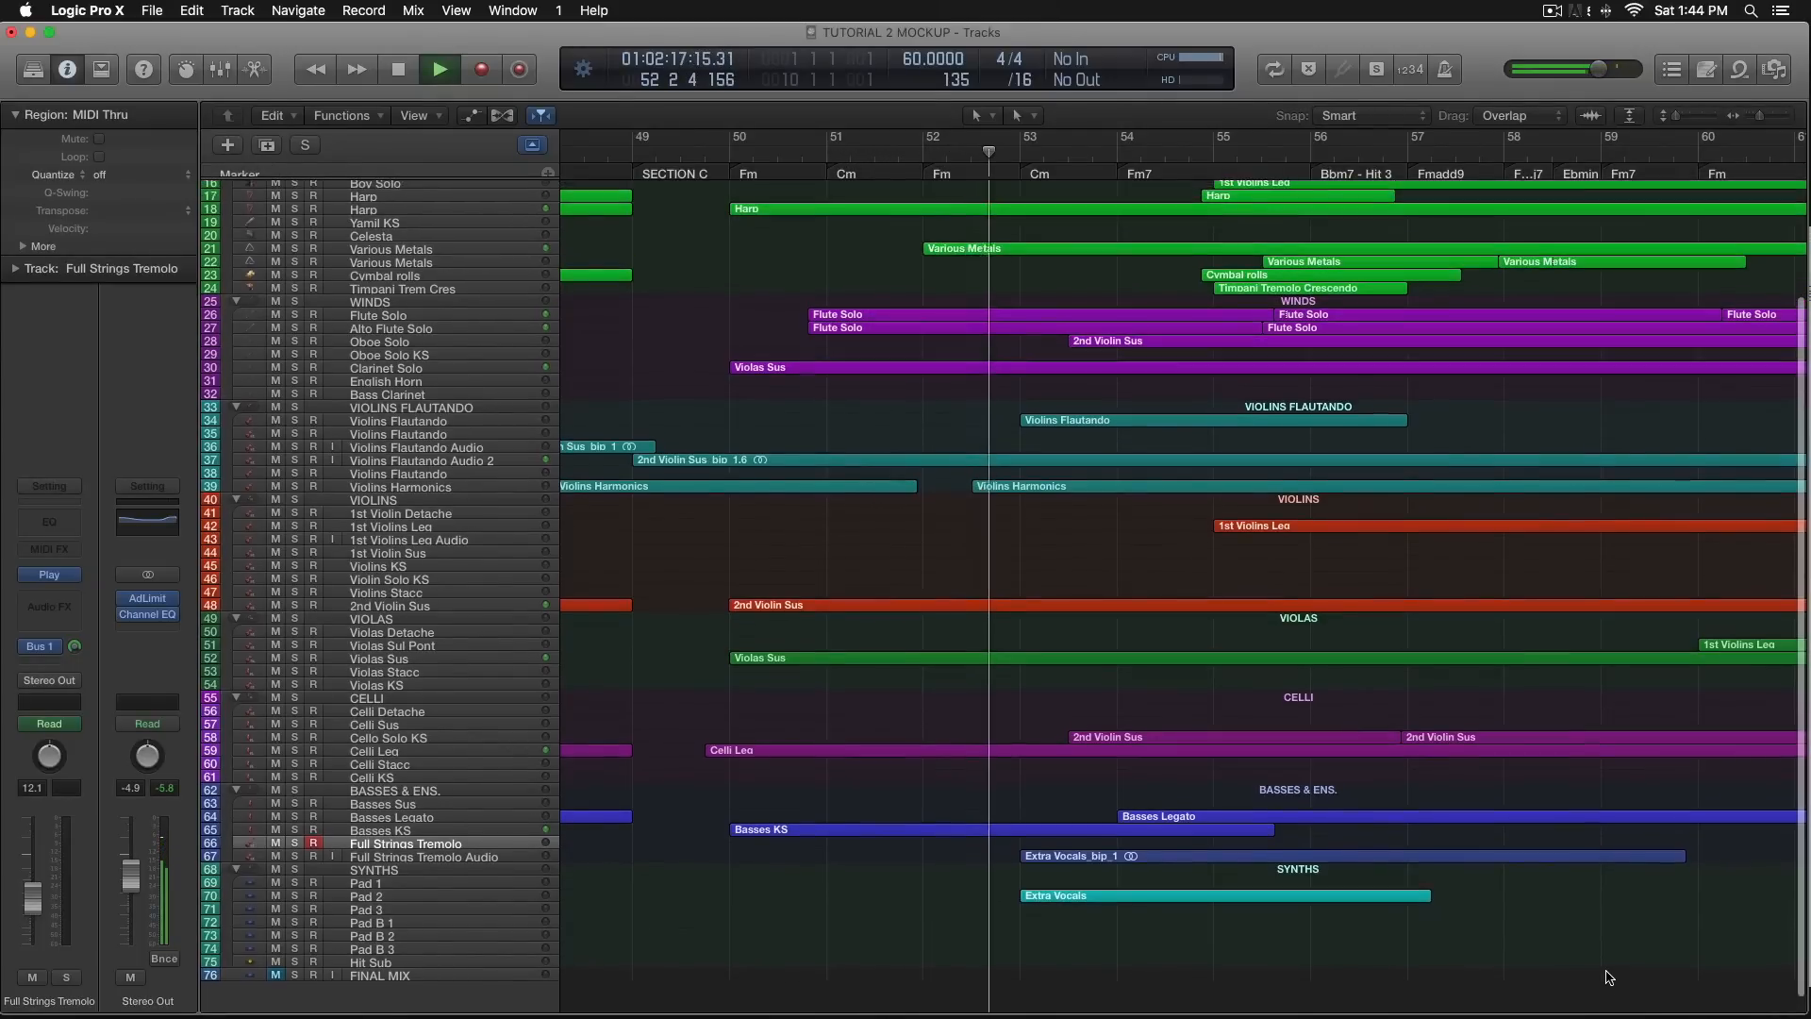
{"action": "scroll", "coordinate": [1609, 977], "scroll_direction": "up", "scroll_amount": 1}
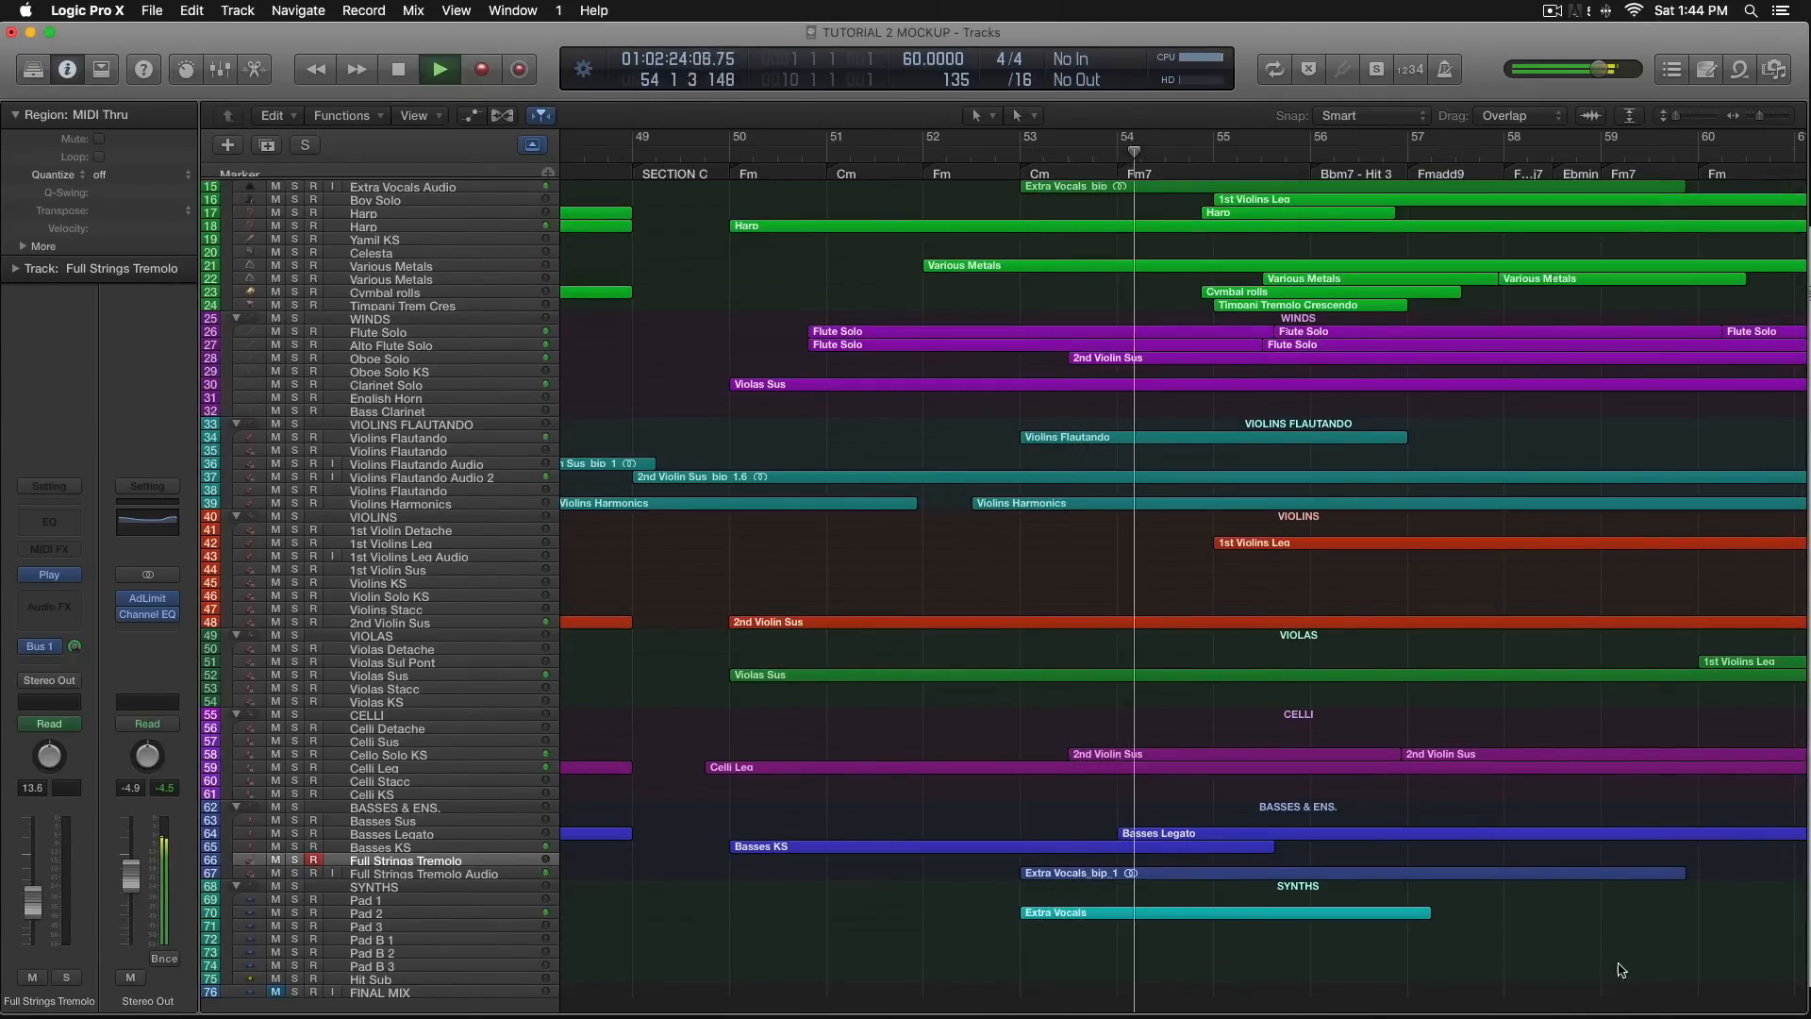
{"action": "scroll", "coordinate": [1501, 727], "scroll_direction": "right", "scroll_amount": 1}
{"action": "scroll", "coordinate": [1501, 727], "scroll_direction": "up", "scroll_amount": 1}
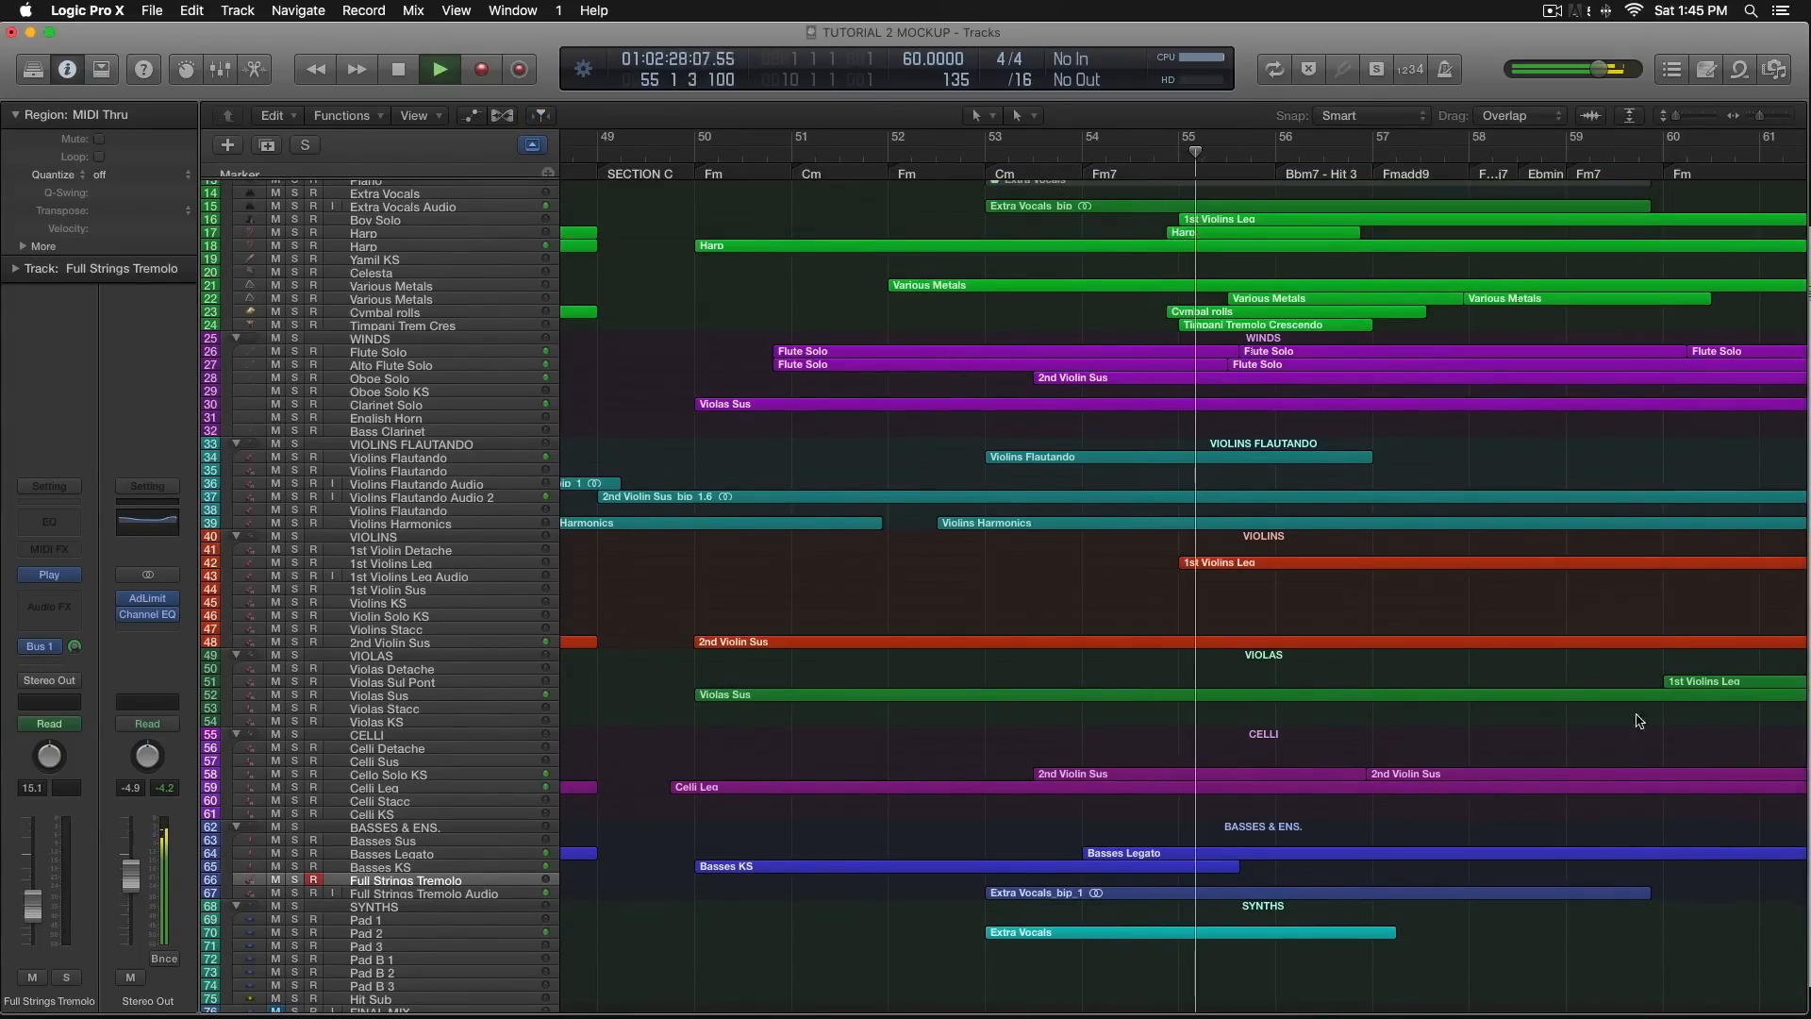
{"action": "scroll", "coordinate": [1315, 193], "scroll_direction": "right", "scroll_amount": 1}
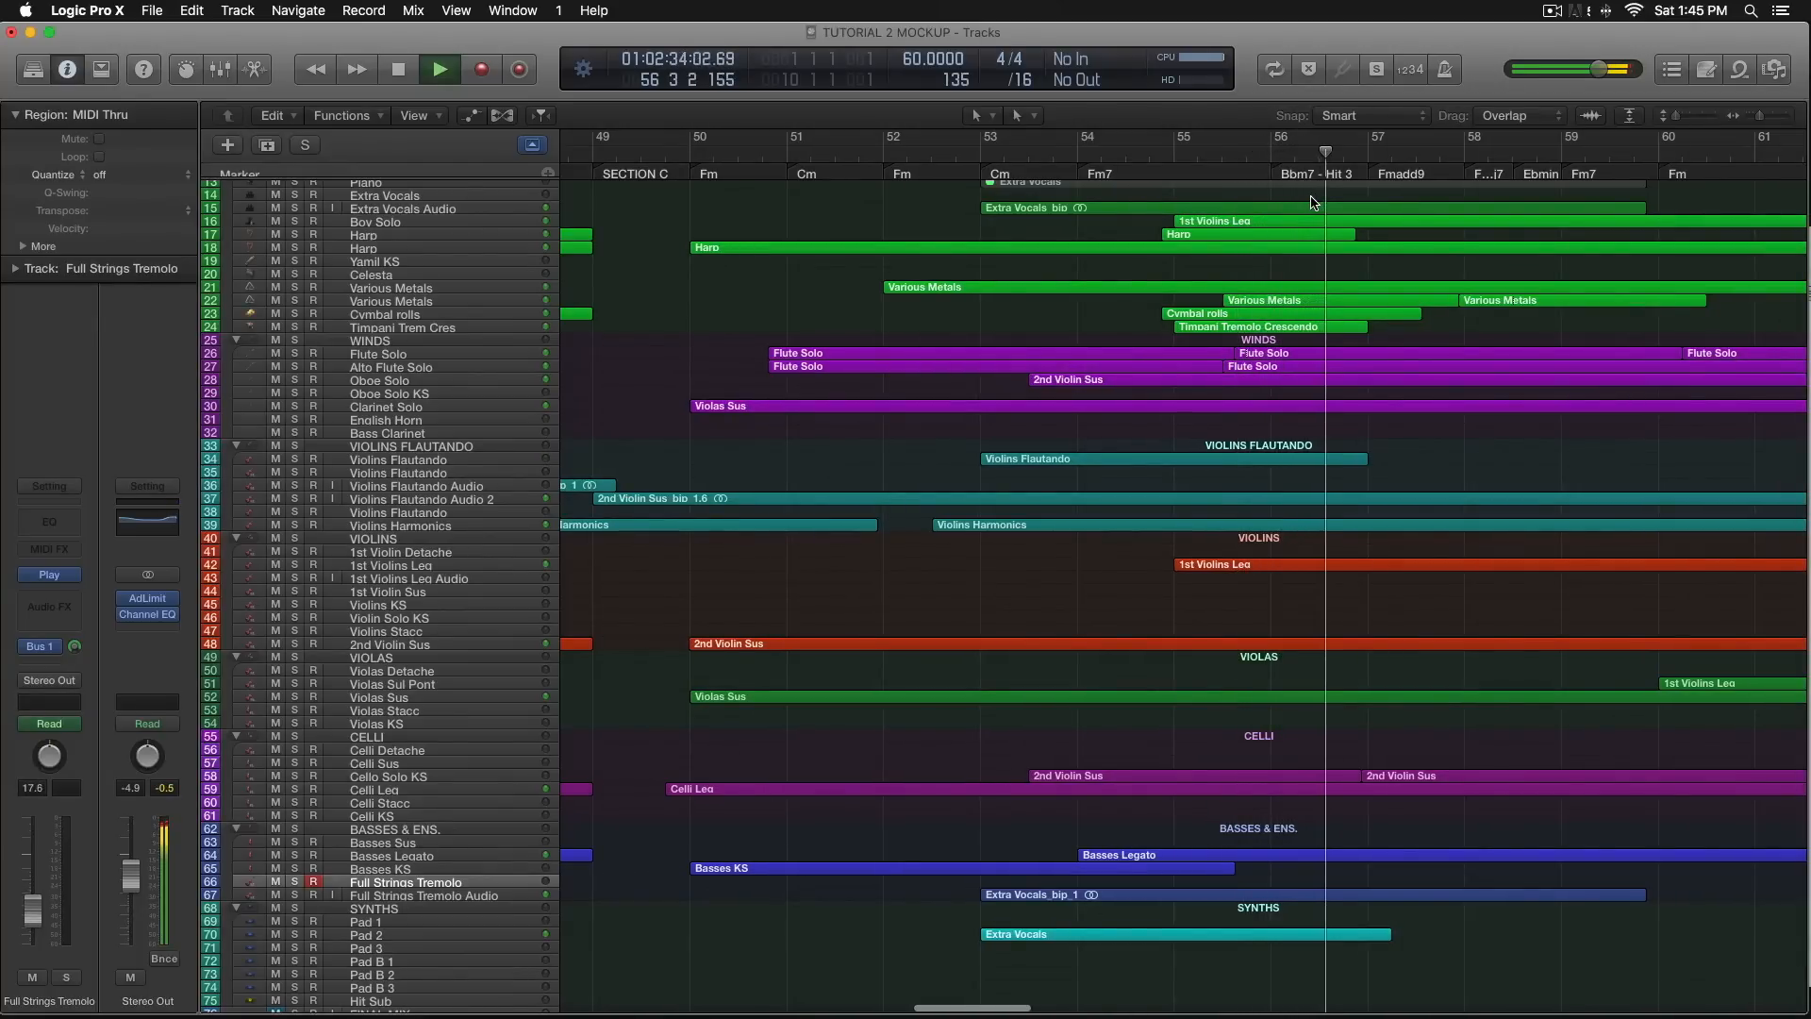
{"action": "key", "text": "space"}
Select the Extra Vocals_bip region, place the playhead at bar 52 beat 3, and solo the Full Strings Tremolo Audio and Extra Vocals Audio tracks.
{"action": "scroll", "coordinate": [663, 151], "scroll_direction": "right", "scroll_amount": 1}
{"action": "left_click", "coordinate": [1018, 214]}
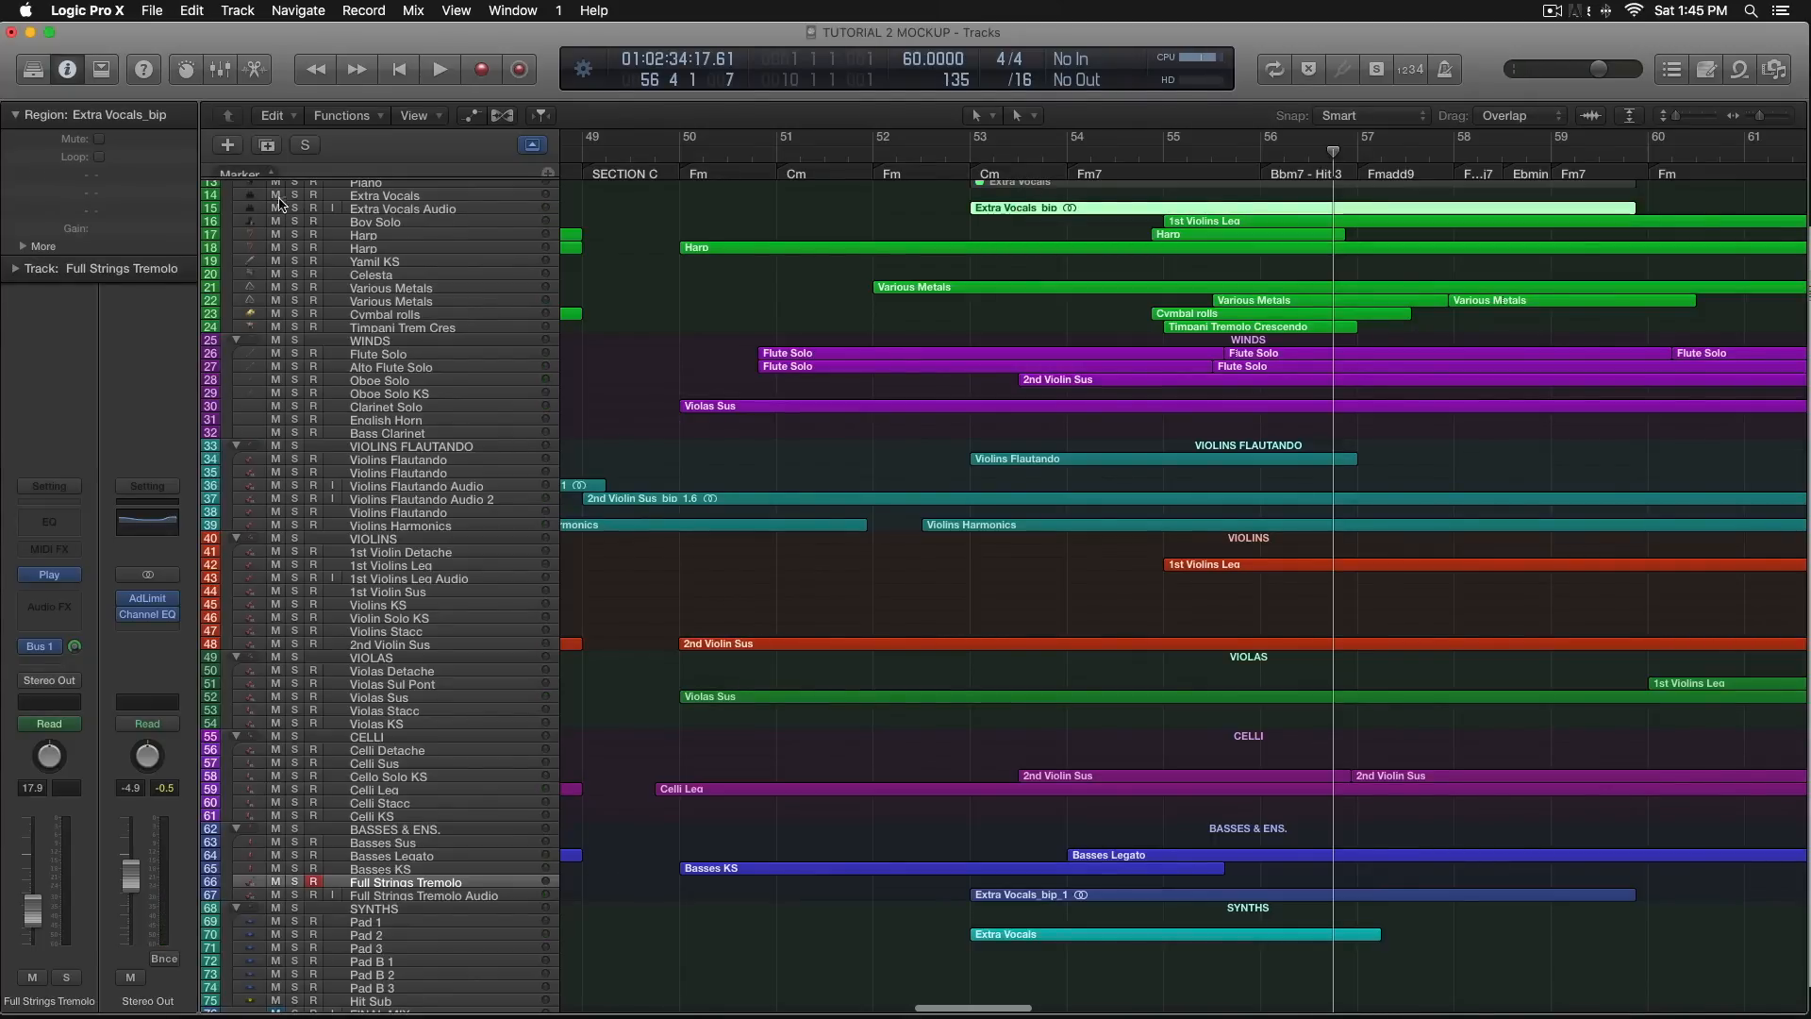
{"action": "left_click", "coordinate": [922, 149]}
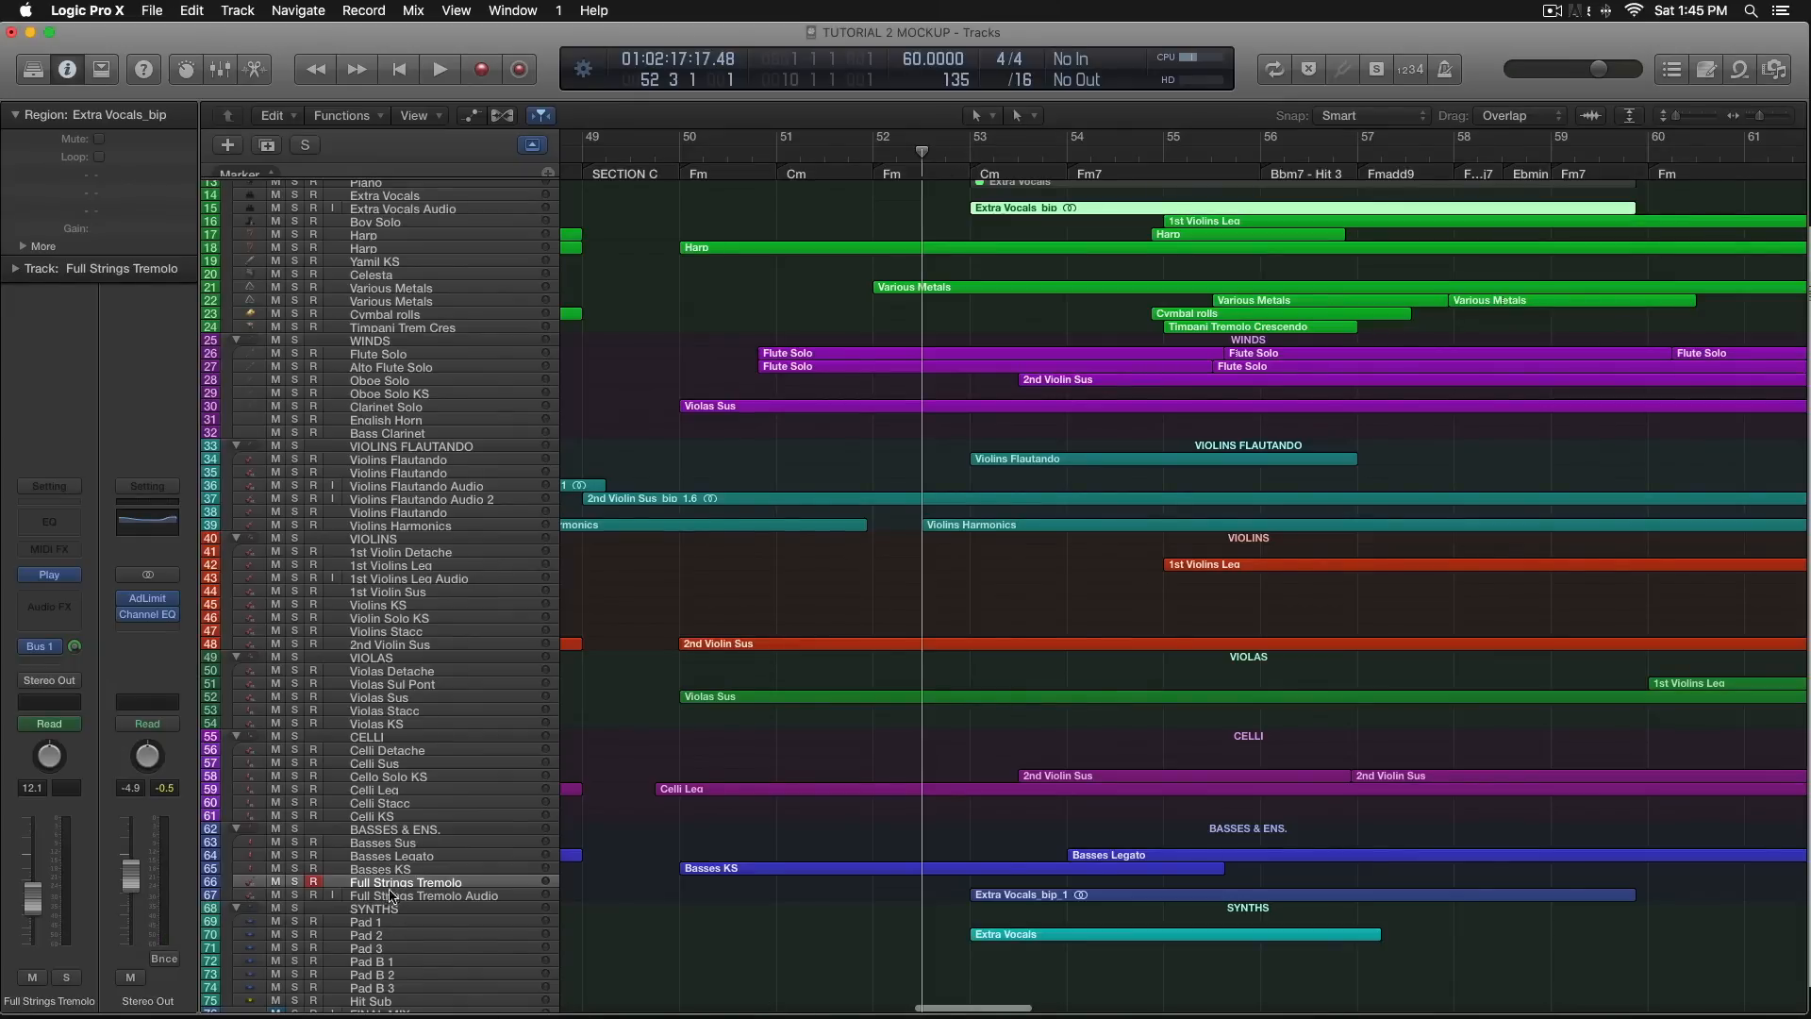
{"action": "left_click", "coordinate": [295, 894]}
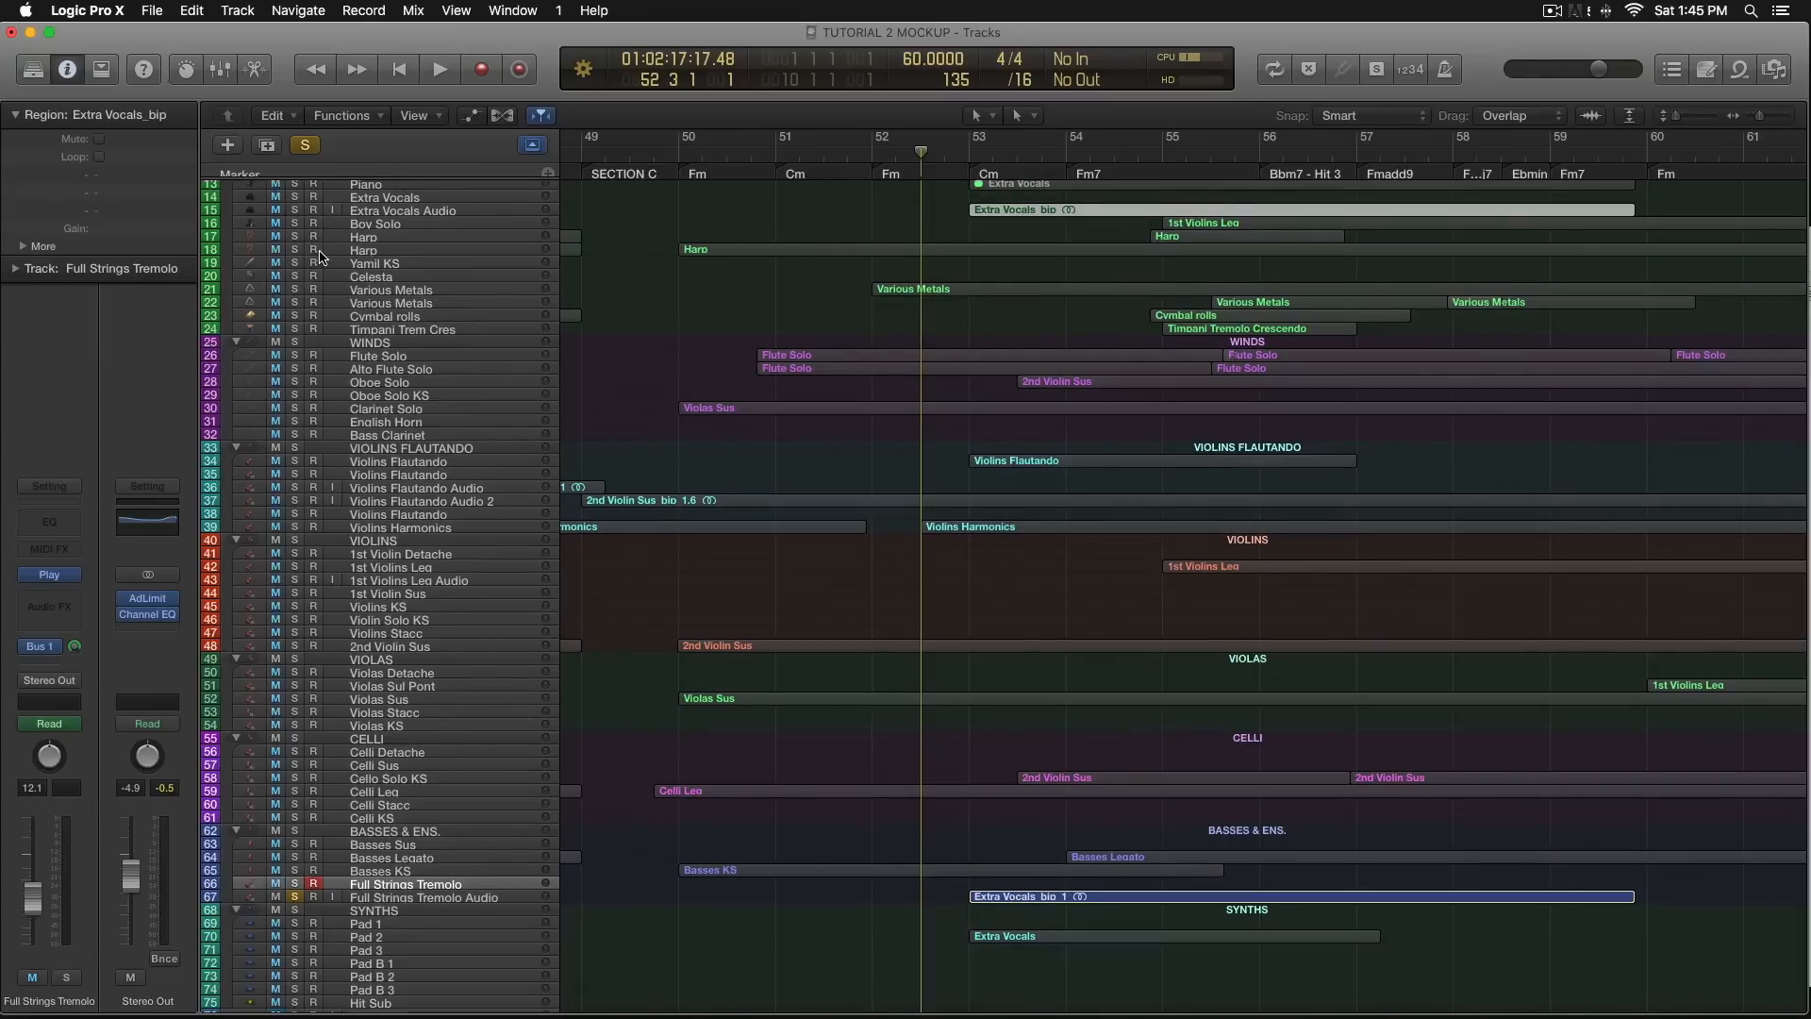
{"action": "left_click", "coordinate": [315, 210]}
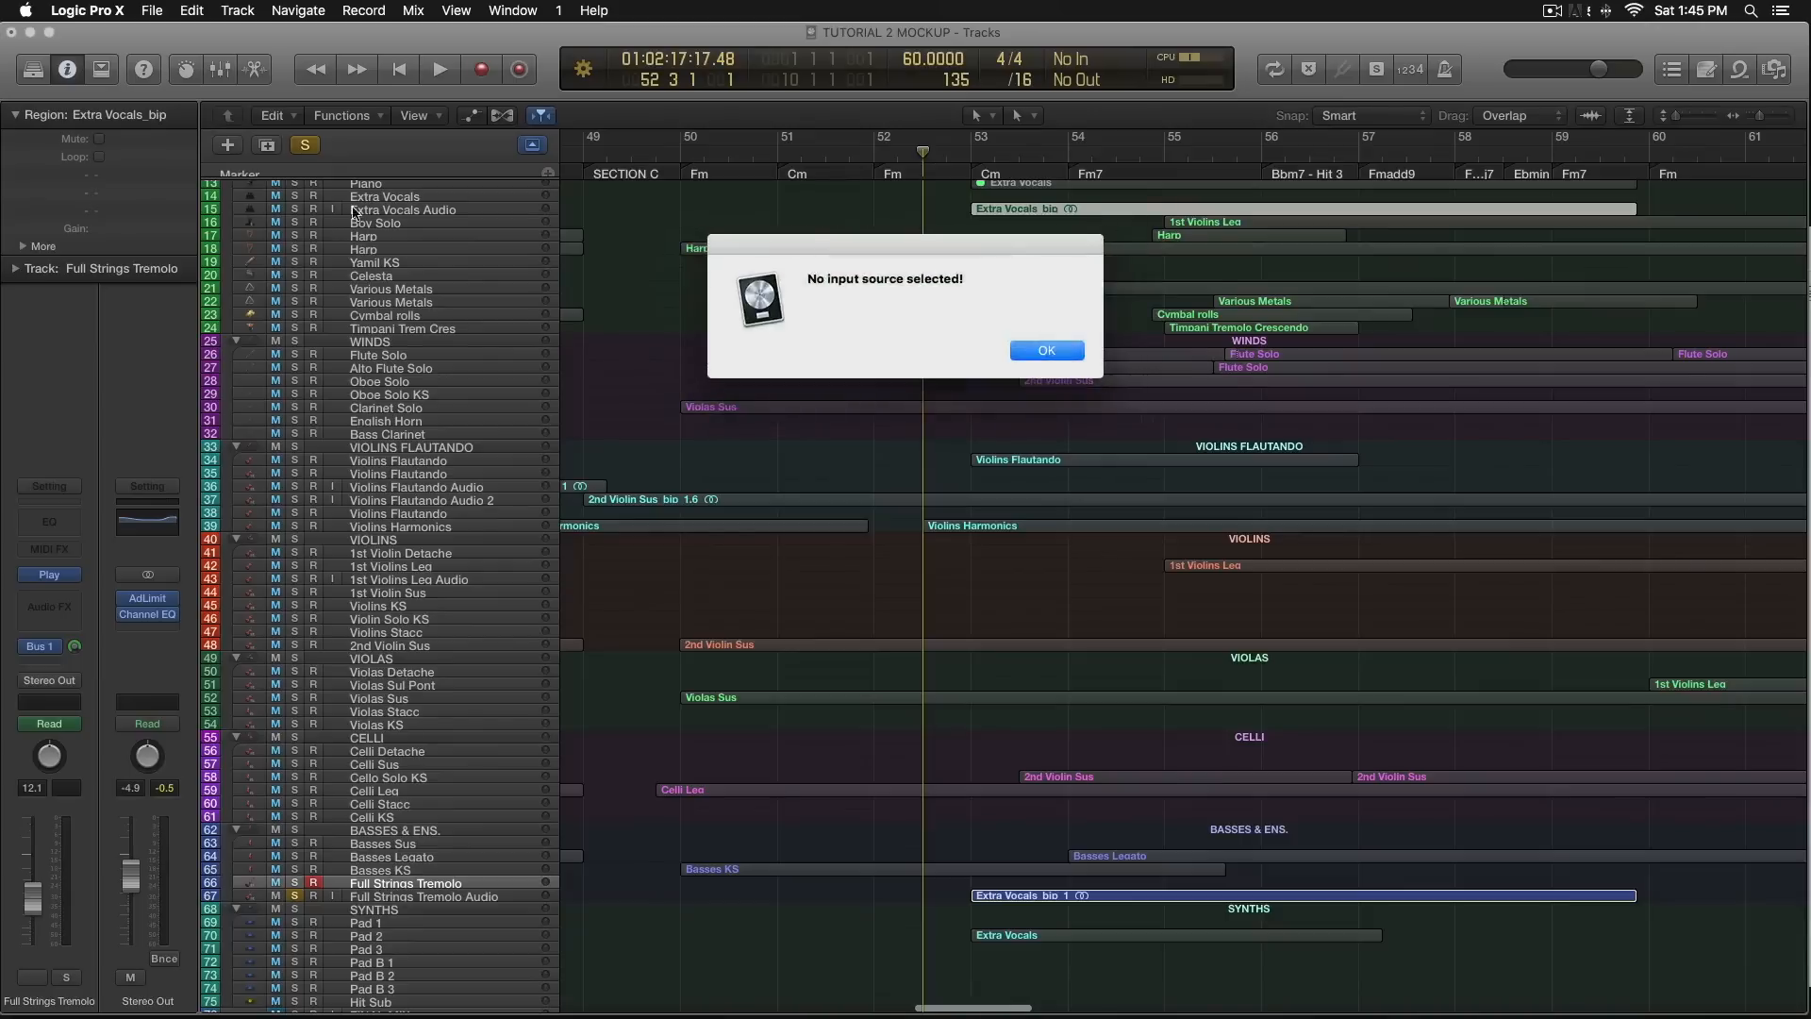
{"action": "left_click", "coordinate": [1036, 349]}
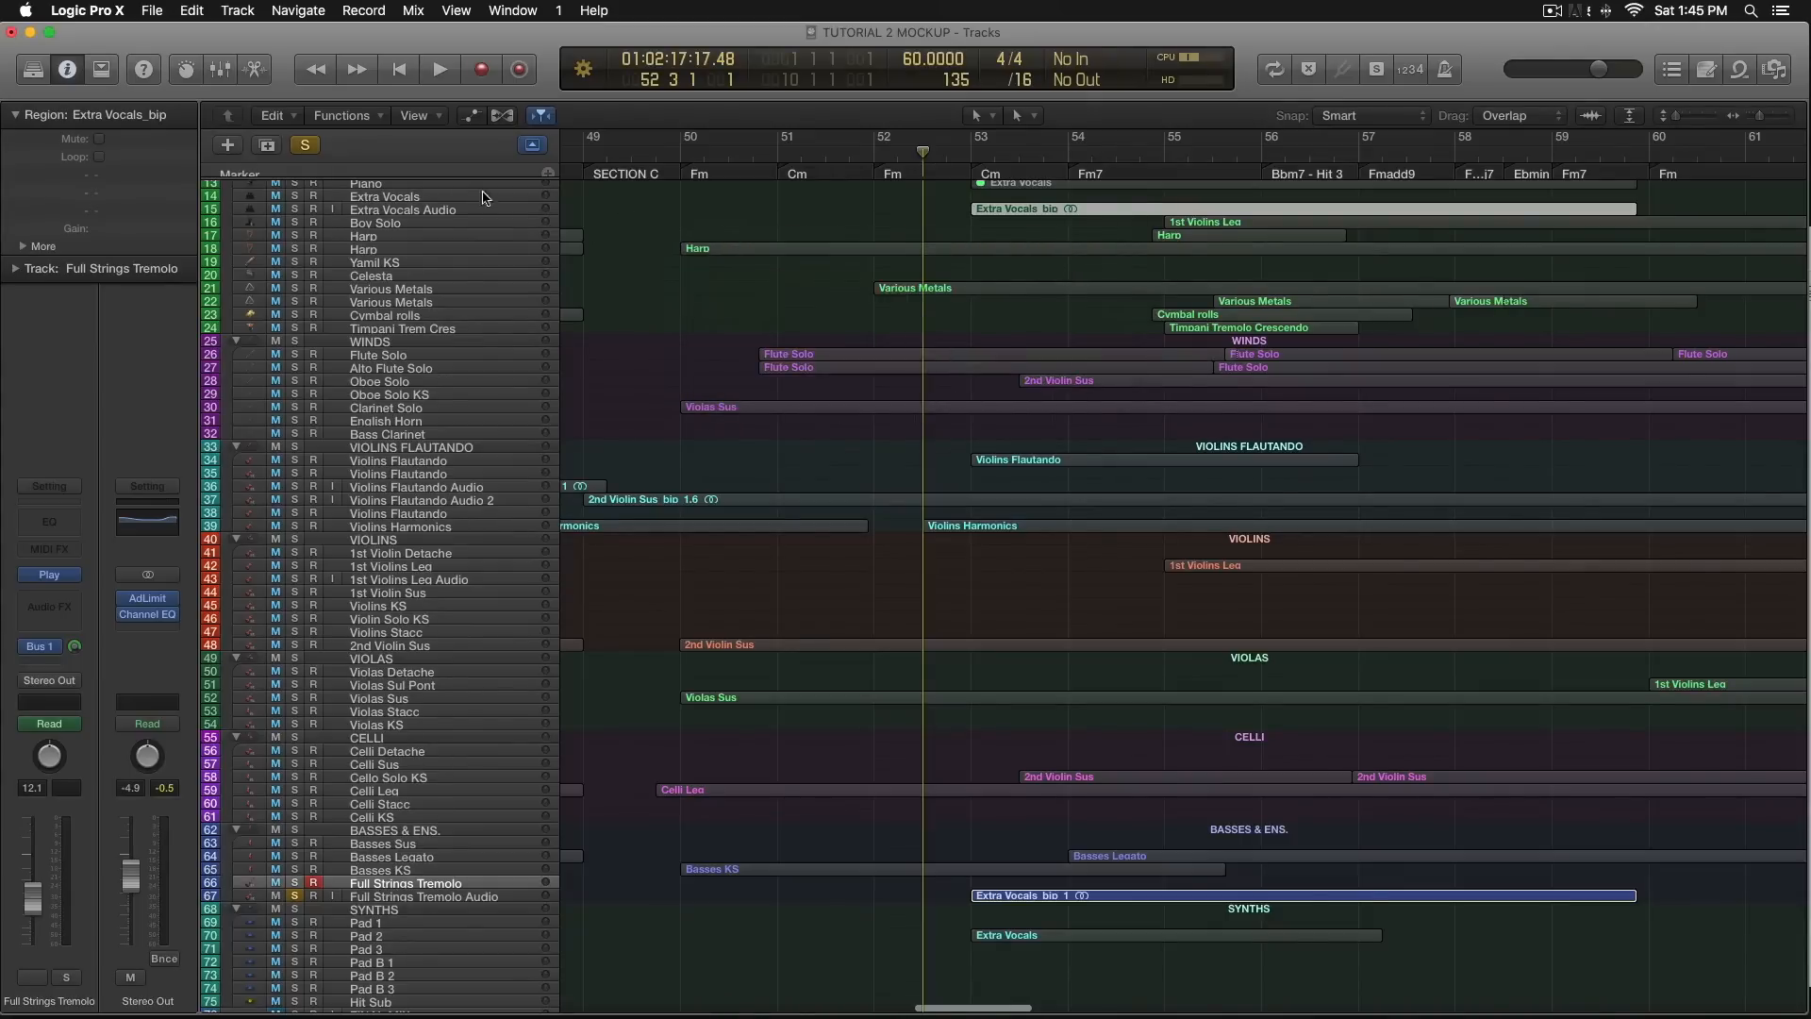
{"action": "left_click", "coordinate": [294, 209]}
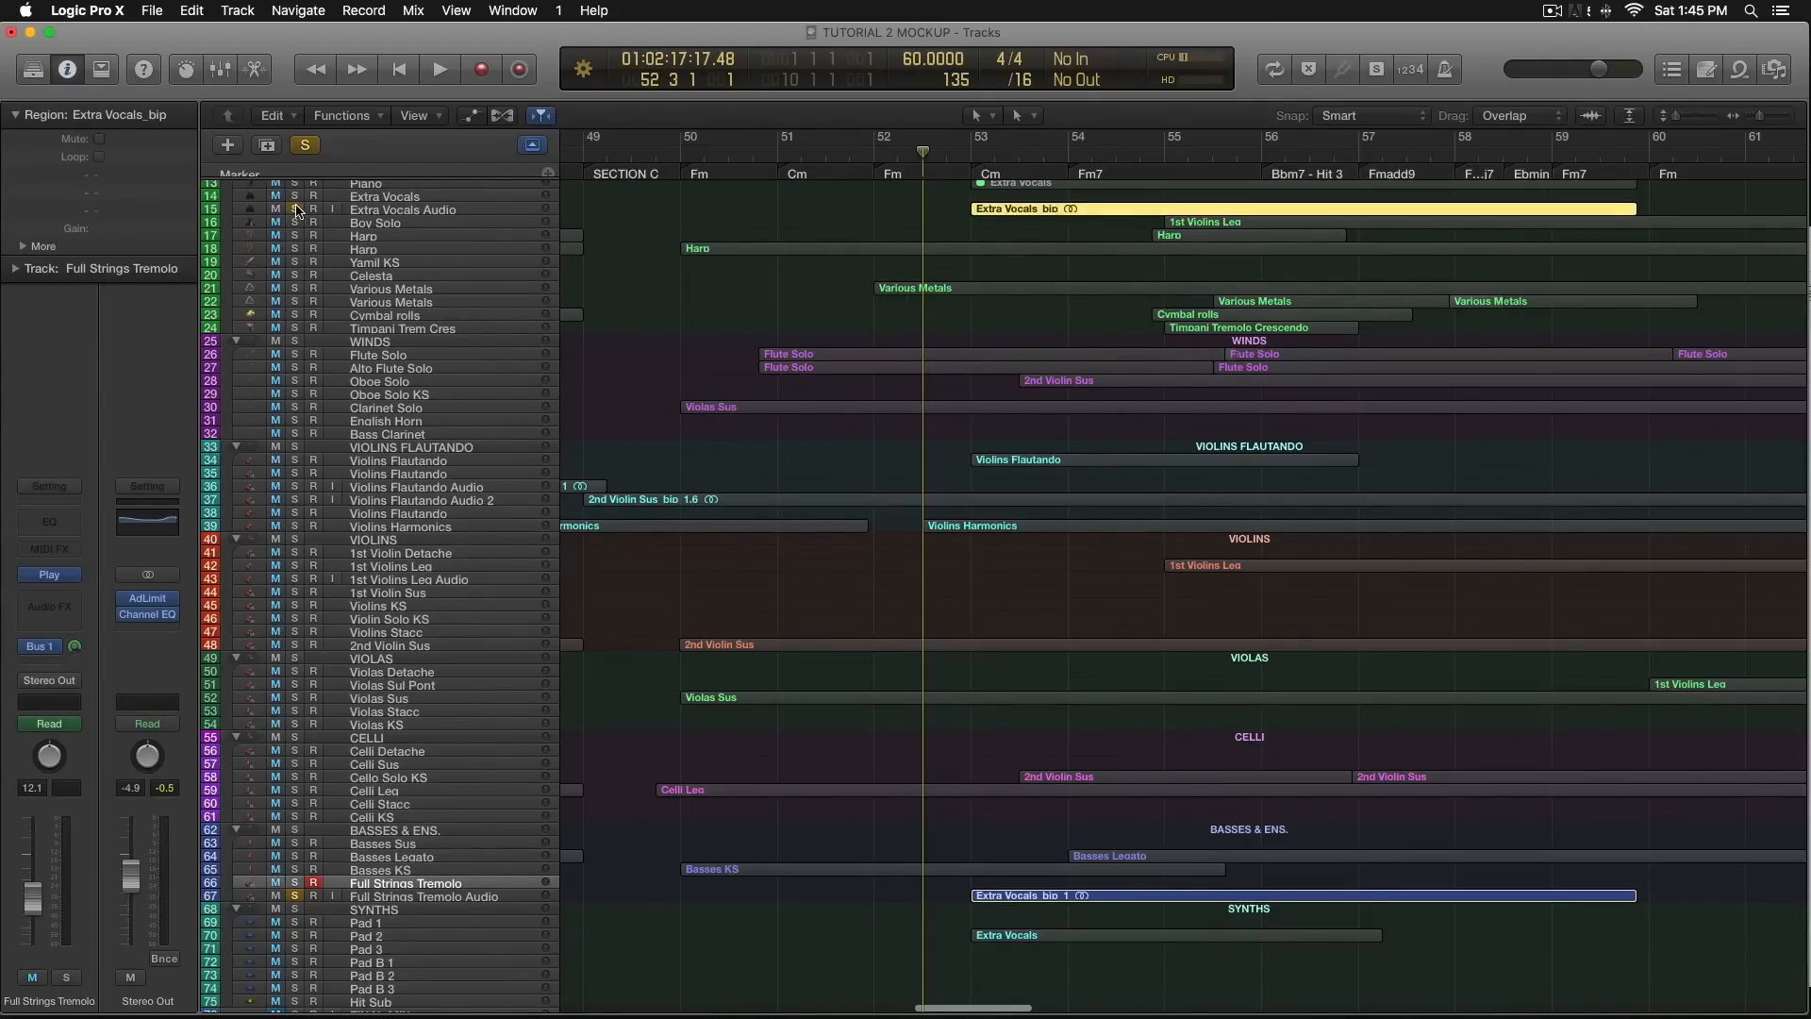
Play the soloed string tremolo and extra vocals audio from bar 52 beat 3 to bar 56, and stop.
{"action": "key", "text": "space"}
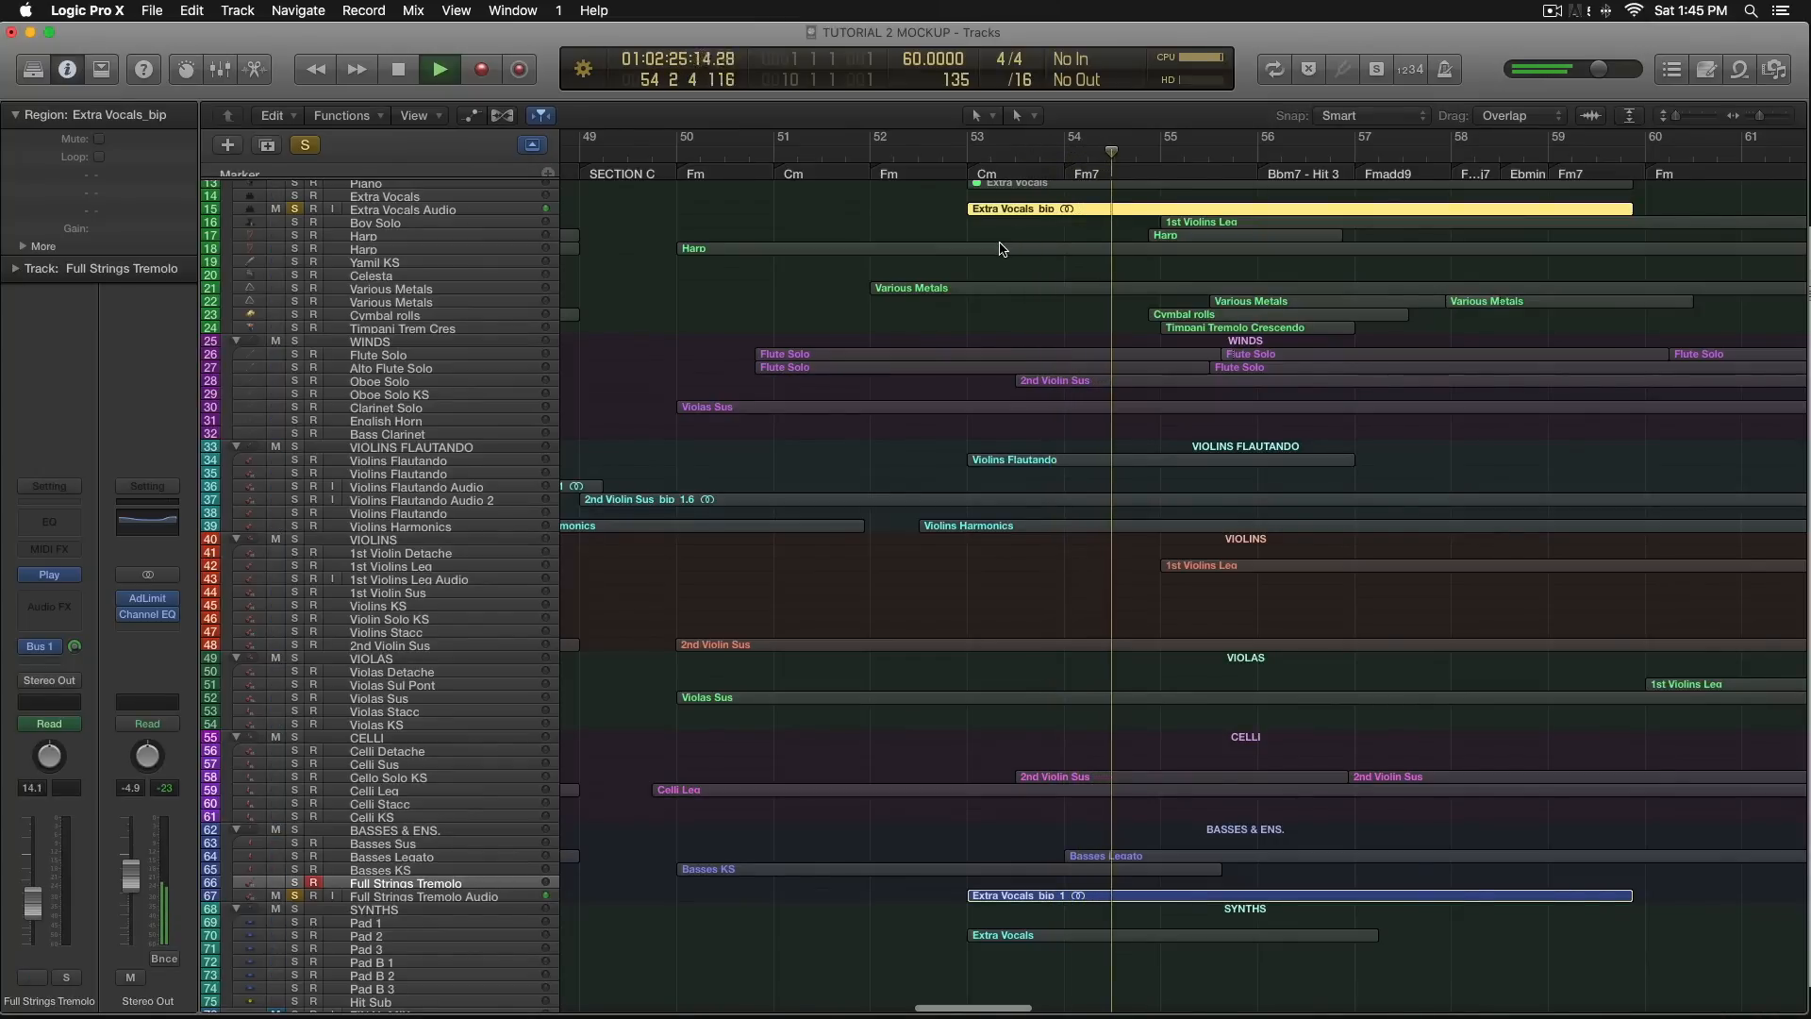
{"action": "scroll", "coordinate": [991, 274], "scroll_direction": "up", "scroll_amount": 1}
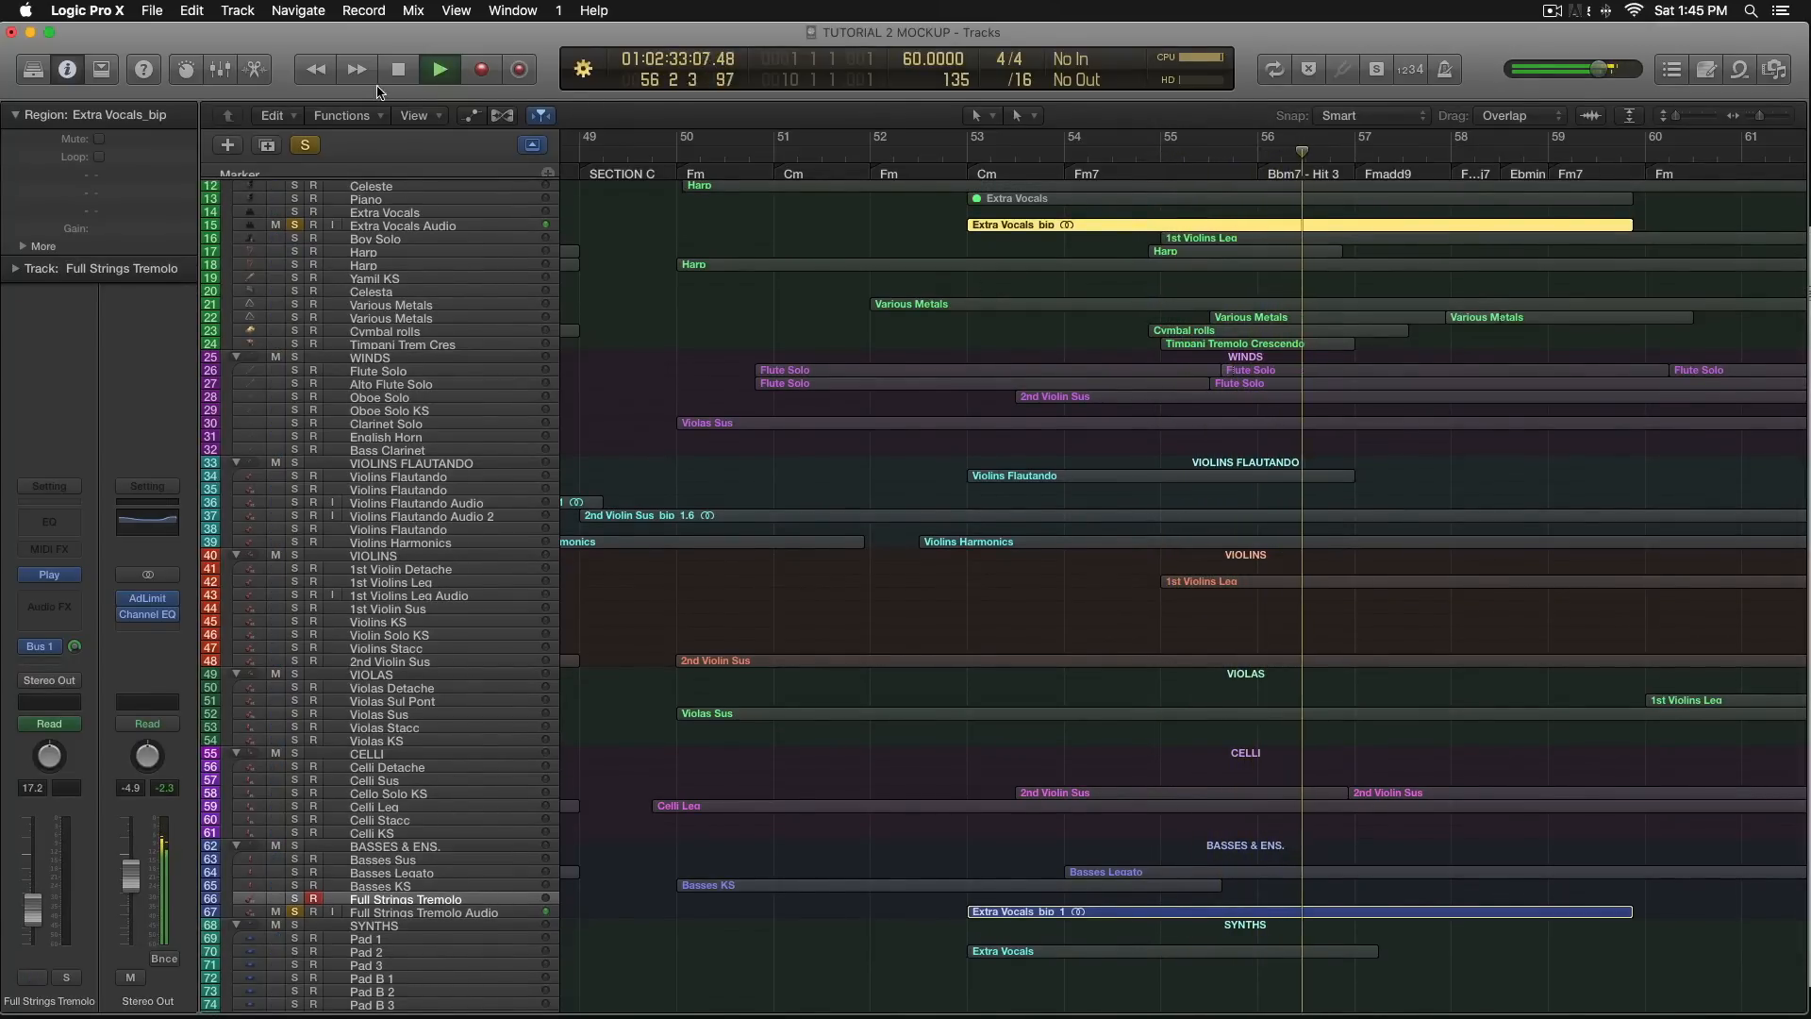
{"action": "key", "text": "space"}
Clear all solos and play the full arrangement from the end of bar 52 to bar 62.
{"action": "left_click", "coordinate": [309, 147]}
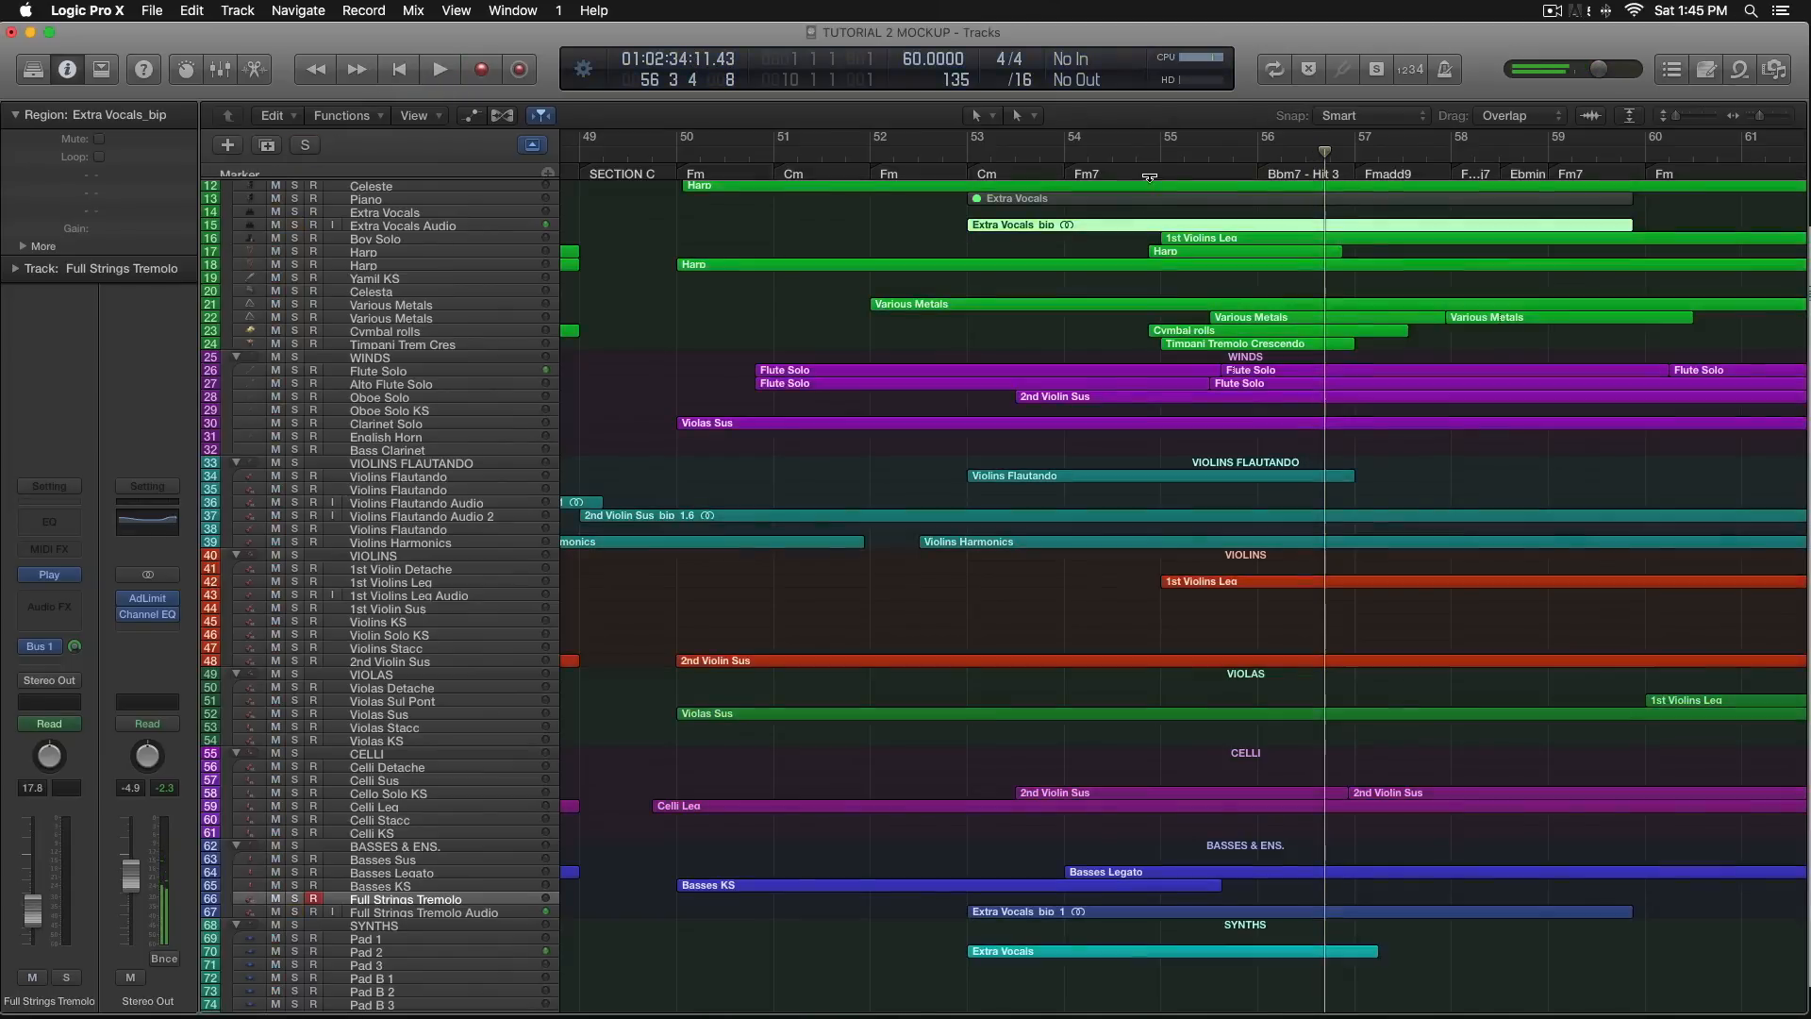
{"action": "left_click", "coordinate": [955, 156]}
{"action": "key", "text": "space"}
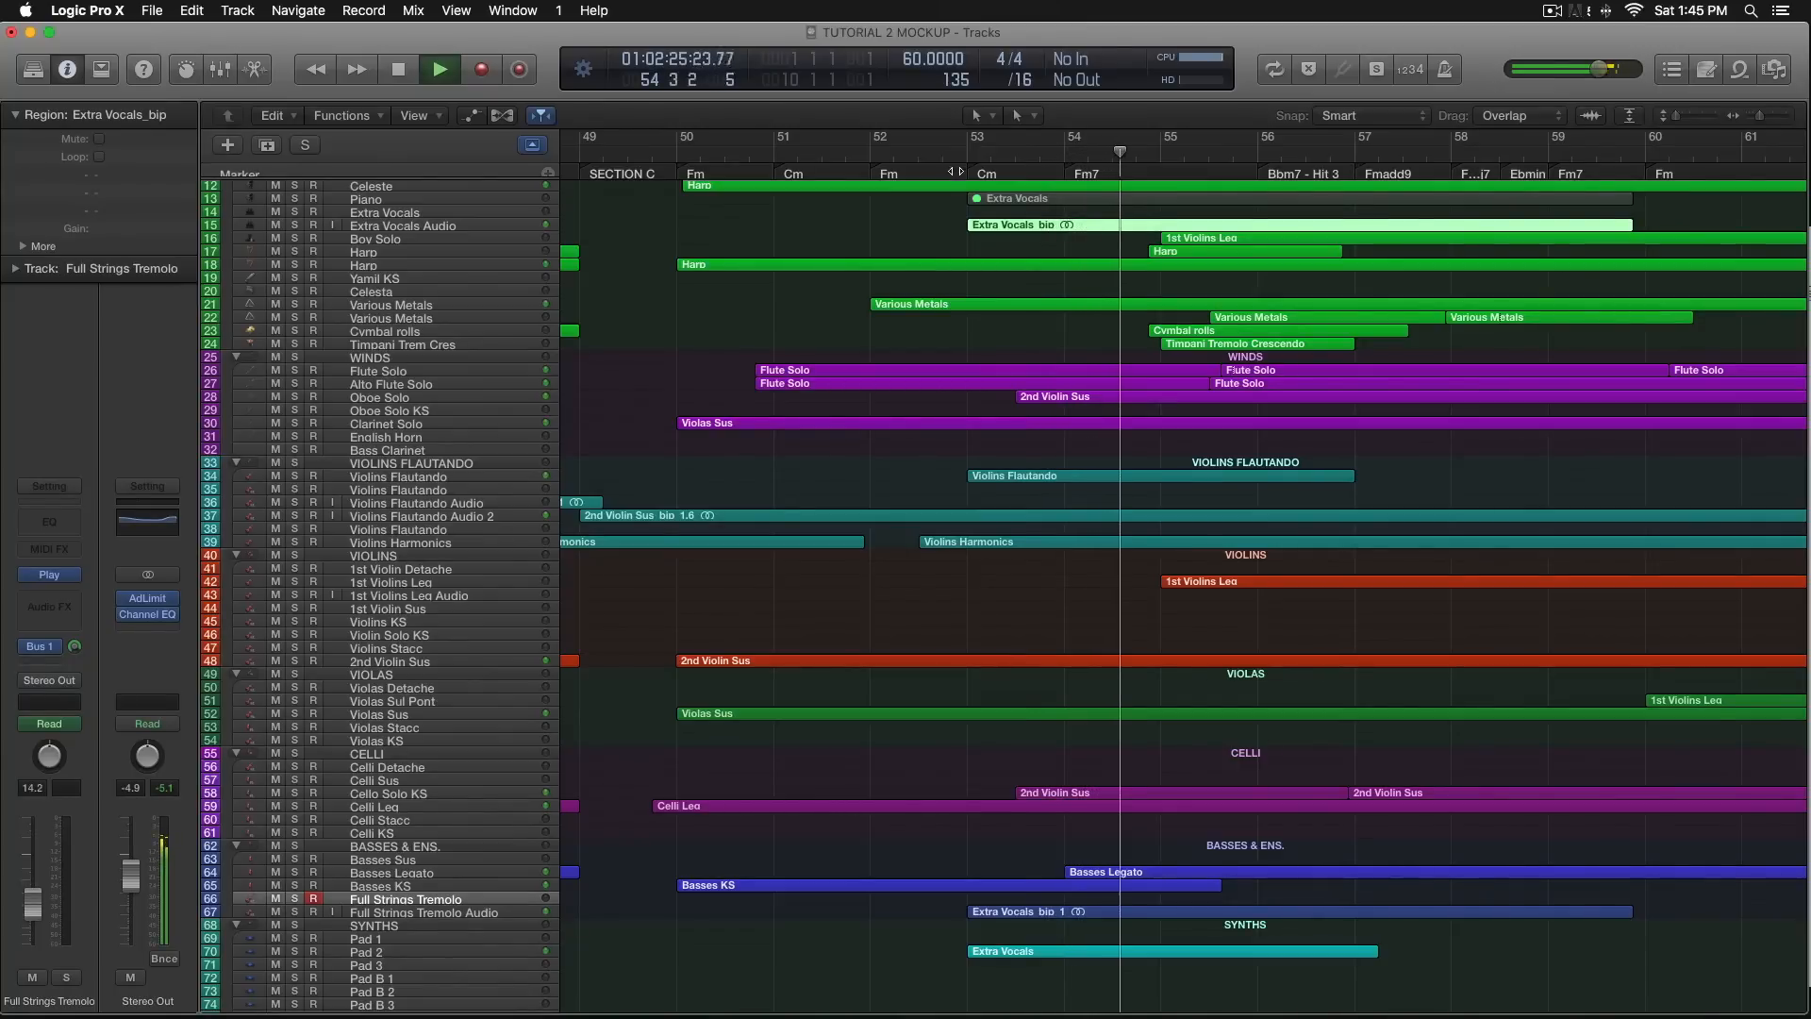
{"action": "left_click", "coordinate": [1552, 11]}
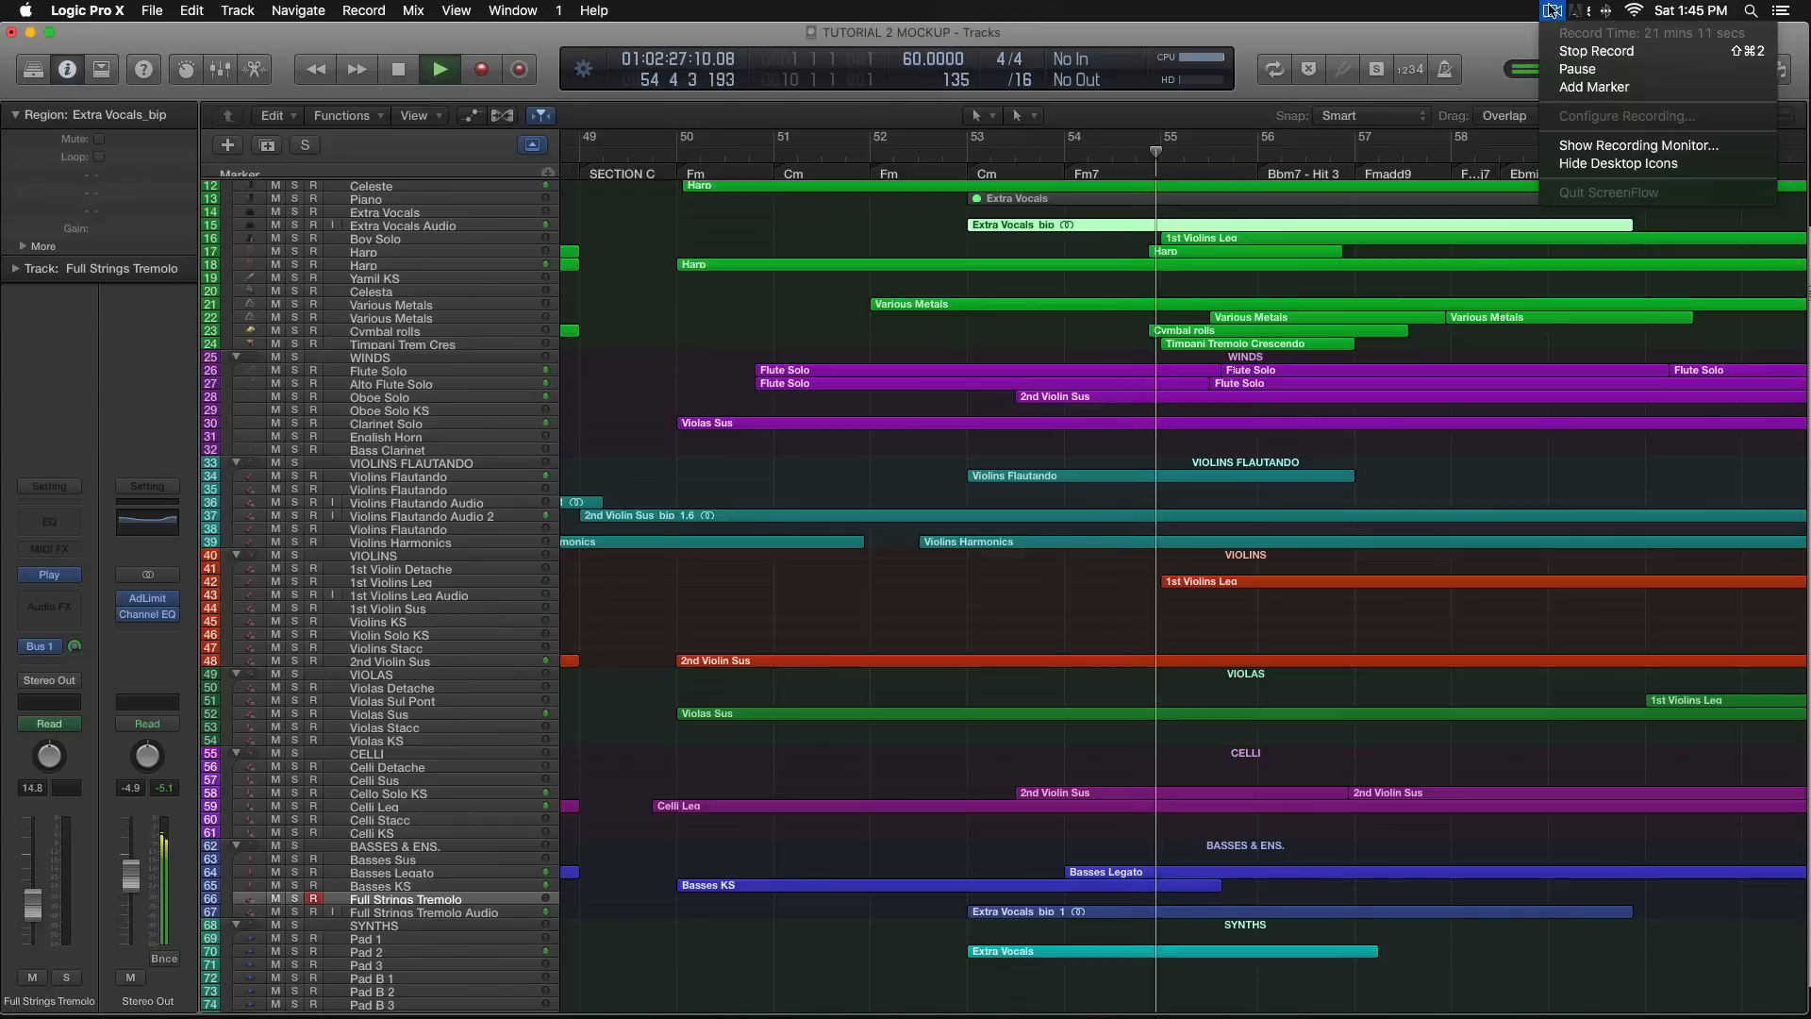
{"action": "left_click", "coordinate": [1246, 43]}
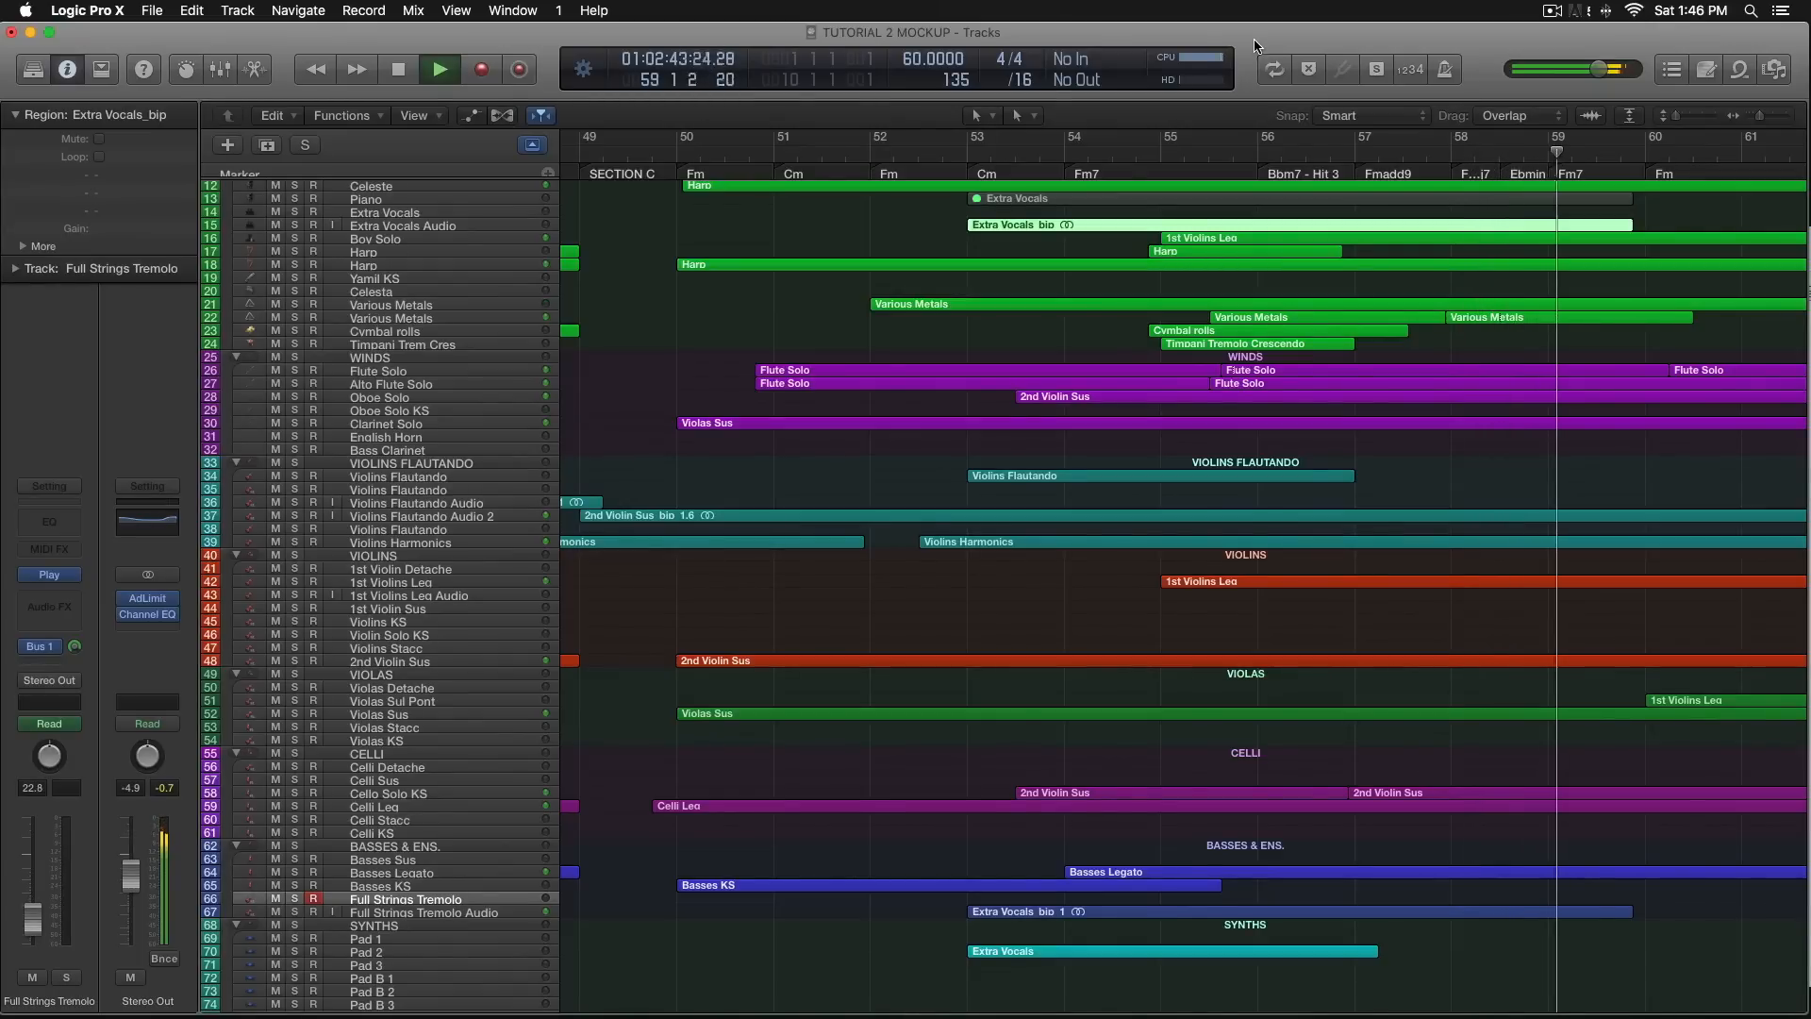
{"action": "scroll", "coordinate": [1401, 293], "scroll_direction": "right", "scroll_amount": 1}
{"action": "scroll", "coordinate": [1401, 293], "scroll_direction": "right", "scroll_amount": 3}
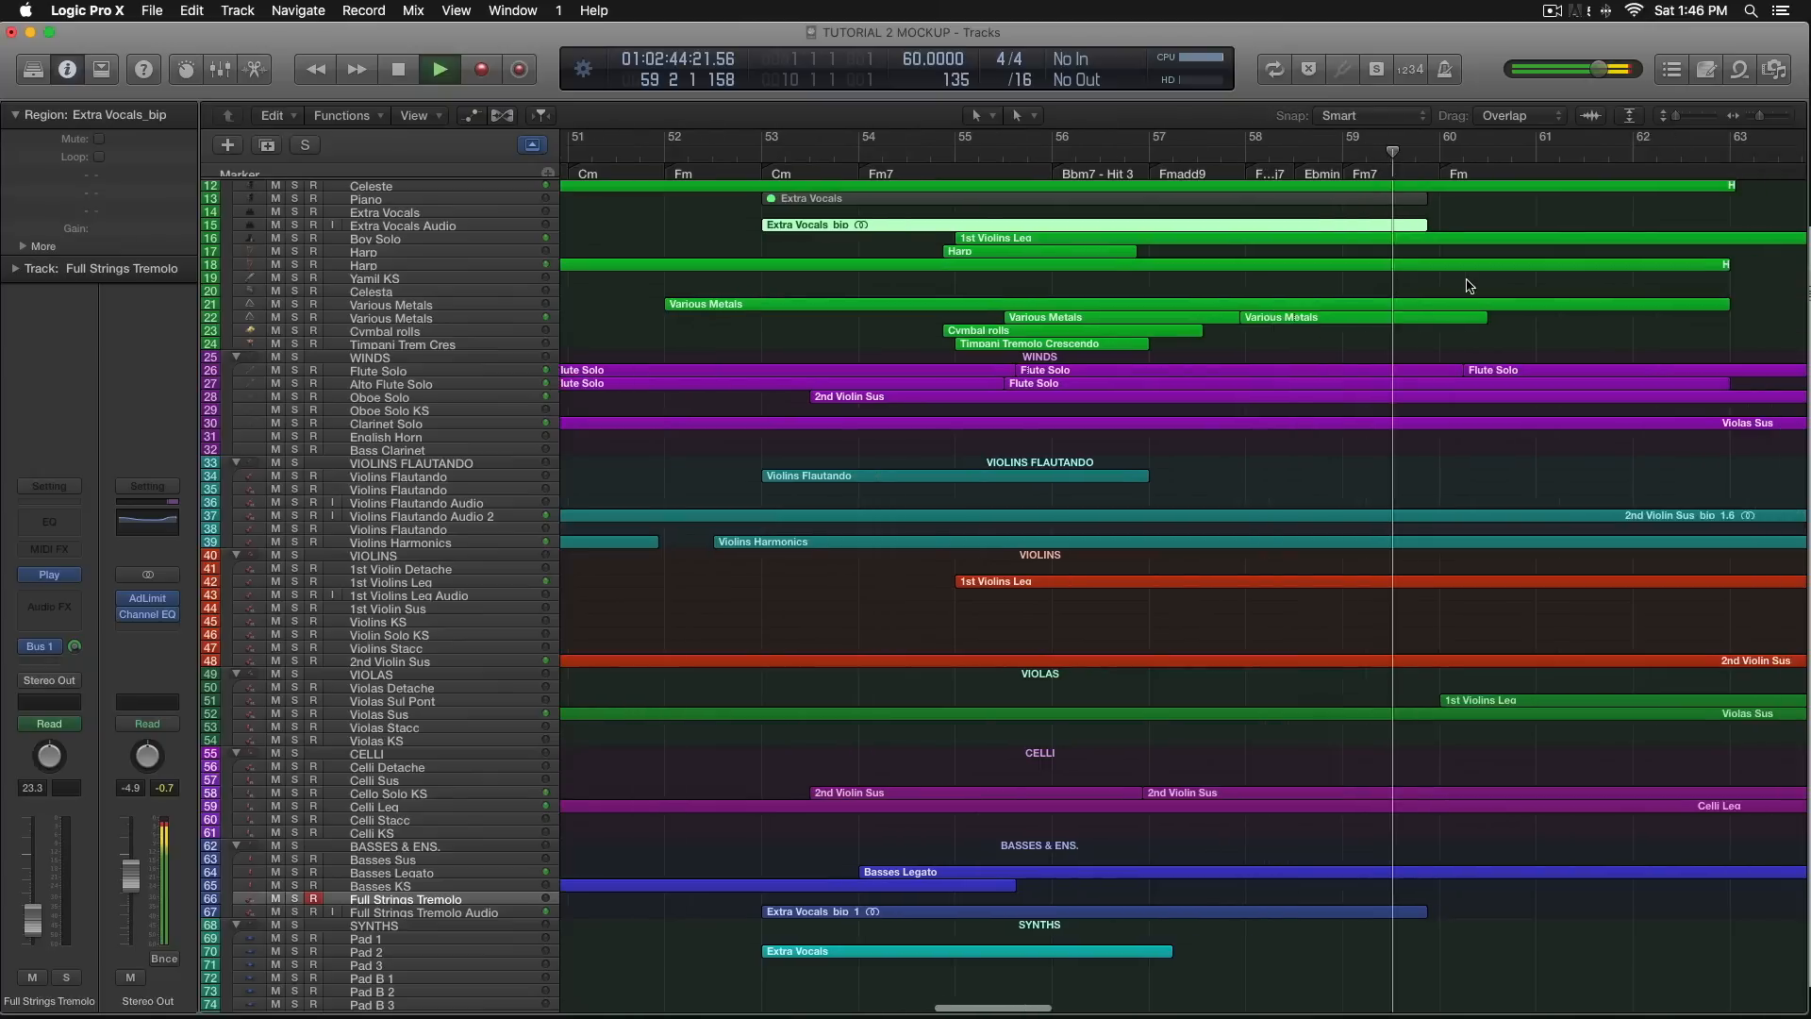
{"action": "scroll", "coordinate": [1401, 293], "scroll_direction": "up", "scroll_amount": 3}
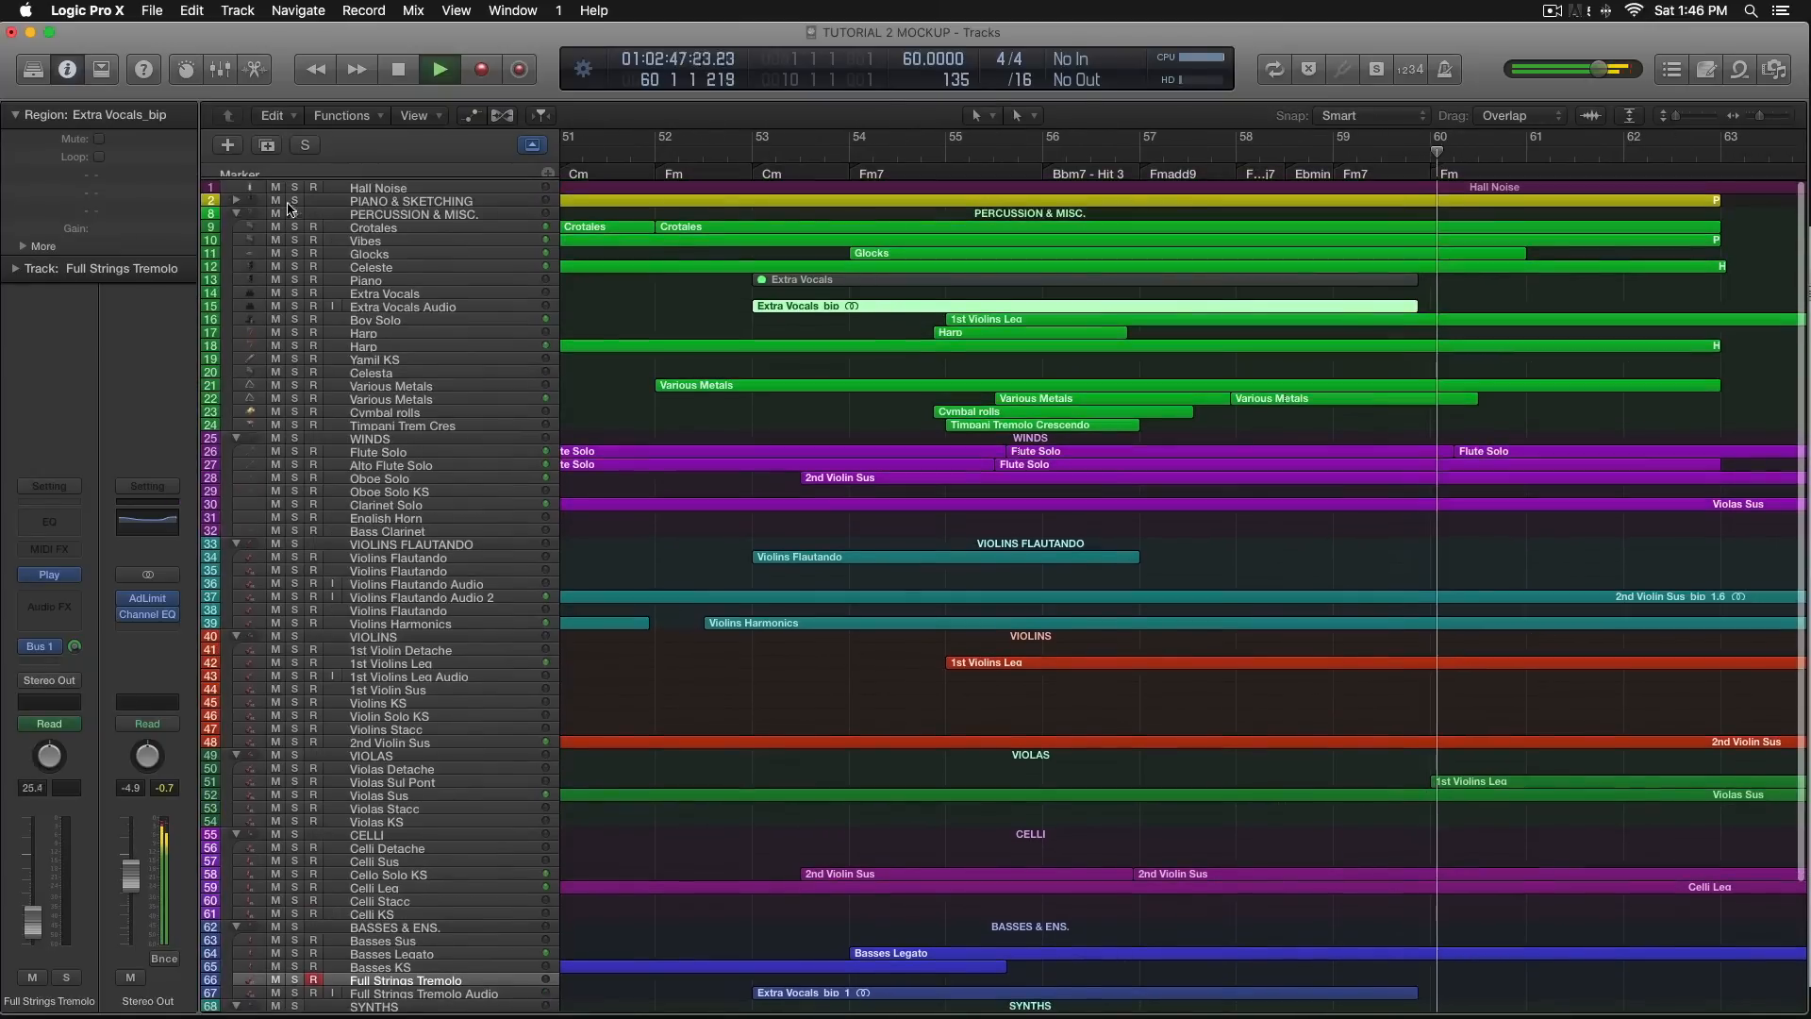
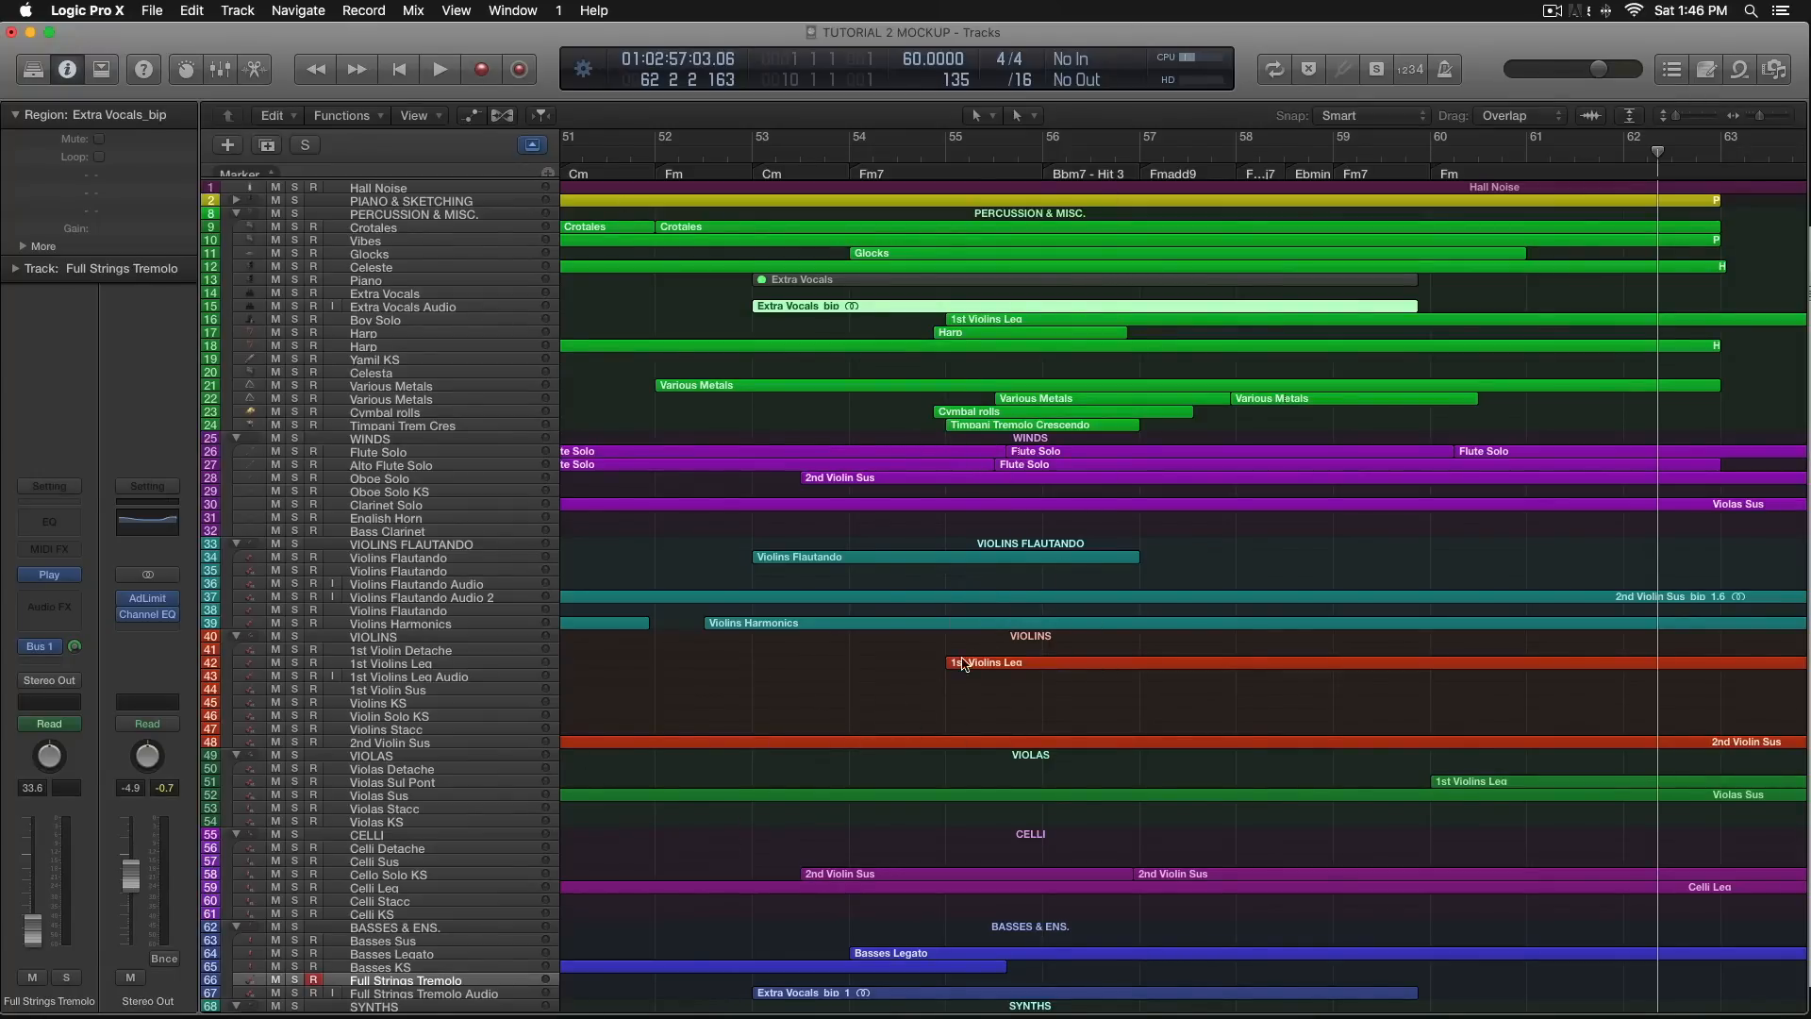
Select the 1st Violins Leg region starting at bar 55, and bring the start of Section A into view at a wider horizontal zoom.
{"action": "left_click", "coordinate": [966, 666]}
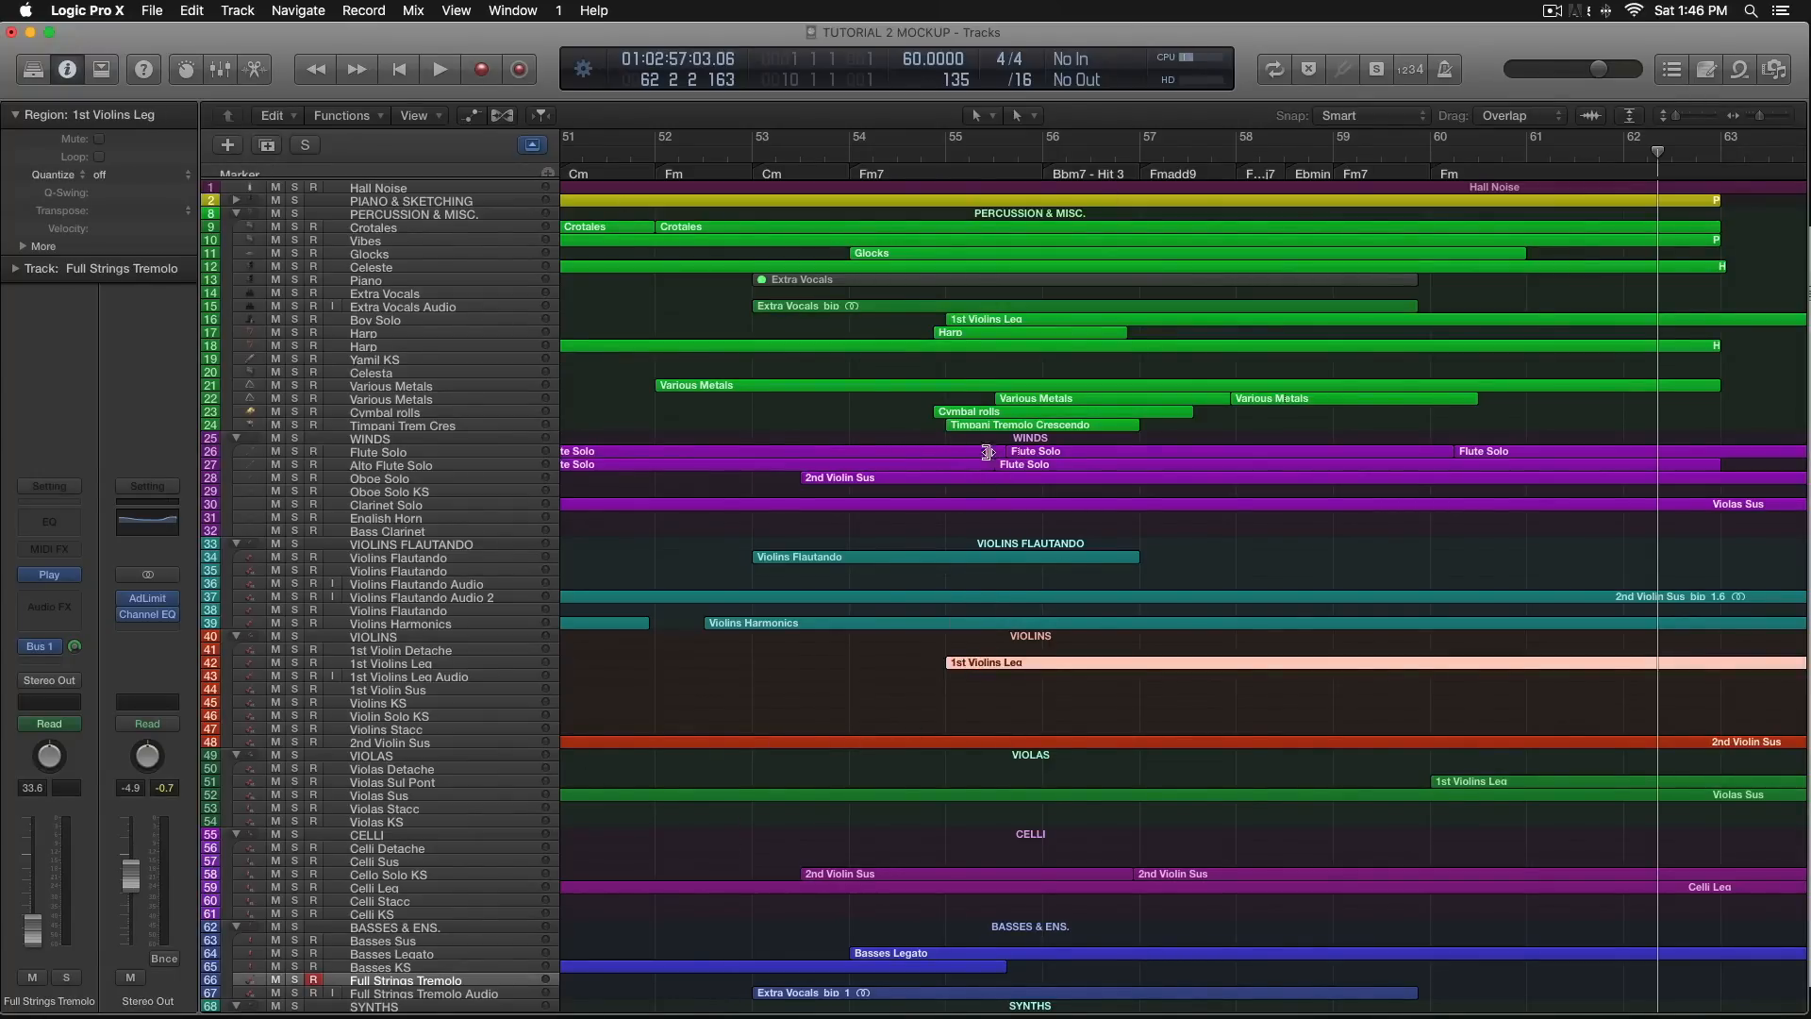
{"action": "scroll", "coordinate": [913, 555], "scroll_direction": "left", "scroll_amount": 15}
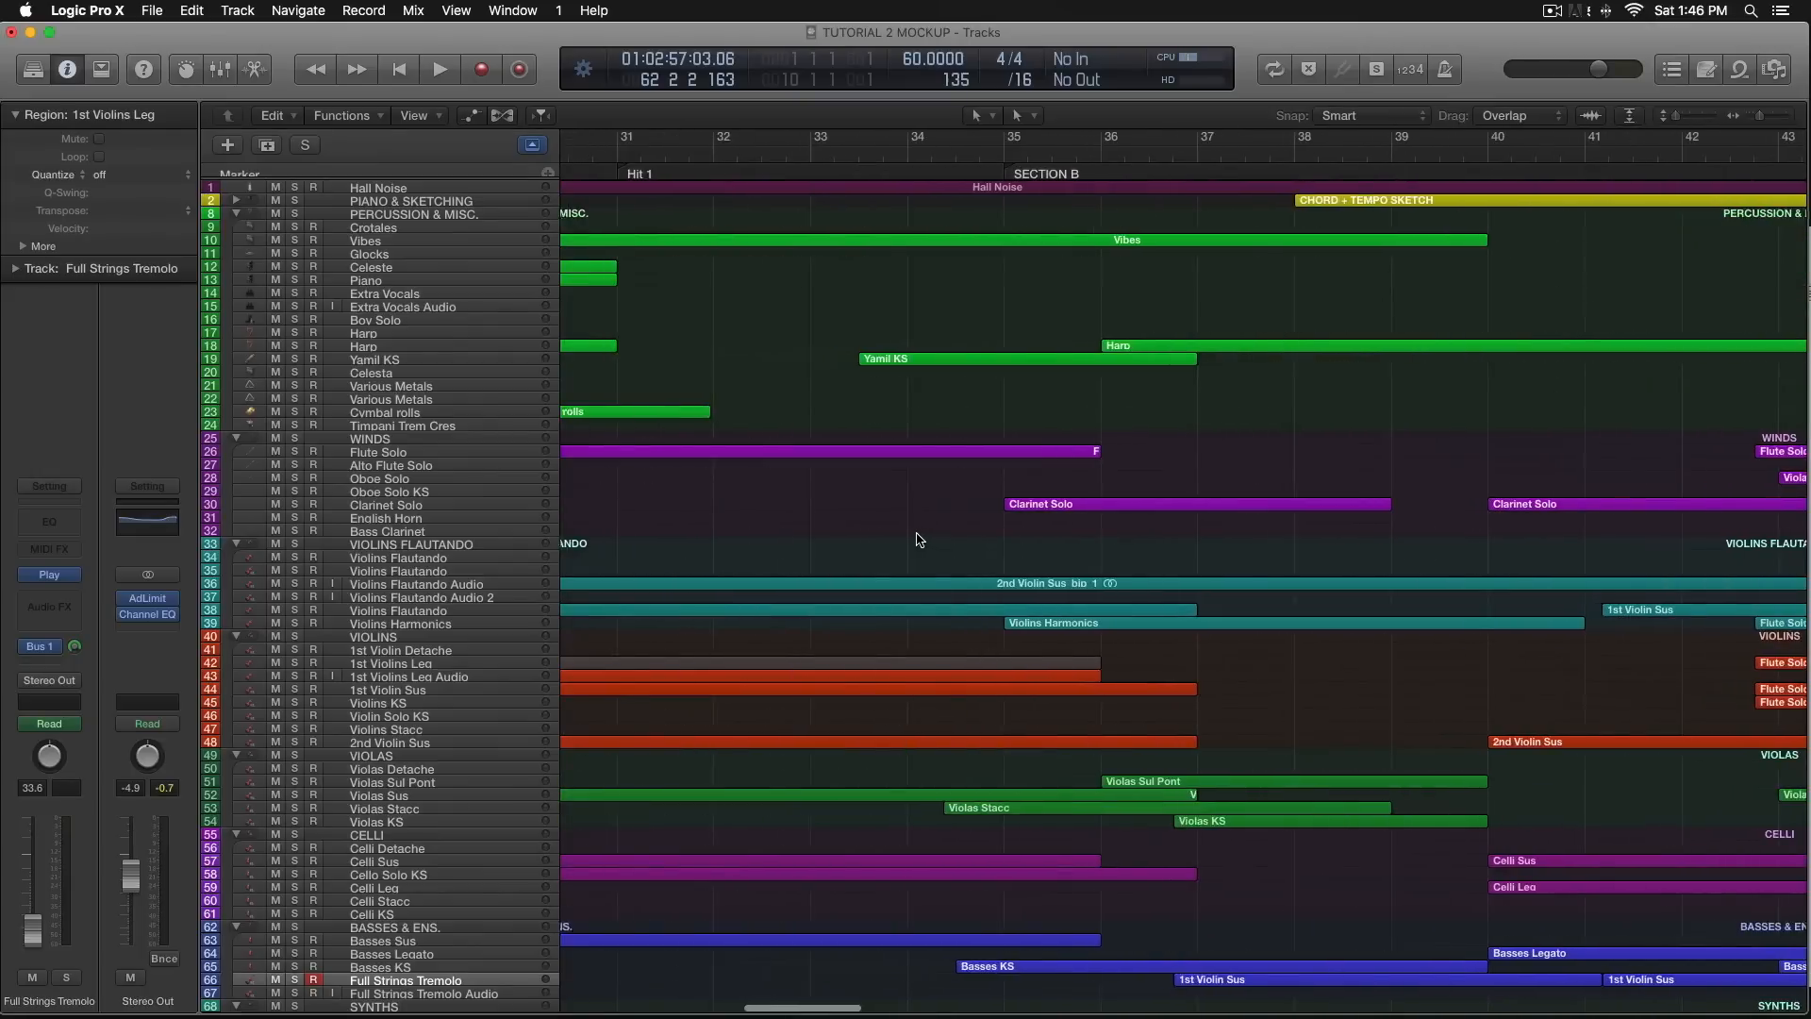
{"action": "left_click_drag", "start_coordinate": [1765, 118], "coordinate": [1760, 118]}
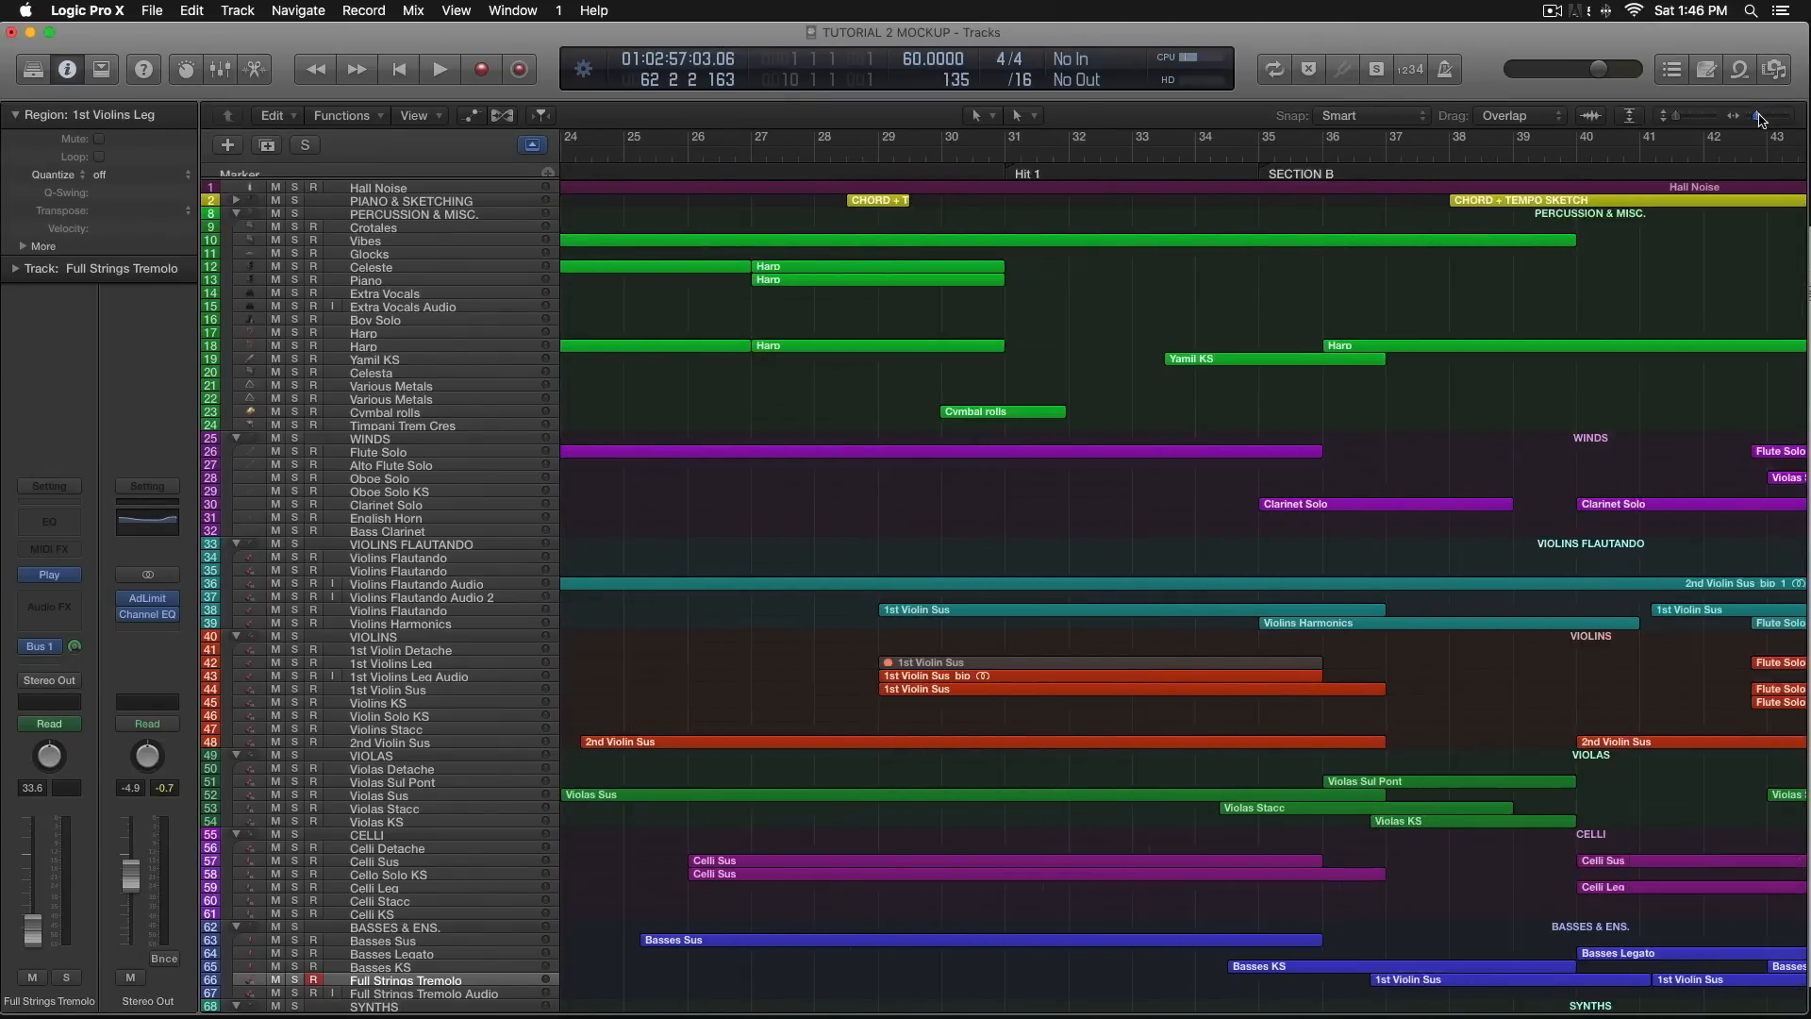
{"action": "scroll", "coordinate": [1163, 436], "scroll_direction": "left", "scroll_amount": 5}
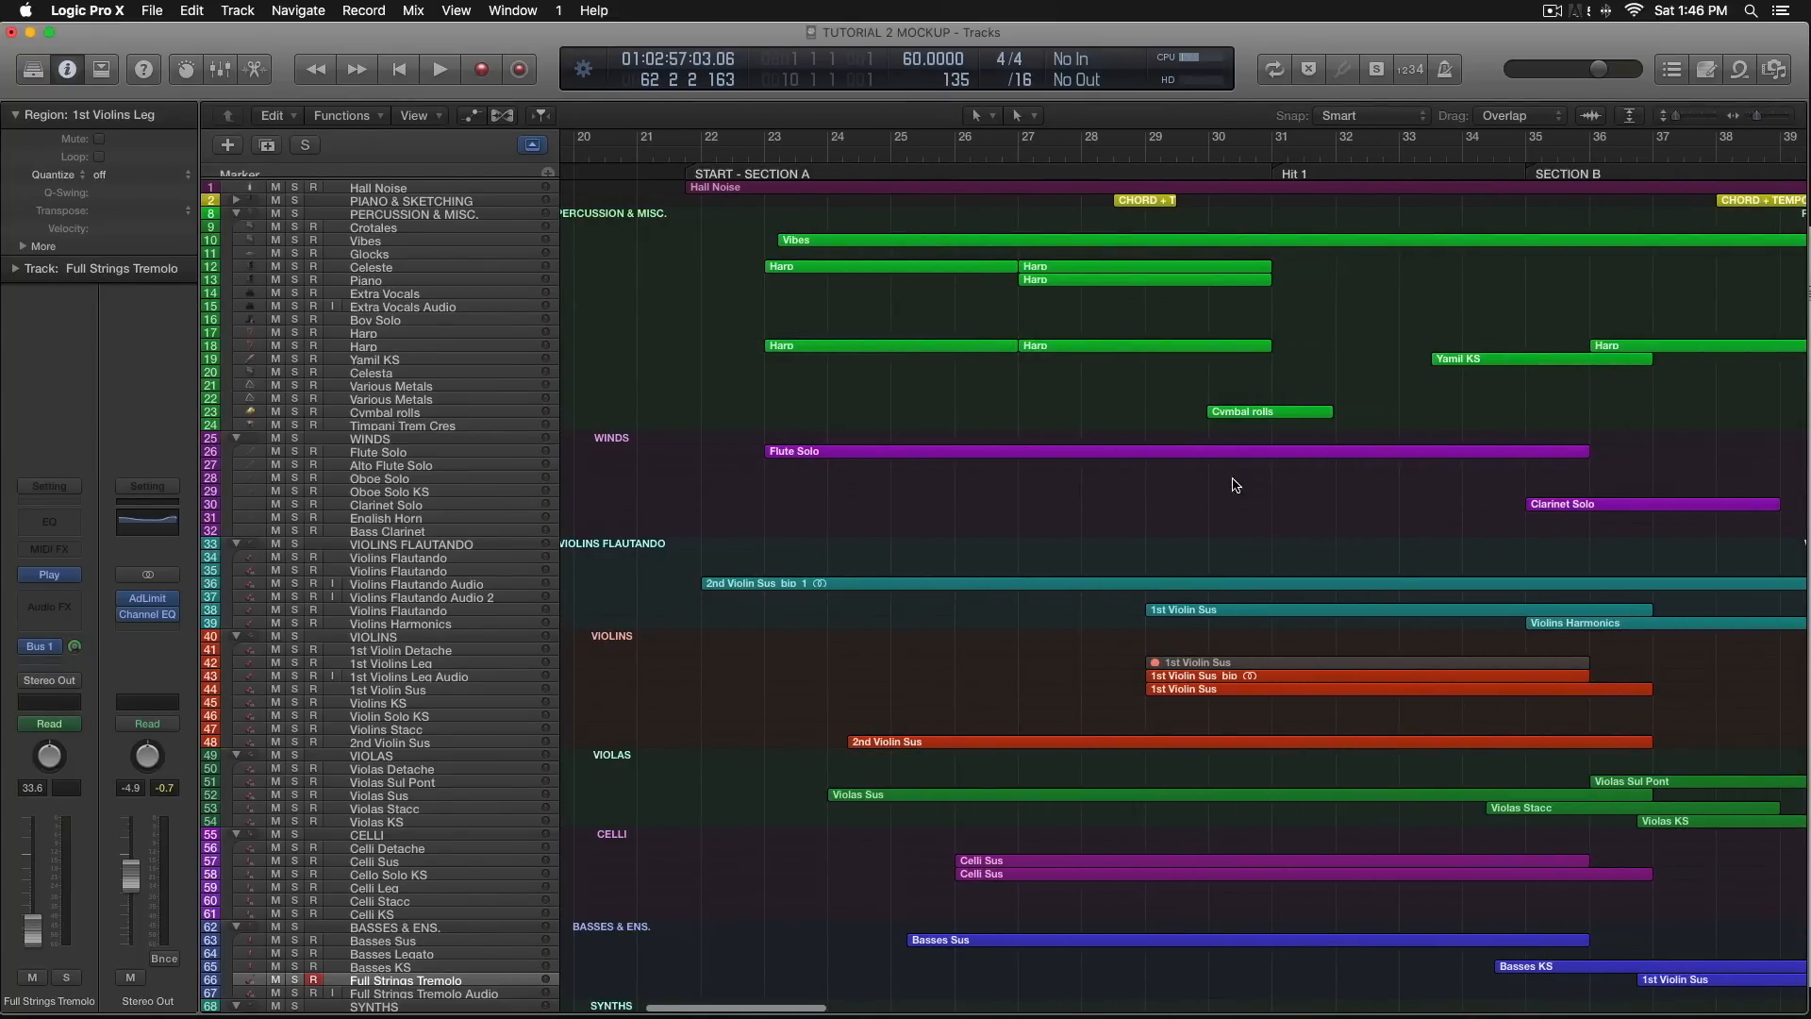
Select the four Flute Solo regions just before bar 43 on the flute and violin tracks, and place the playhead at bar 42 beat 3.
{"action": "scroll", "coordinate": [1216, 627], "scroll_direction": "right", "scroll_amount": 10}
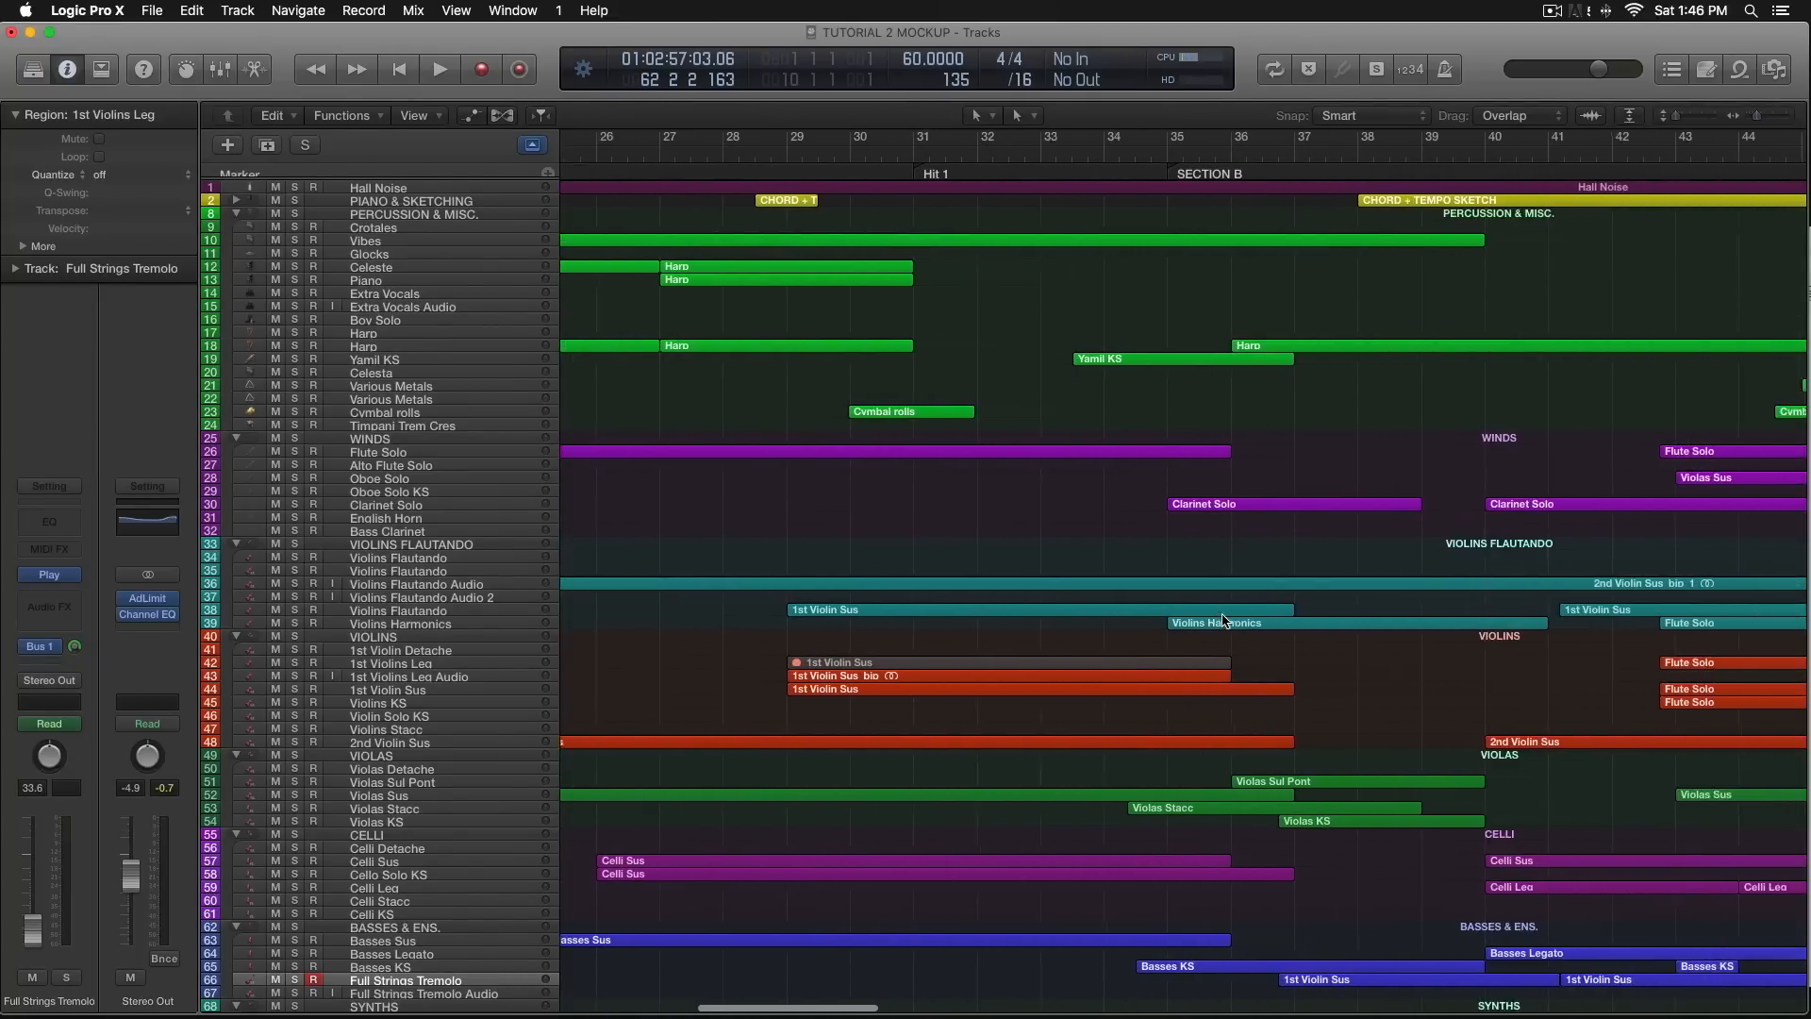
{"action": "scroll", "coordinate": [1228, 611], "scroll_direction": "right", "scroll_amount": 4}
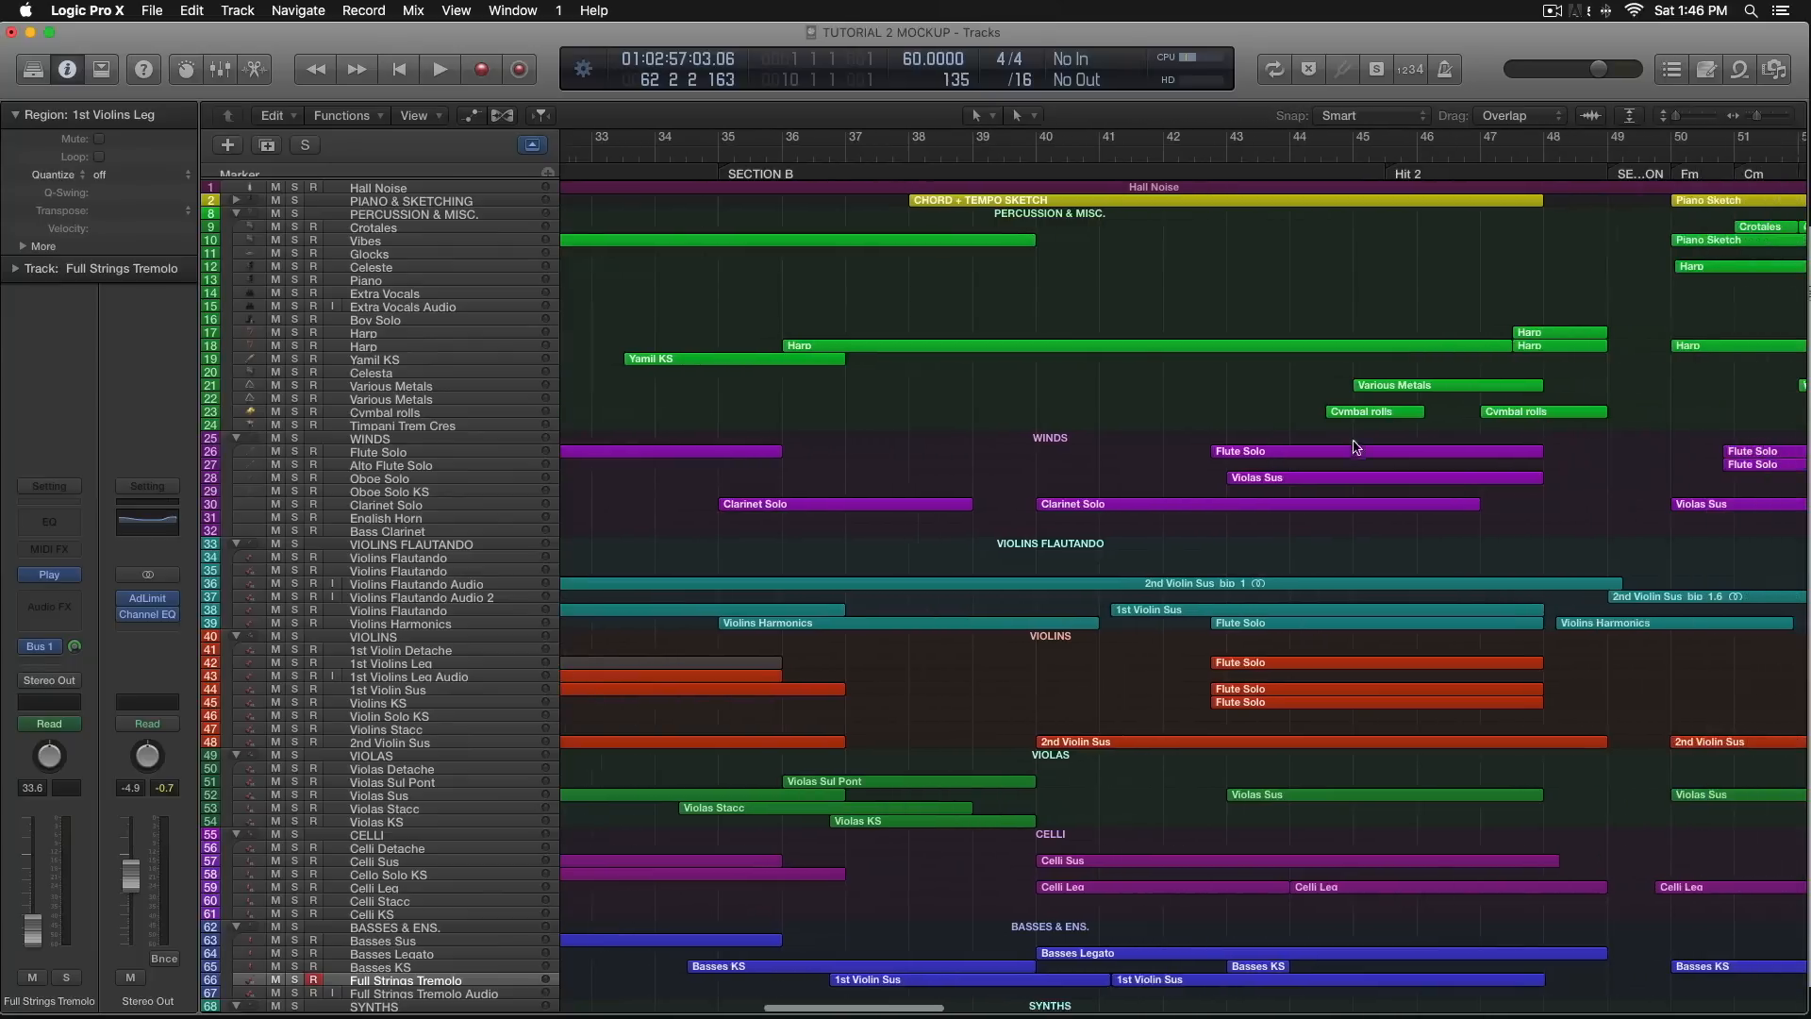
{"action": "left_click", "coordinate": [1232, 452]}
{"action": "left_click", "coordinate": [1233, 664], "text": "shift"}
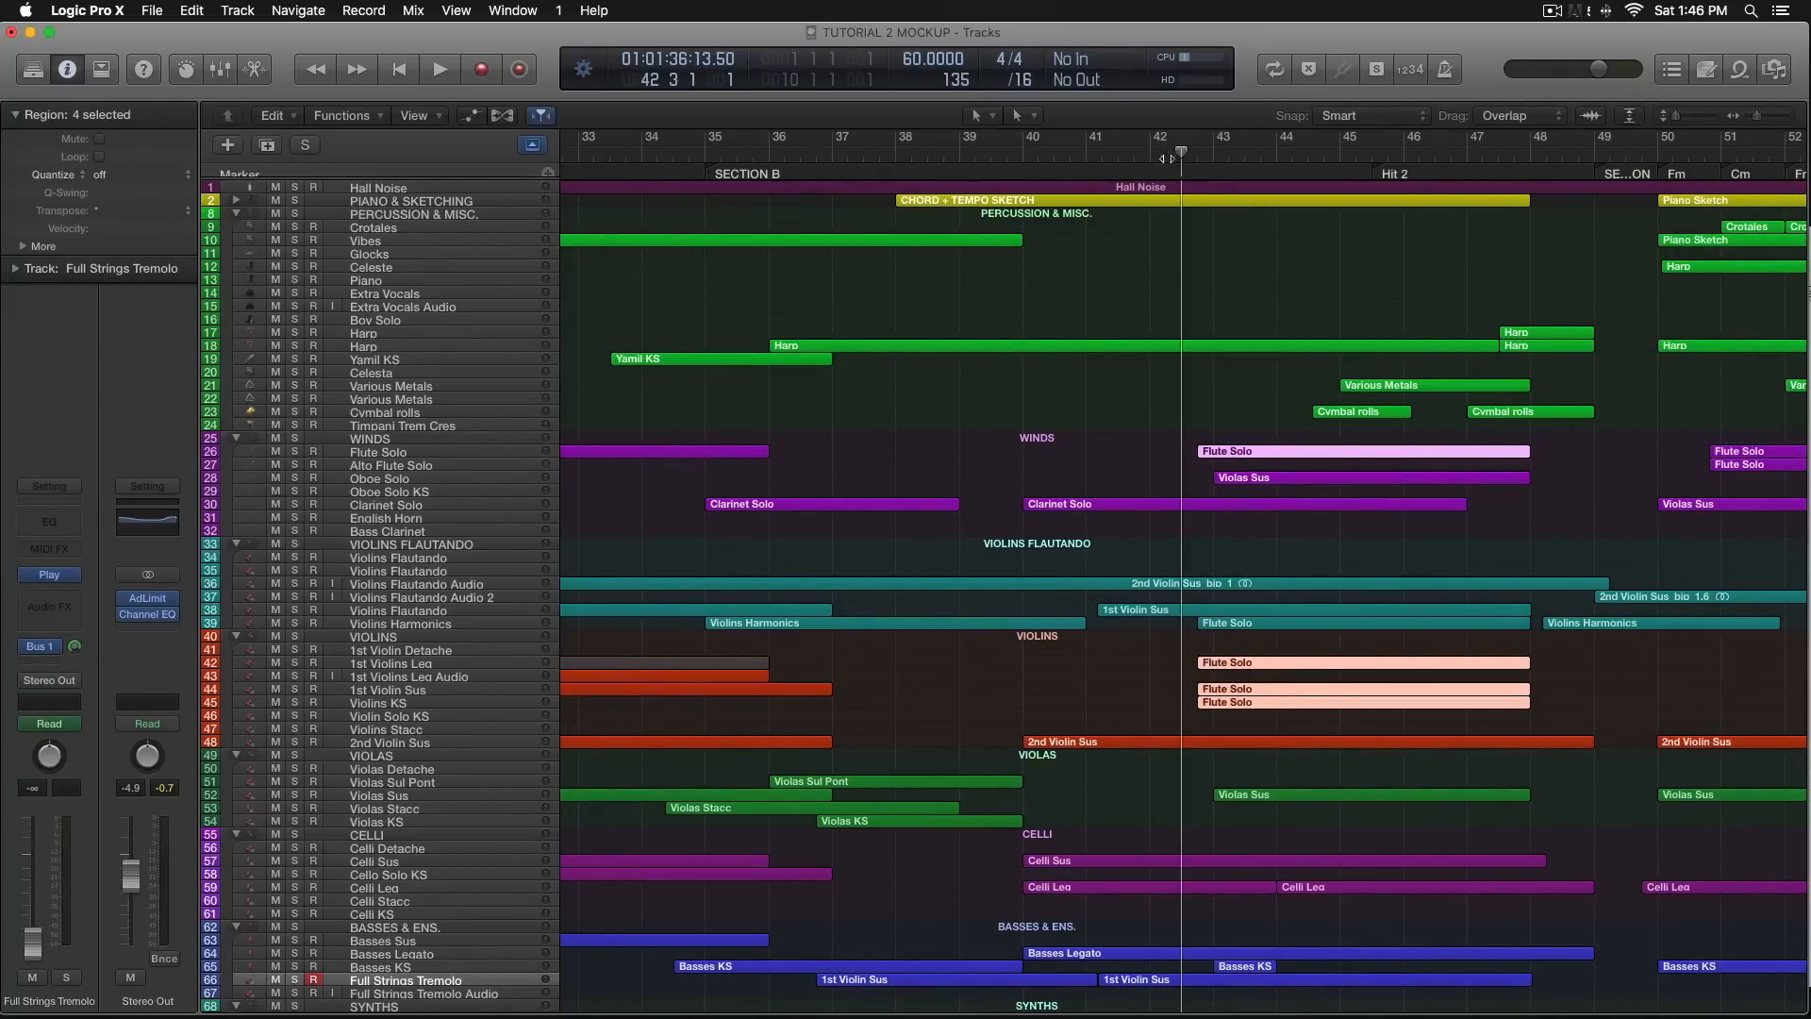
{"action": "key", "text": "ctrl+s"}
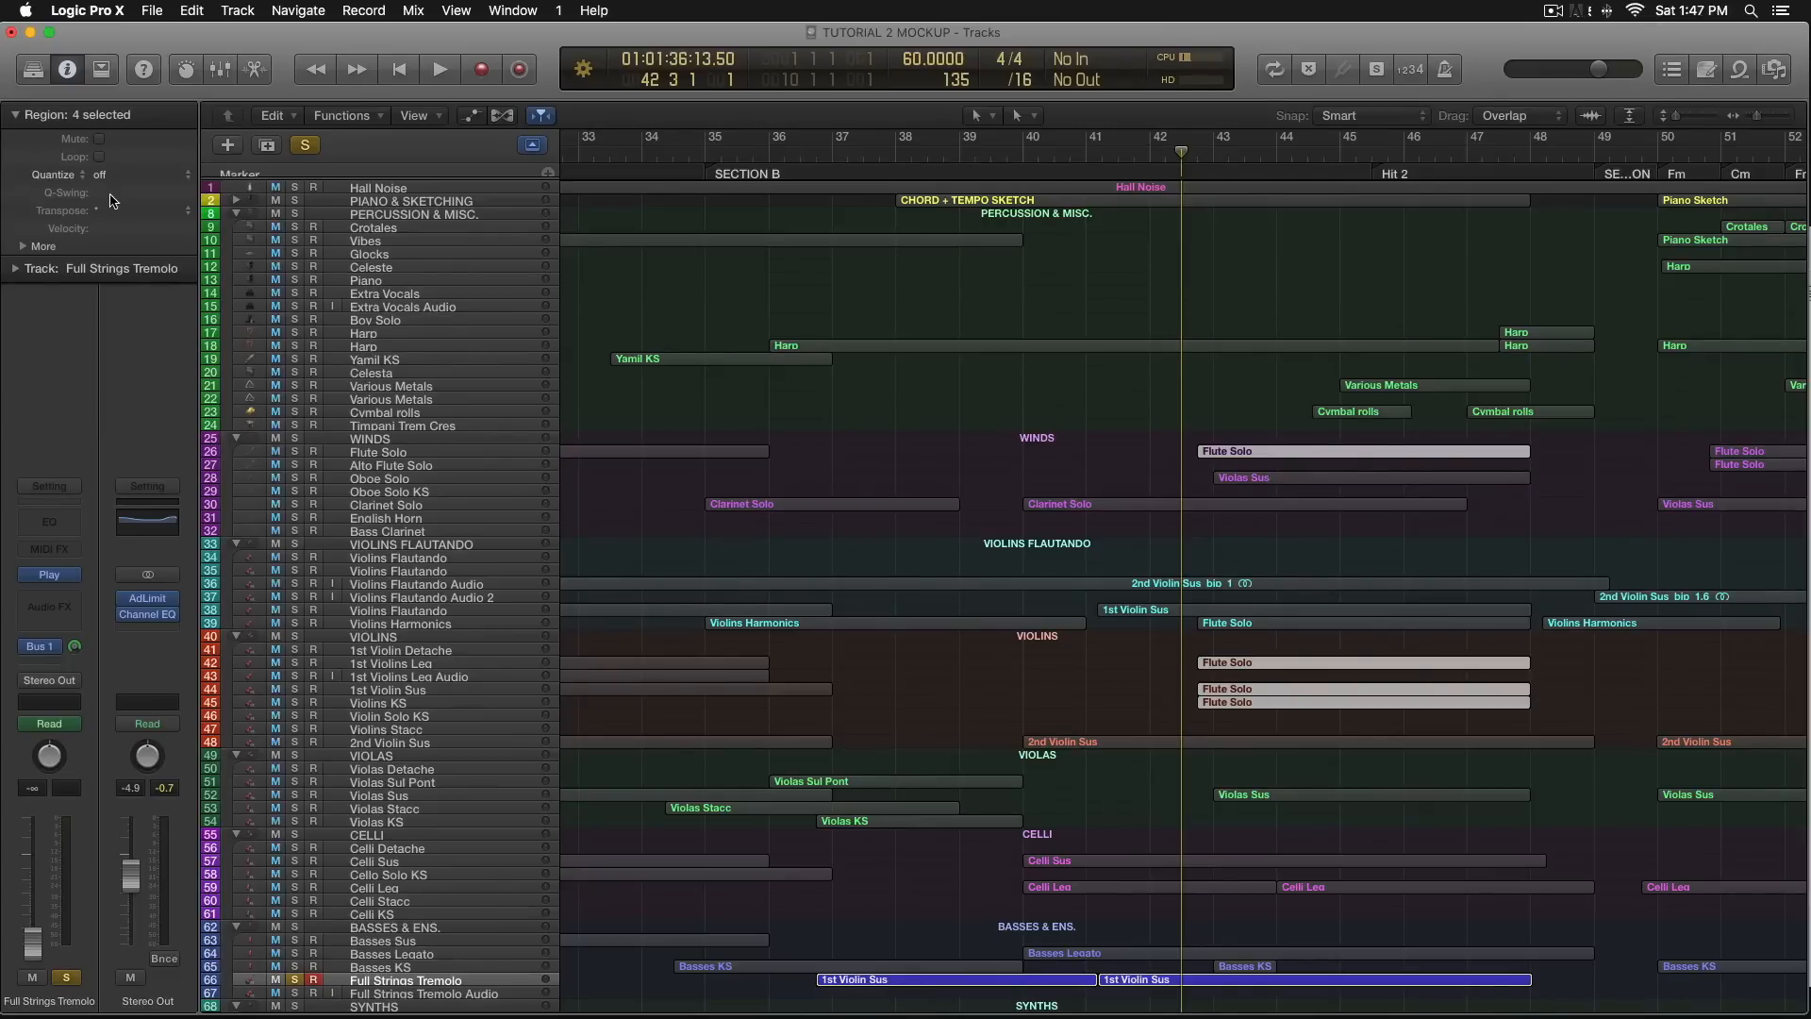
{"action": "key", "text": "ctrl+s"}
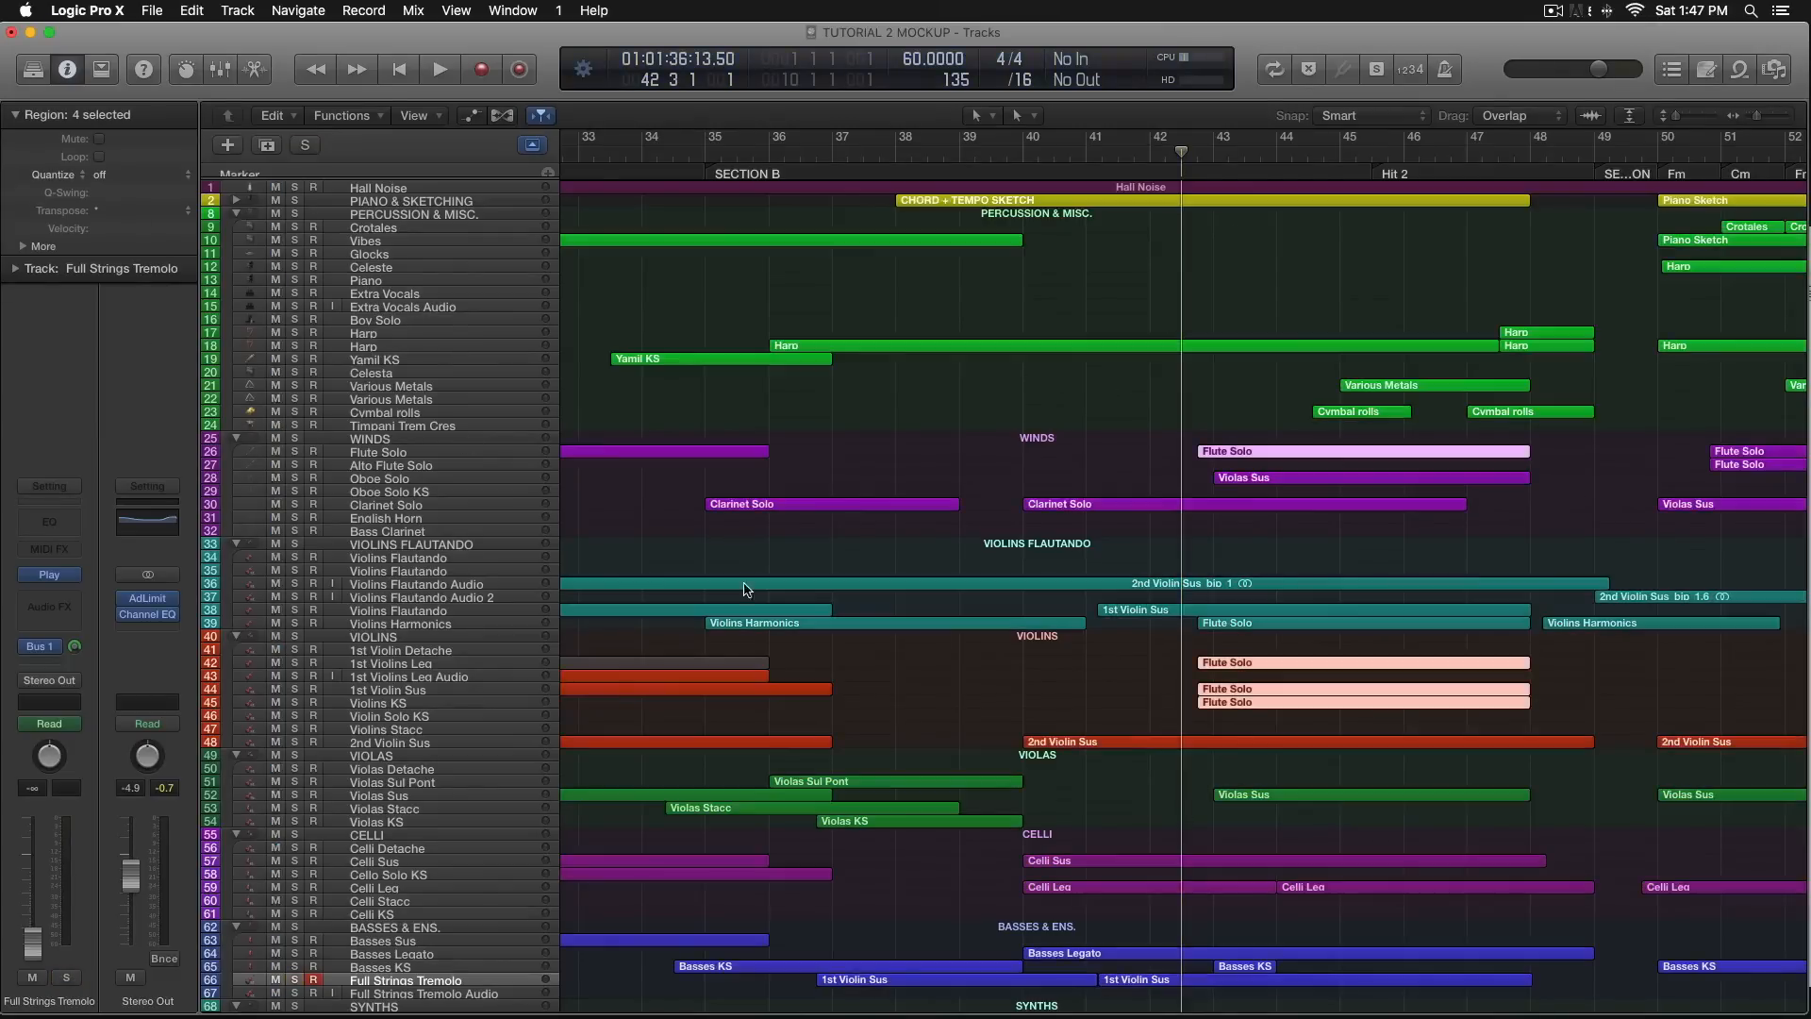
Solo the Flute Solo track and the VIOLINS group, and play them from bar 42 beat 3 to bar 46.
{"action": "left_click", "coordinate": [296, 453]}
{"action": "left_click", "coordinate": [296, 639]}
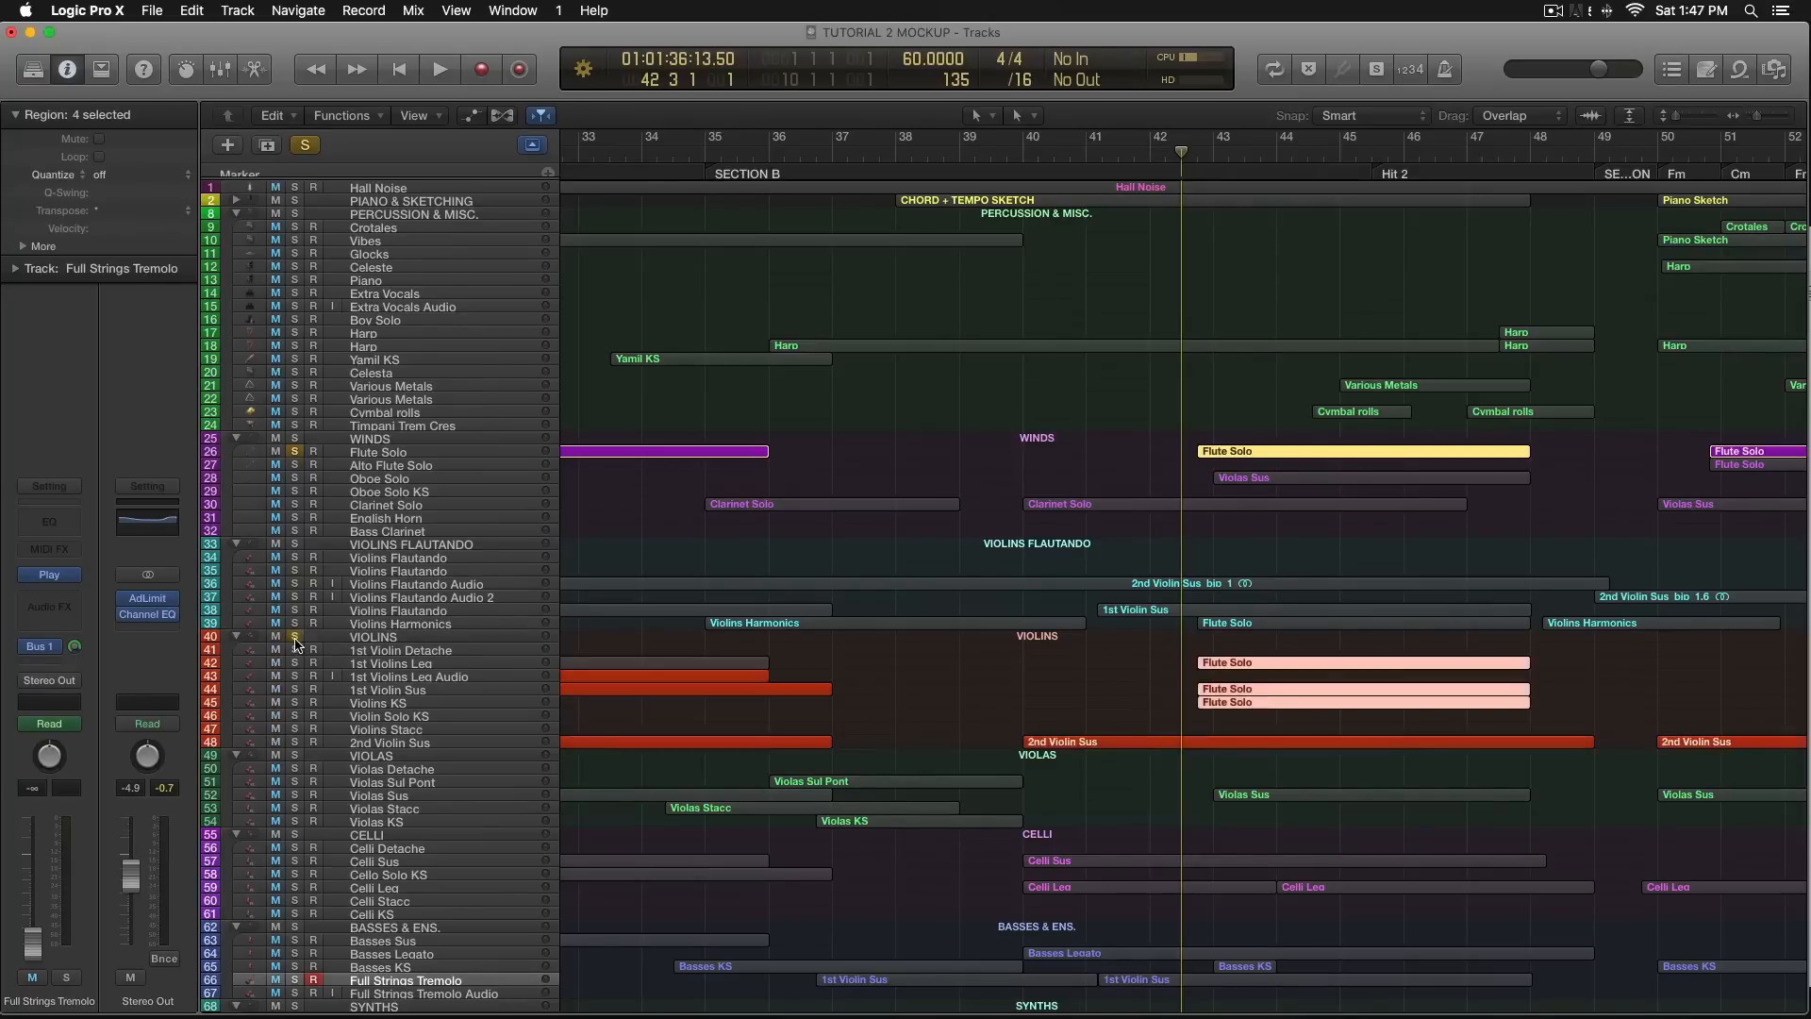
{"action": "key", "text": "space"}
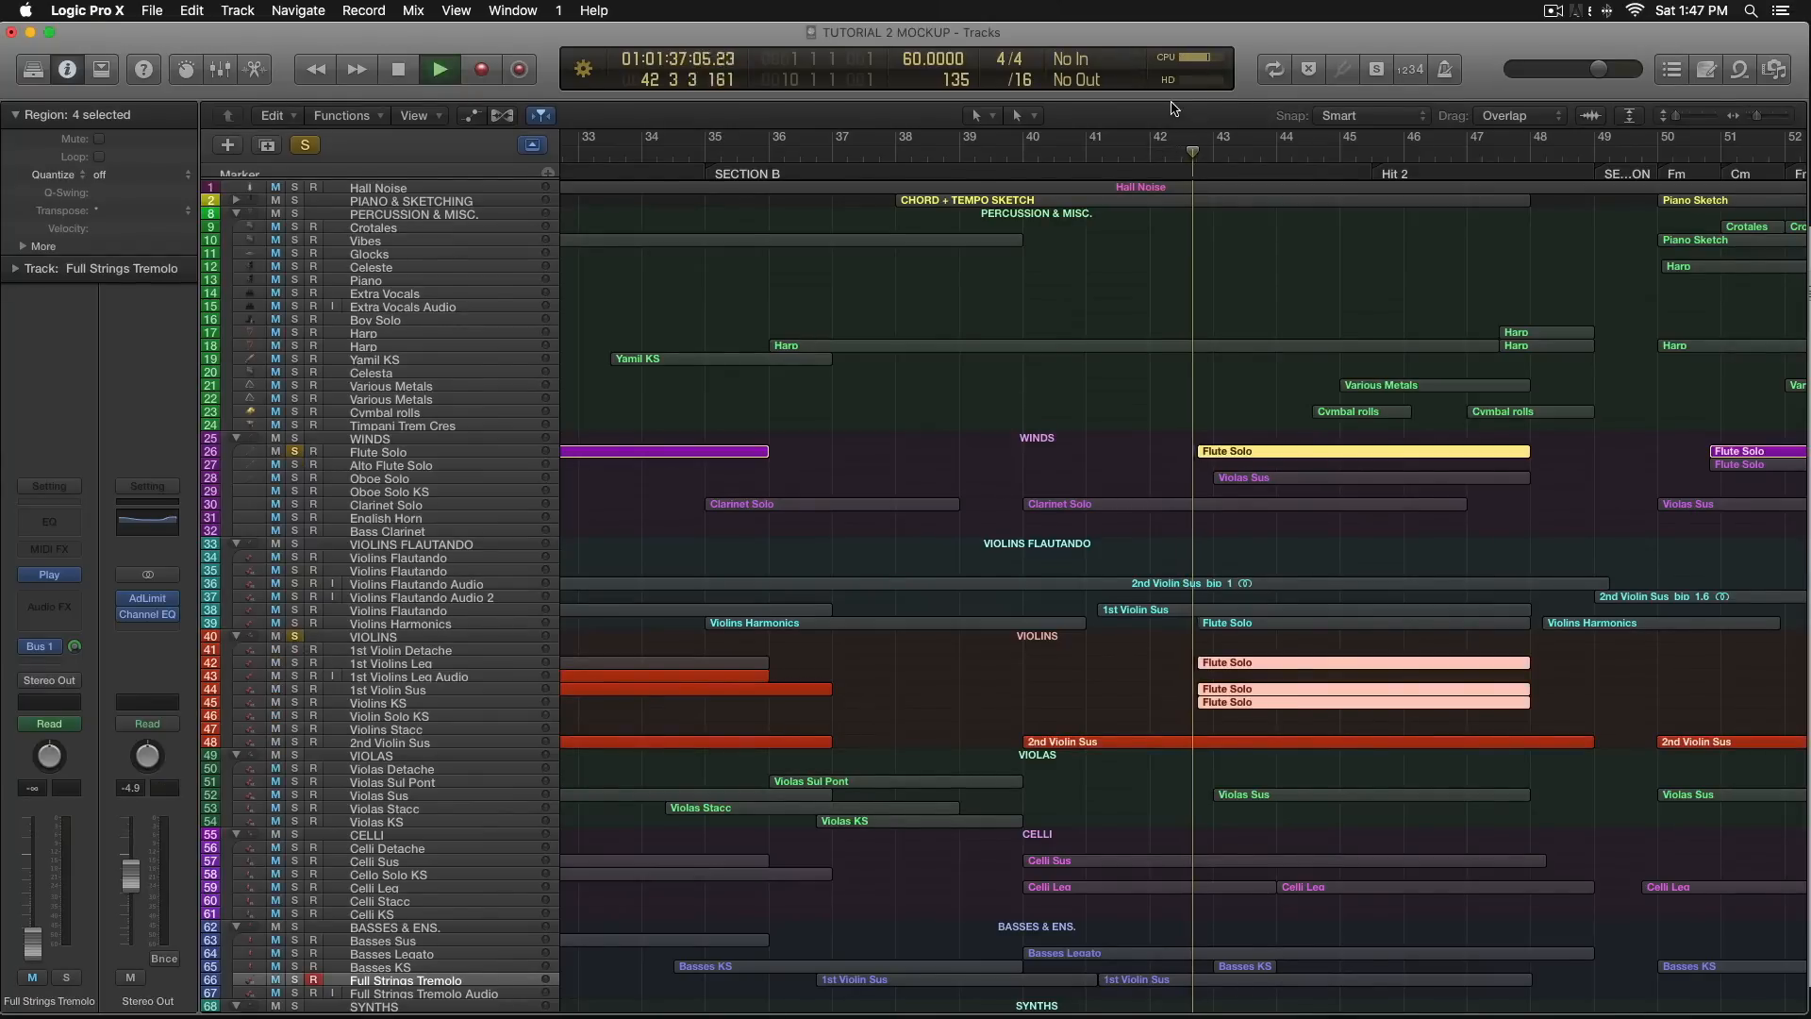
{"action": "scroll", "coordinate": [1152, 405], "scroll_direction": "right", "scroll_amount": 5}
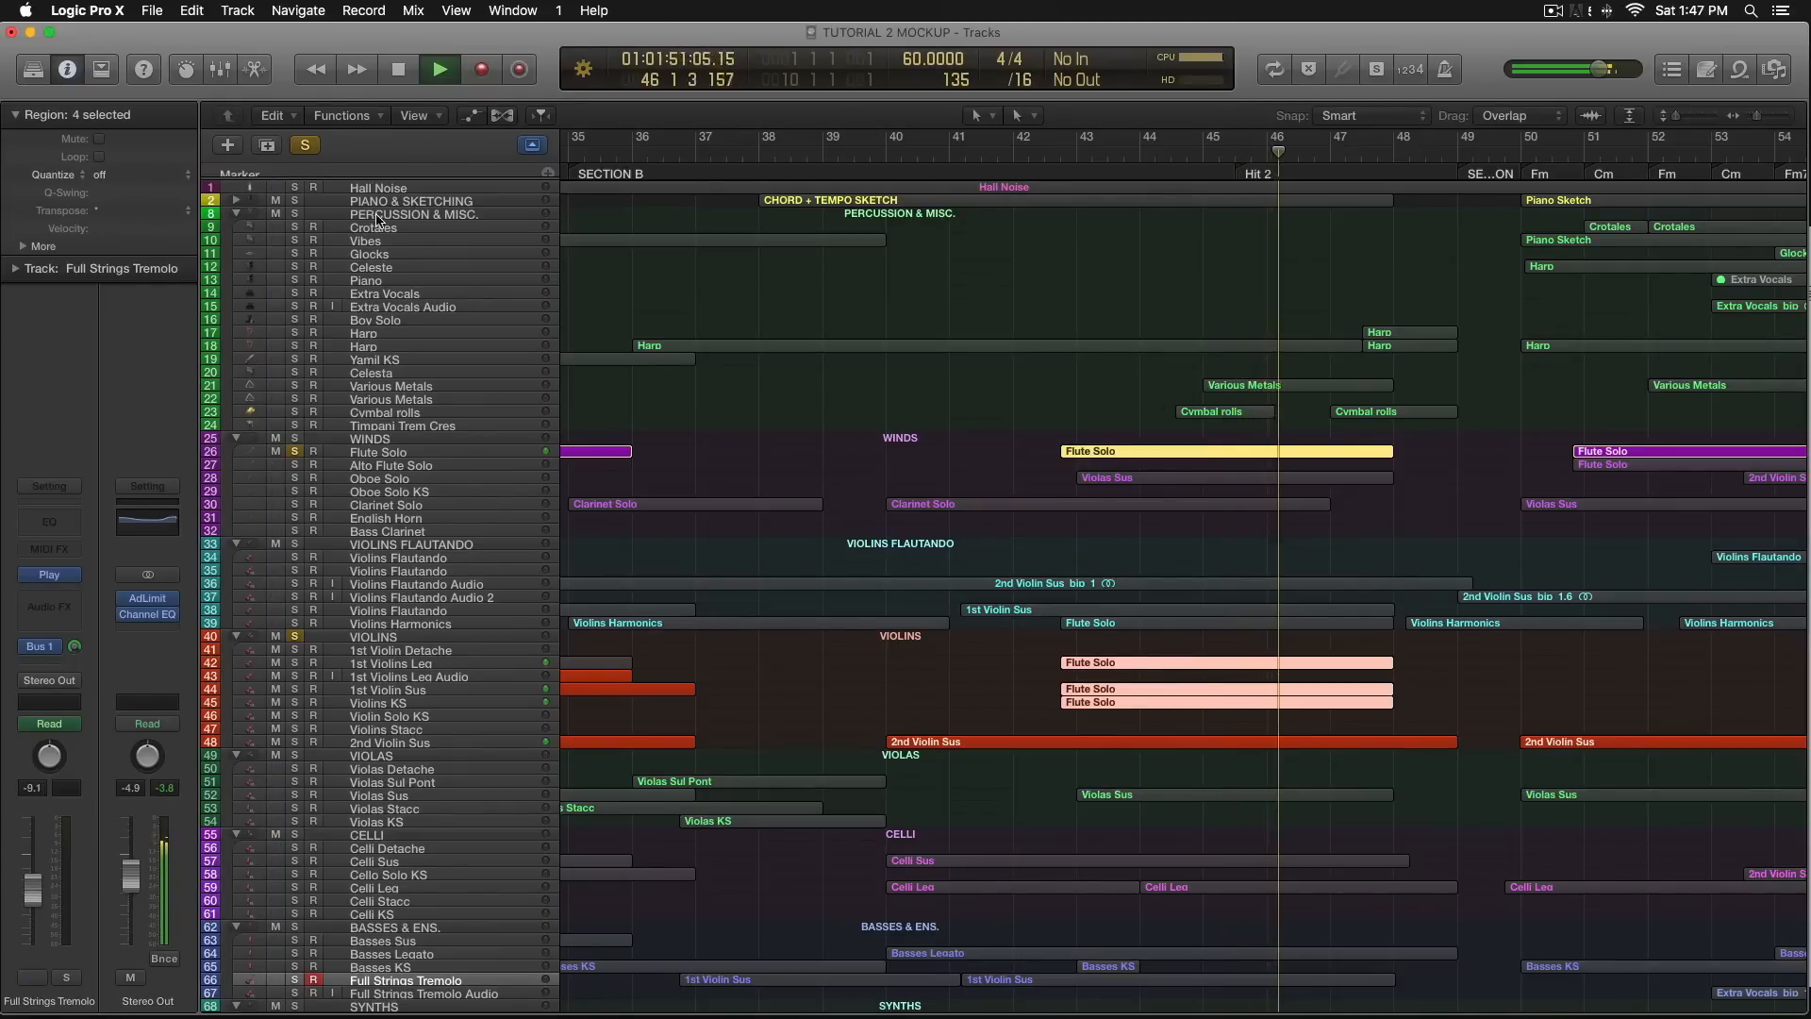
Return the playhead to bar 42 beat 3, clear all solos, and play the full arrangement to bar 47.
{"action": "left_click", "coordinate": [1057, 157]}
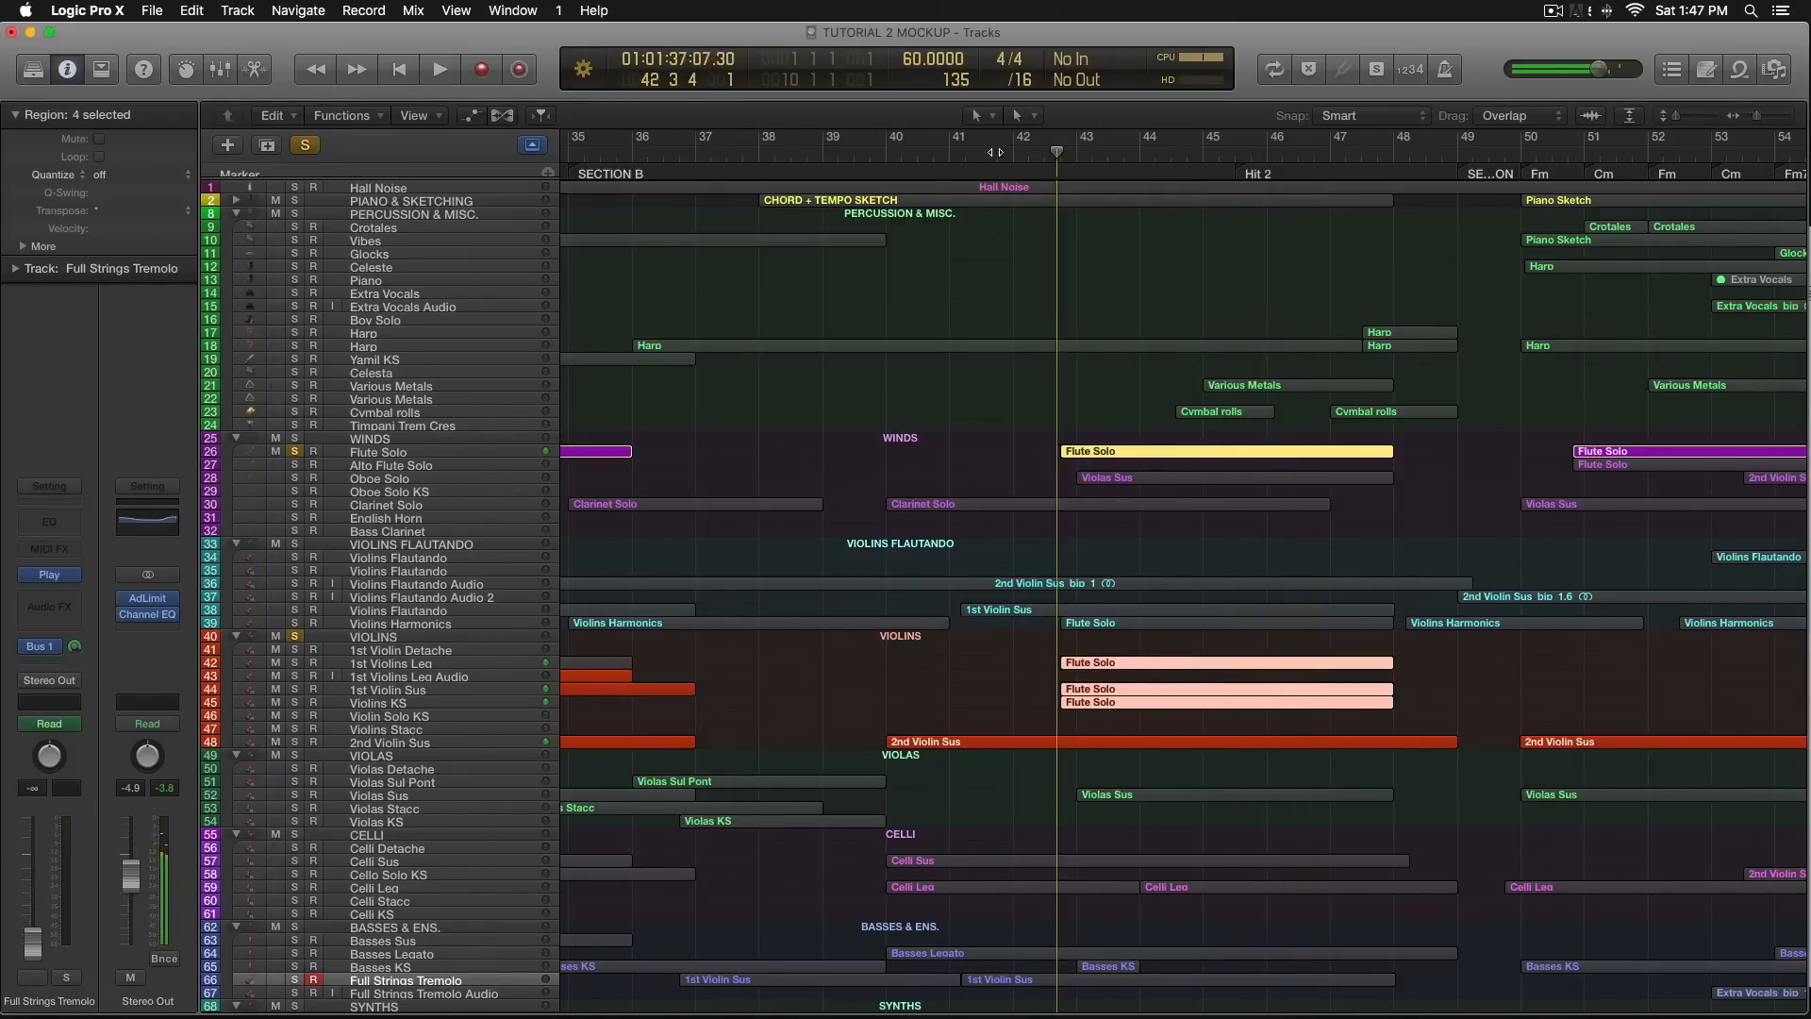
{"action": "left_click", "coordinate": [304, 146]}
{"action": "key", "text": "space"}
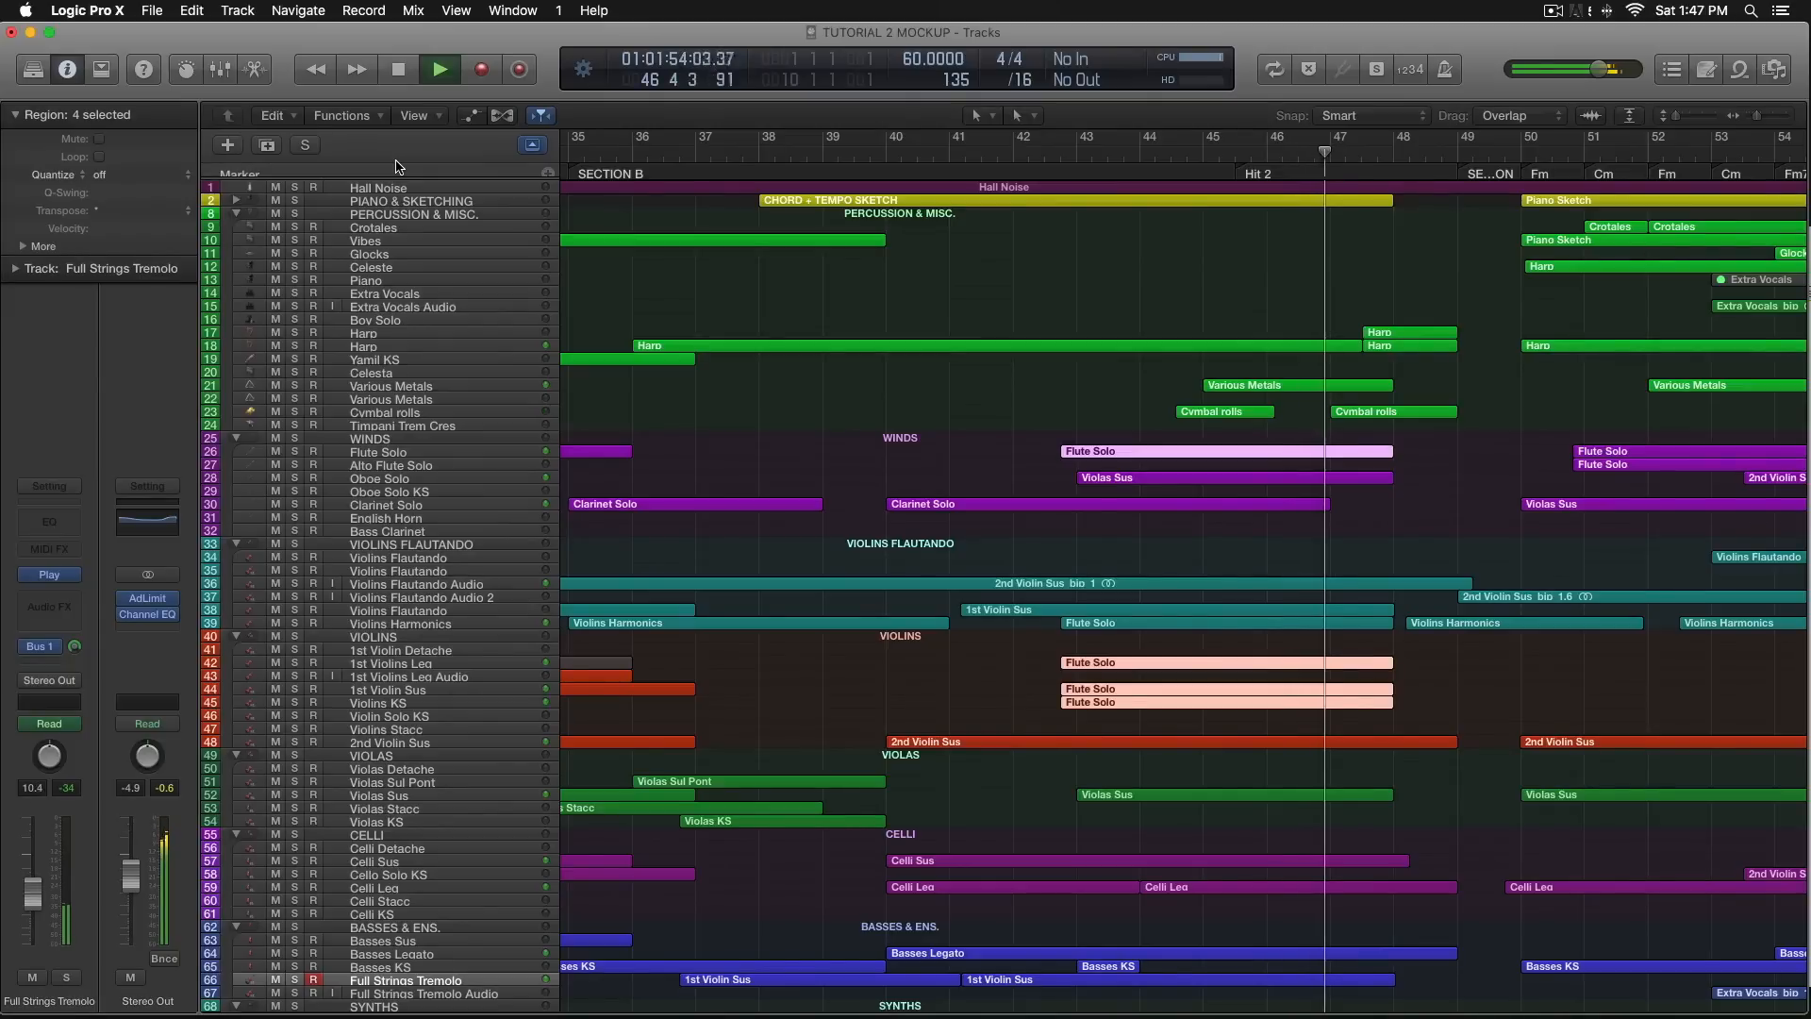
{"action": "key", "text": "space"}
{"action": "left_click", "coordinate": [1110, 397]}
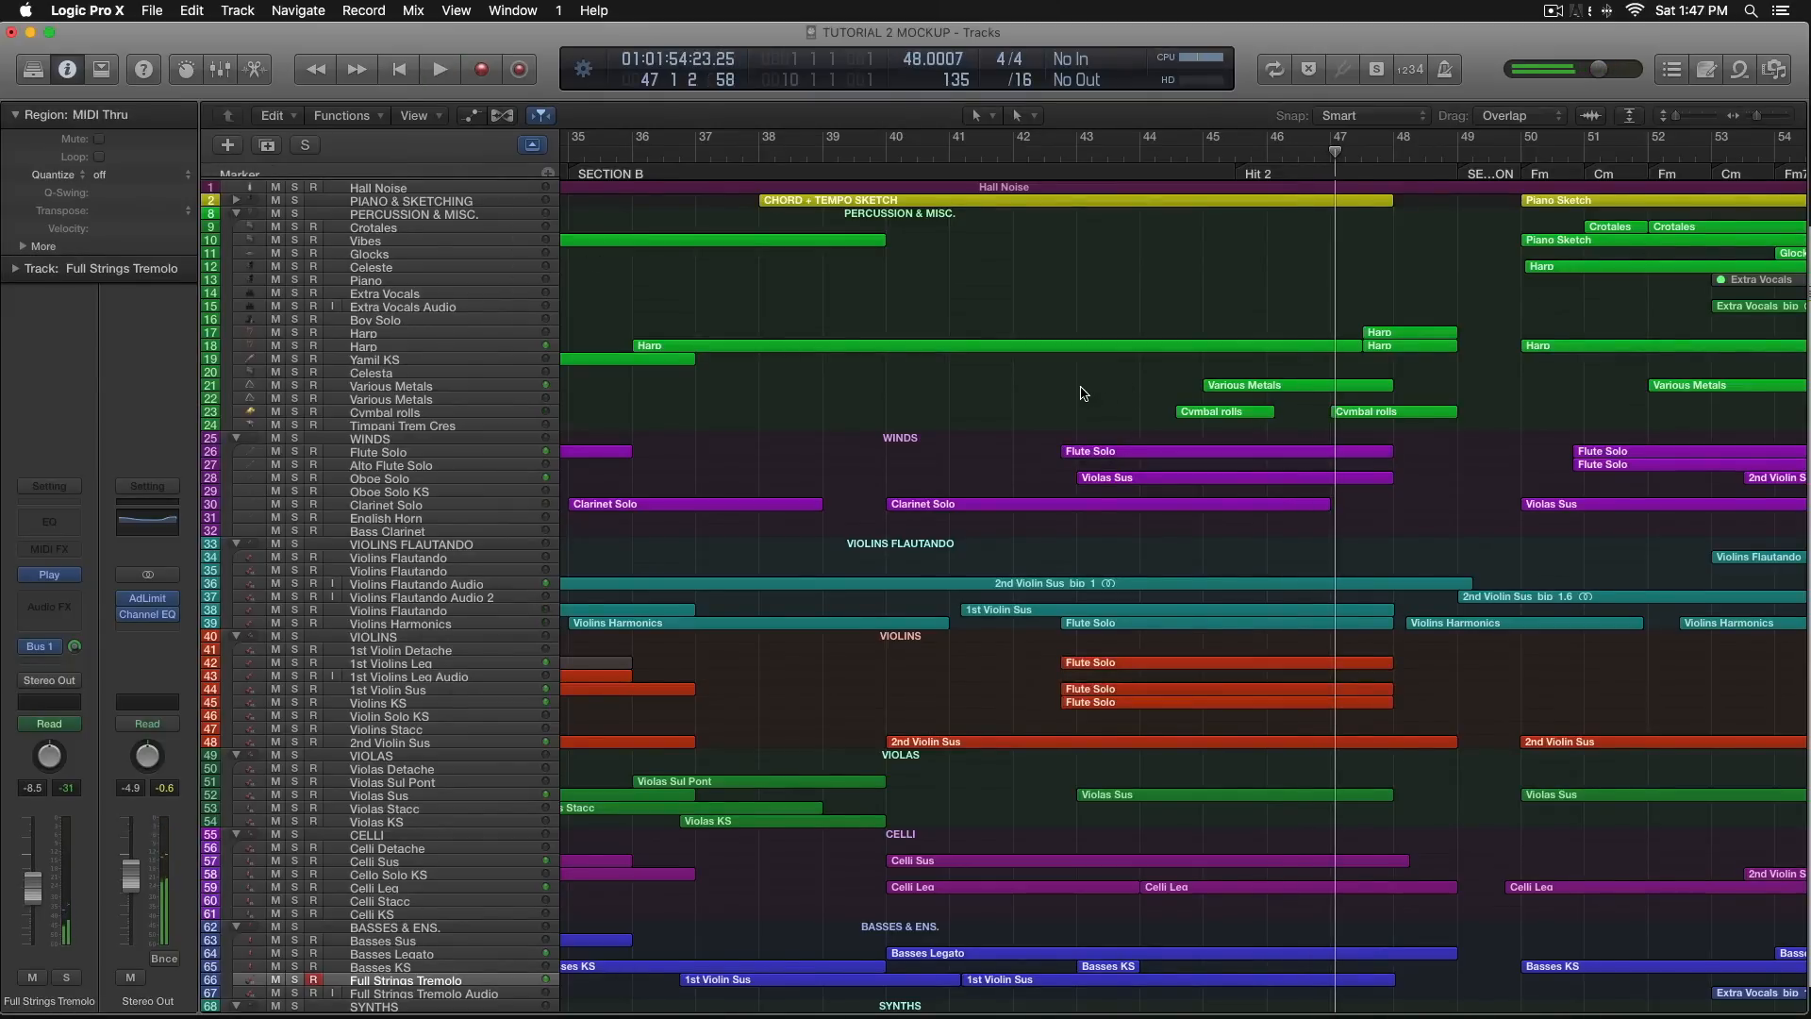
Bring the start of Section A into view, and solo the Celeste track and the Harp track below it.
{"action": "scroll", "coordinate": [1110, 392], "scroll_direction": "right", "scroll_amount": 10}
{"action": "scroll", "coordinate": [1101, 323], "scroll_direction": "left", "scroll_amount": 20}
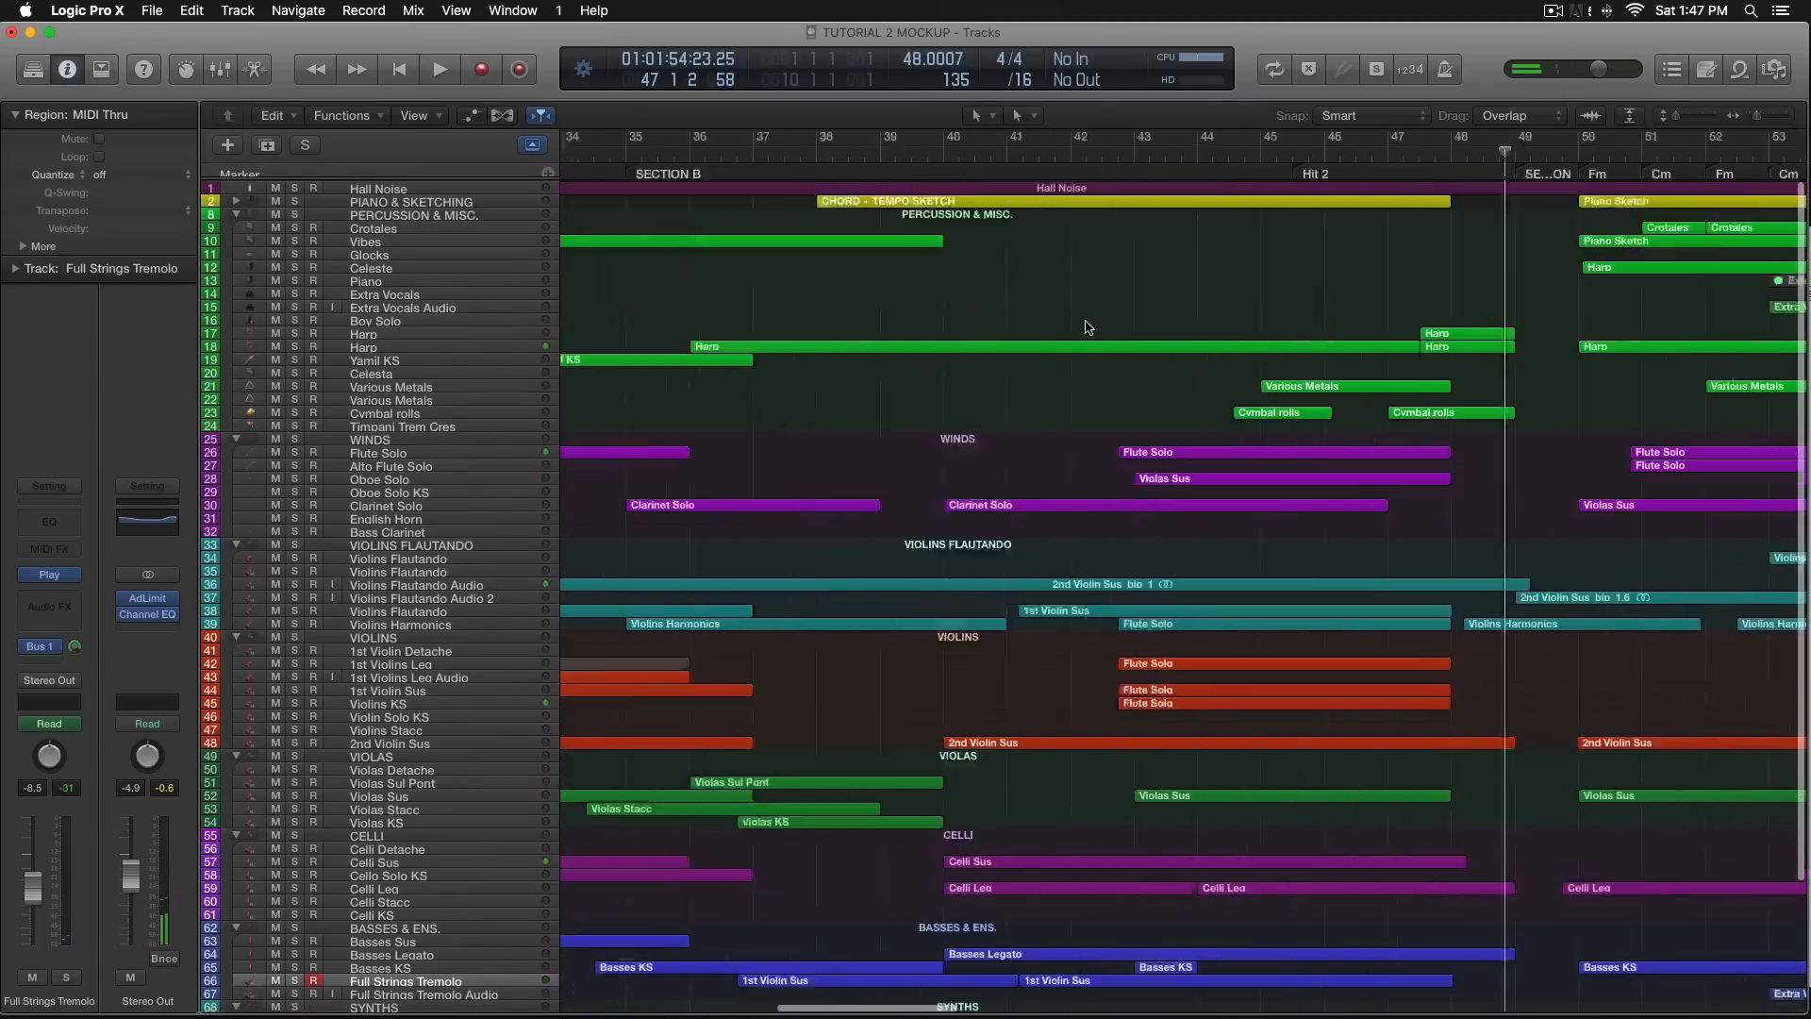
{"action": "scroll", "coordinate": [1113, 311], "scroll_direction": "right", "scroll_amount": 2}
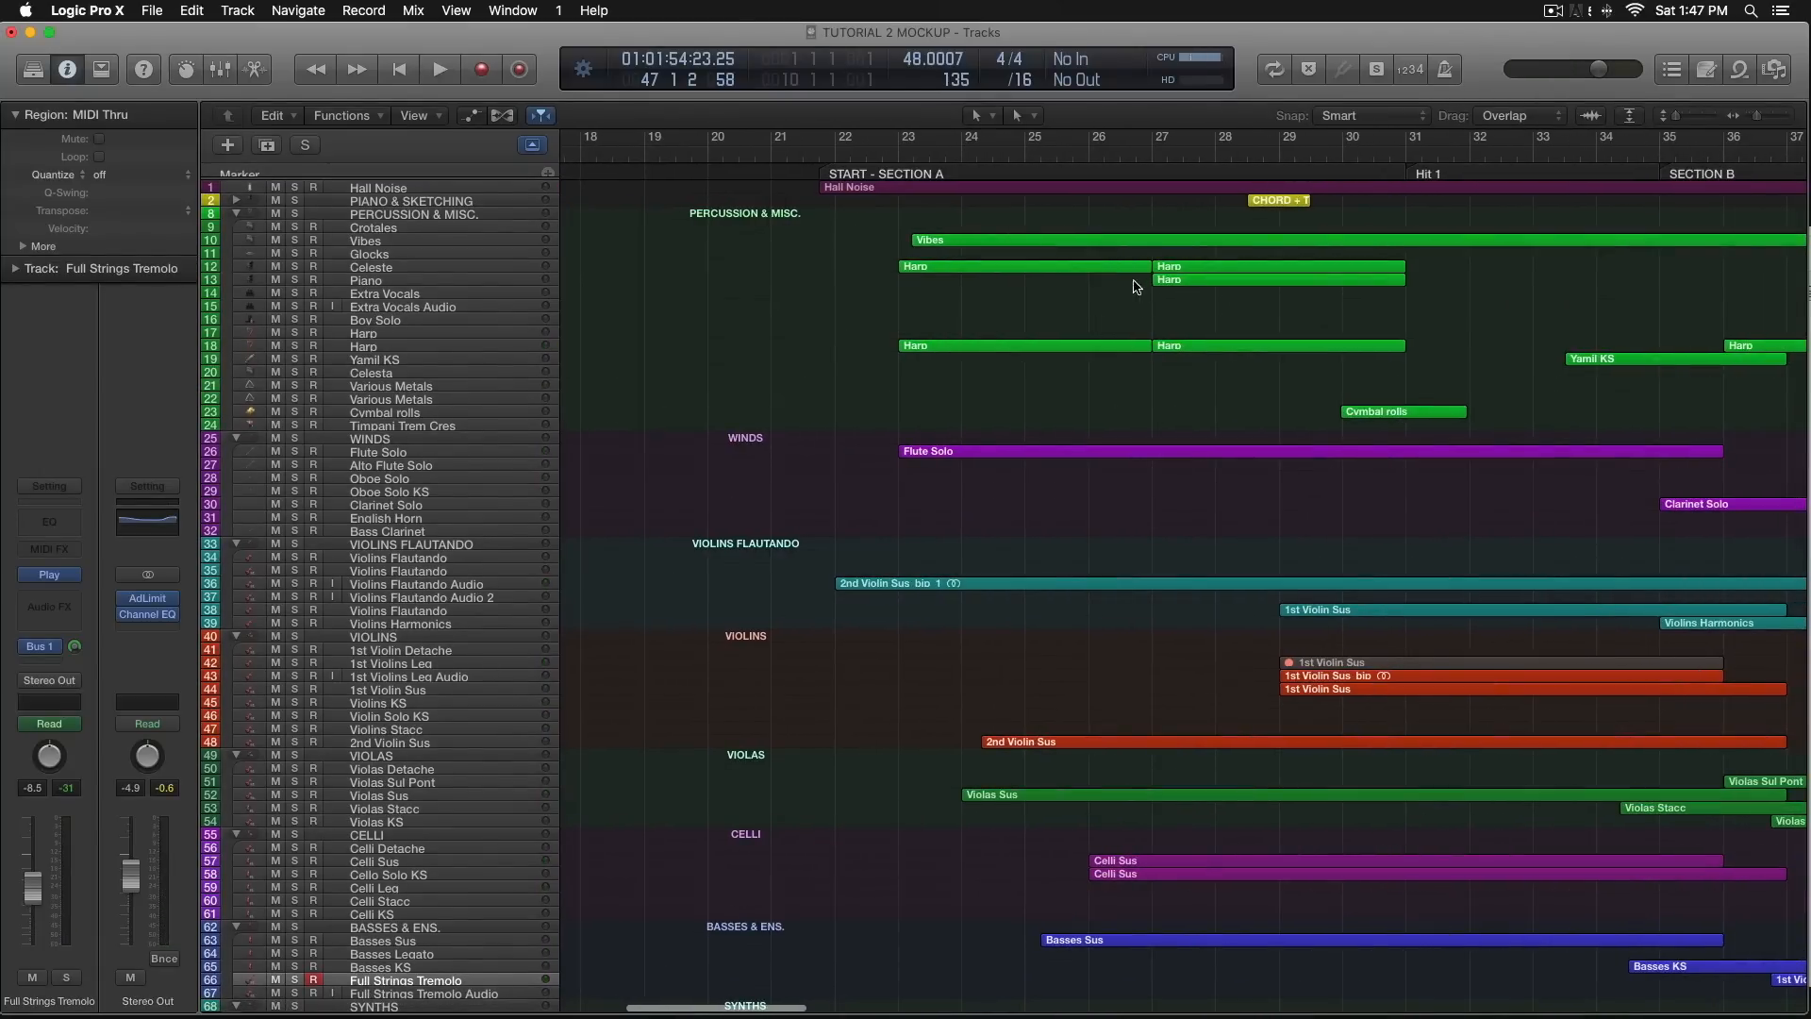
{"action": "left_click", "coordinate": [456, 347]}
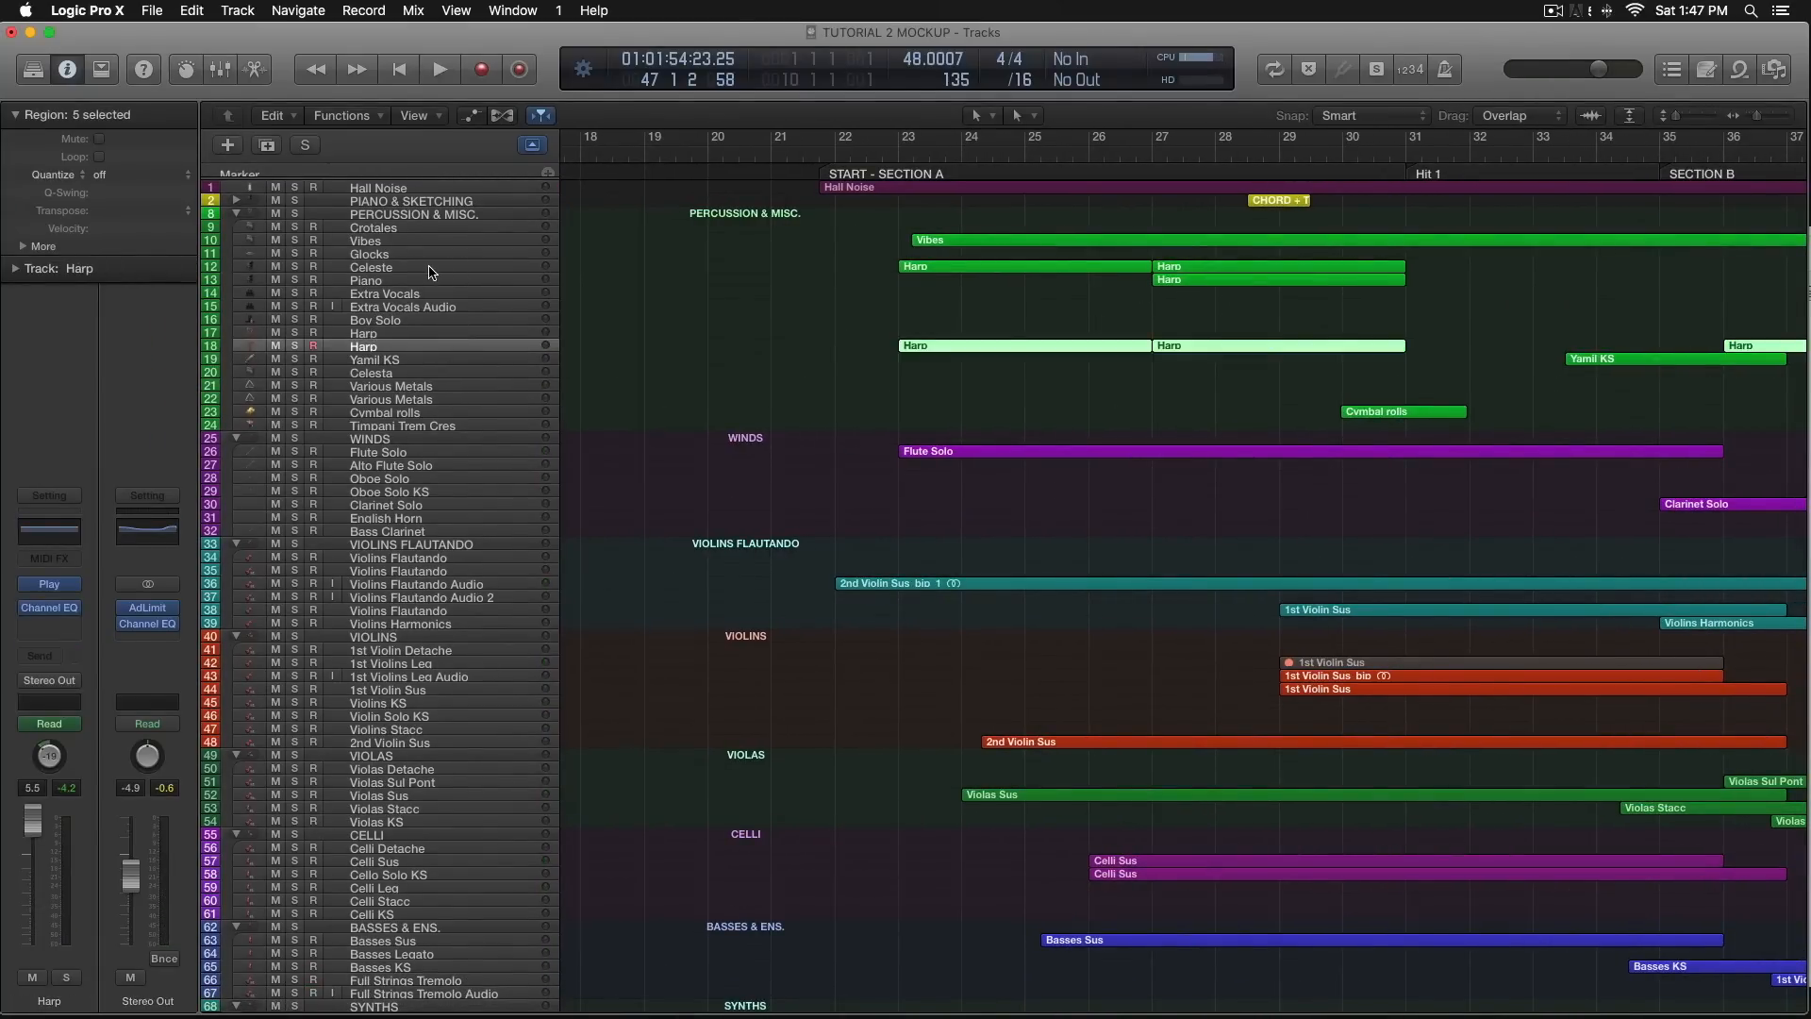
{"action": "left_click", "coordinate": [295, 267]}
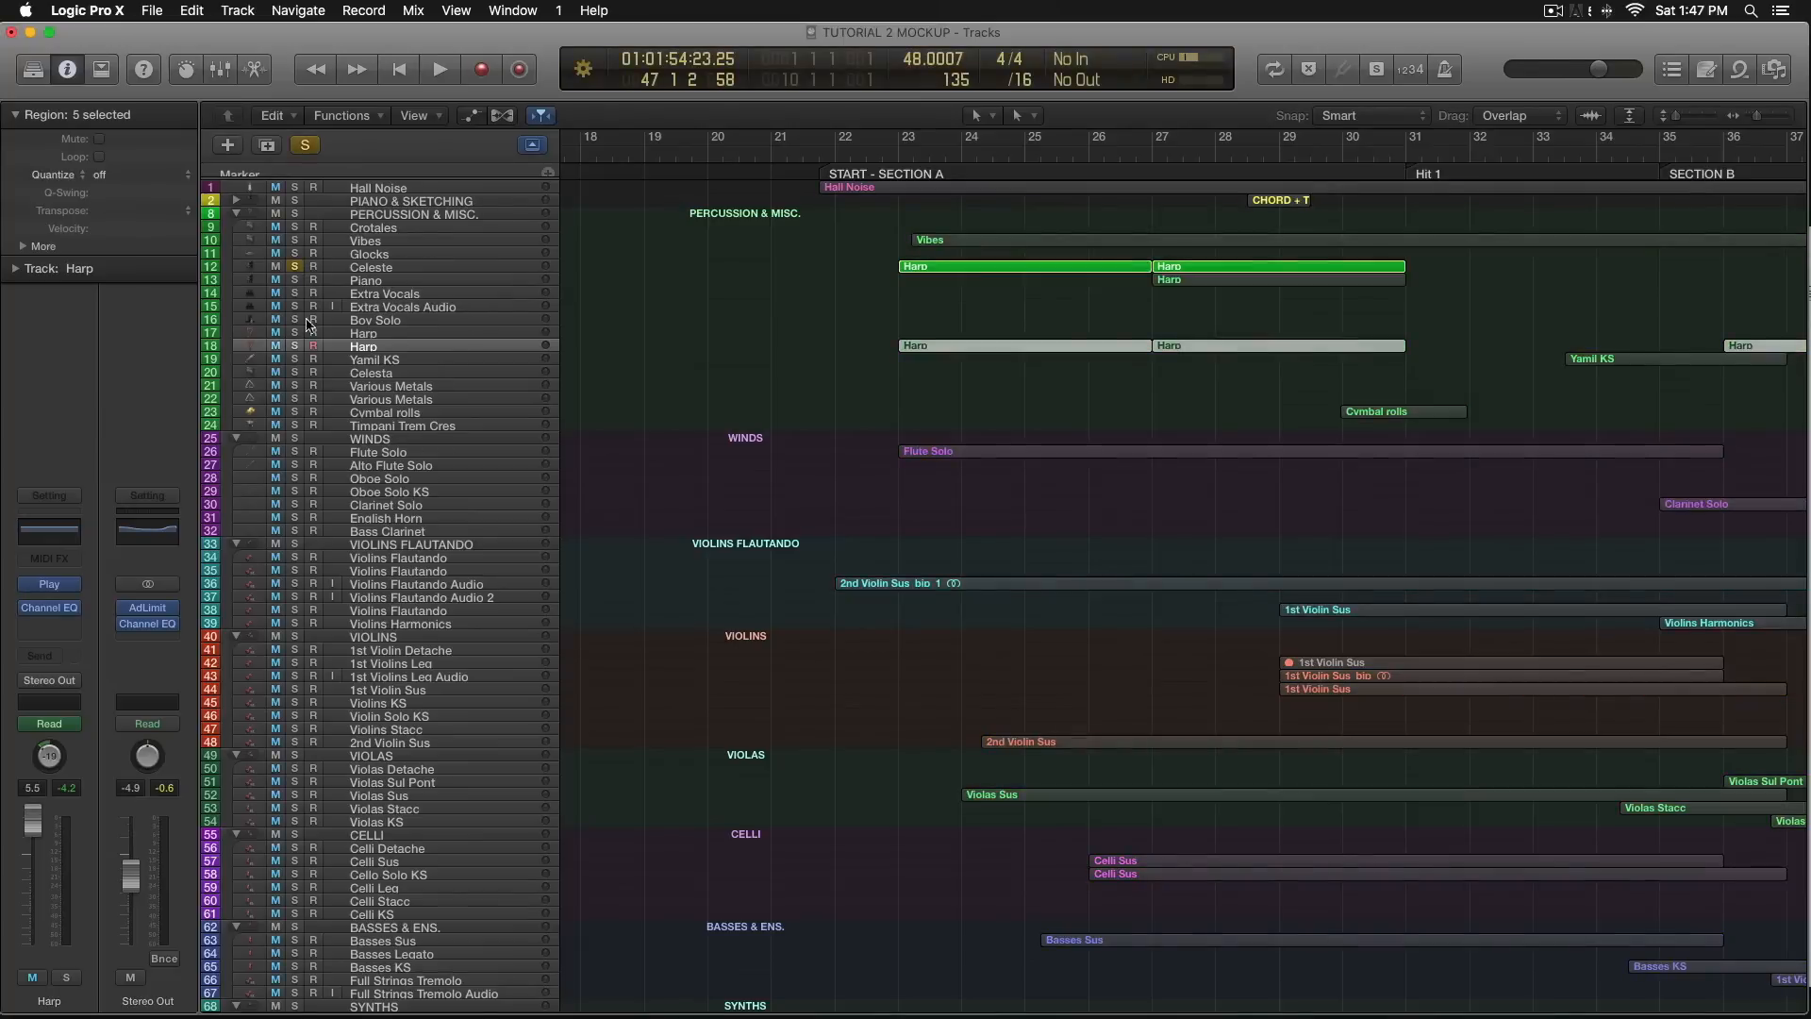
{"action": "left_click", "coordinate": [297, 346]}
{"action": "left_click", "coordinate": [886, 167]}
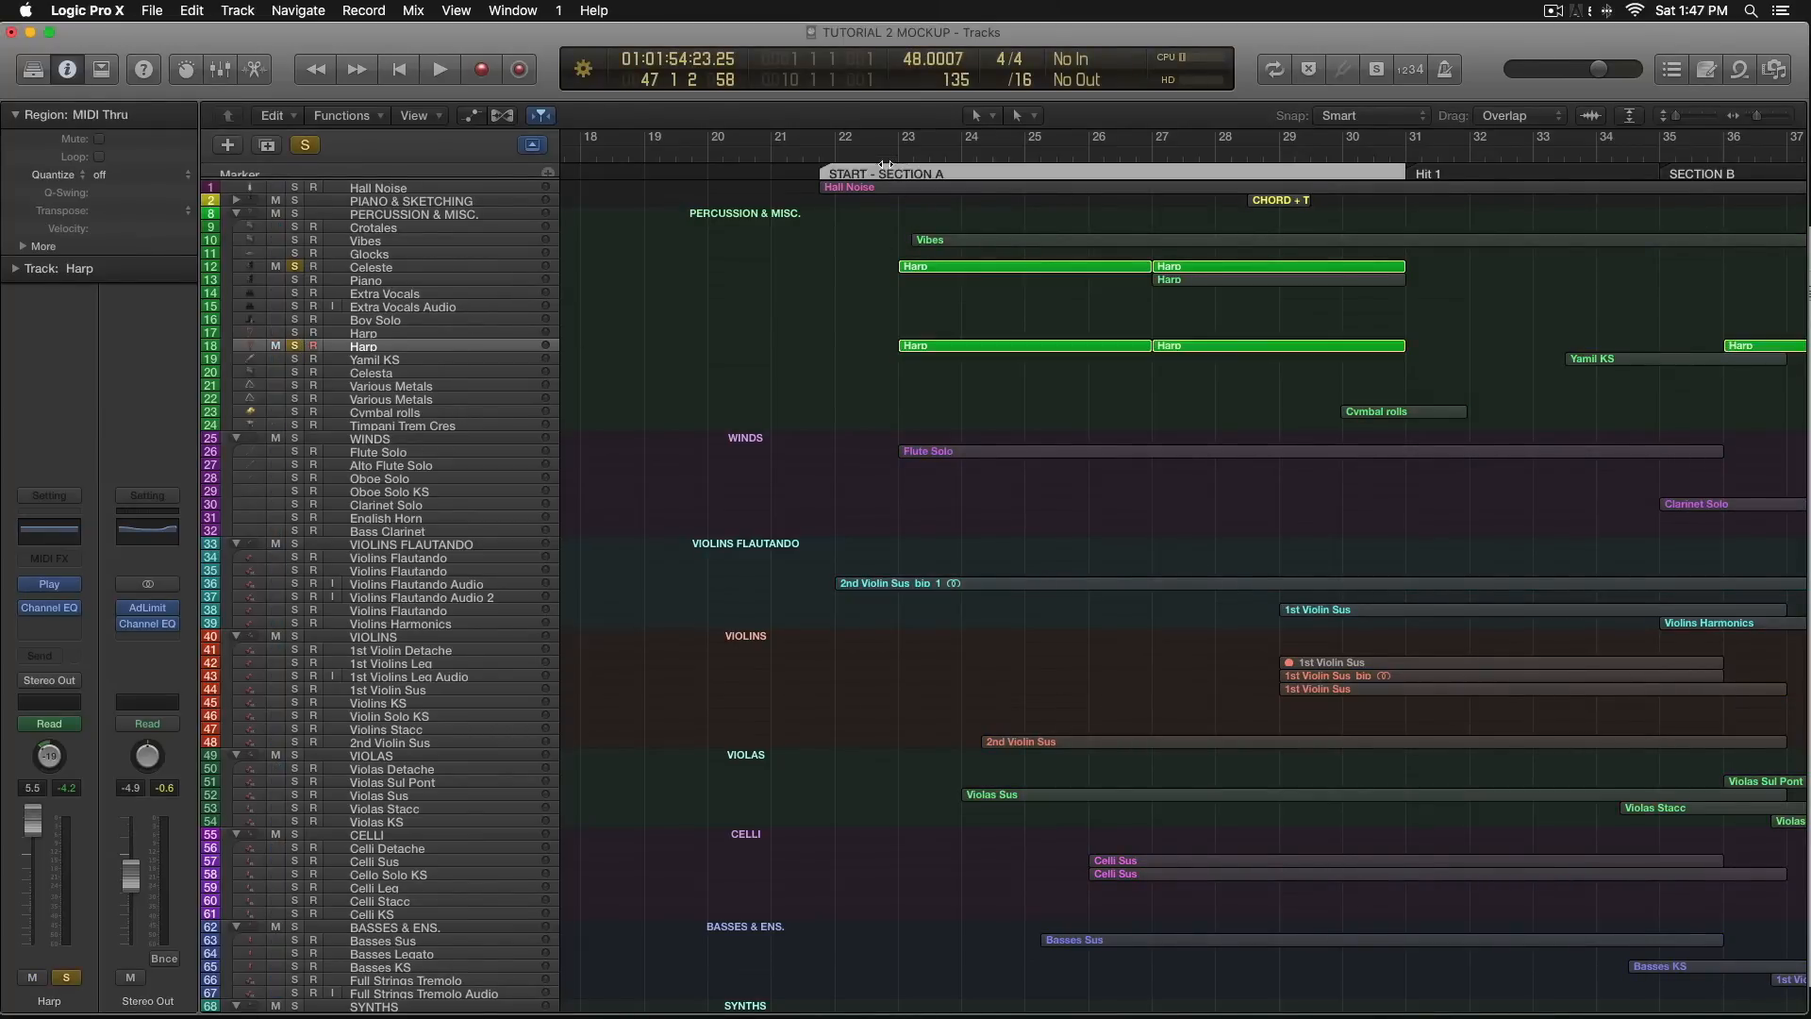
Play the soloed celeste and harp from just before bar 50, and open their two Harp regions at bar 50 in the Piano Roll.
{"action": "key", "text": "space"}
{"action": "left_click", "coordinate": [749, 155]}
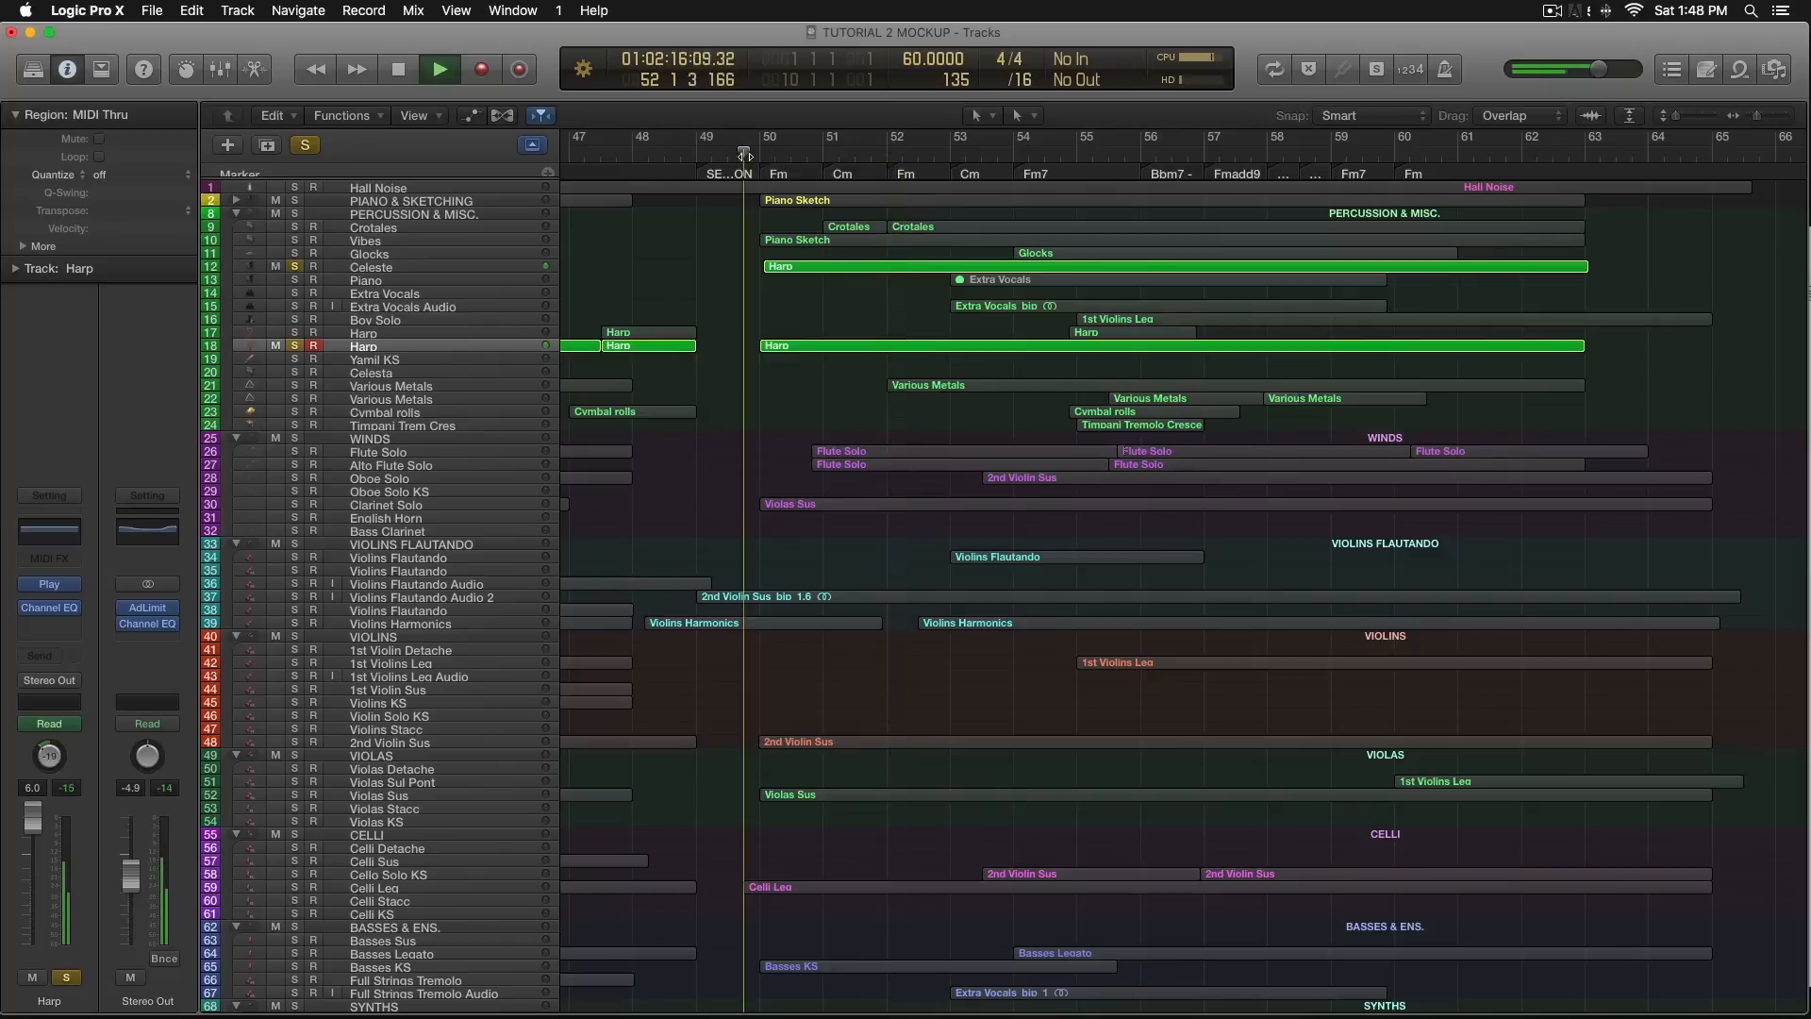
{"action": "left_click_drag", "start_coordinate": [725, 270], "coordinate": [828, 352]}
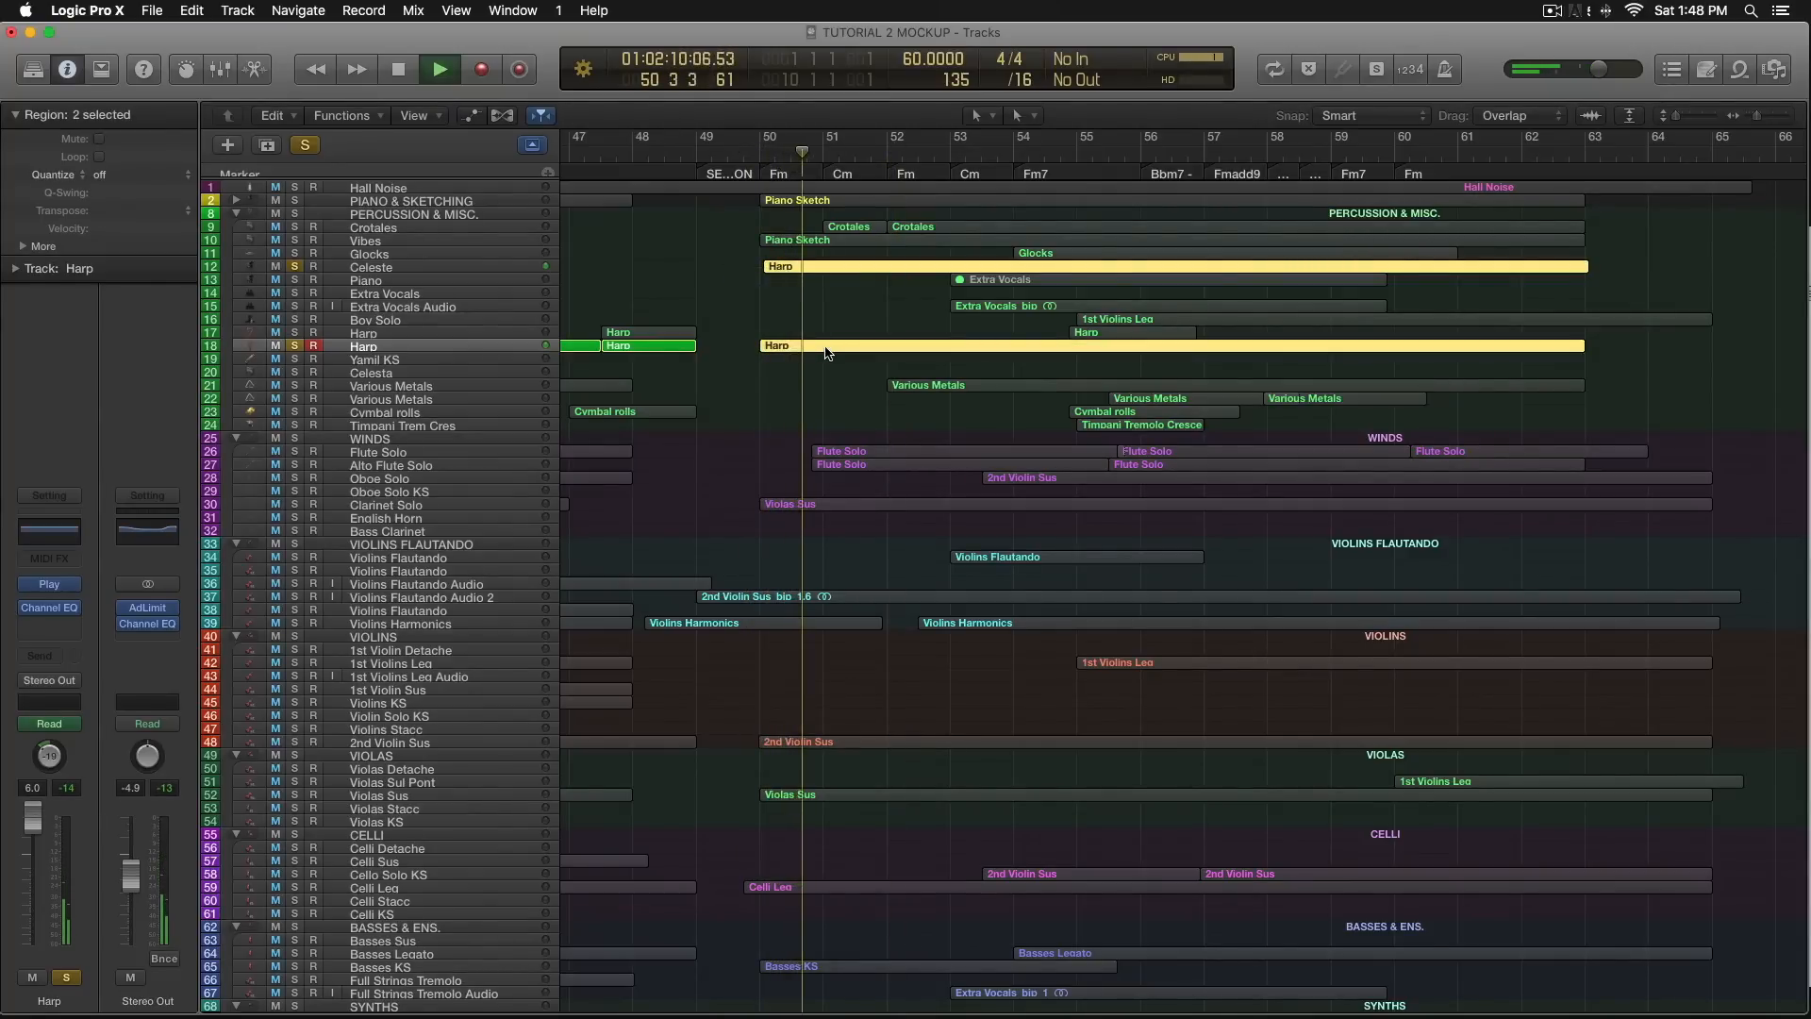
{"action": "double_click", "coordinate": [825, 347]}
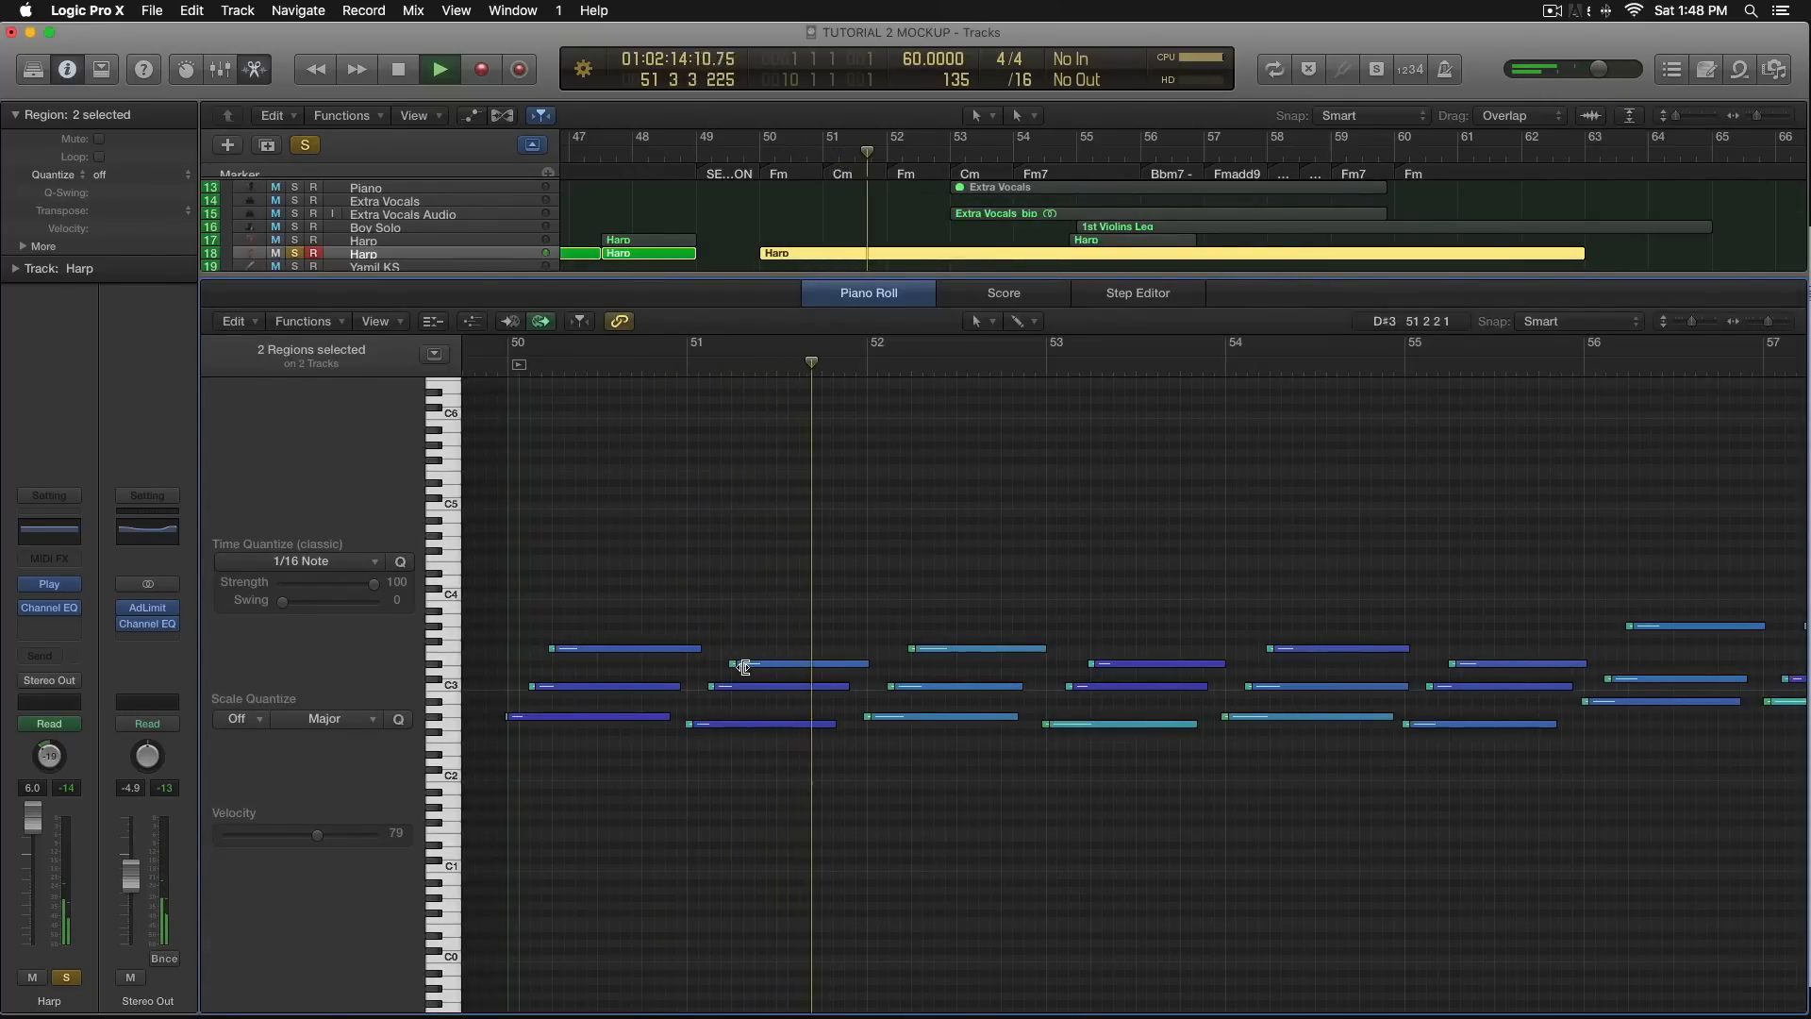
Clear all solos, close the Piano Roll, and stop playback at bar 52.
{"action": "left_click", "coordinate": [305, 144]}
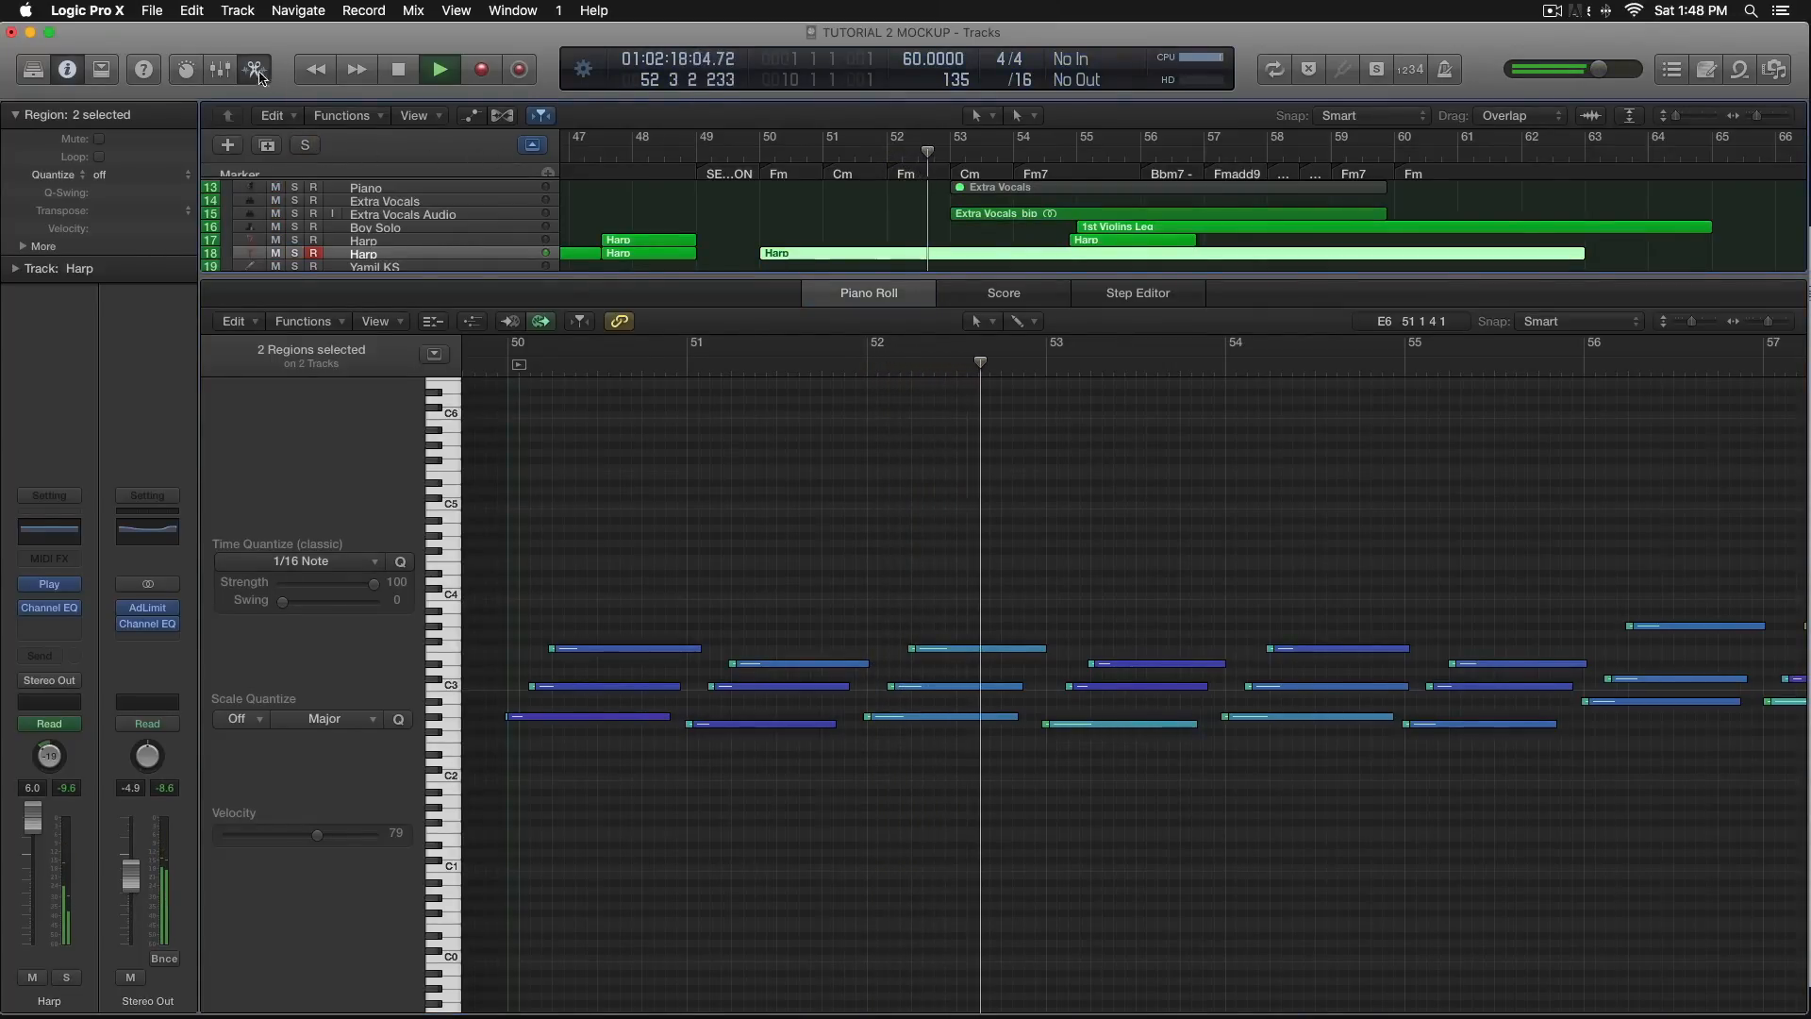
{"action": "key", "text": "p"}
{"action": "key", "text": "space"}
Examine how the instrument groups are layered from bar 50 to bar 65, from percussion down to synths.
{"action": "scroll", "coordinate": [845, 286], "scroll_direction": "right", "scroll_amount": 3}
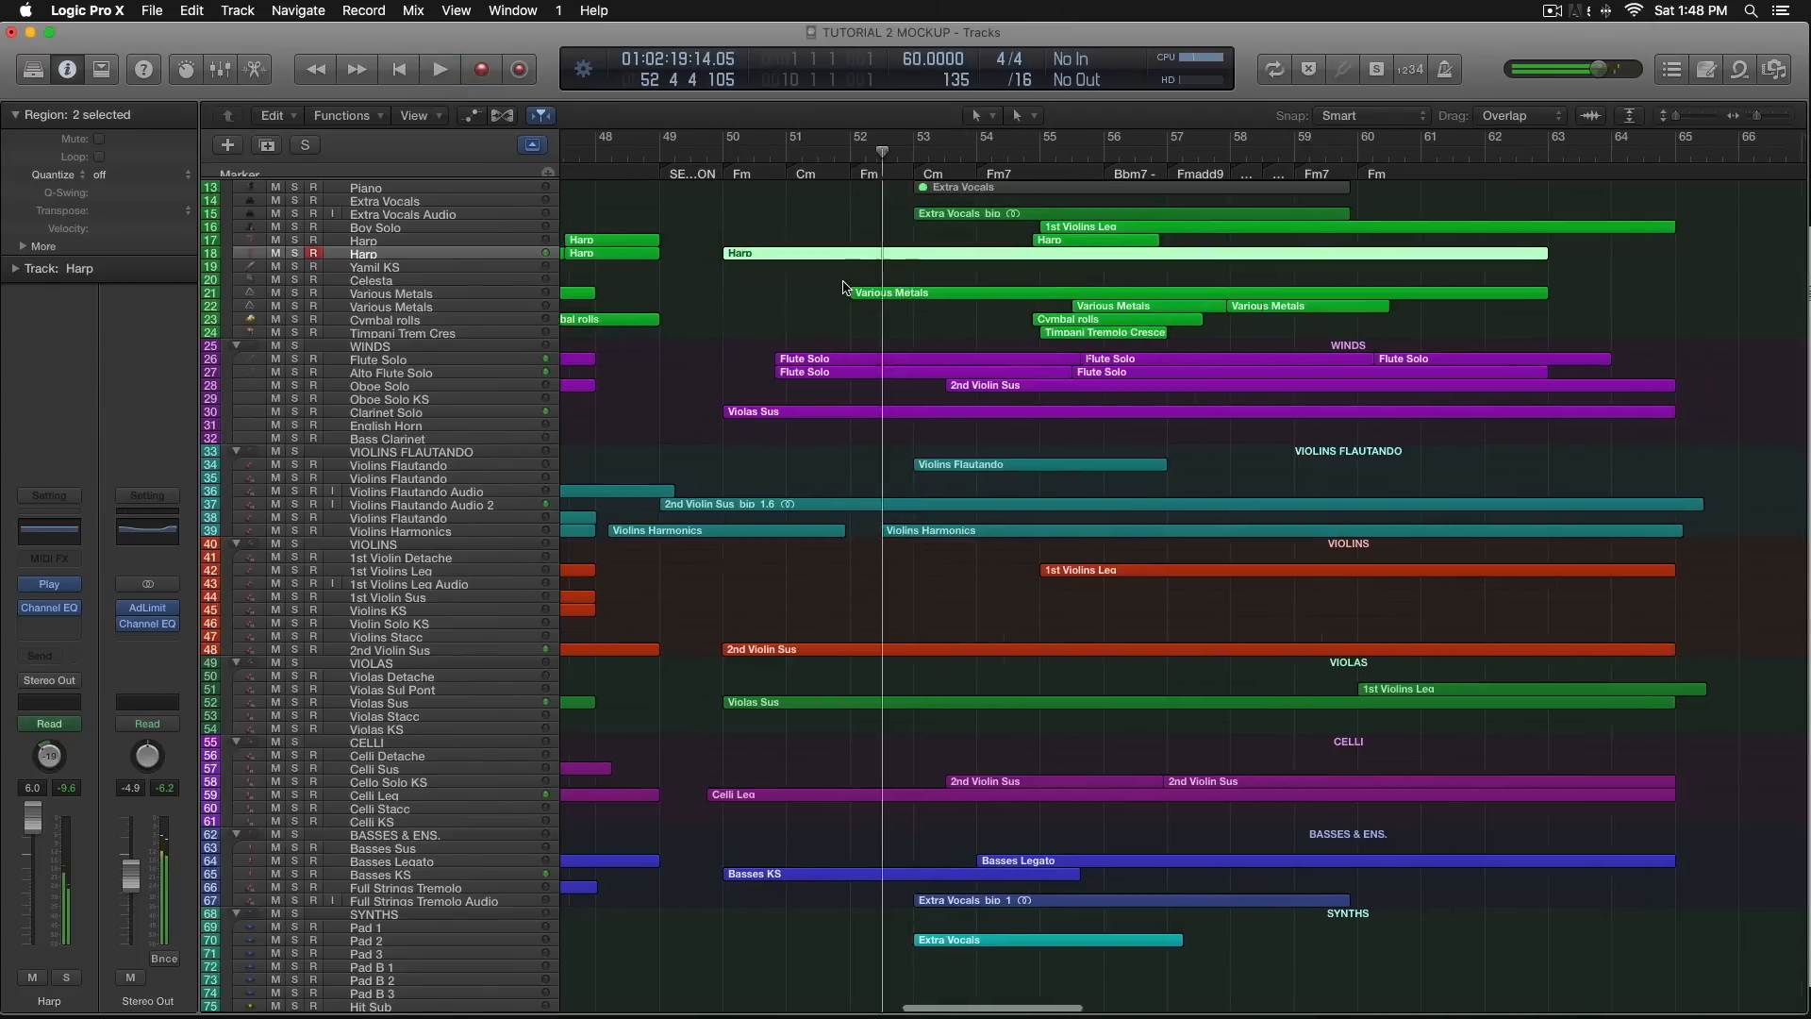
{"action": "scroll", "coordinate": [760, 288], "scroll_direction": "right", "scroll_amount": 2}
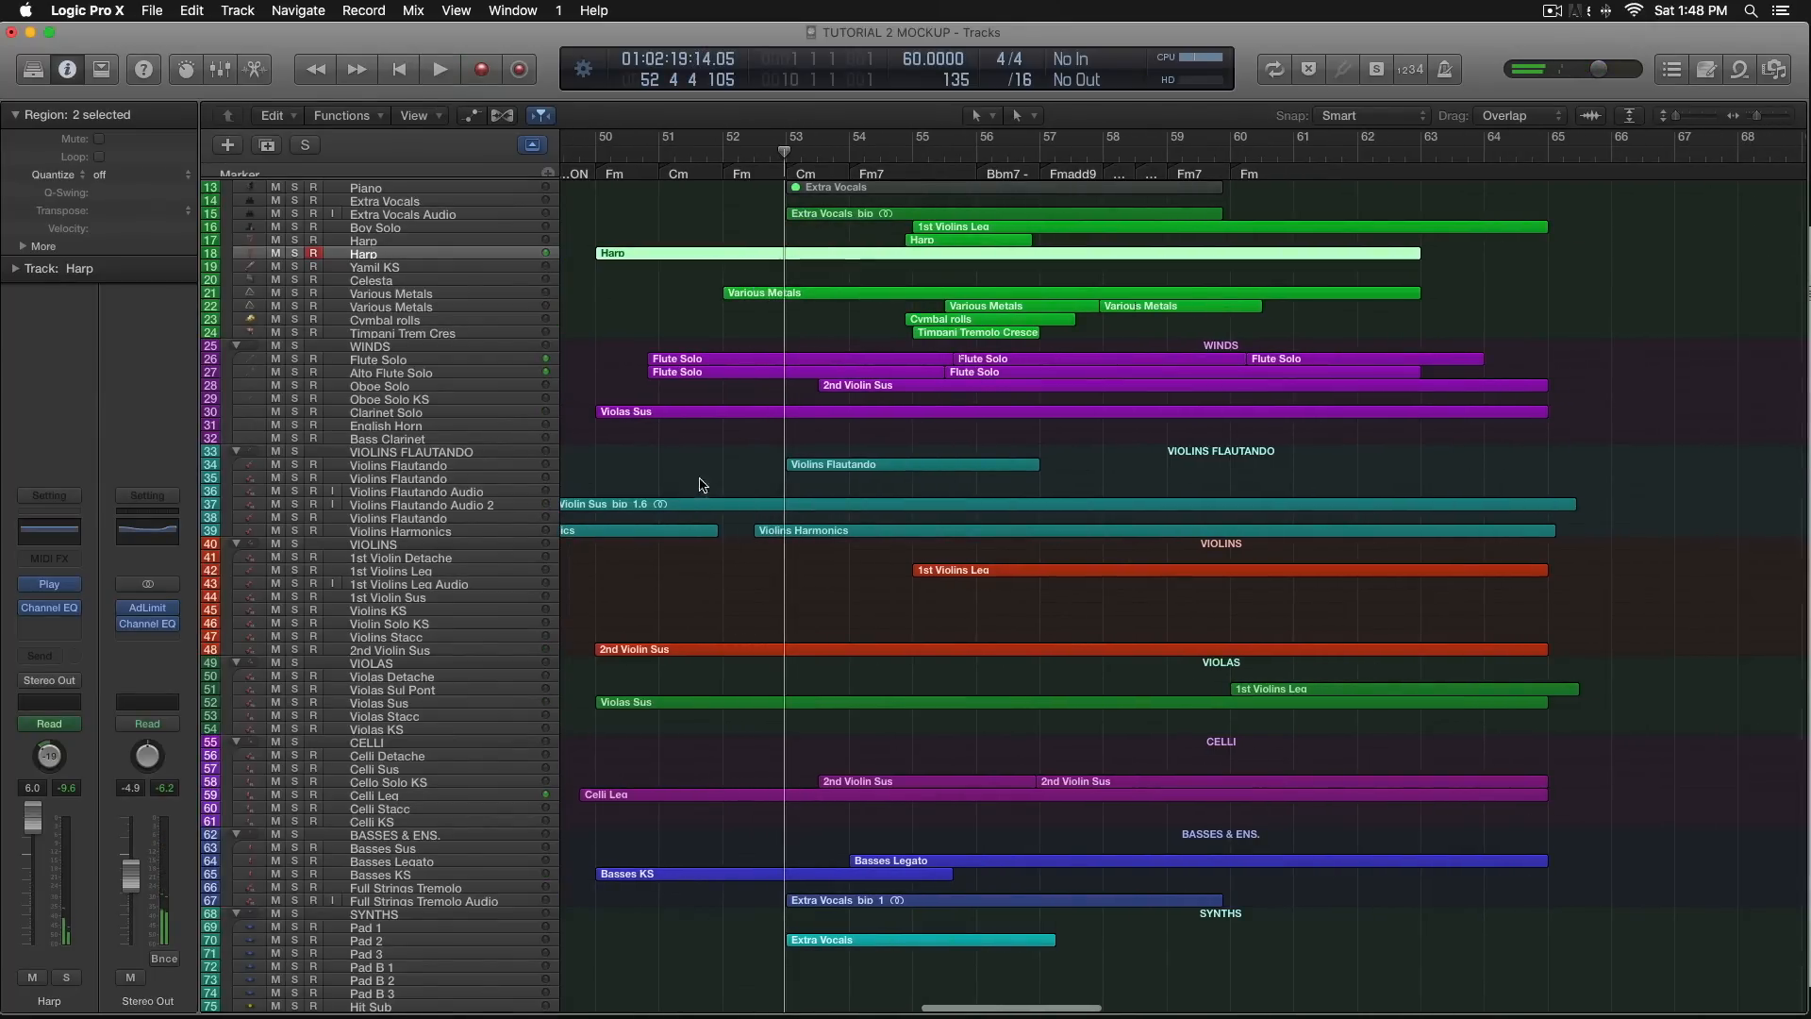
{"action": "scroll", "coordinate": [763, 453], "scroll_direction": "down", "scroll_amount": 3}
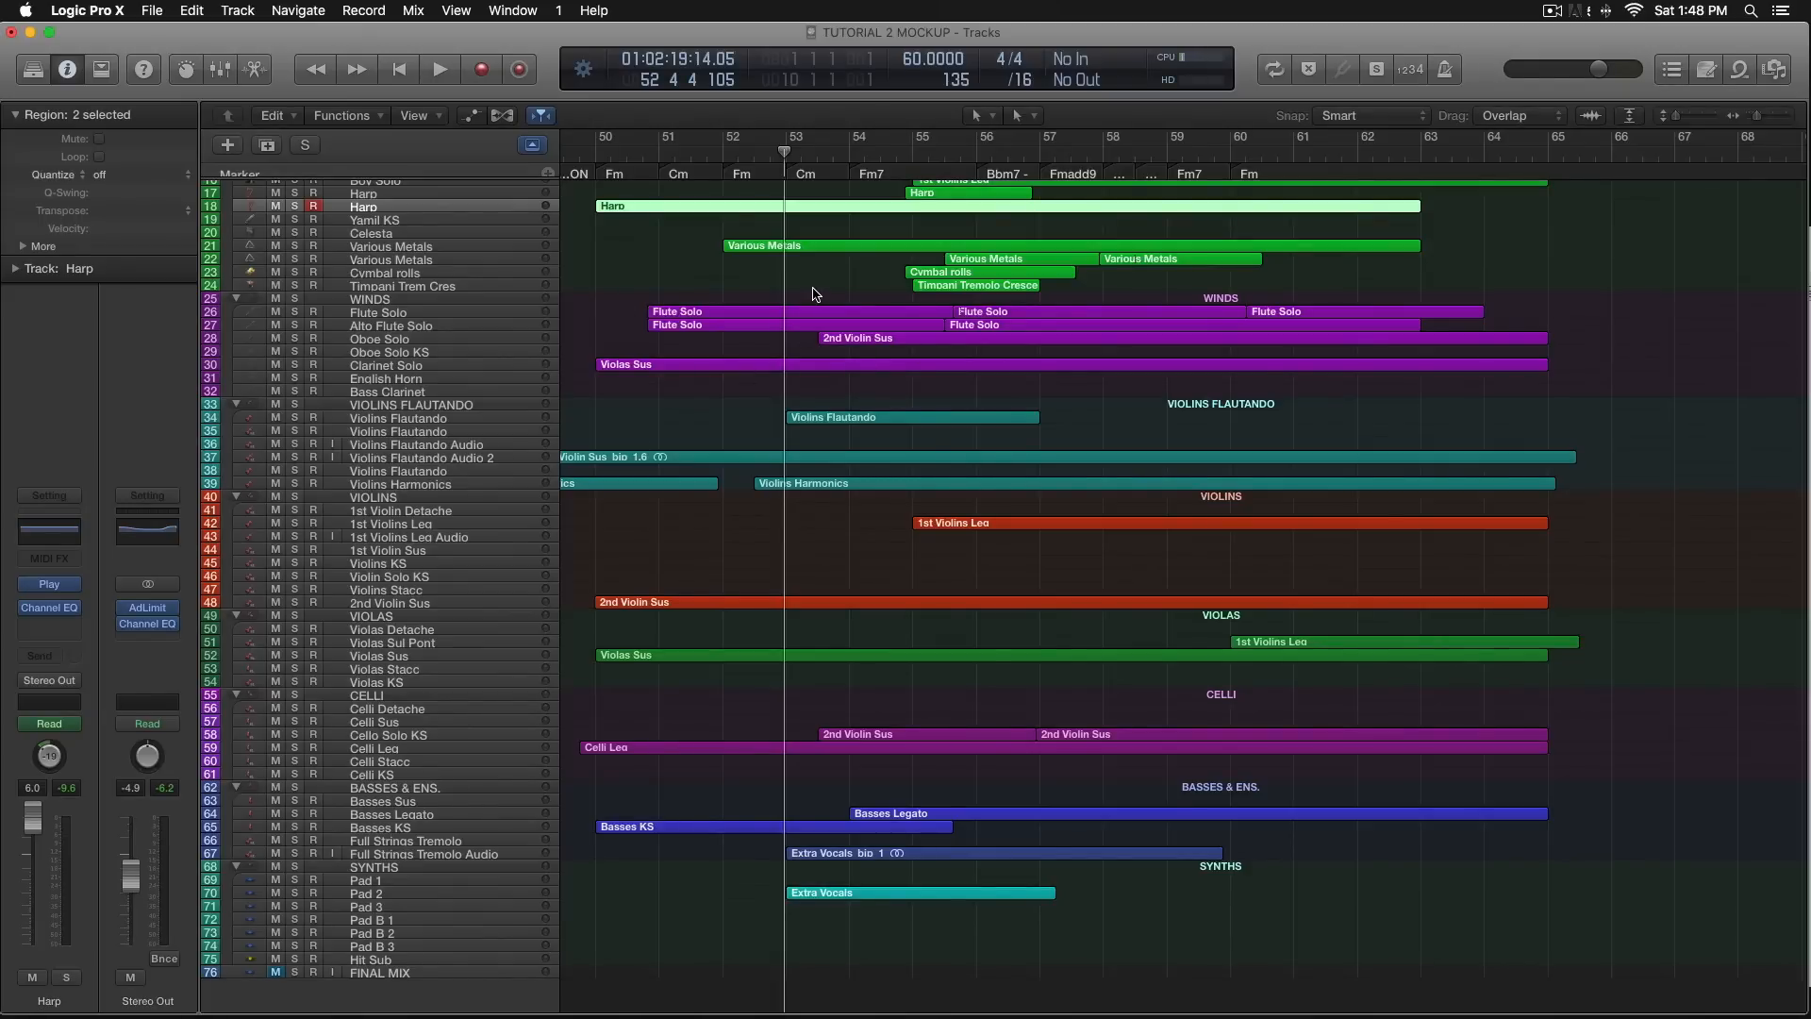
{"action": "scroll", "coordinate": [988, 687], "scroll_direction": "down", "scroll_amount": 1}
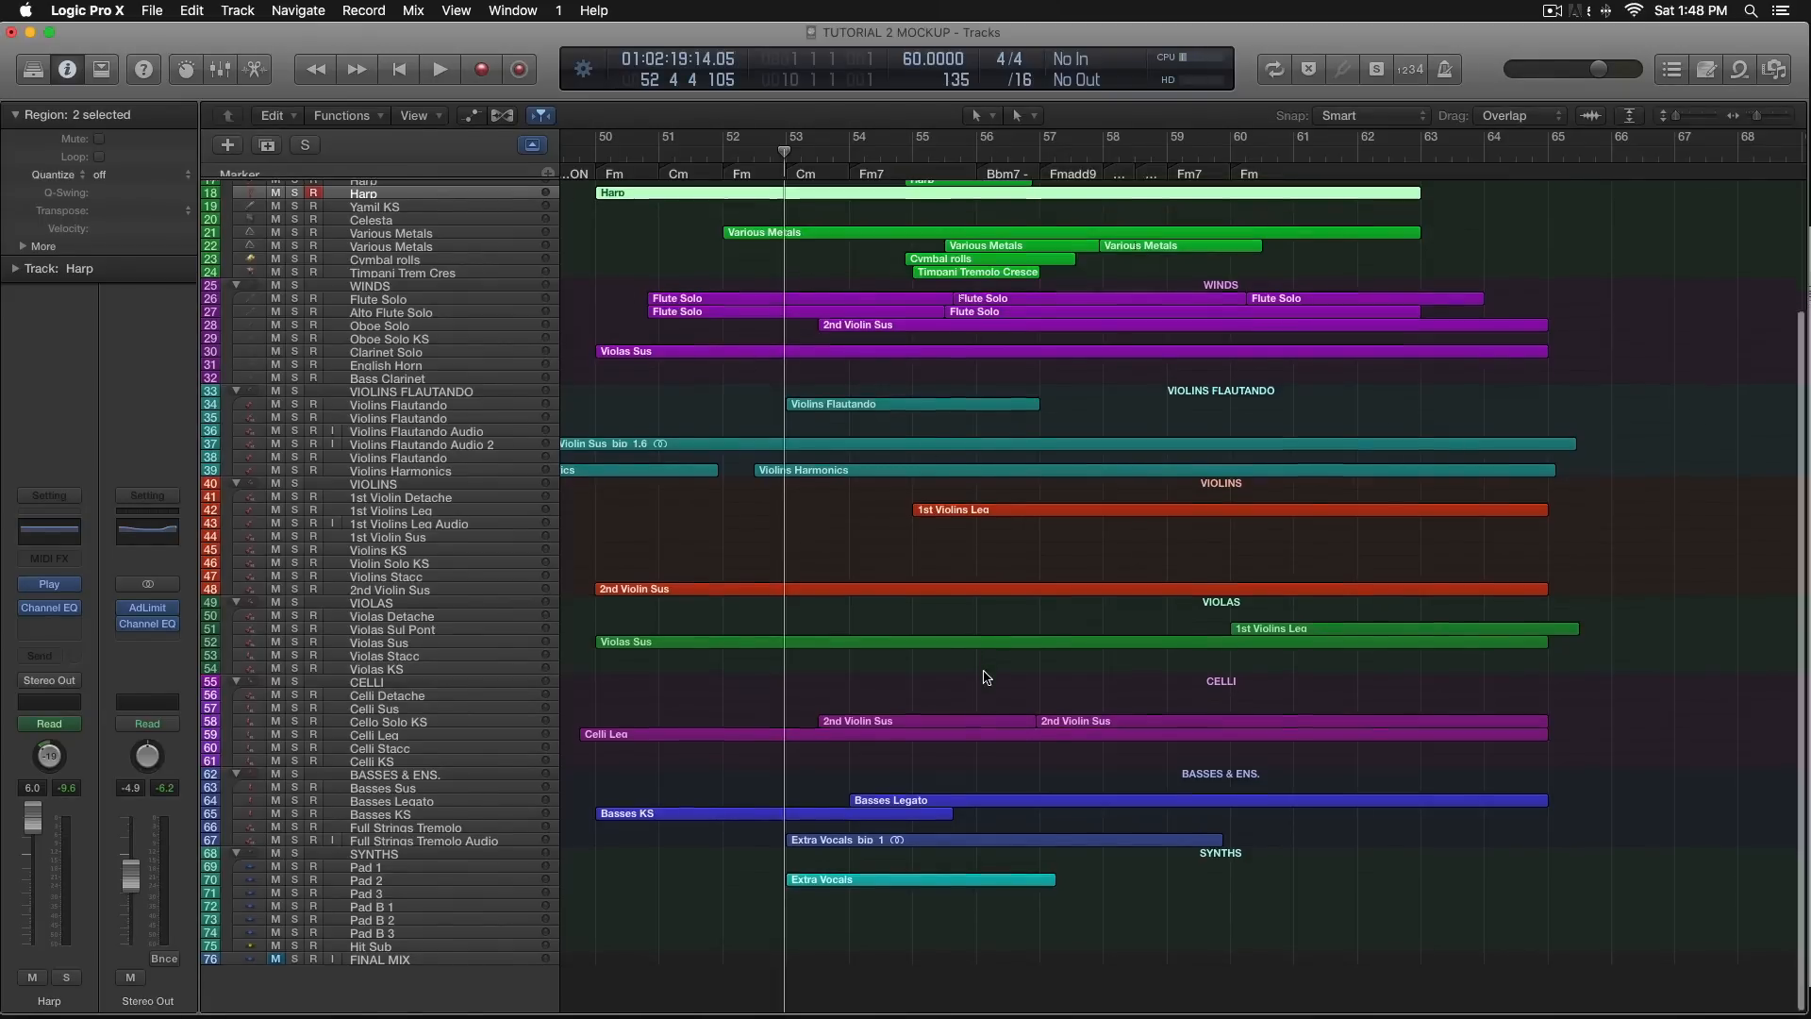
{"action": "scroll", "coordinate": [893, 698], "scroll_direction": "up", "scroll_amount": 10}
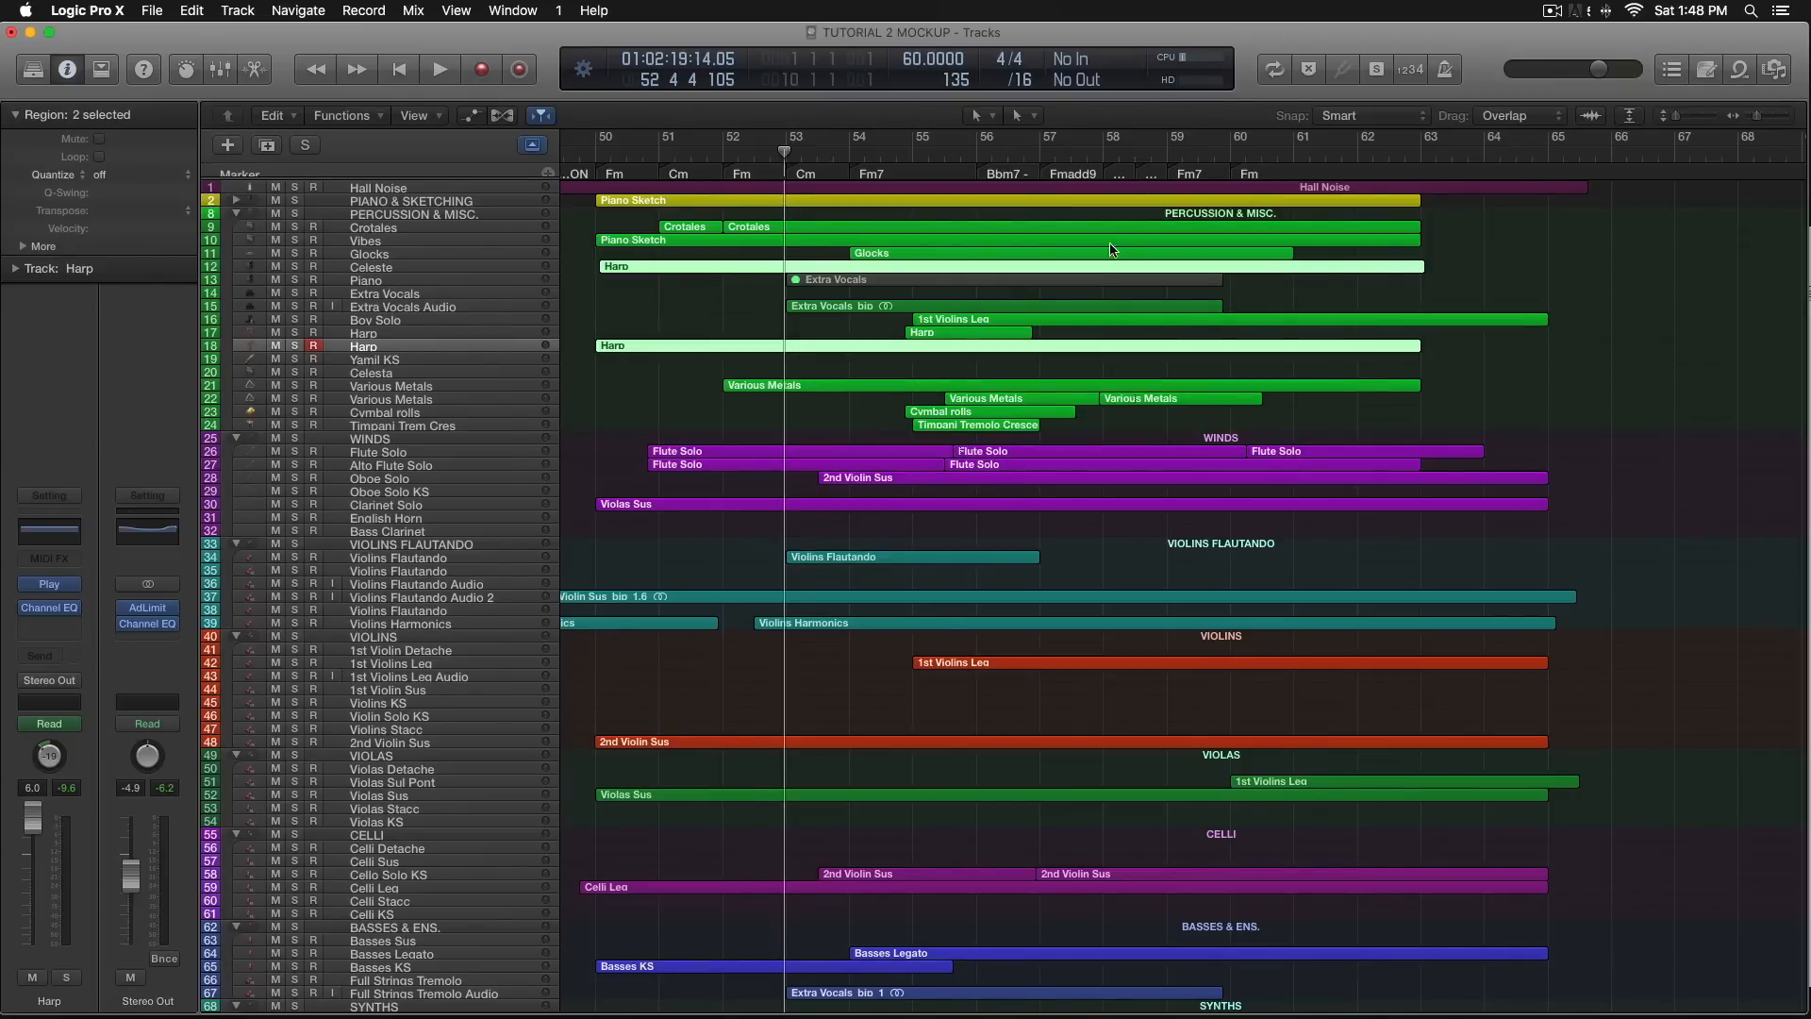
{"action": "scroll", "coordinate": [1321, 200], "scroll_direction": "up", "scroll_amount": 1}
Bring the Hit 2 area into view, review the key takeaways in the TextEdit notes, and return to Logic Pro X.
{"action": "scroll", "coordinate": [1321, 200], "scroll_direction": "left", "scroll_amount": 10}
{"action": "scroll", "coordinate": [1170, 203], "scroll_direction": "left", "scroll_amount": 5}
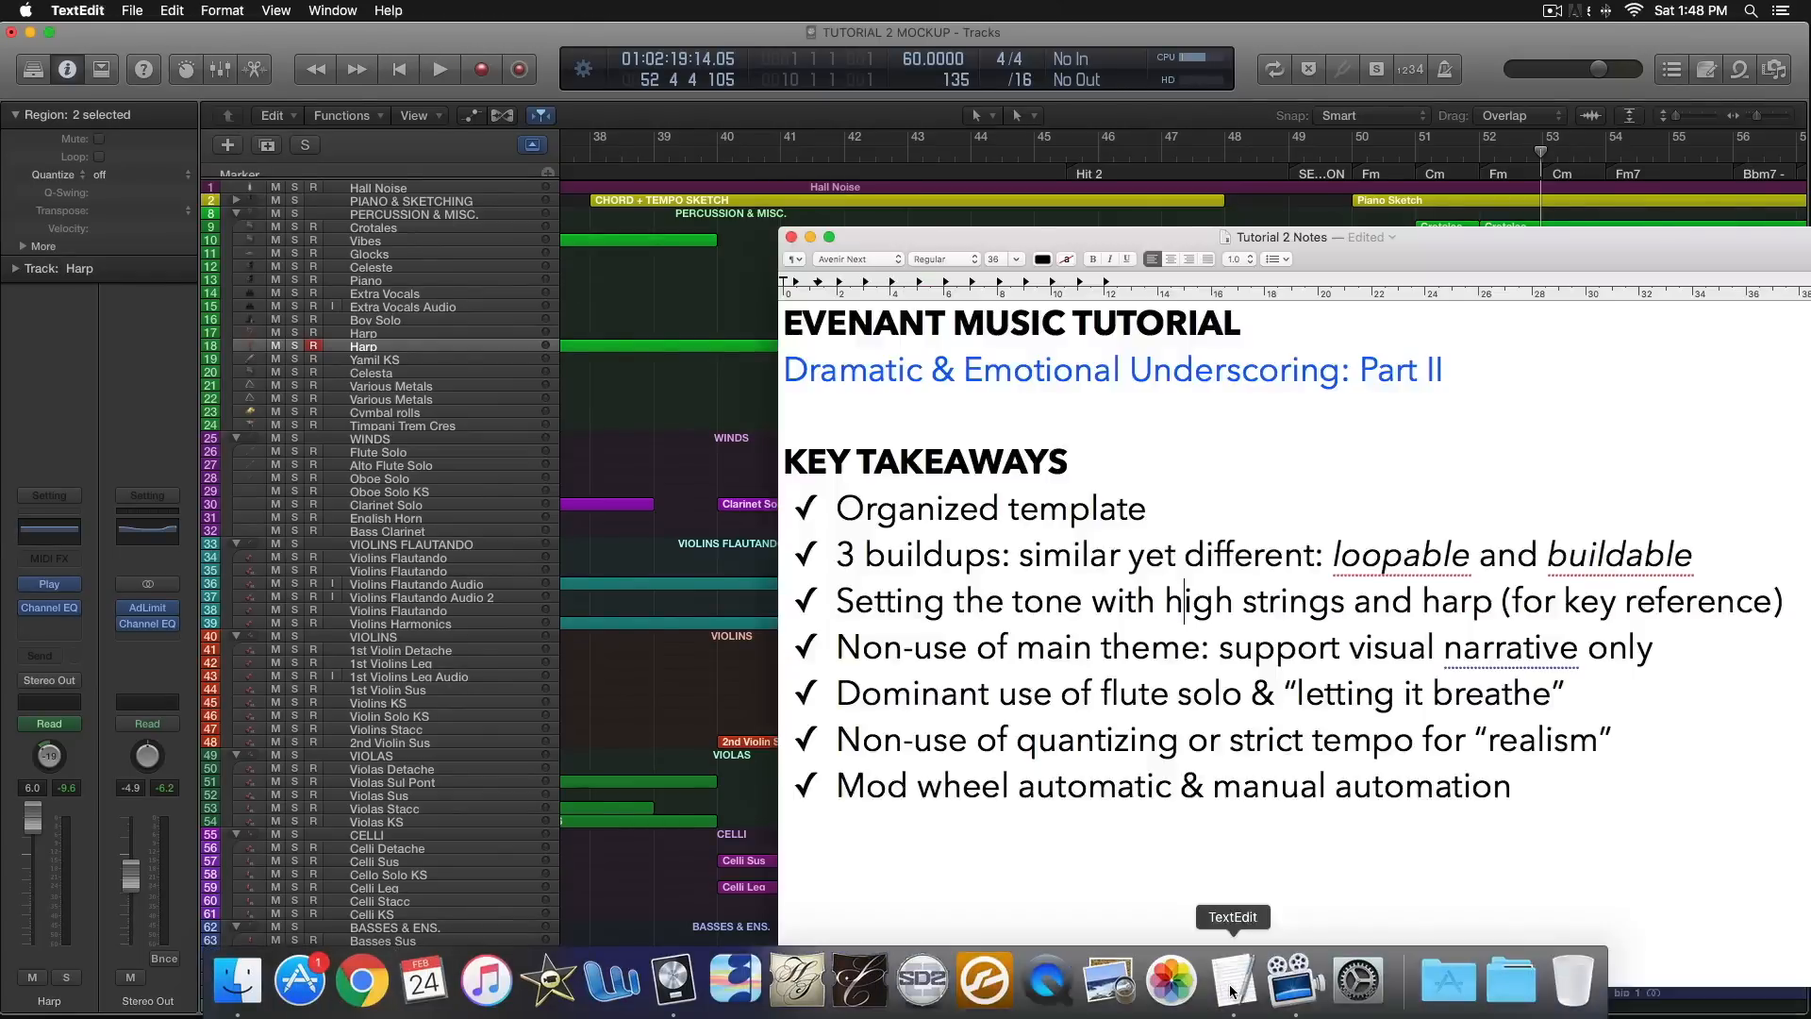
{"action": "left_click", "coordinate": [1227, 992]}
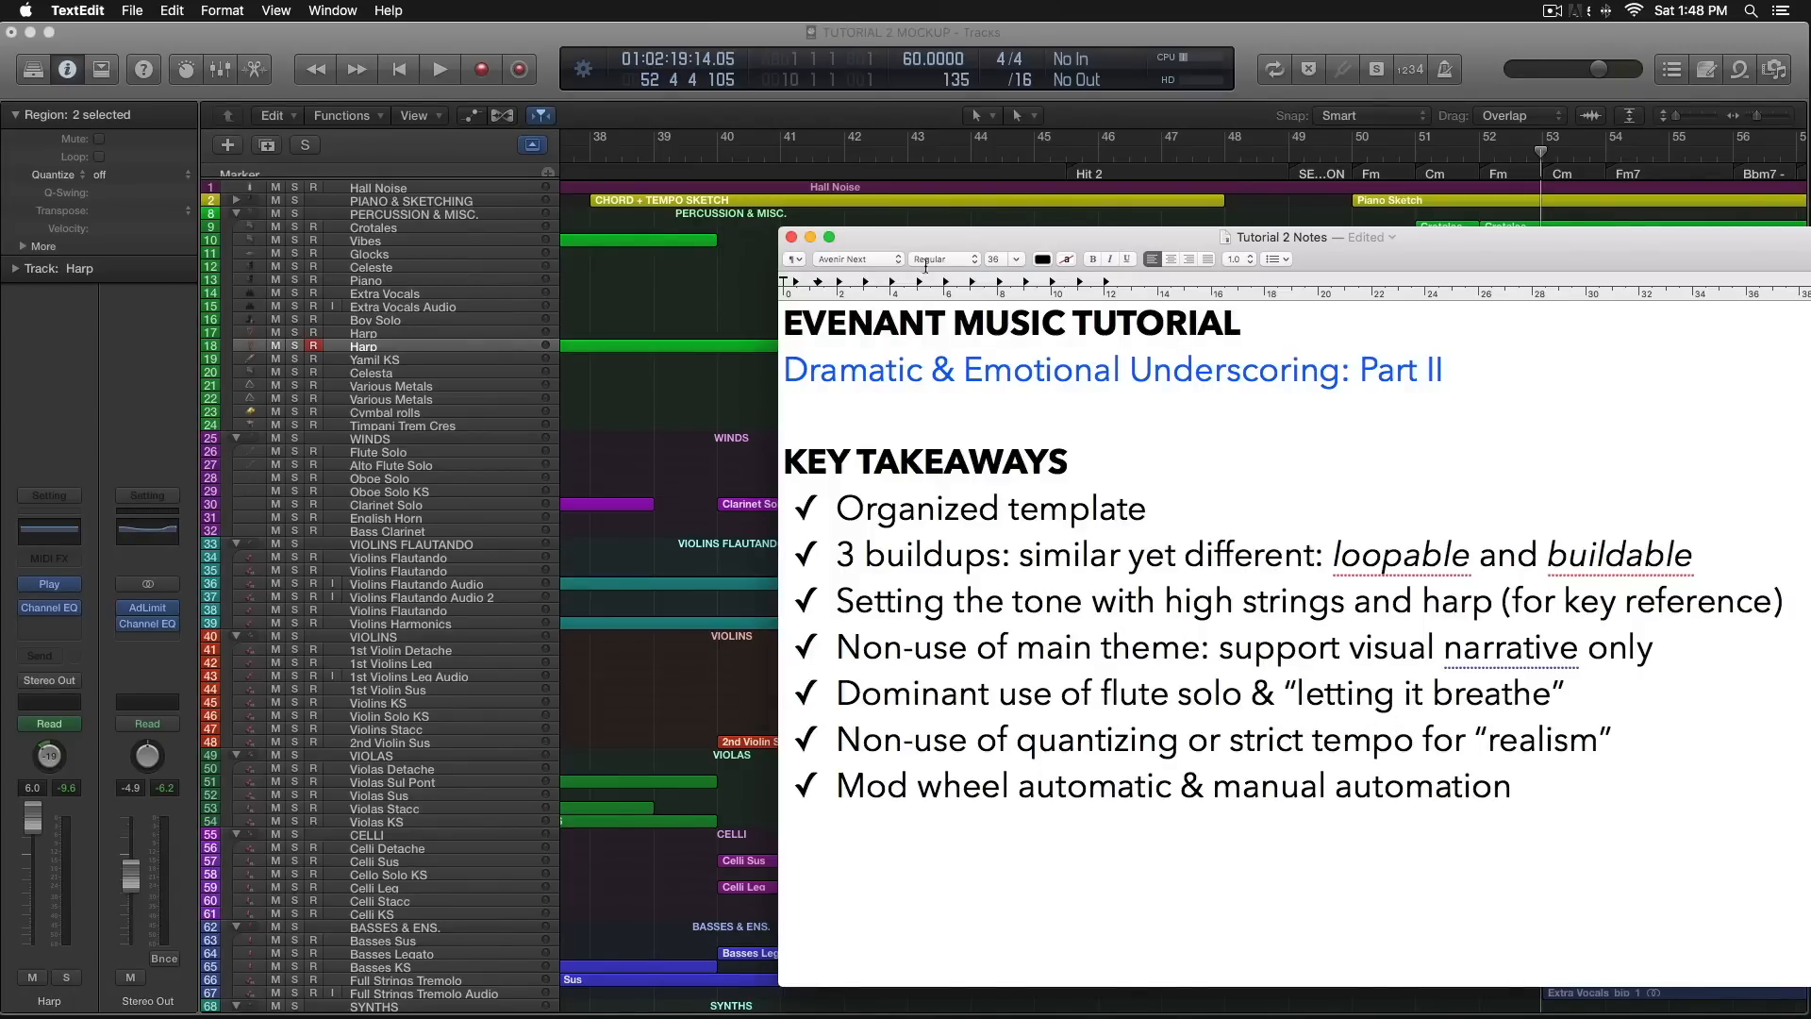
{"action": "left_click", "coordinate": [651, 304]}
Zoom in around Hit 2, and change the time signature to 2/4 at bar 45 and back to 4/4 at bar 46.
{"action": "left_click", "coordinate": [1067, 152]}
{"action": "left_click_drag", "start_coordinate": [1762, 118], "coordinate": [1765, 118]}
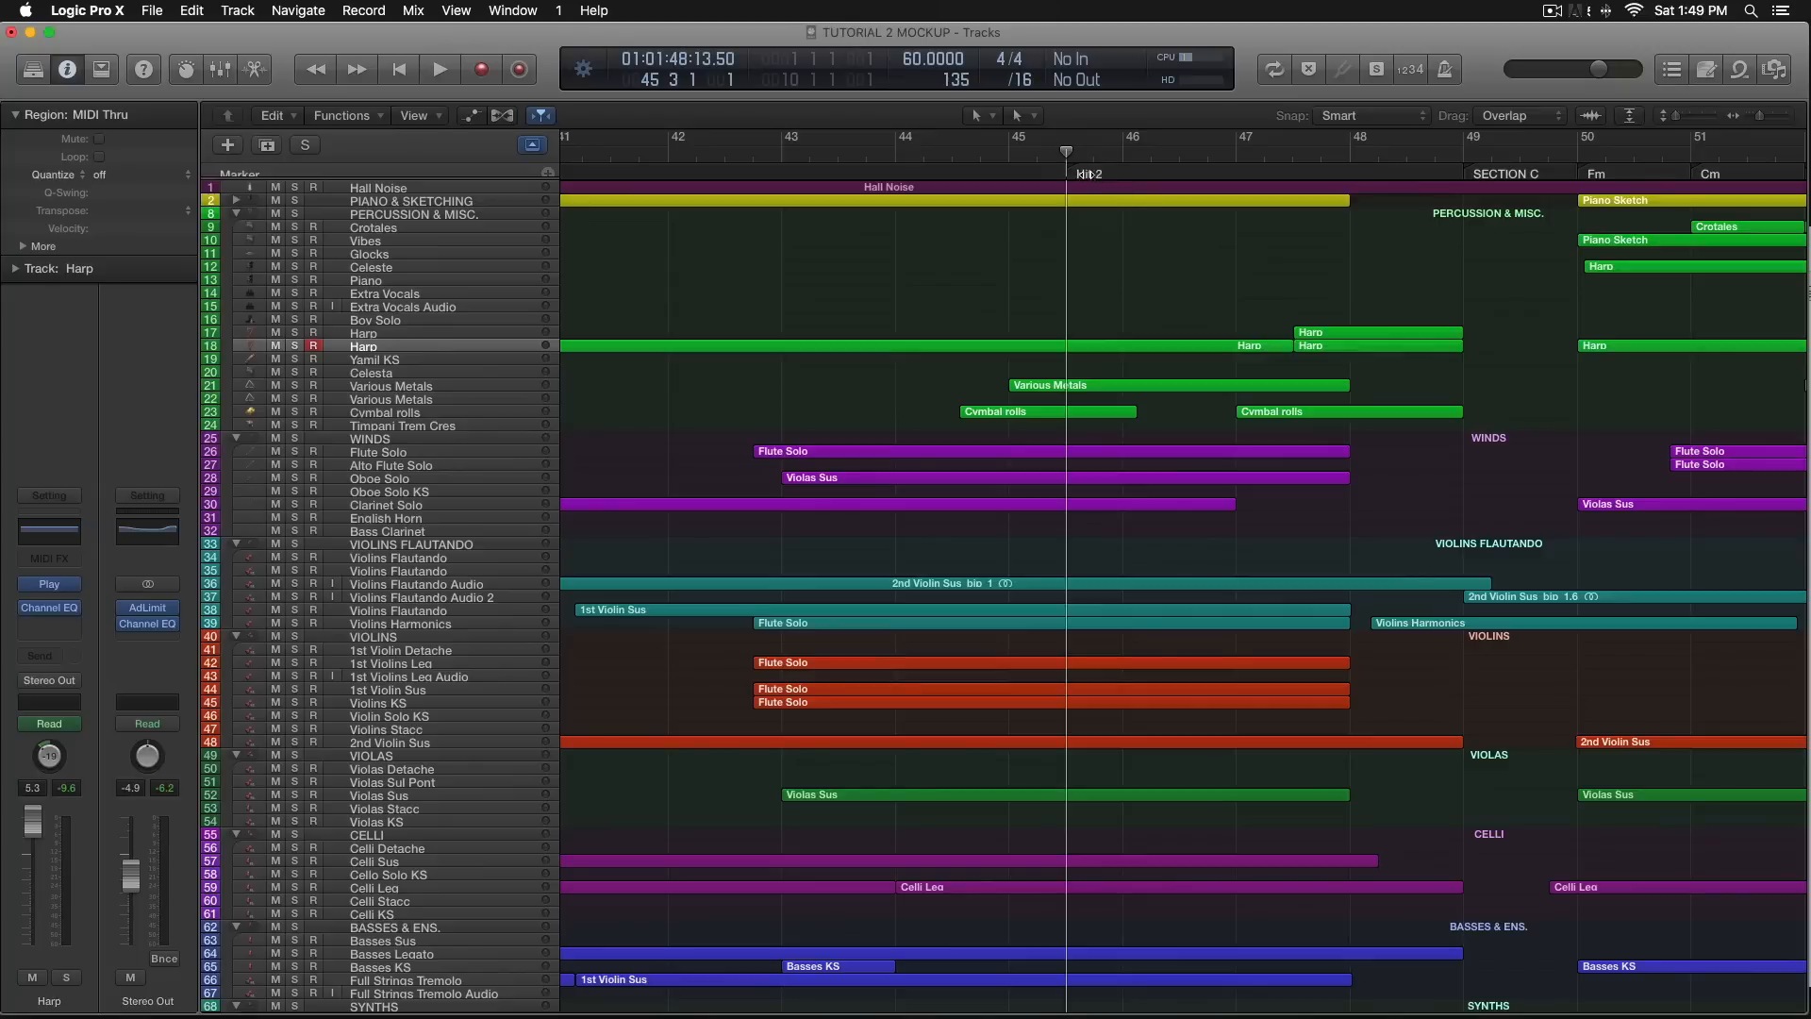
{"action": "left_click", "coordinate": [1010, 153]}
{"action": "left_click_drag", "start_coordinate": [1005, 60], "coordinate": [1006, 75]}
{"action": "left_click", "coordinate": [1065, 151]}
{"action": "left_click_drag", "start_coordinate": [1008, 58], "coordinate": [1008, 44]}
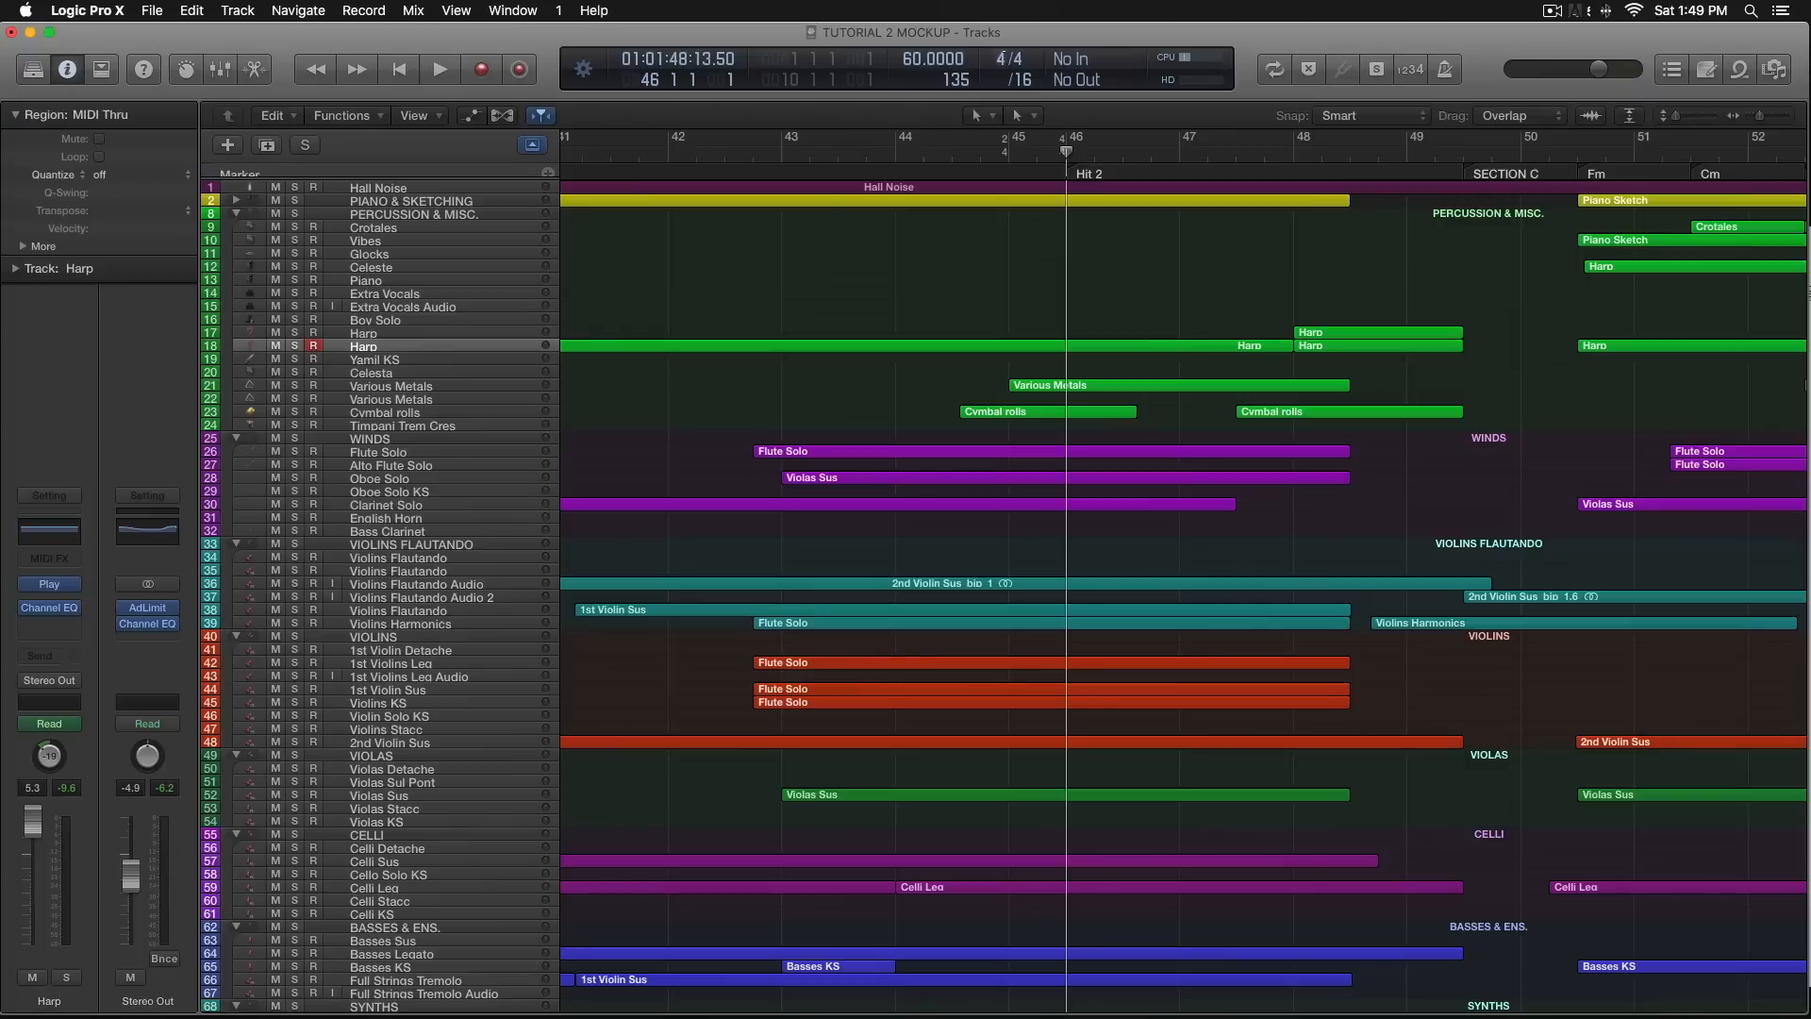
Turn on the metronome, and play the arrangement from bar 43 through Hit 2 to bar 46 beat 3.
{"action": "left_click", "coordinate": [778, 153]}
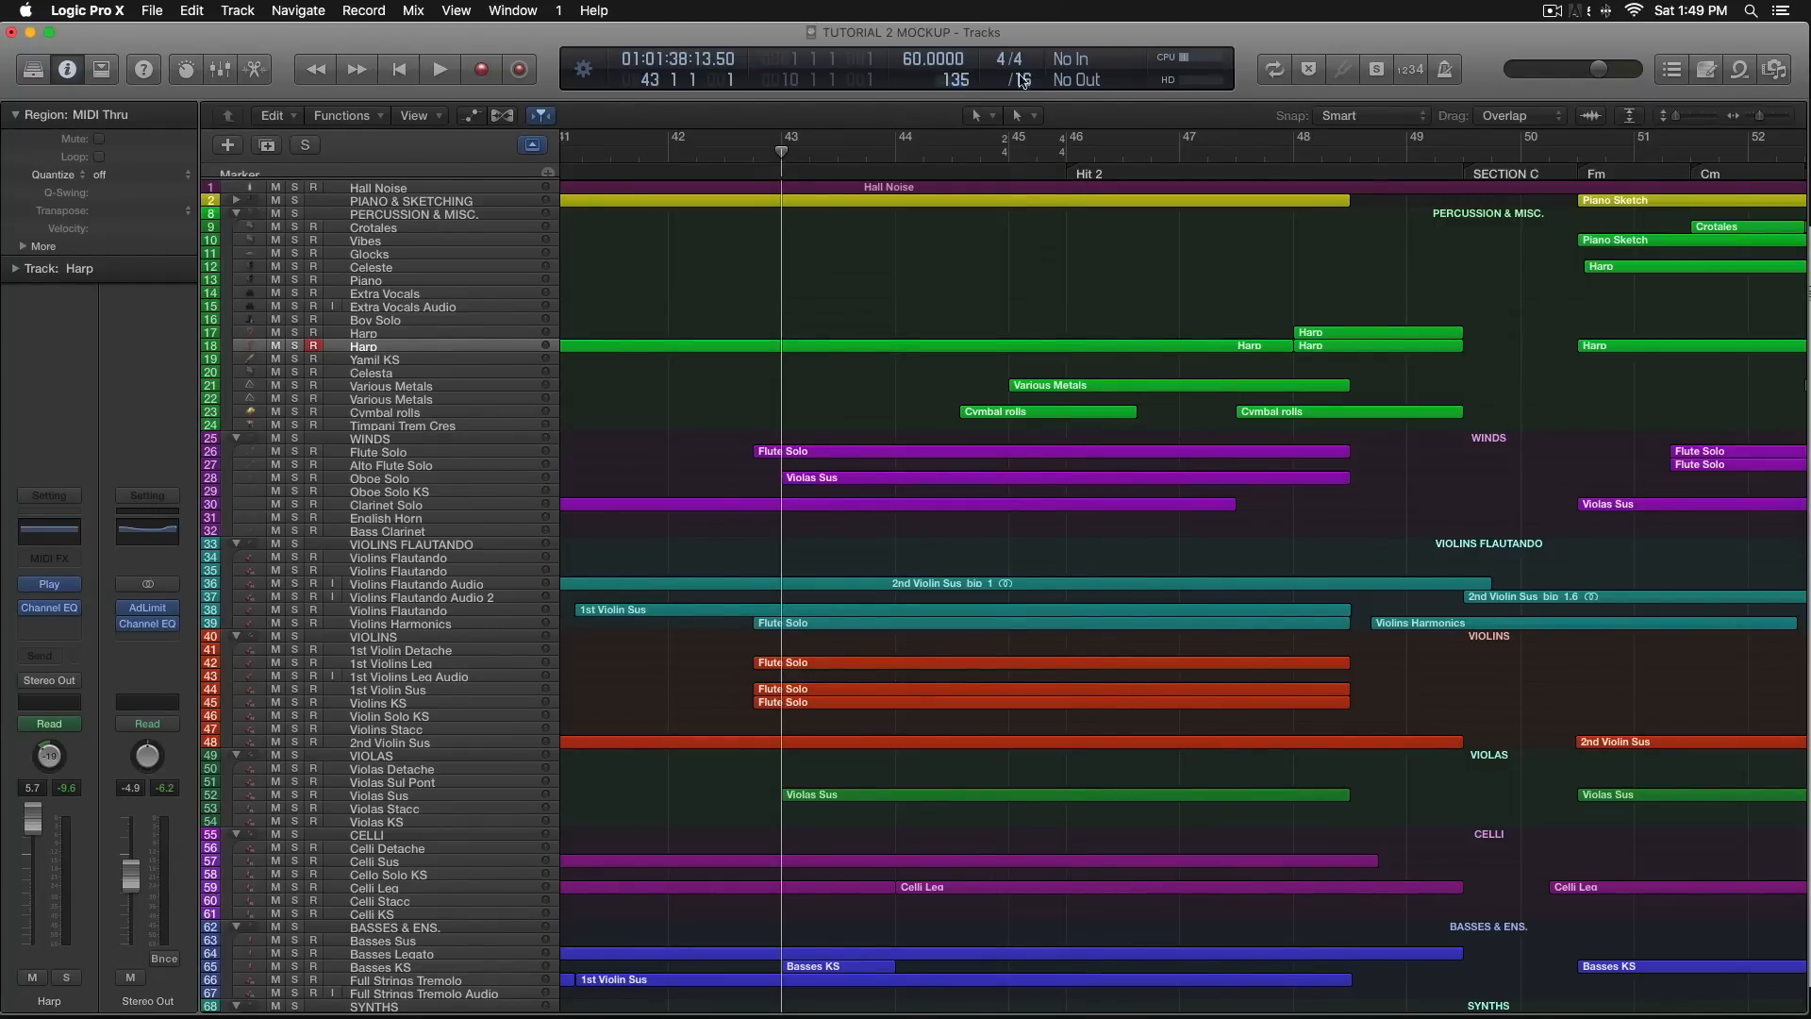
{"action": "left_click", "coordinate": [1449, 75]}
{"action": "key", "text": "space"}
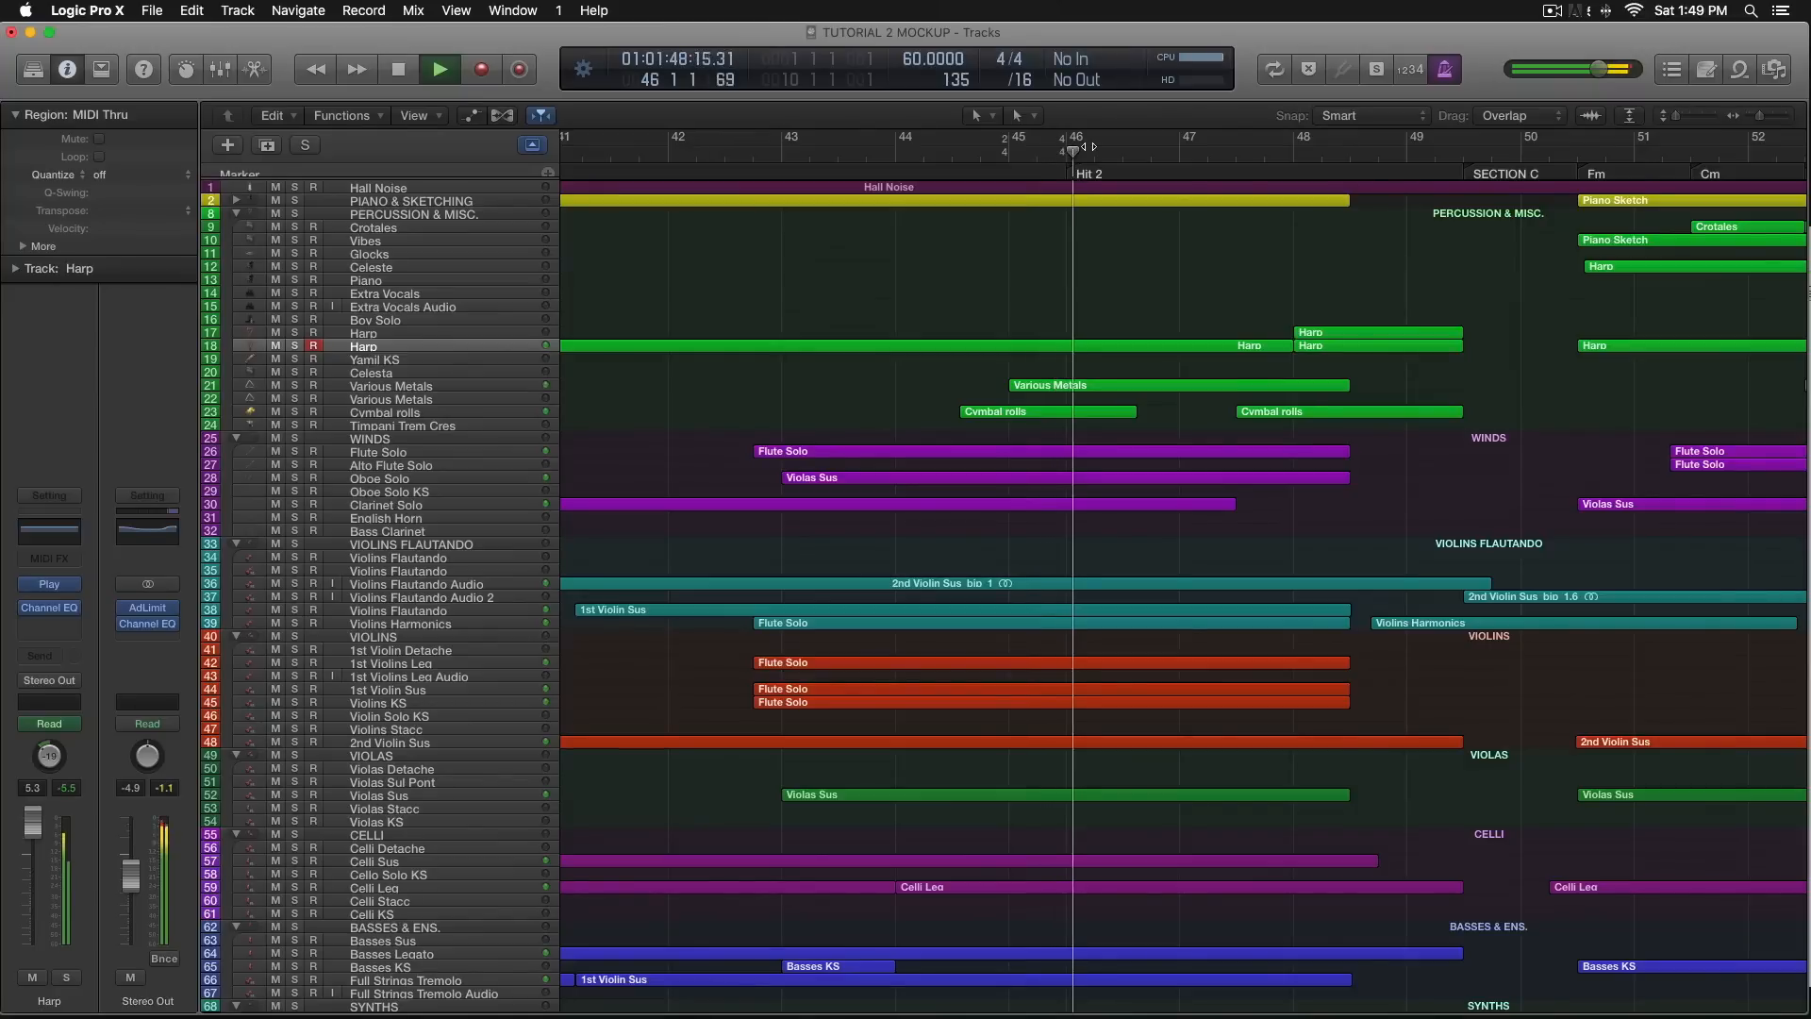
{"action": "key", "text": "space"}
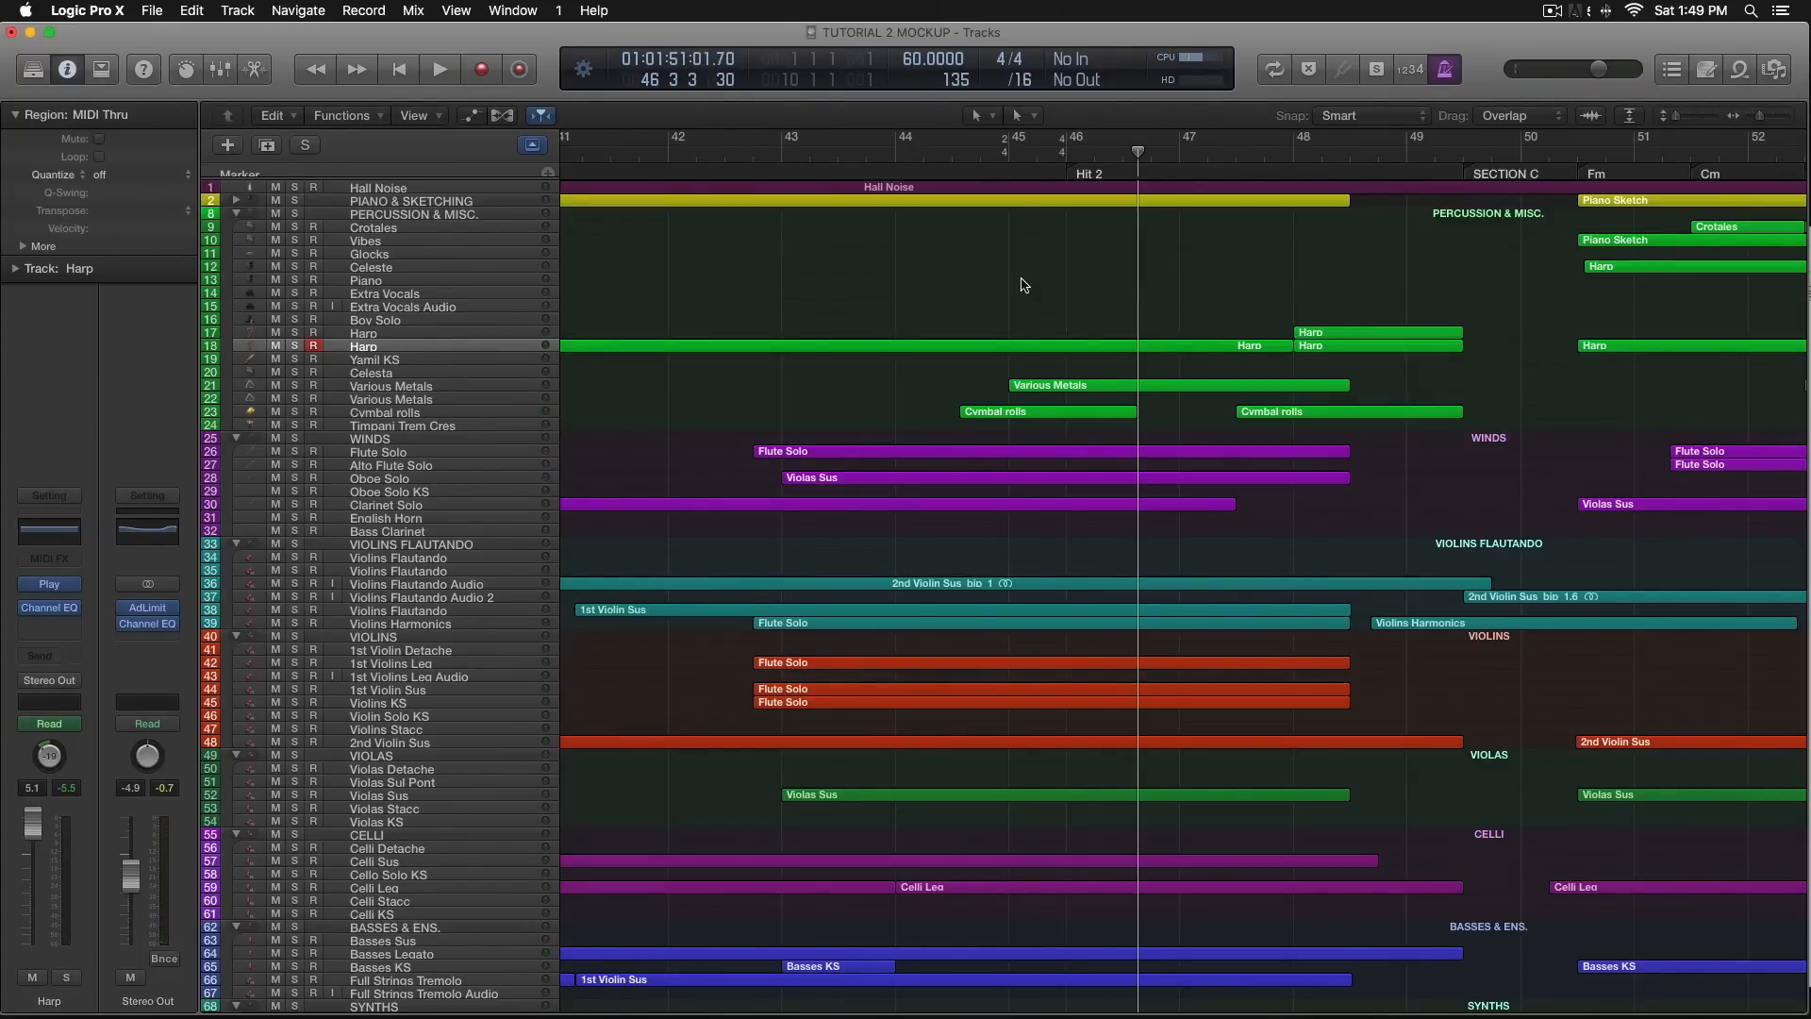
Expand the global tracks area above the arrangement to show the Tempo track beneath the markers.
{"action": "scroll", "coordinate": [1017, 272], "scroll_direction": "down", "scroll_amount": 1}
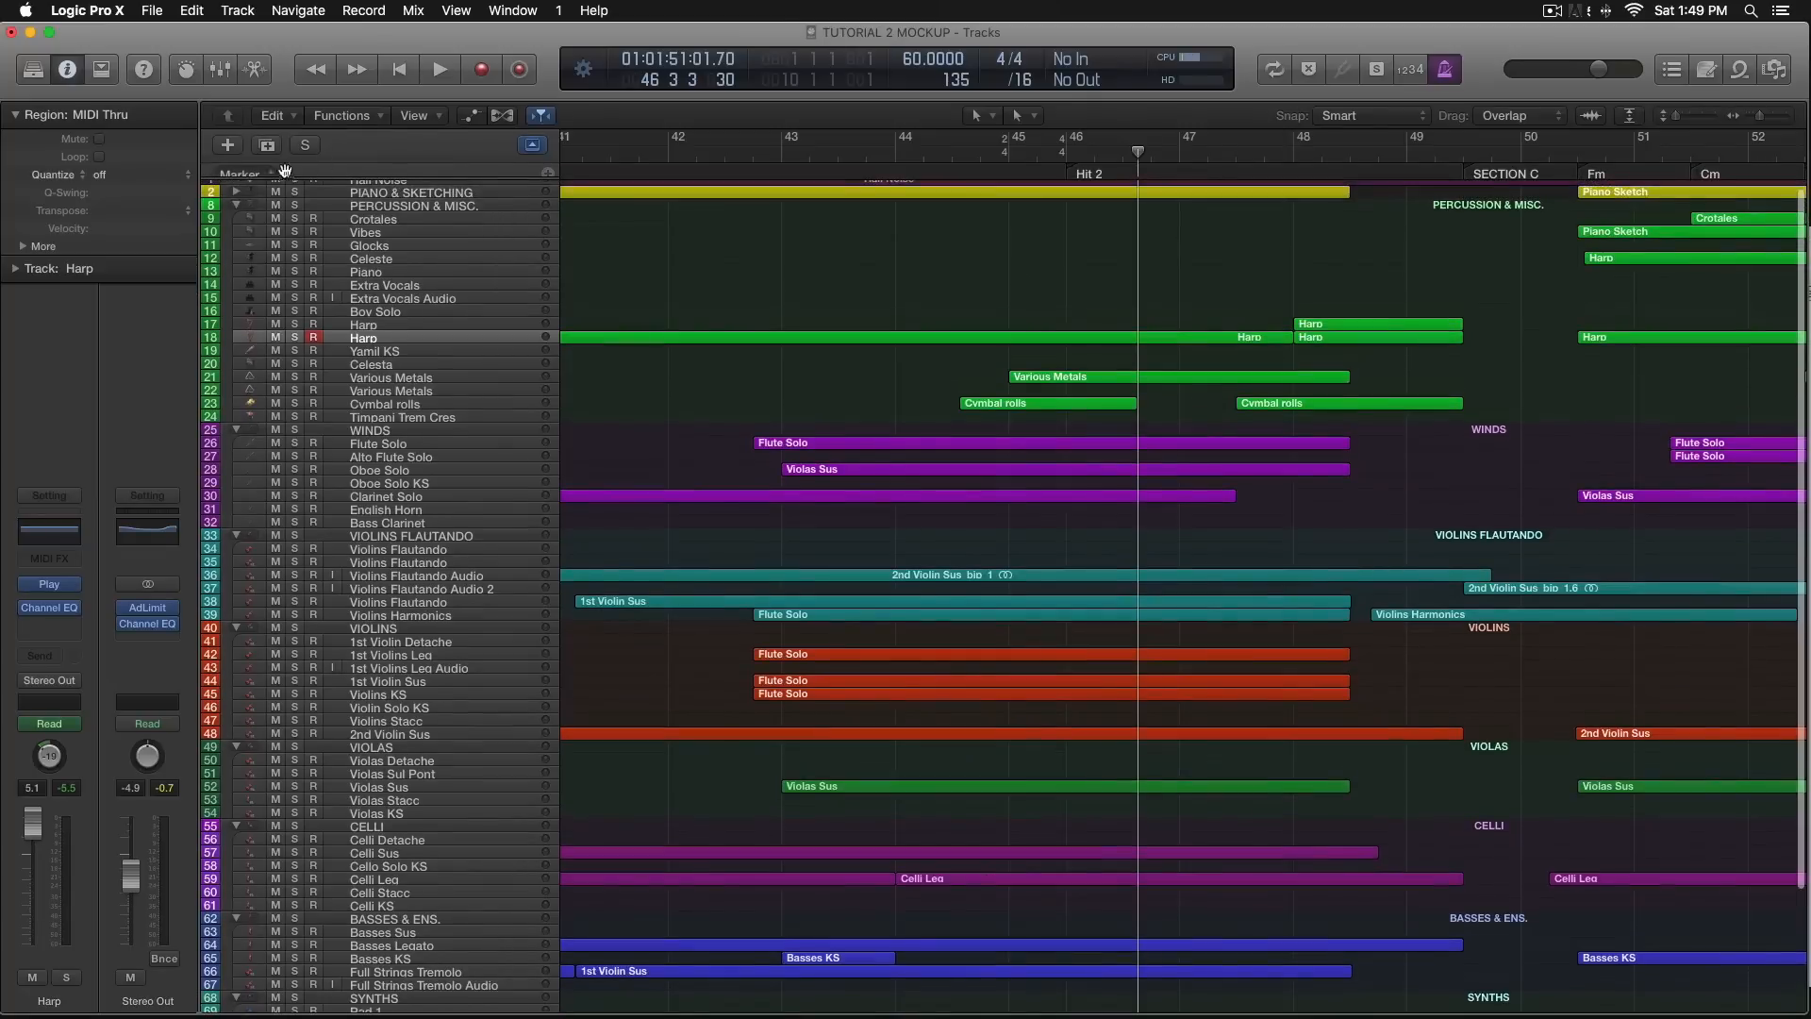
{"action": "scroll", "coordinate": [329, 172], "scroll_direction": "up", "scroll_amount": 1}
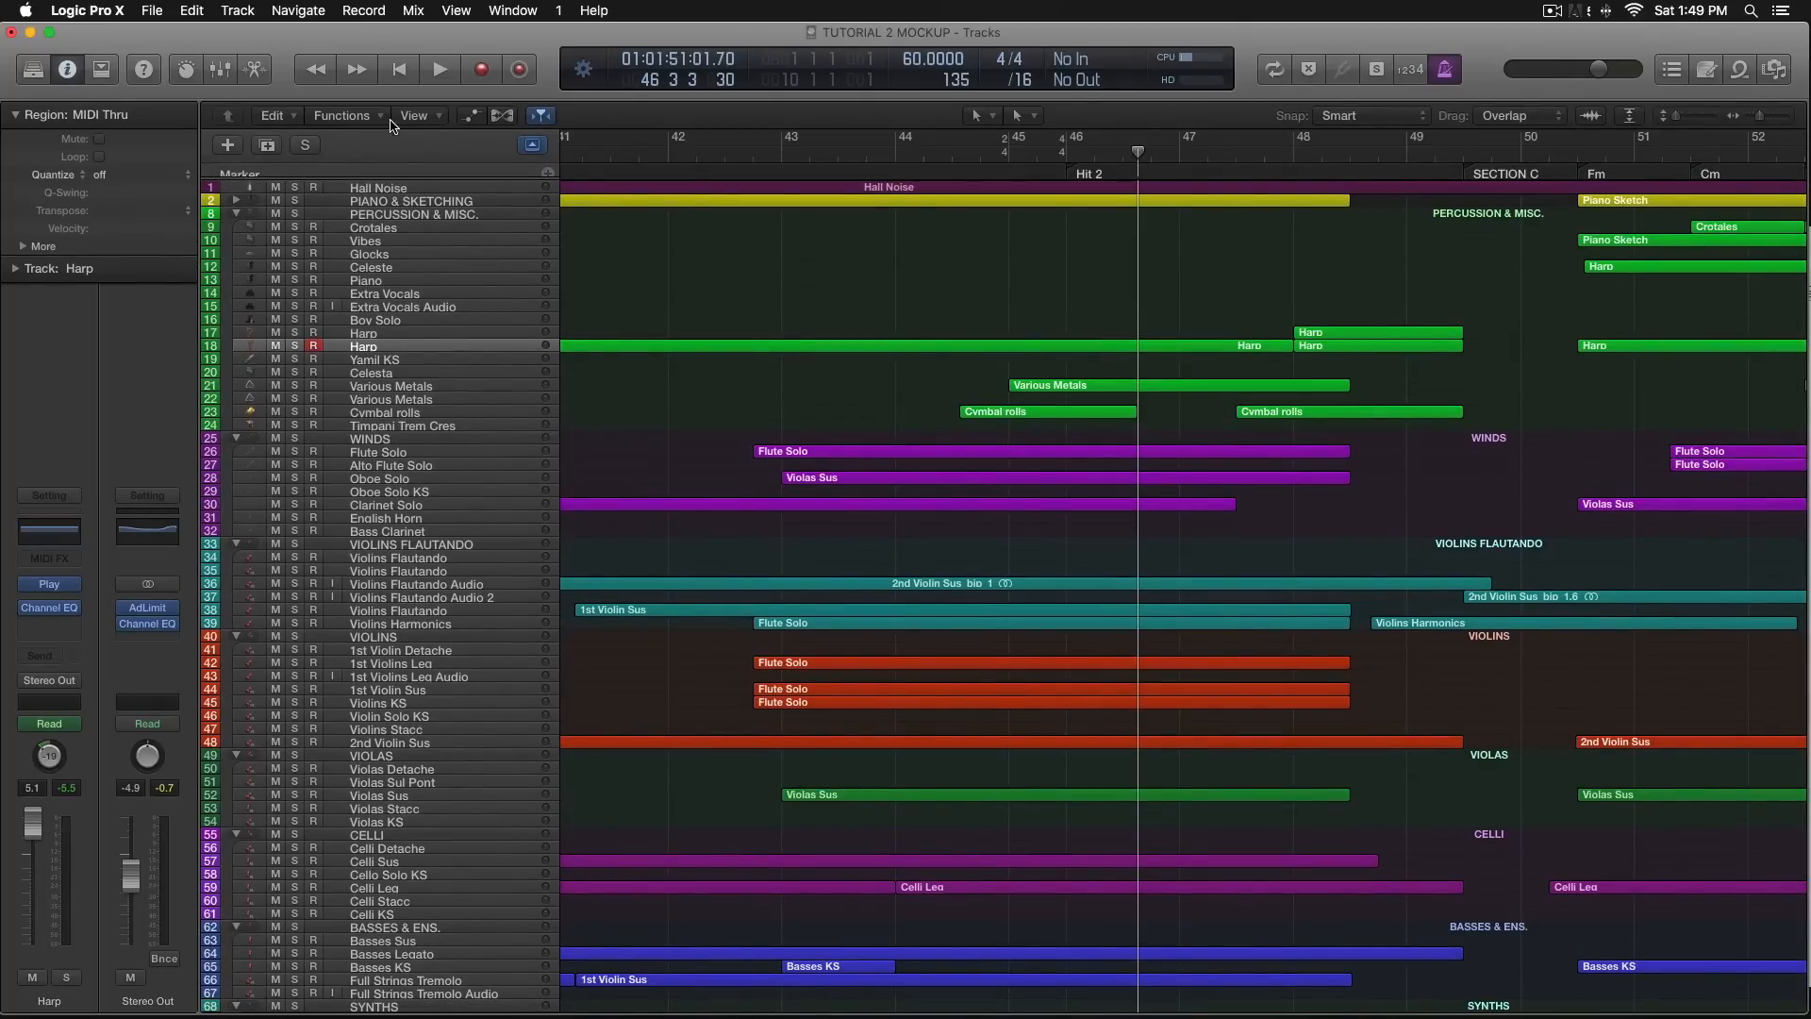
{"action": "left_click_drag", "start_coordinate": [342, 184], "coordinate": [343, 276]}
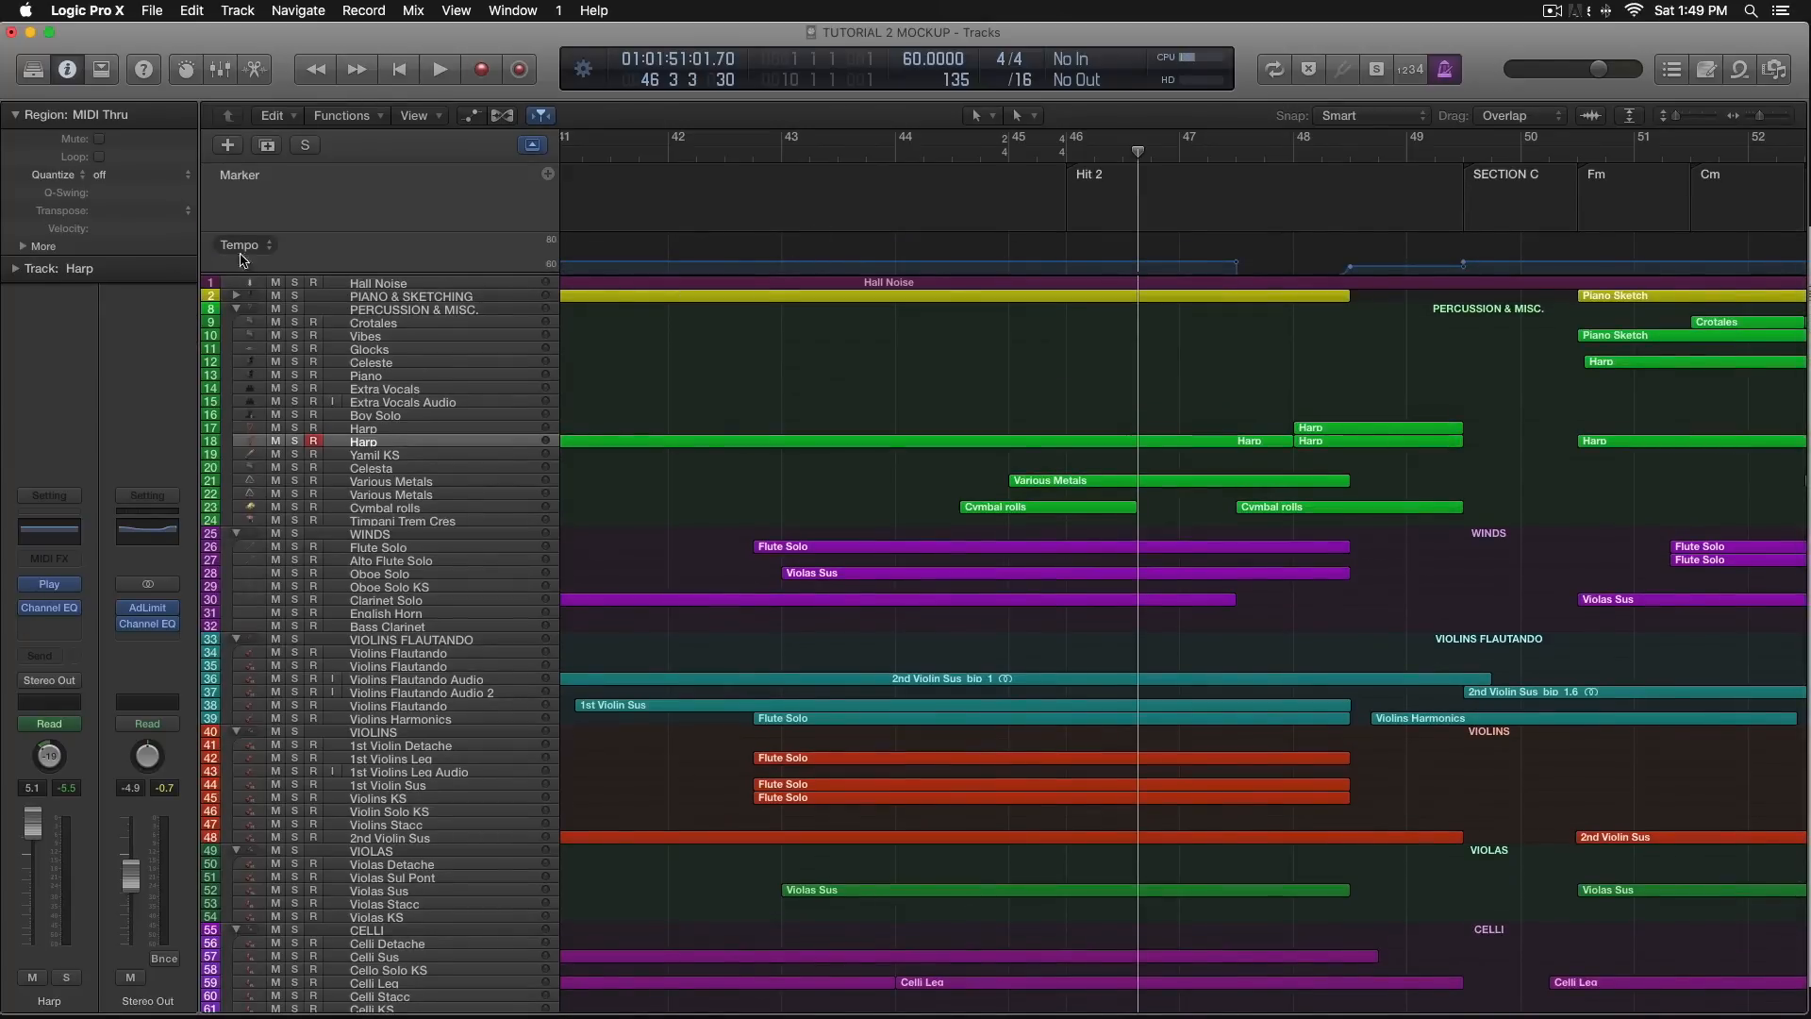
Enlarge the Tempo track, and play the arrangement without the metronome from bar 35 into the tempo dip at bar 38.
{"action": "left_click_drag", "start_coordinate": [278, 273], "coordinate": [312, 454]}
{"action": "scroll", "coordinate": [1037, 362], "scroll_direction": "left", "scroll_amount": 10}
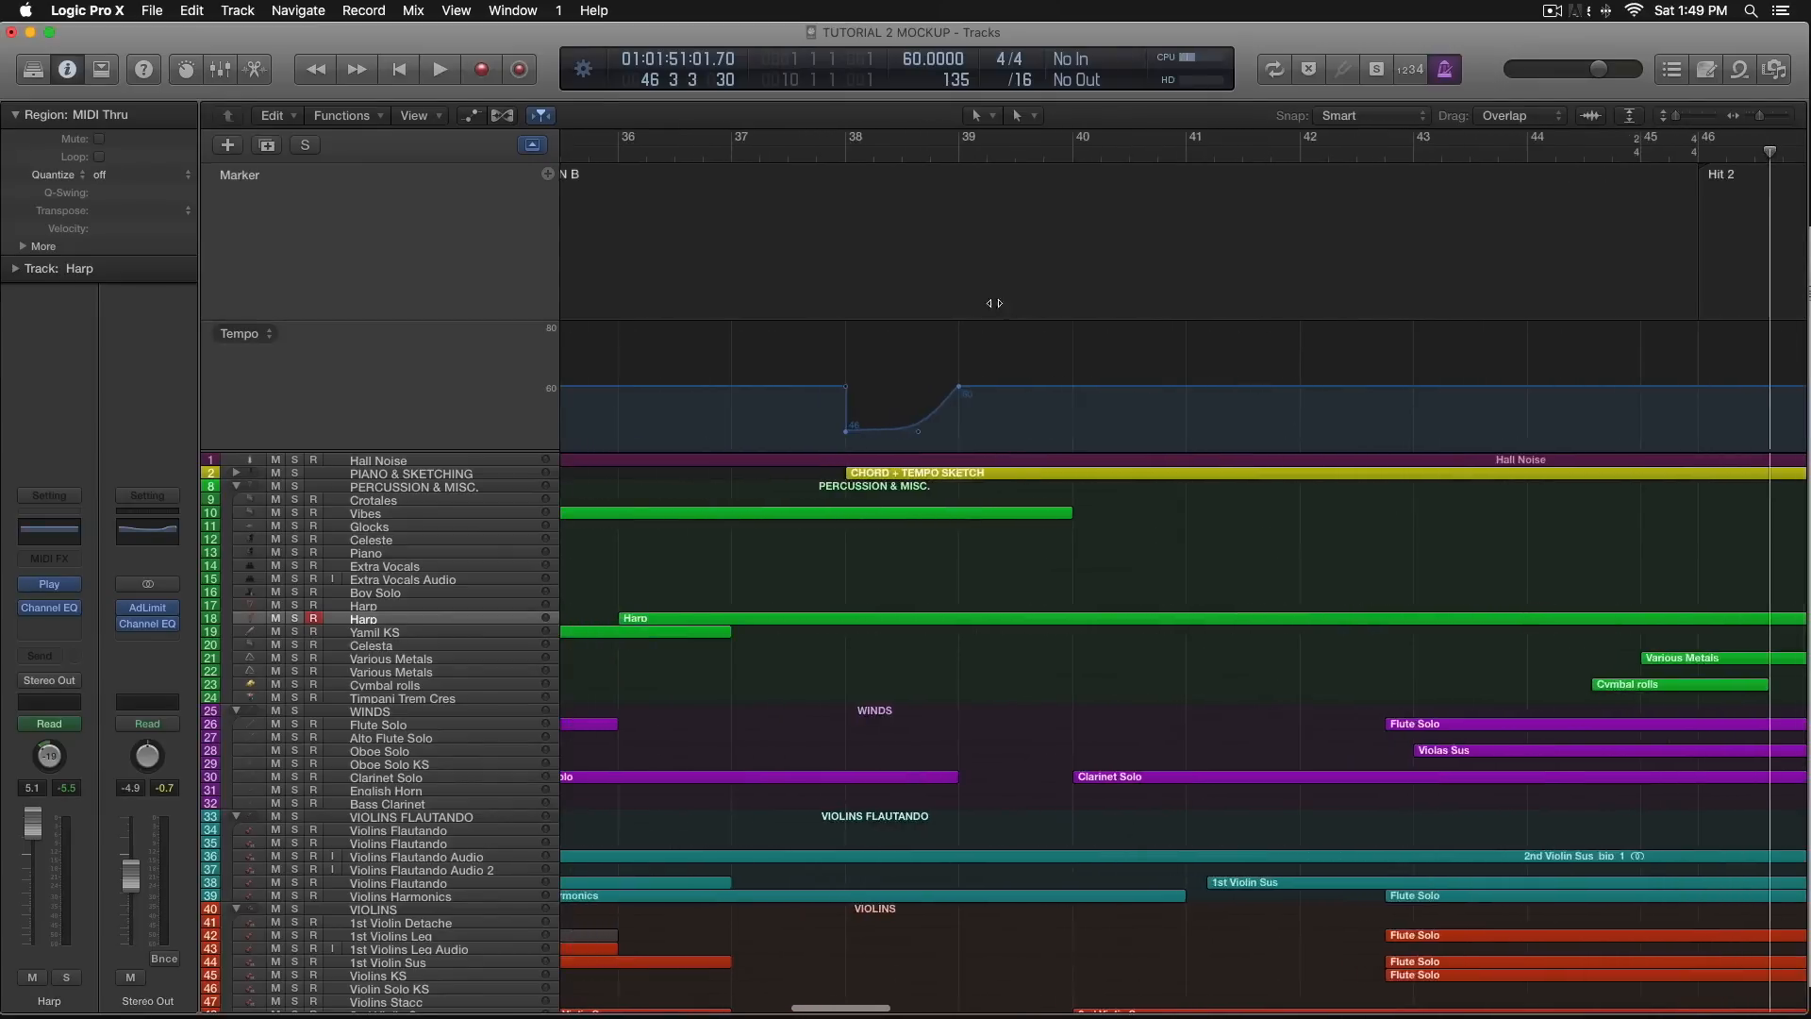
{"action": "left_click", "coordinate": [648, 153]}
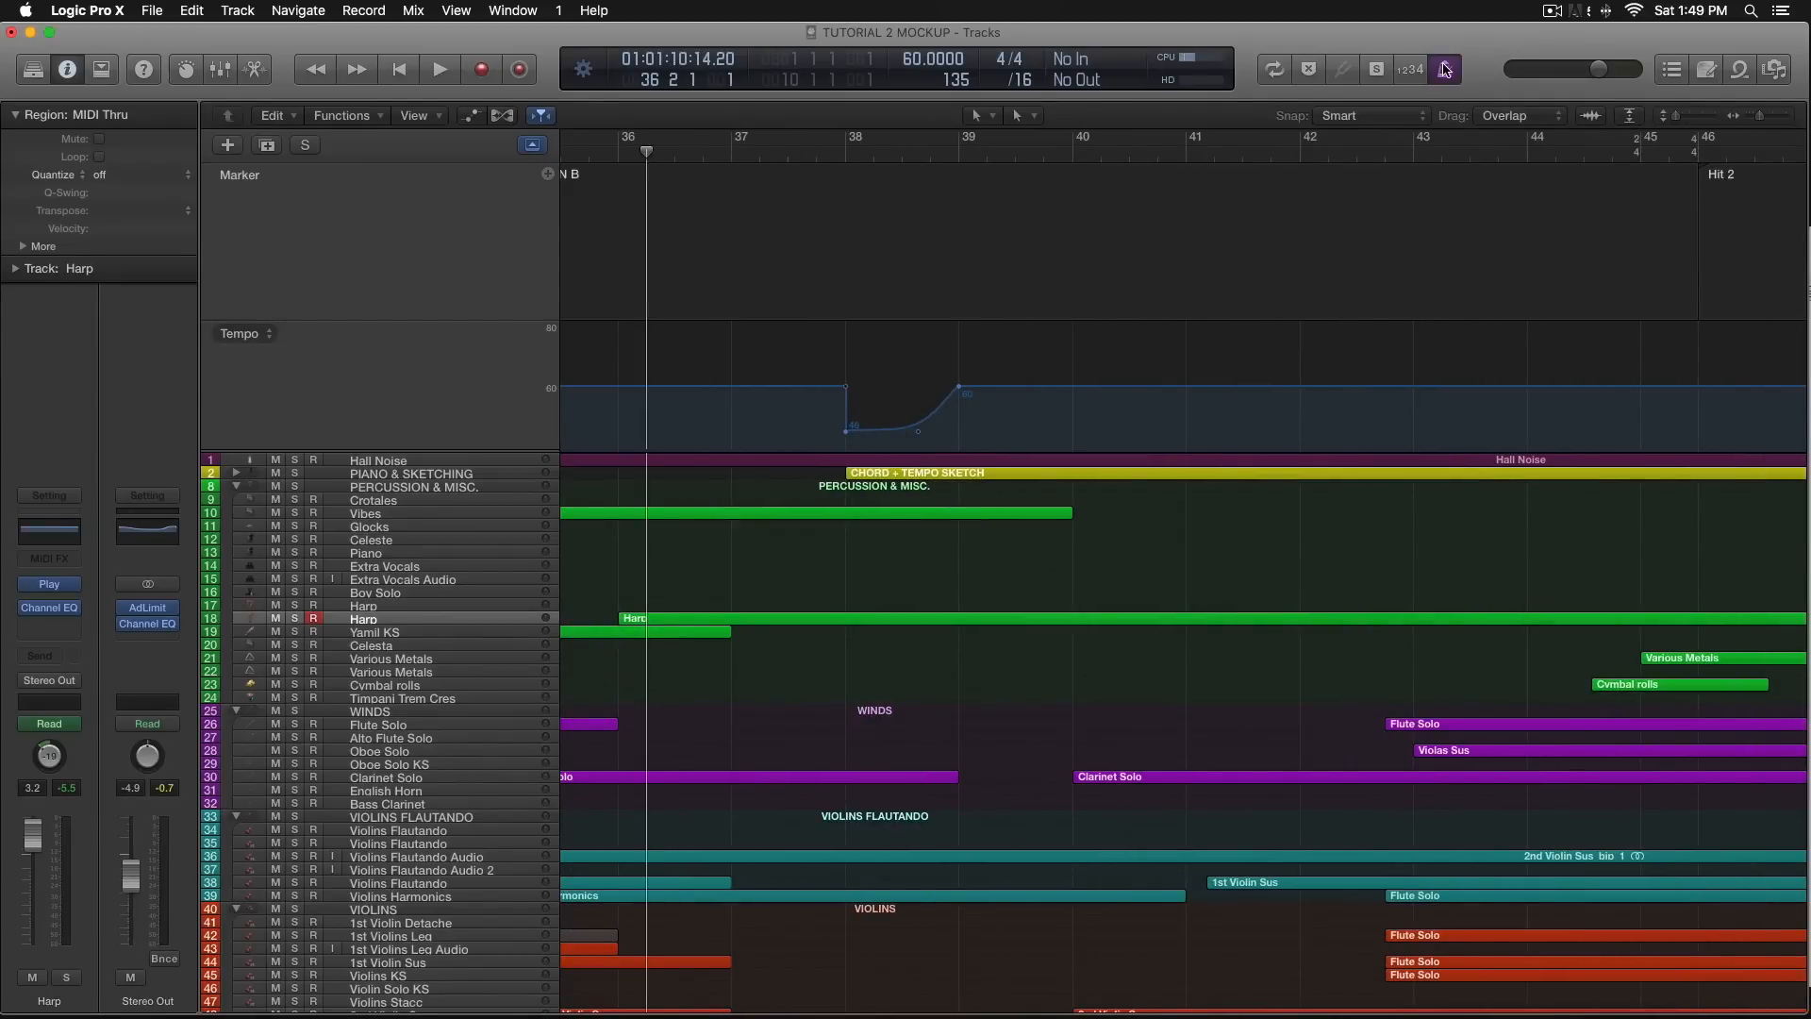
{"action": "scroll", "coordinate": [1046, 236], "scroll_direction": "left", "scroll_amount": 3}
{"action": "left_click", "coordinate": [671, 152]}
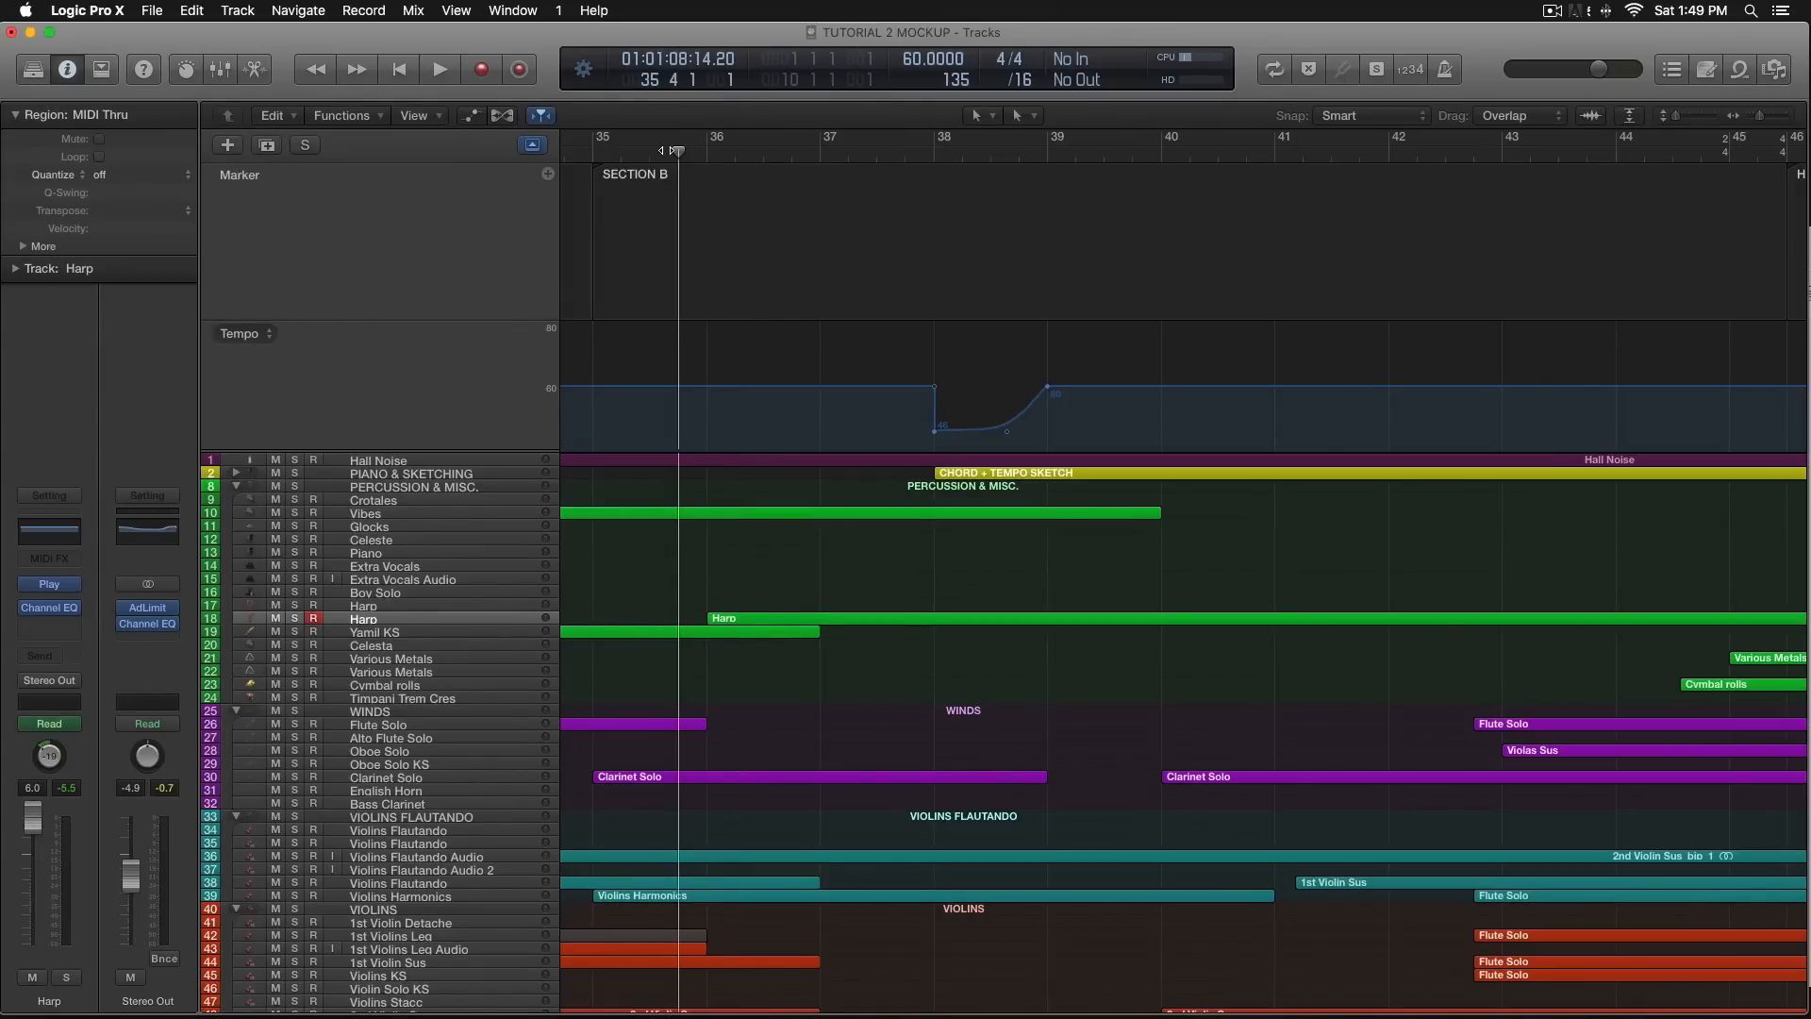
{"action": "left_click", "coordinate": [591, 152]}
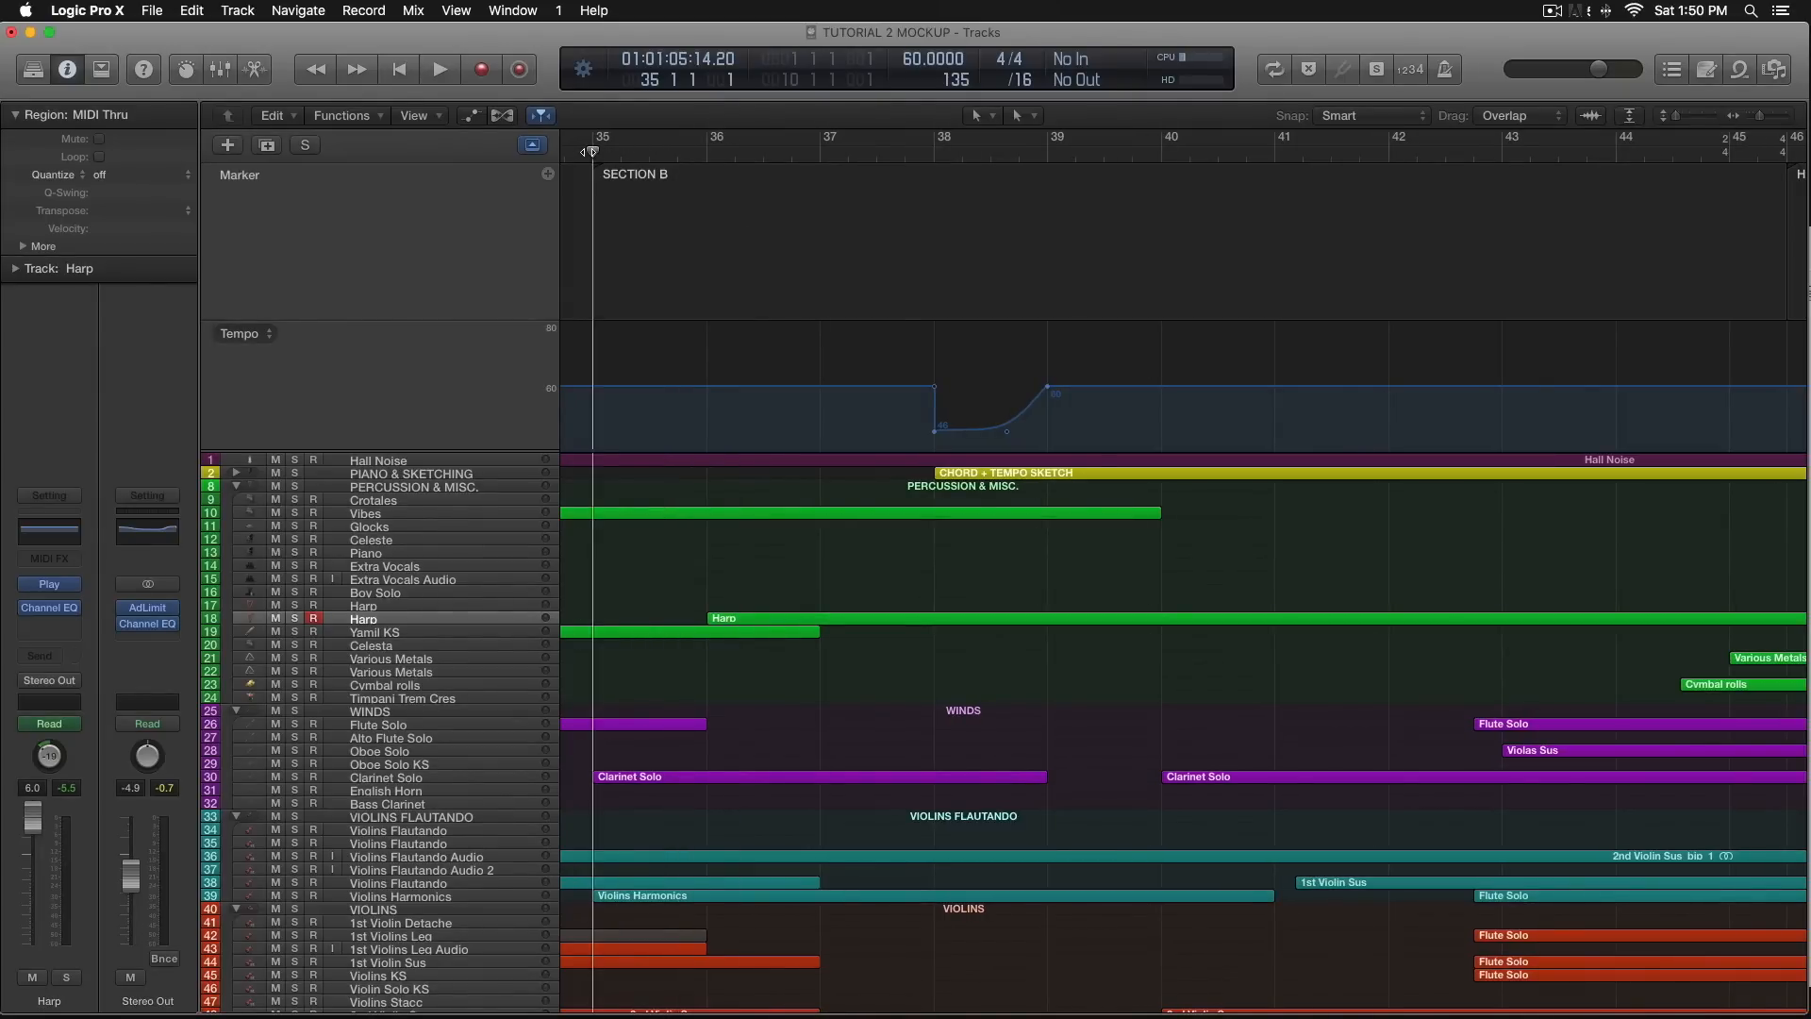
{"action": "key", "text": "space"}
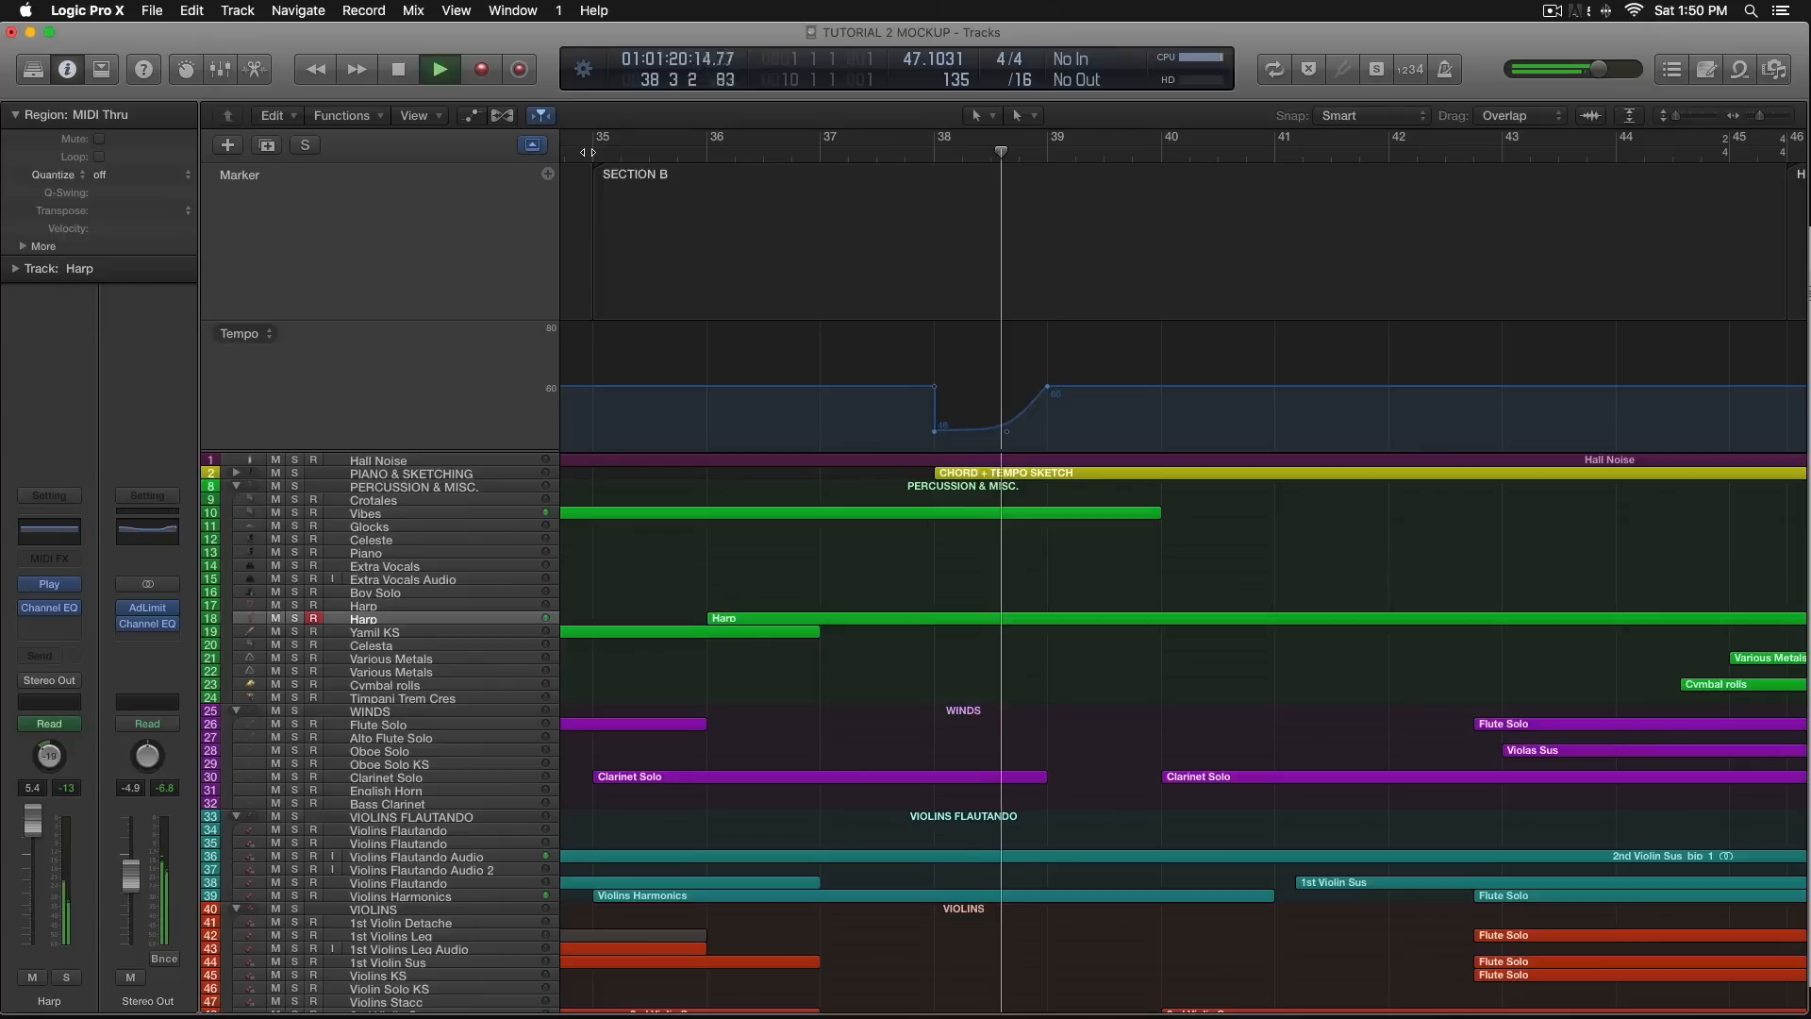
{"action": "key", "text": "space"}
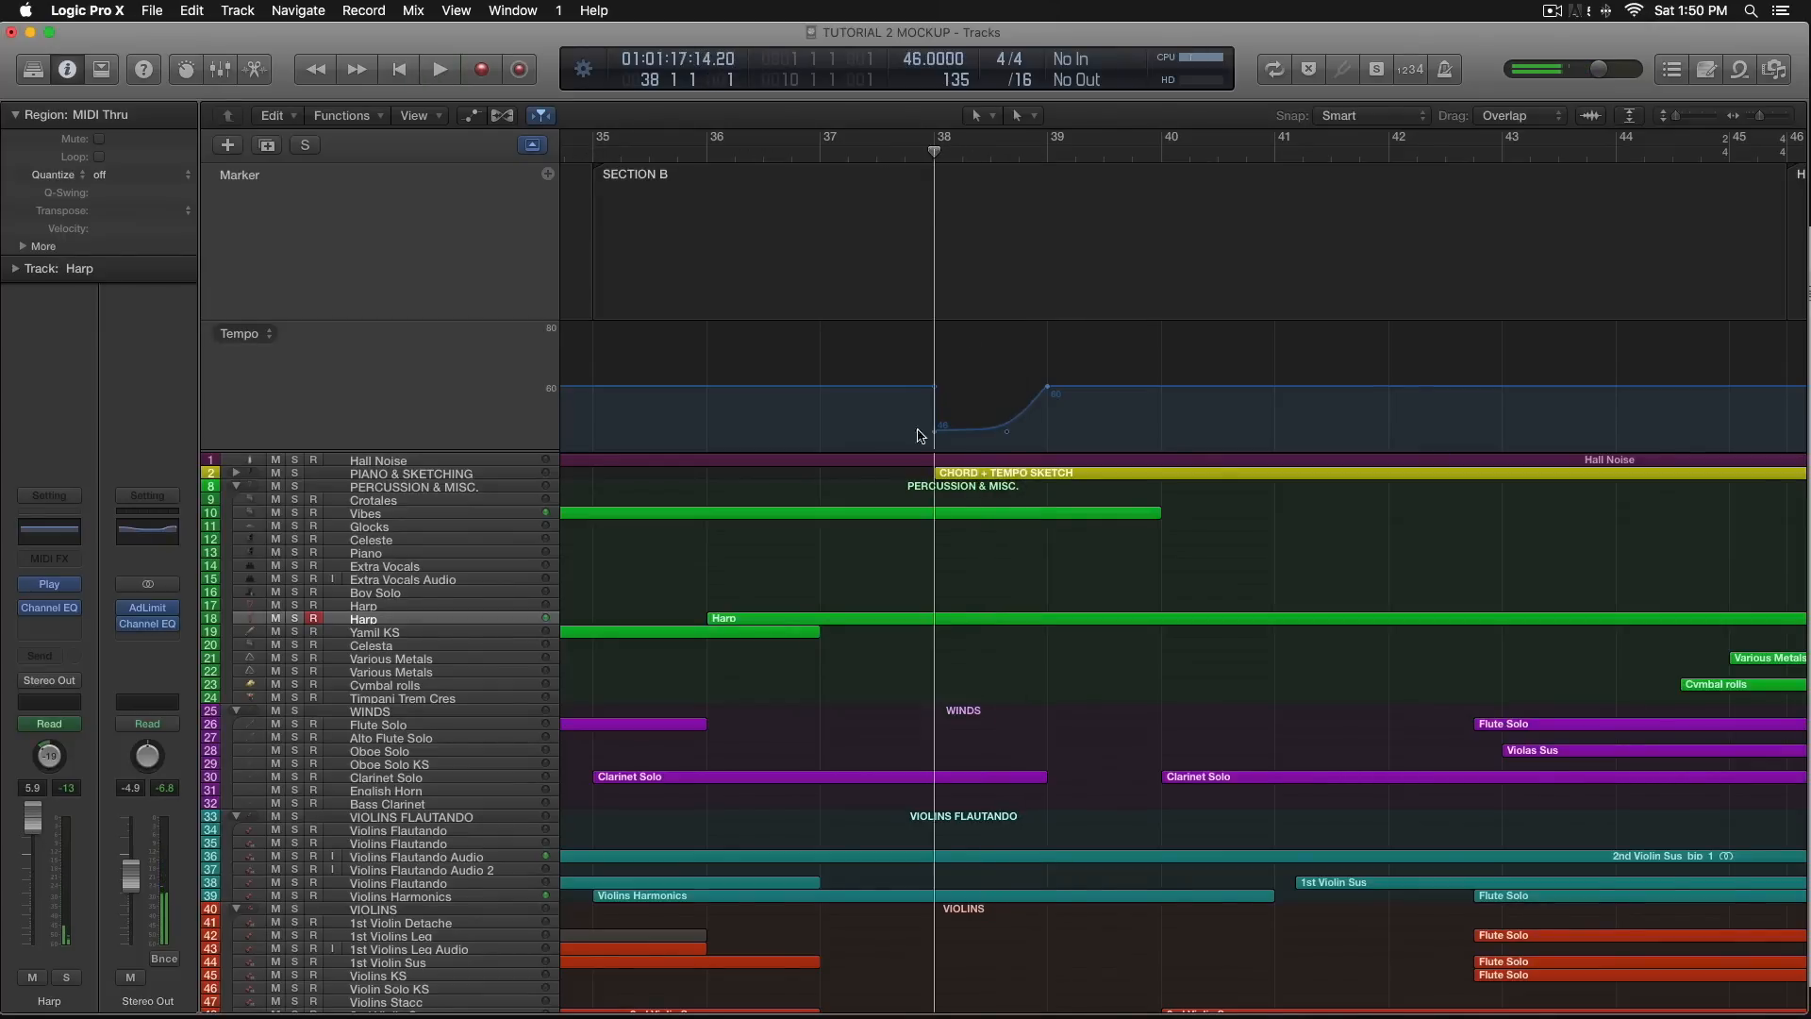
Inspect the 1st Violin Sus region's notes around bar 38 on the Full Strings Tremolo track in the Piano Roll.
{"action": "scroll", "coordinate": [993, 599], "scroll_direction": "down", "scroll_amount": 1}
{"action": "scroll", "coordinate": [994, 599], "scroll_direction": "down", "scroll_amount": 10}
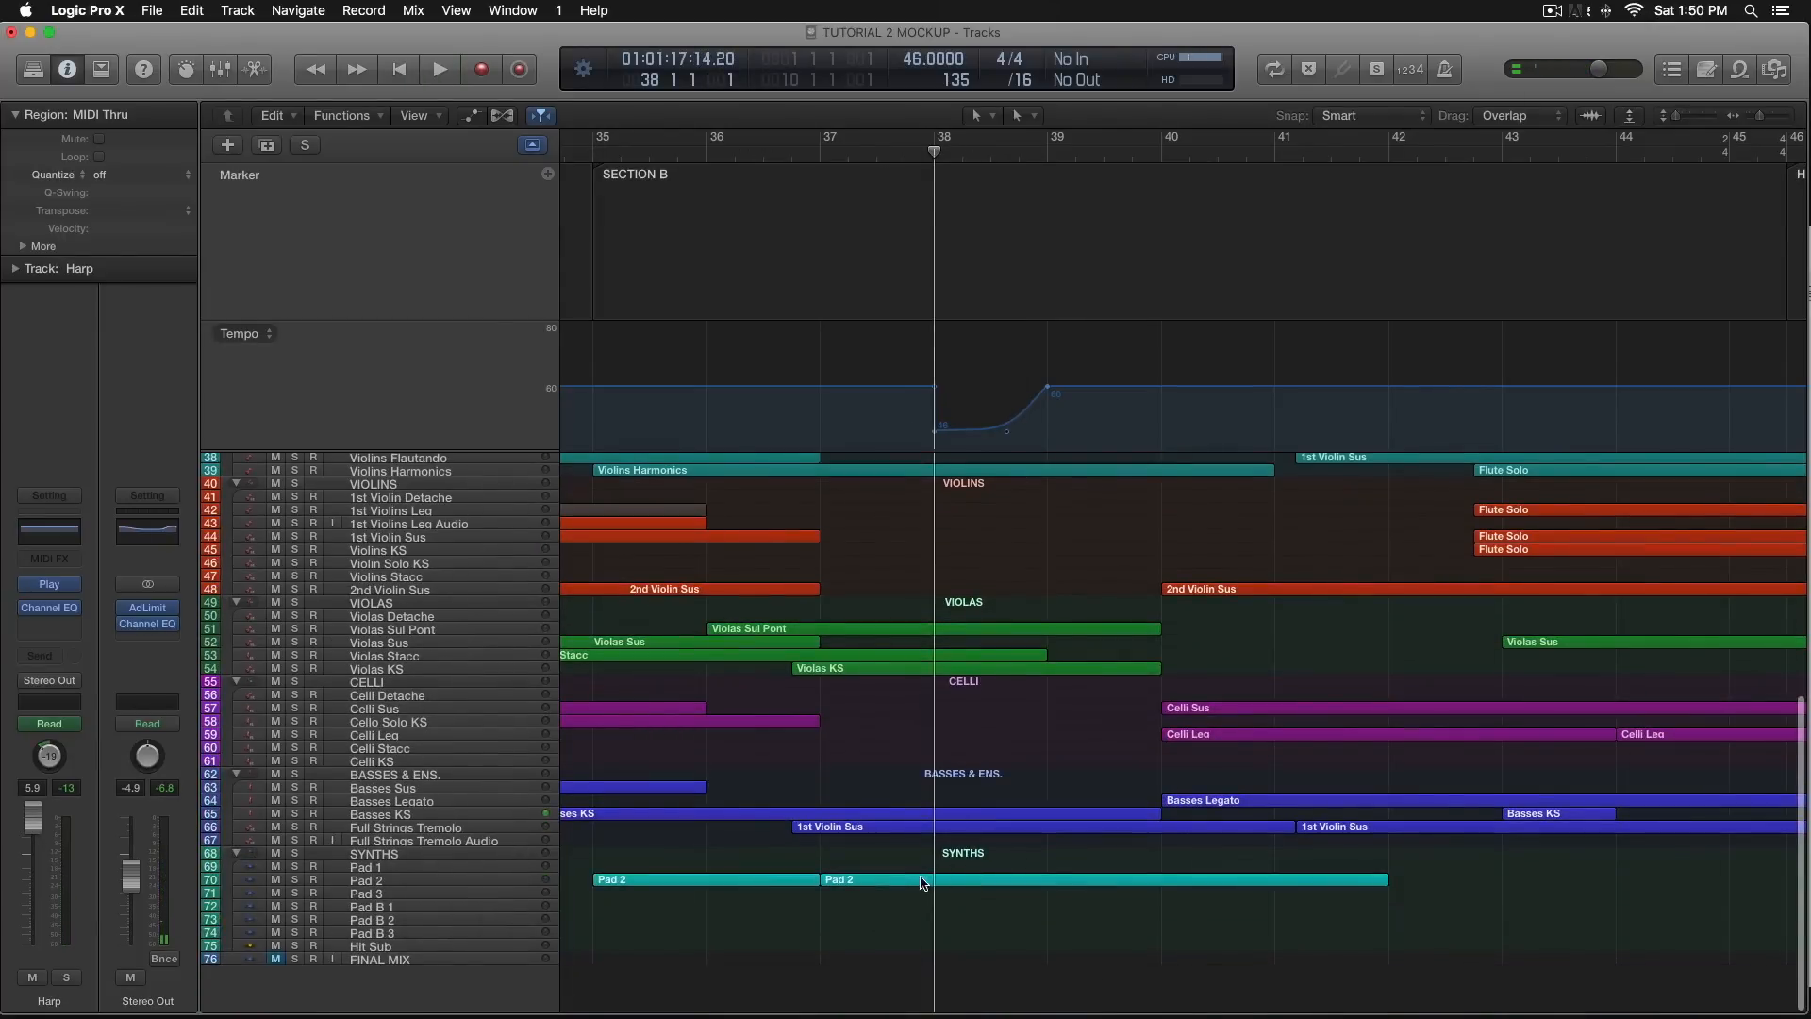
{"action": "double_click", "coordinate": [937, 827]}
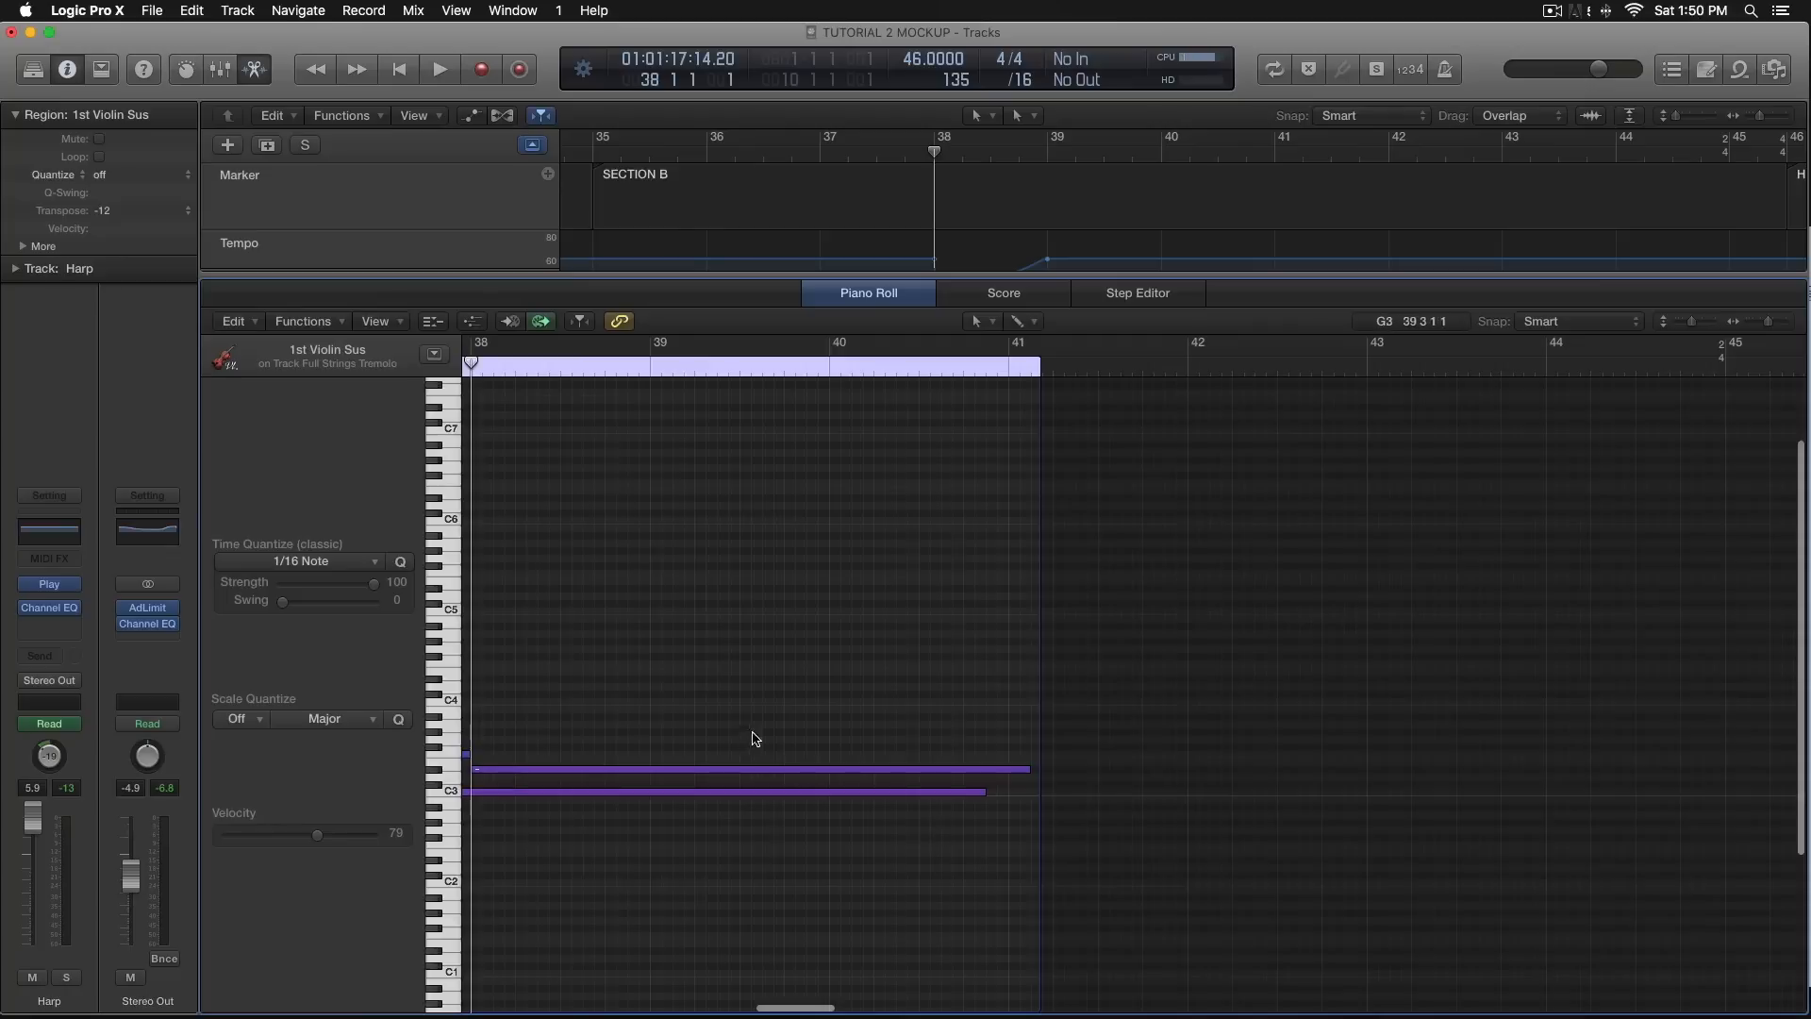
{"action": "left_click", "coordinate": [262, 66]}
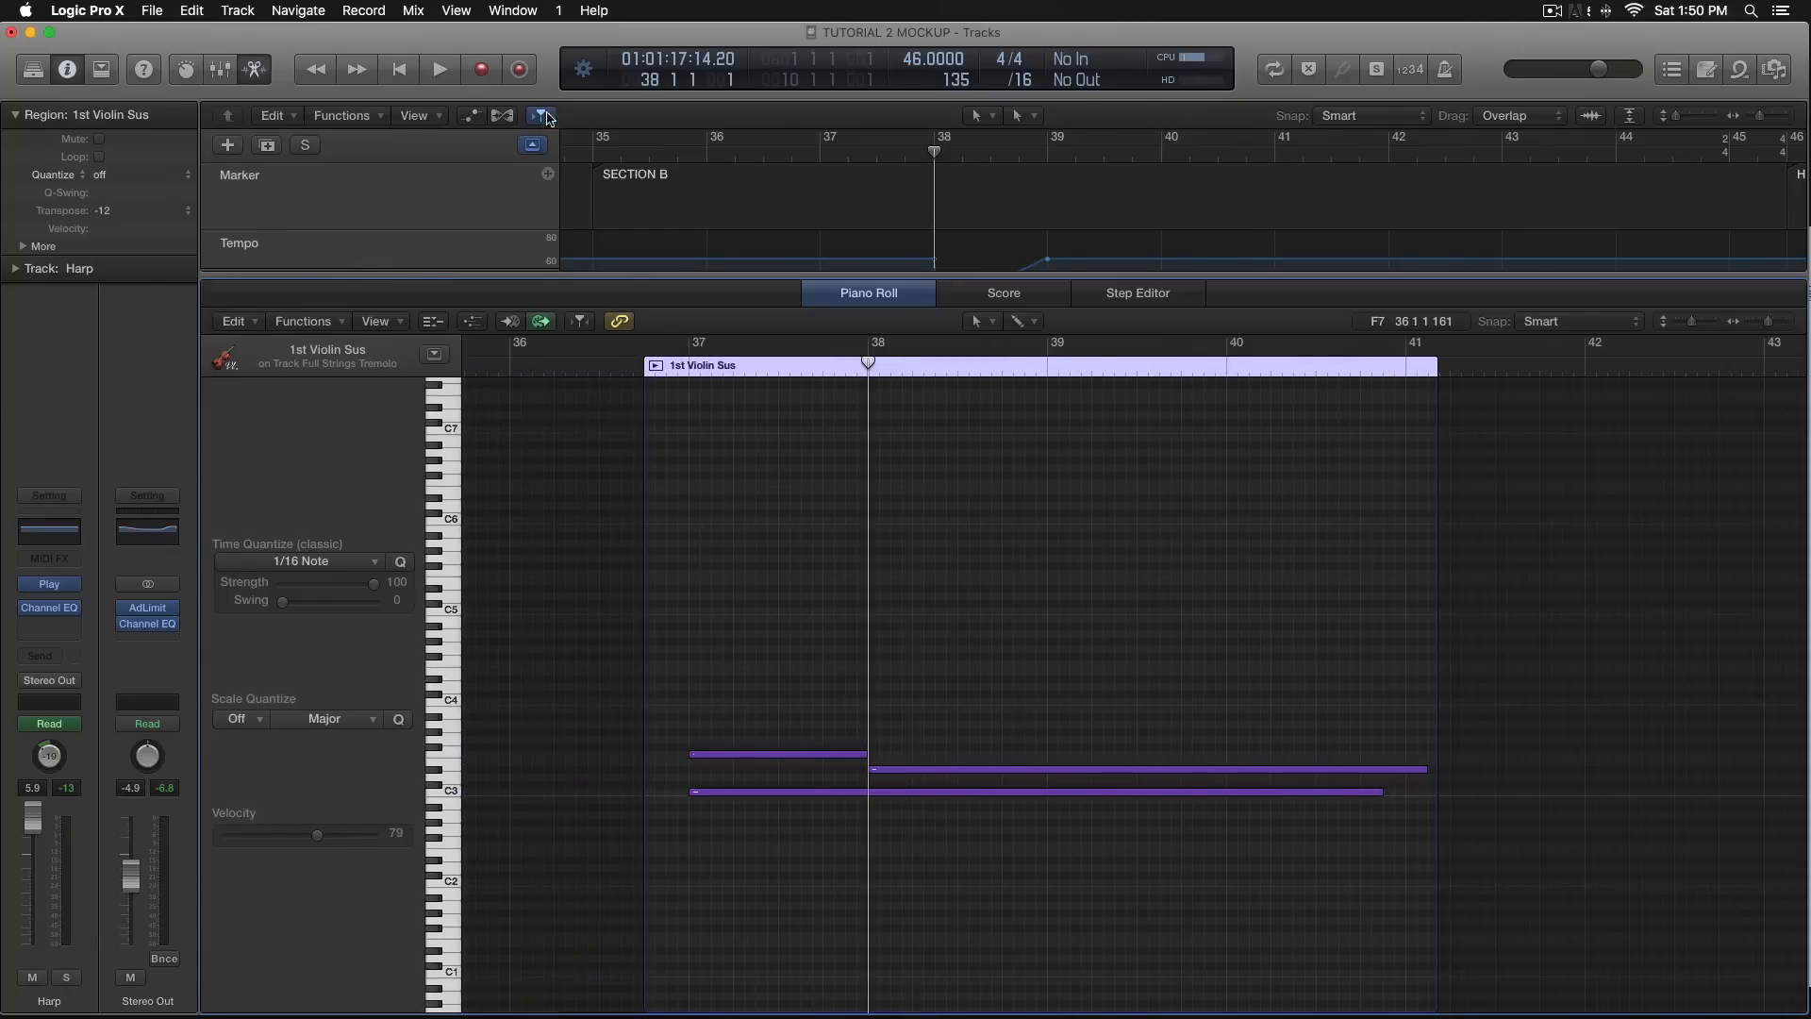
Return to the full arrangement, and enlarge the Tempo track to examine the tempo changes between Hit 2 and Section C.
{"action": "scroll", "coordinate": [1329, 406], "scroll_direction": "right", "scroll_amount": 2}
{"action": "scroll", "coordinate": [1327, 406], "scroll_direction": "up", "scroll_amount": 10}
{"action": "scroll", "coordinate": [1326, 405], "scroll_direction": "right", "scroll_amount": 8}
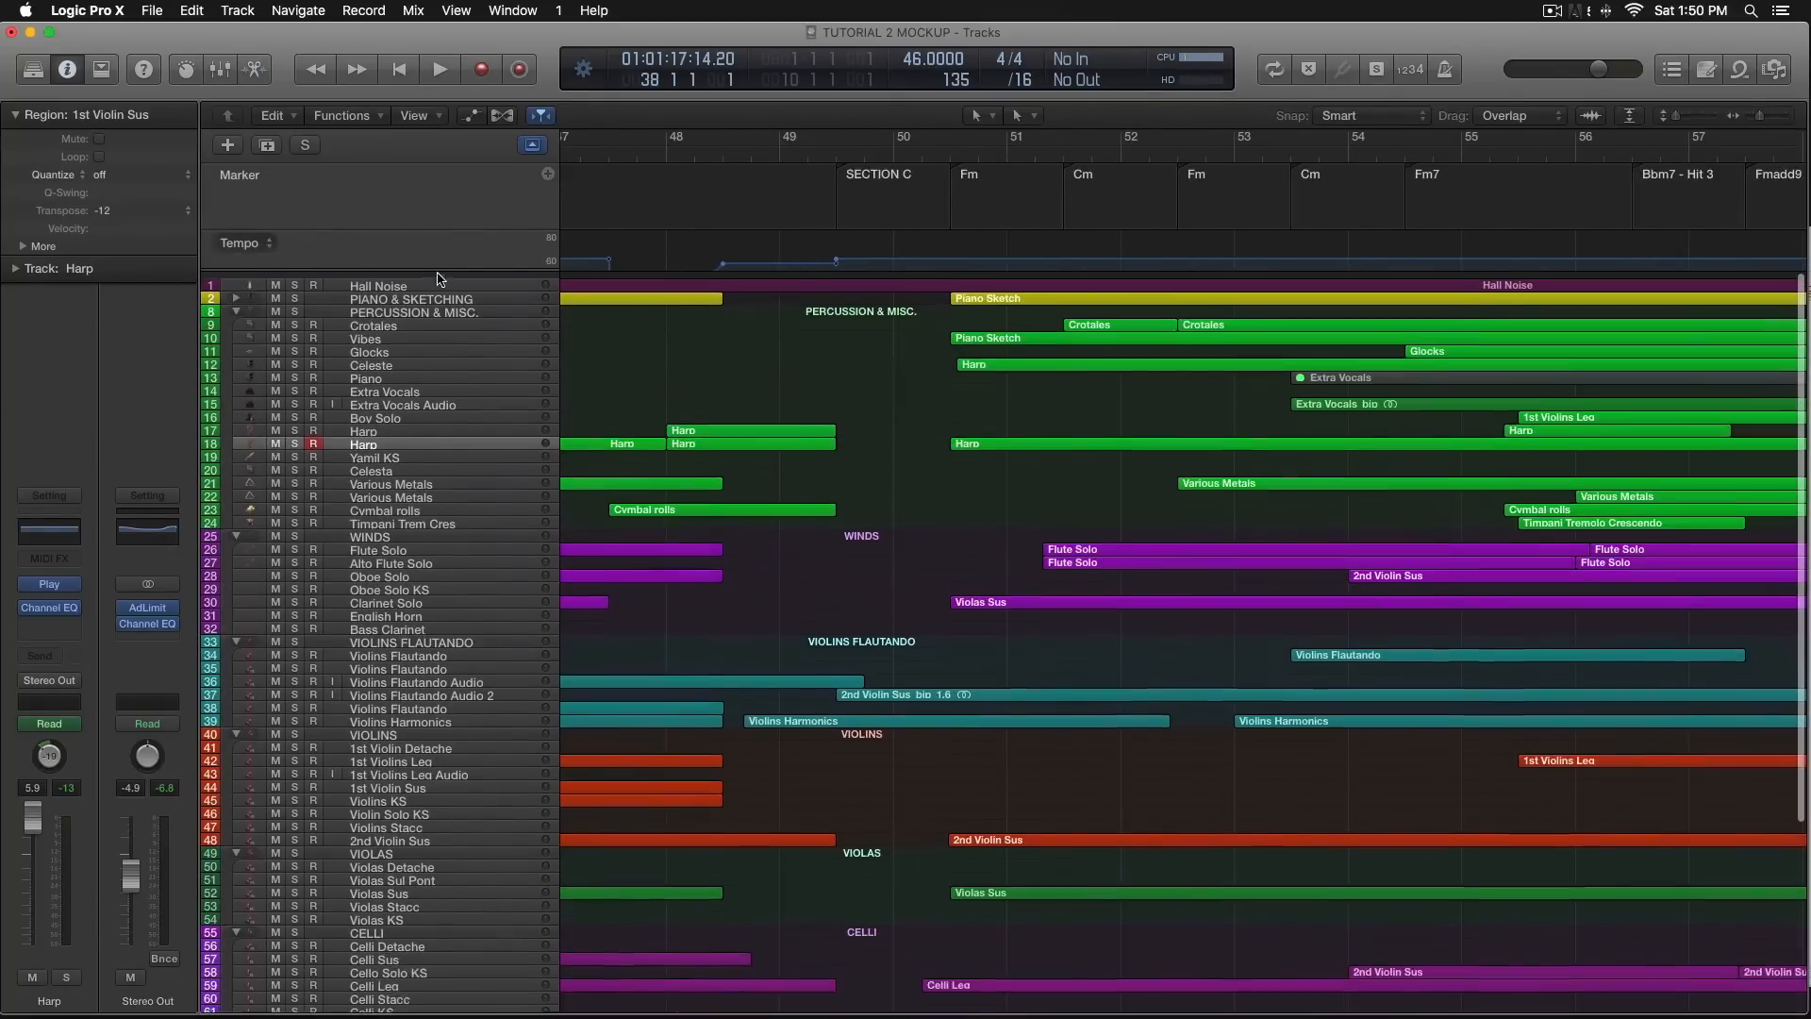
{"action": "left_click_drag", "start_coordinate": [436, 274], "coordinate": [443, 399]}
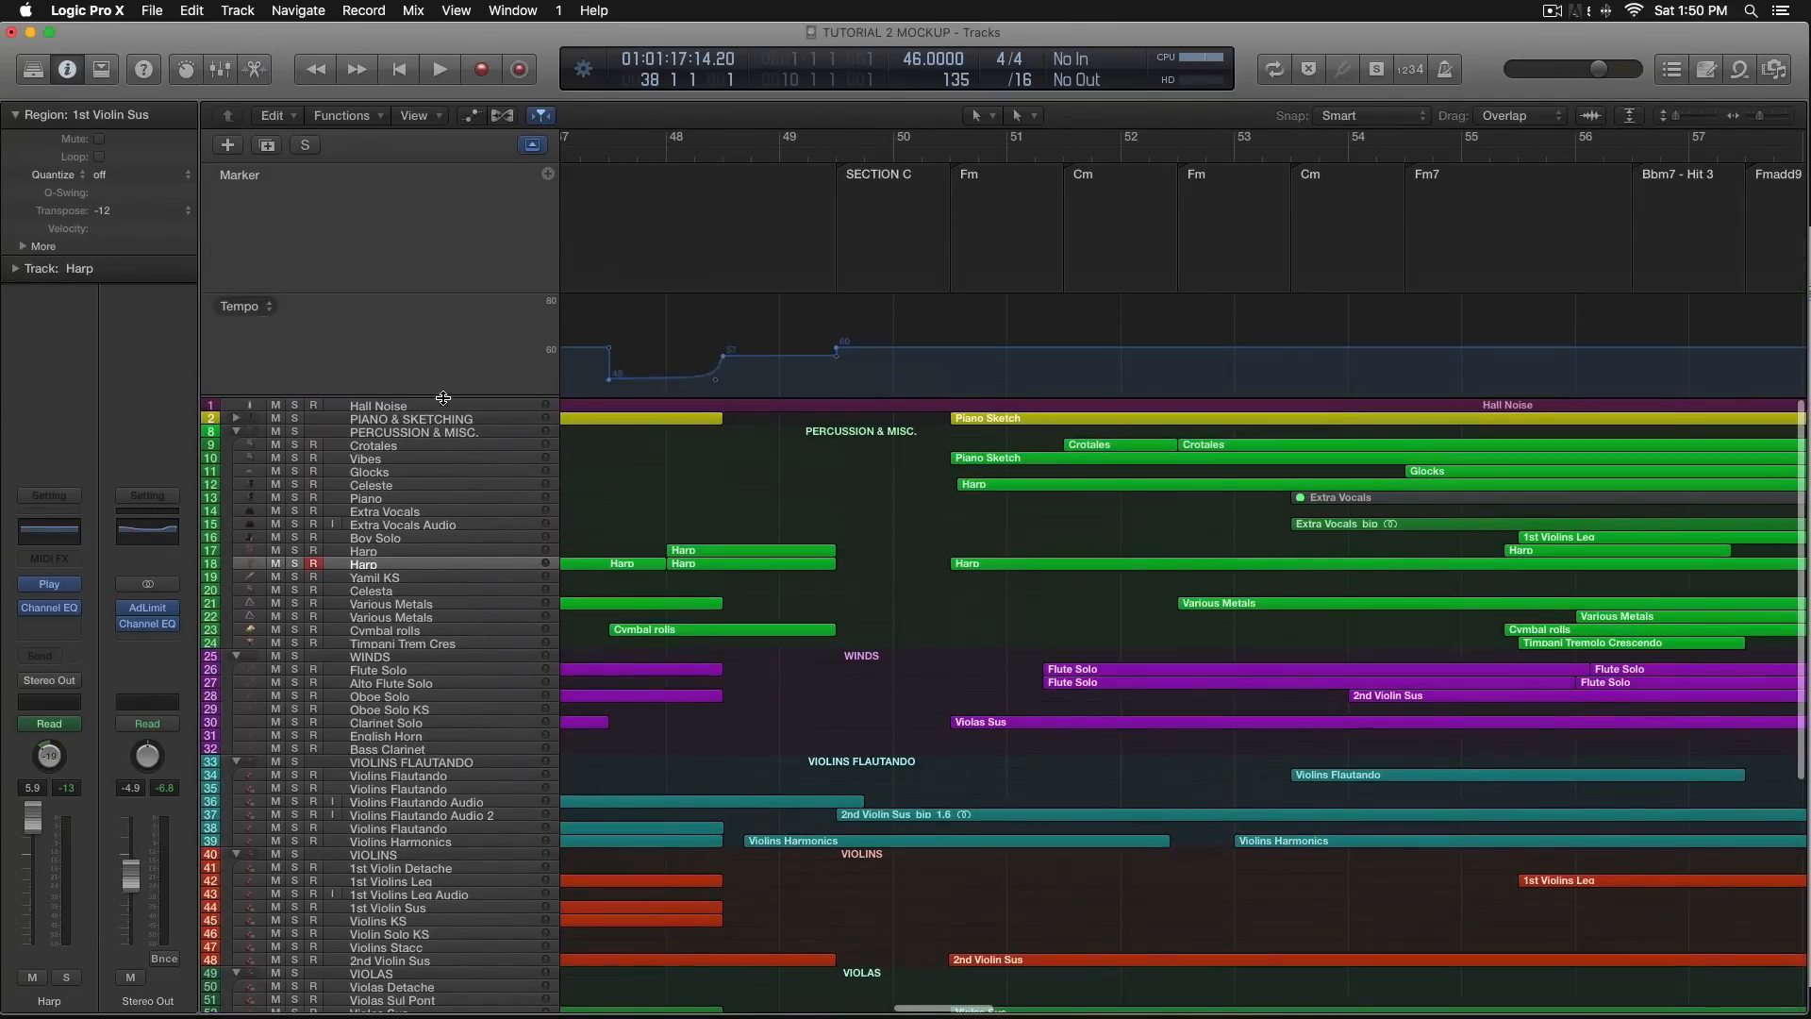
{"action": "scroll", "coordinate": [746, 209], "scroll_direction": "left", "scroll_amount": 3}
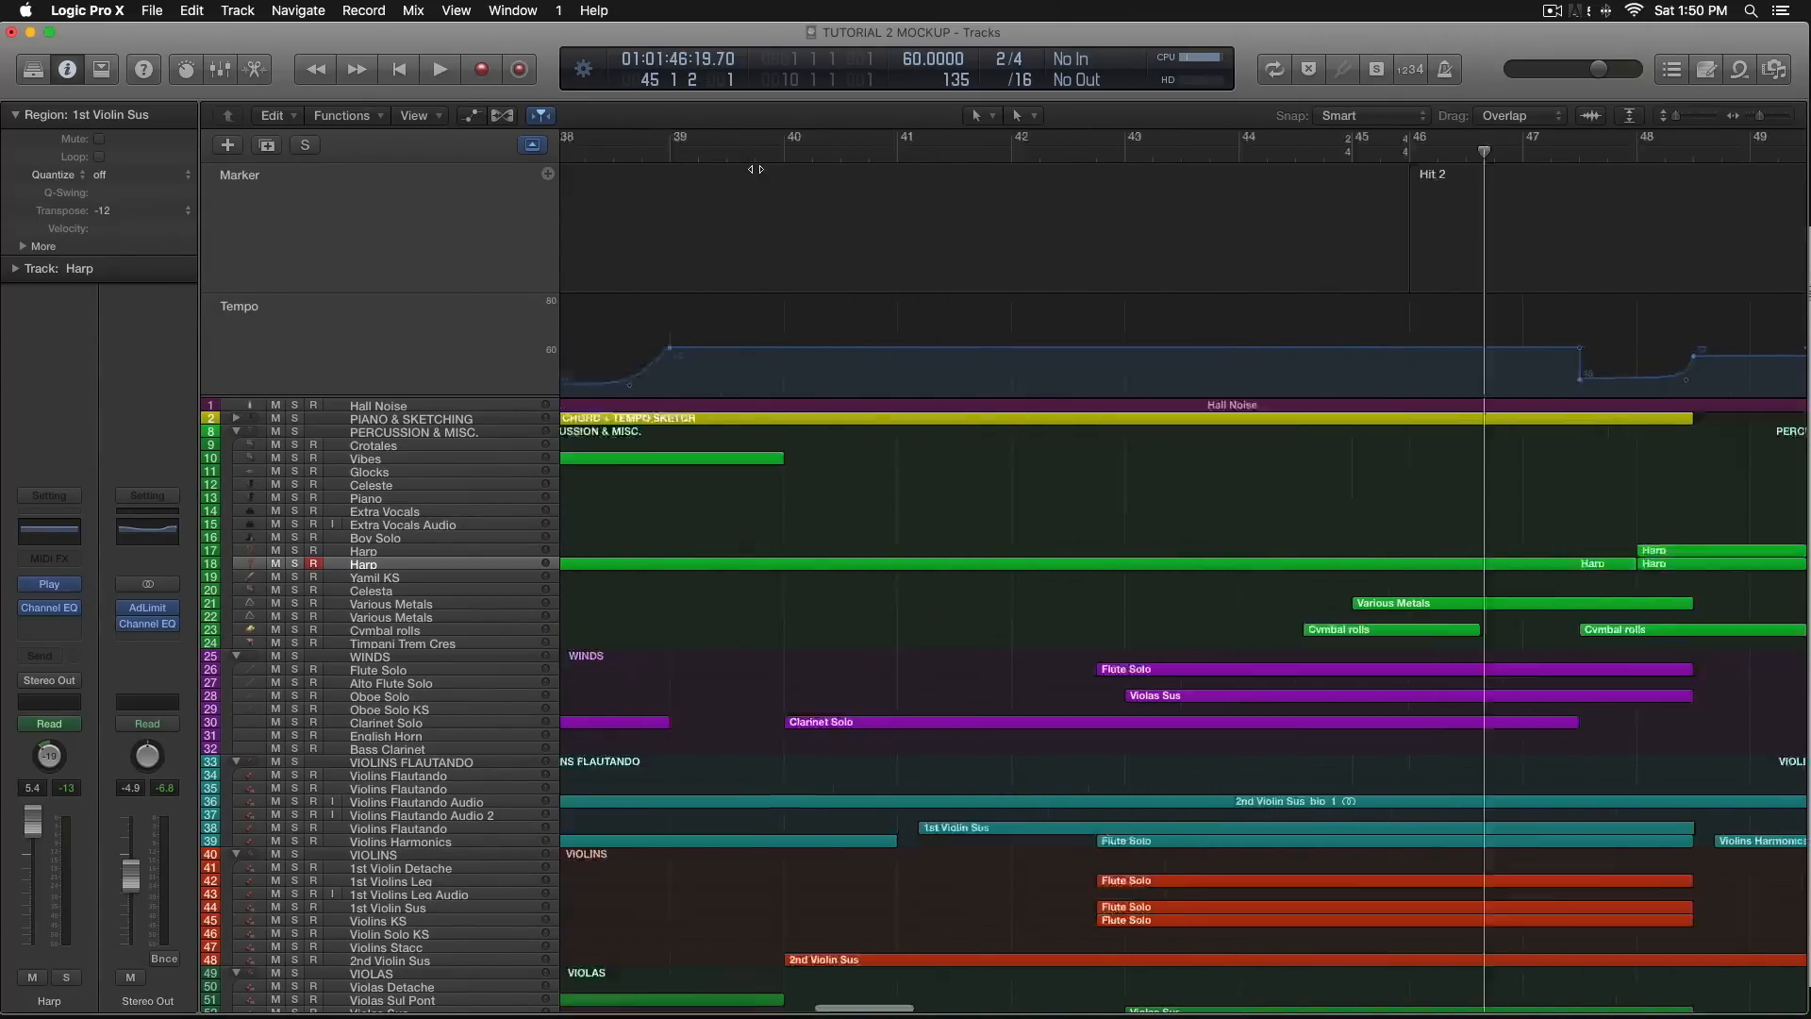
Play the arrangement from bar 28 through Hit 1 to bar 33, soloing the VIOLINS group during playback.
{"action": "scroll", "coordinate": [717, 161], "scroll_direction": "left", "scroll_amount": 20}
{"action": "scroll", "coordinate": [756, 169], "scroll_direction": "right", "scroll_amount": 5}
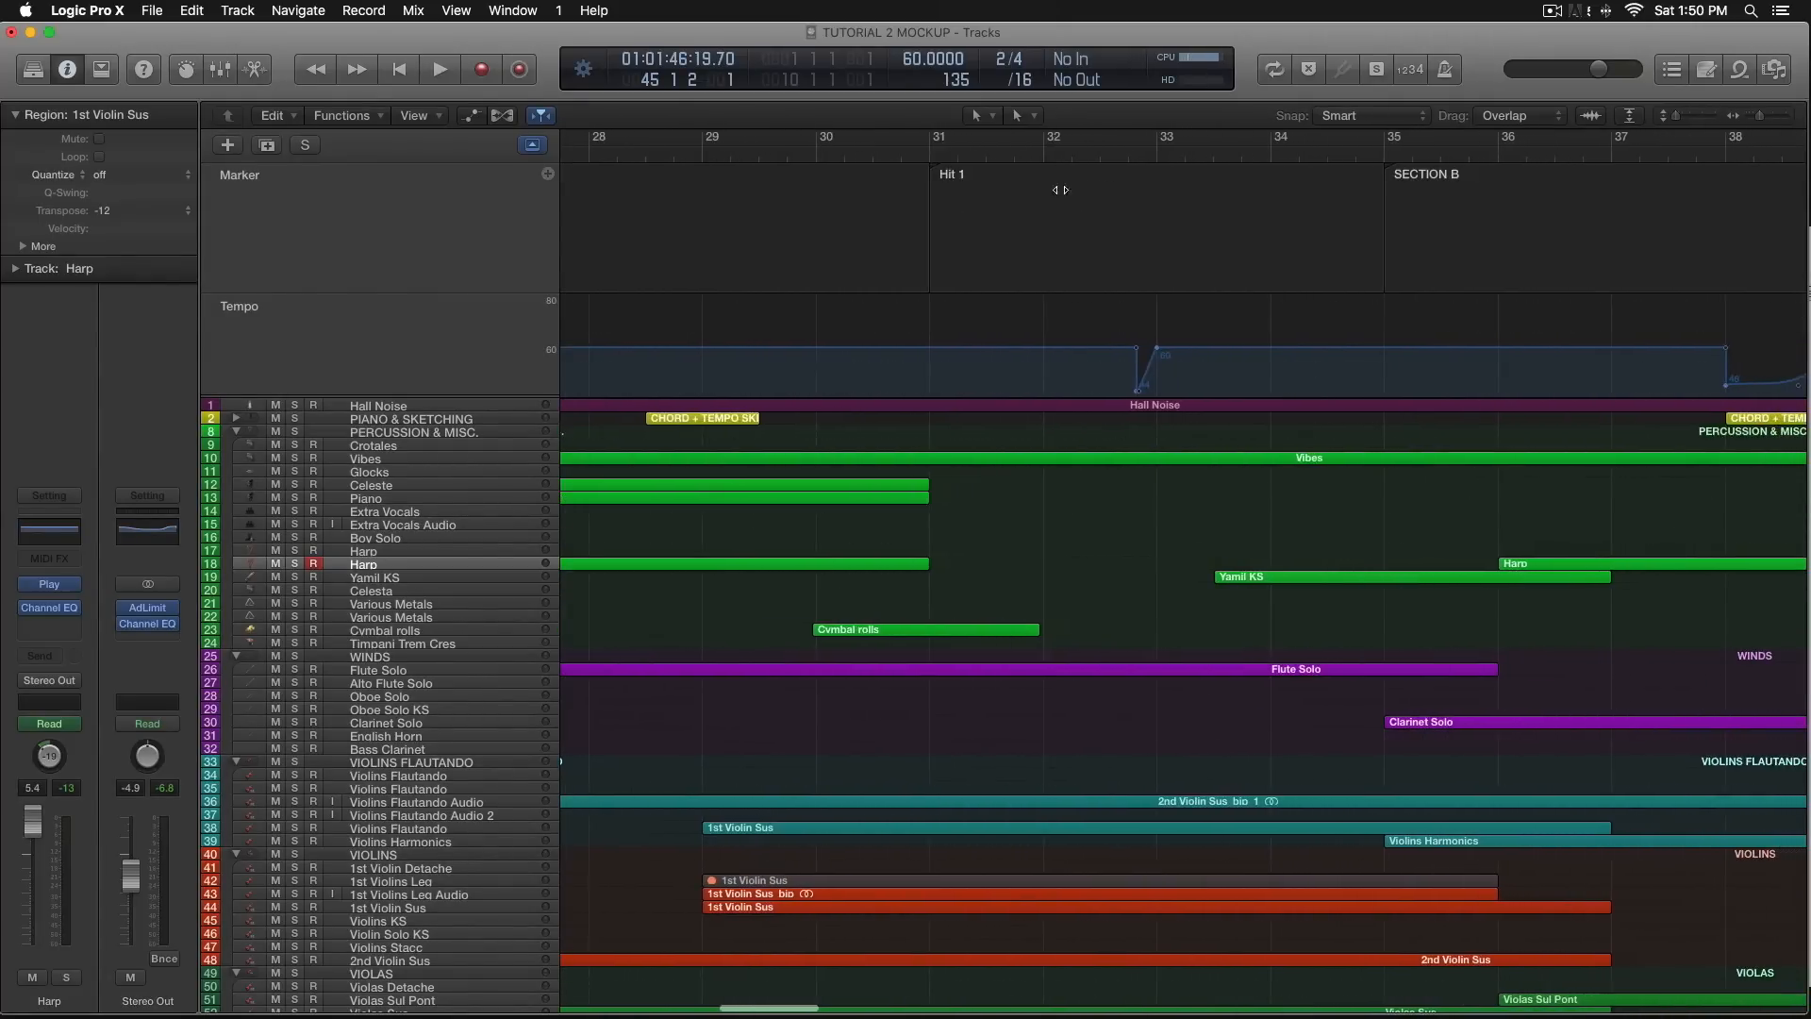
{"action": "left_click", "coordinate": [677, 155]}
{"action": "key", "text": "space"}
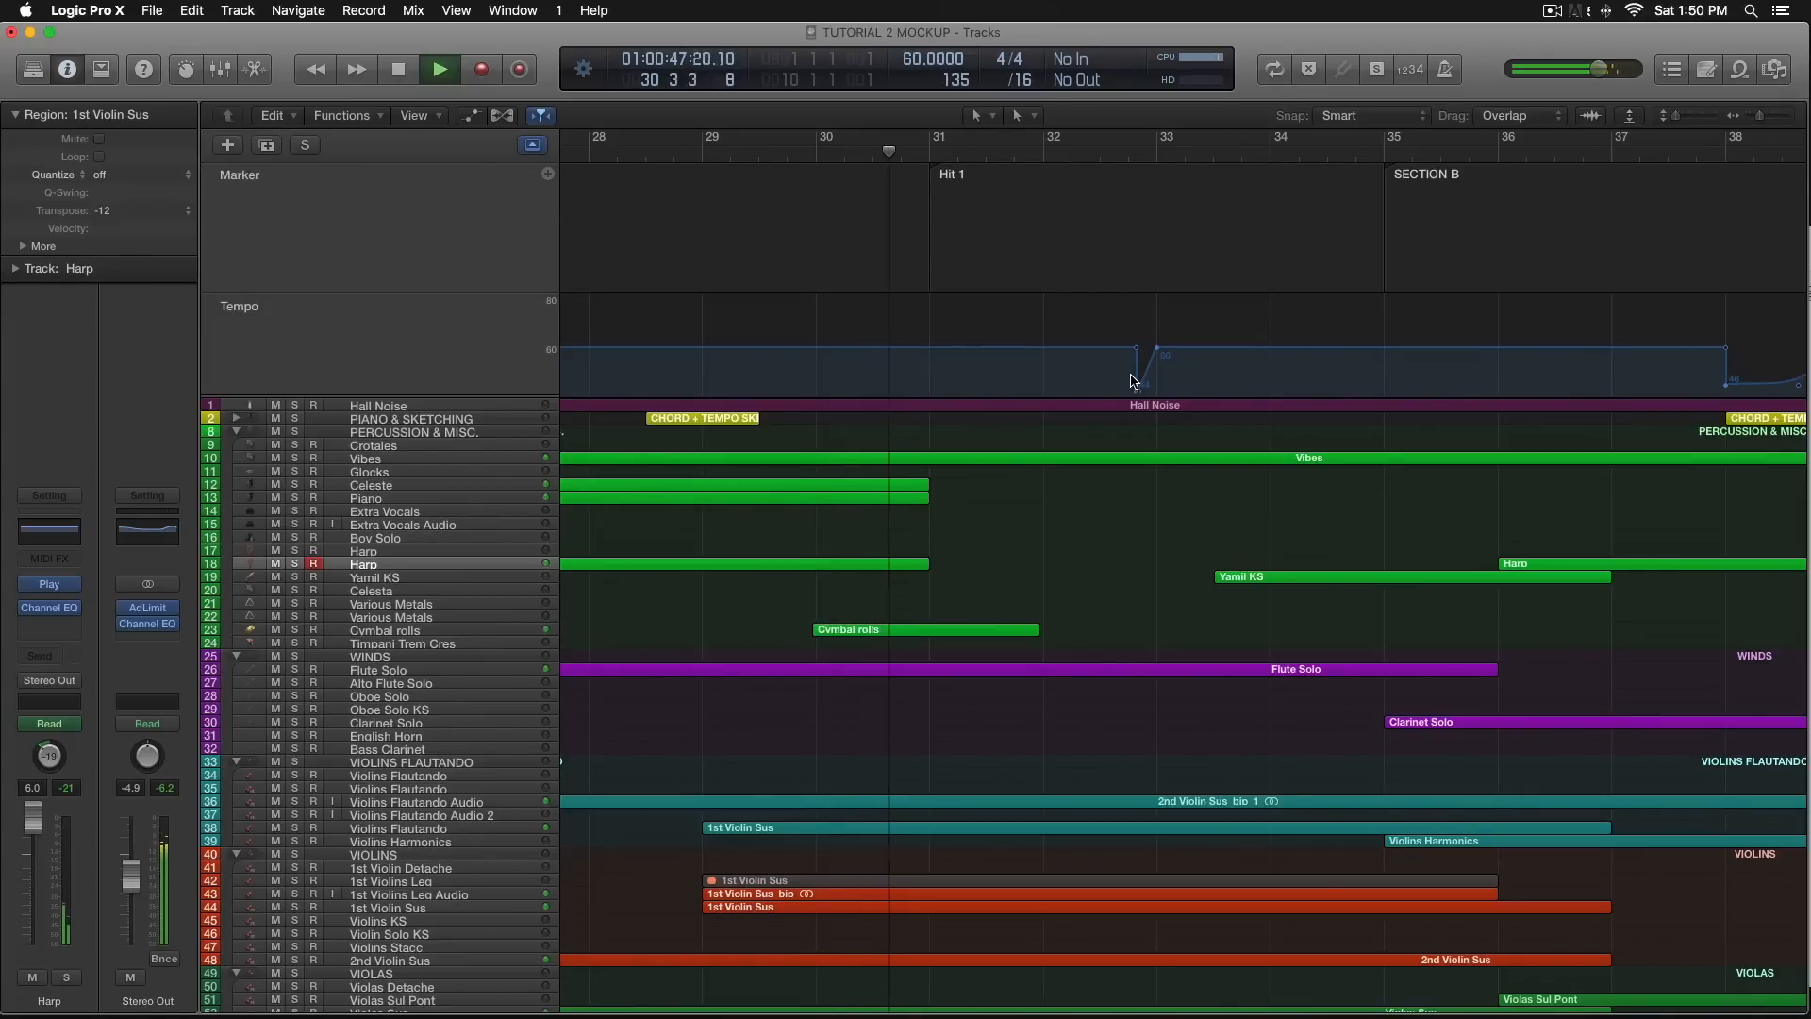
{"action": "left_click", "coordinate": [296, 855]}
{"action": "key", "text": "space"}
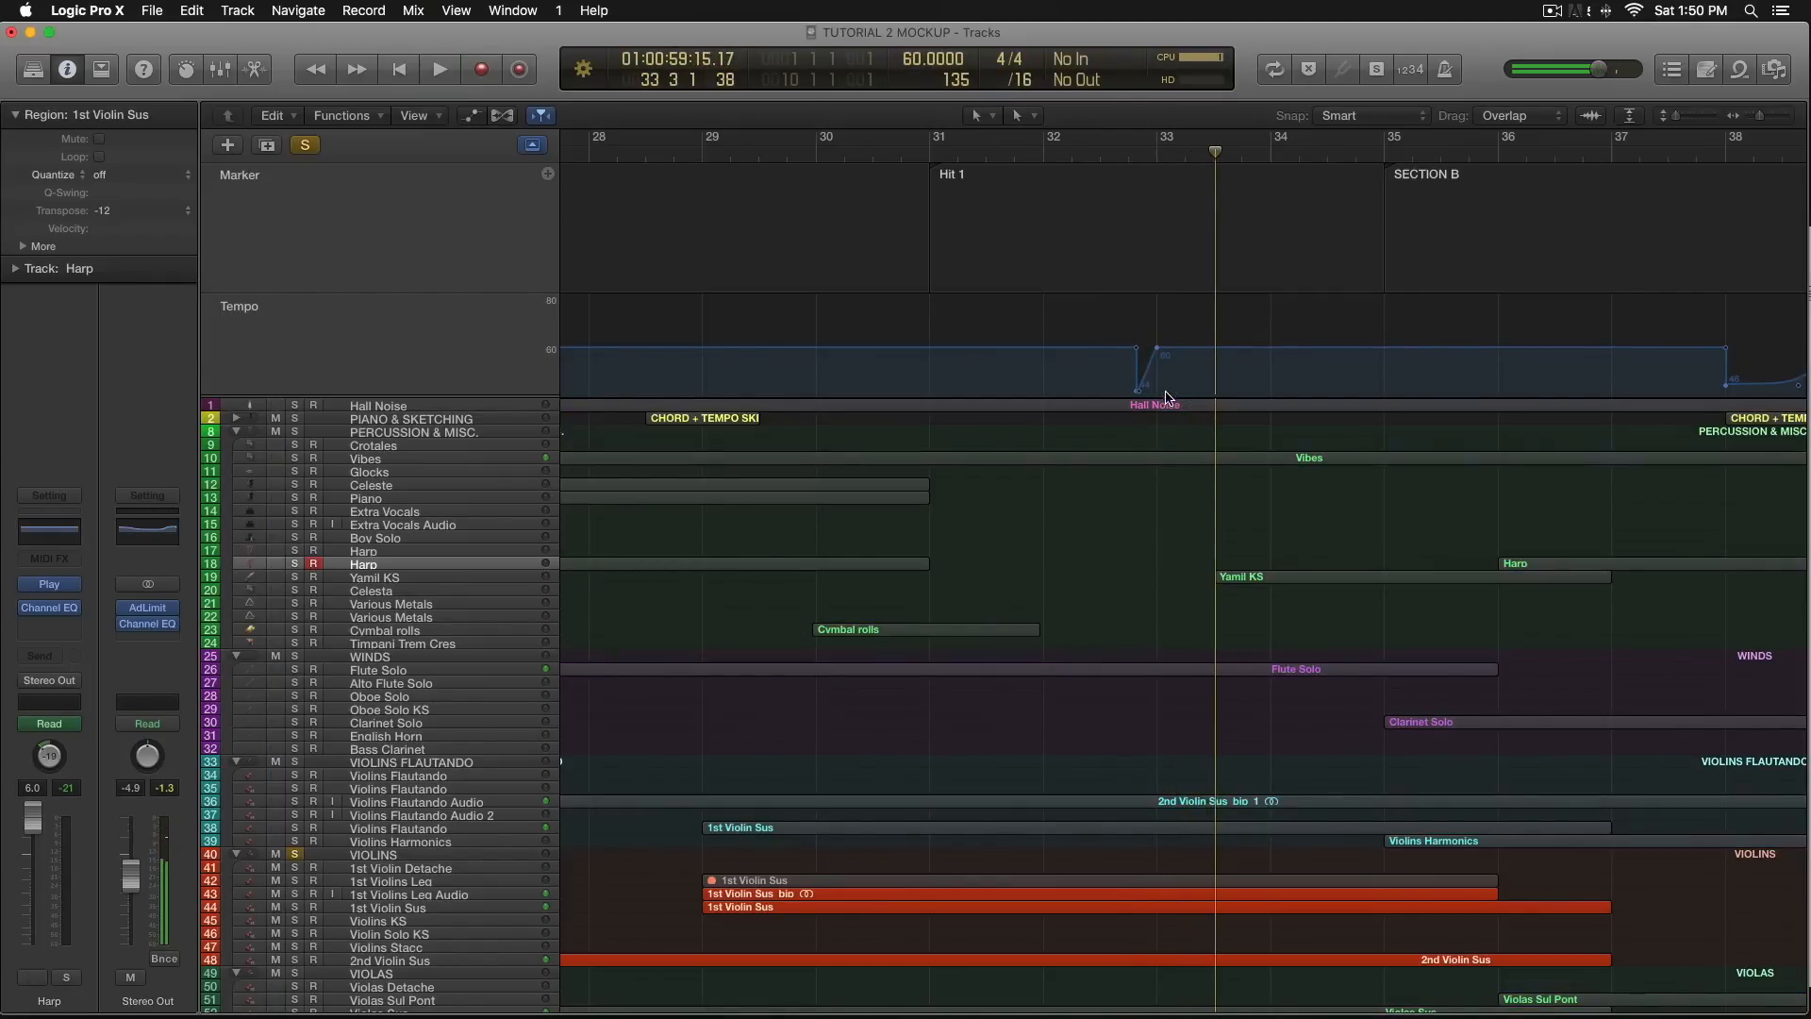
Zoom in on the tempo dip just before bar 33, and bend its ramp back to 60 BPM into a curve.
{"action": "left_click_drag", "start_coordinate": [1141, 395], "coordinate": [1142, 396]}
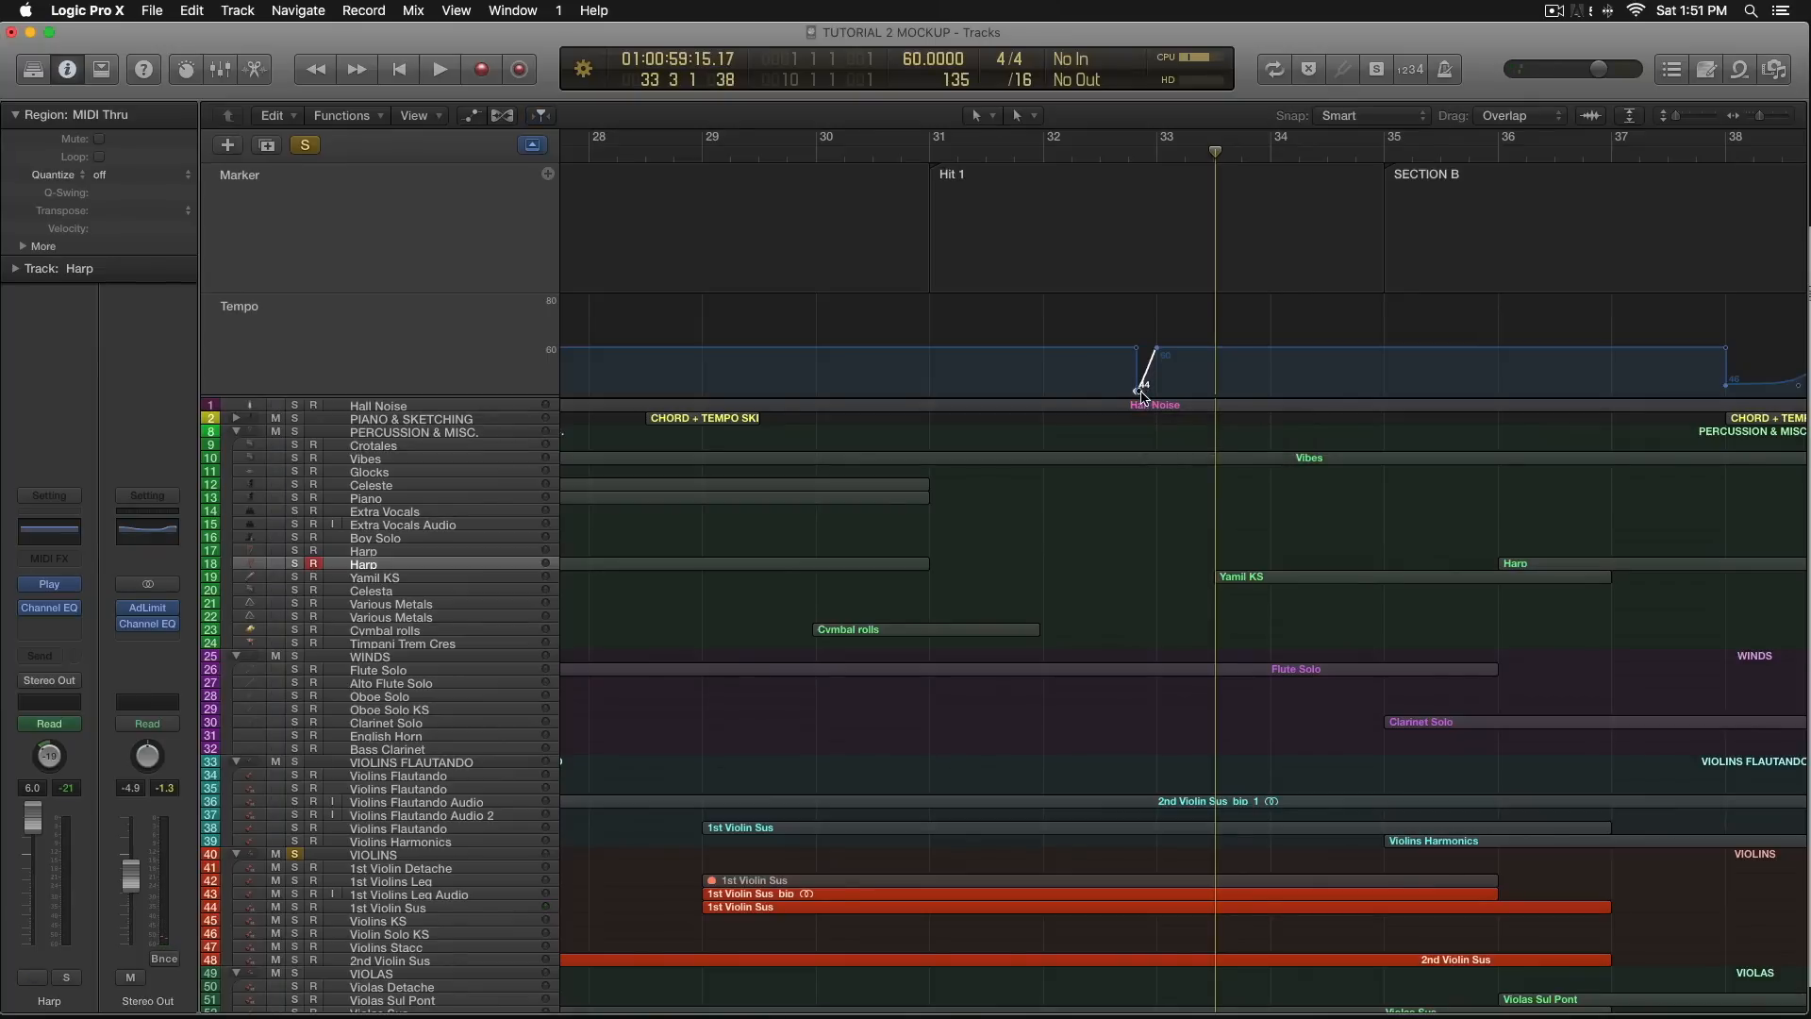
{"action": "left_click_drag", "start_coordinate": [1760, 116], "coordinate": [1764, 116]}
{"action": "left_click", "coordinate": [1054, 329]}
{"action": "left_click_drag", "start_coordinate": [1053, 397], "coordinate": [1083, 391]}
Play from just before bar 32 through the reshaped tempo dip, clearing the violins solo during playback, and deselect the tempo points.
{"action": "left_click", "coordinate": [813, 155]}
{"action": "key", "text": "space"}
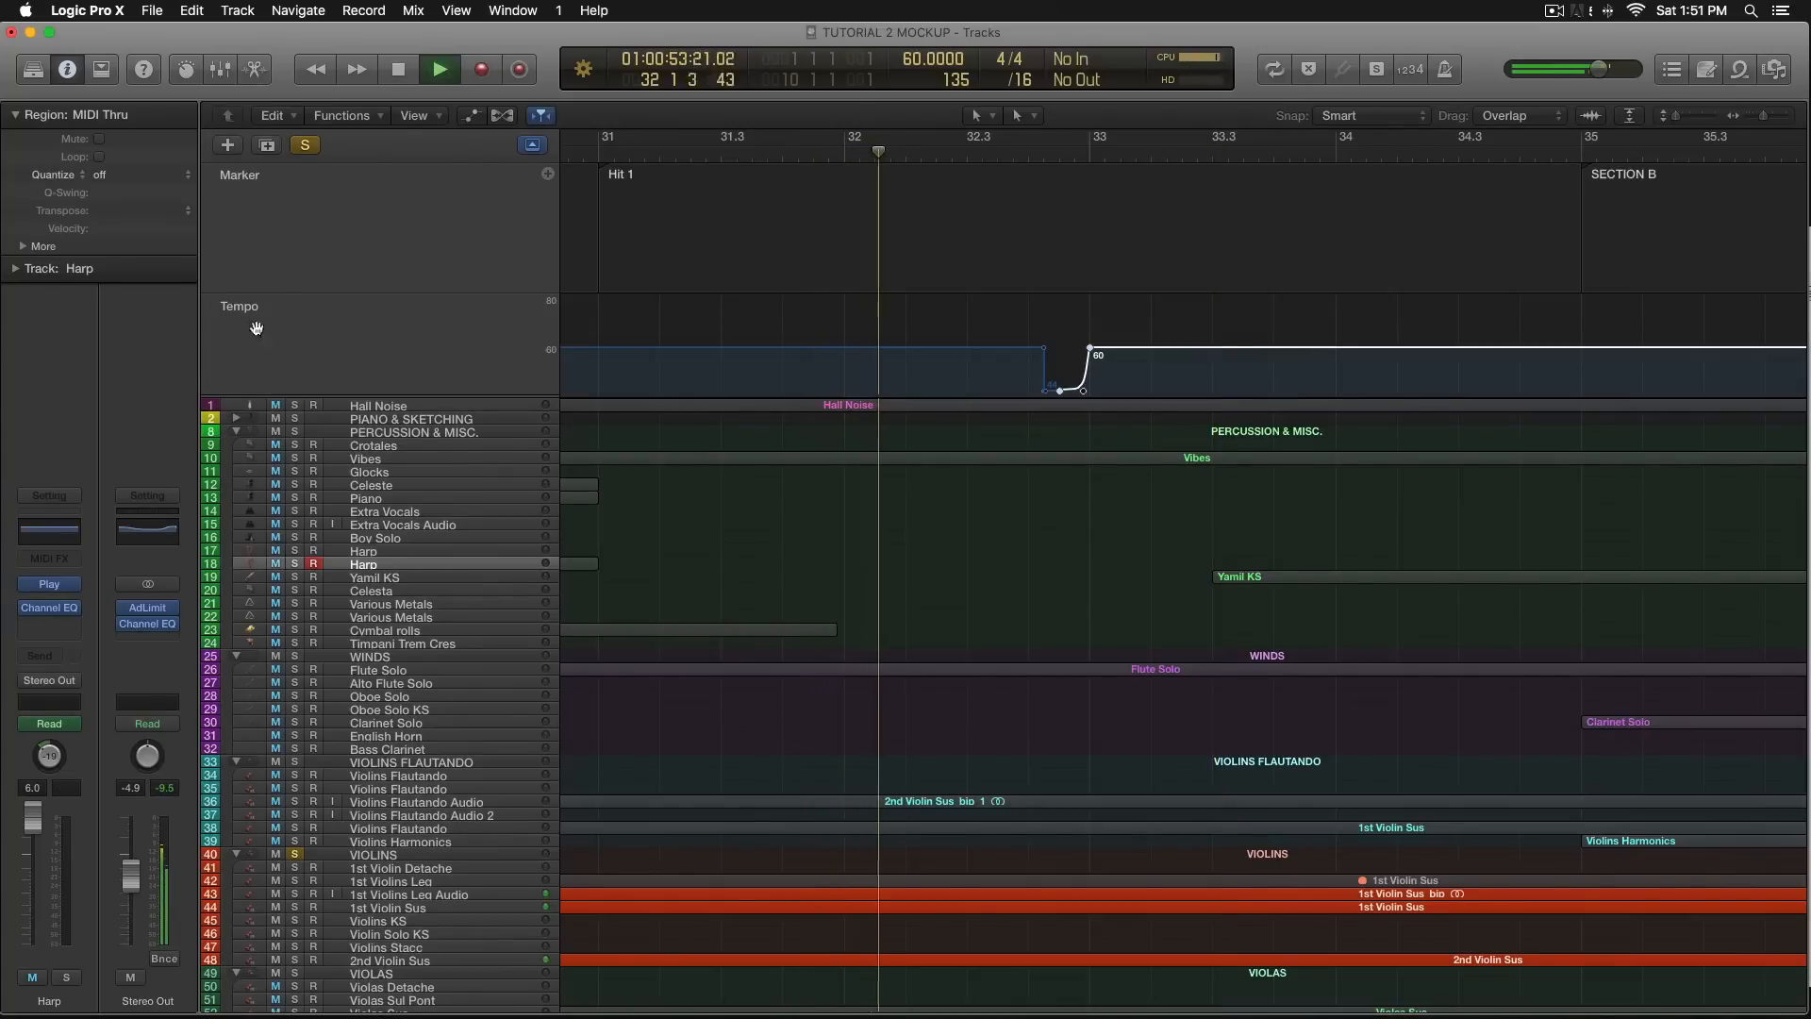
{"action": "left_click", "coordinate": [304, 144]}
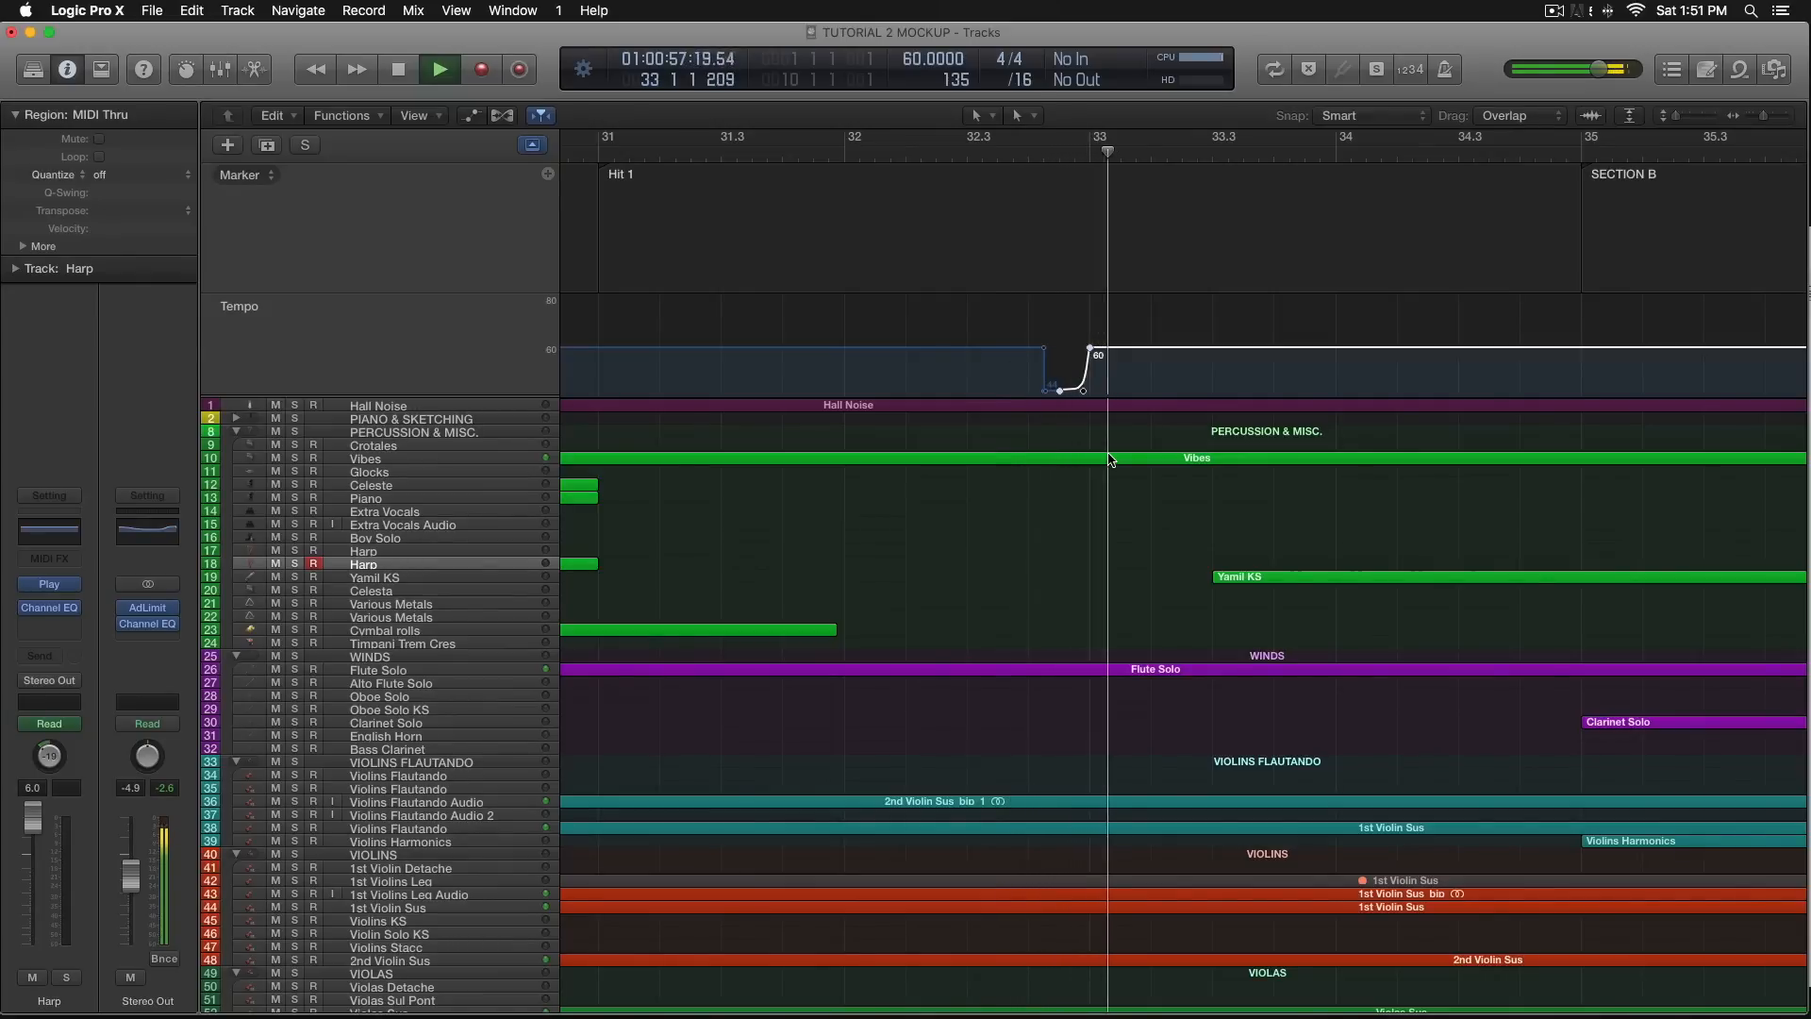
{"action": "key", "text": "space"}
{"action": "left_click", "coordinate": [1022, 315]}
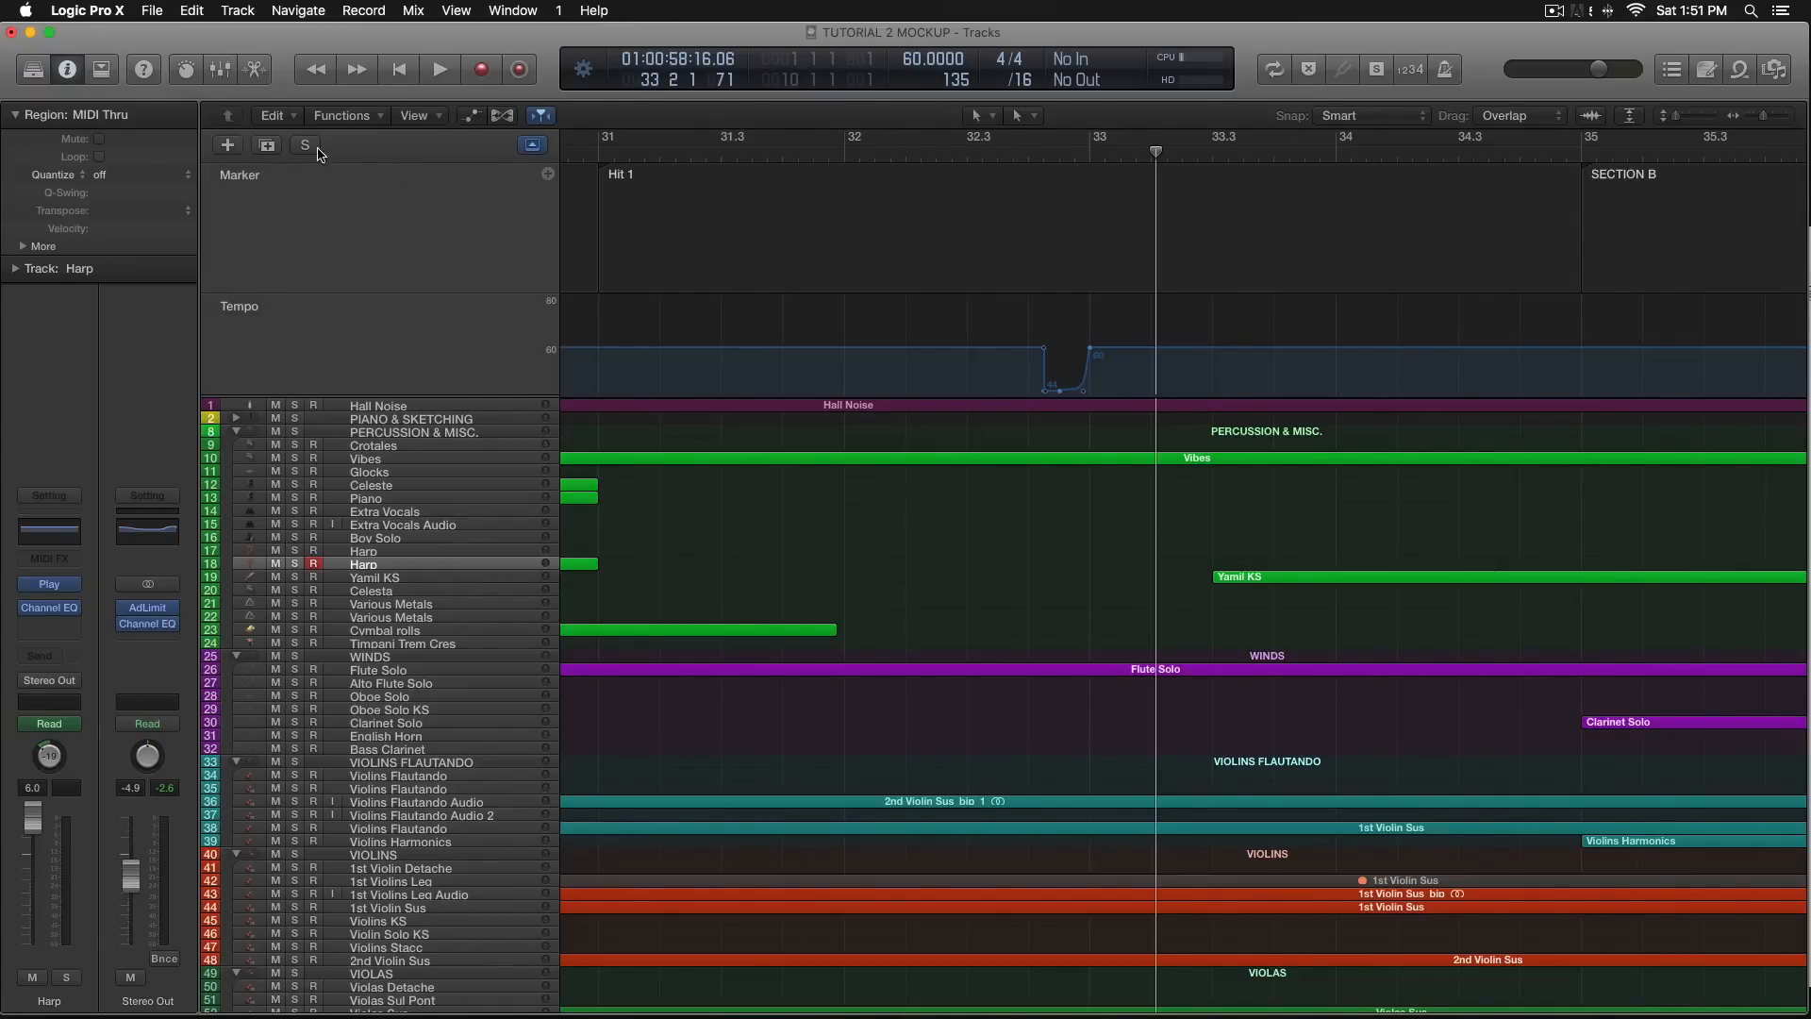
Collapse the Tempo track, and zoom the timeline out to show Section A through Hit 1.
{"action": "left_click_drag", "start_coordinate": [445, 379], "coordinate": [849, 215]}
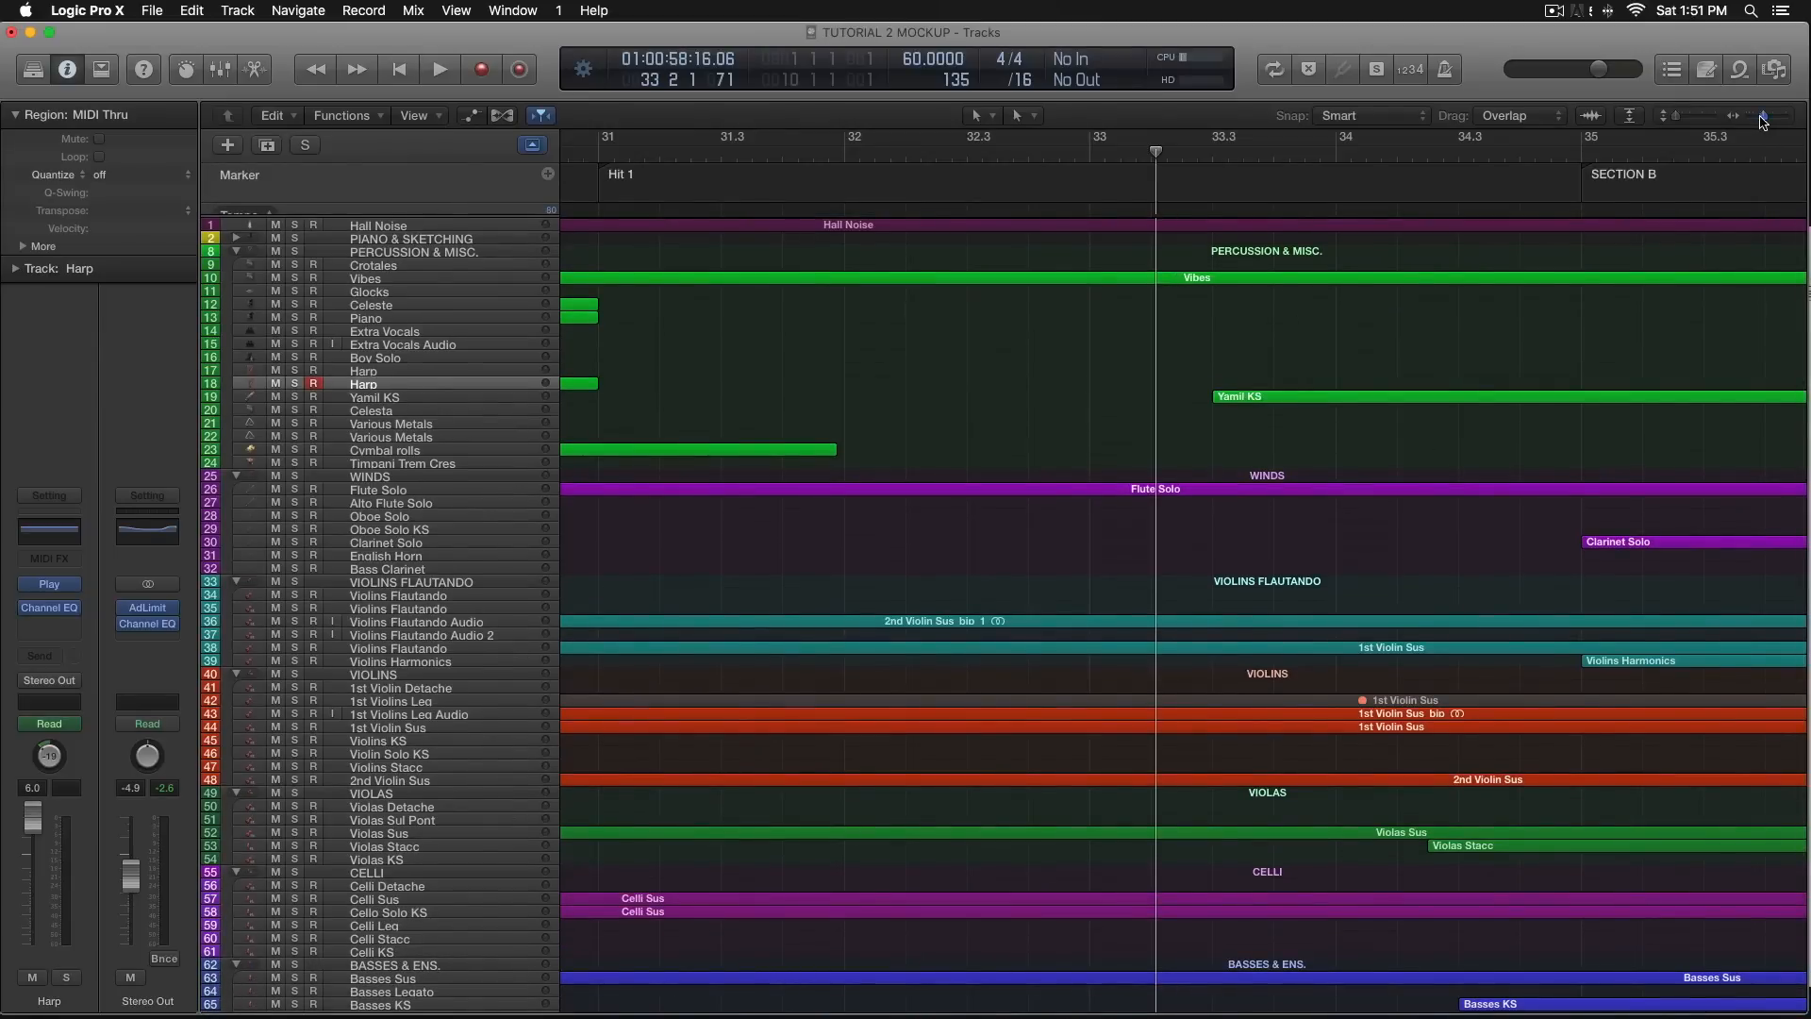
{"action": "left_click_drag", "start_coordinate": [1764, 119], "coordinate": [1760, 119]}
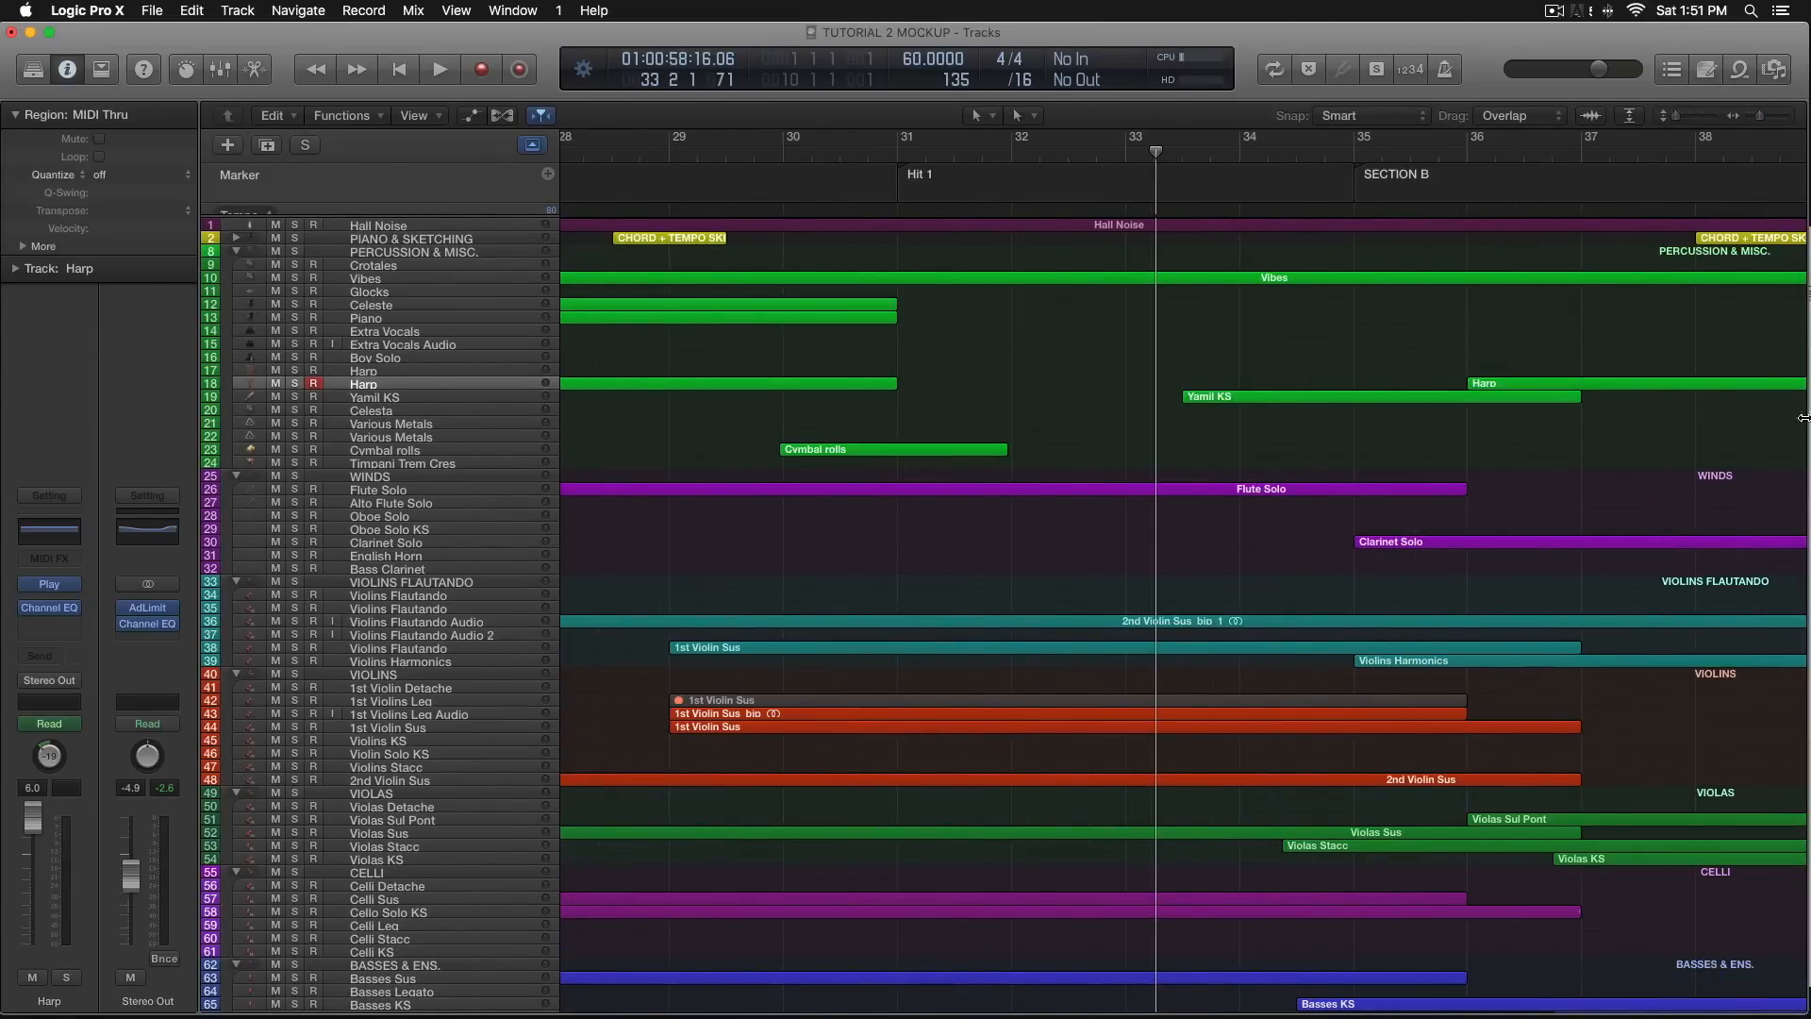
{"action": "left_click_drag", "start_coordinate": [1766, 120], "coordinate": [1763, 121]}
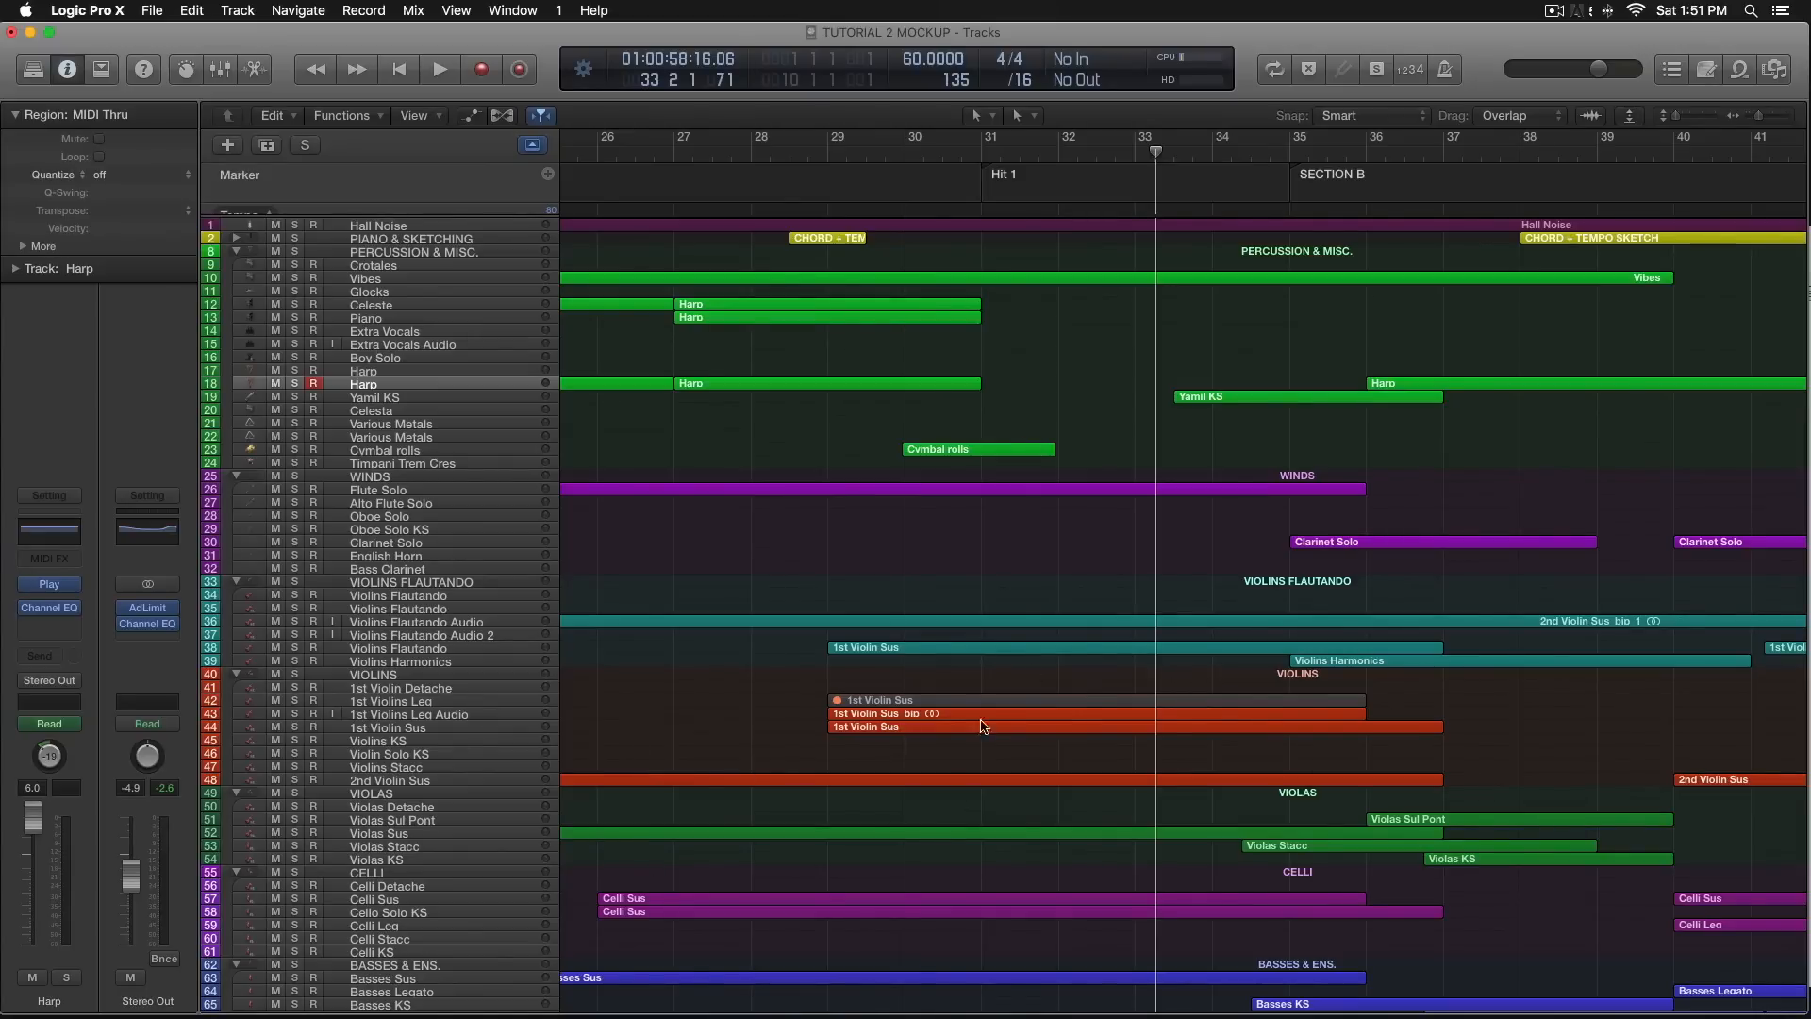
{"action": "scroll", "coordinate": [982, 726], "scroll_direction": "left", "scroll_amount": 10}
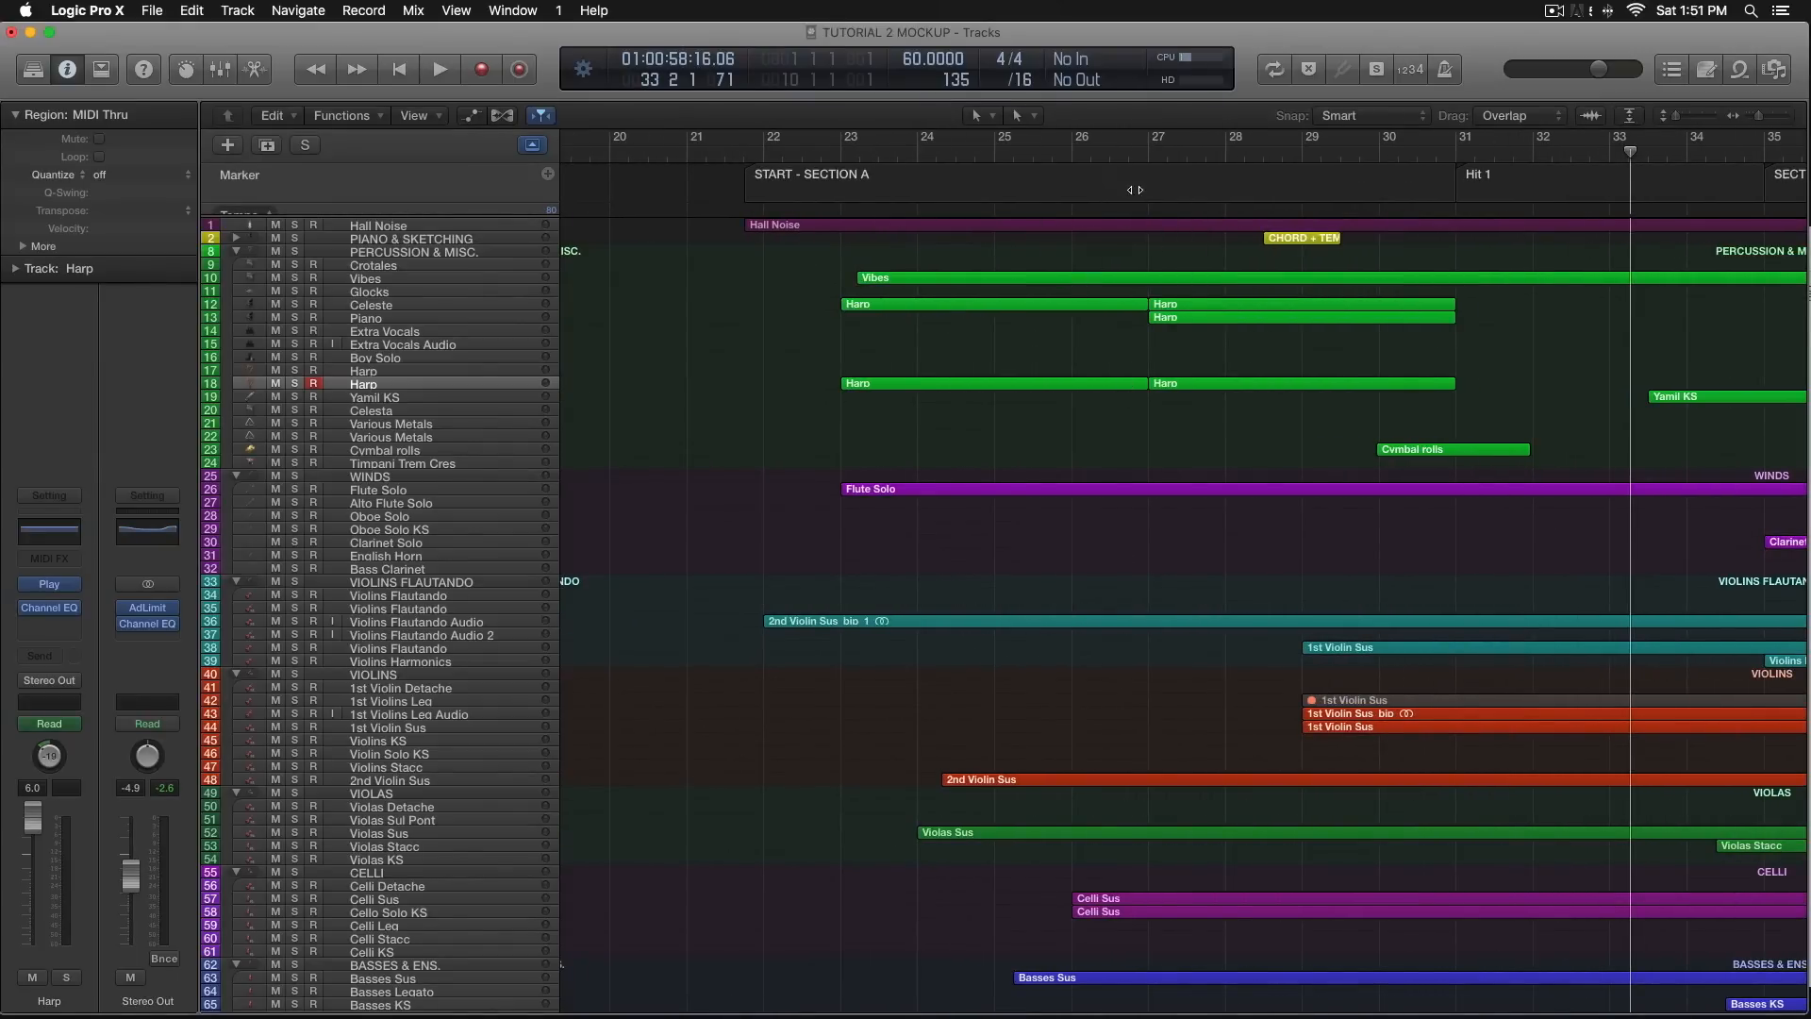
Select the string regions in Section A, compare them with the scoring in Sections B and C, and clear the selection.
{"action": "scroll", "coordinate": [1026, 609], "scroll_direction": "down", "scroll_amount": 3}
{"action": "left_click_drag", "start_coordinate": [944, 662], "coordinate": [1410, 913]}
{"action": "left_click_drag", "start_coordinate": [967, 654], "coordinate": [1495, 926]}
{"action": "scroll", "coordinate": [1322, 744], "scroll_direction": "right", "scroll_amount": 5}
{"action": "scroll", "coordinate": [1314, 639], "scroll_direction": "right", "scroll_amount": 10}
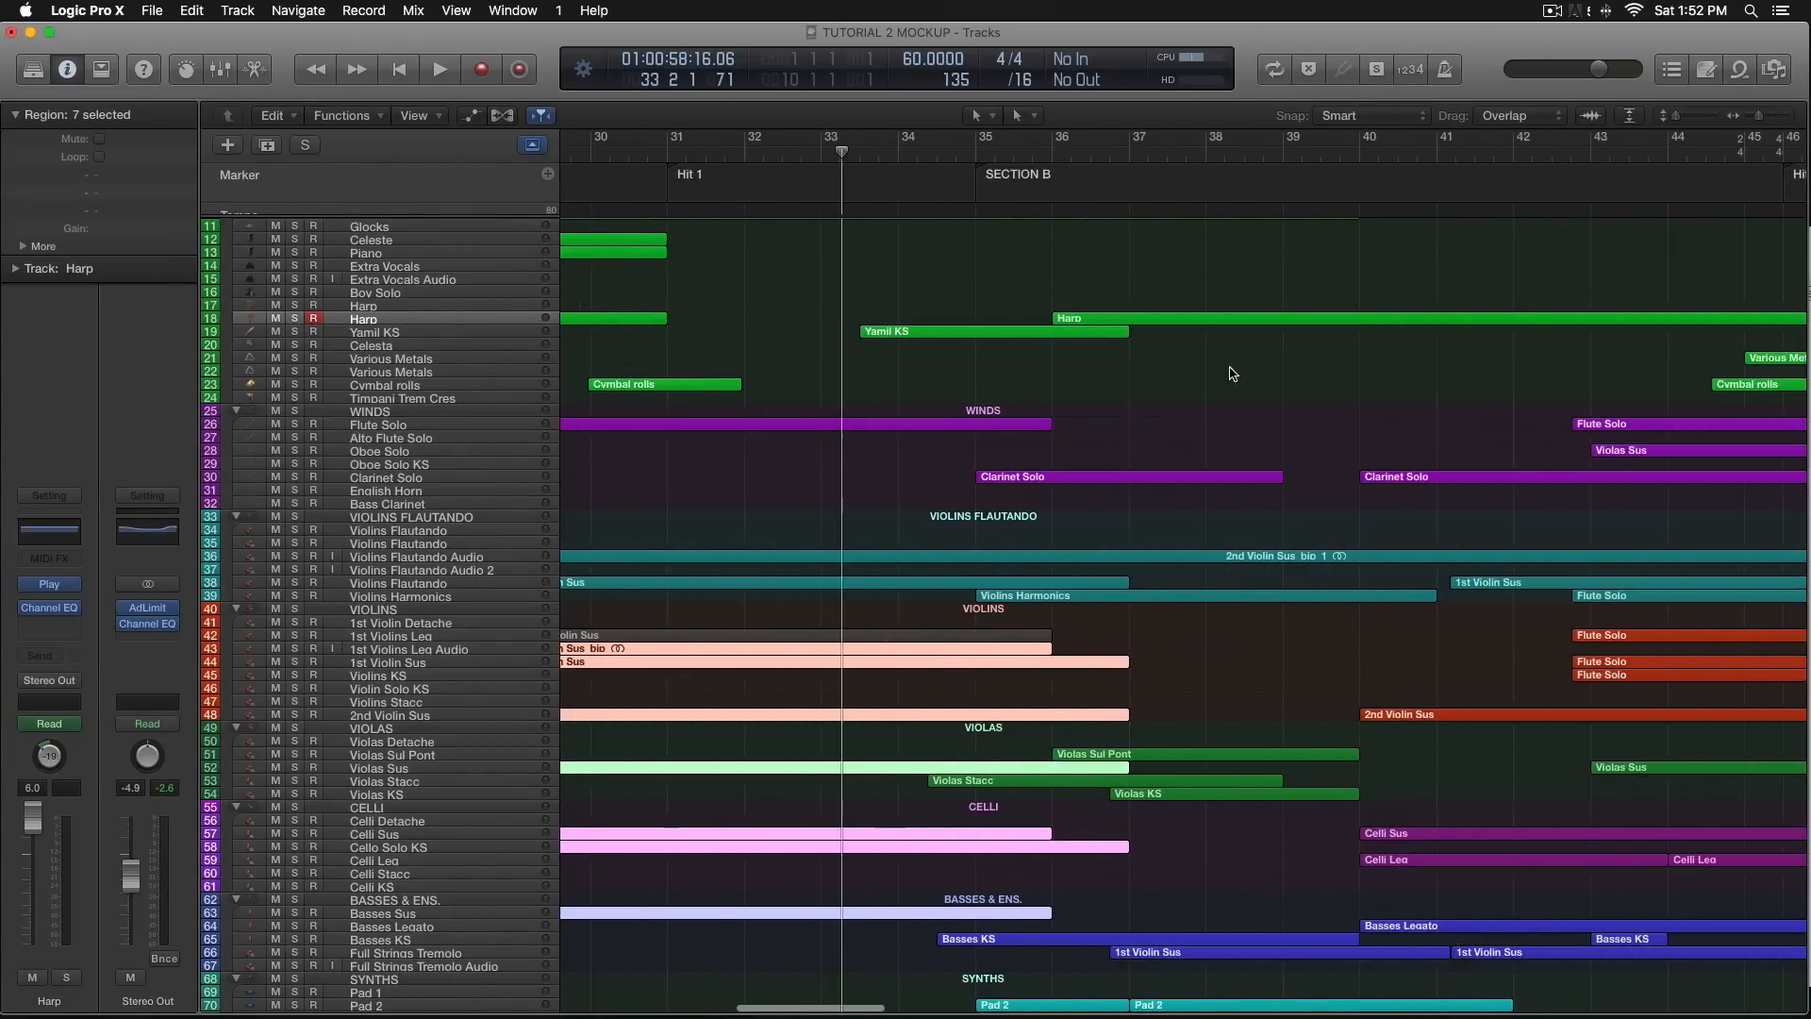
{"action": "scroll", "coordinate": [1303, 216], "scroll_direction": "right", "scroll_amount": 8}
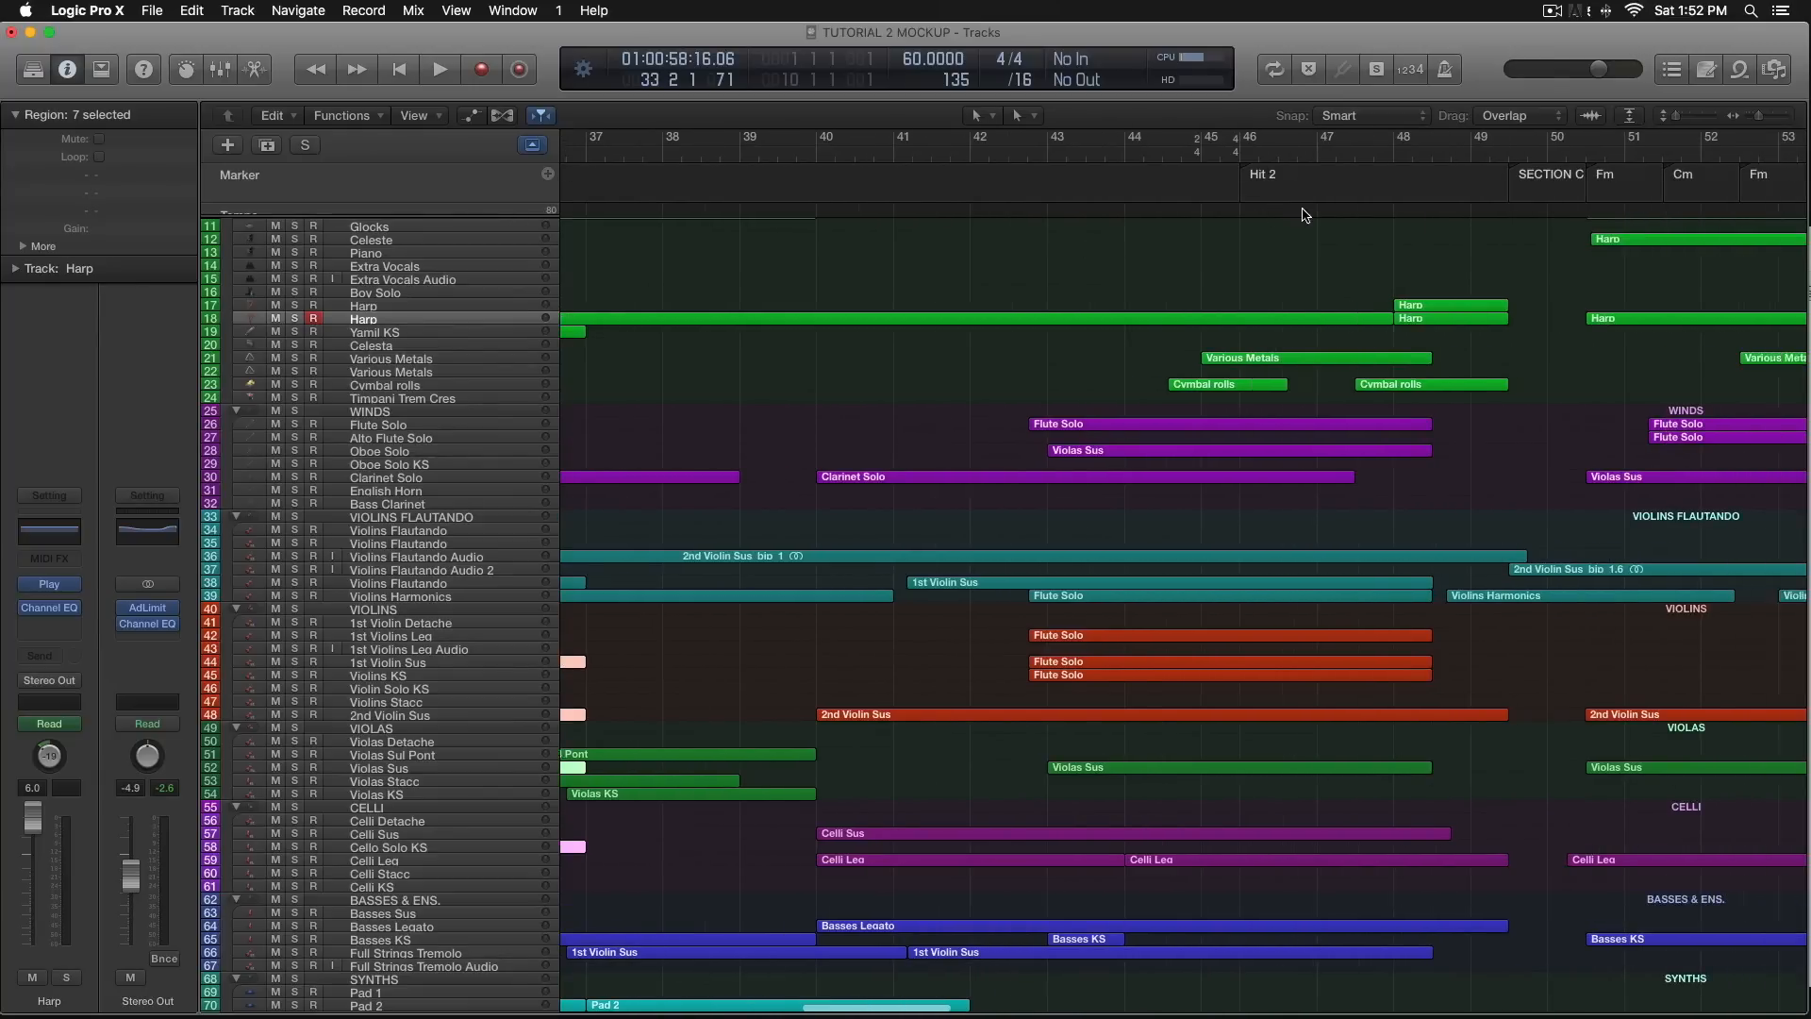
{"action": "scroll", "coordinate": [1303, 216], "scroll_direction": "left", "scroll_amount": 15}
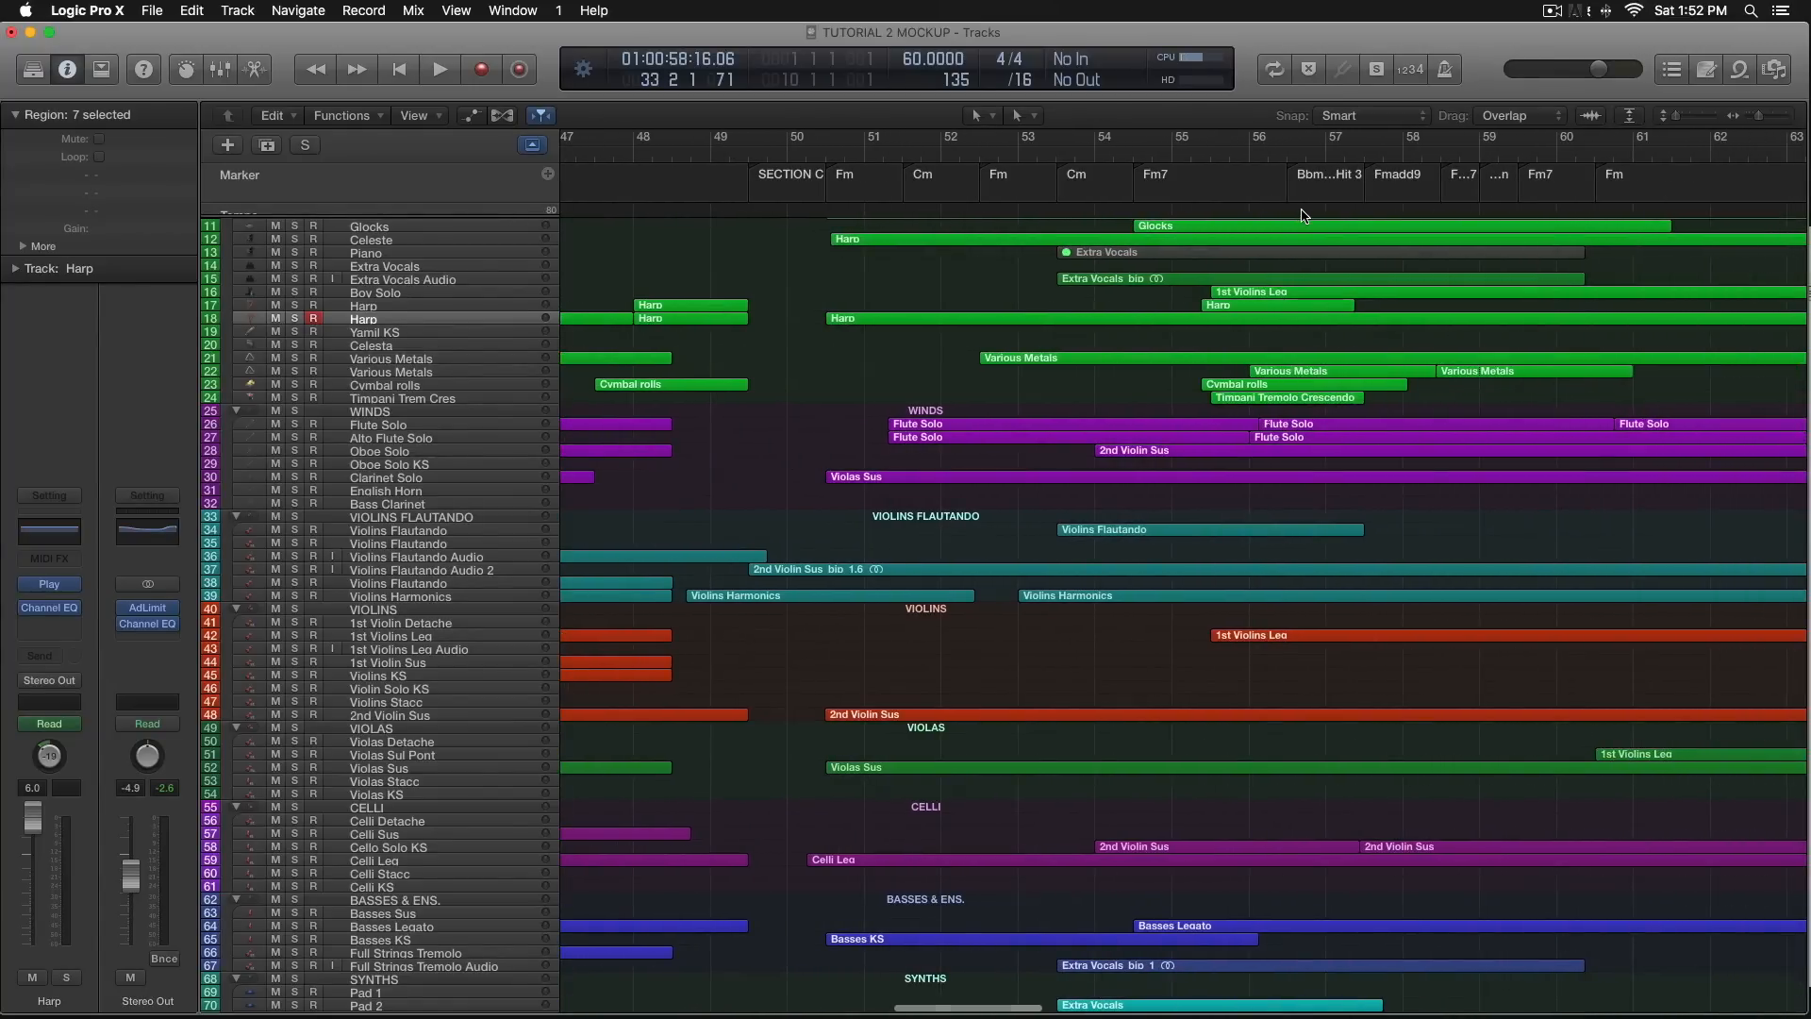
{"action": "scroll", "coordinate": [1303, 216], "scroll_direction": "left", "scroll_amount": 9}
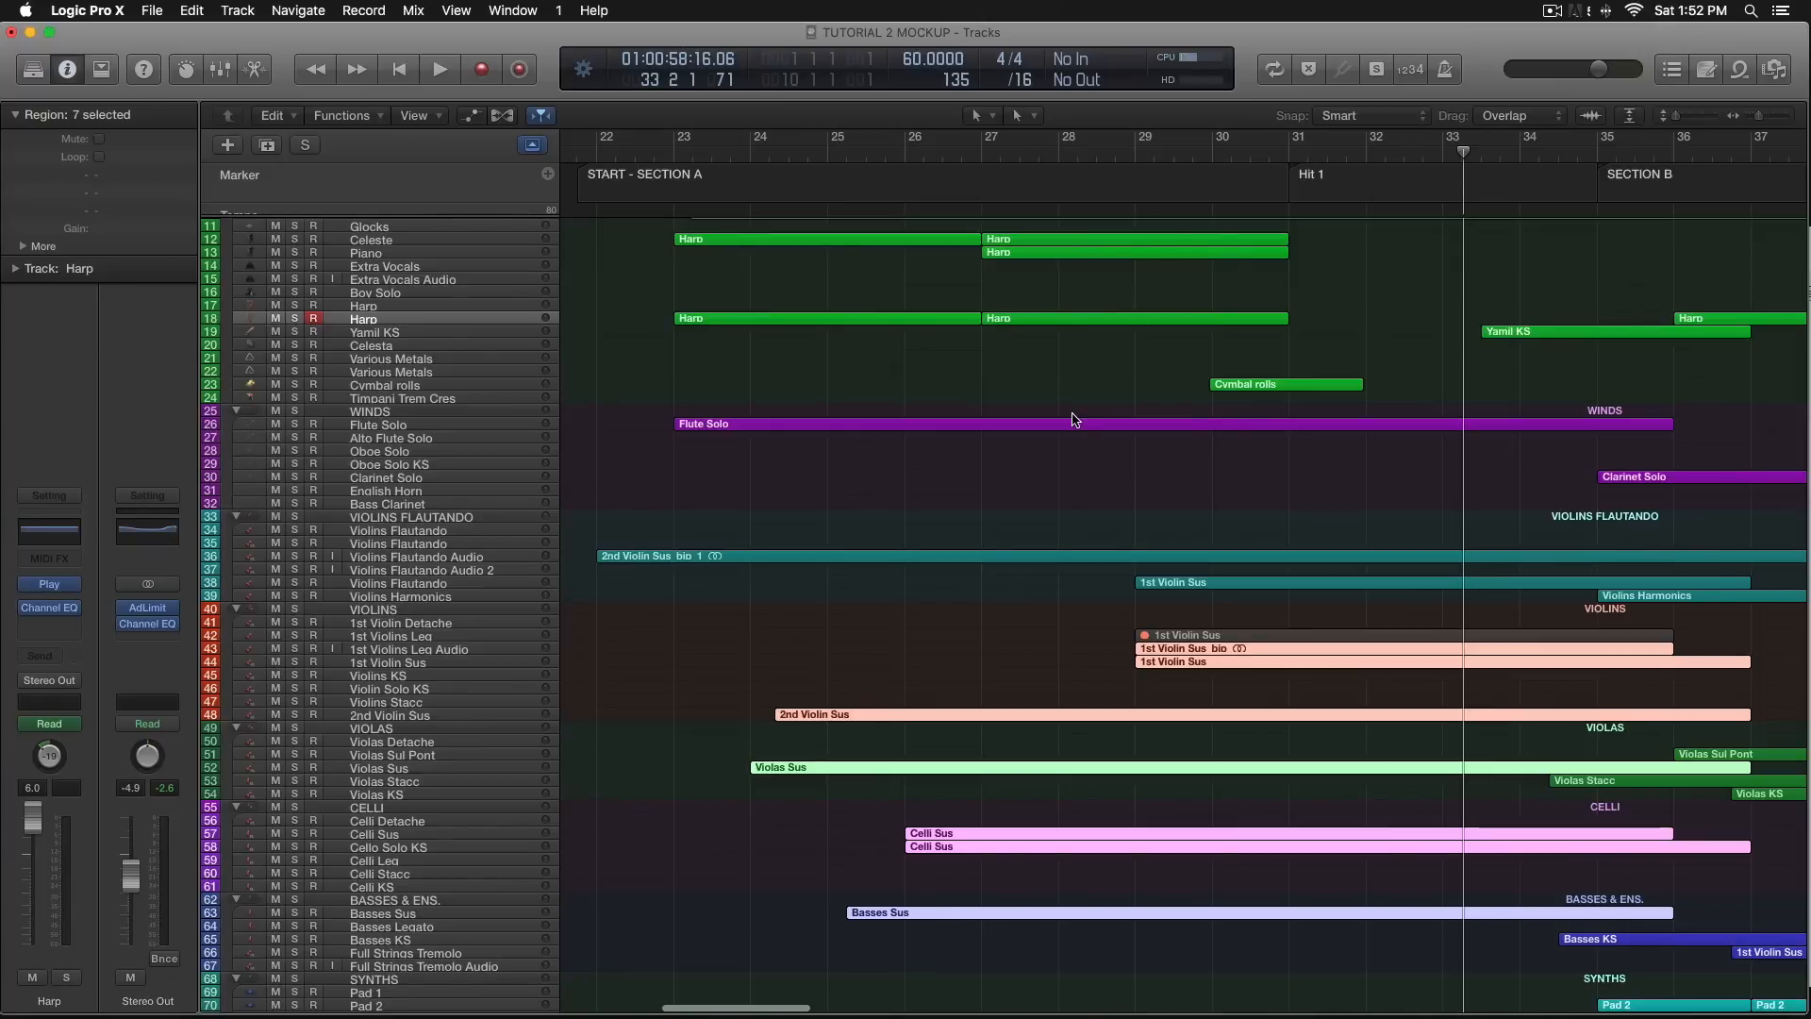
{"action": "left_click", "coordinate": [793, 660]}
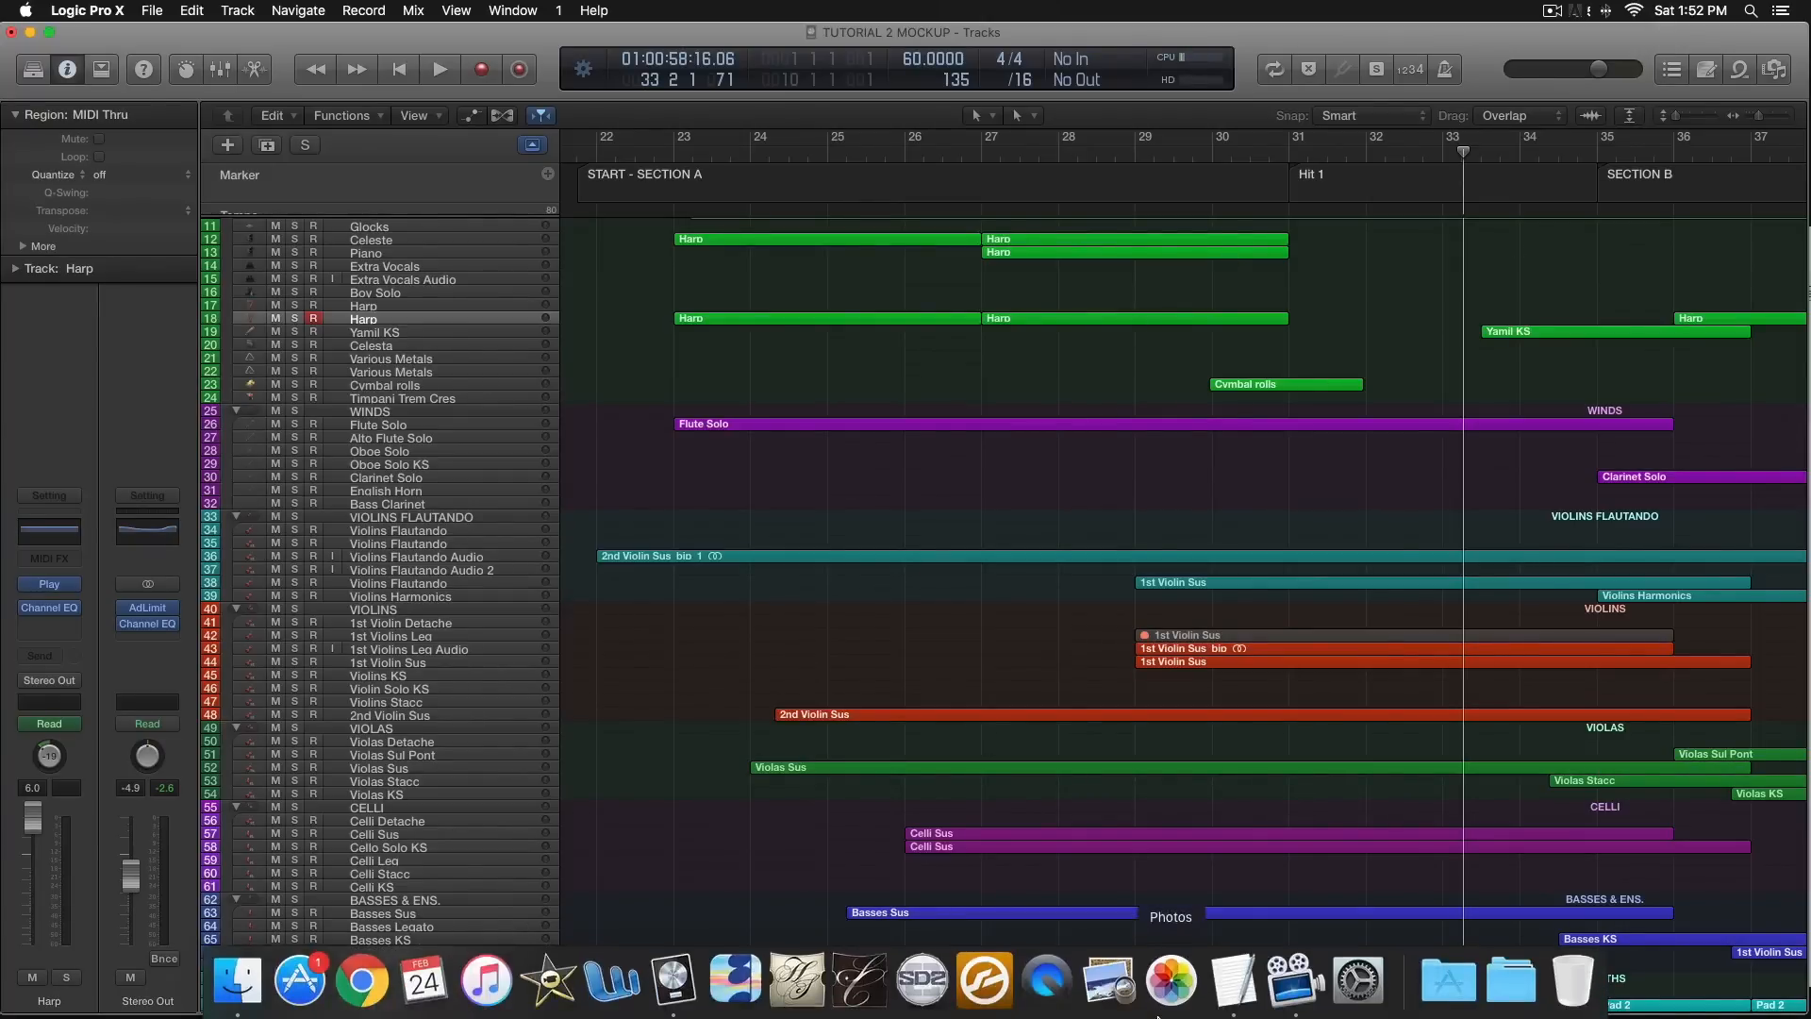
Switch to the Evenant Online Courses home page in Safari, and review the featured courses.
{"action": "left_click", "coordinate": [1248, 1002]}
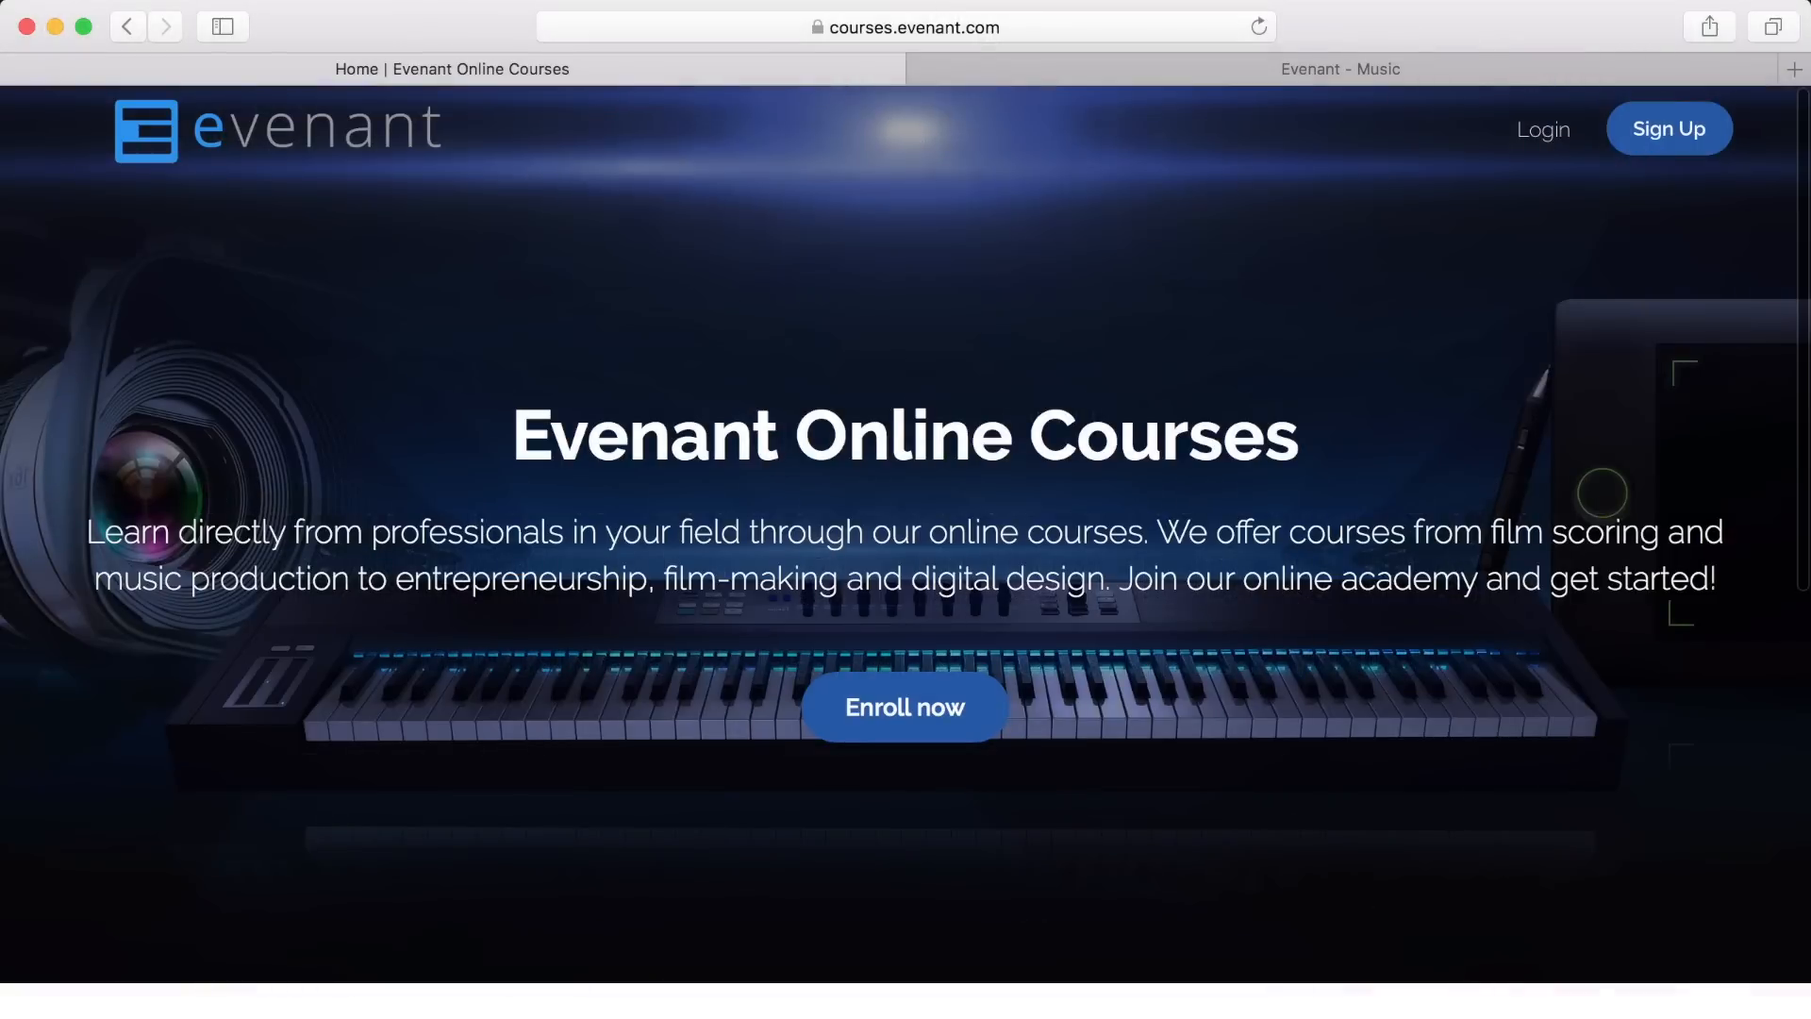
{"action": "scroll", "coordinate": [906, 528], "scroll_direction": "down", "scroll_amount": 4}
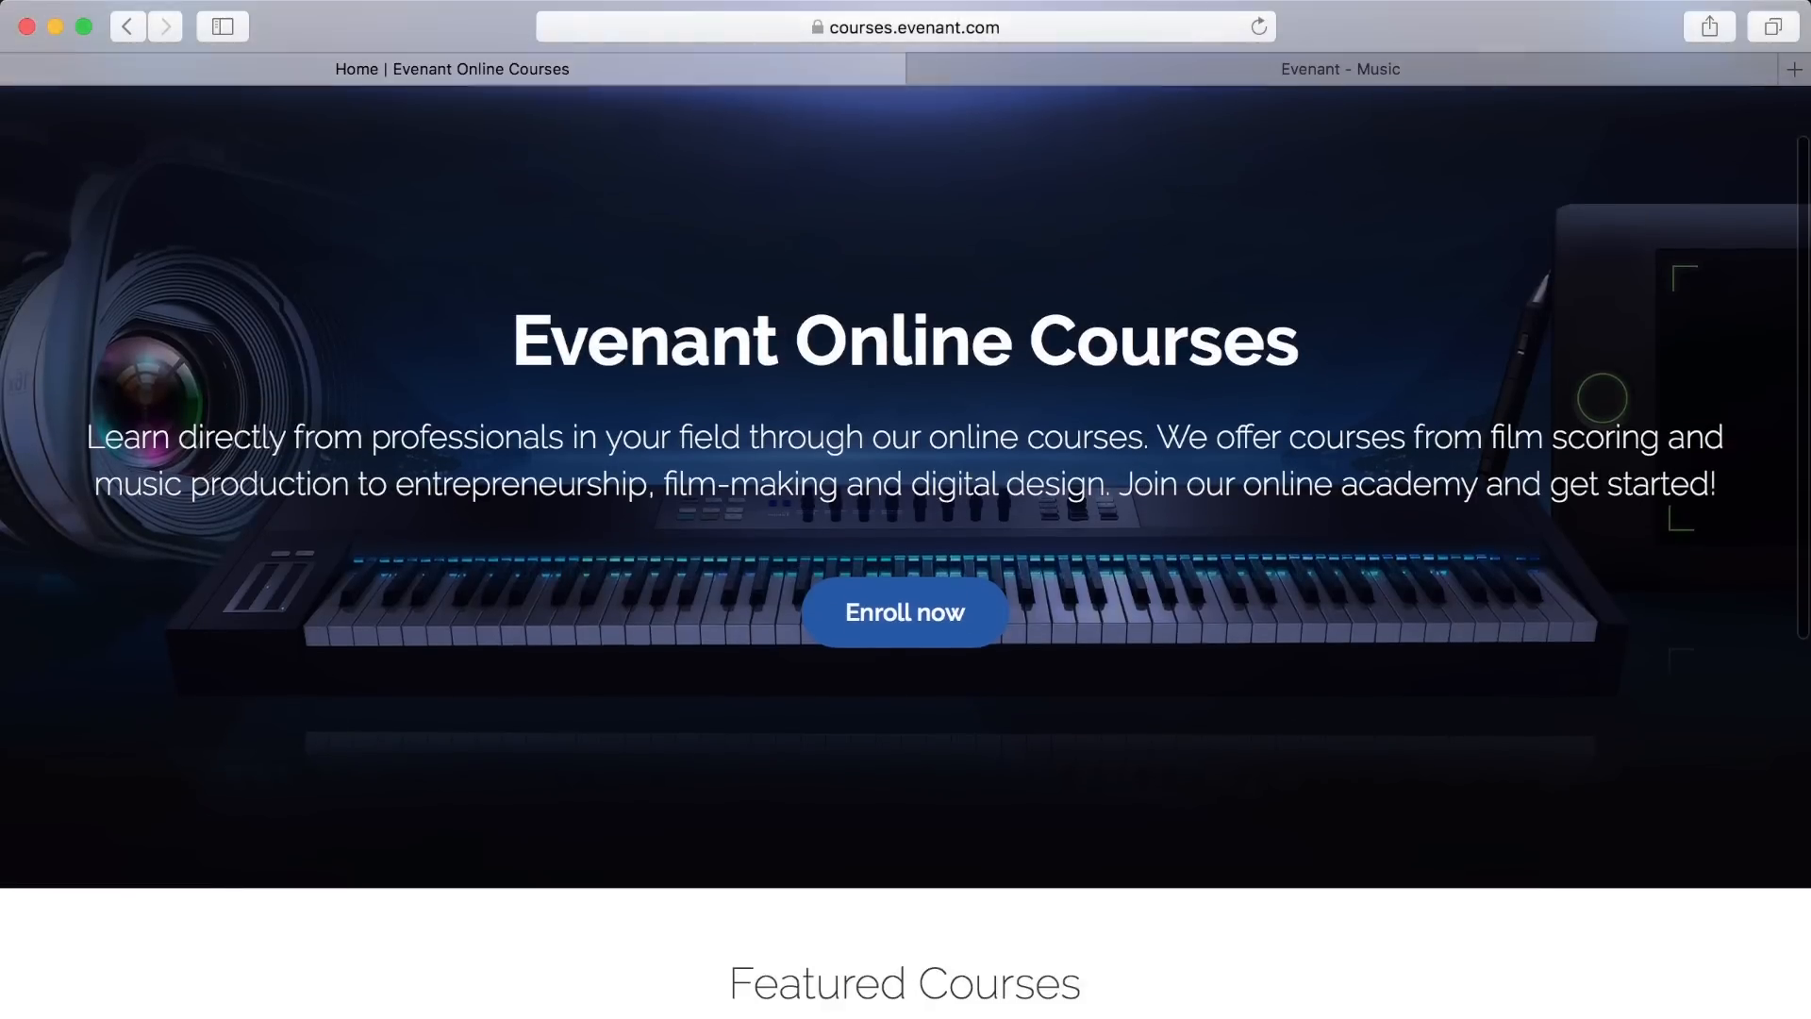
{"action": "scroll", "coordinate": [906, 529], "scroll_direction": "down", "scroll_amount": 5}
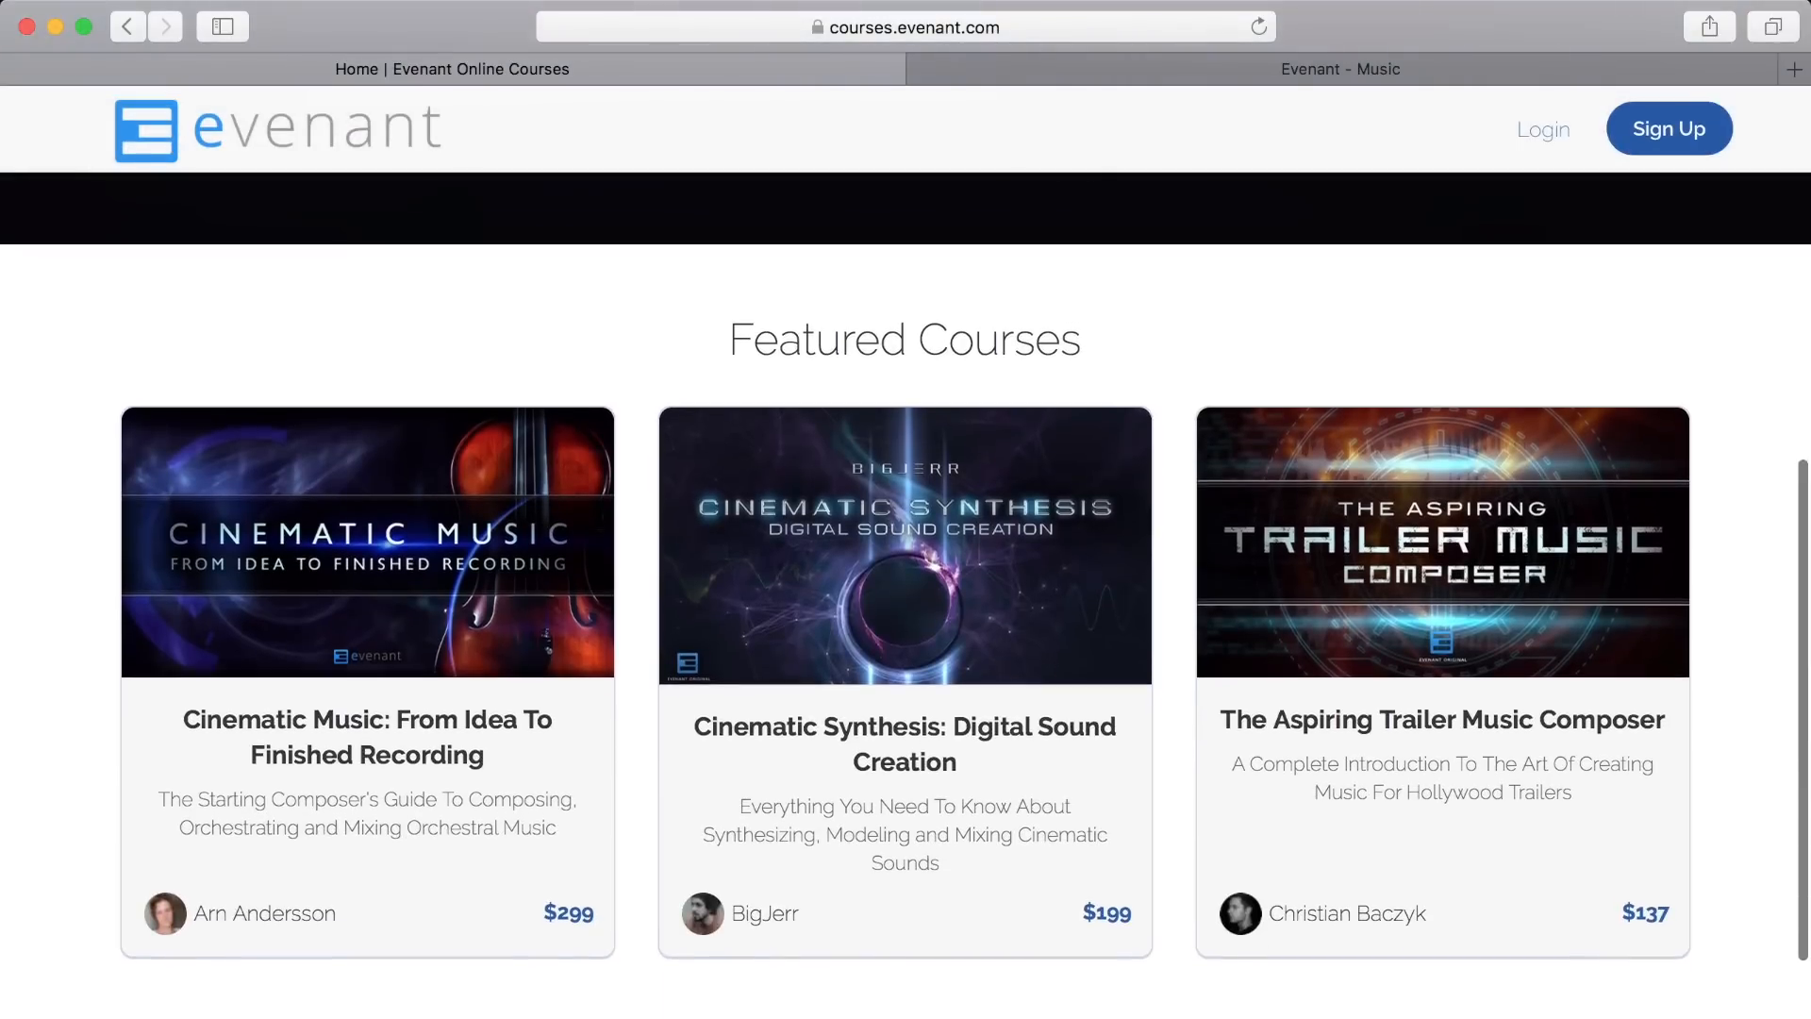
Open the full Evenant course list, and look through all the courses and bundles.
{"action": "left_click", "coordinate": [905, 1010]}
{"action": "scroll", "coordinate": [13, 875], "scroll_direction": "down", "scroll_amount": 3}
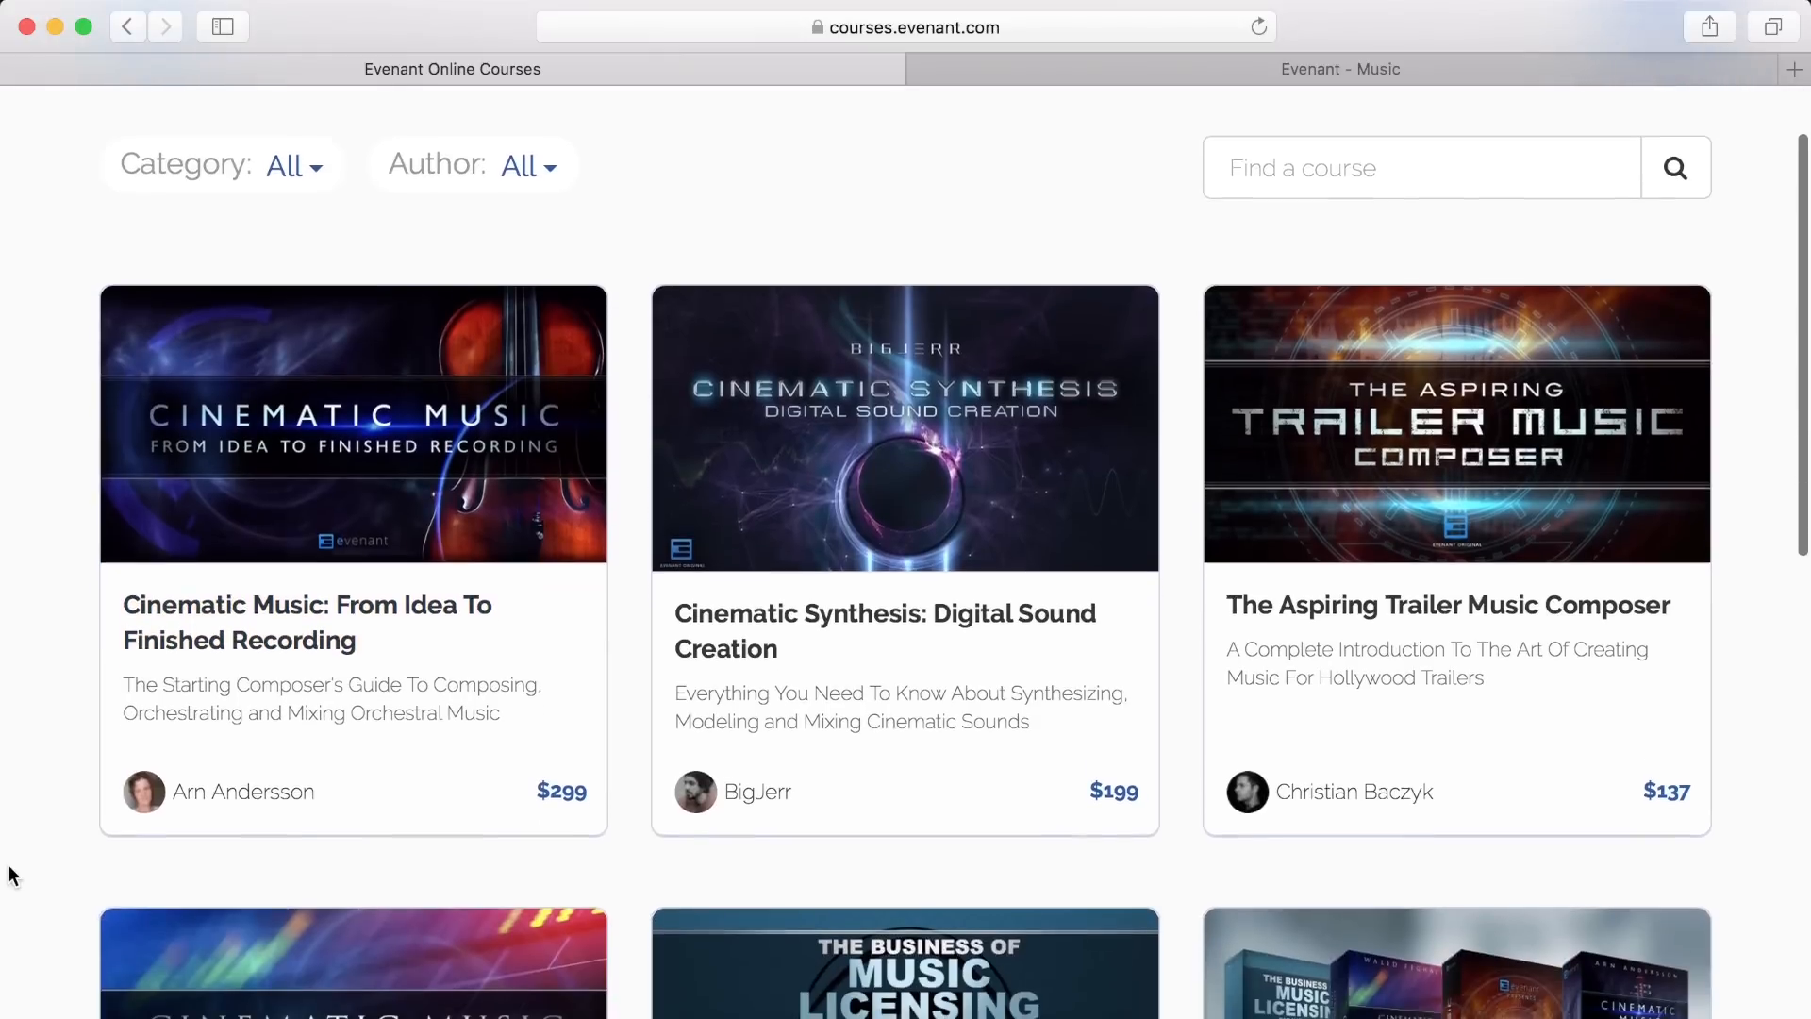
{"action": "scroll", "coordinate": [9, 868], "scroll_direction": "down", "scroll_amount": 10}
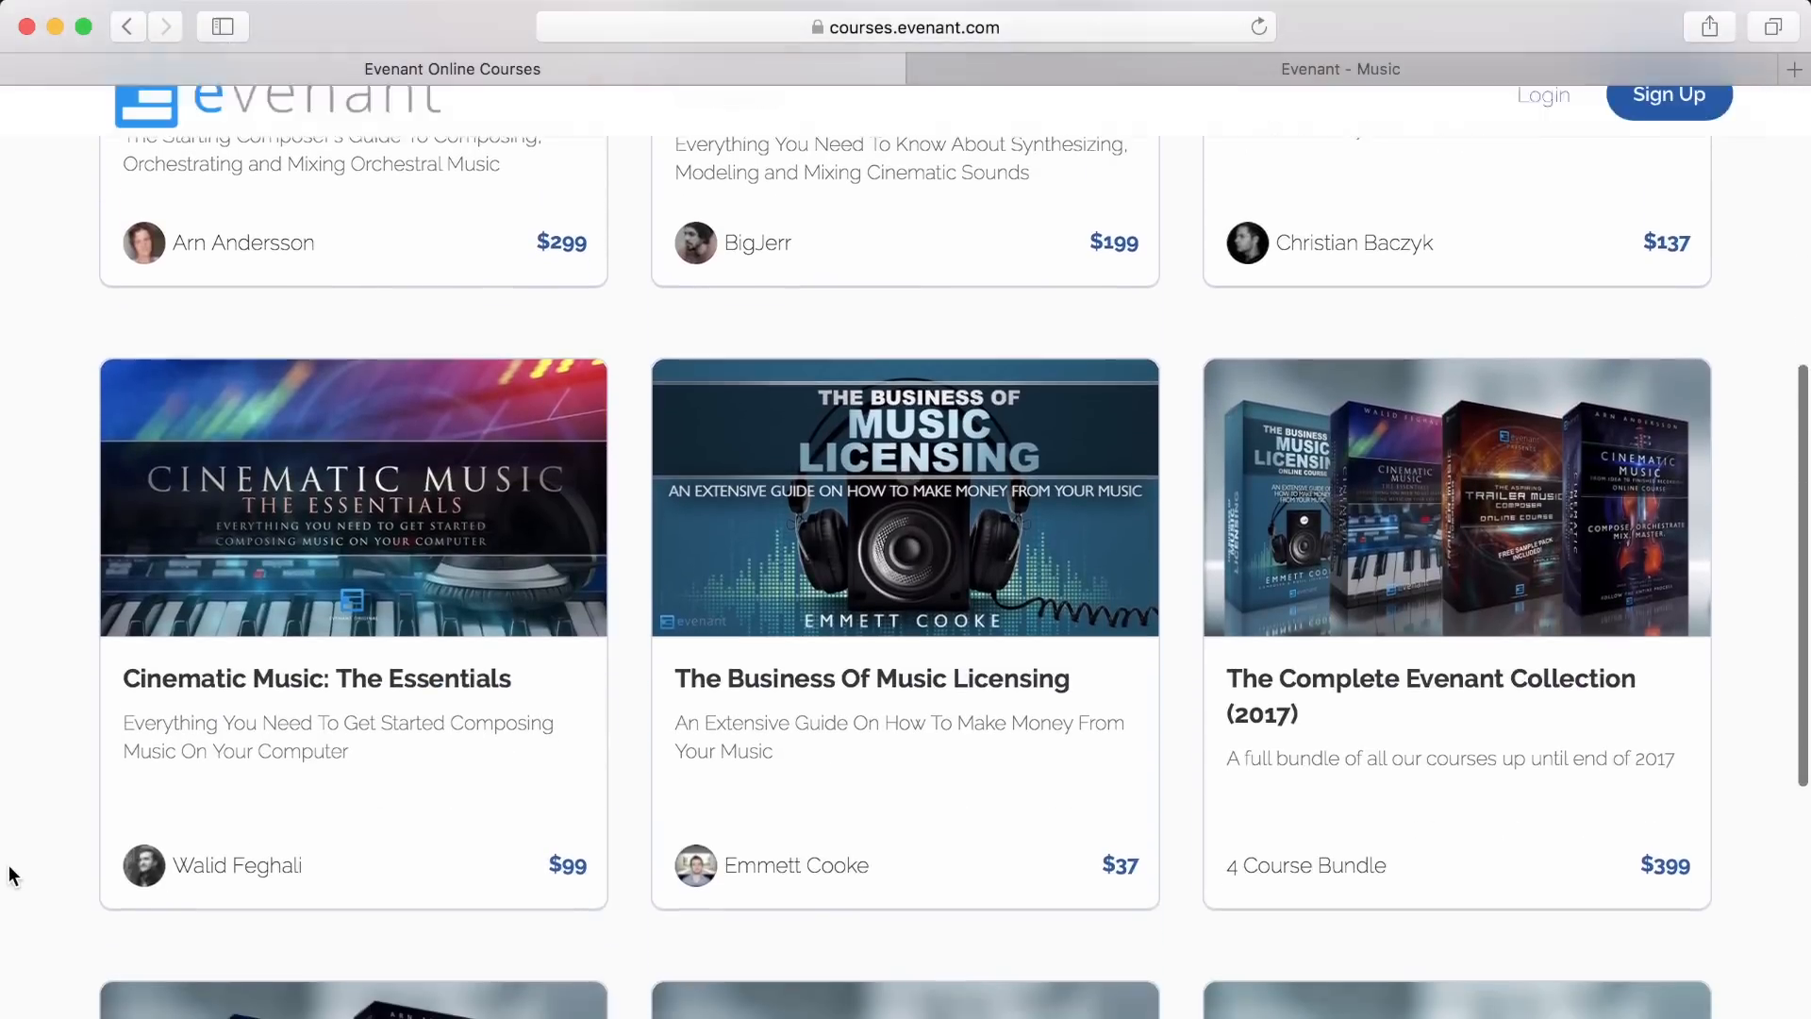
{"action": "scroll", "coordinate": [8, 864], "scroll_direction": "down", "scroll_amount": 3}
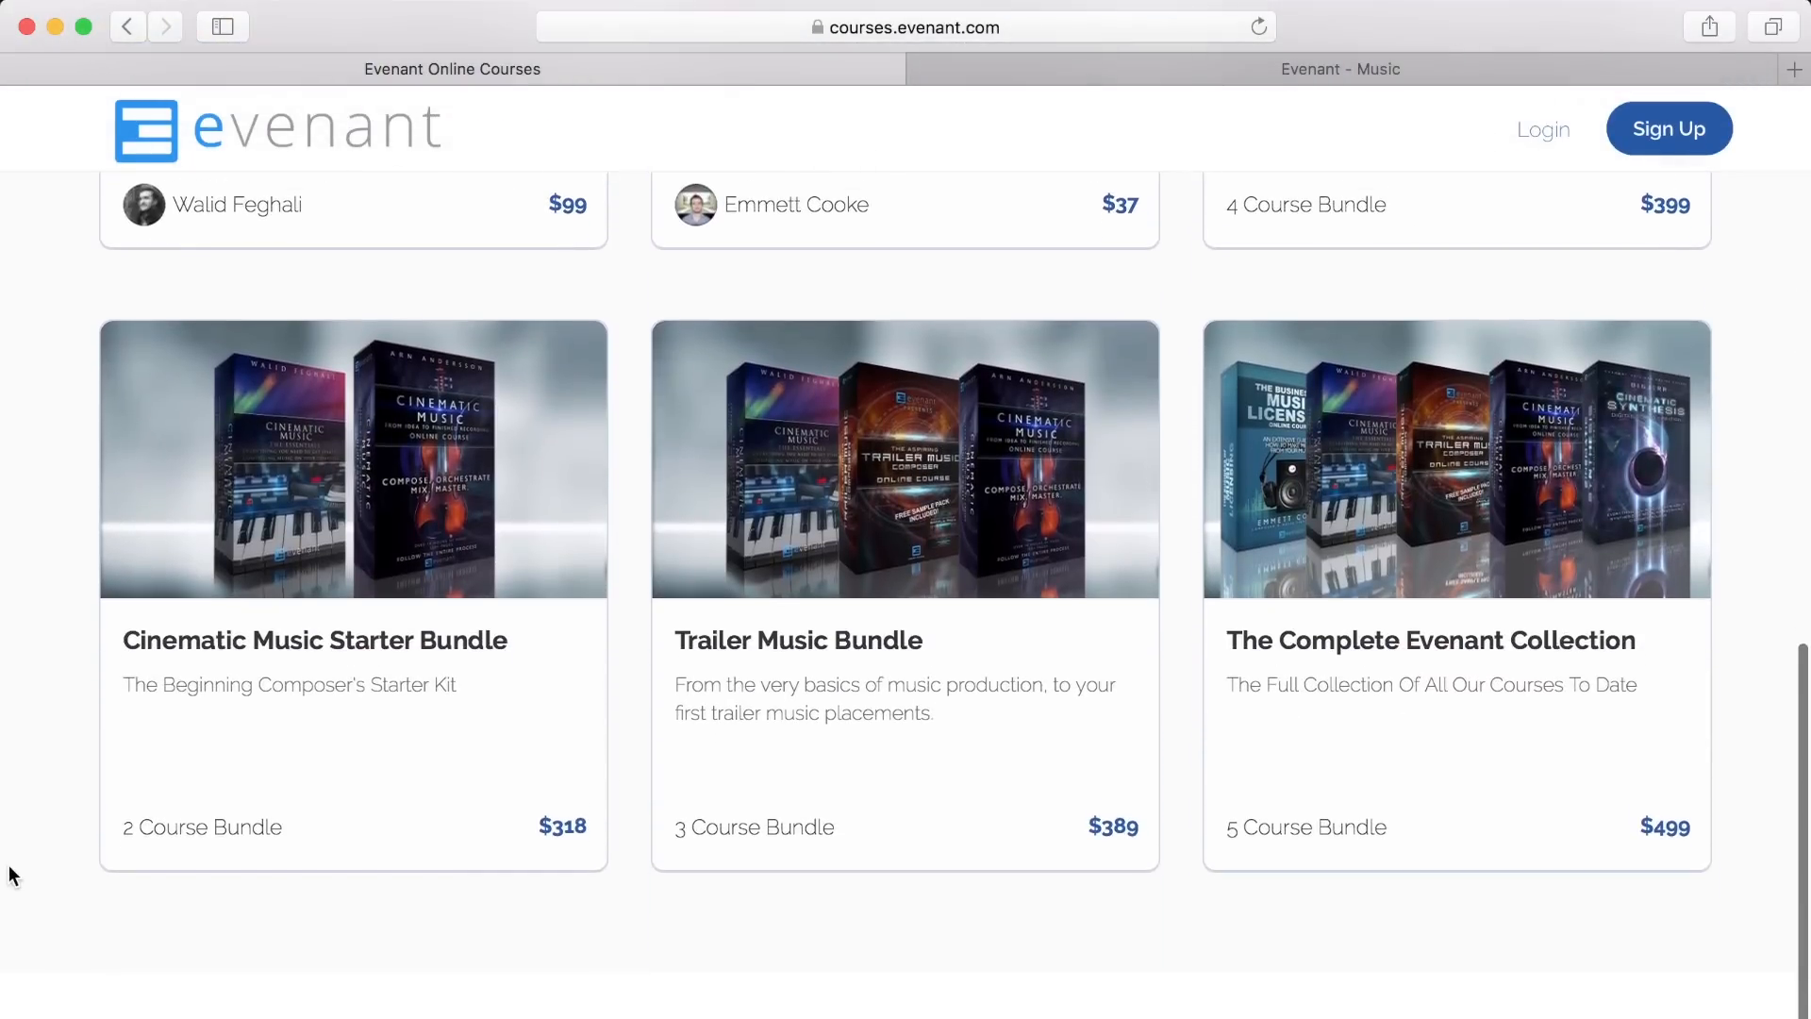
{"action": "scroll", "coordinate": [9, 864], "scroll_direction": "up", "scroll_amount": 15}
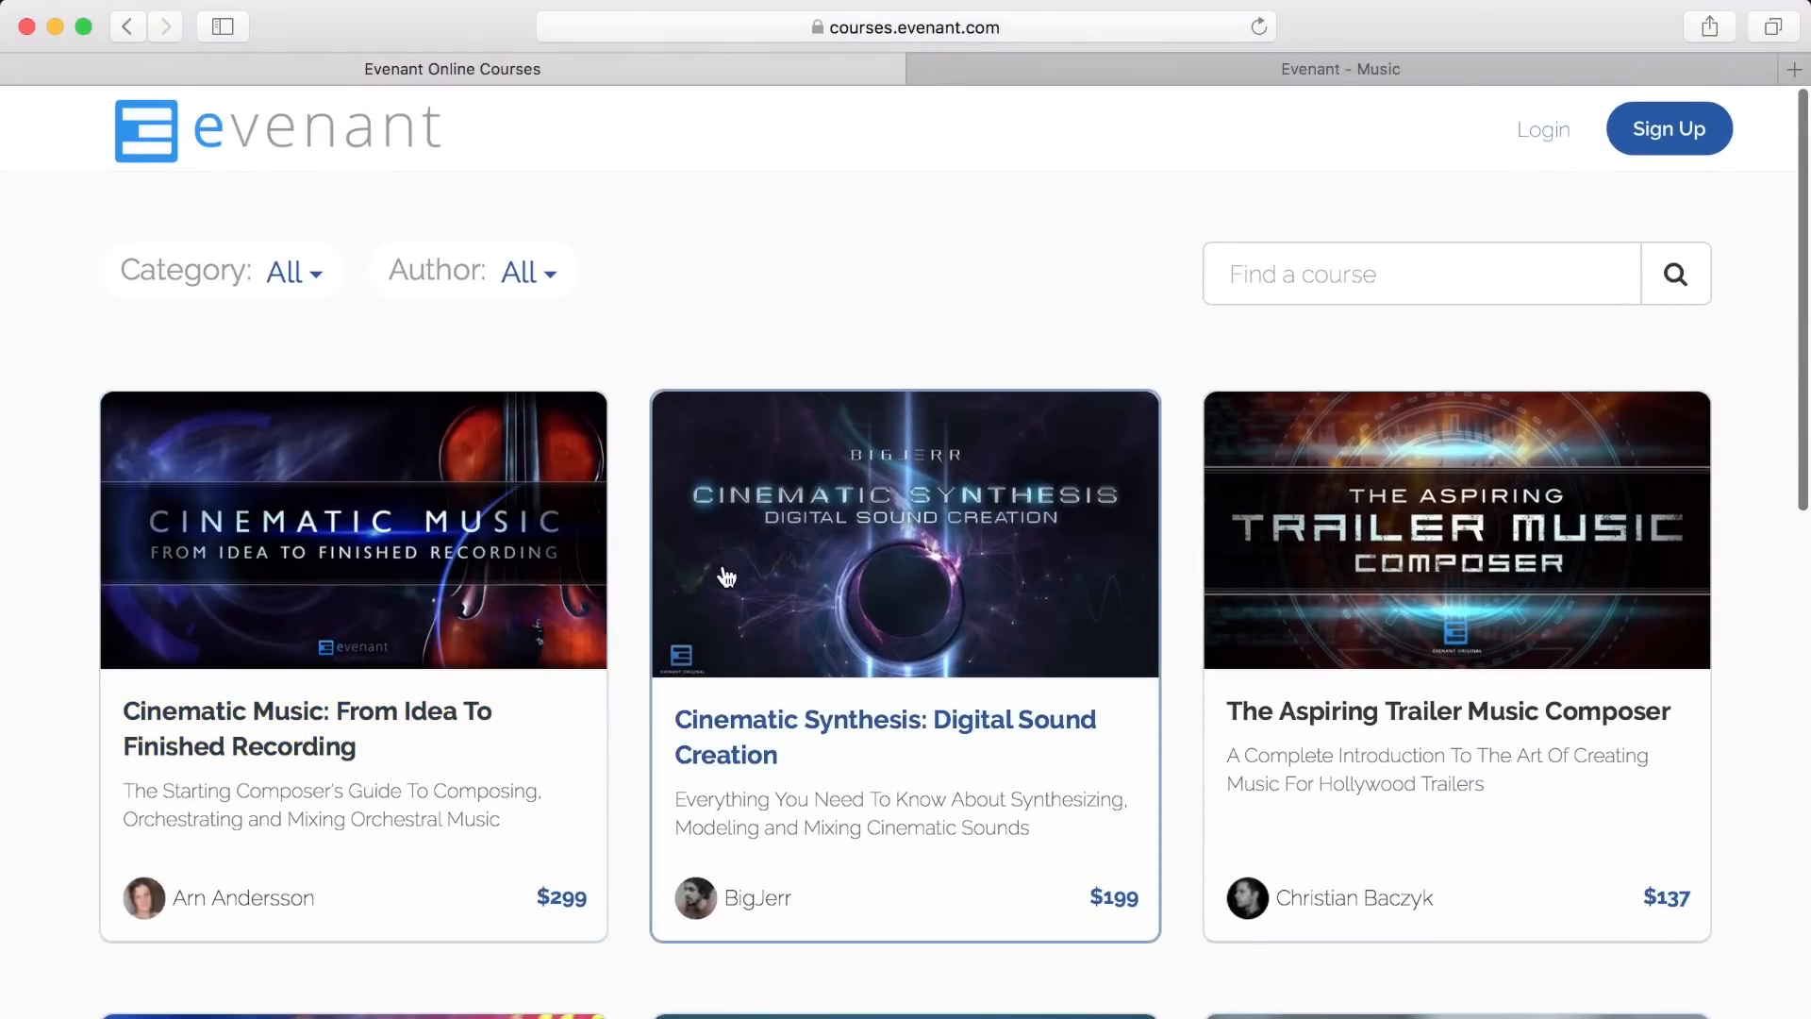
Open the Cinematic Music: From Idea To Finished Recording course page, and review its description and student testimonials.
{"action": "left_click", "coordinate": [566, 577]}
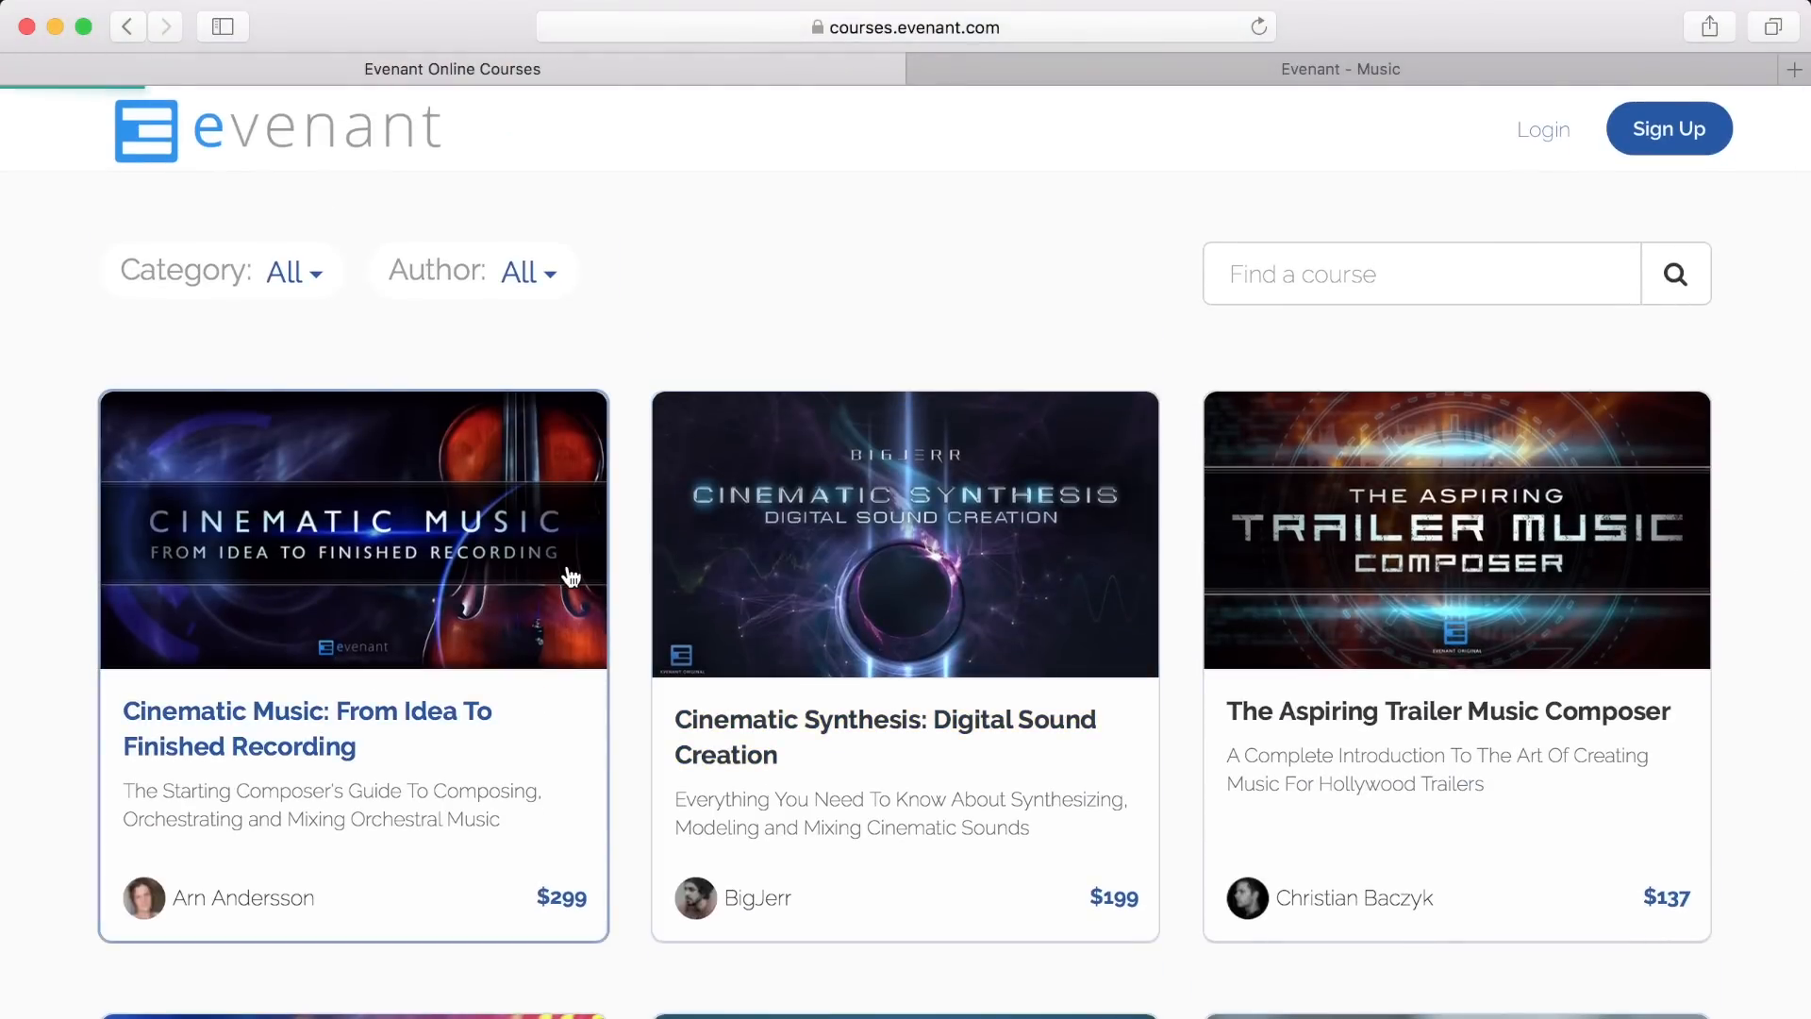
{"action": "scroll", "coordinate": [132, 868], "scroll_direction": "down", "scroll_amount": 6}
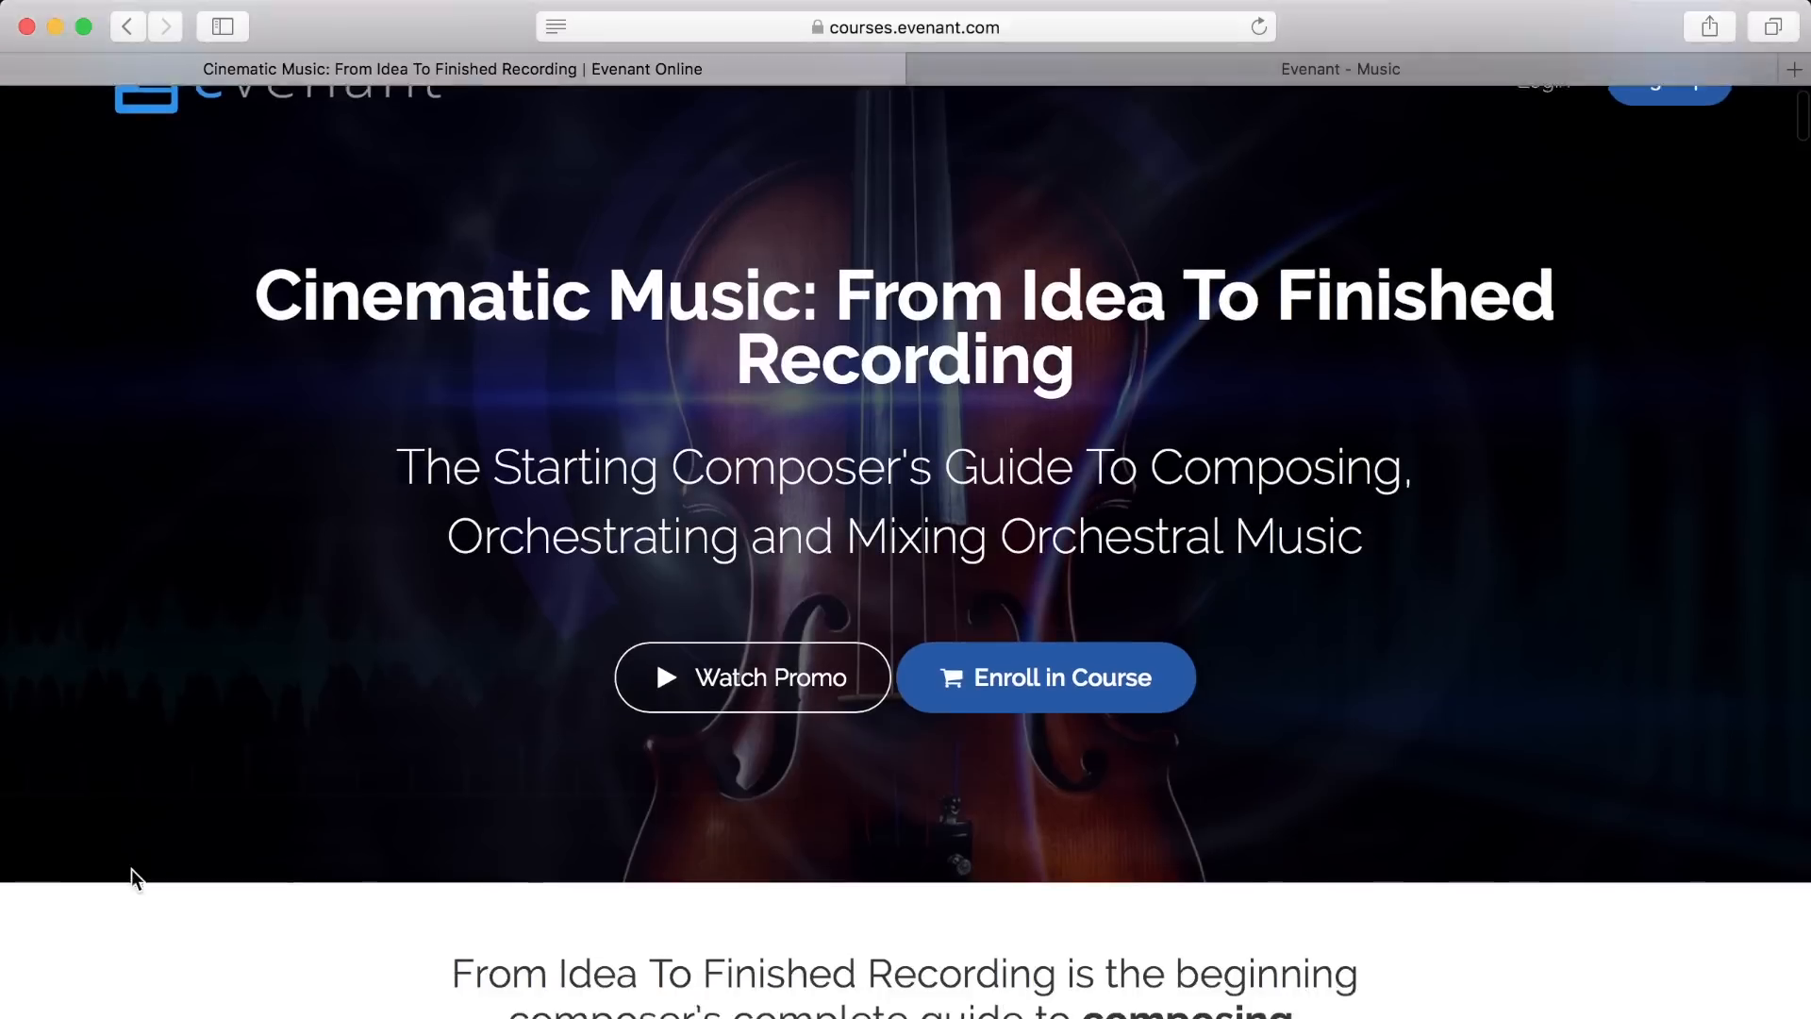
{"action": "scroll", "coordinate": [132, 869], "scroll_direction": "down", "scroll_amount": 12}
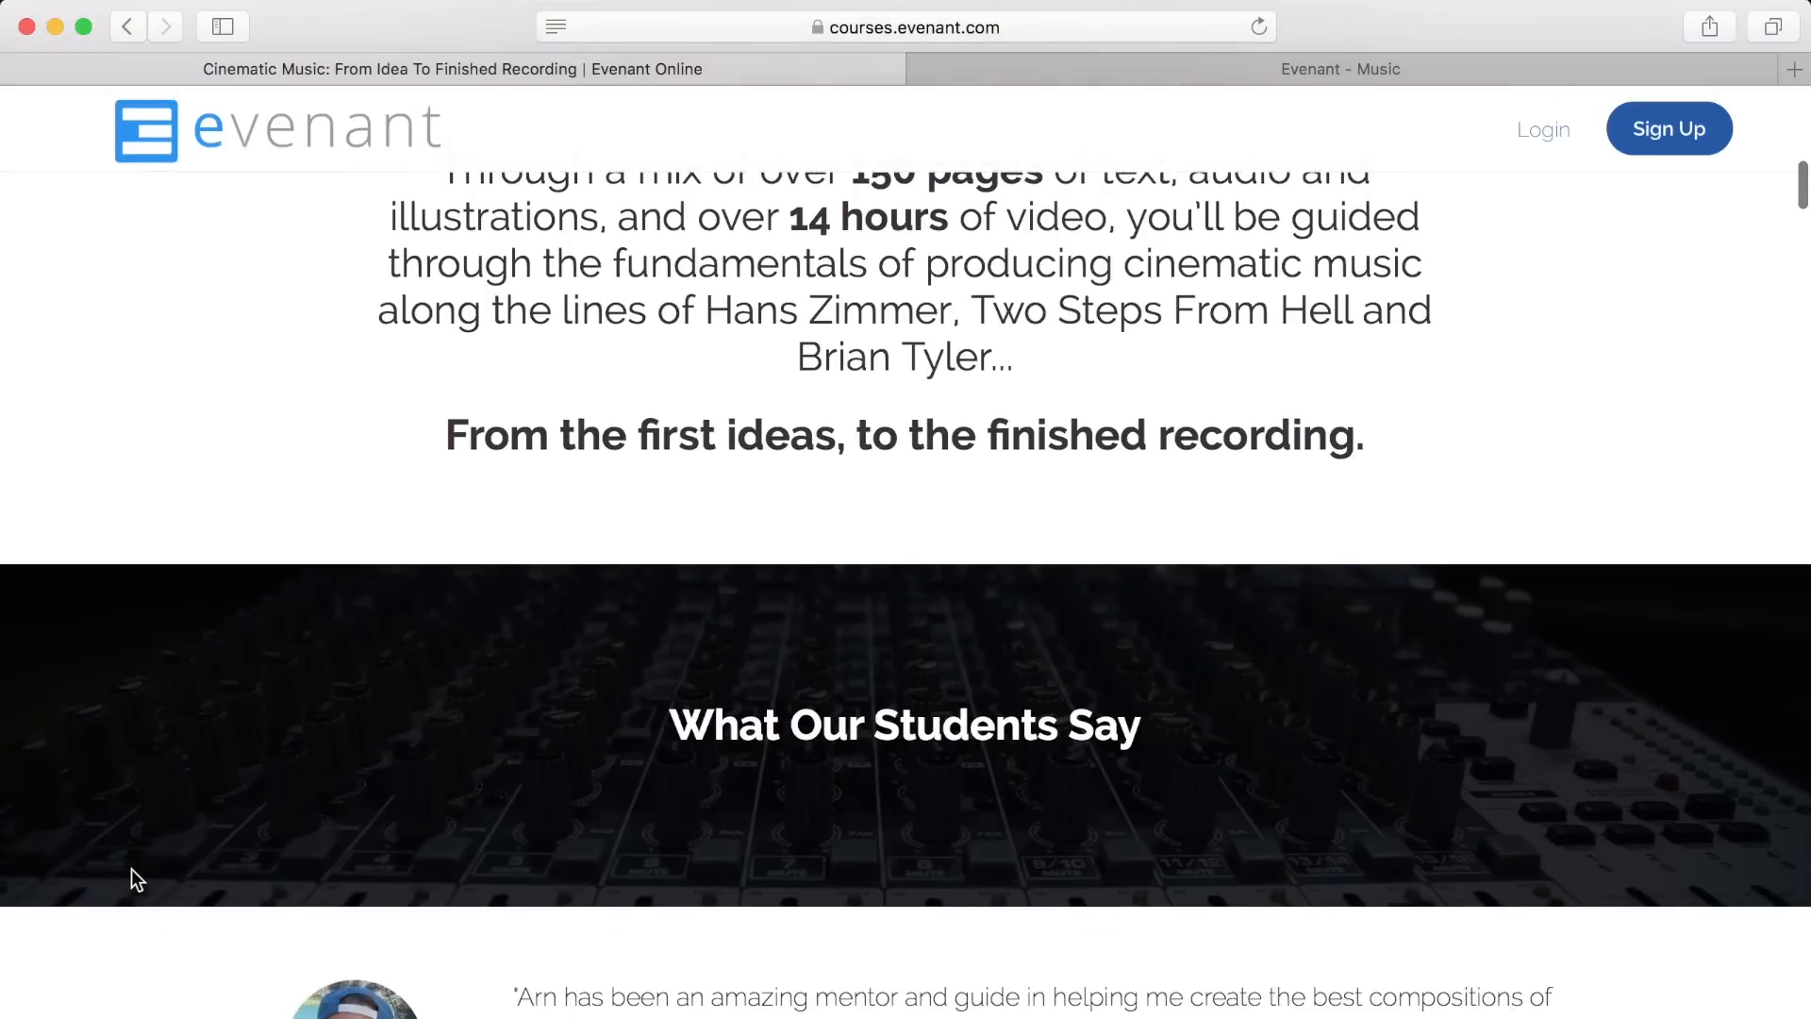
{"action": "scroll", "coordinate": [132, 869], "scroll_direction": "down", "scroll_amount": 3}
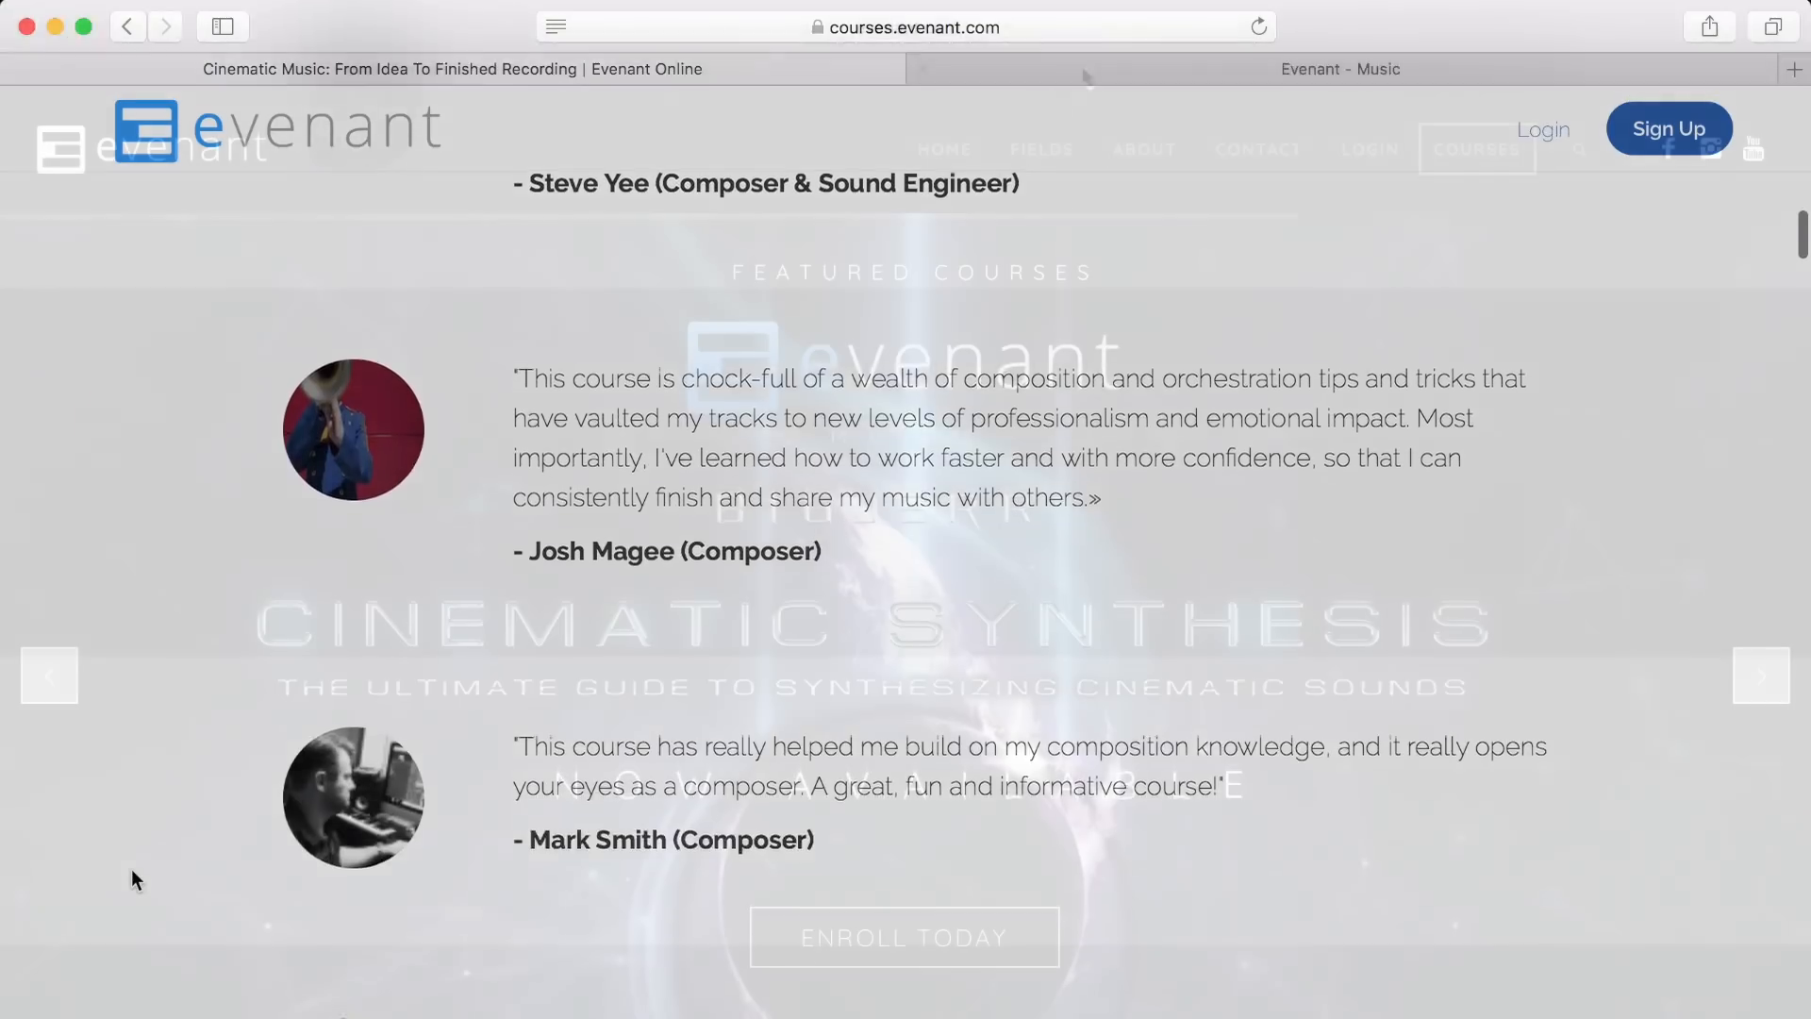
Review the Evenant Music home page from the featured course through Cinematic Live Sessions and the free Composer Toolkit to the latest articles.
{"action": "scroll", "coordinate": [297, 529], "scroll_direction": "down", "scroll_amount": 3}
{"action": "scroll", "coordinate": [298, 529], "scroll_direction": "down", "scroll_amount": 7}
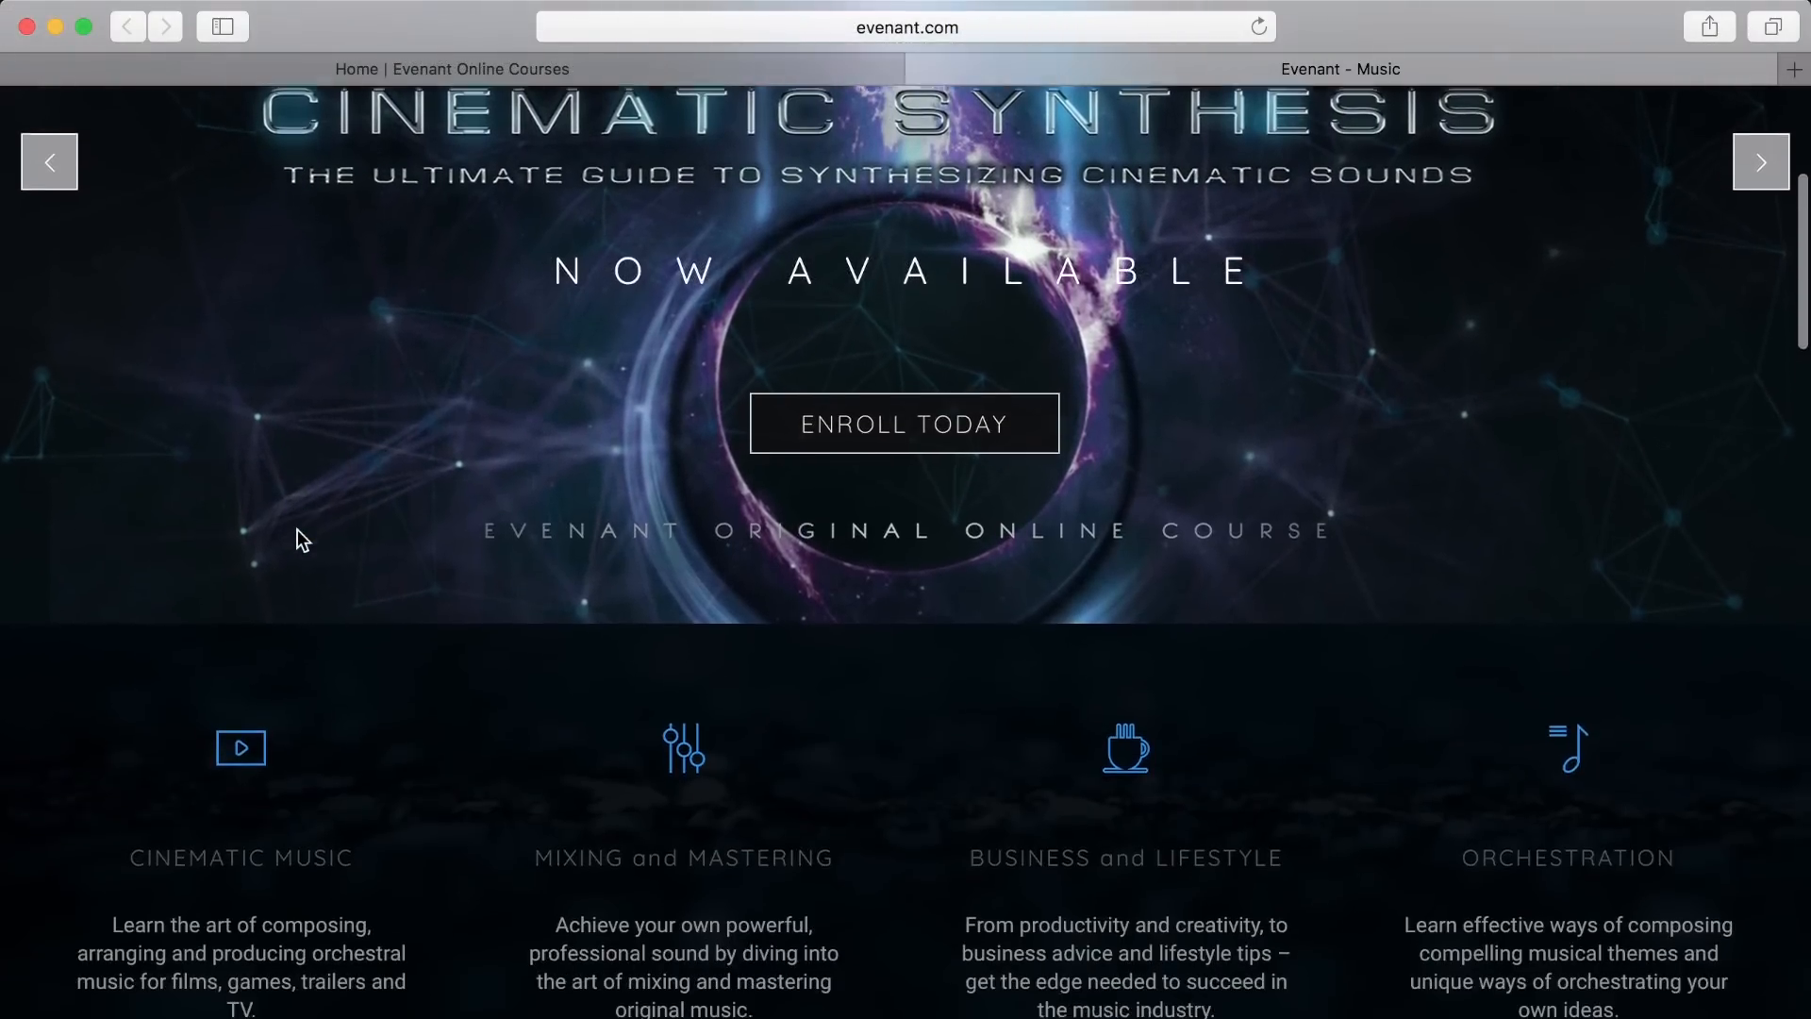
{"action": "scroll", "coordinate": [297, 529], "scroll_direction": "down", "scroll_amount": 3}
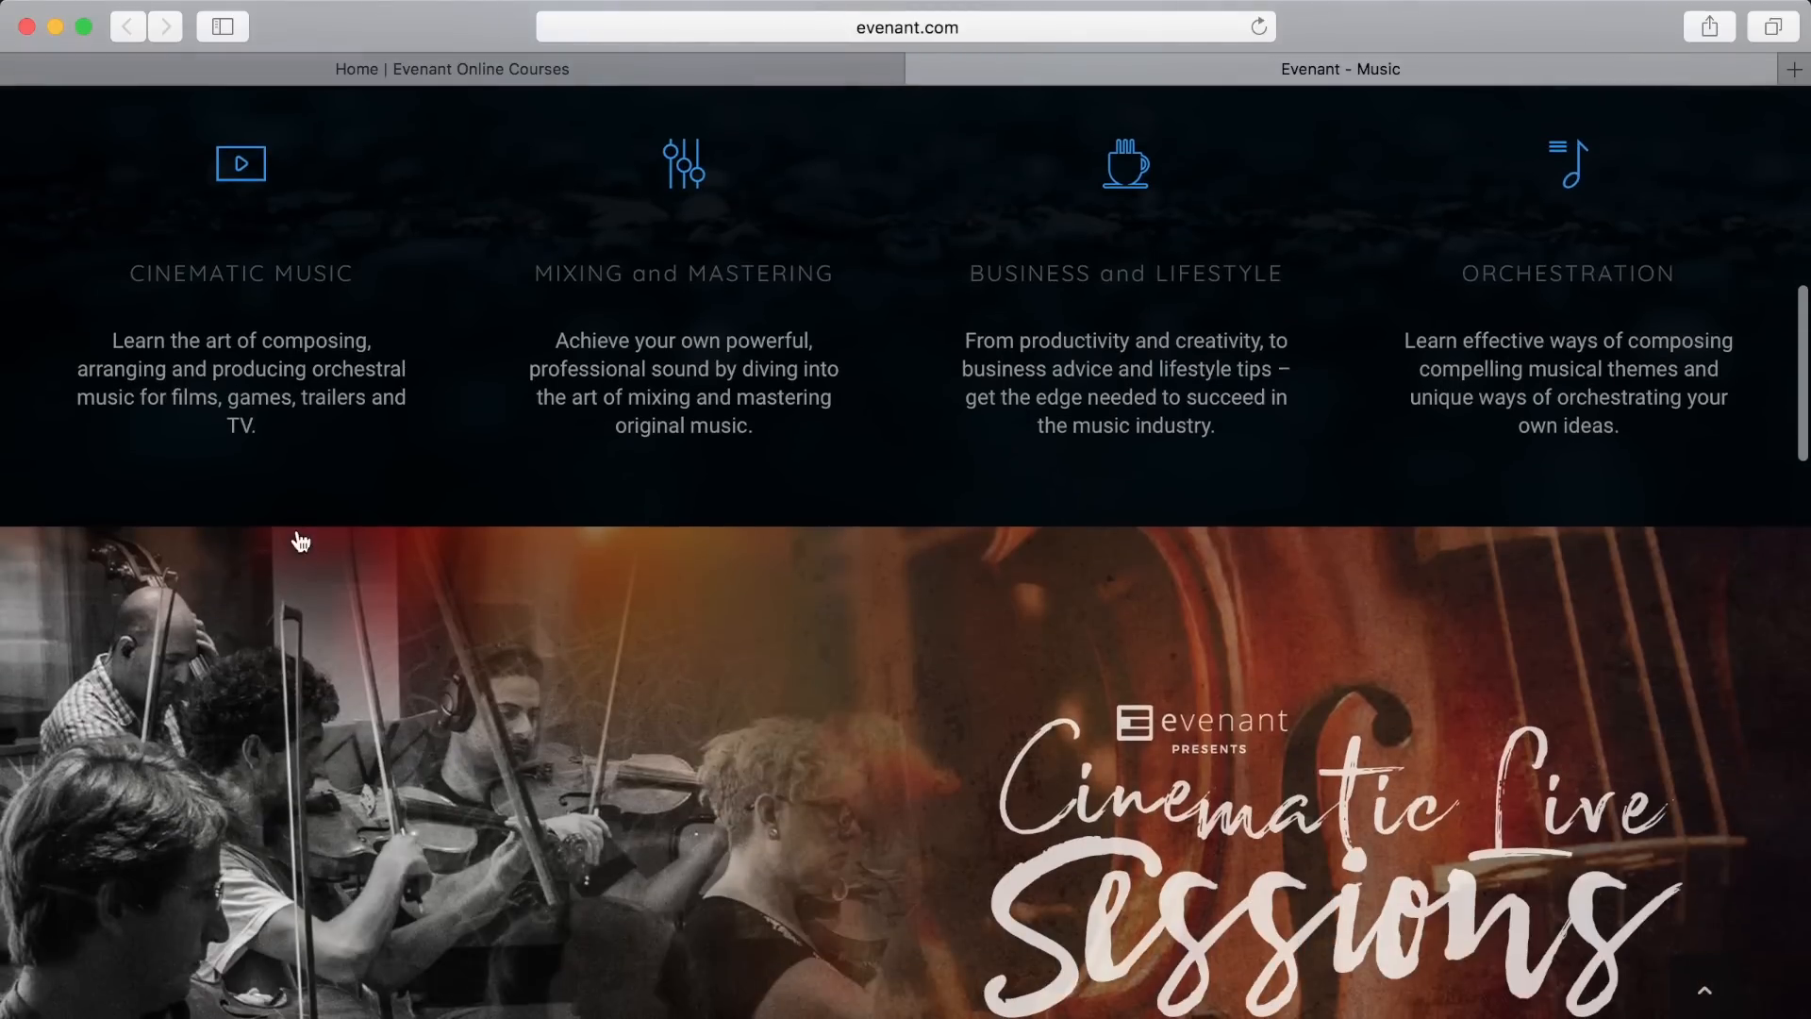
{"action": "scroll", "coordinate": [142, 870], "scroll_direction": "down", "scroll_amount": 2}
{"action": "scroll", "coordinate": [141, 877], "scroll_direction": "down", "scroll_amount": 5}
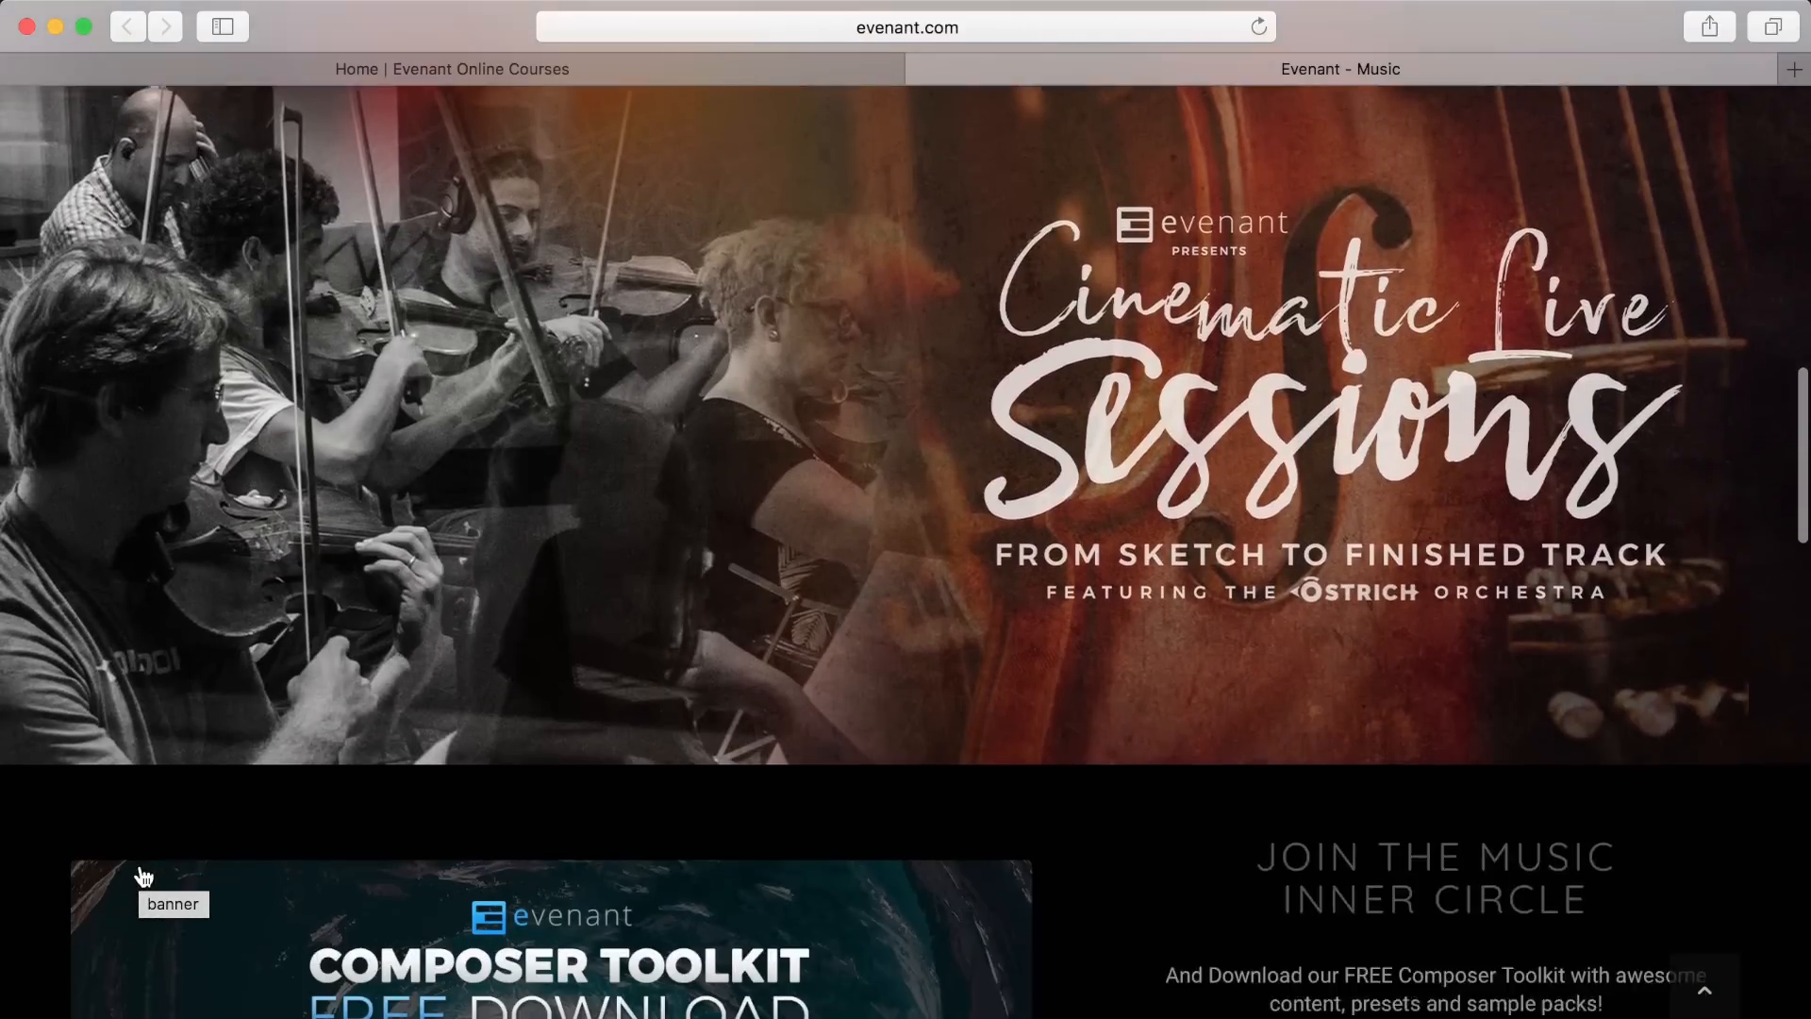
{"action": "scroll", "coordinate": [35, 996], "scroll_direction": "down", "scroll_amount": 3}
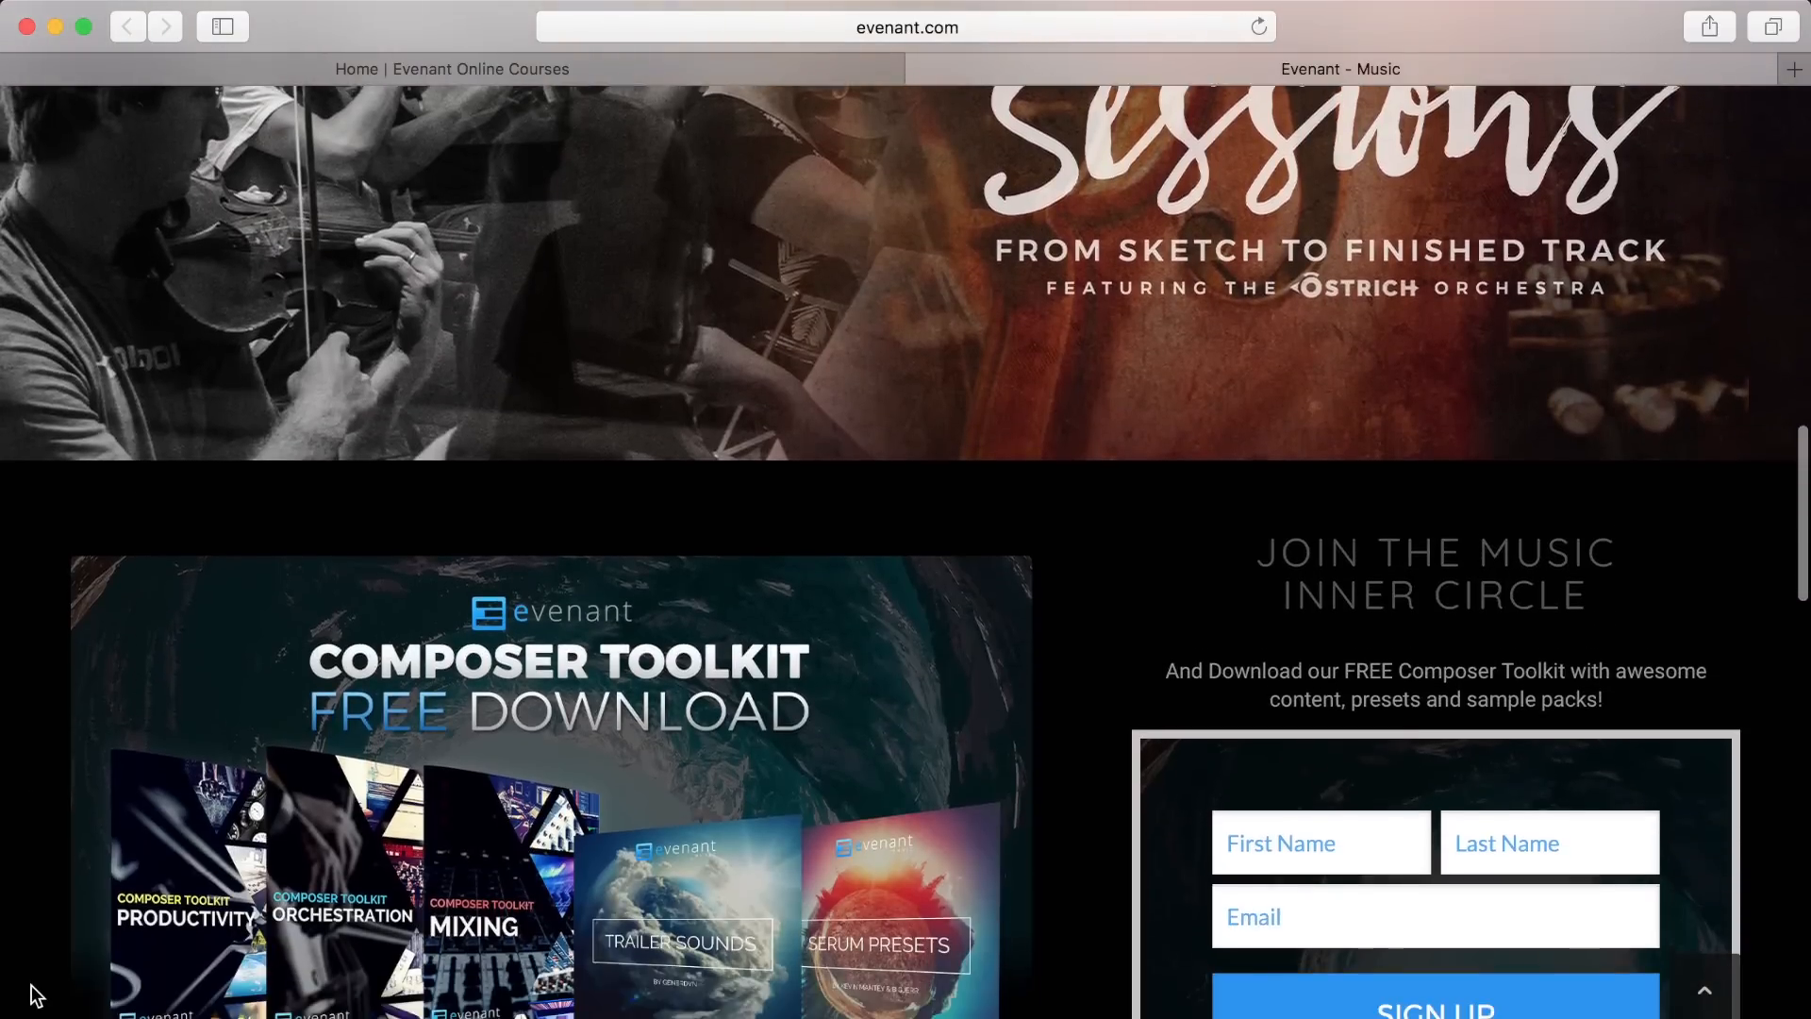
{"action": "scroll", "coordinate": [36, 995], "scroll_direction": "down", "scroll_amount": 8}
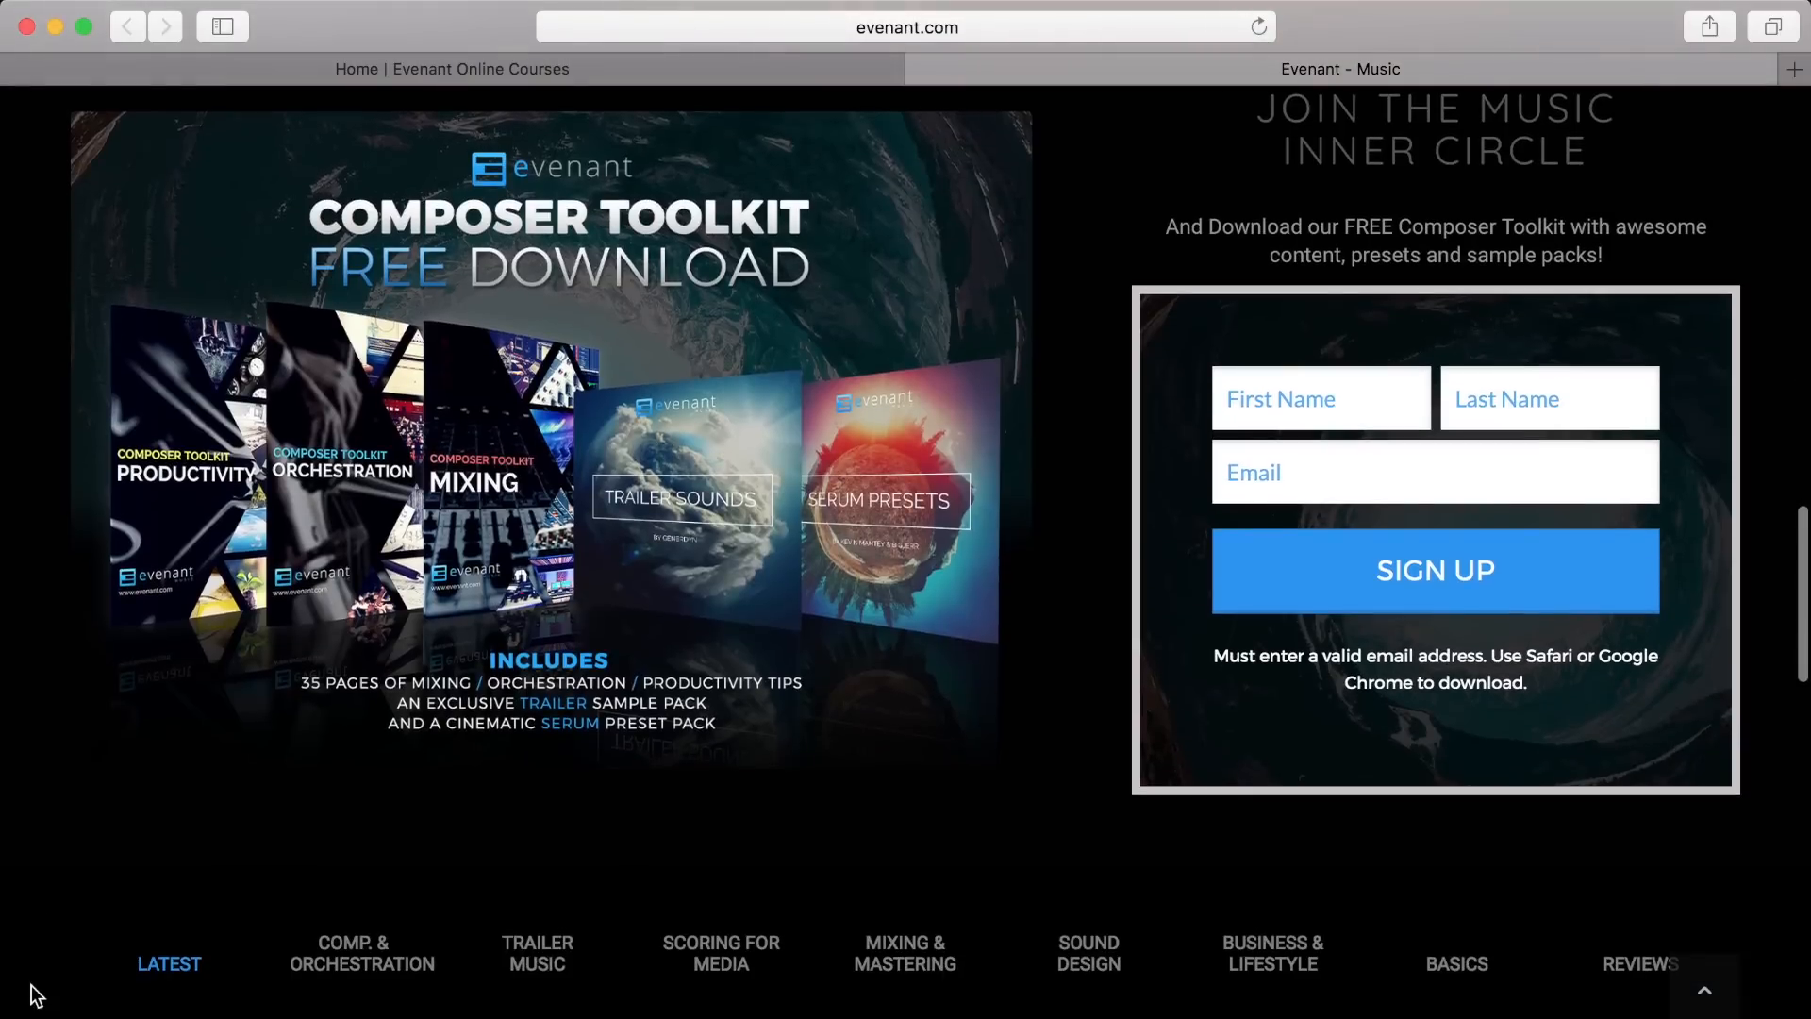
{"action": "scroll", "coordinate": [36, 995], "scroll_direction": "down", "scroll_amount": 2}
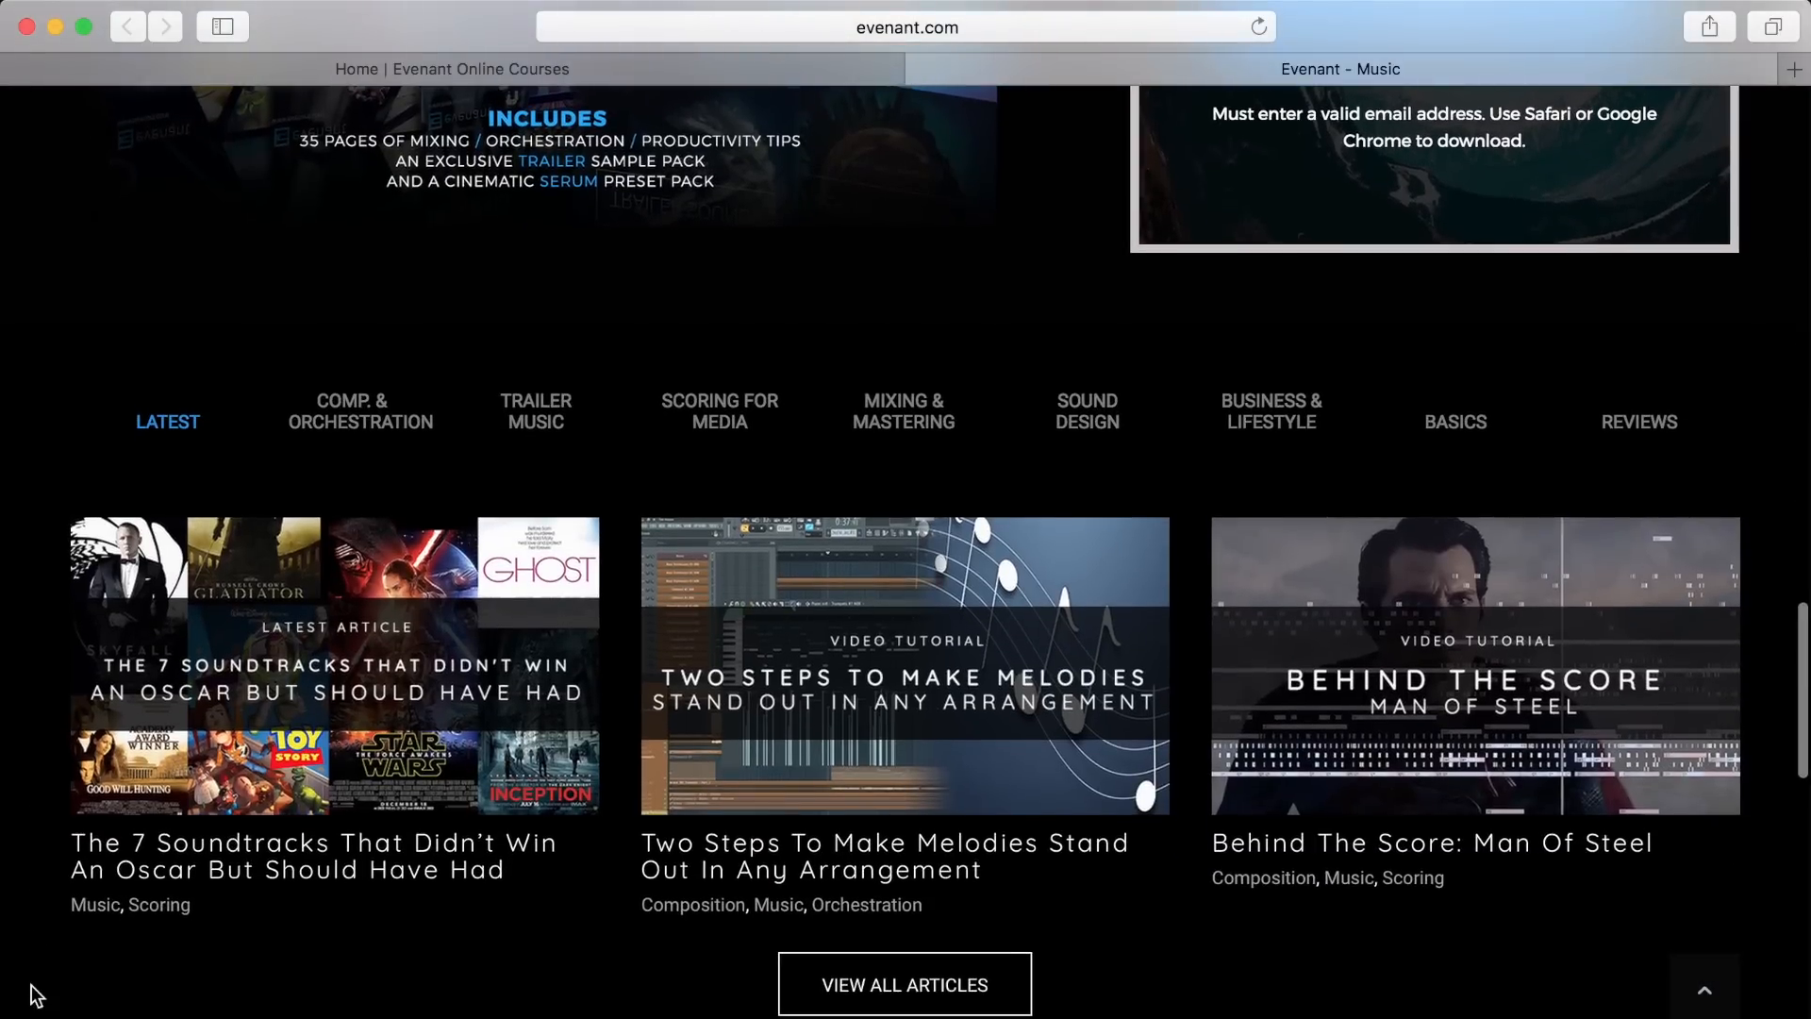
Browse the article categories from Composition & Orchestration through Trailer Music, Scoring for Media, and Mixing & Mastering to Sound Design.
{"action": "left_click", "coordinate": [357, 424]}
{"action": "left_click", "coordinate": [538, 420]}
{"action": "left_click", "coordinate": [727, 410]}
{"action": "left_click", "coordinate": [903, 436]}
{"action": "left_click", "coordinate": [1116, 436]}
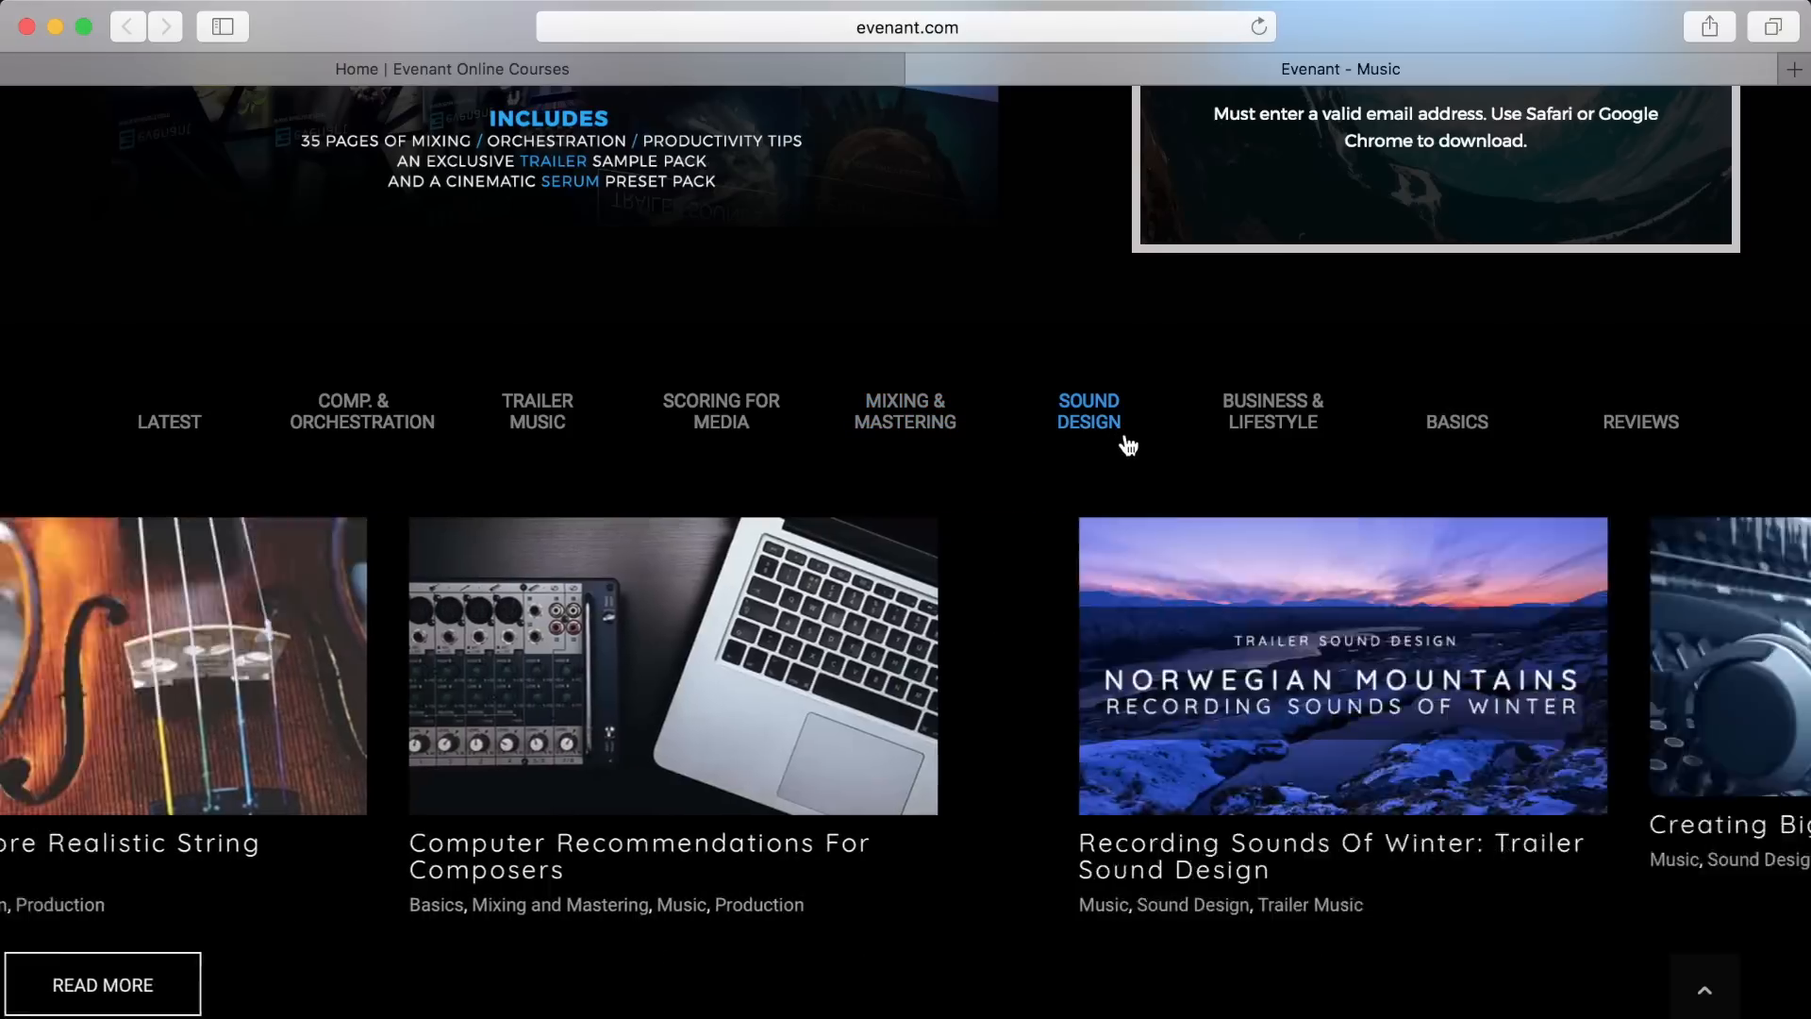